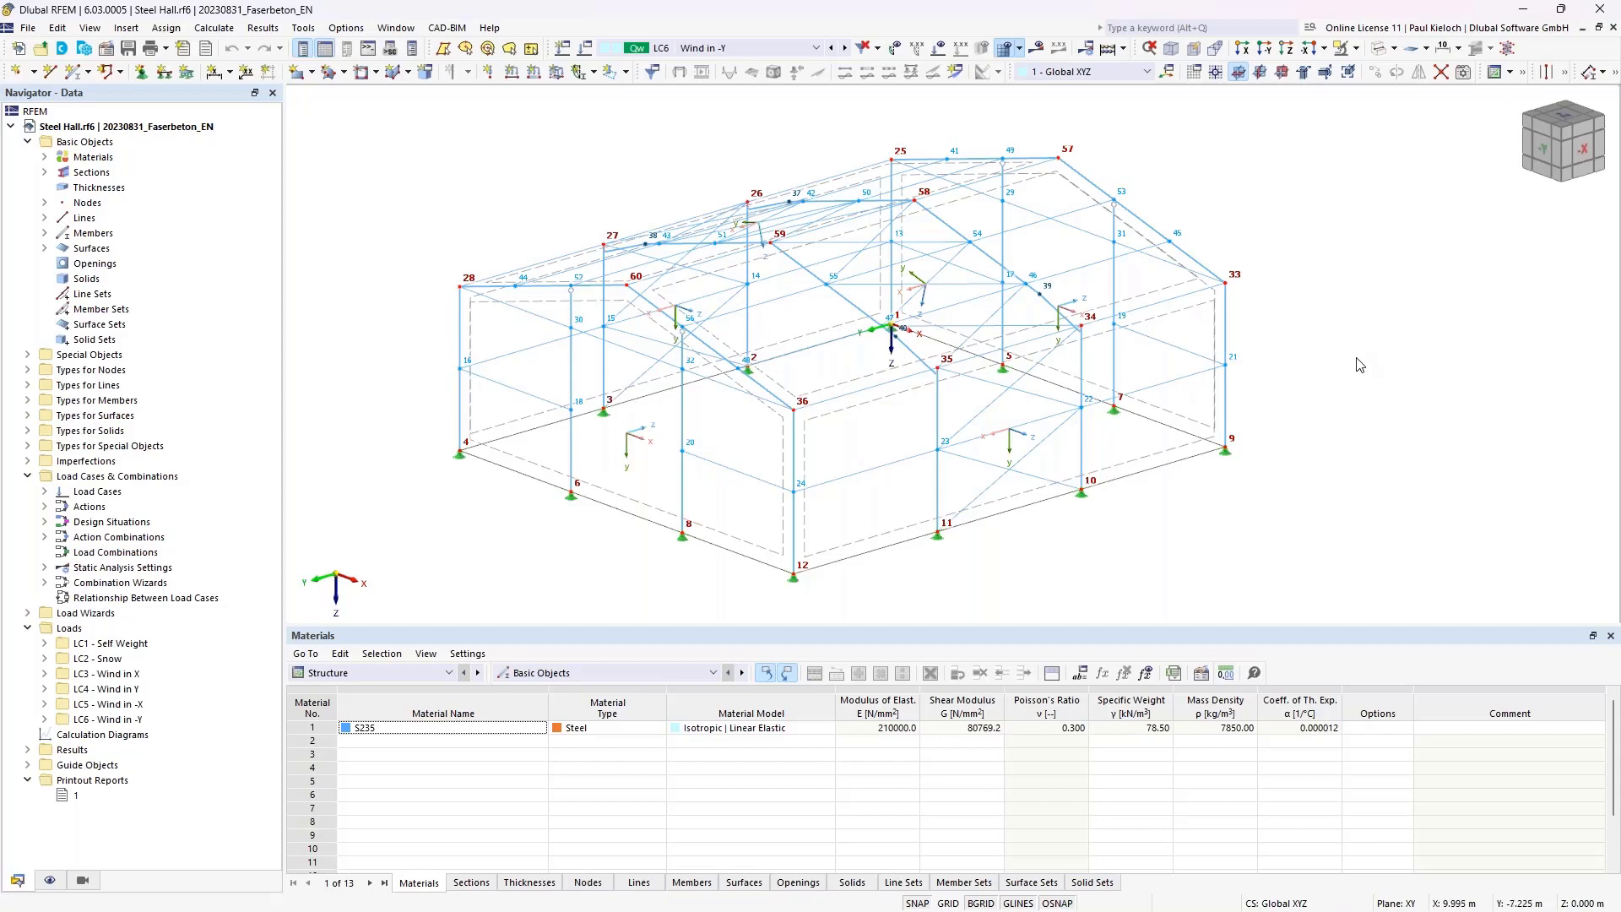
- Examine the steel hall model from several sides and review its list of load cases
middle_drag(1356, 365, 1466, 326)
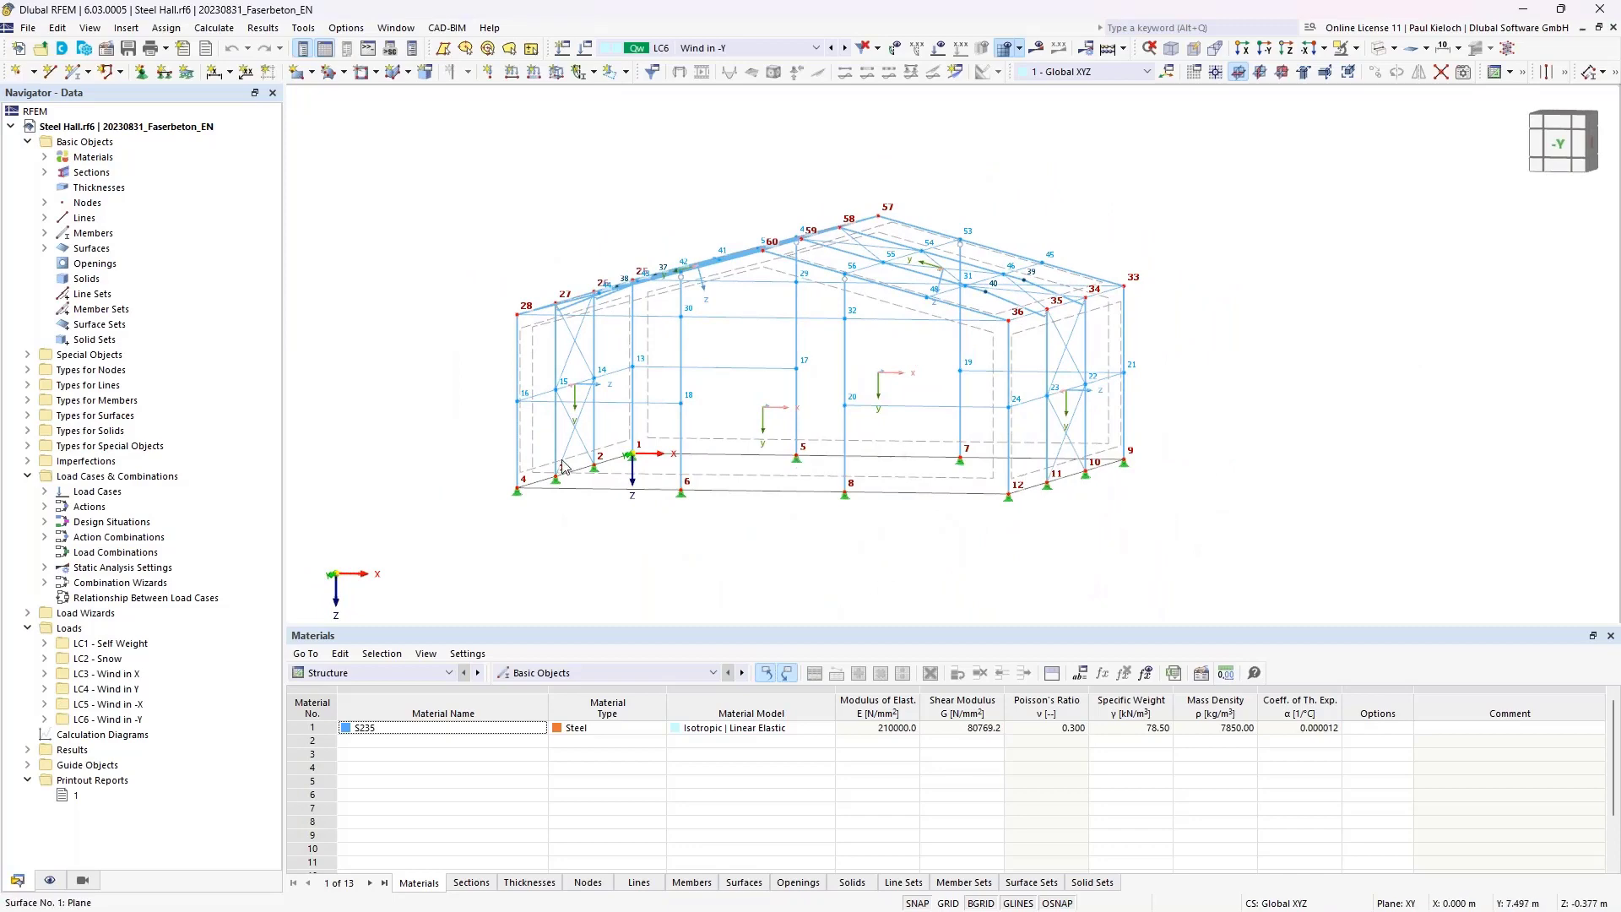
ctrl+middle_drag(1218, 417, 1298, 477)
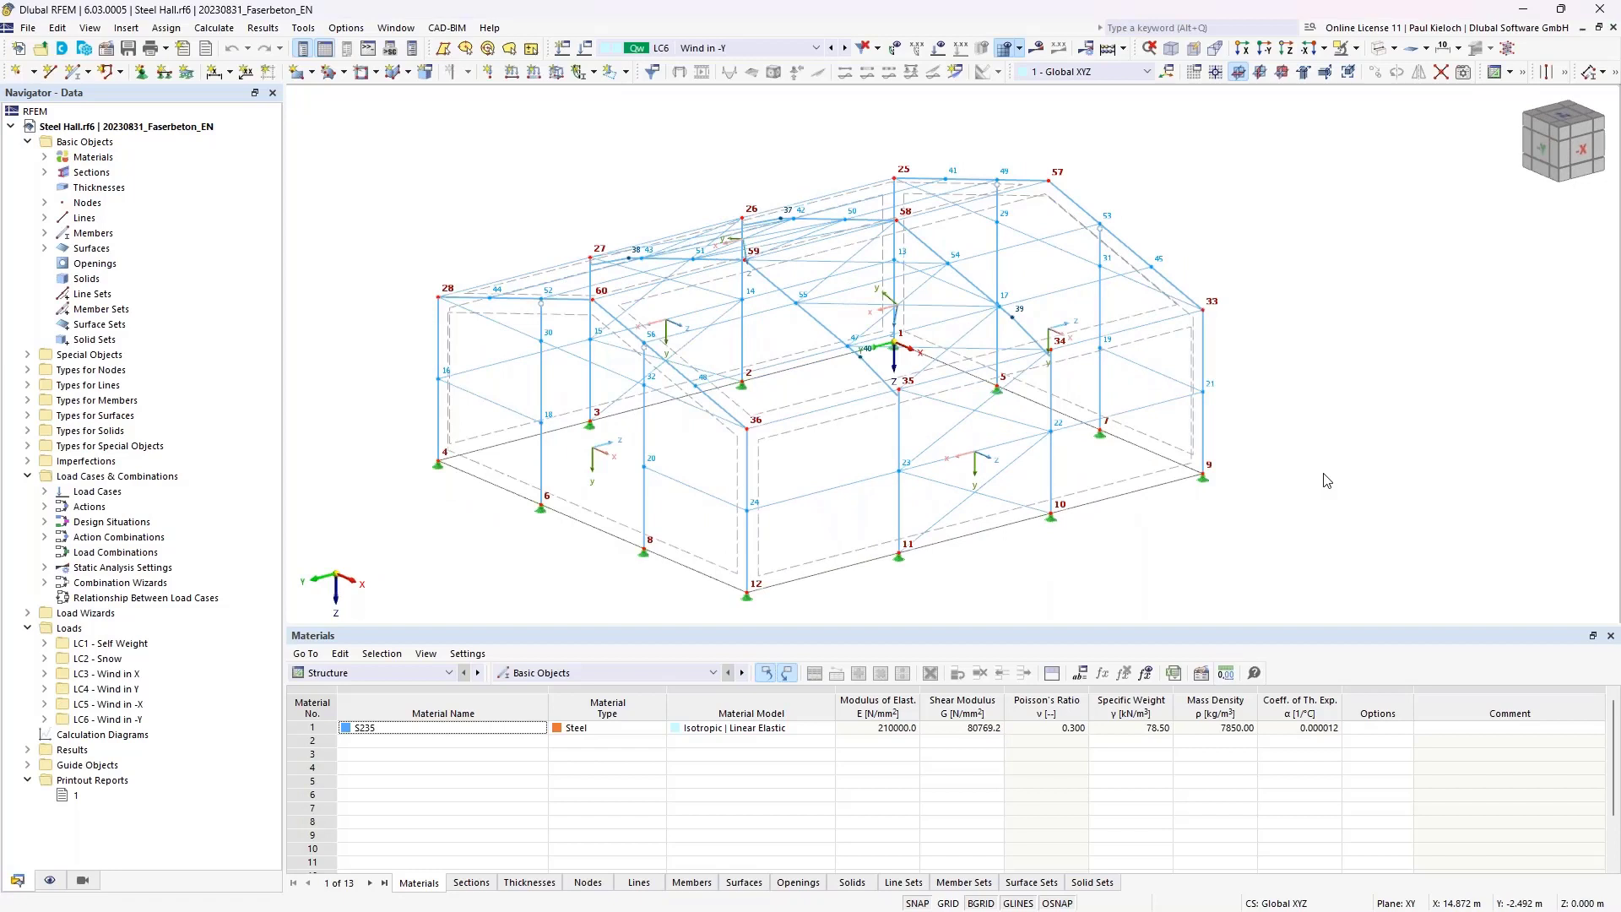
click(816, 48)
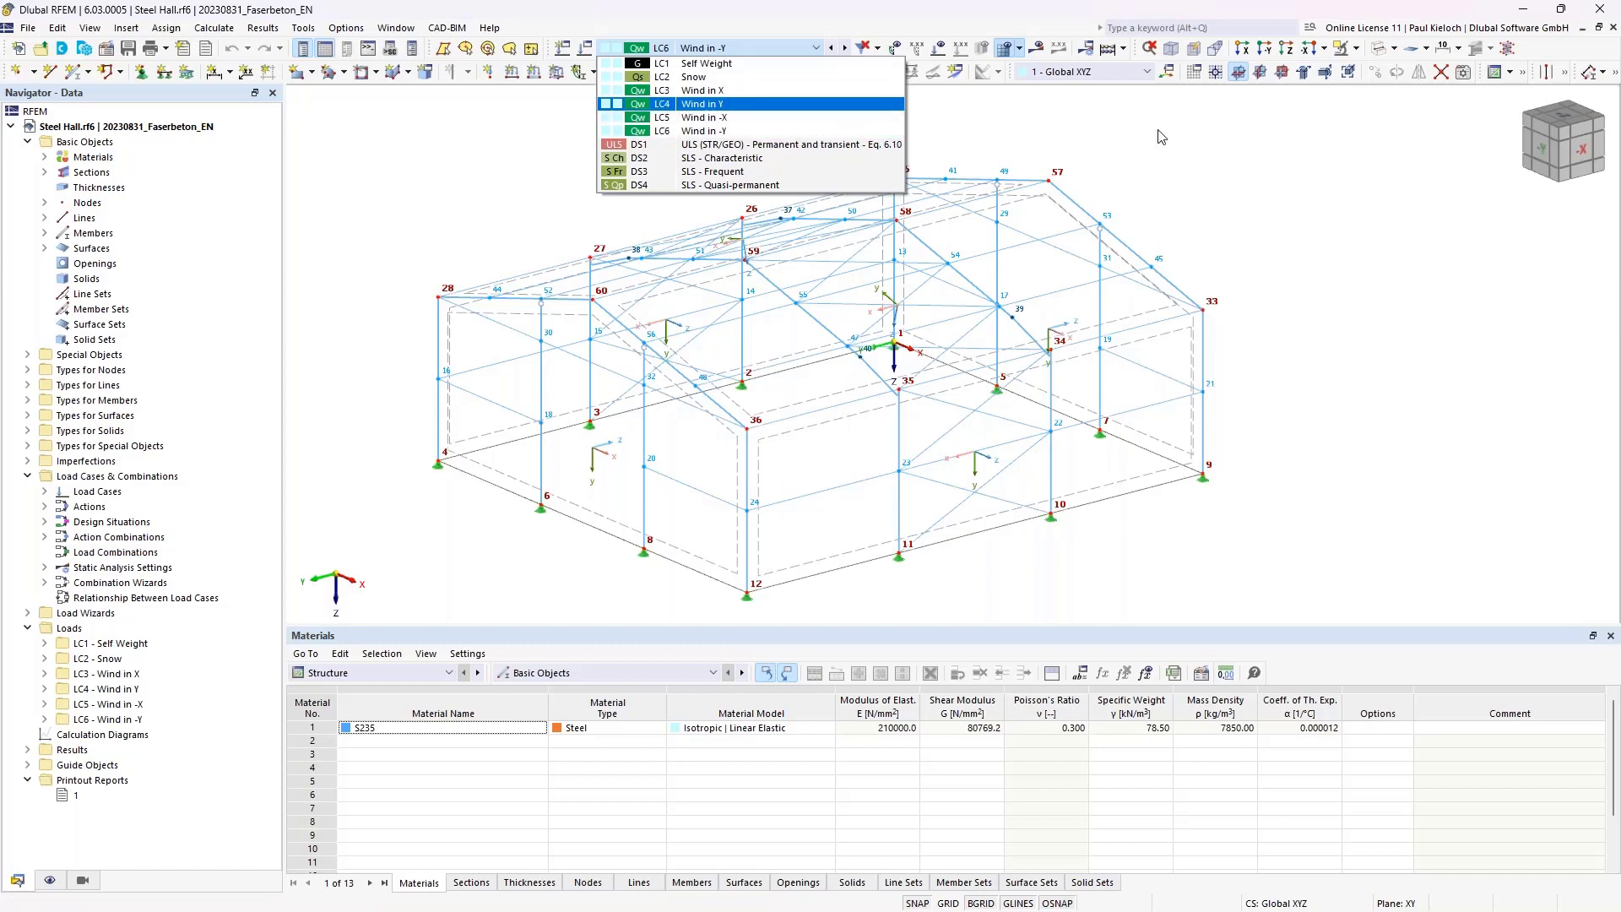
click(1265, 201)
middle_drag(1265, 202, 1410, 140)
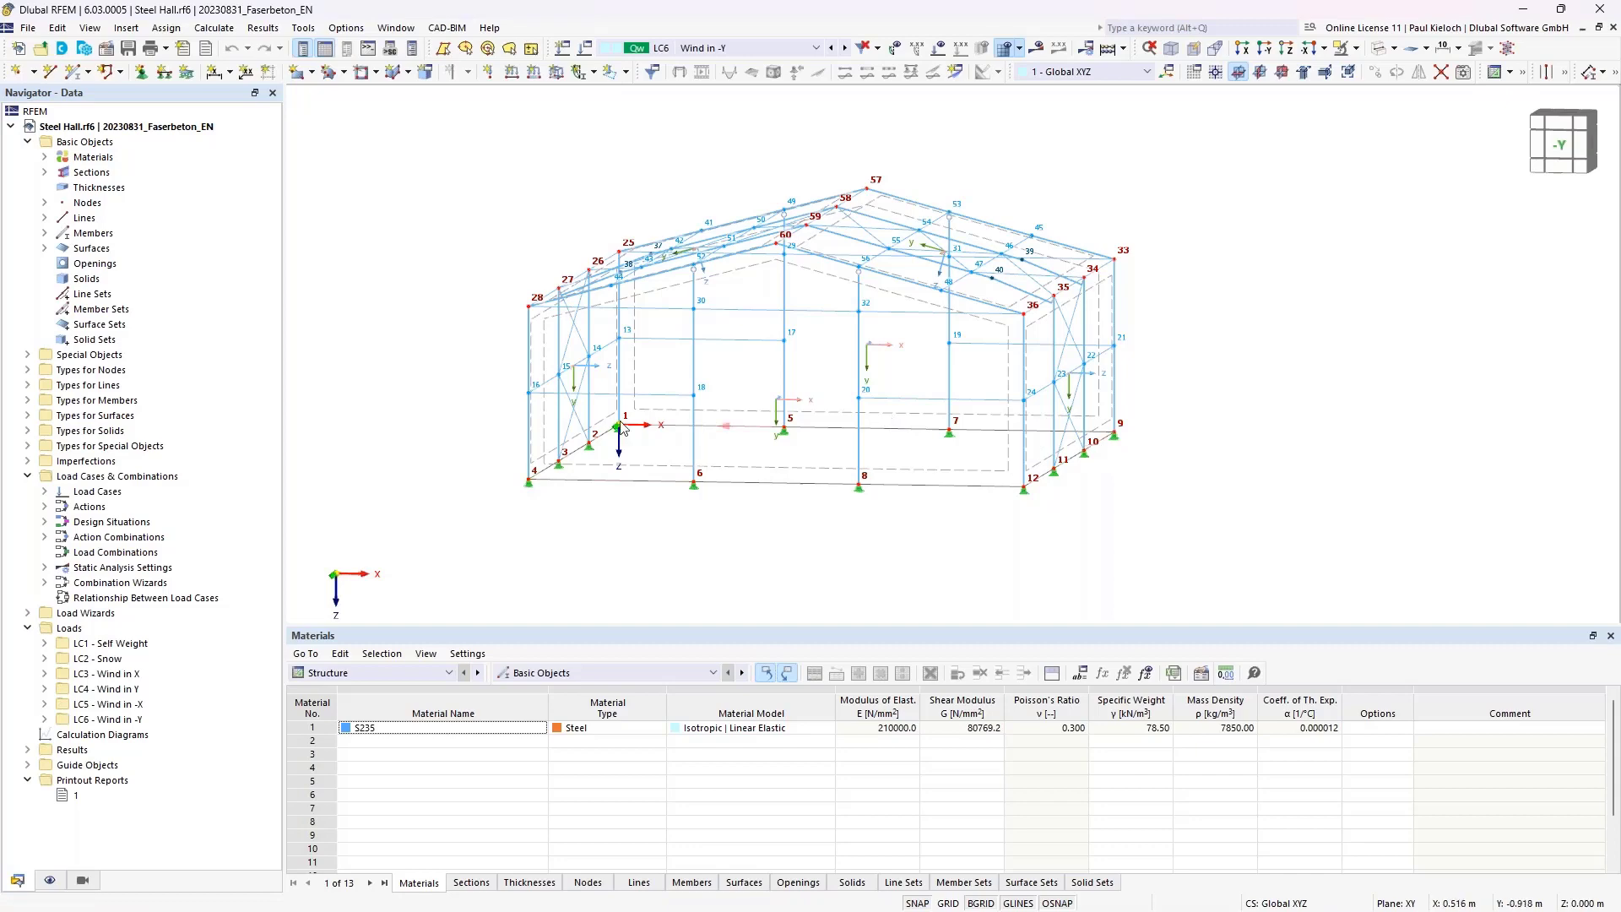
ctrl+middle_drag(1201, 419, 1105, 415)
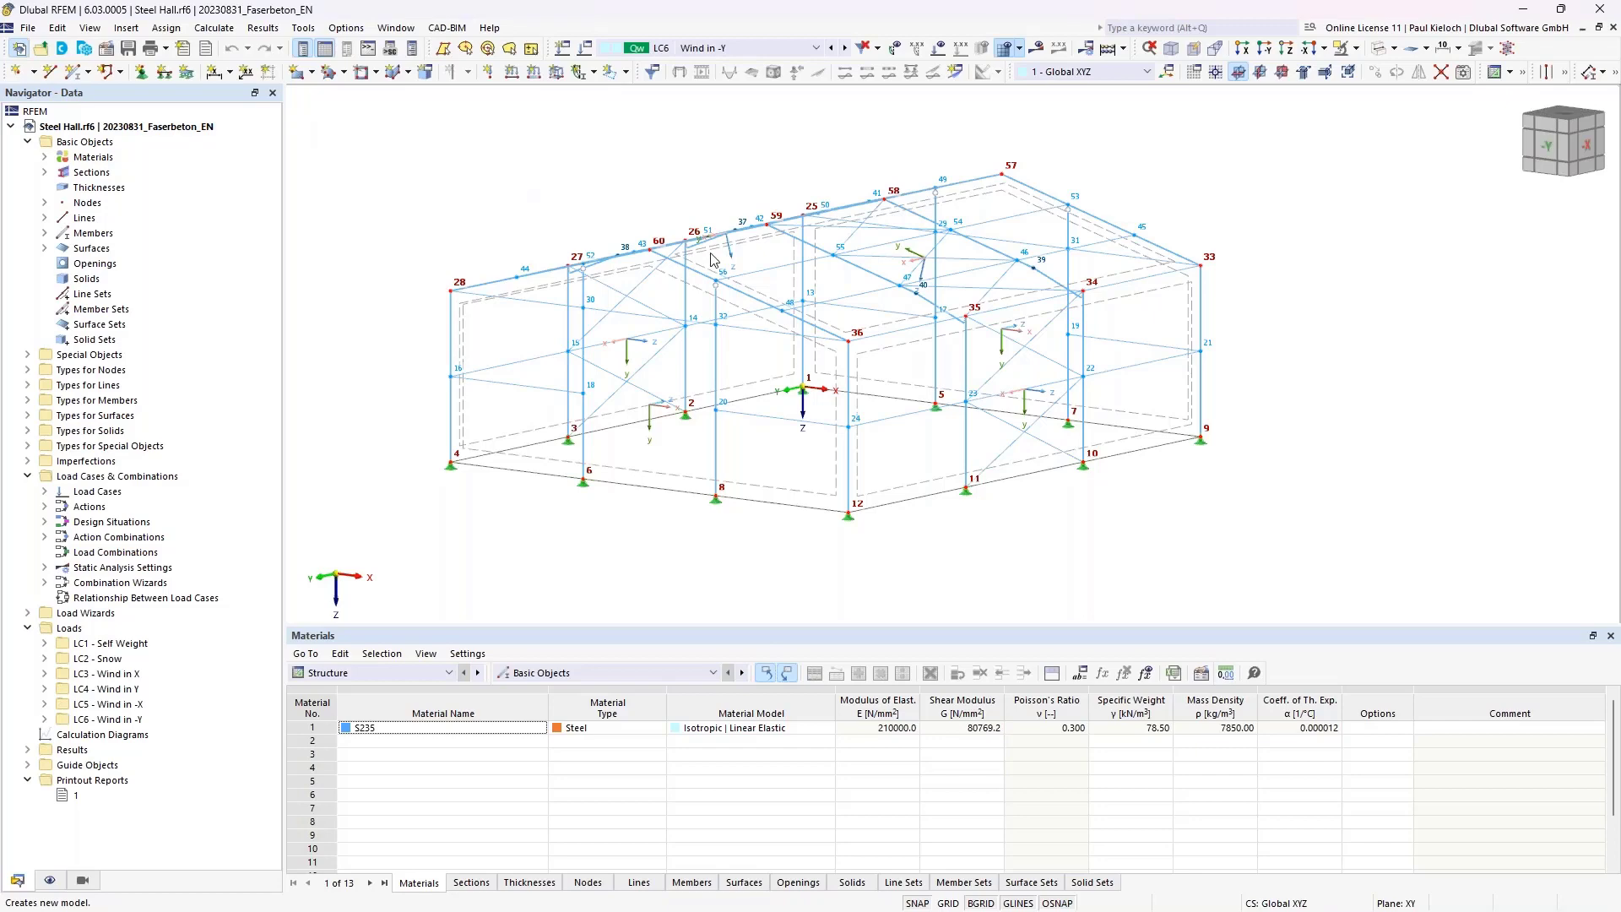
- Start a new model named "Foundation Slab" and activate the Concrete Design add-on
click(18, 47)
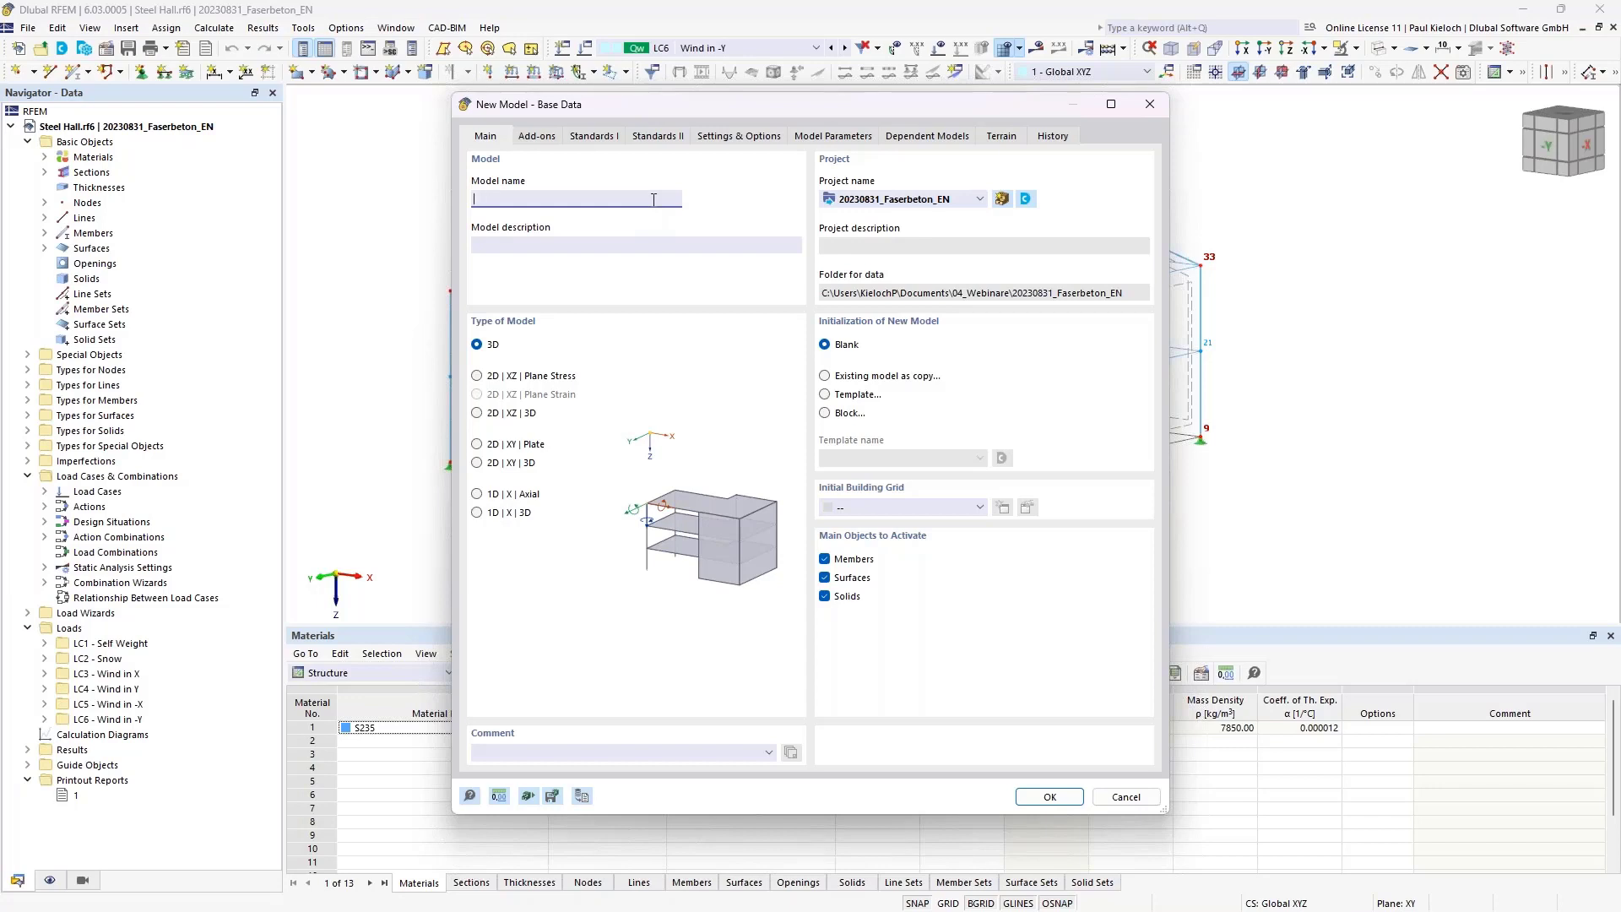
text(Foundation Slab)
click(537, 136)
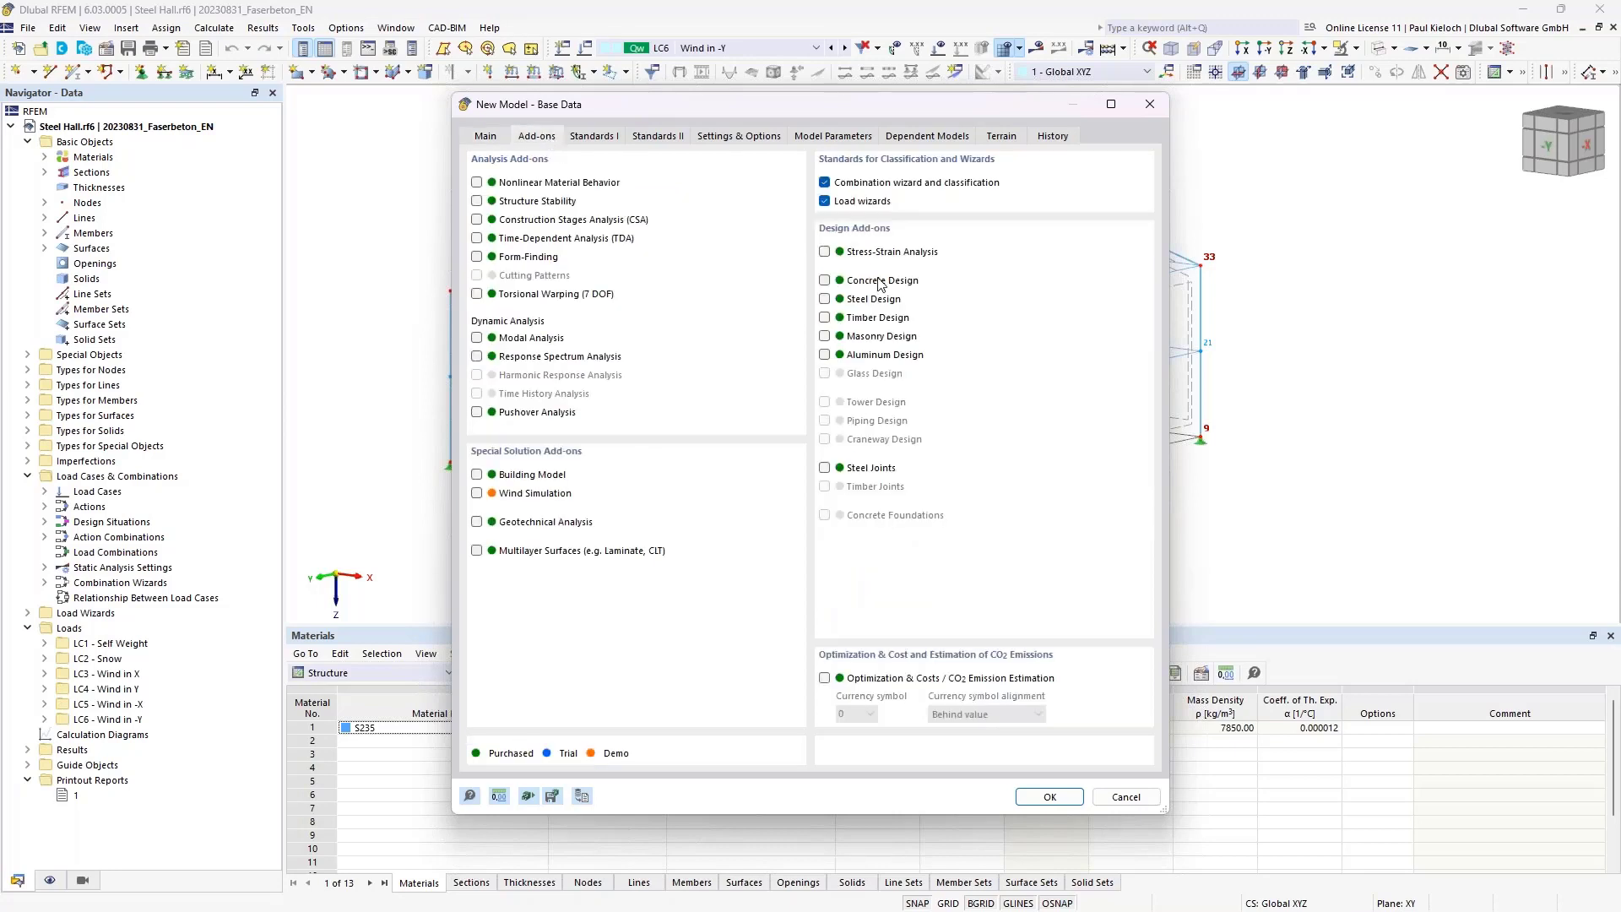
click(880, 282)
- Set the national annexes to DIN 2012-08 for combinations, DIN 2019-04 for load wizards and DIN 2015-12 for concrete design
click(594, 136)
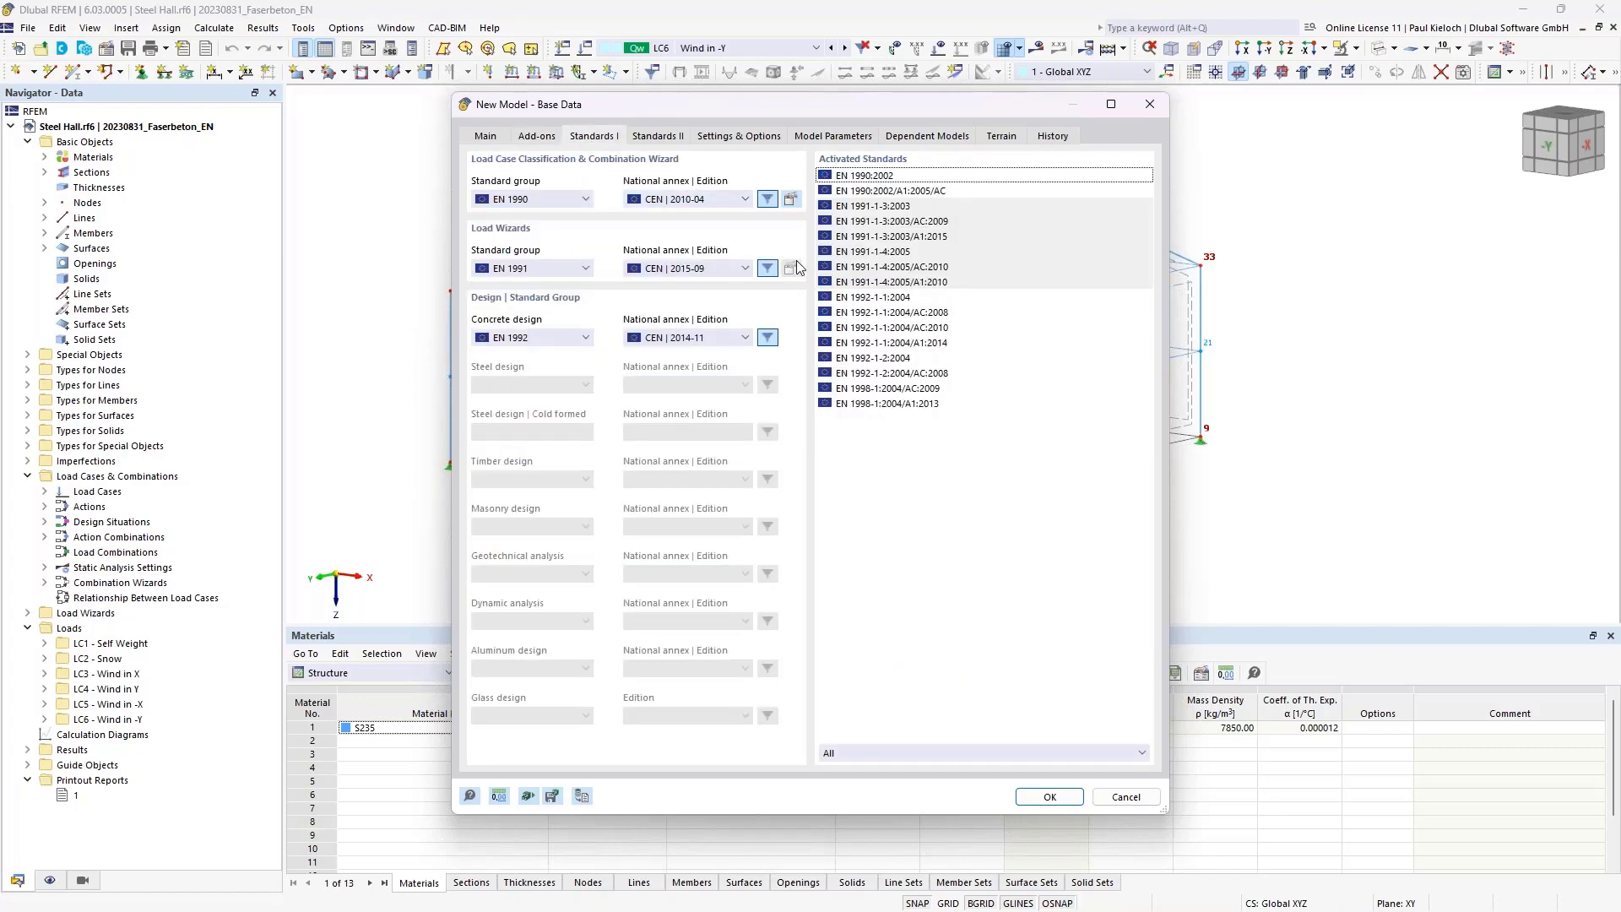
click(728, 200)
click(689, 270)
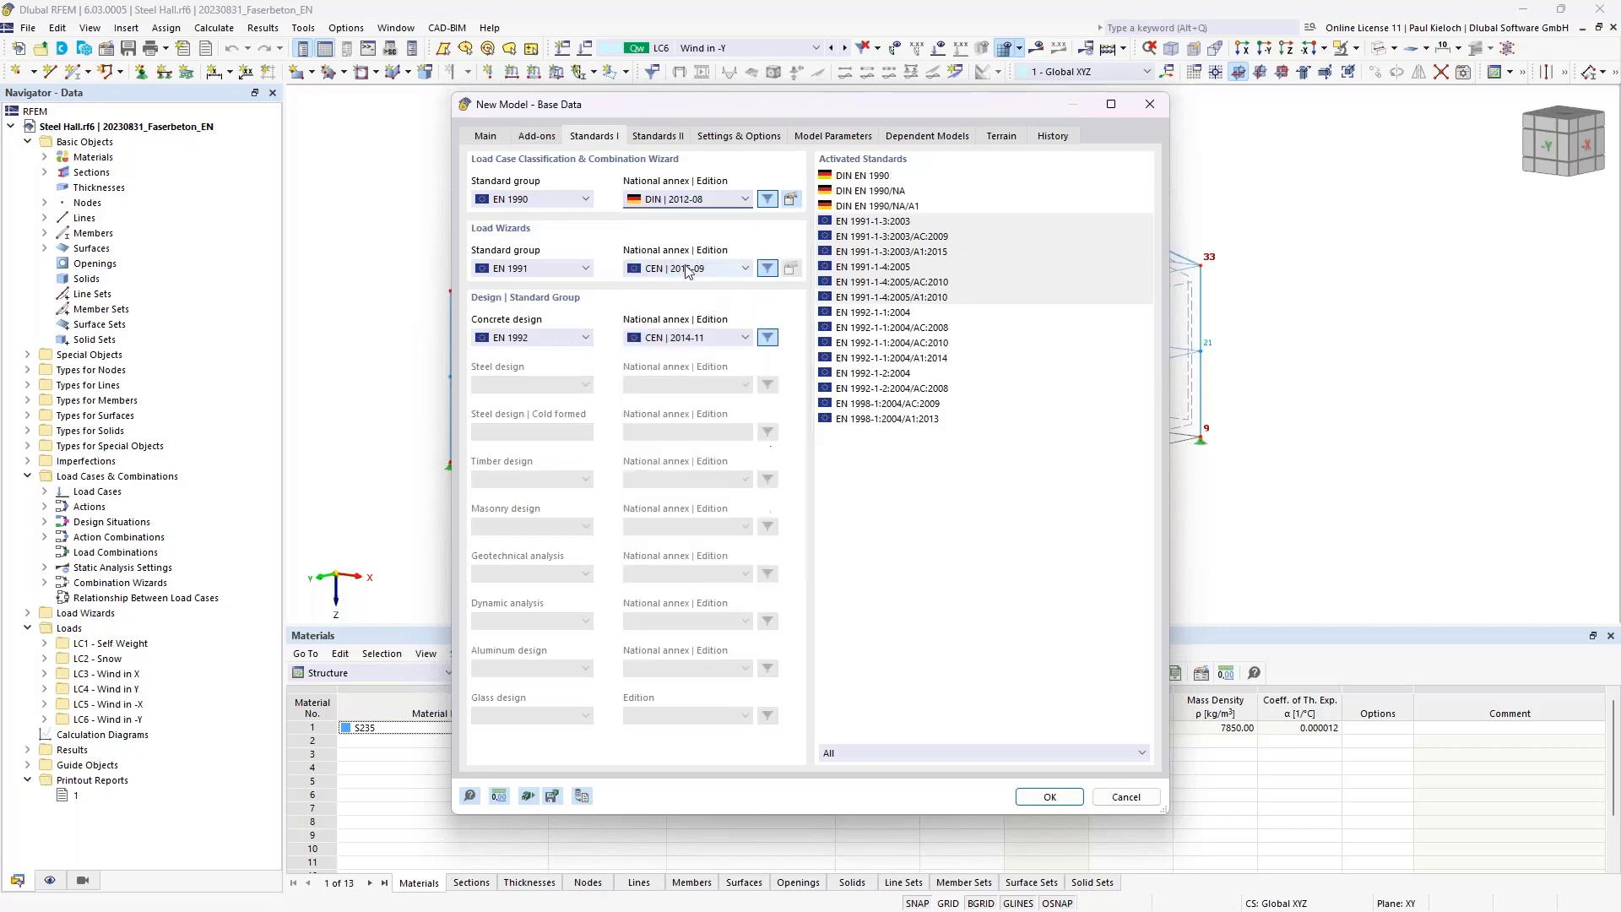
click(671, 269)
click(707, 383)
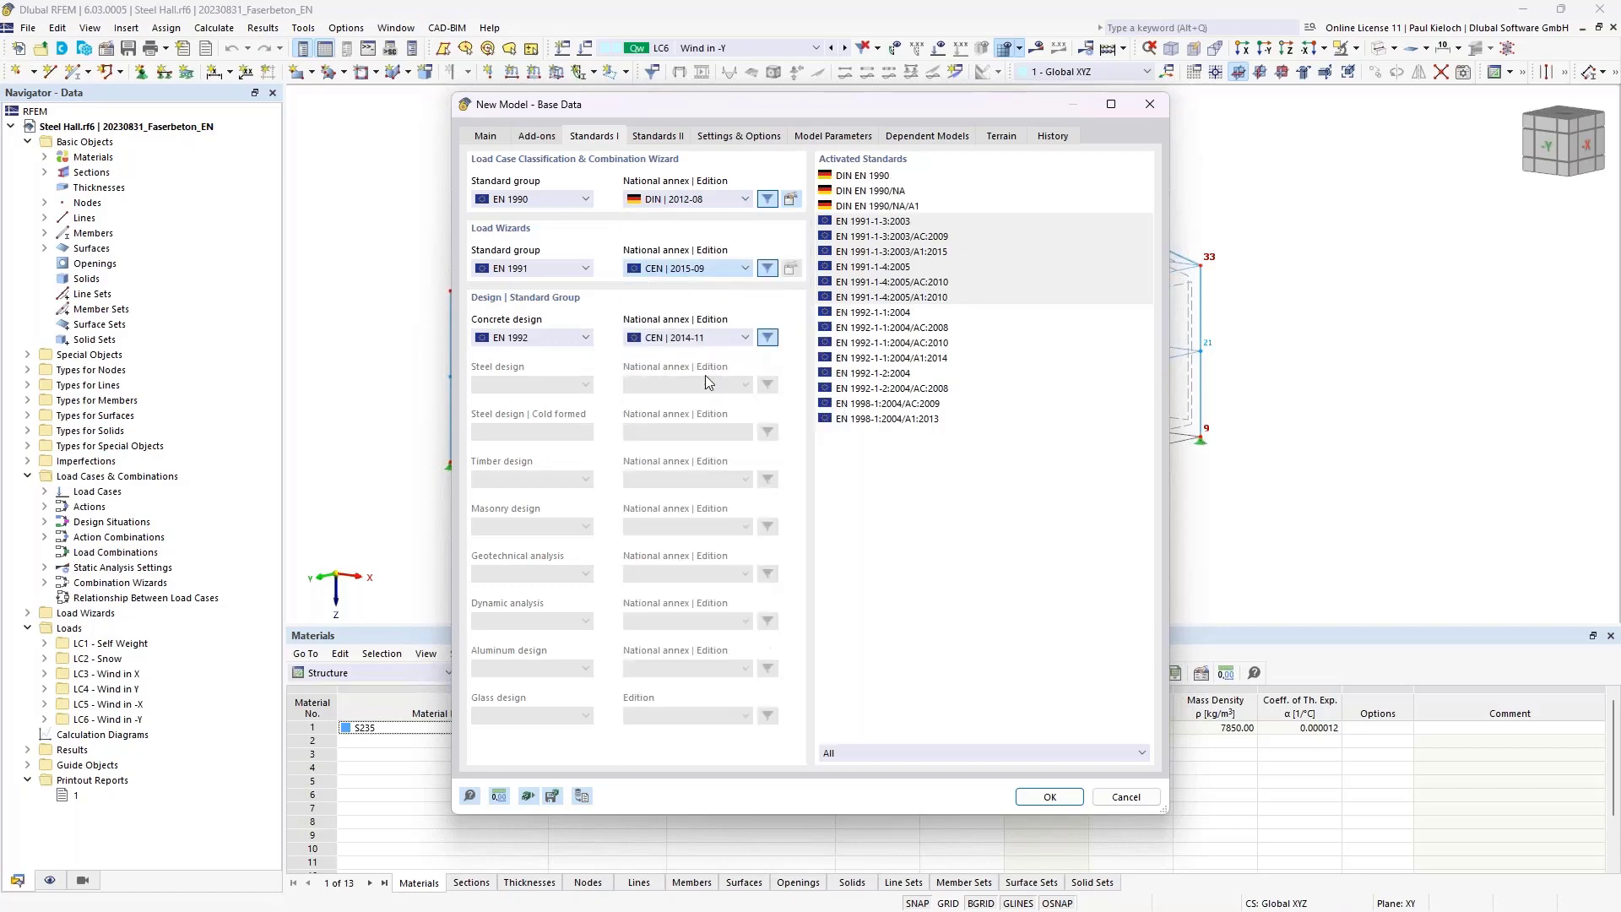
click(686, 338)
click(688, 426)
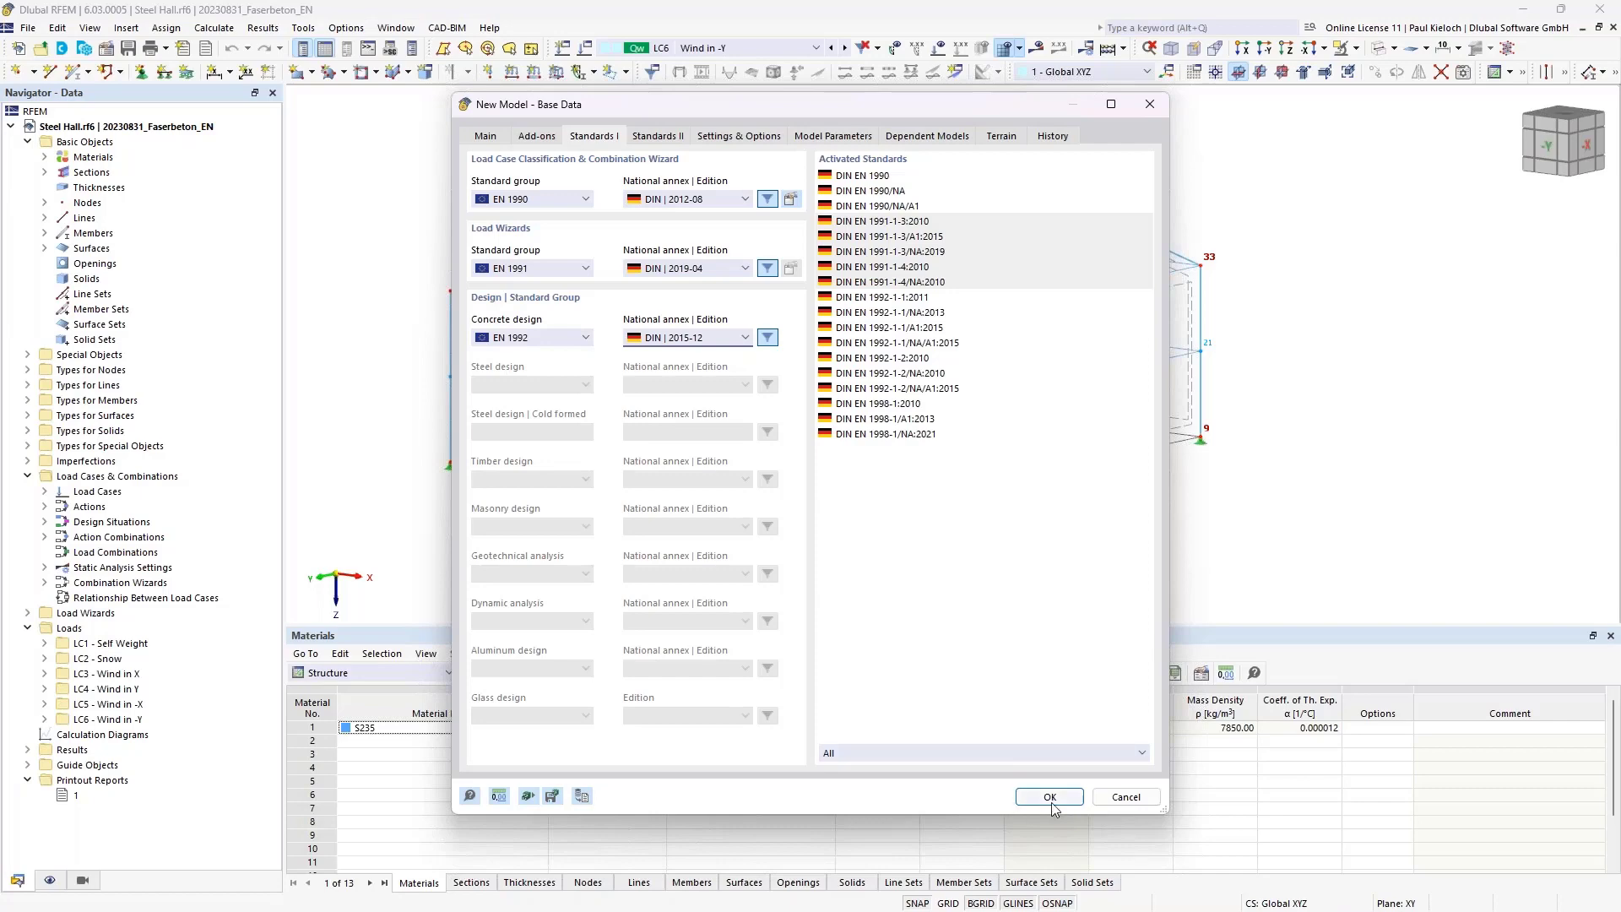
- Deactivate the load wizards for the new model and create it as a blank 3D model
click(530, 140)
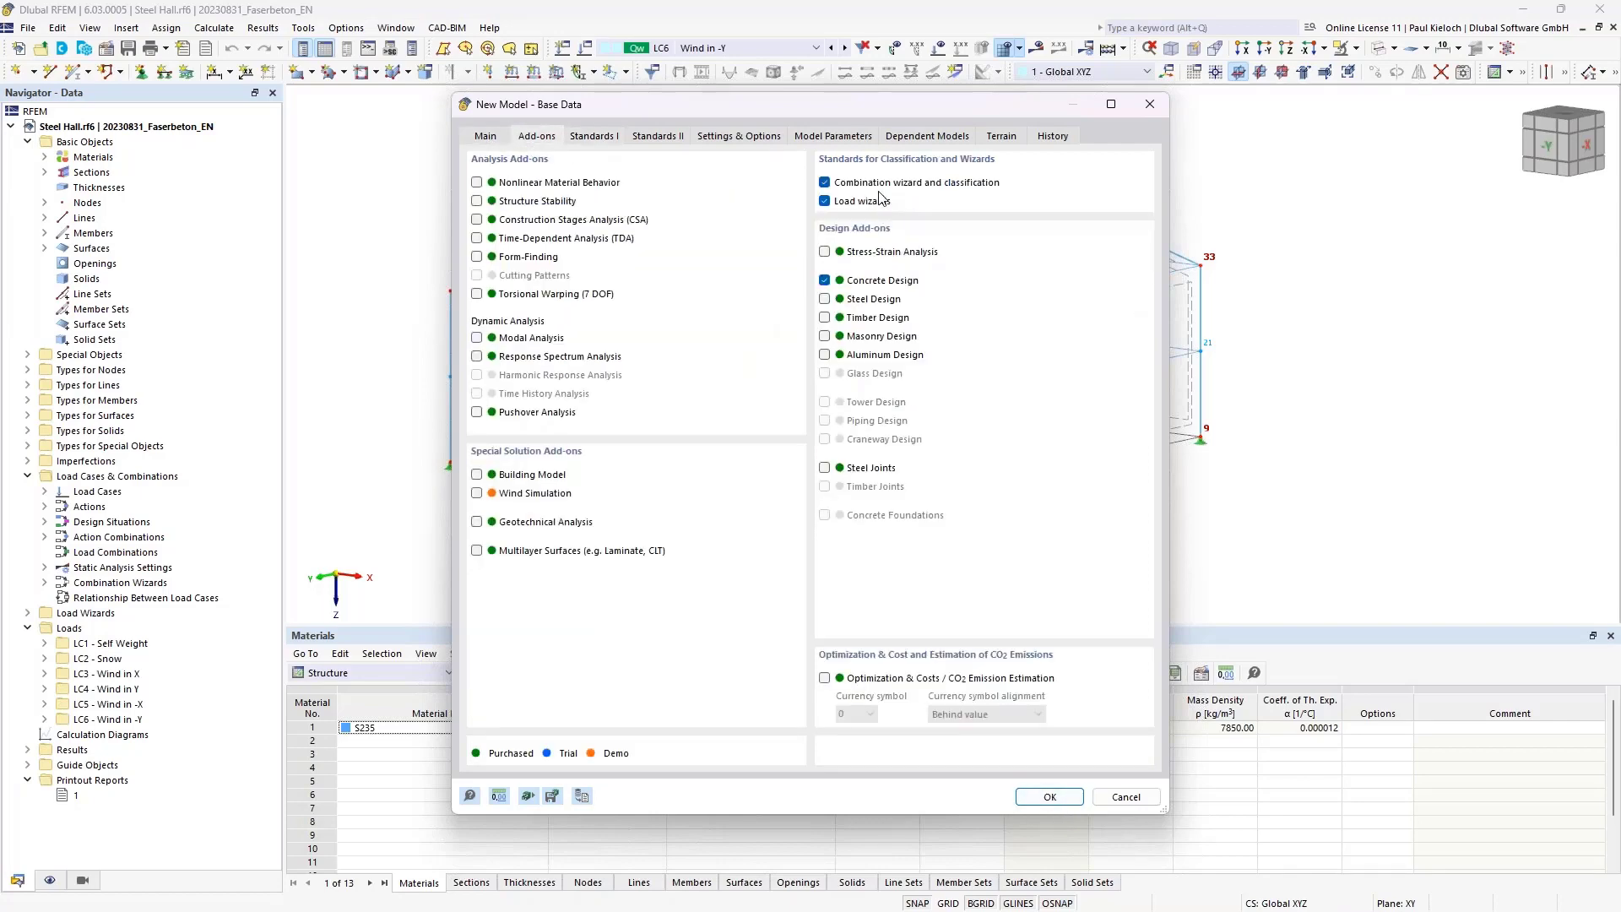
click(824, 201)
click(483, 137)
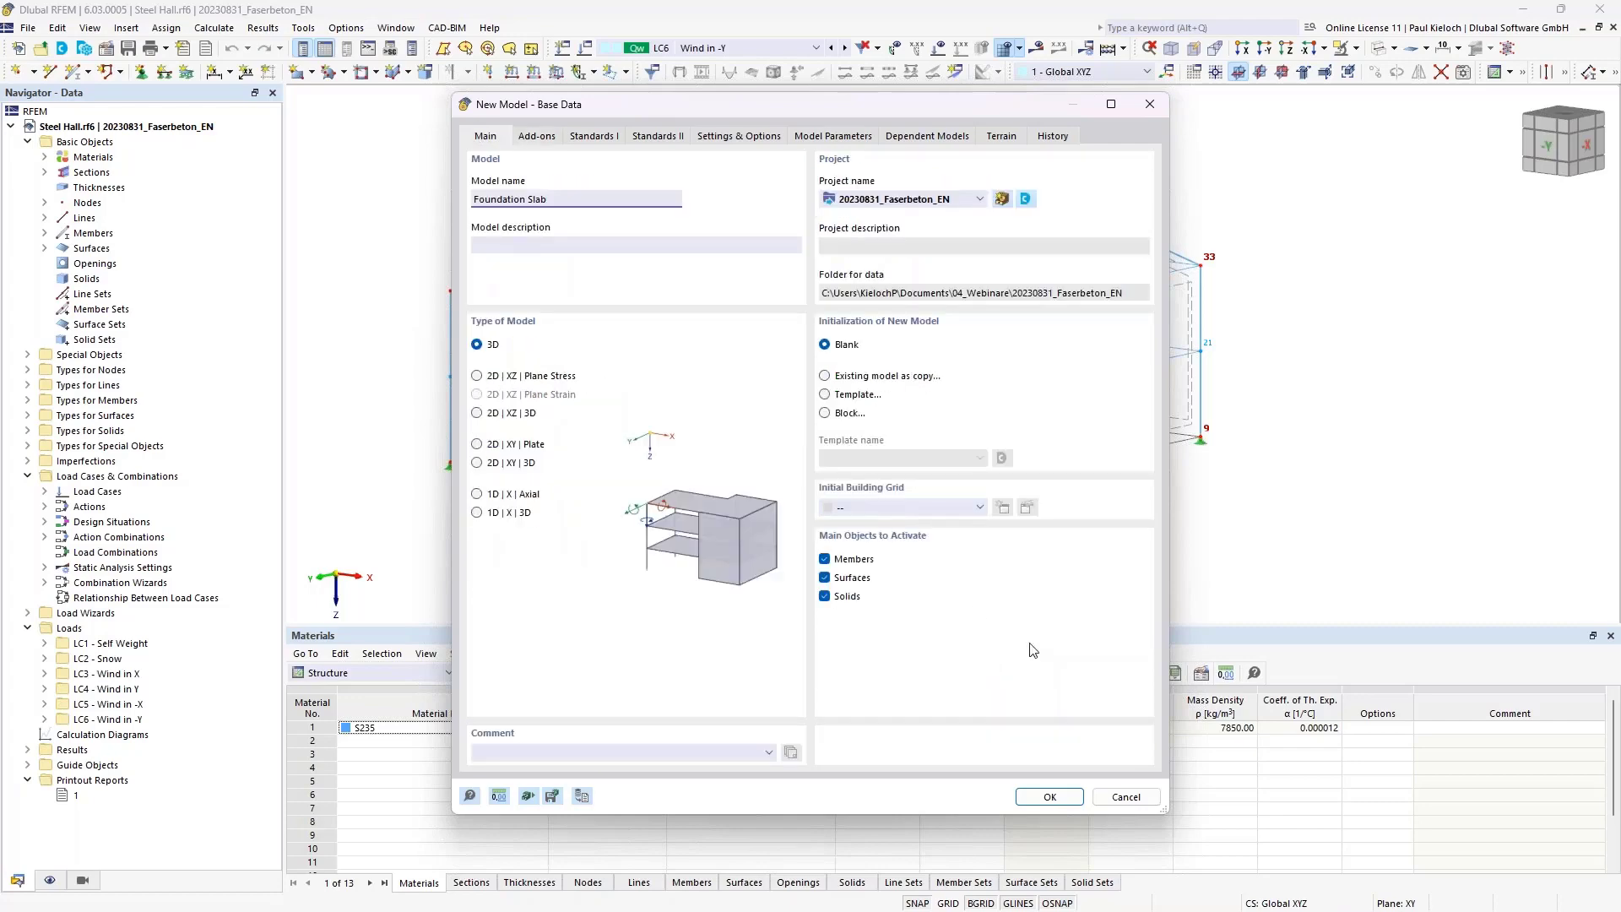
click(1061, 797)
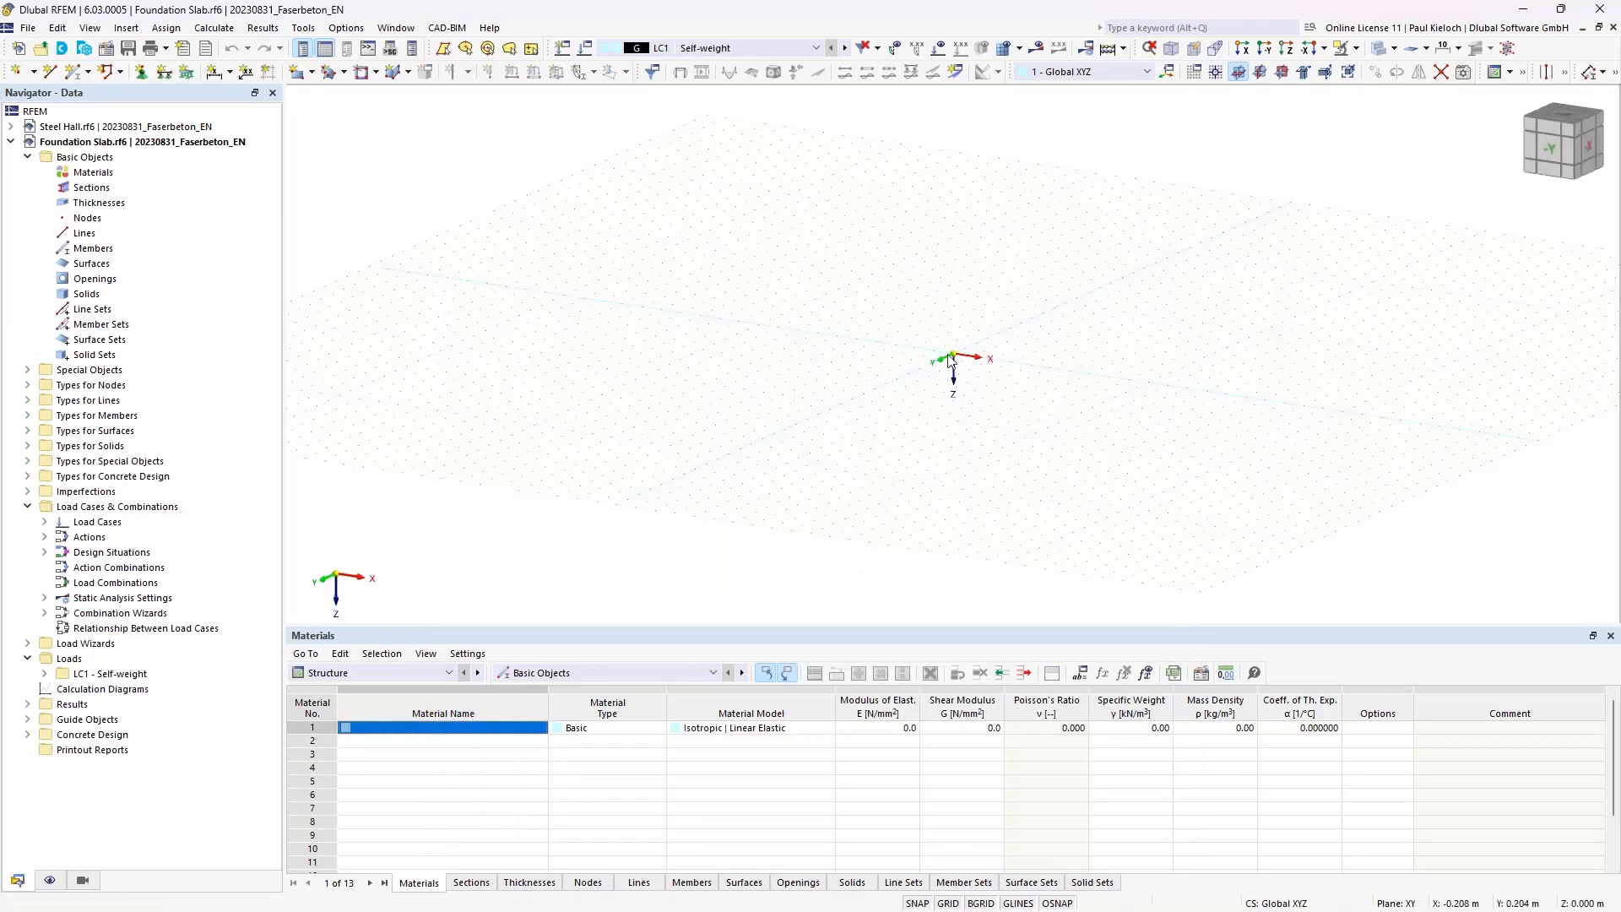
- Switch to the Steel Hall model and copy all supported nodes and lines along its base, selected in the -Y view
middle_drag(1003, 337, 842, 242)
ctrl+middle_drag(843, 241, 831, 279)
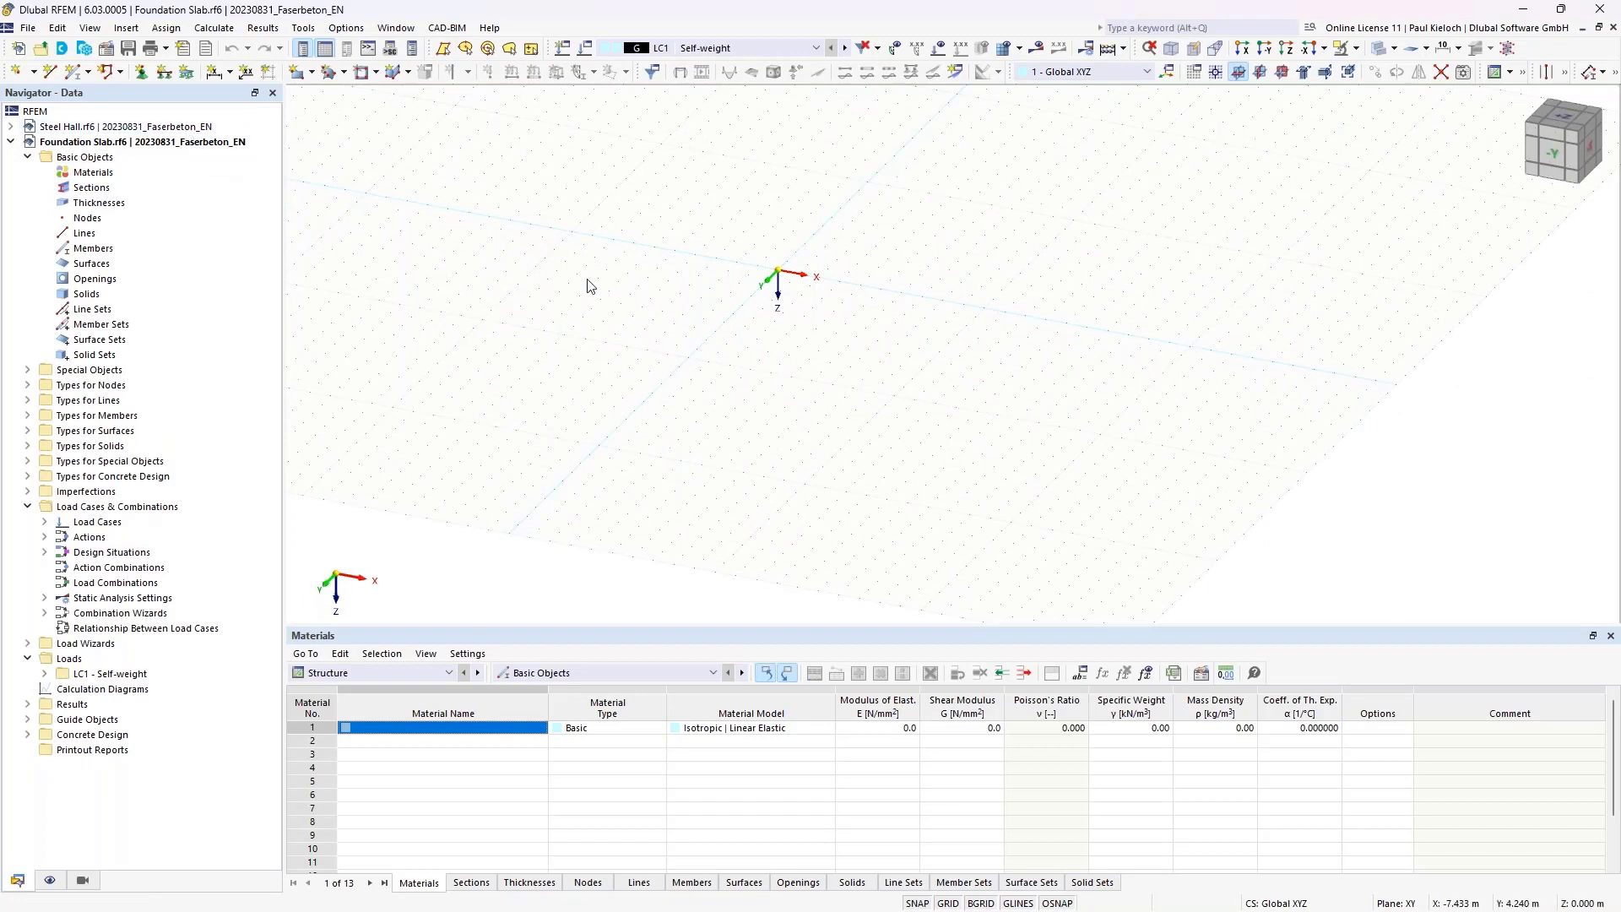
key(ctrl+Tab)
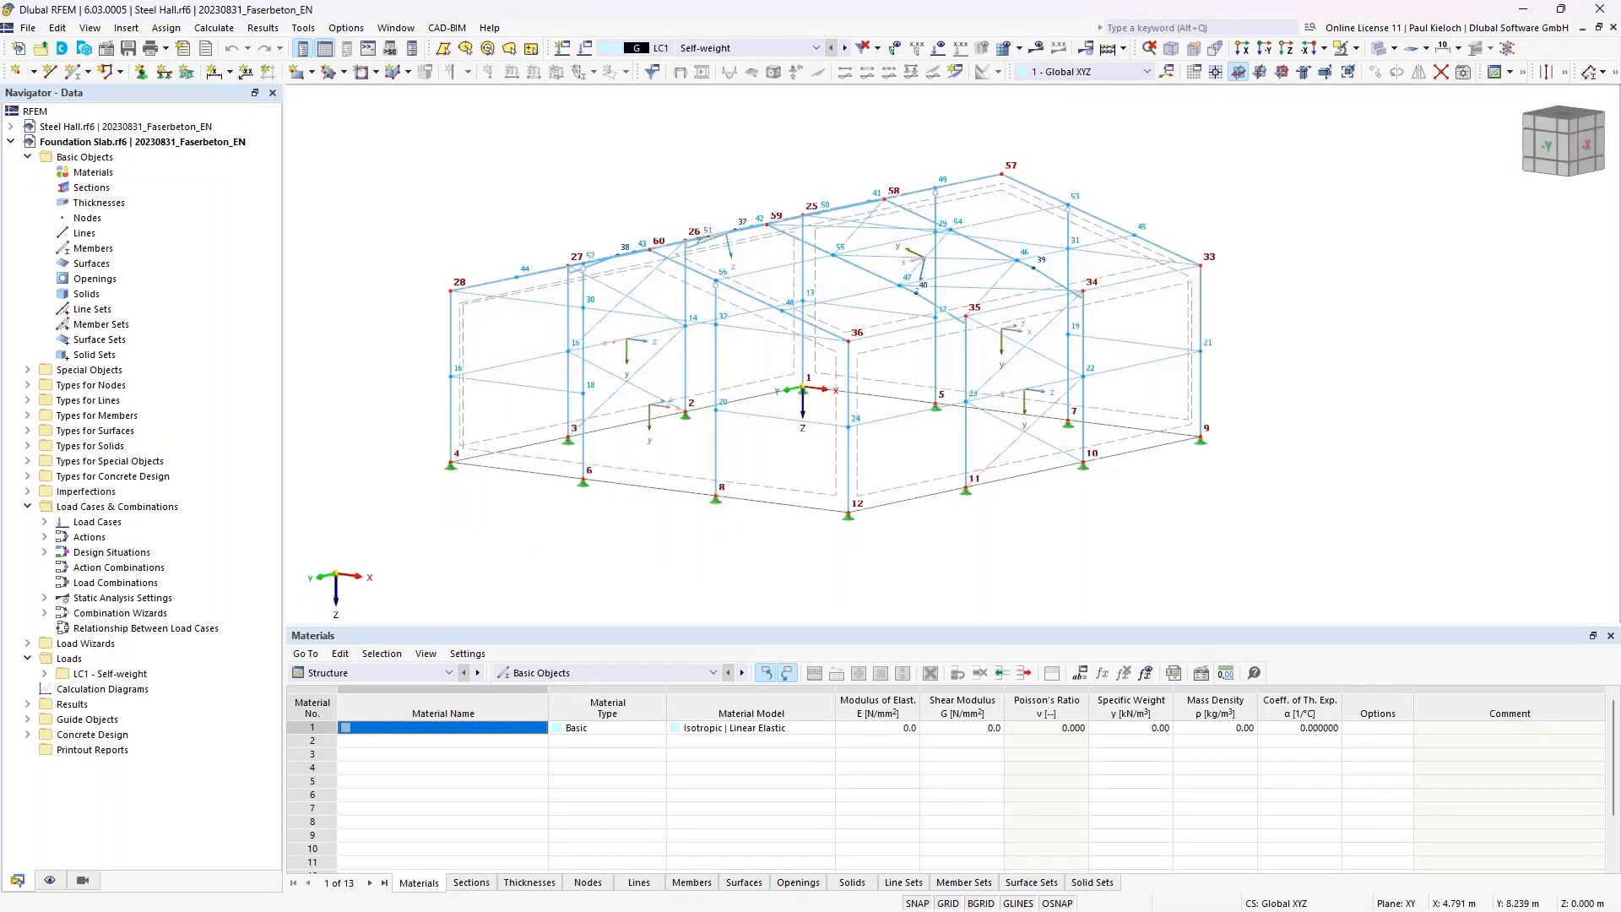
ctrl+middle_drag(1121, 539, 1201, 507)
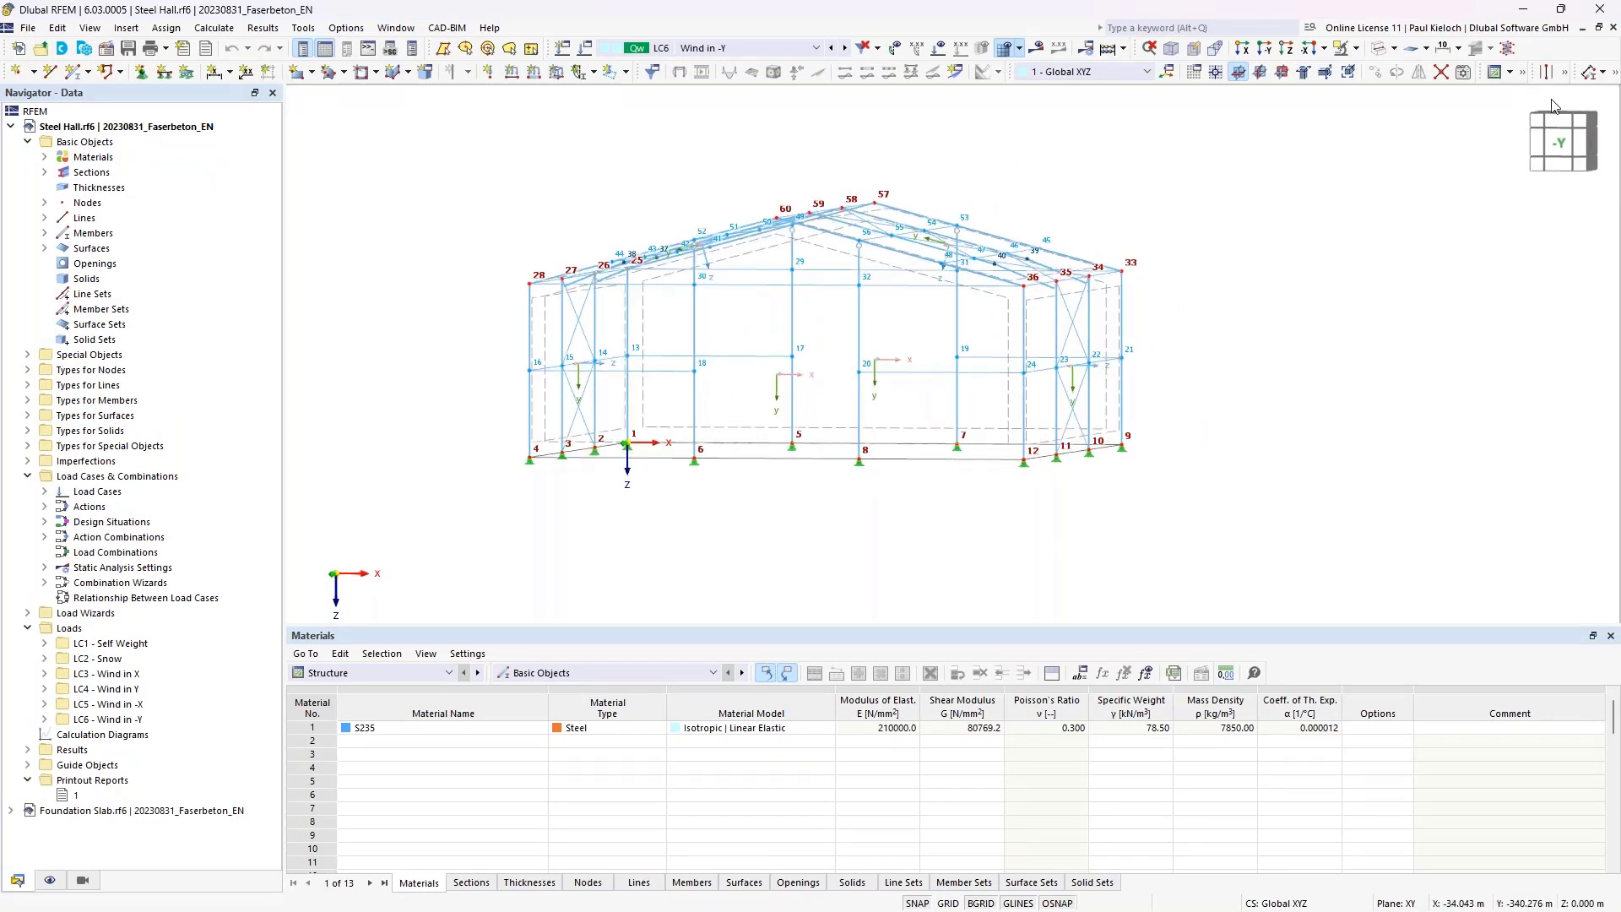
click(1560, 141)
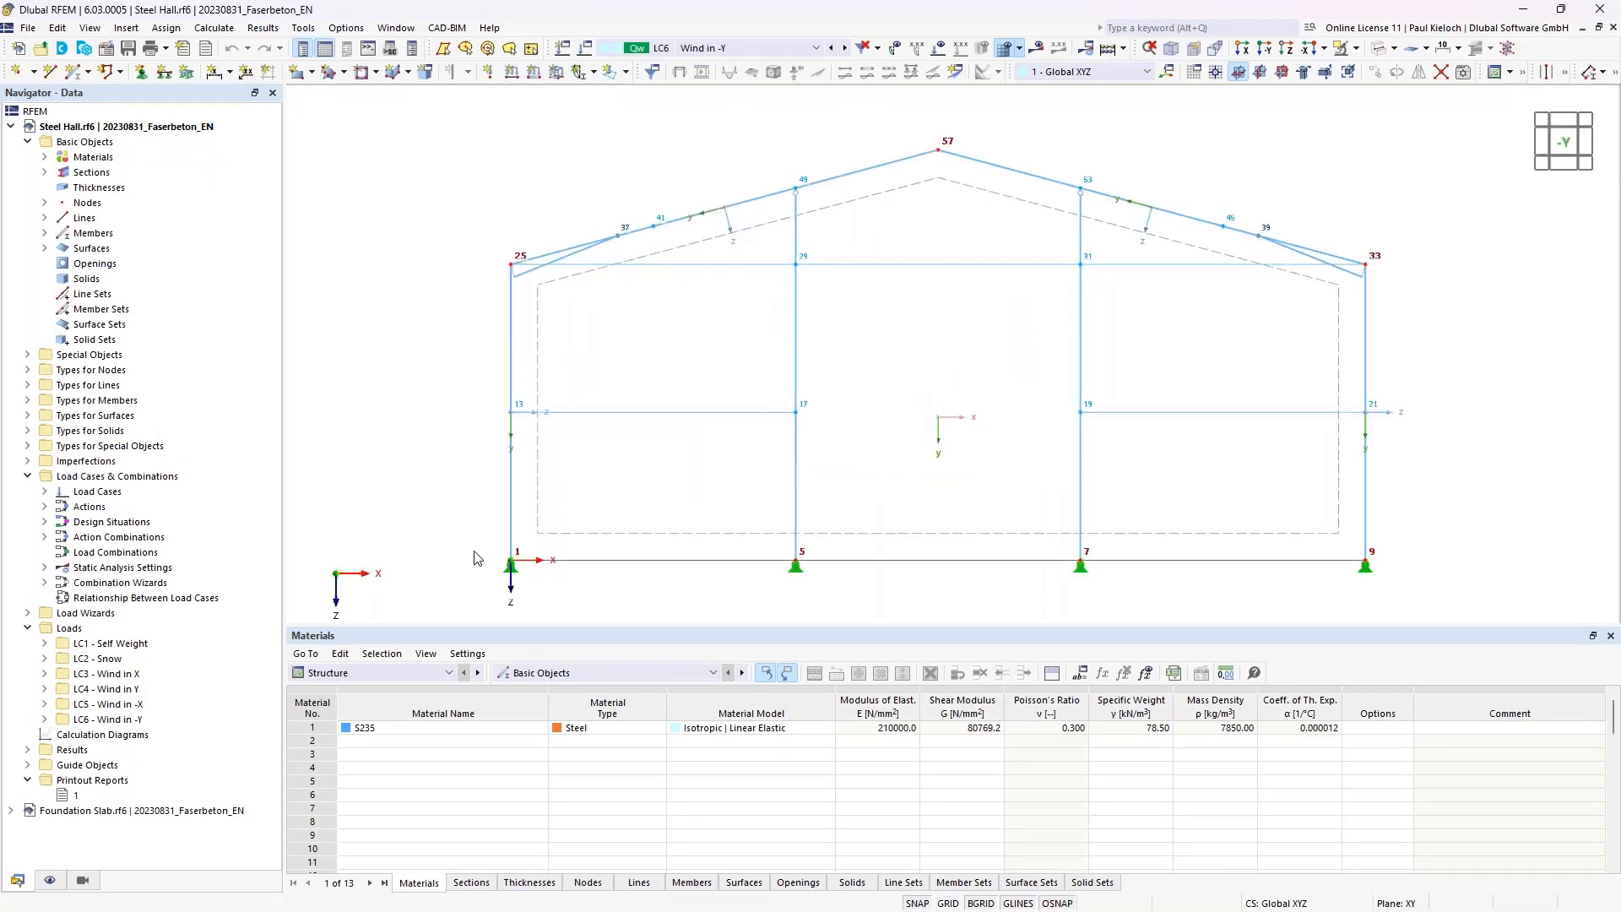
drag(473, 557, 1499, 566)
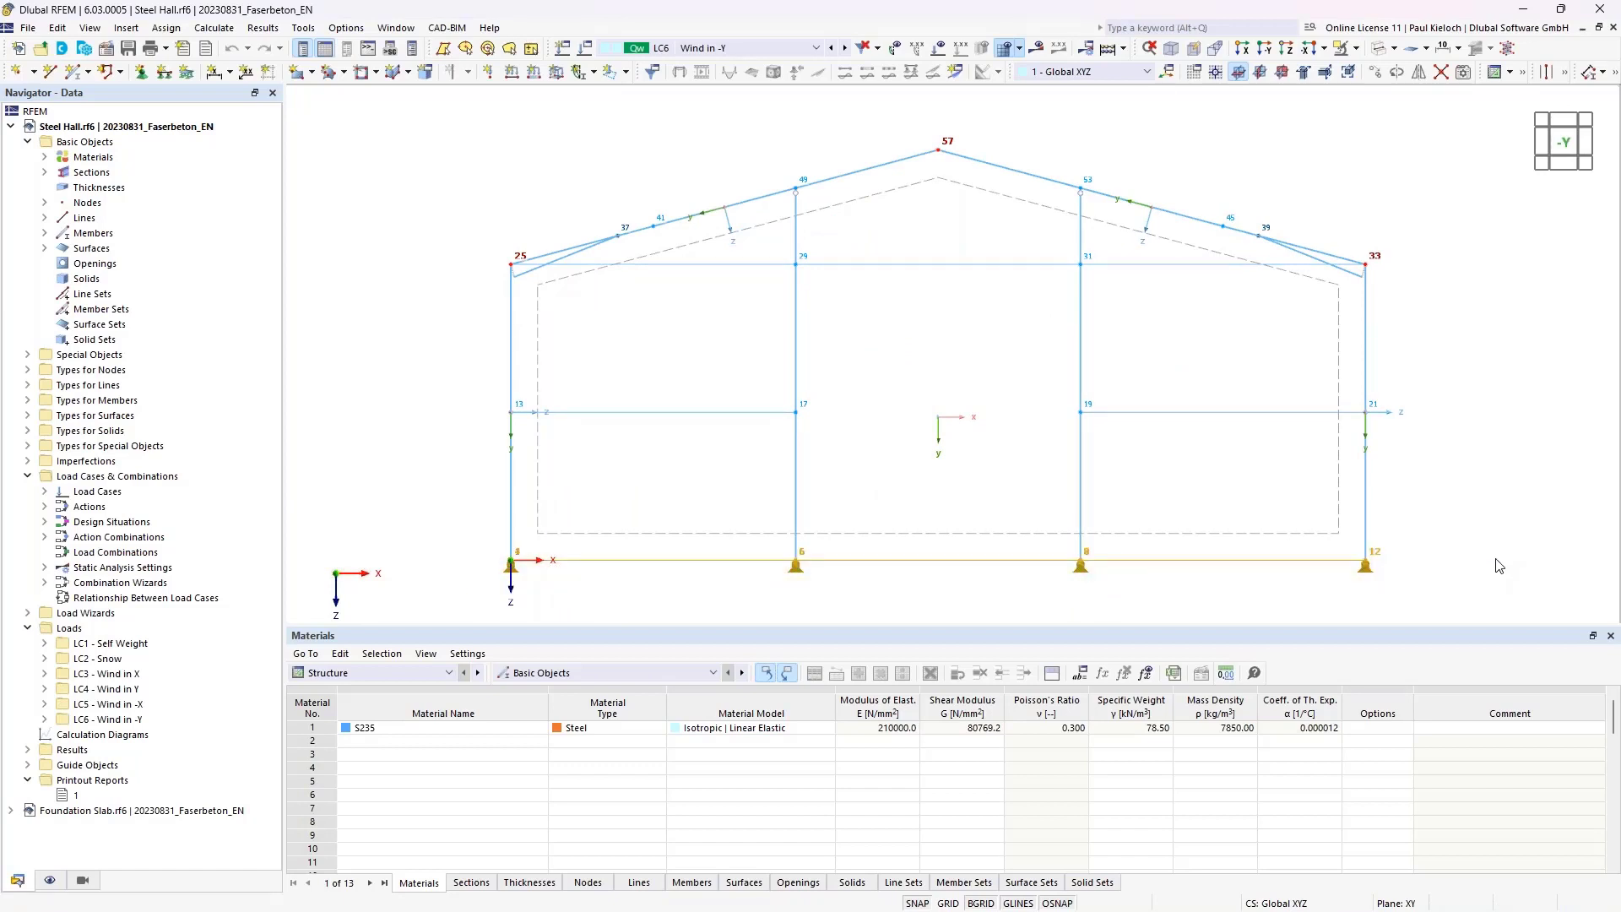
- Paste the copied base objects into the Foundation Slab model with a displacement of 0.000 m in X, Y and Z
key(ctrl+Tab)
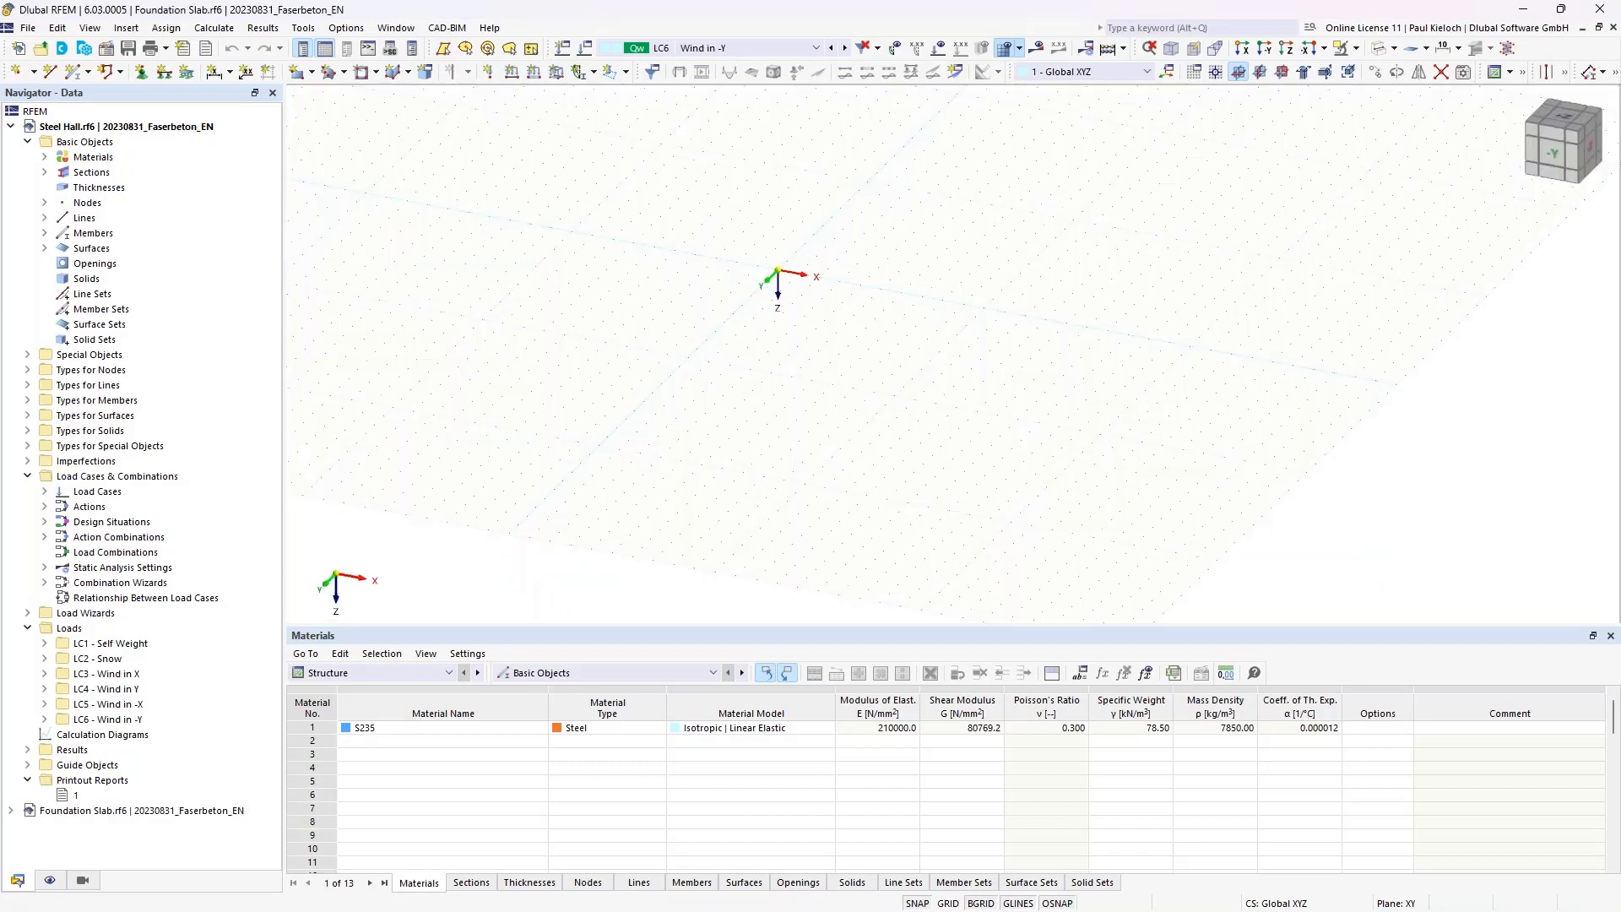
key(ctrl+v)
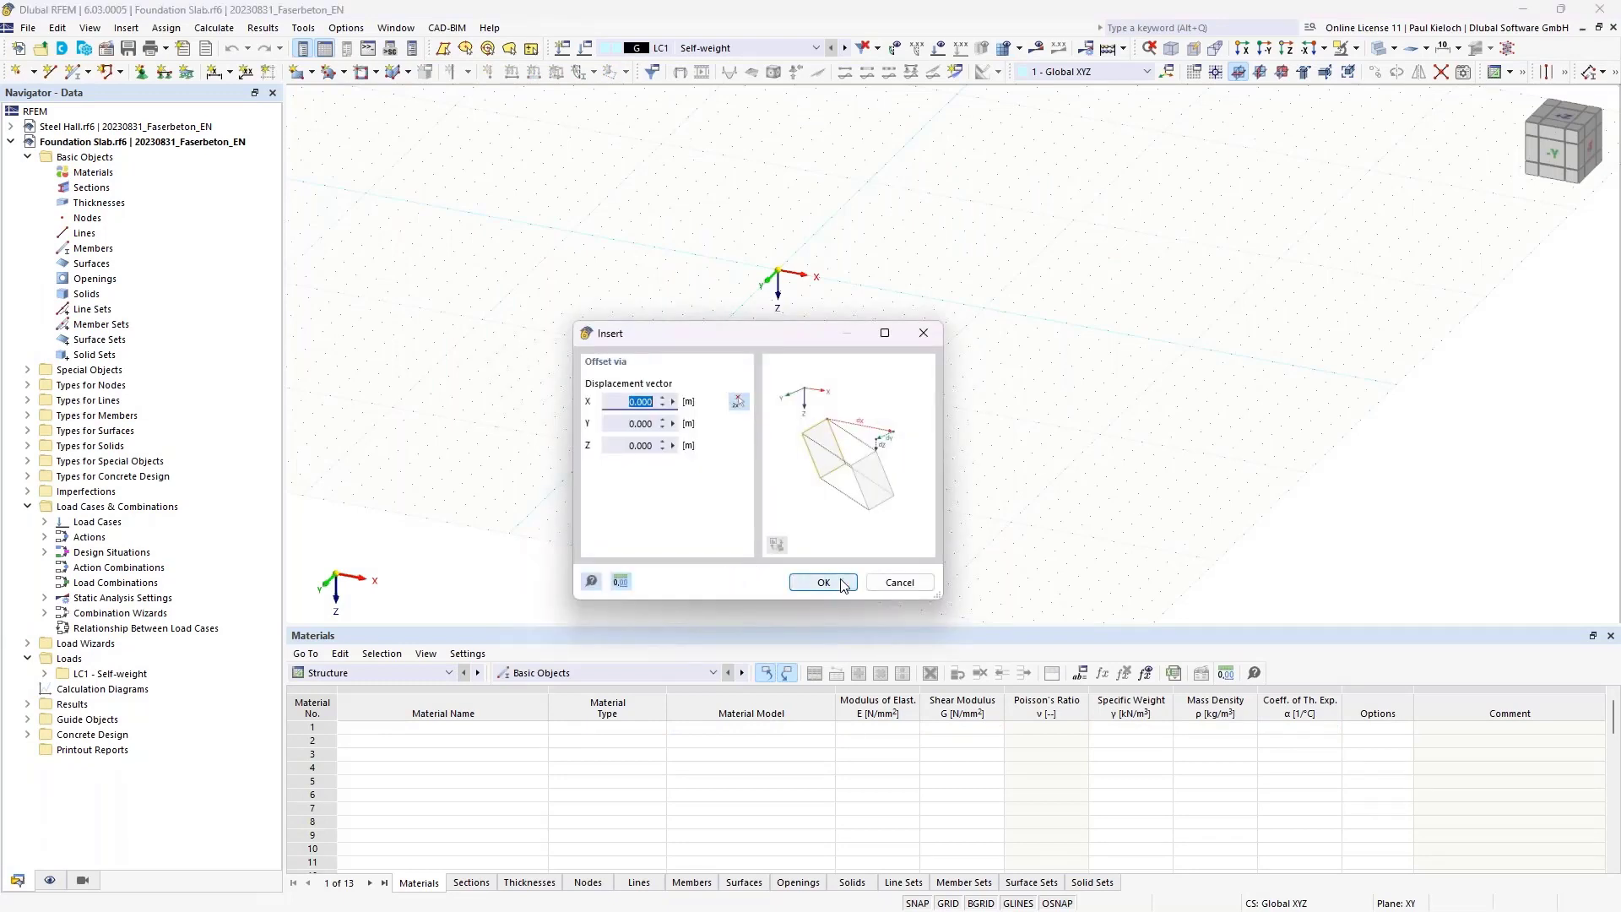
click(842, 583)
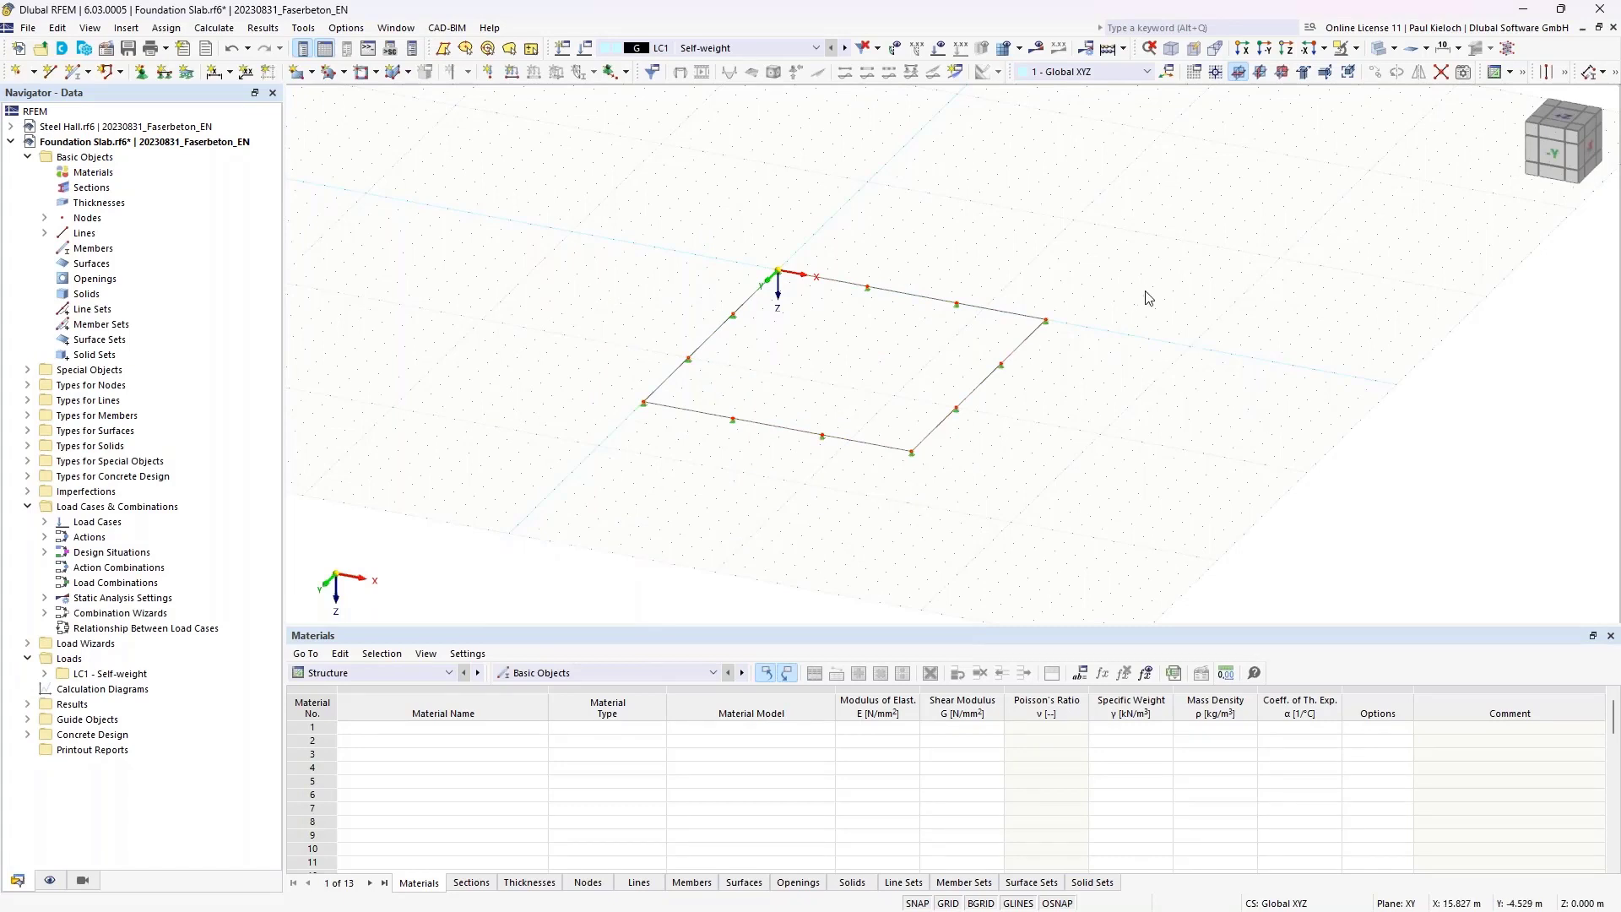
- Delete all lines from the Foundation Slab model
middle_drag(1150, 314, 1060, 374)
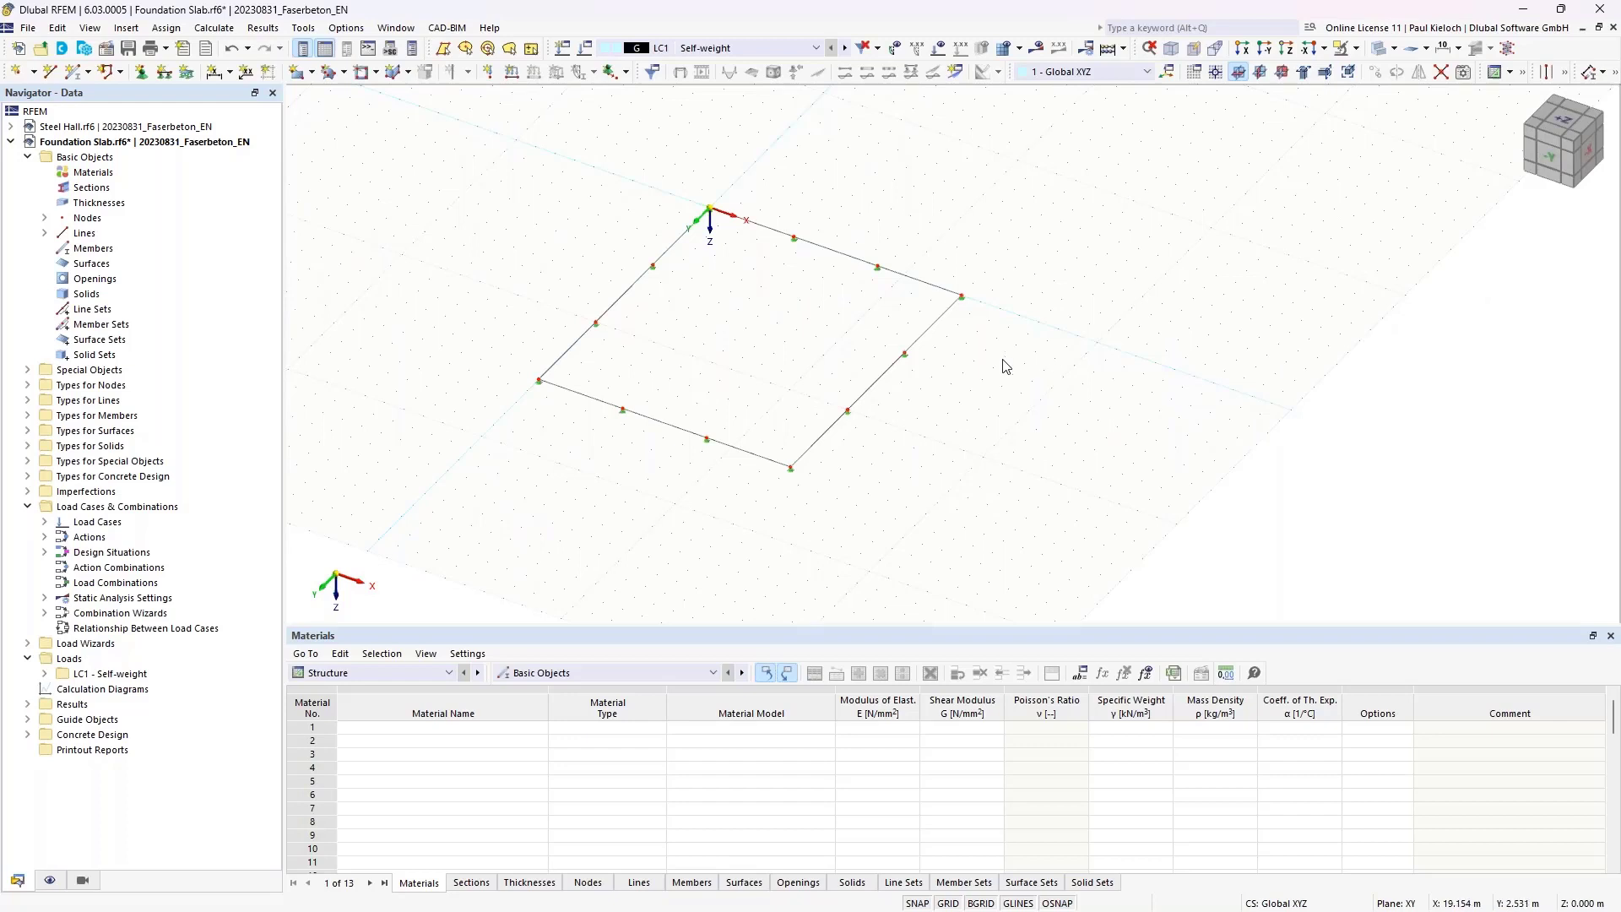
right_click(87, 234)
click(154, 329)
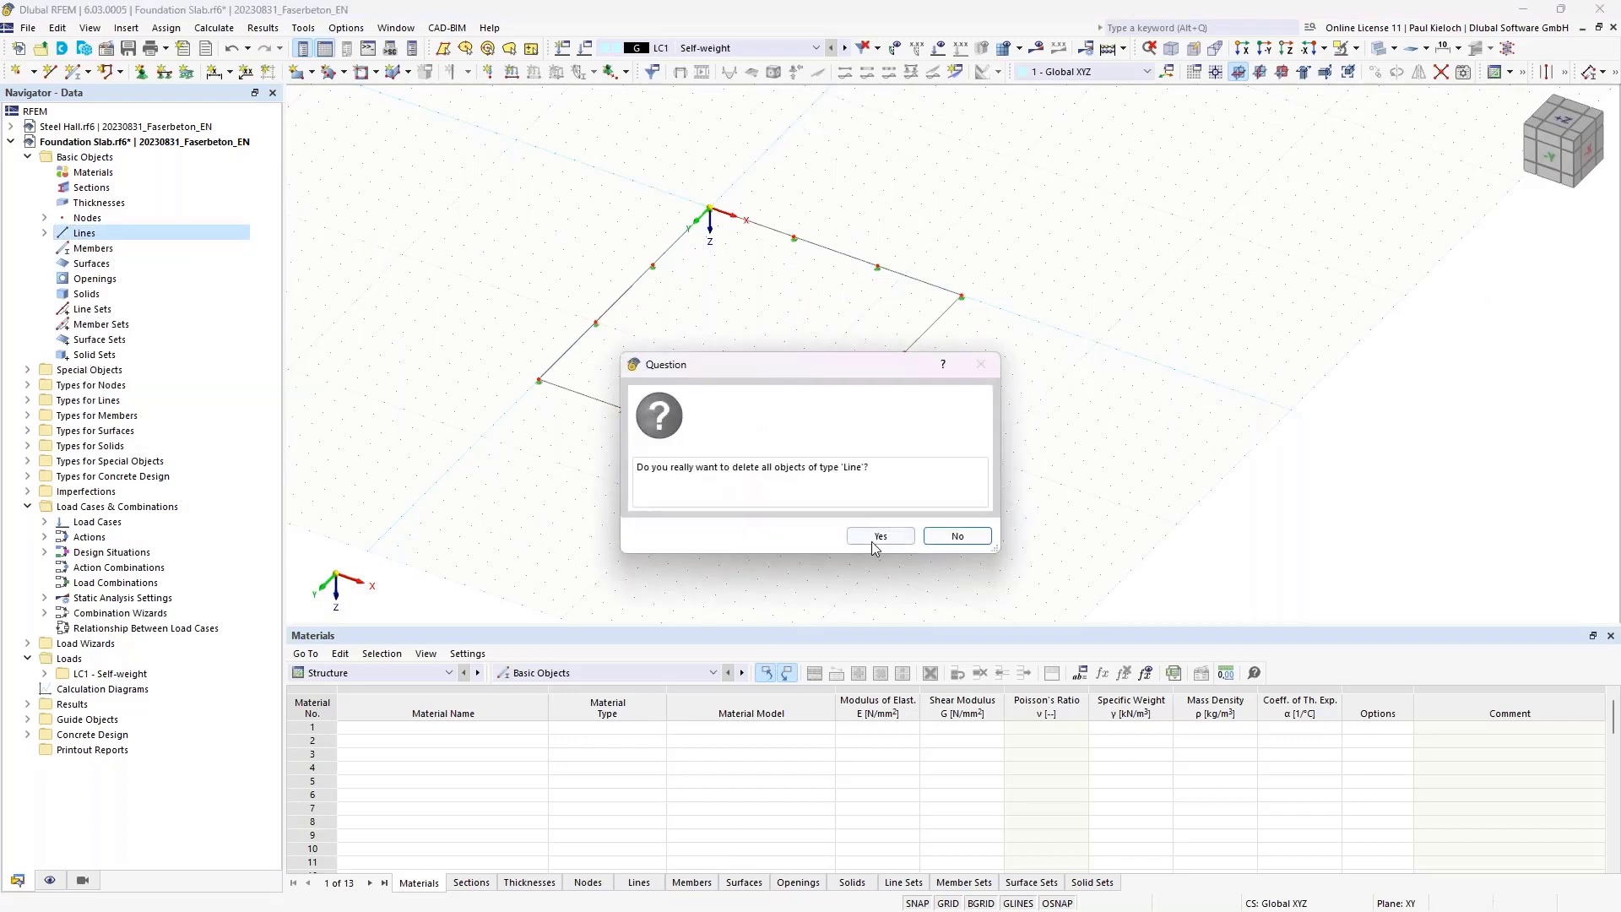
click(879, 535)
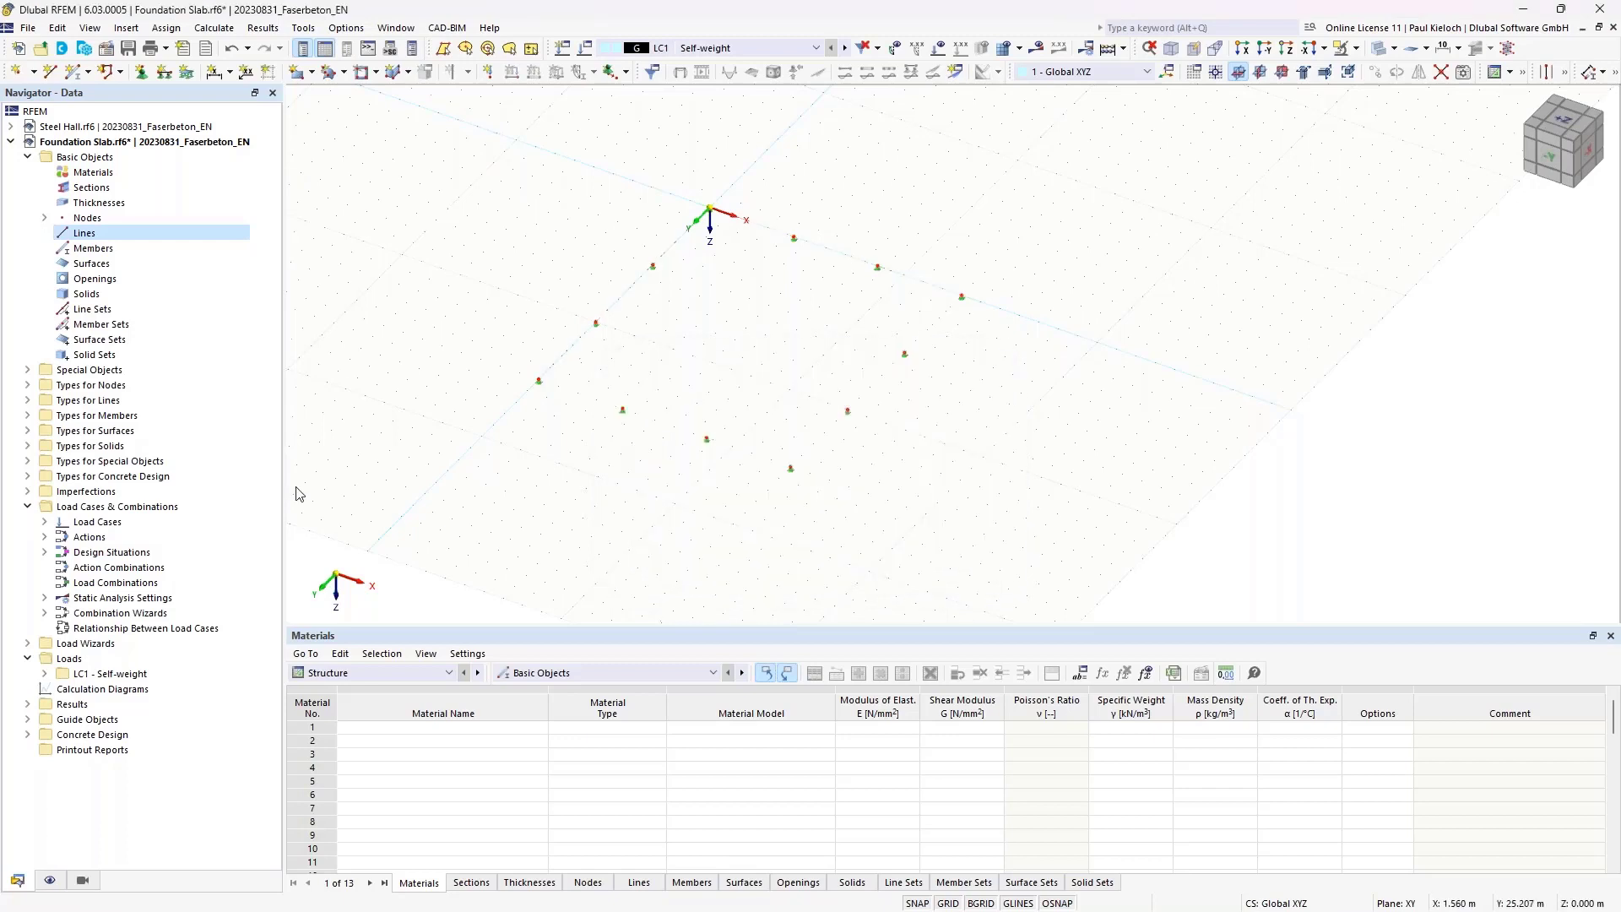
- Delete all nodal supports from the Foundation Slab model so that only the bare nodes are kept
click(105, 387)
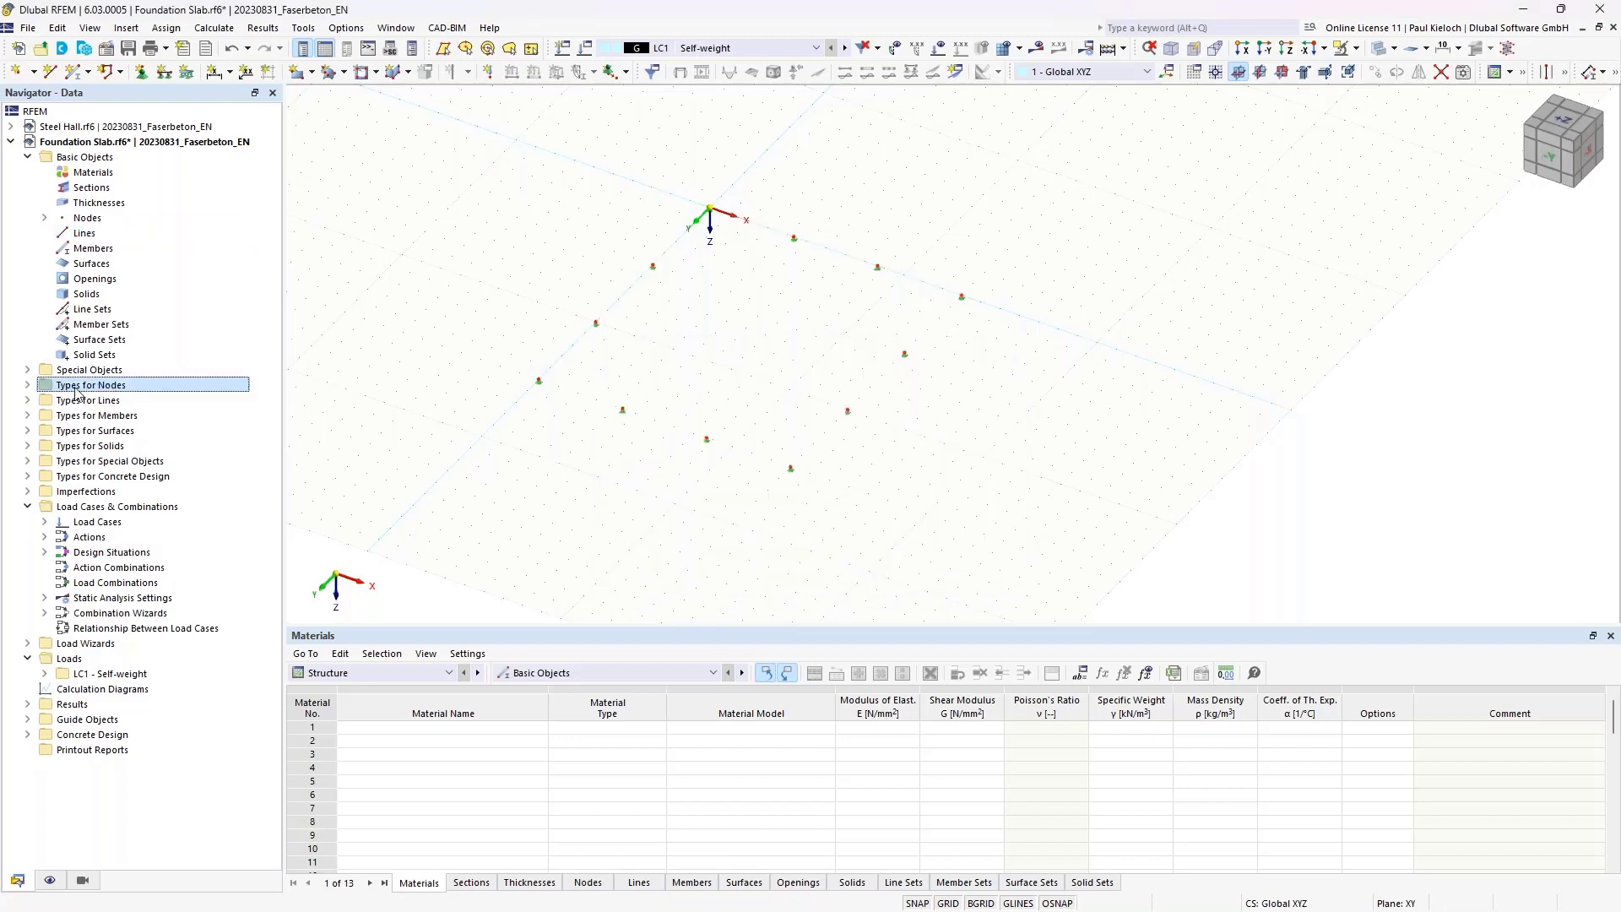
click(28, 385)
click(90, 401)
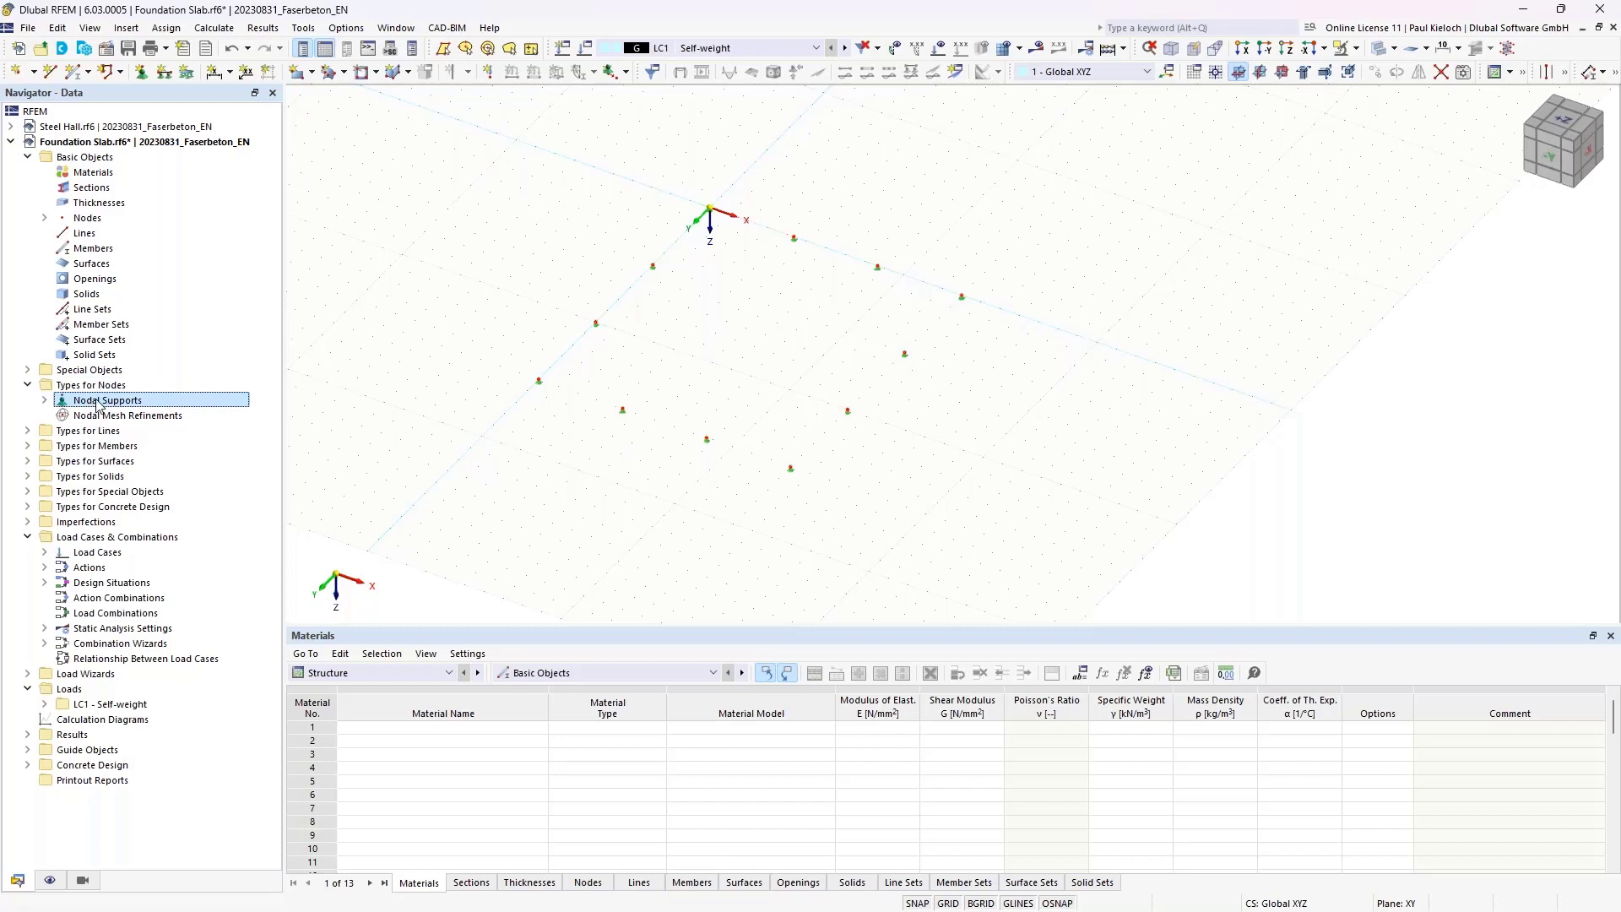
right_click(113, 404)
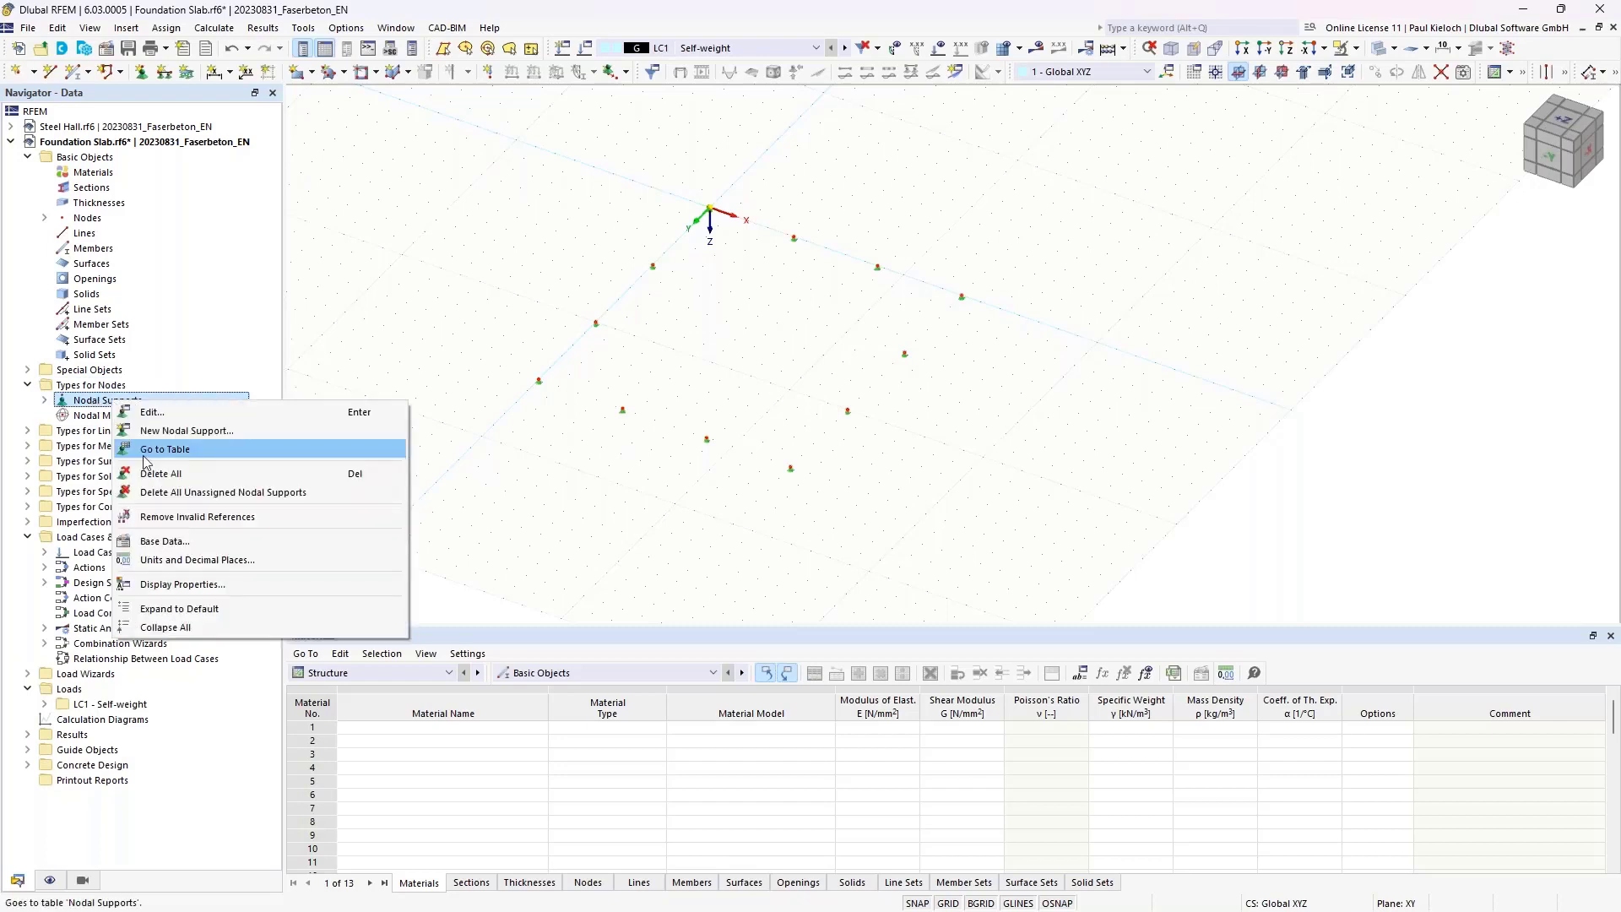
click(160, 474)
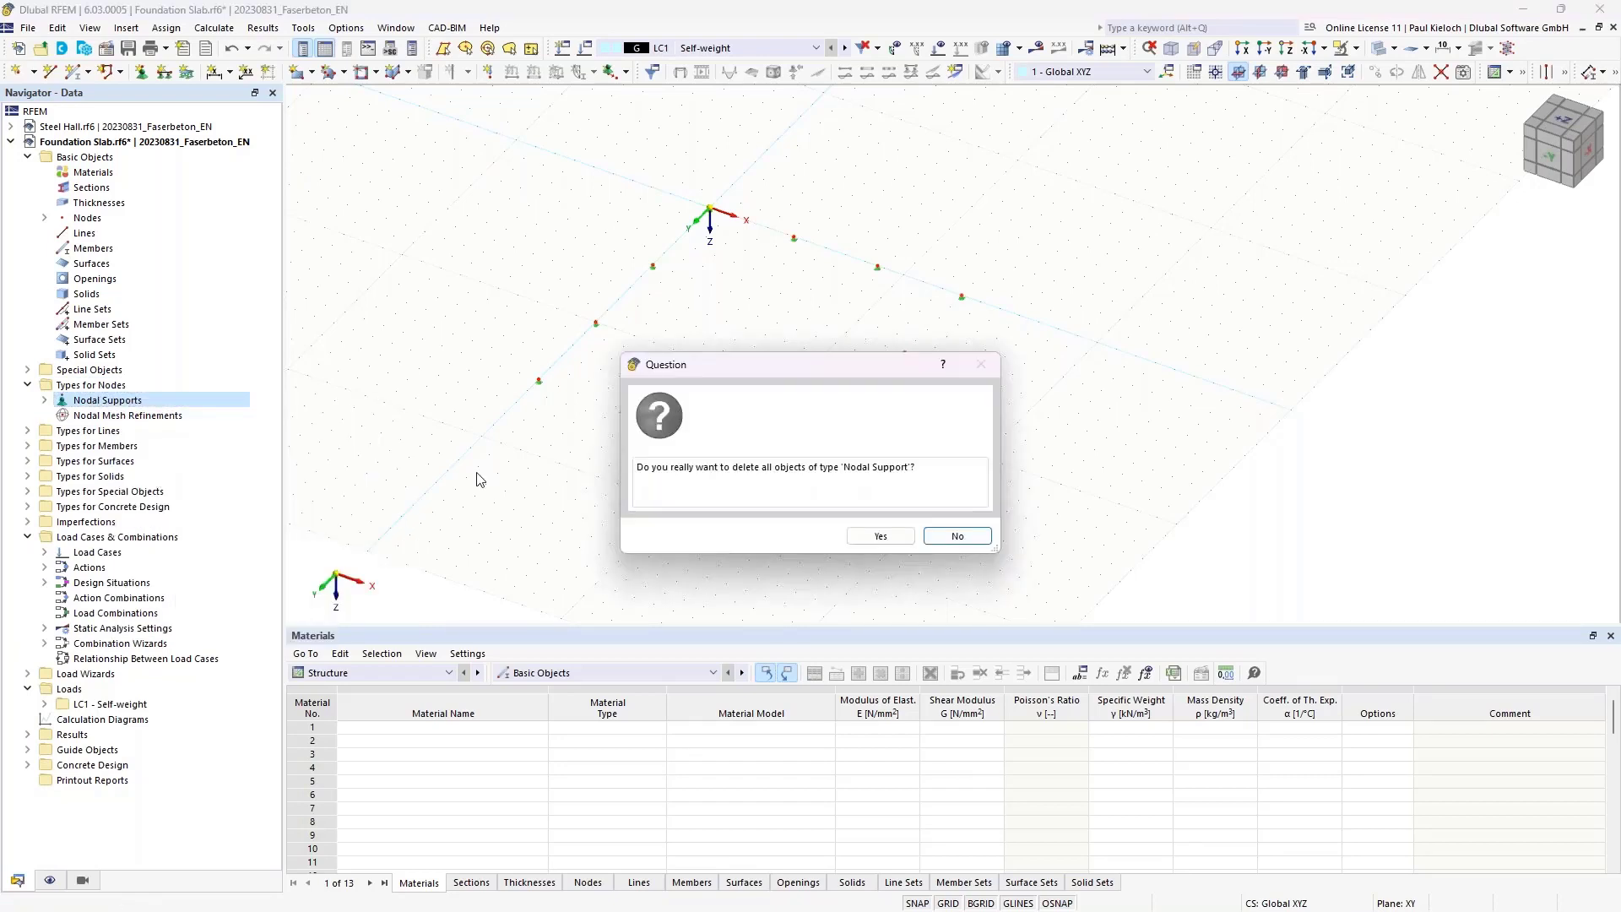
click(878, 534)
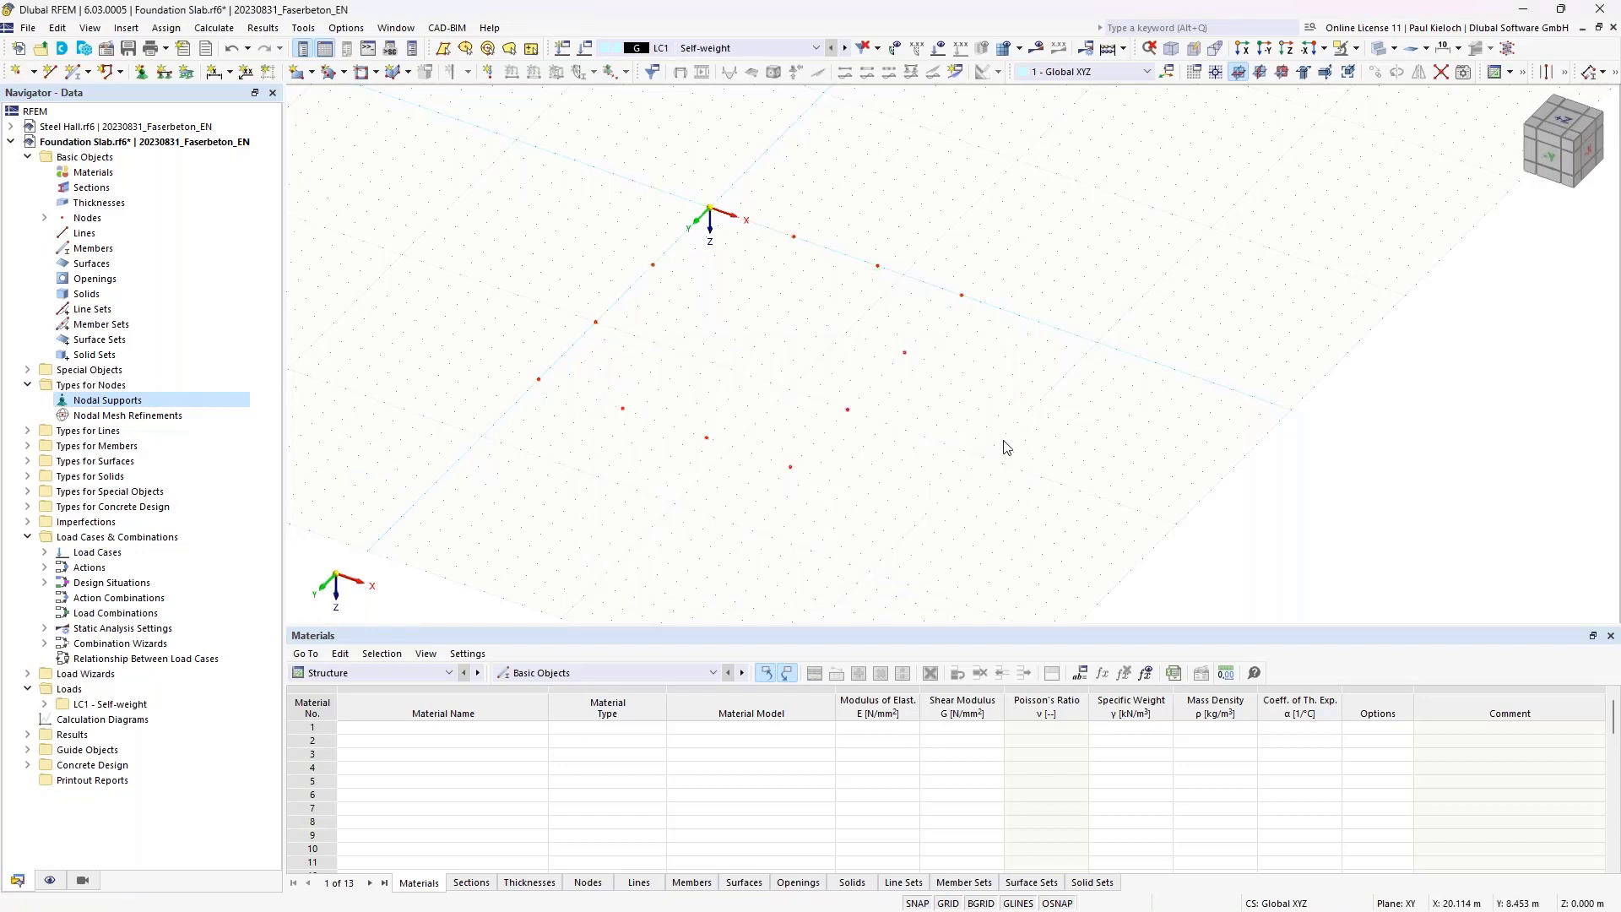
- Turn on object numbering so that the node numbers are displayed in the model
middle_drag(1025, 453, 1049, 468)
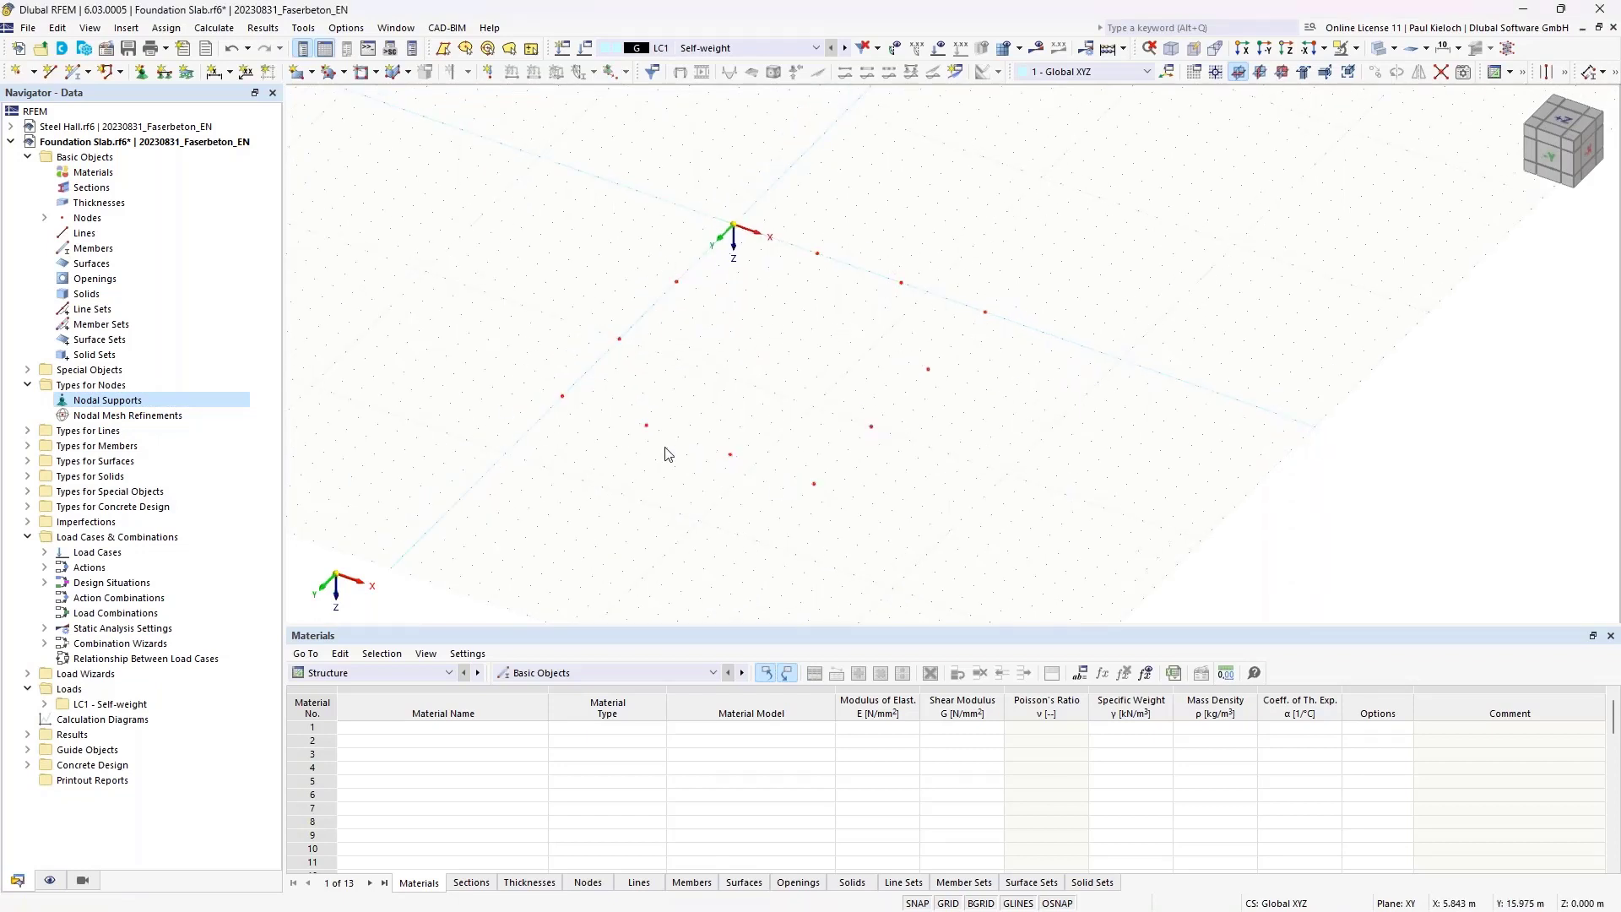
ctrl+middle_drag(743, 409, 796, 365)
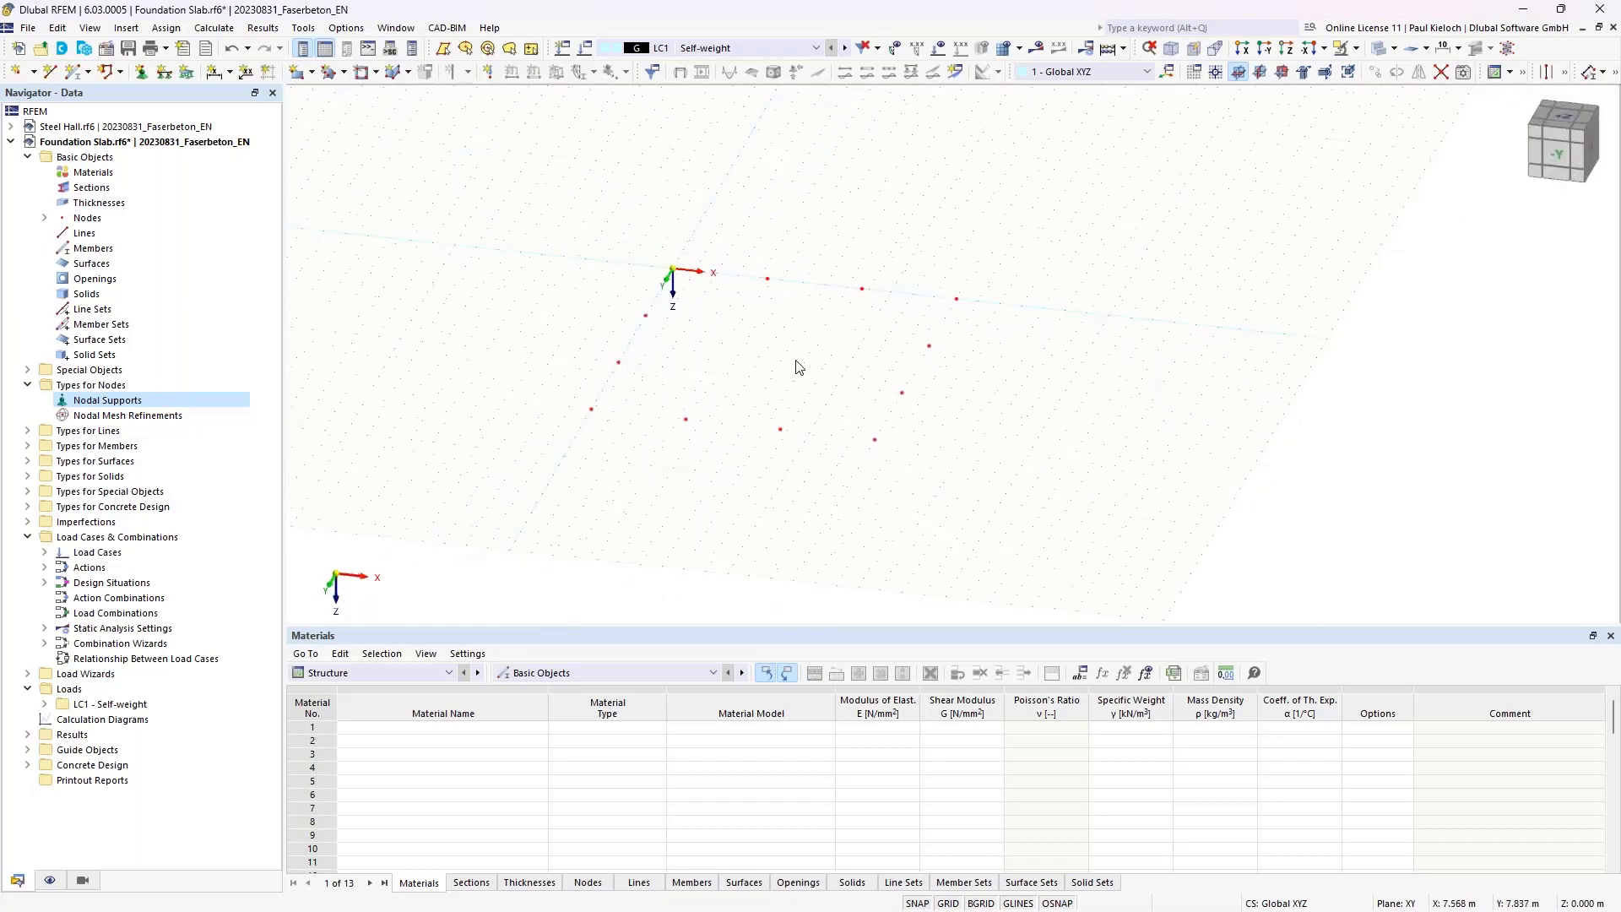
right_click(797, 362)
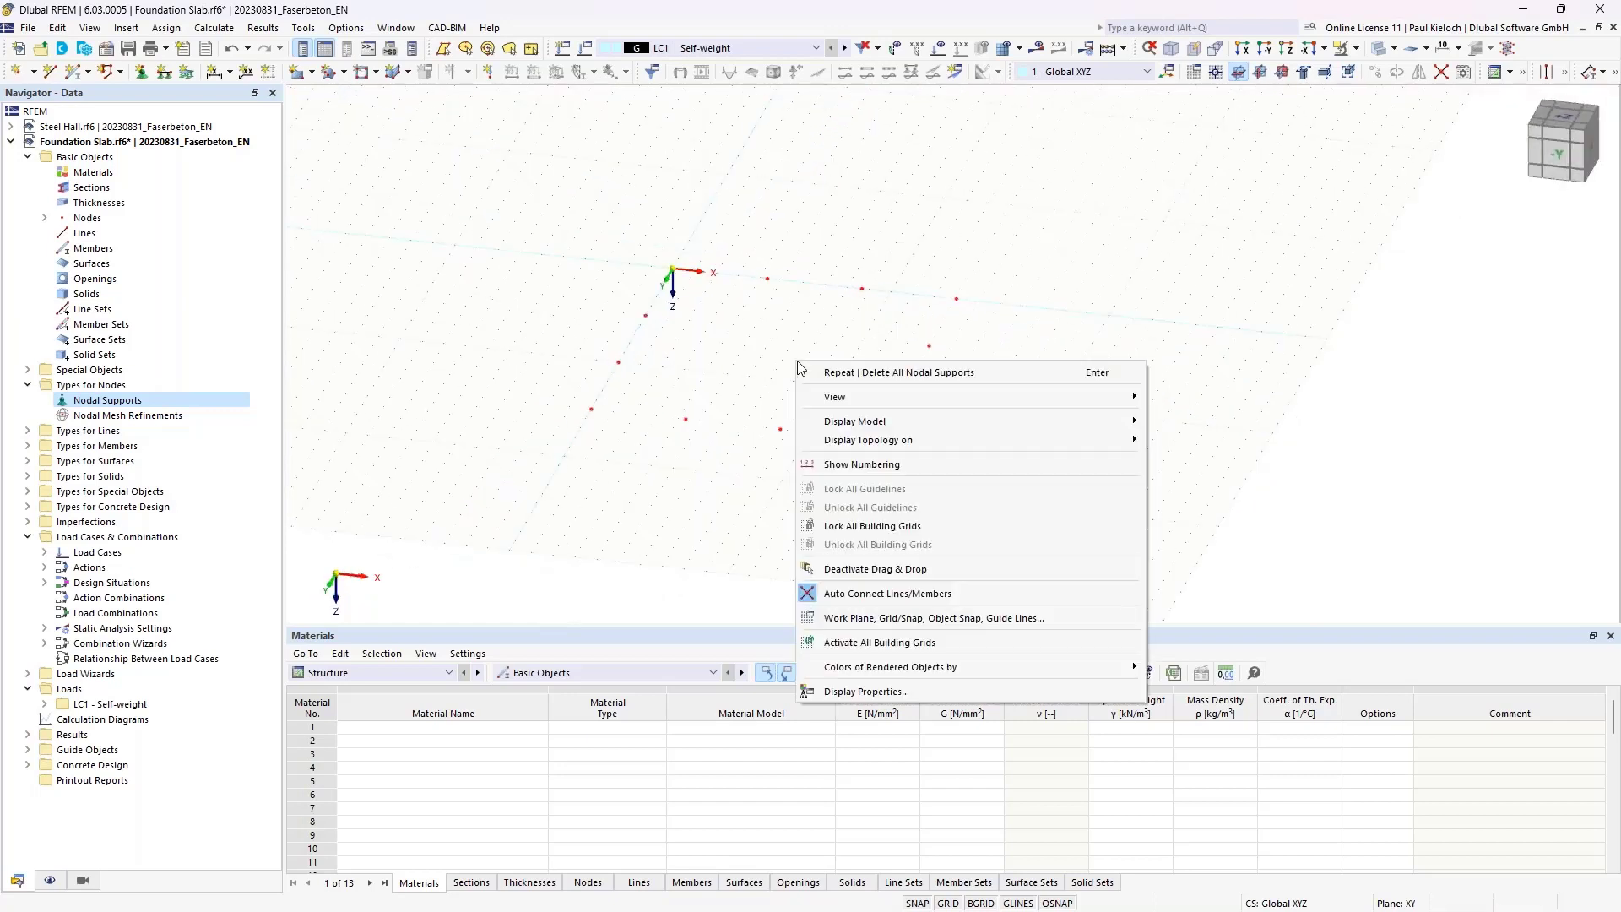
click(864, 465)
scroll(697, 243, up, 2)
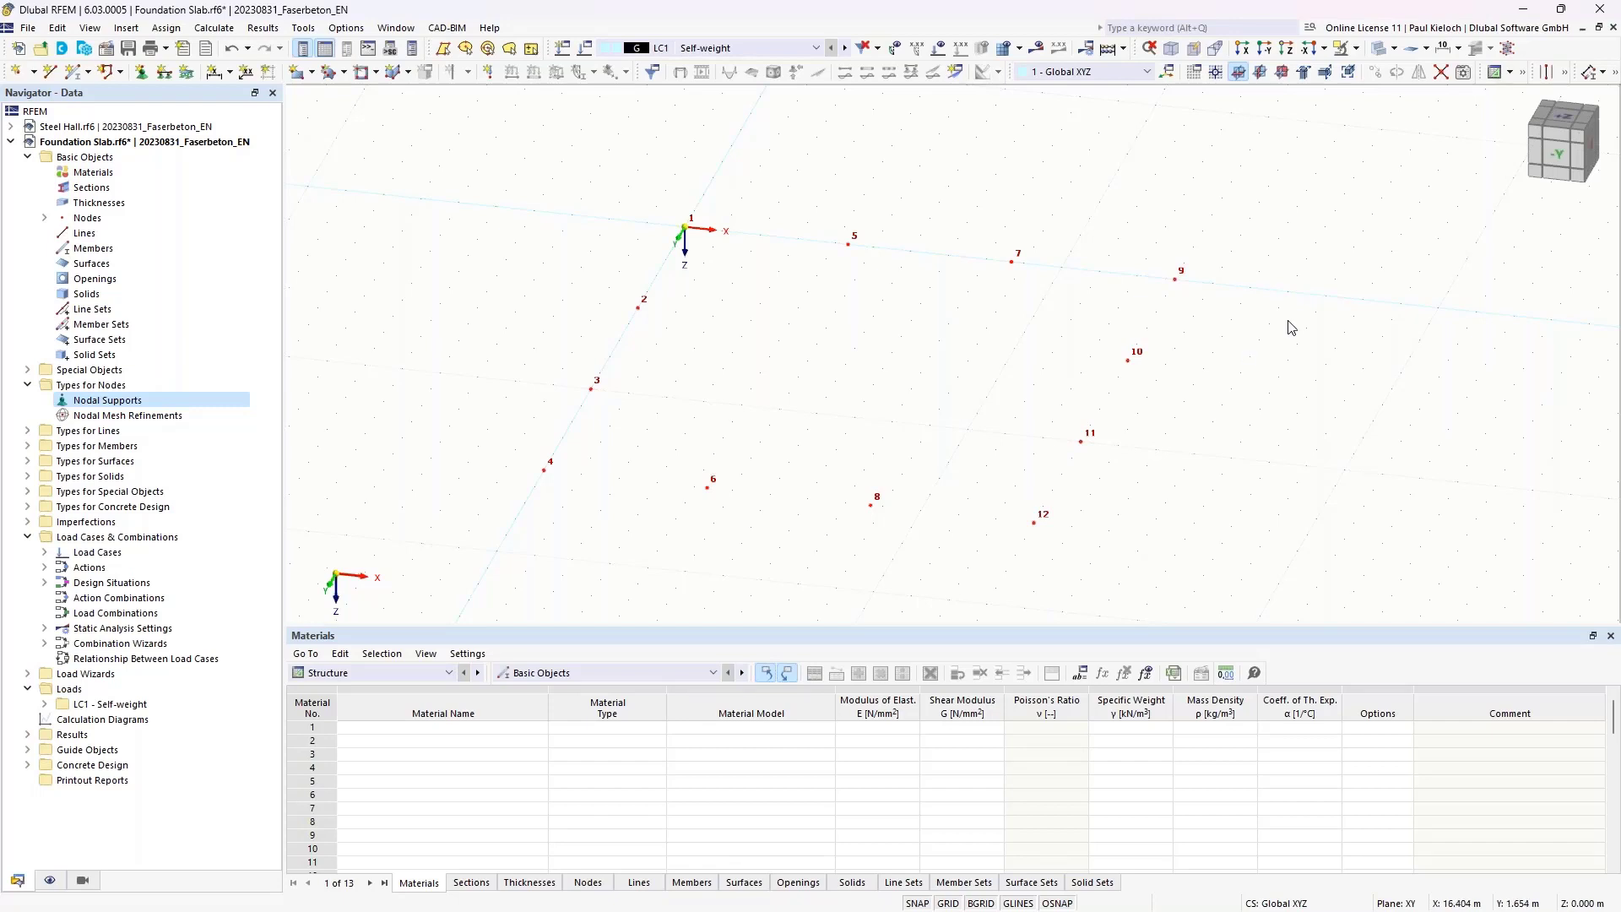
- Turn off object numbering so that the node numbers are hidden in the model
ctrl+middle_drag(1281, 327, 1295, 271)
right_click(1295, 271)
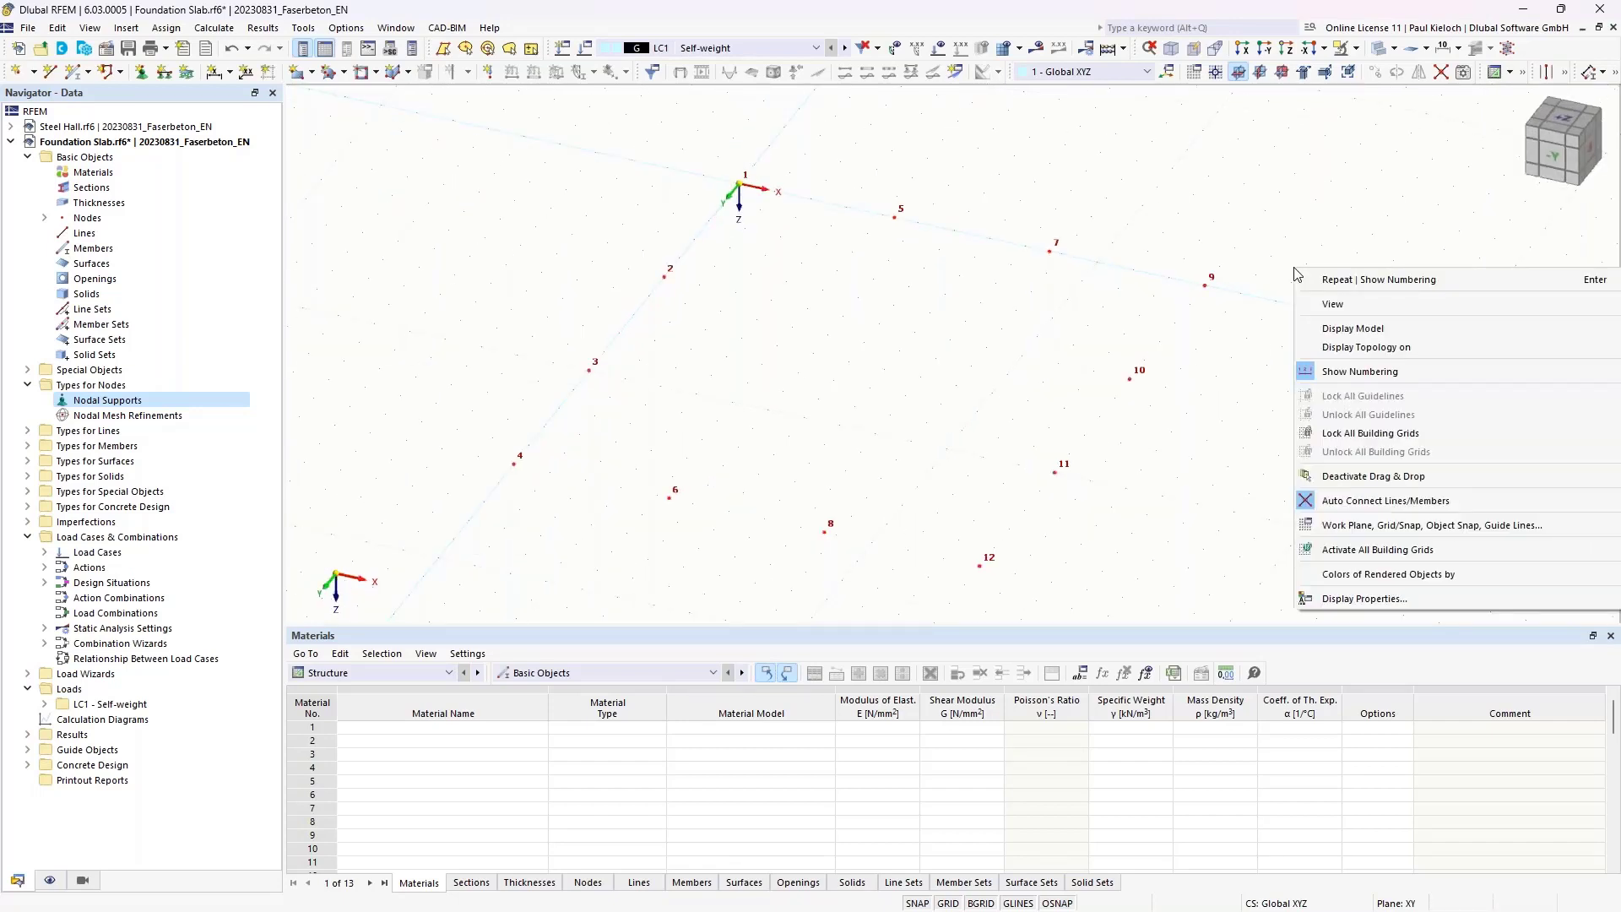
click(1357, 375)
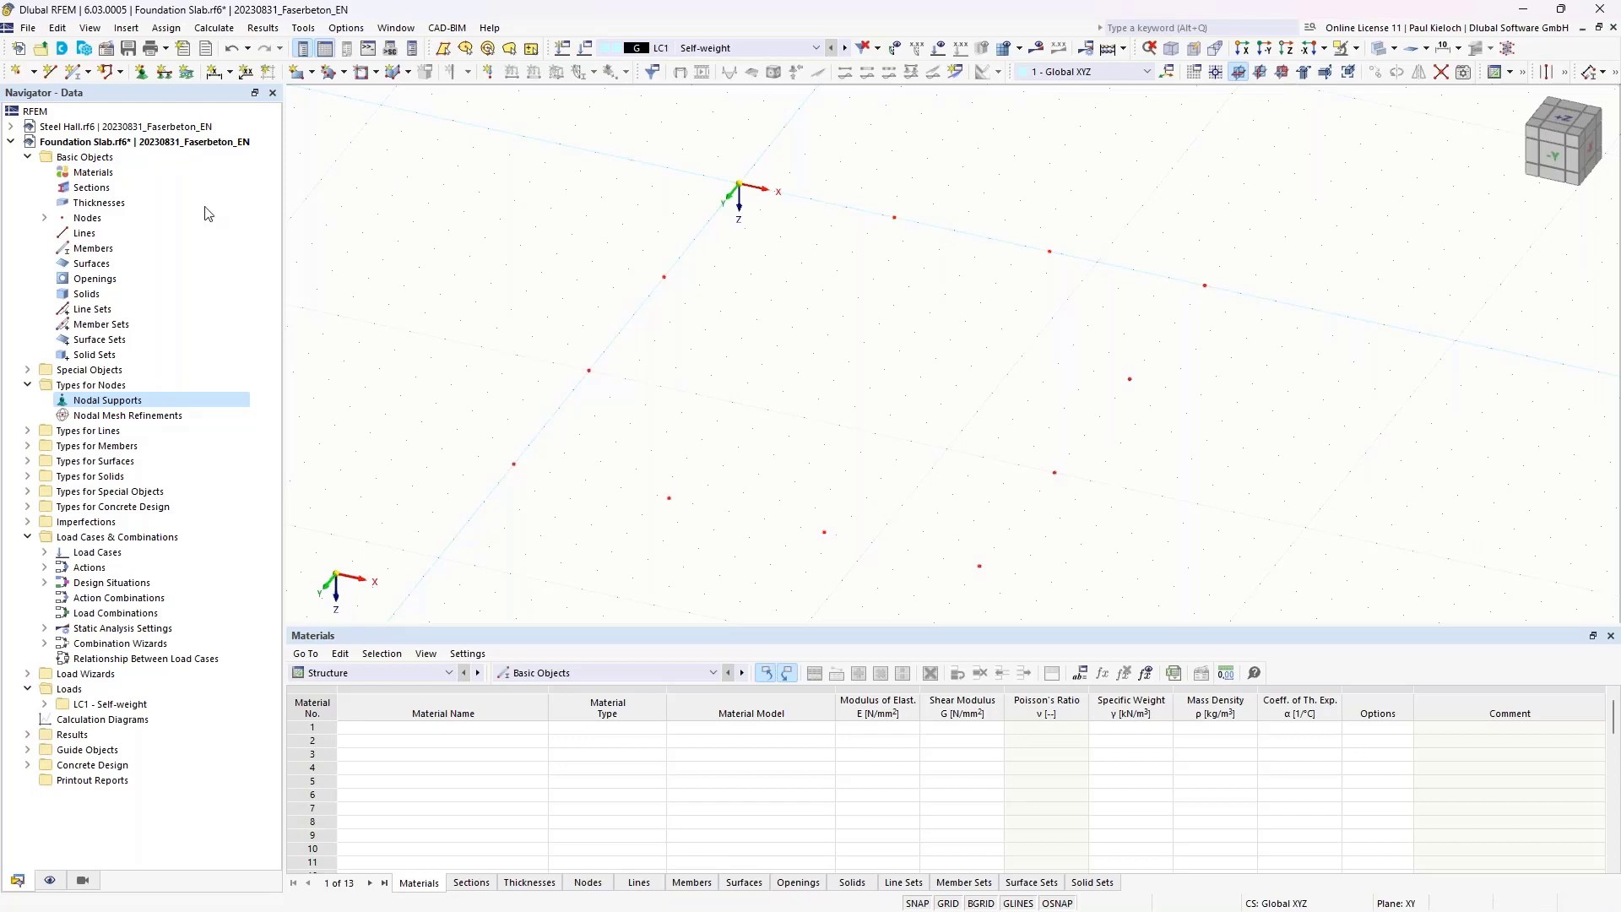
- Create a new material from the library with type and subtype Fiber Concrete, choosing C20/25 L1/L2
right_click(105, 174)
click(179, 205)
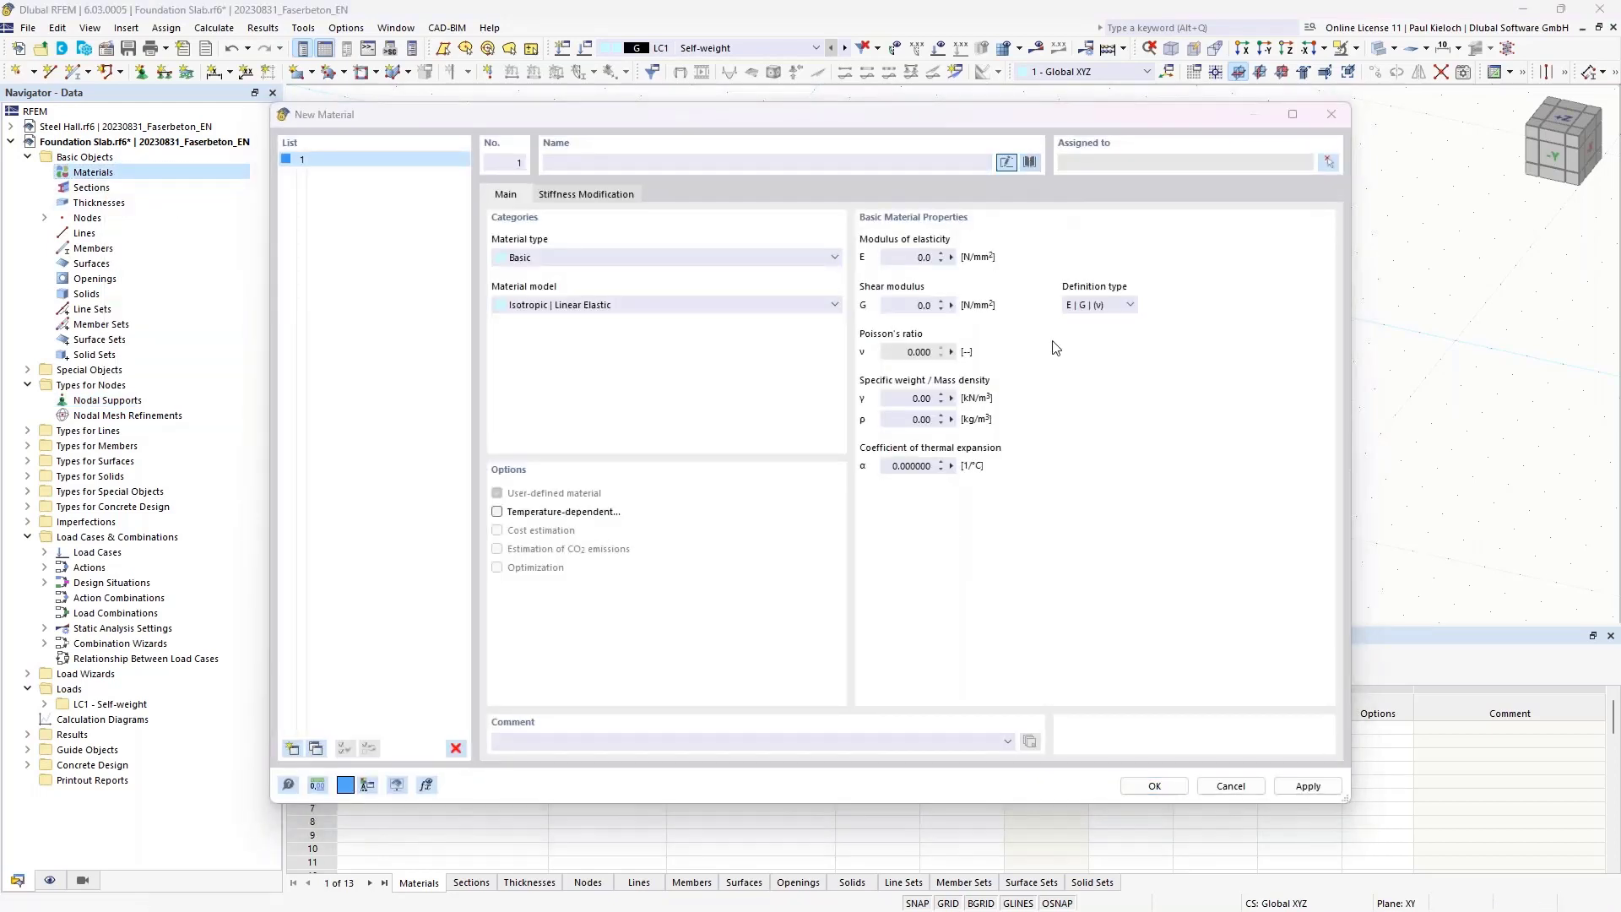
click(1030, 161)
click(324, 219)
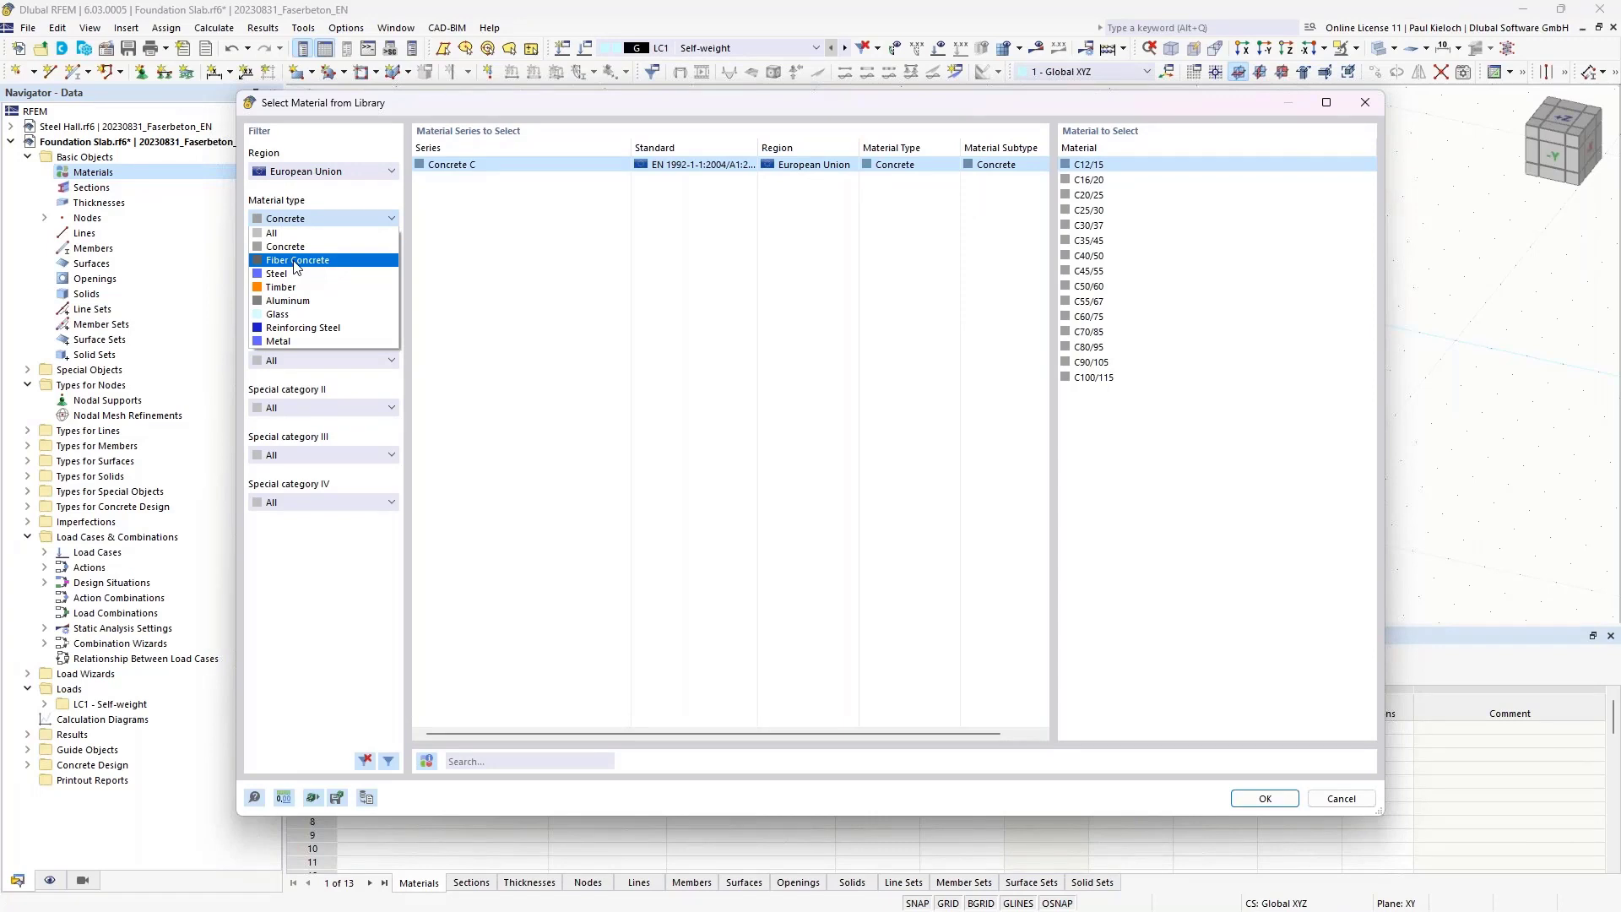
click(345, 266)
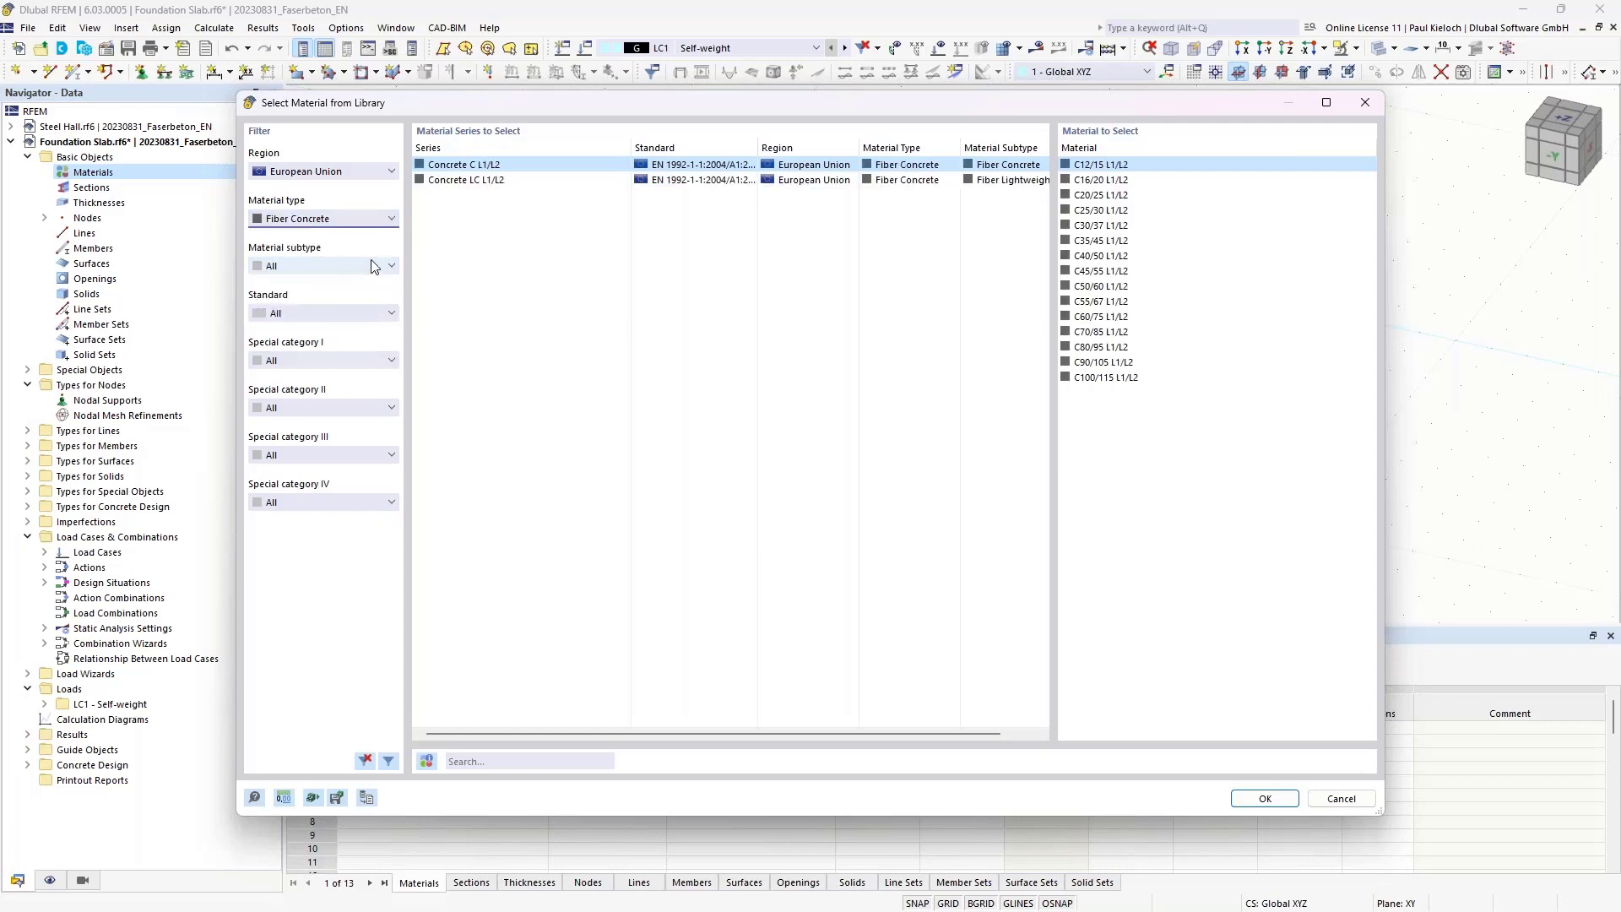
click(312, 266)
click(321, 295)
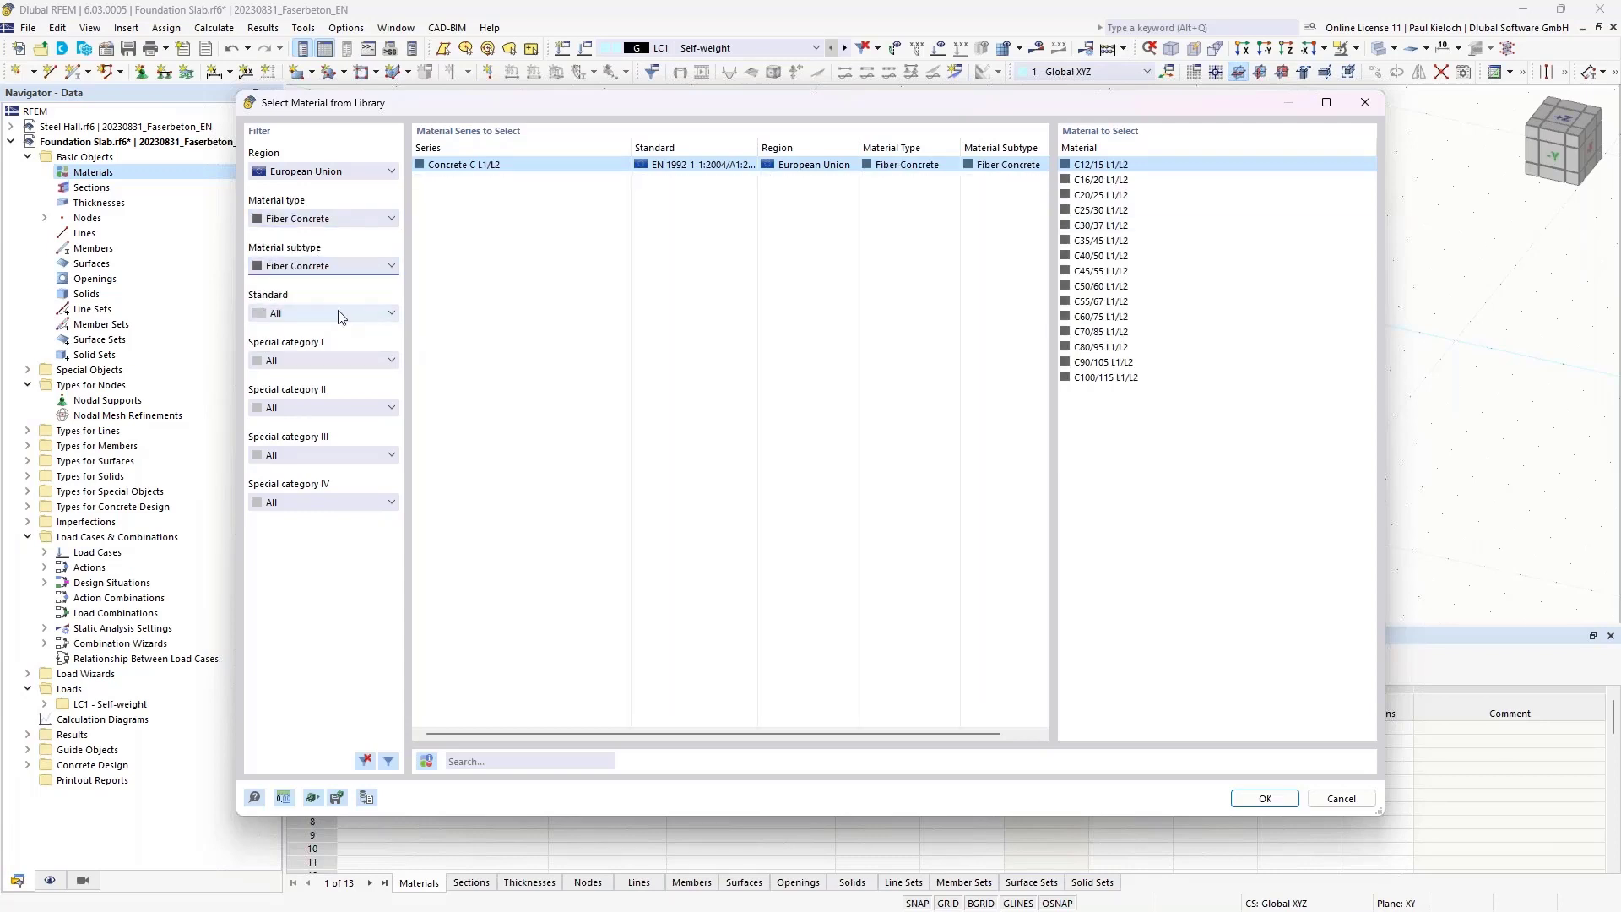
click(1113, 195)
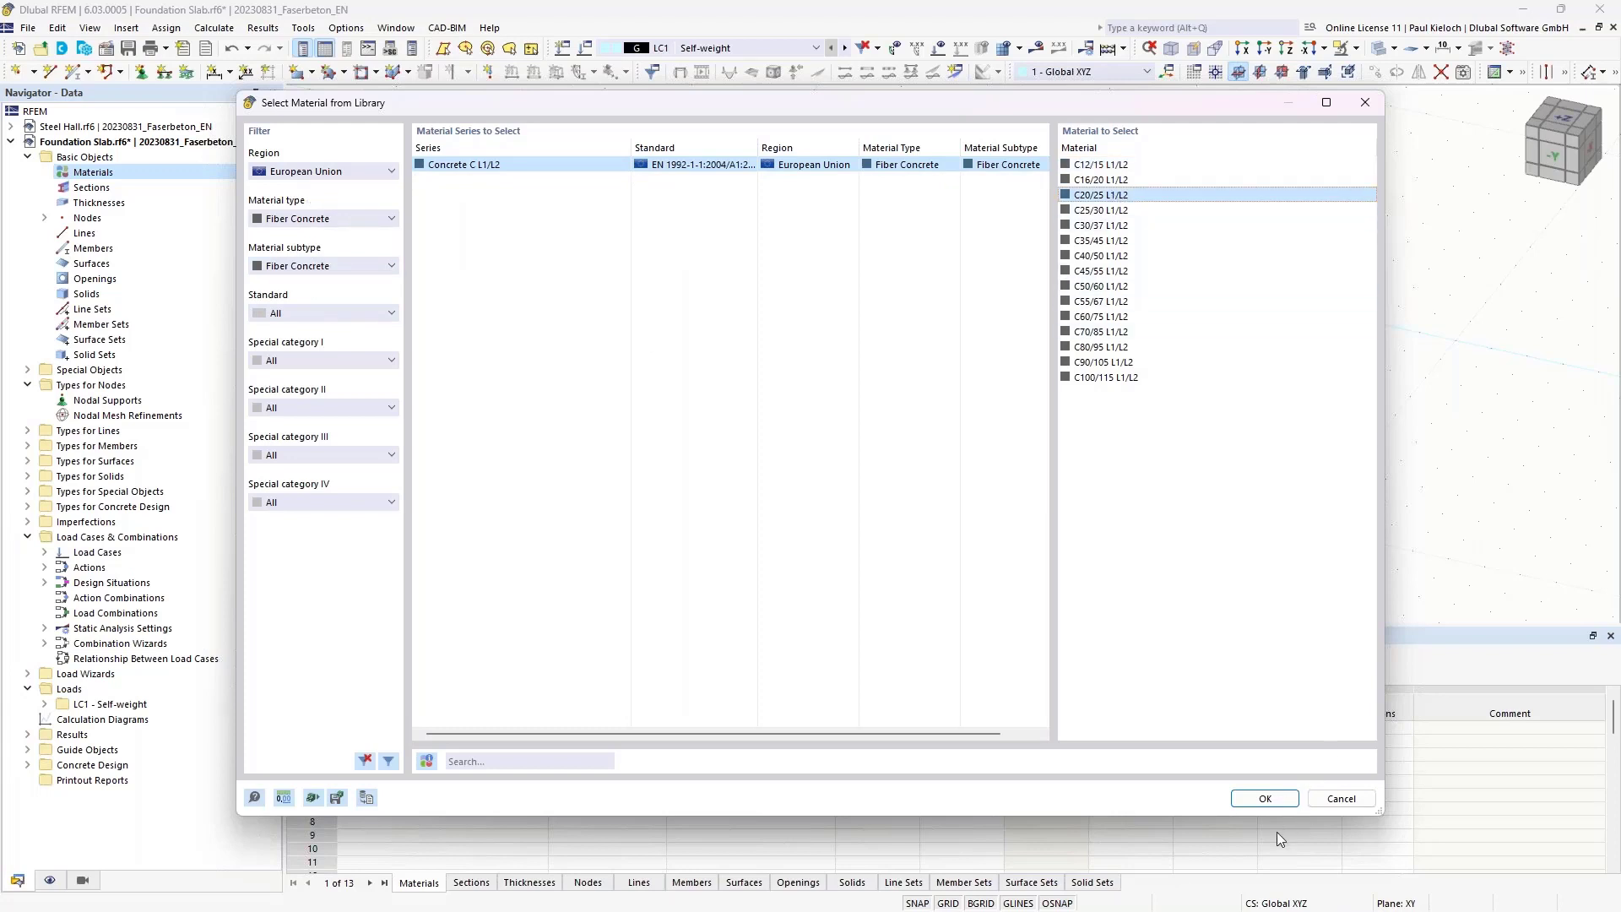
click(1267, 799)
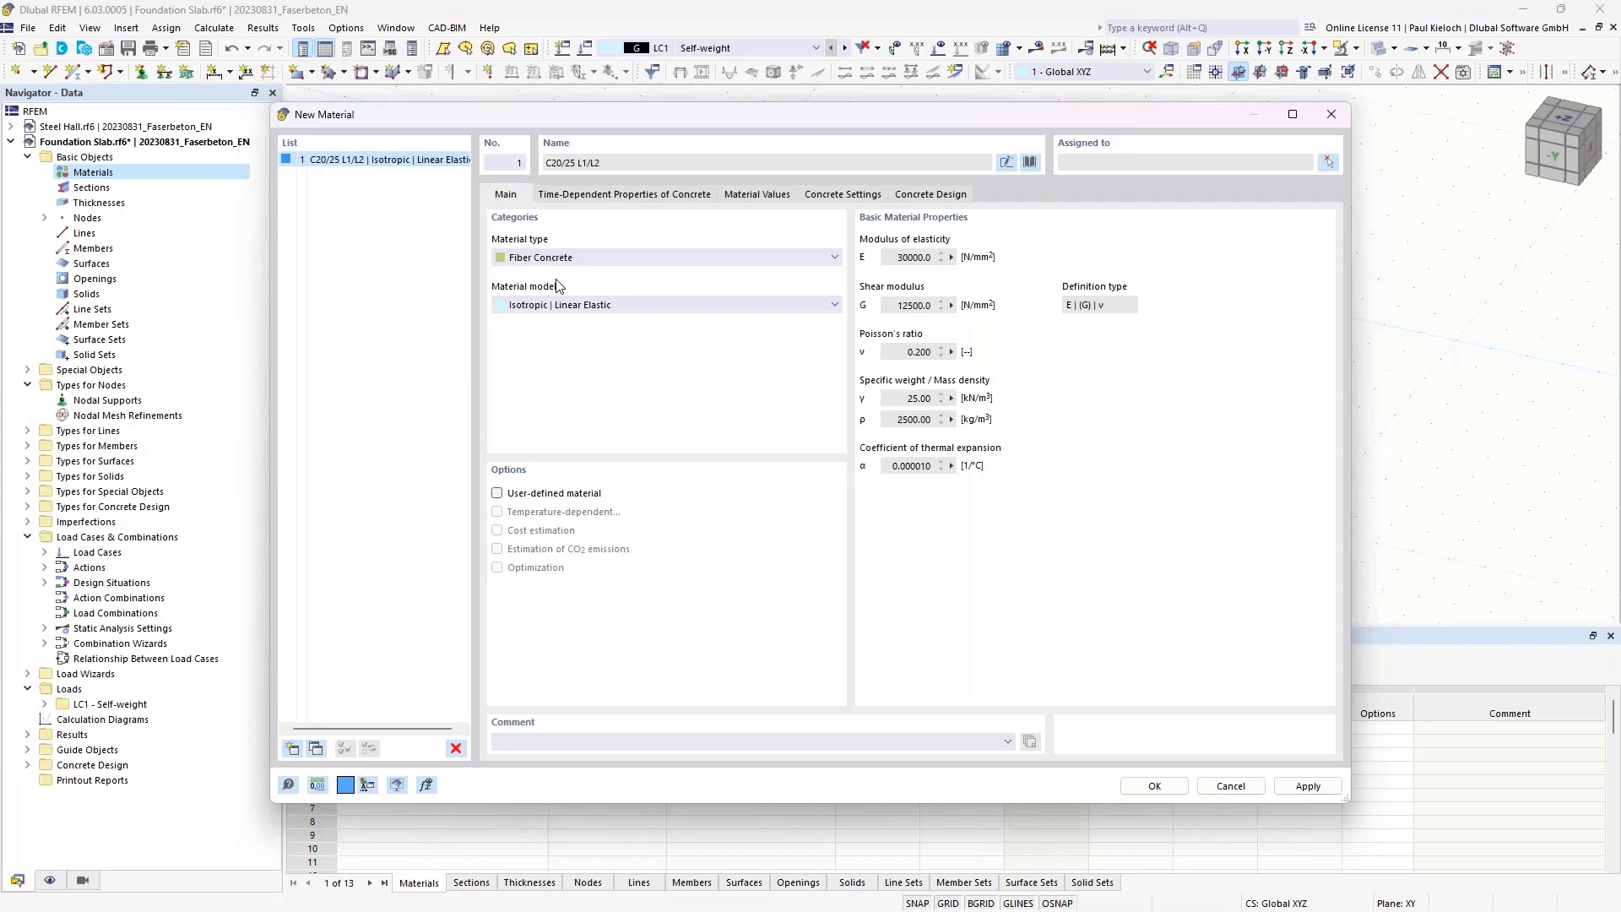
- Examine the steel fiber properties of C20/25 L1/L2, switching the user-defined material option on for a trial and off again
click(760, 196)
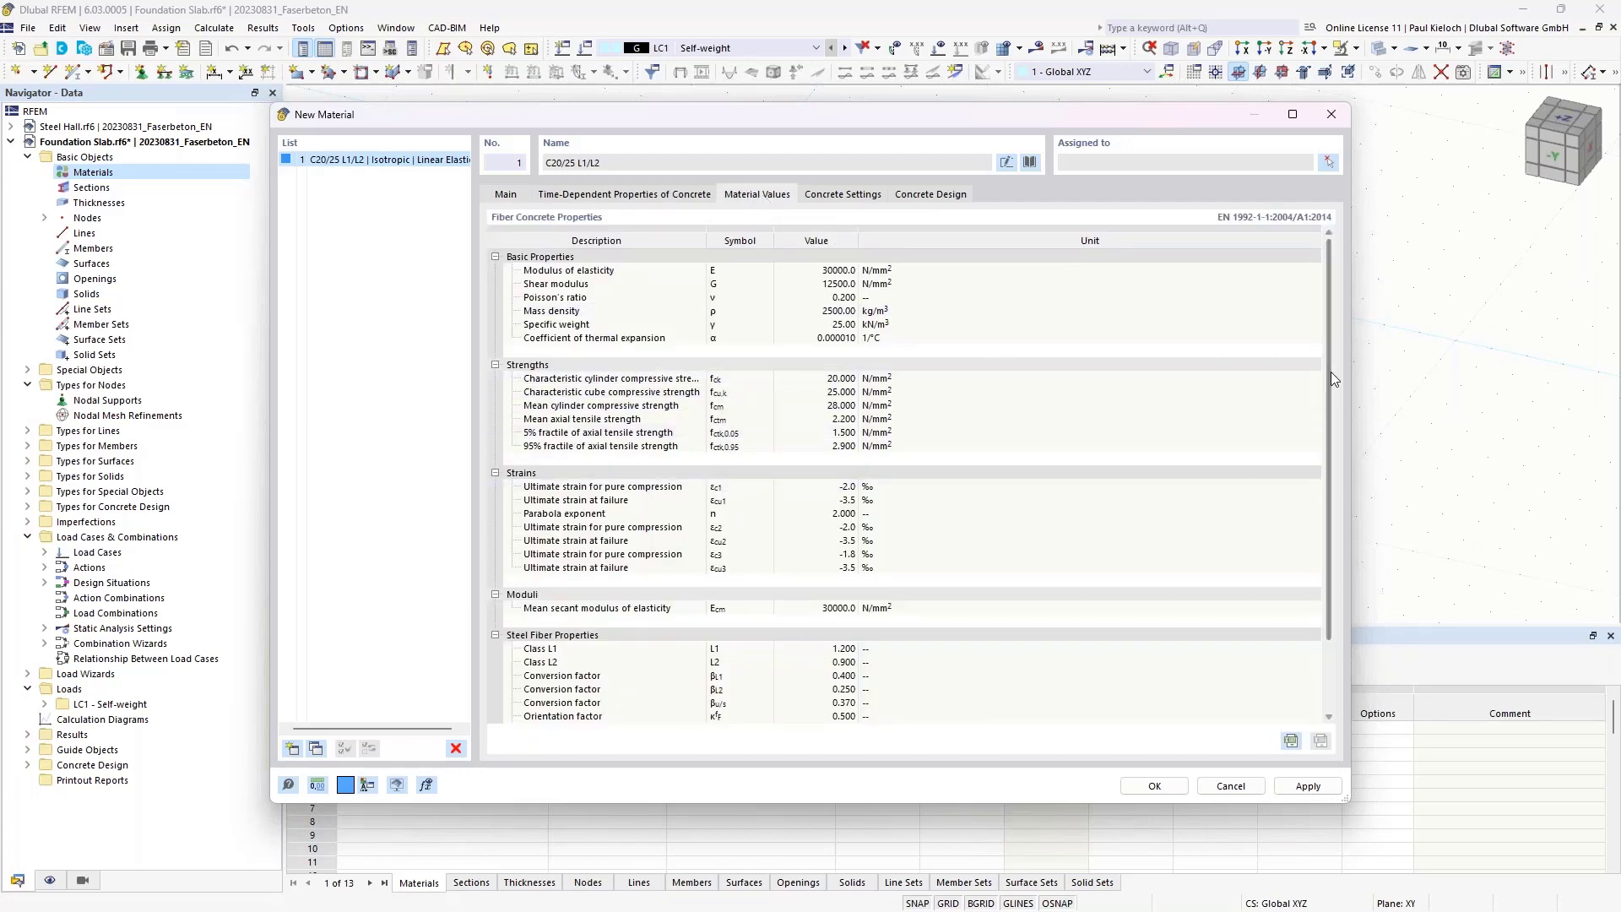
drag(1331, 387, 1329, 519)
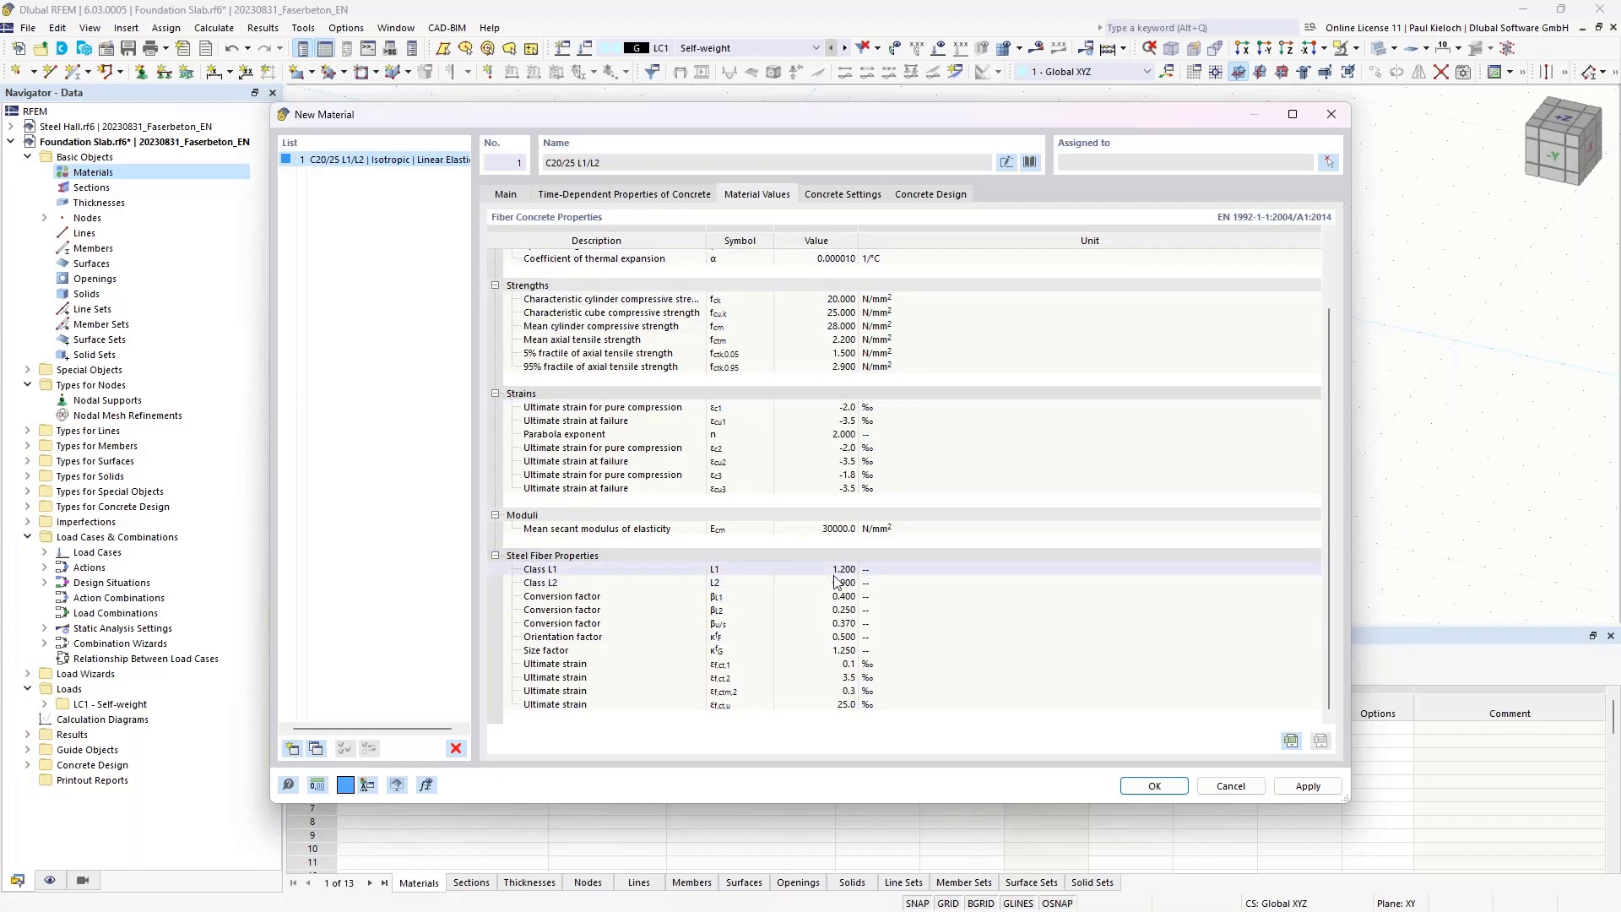
click(507, 194)
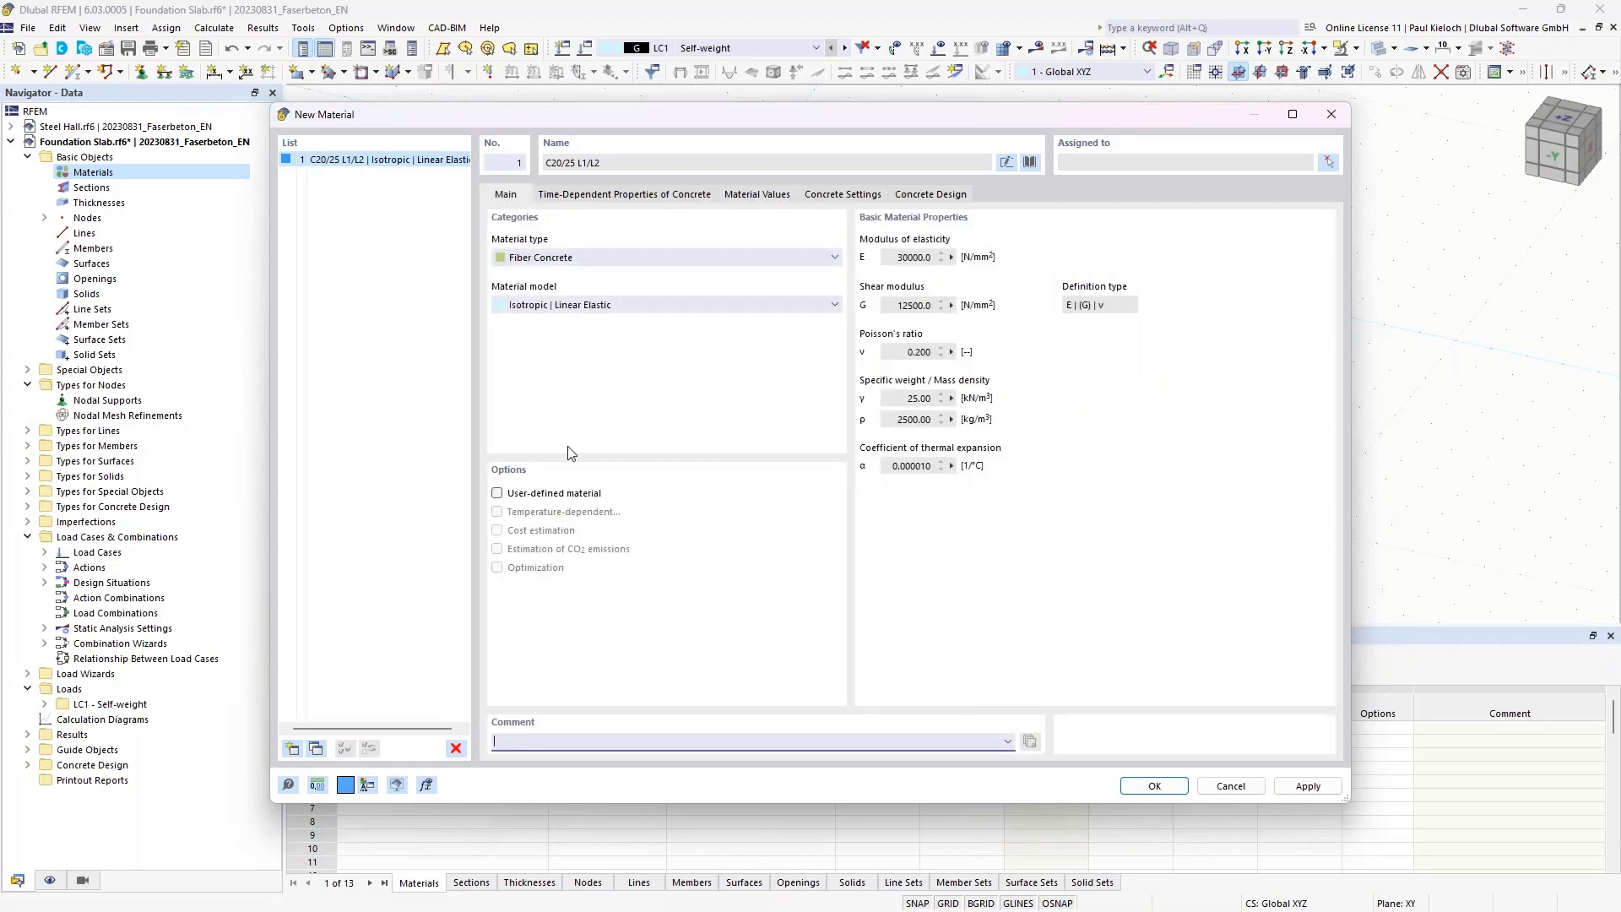
click(512, 496)
click(758, 194)
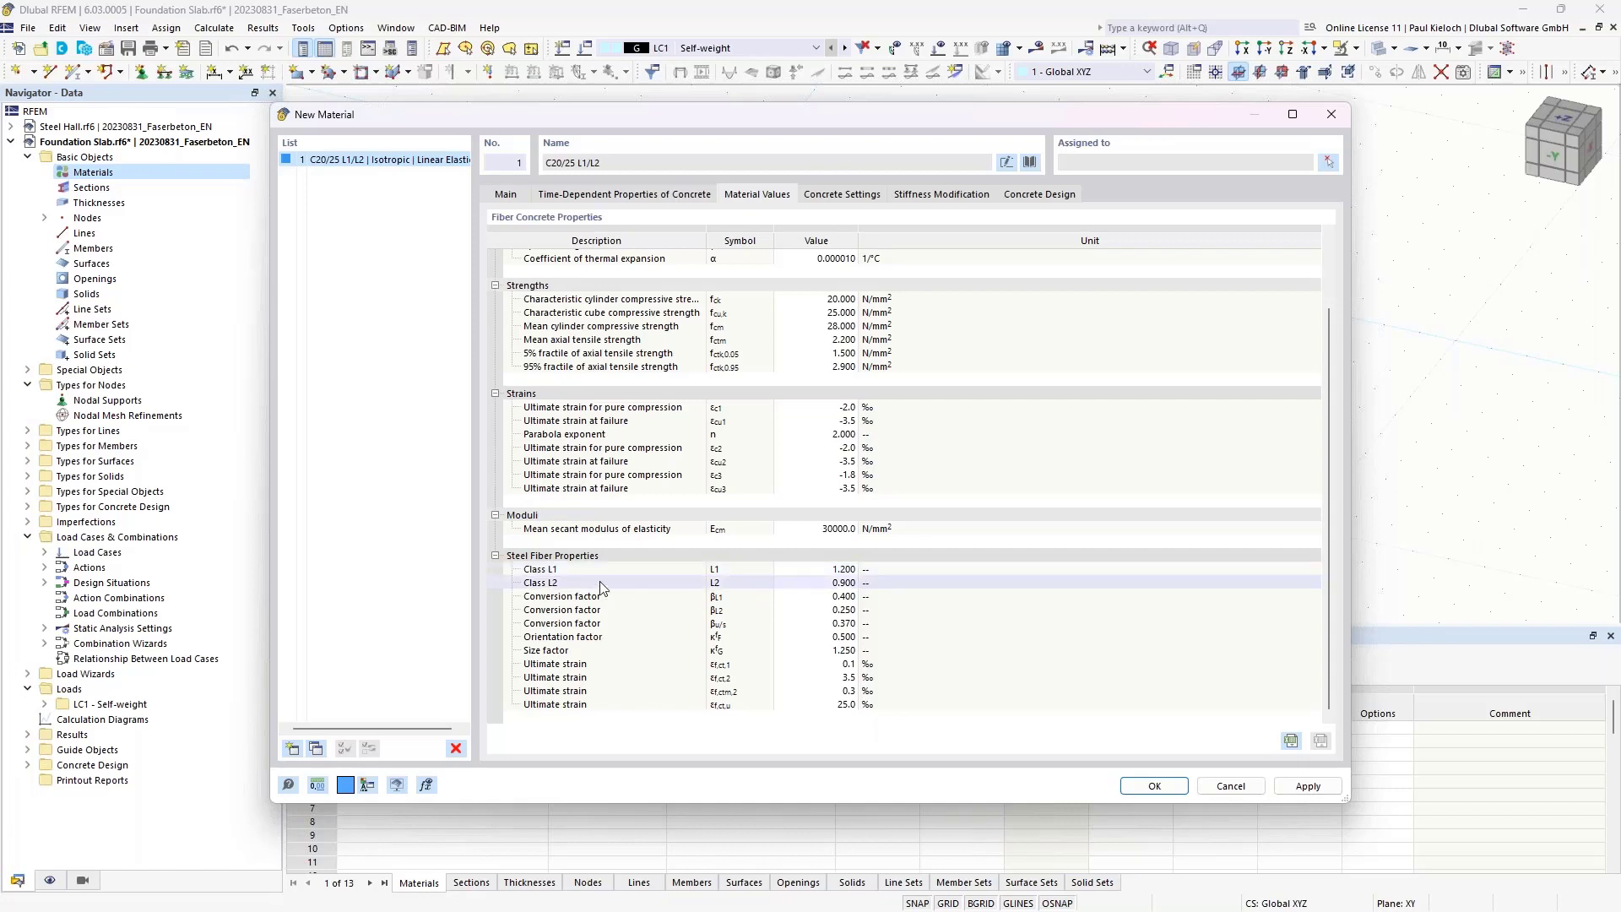
click(512, 197)
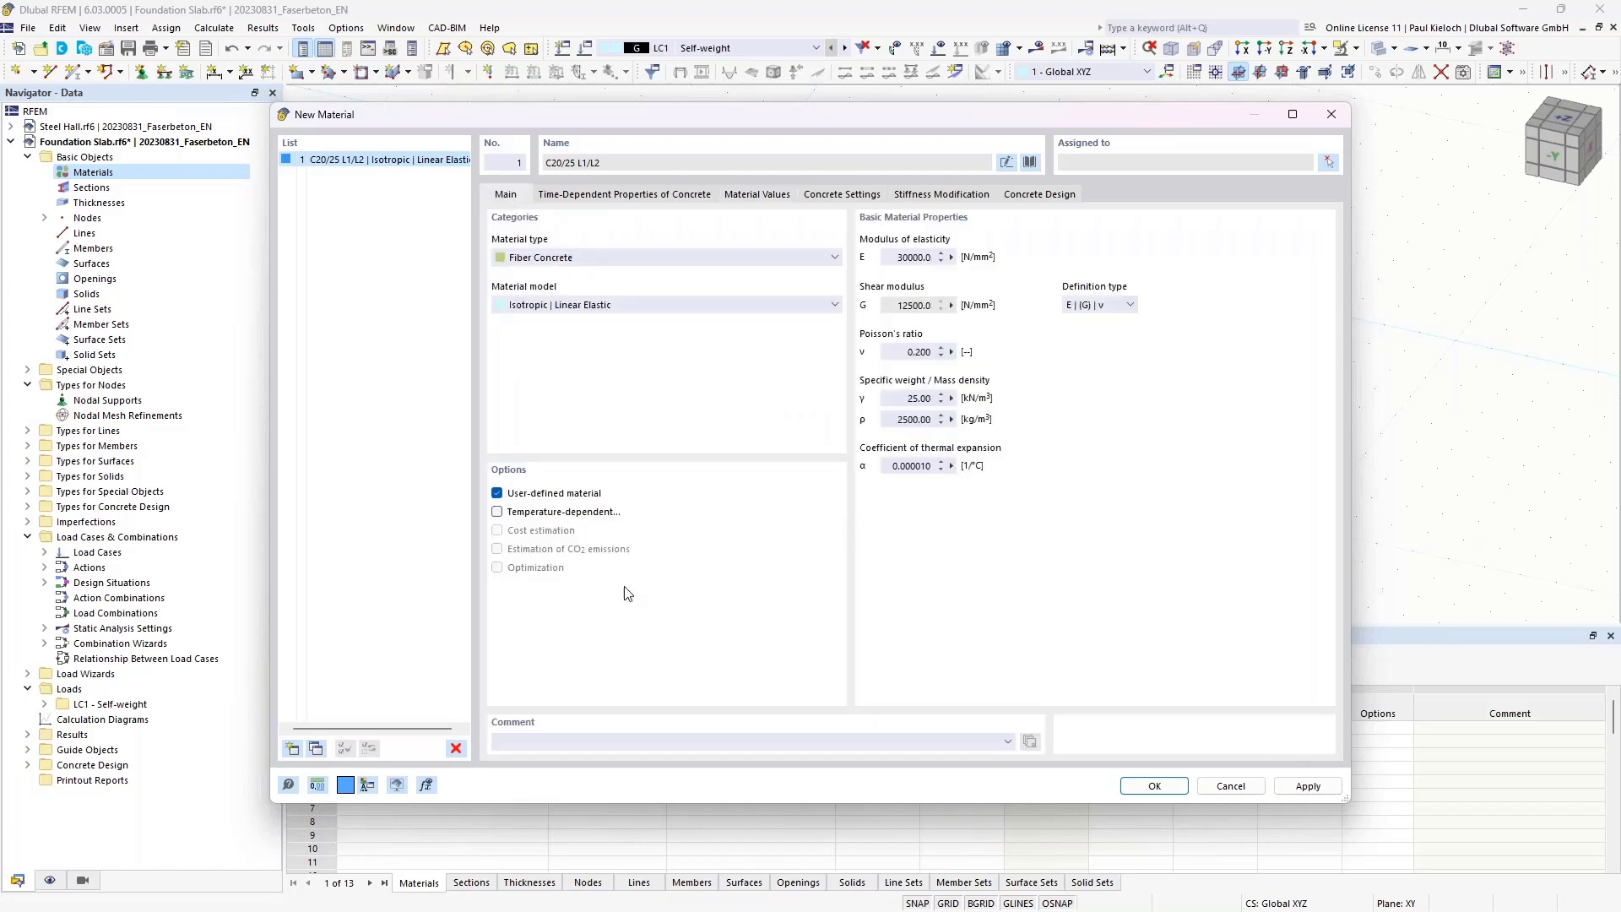
click(497, 493)
click(525, 497)
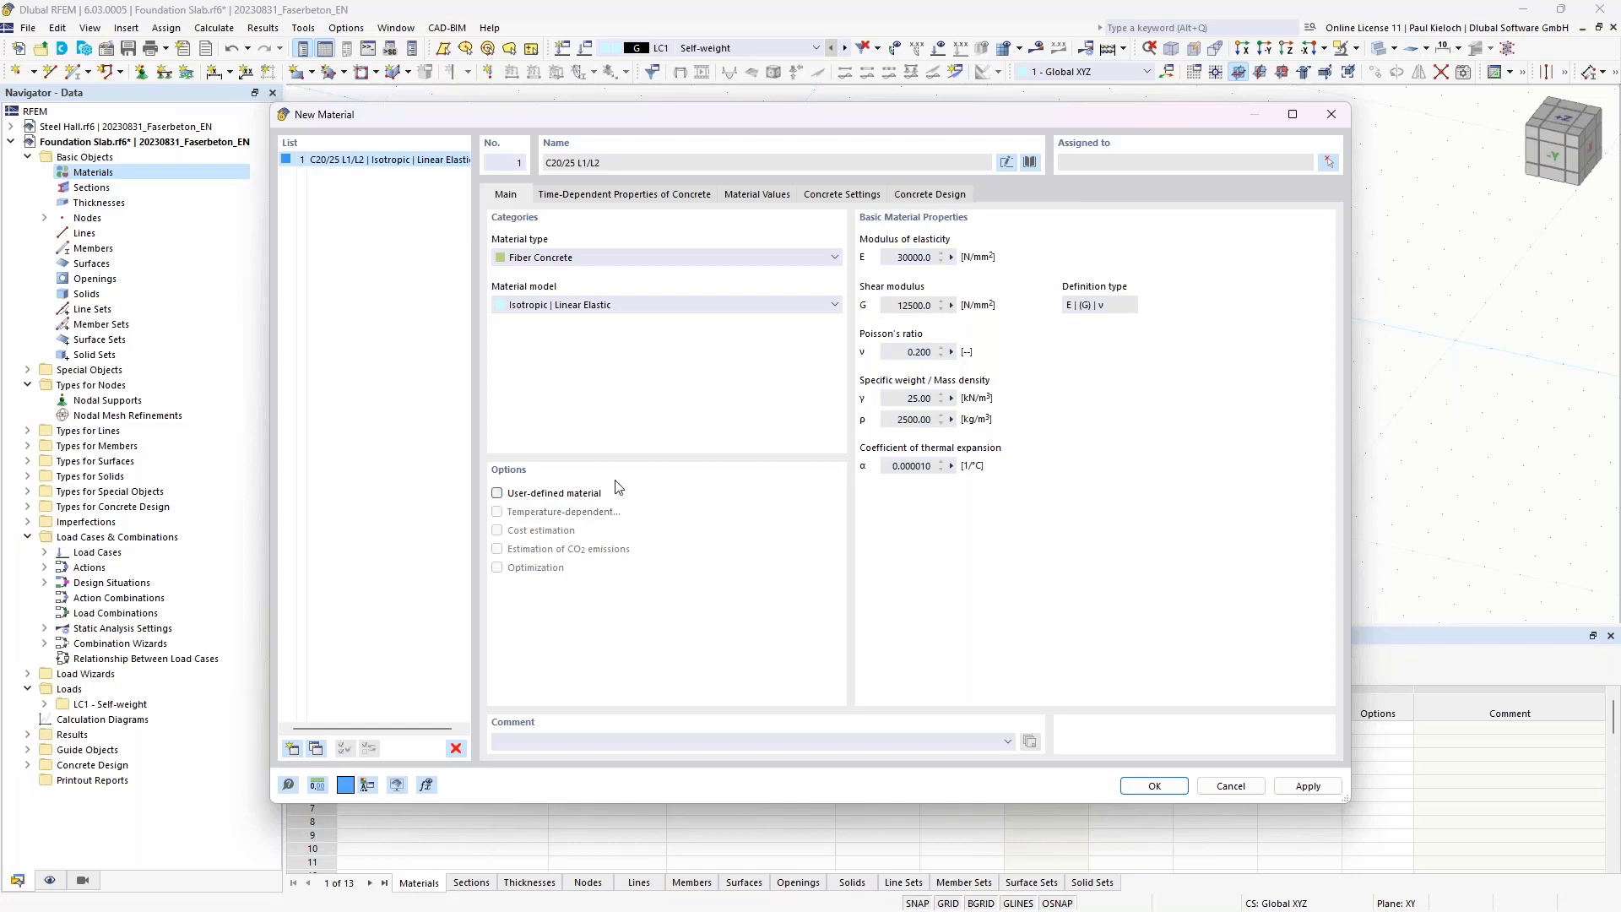
- Check the material values of C20/25 L1/L2 and apply the material with its library values
click(770, 195)
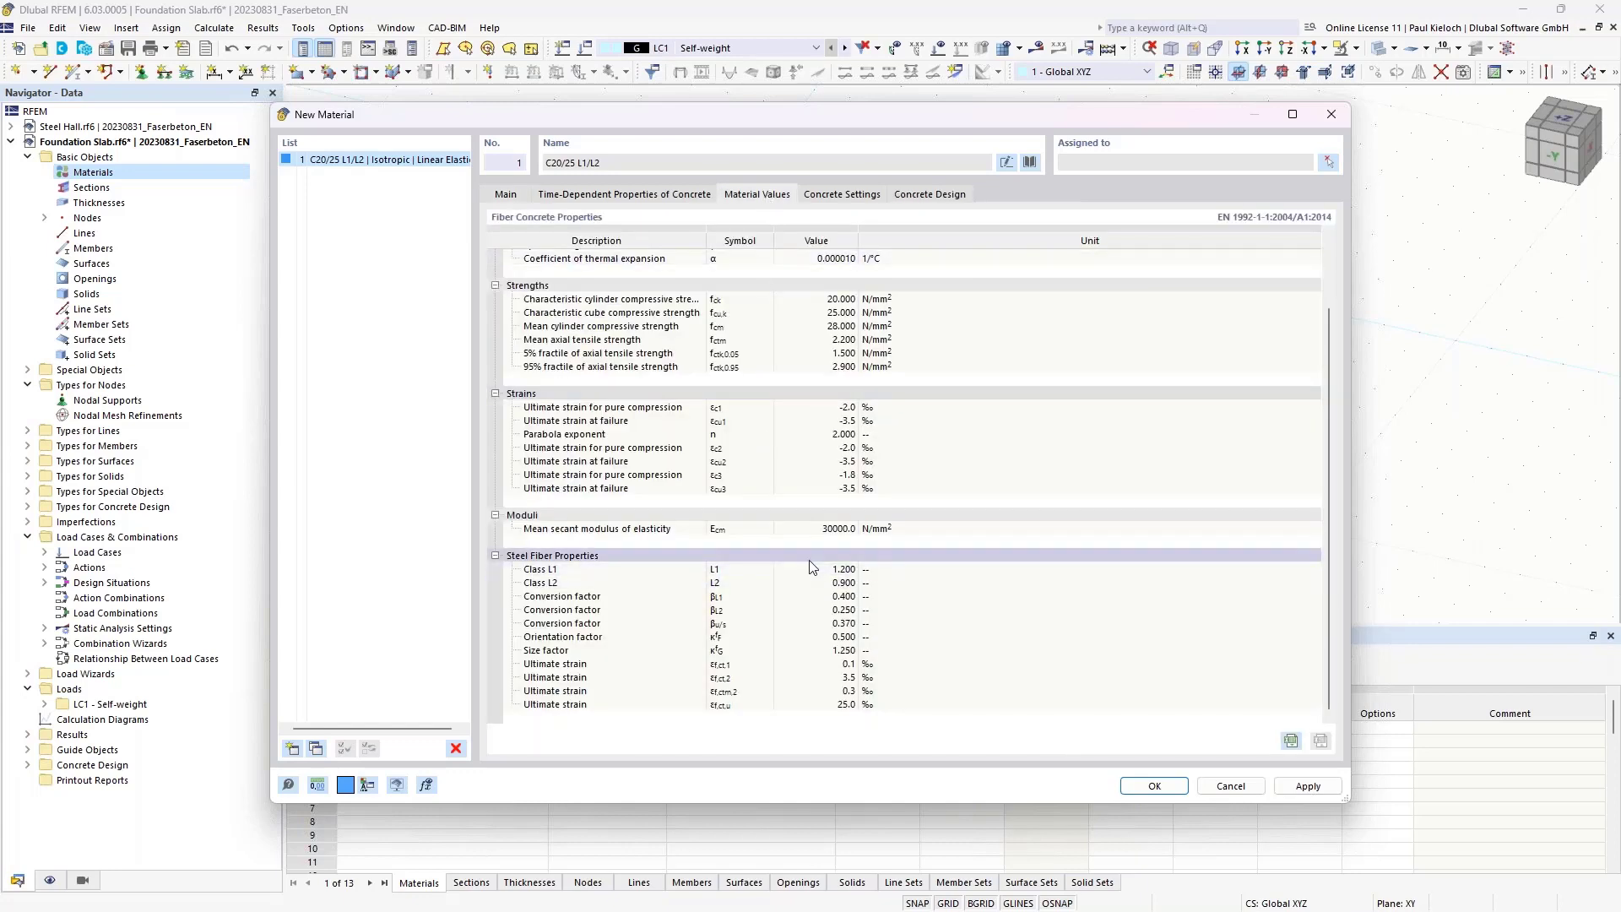
click(1308, 785)
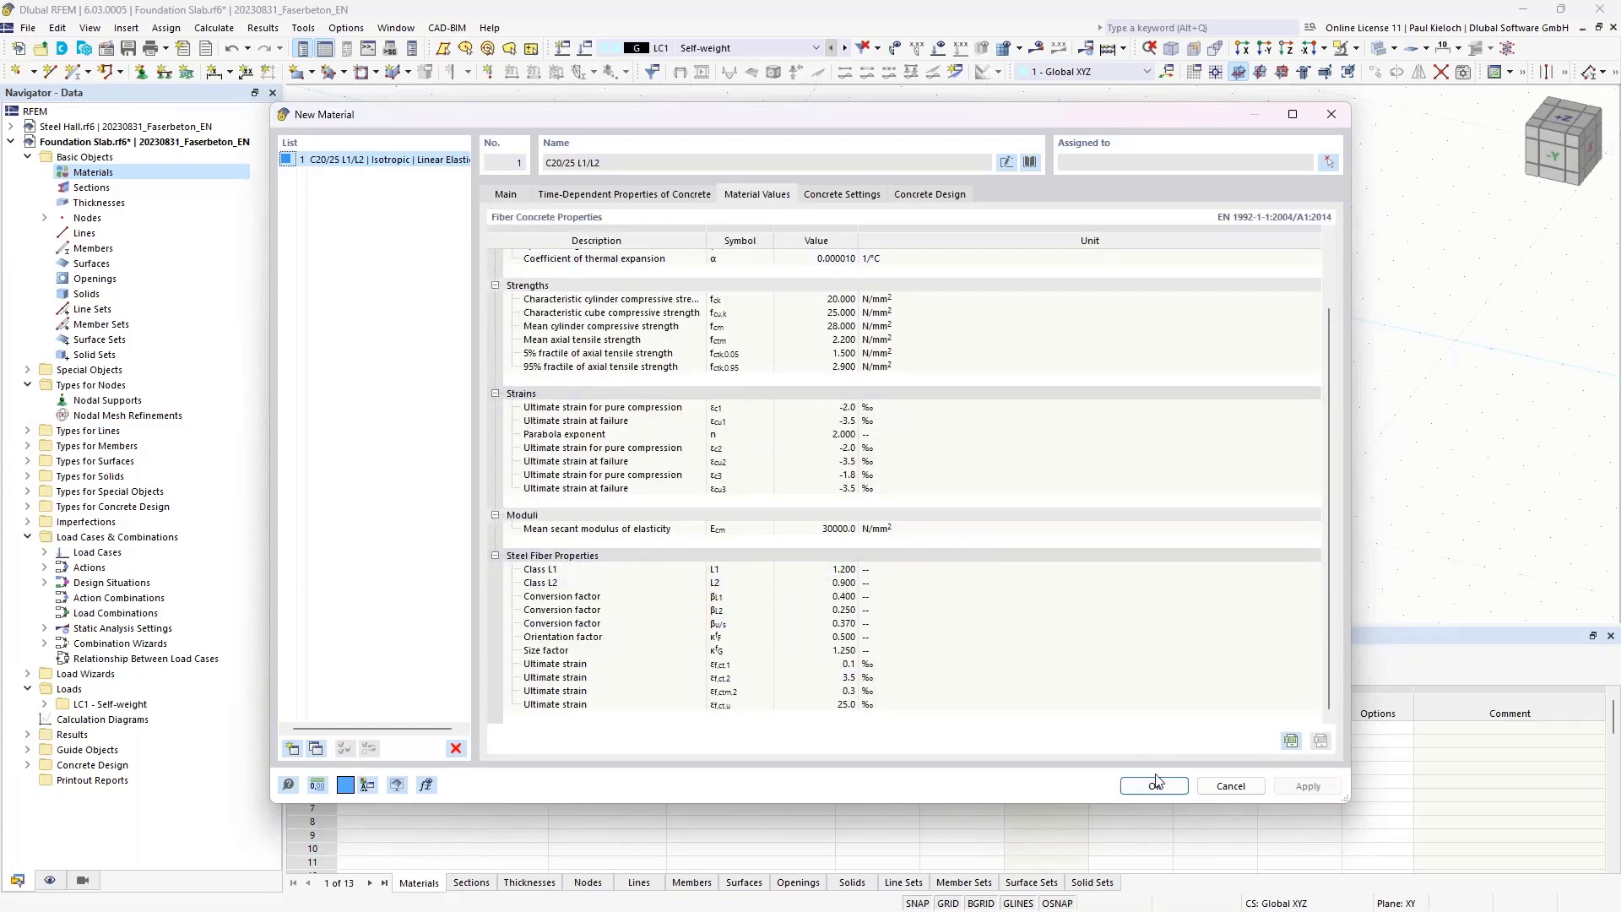
click(506, 195)
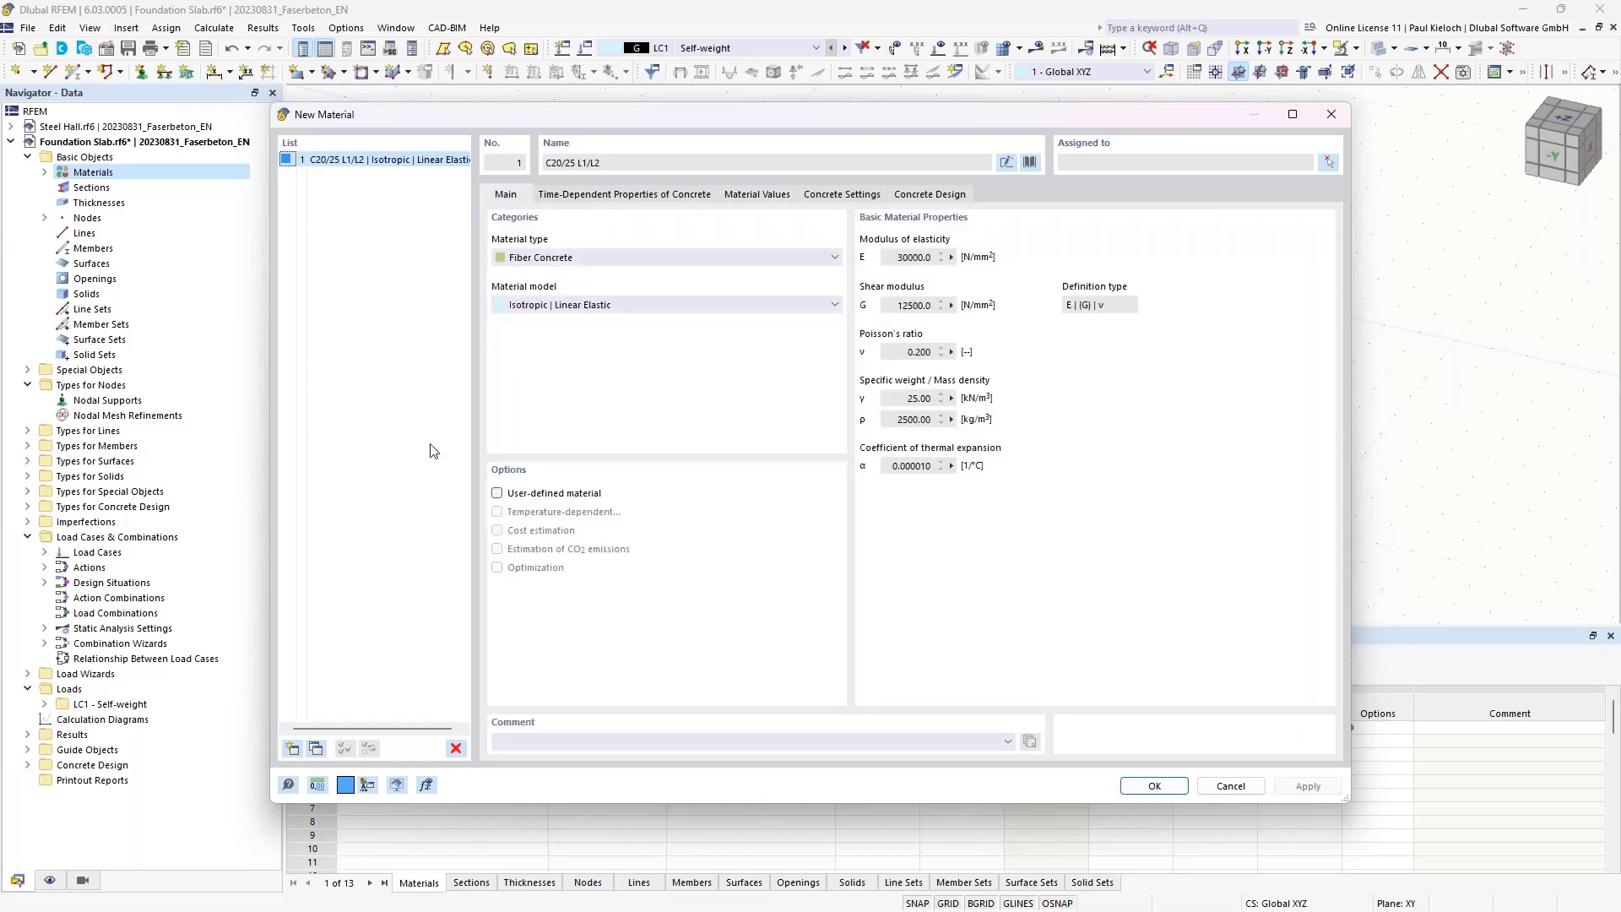
- Add a second material and filter the material library to the Reinforcing Steel type
click(293, 749)
click(1030, 162)
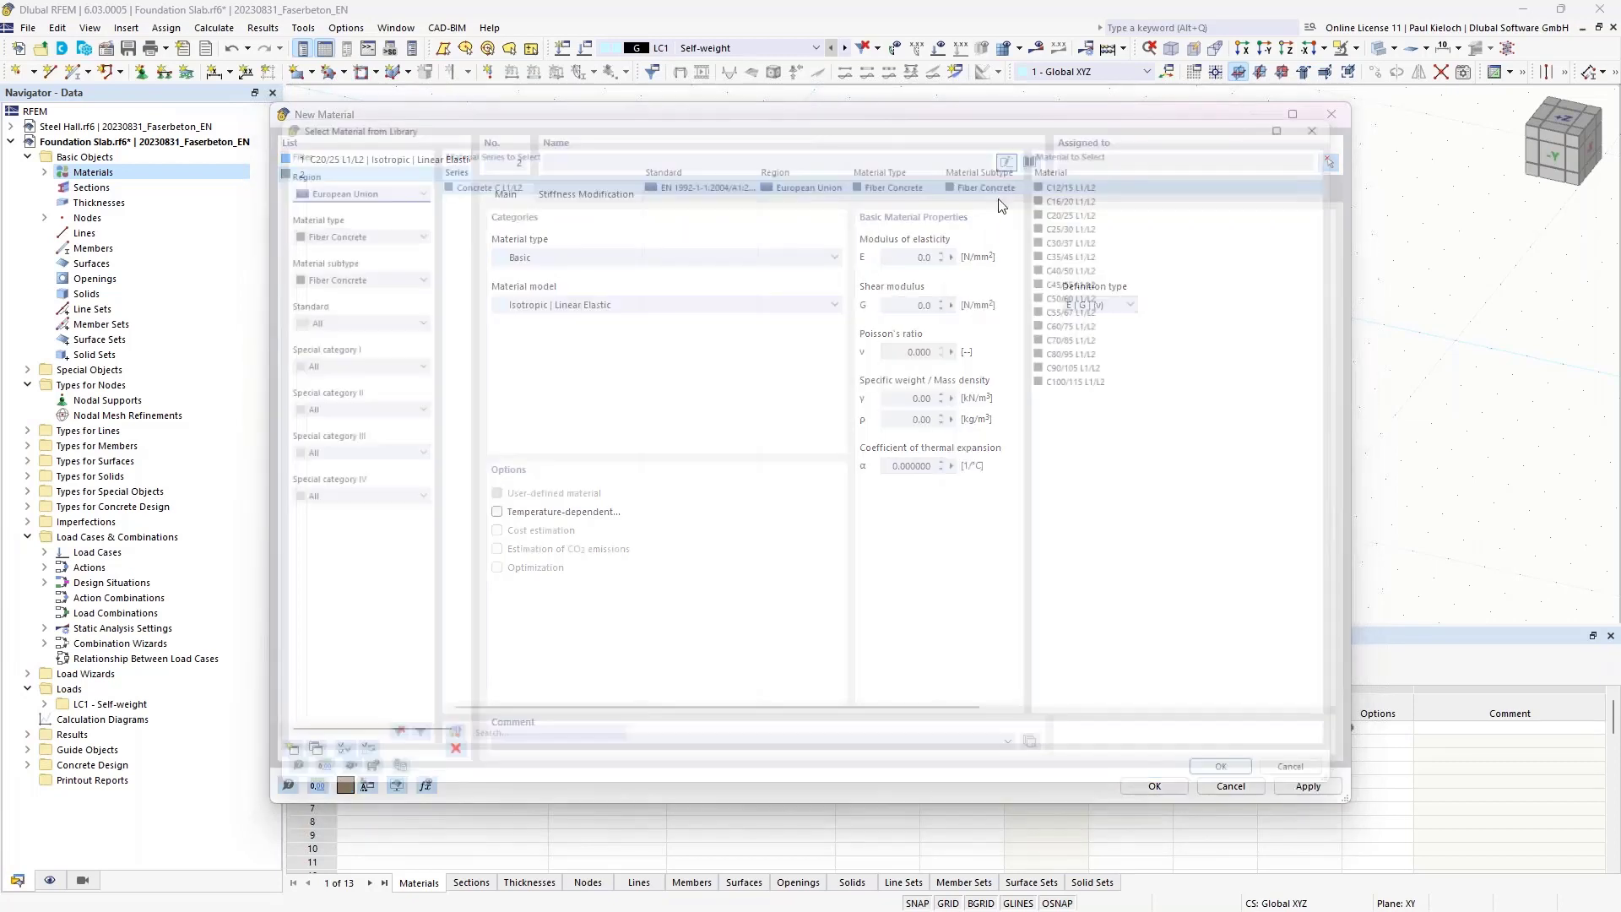
click(338, 219)
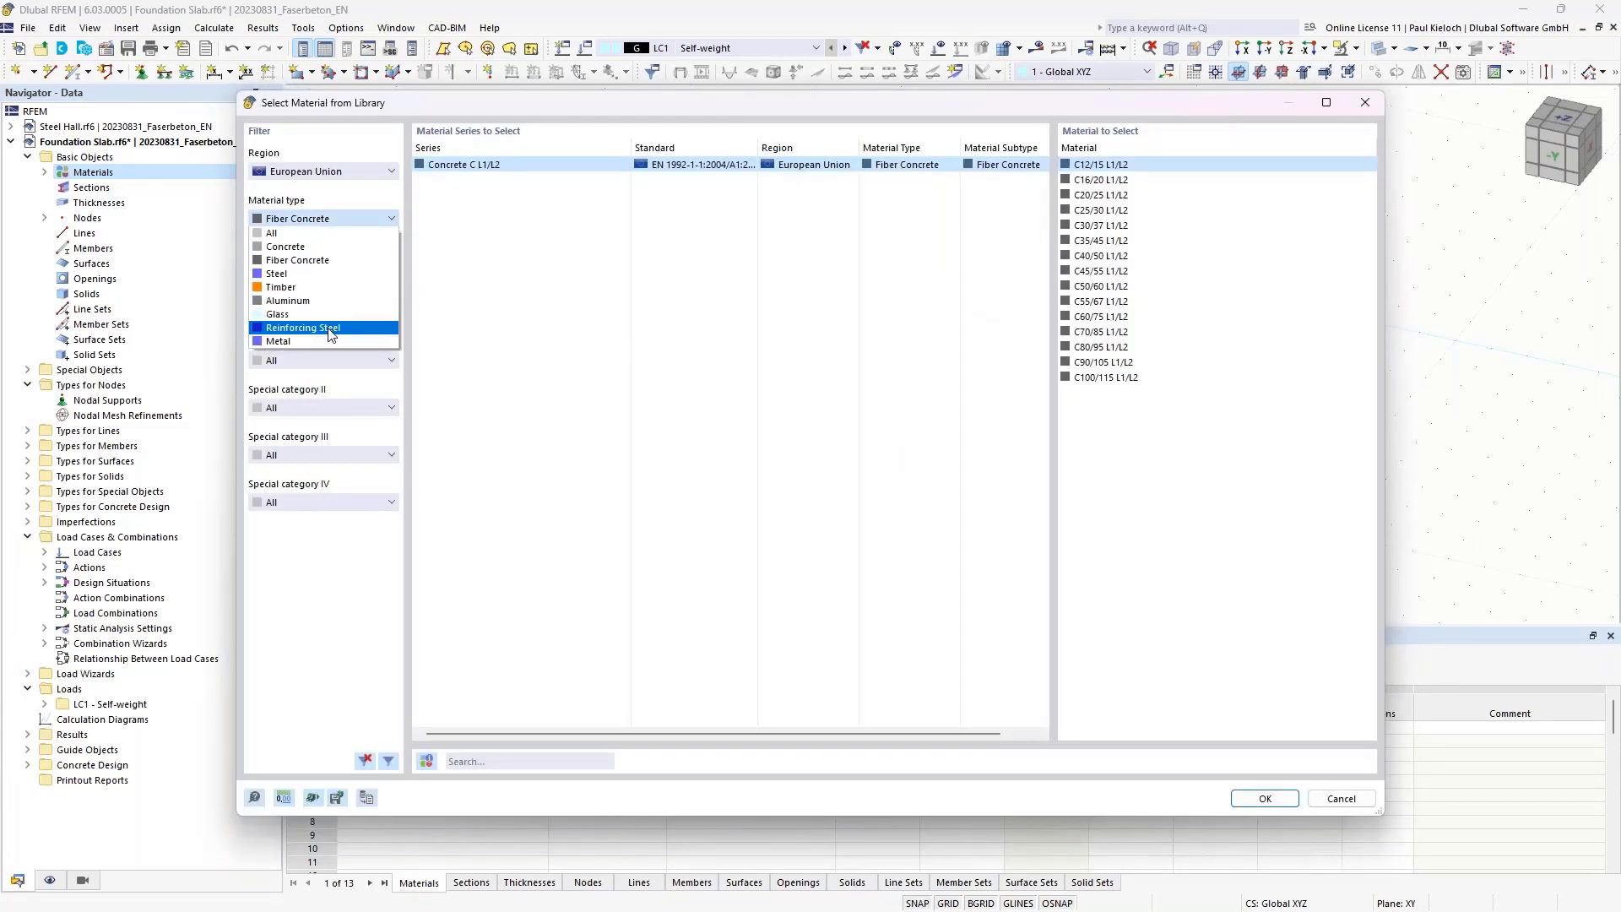
click(329, 330)
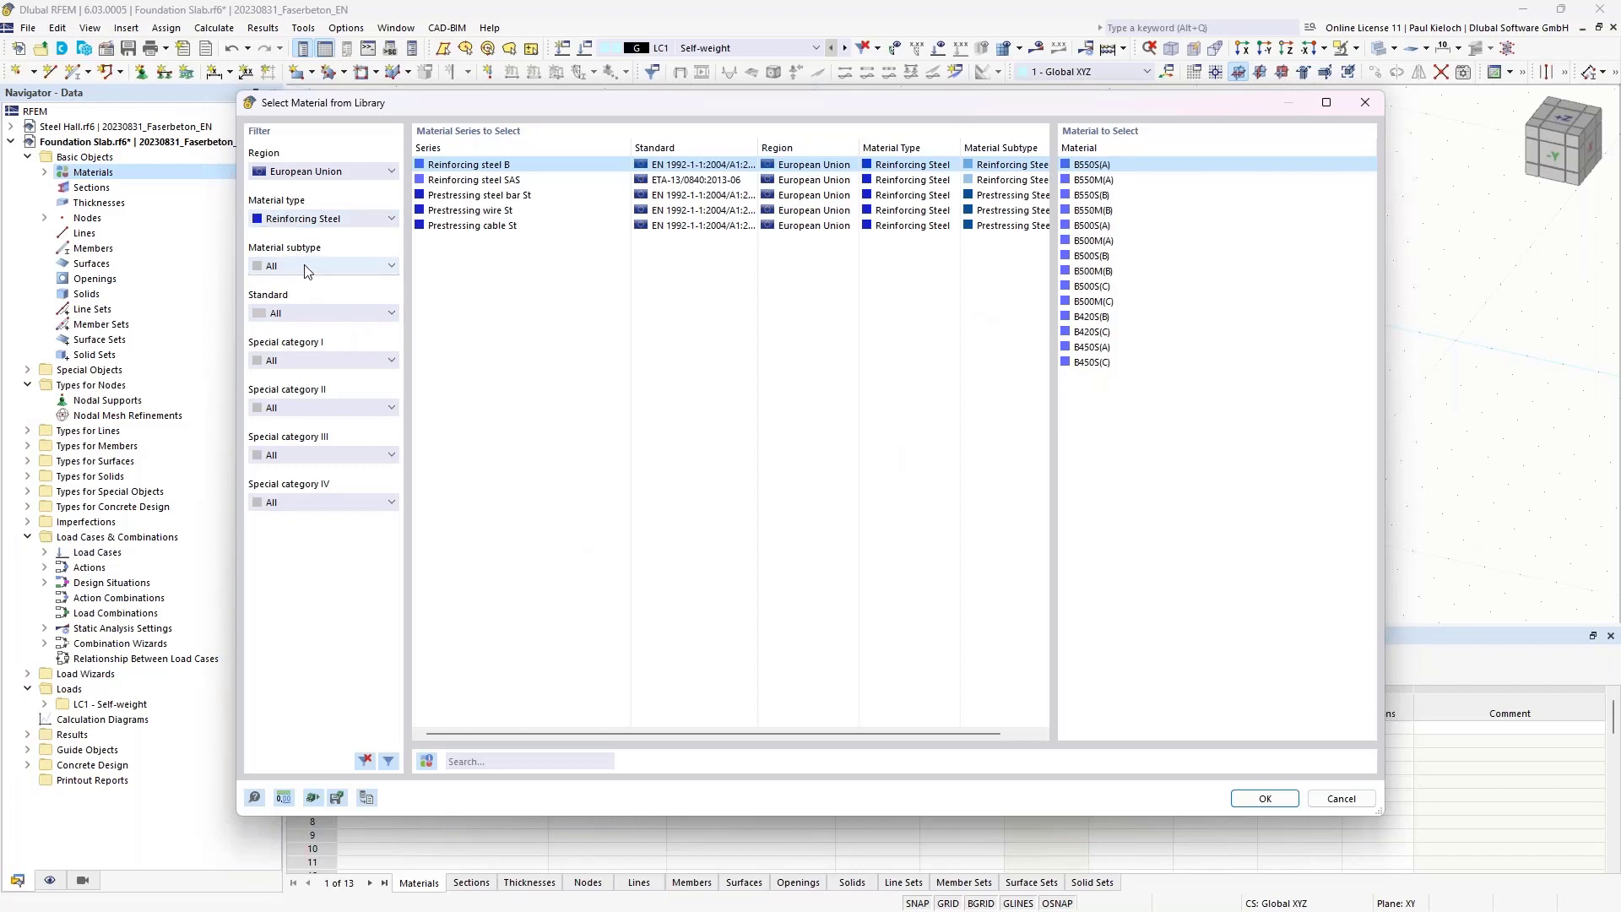
click(308, 267)
click(342, 306)
click(321, 311)
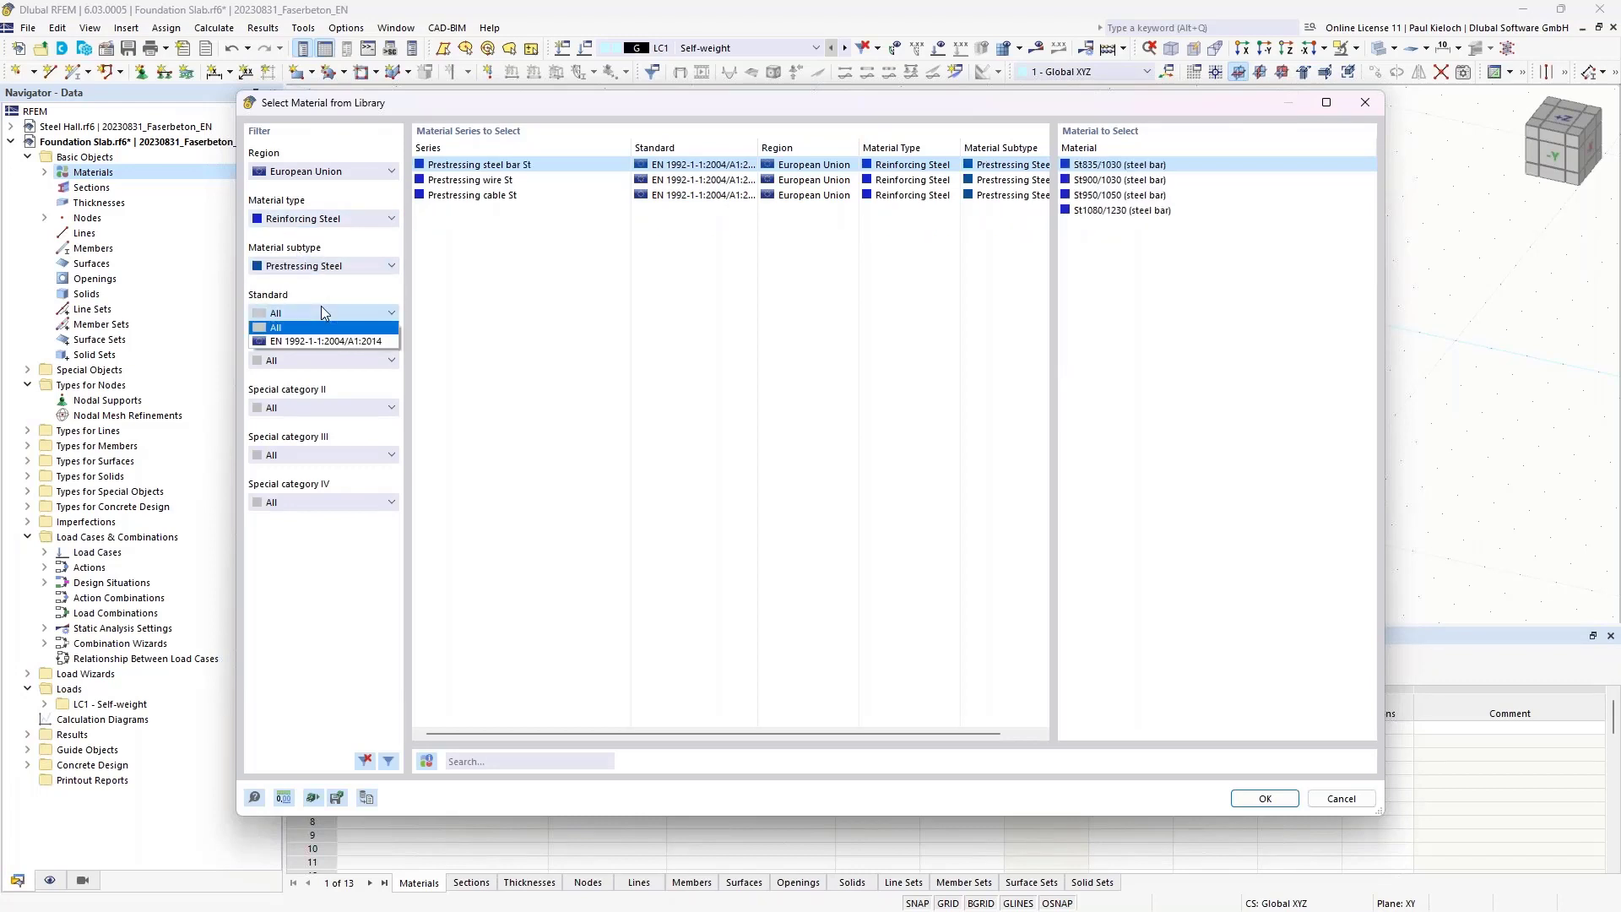
click(323, 342)
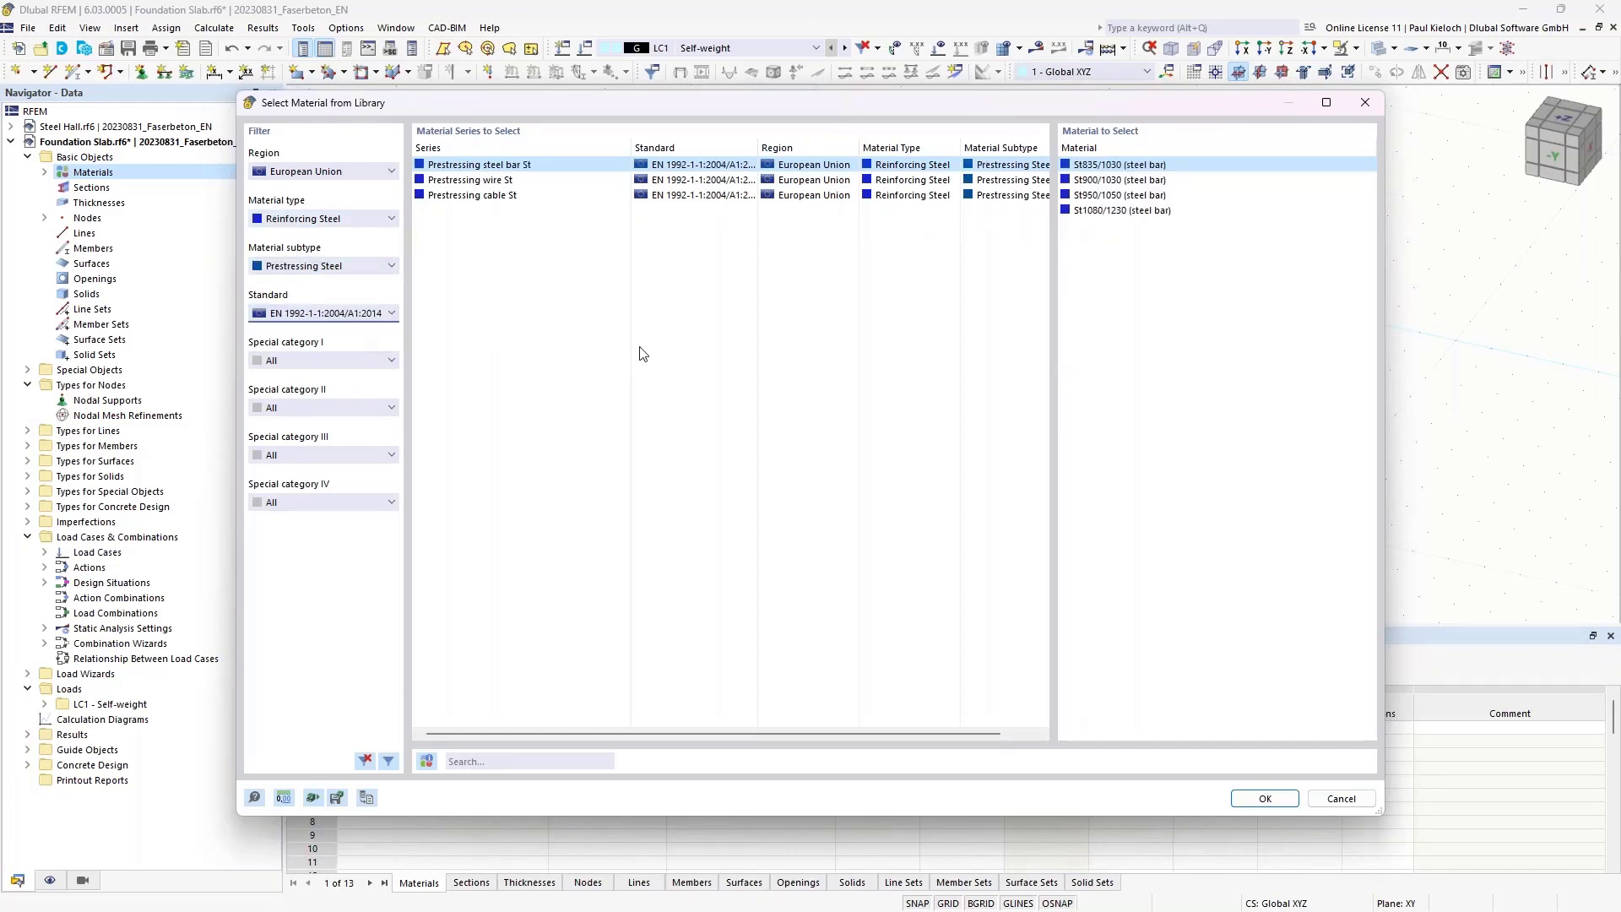
- Filter the library to subtype Reinforcing Steel and standard EN 1992-1-1:2004/A1:2014, and assign B500M(A) to the second material
click(369, 272)
click(320, 306)
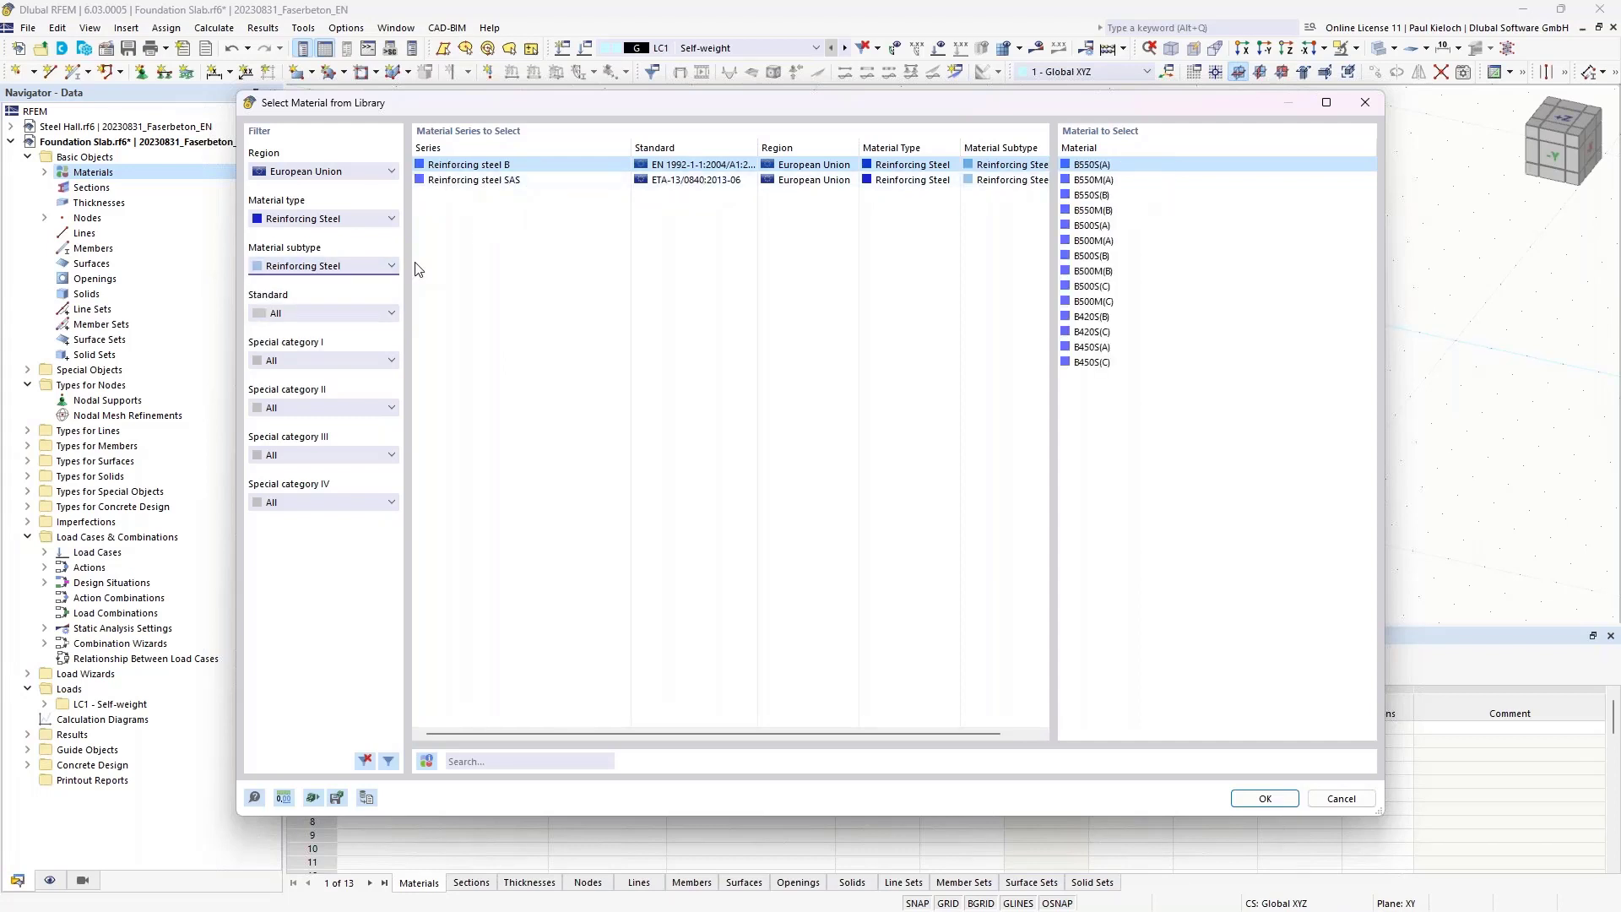
click(318, 314)
click(321, 338)
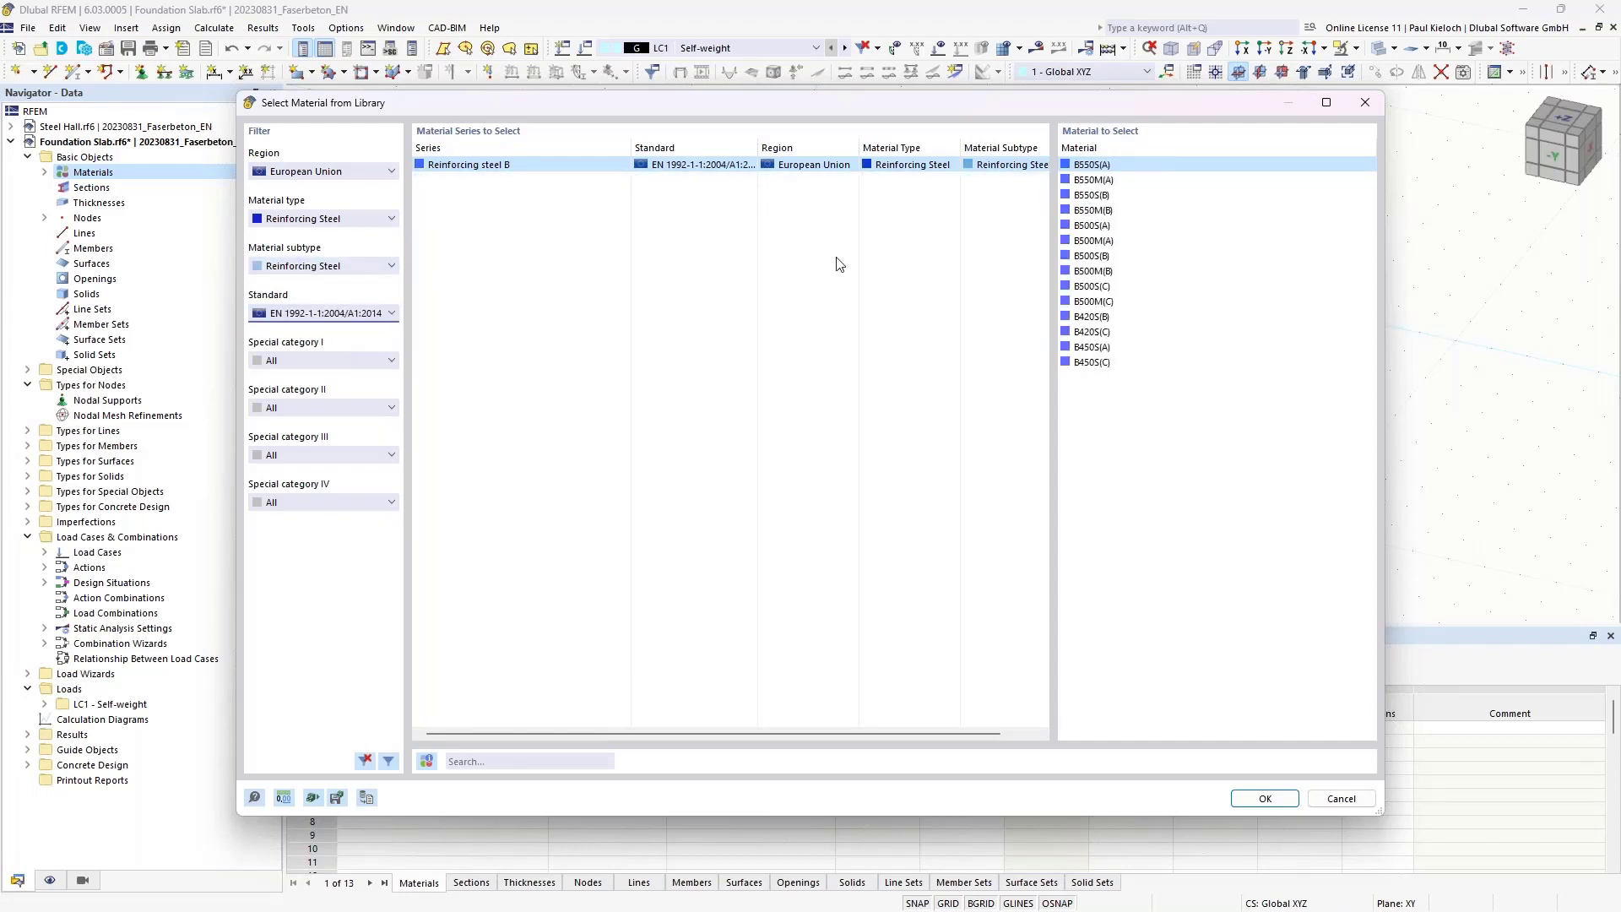
click(1083, 243)
click(1285, 806)
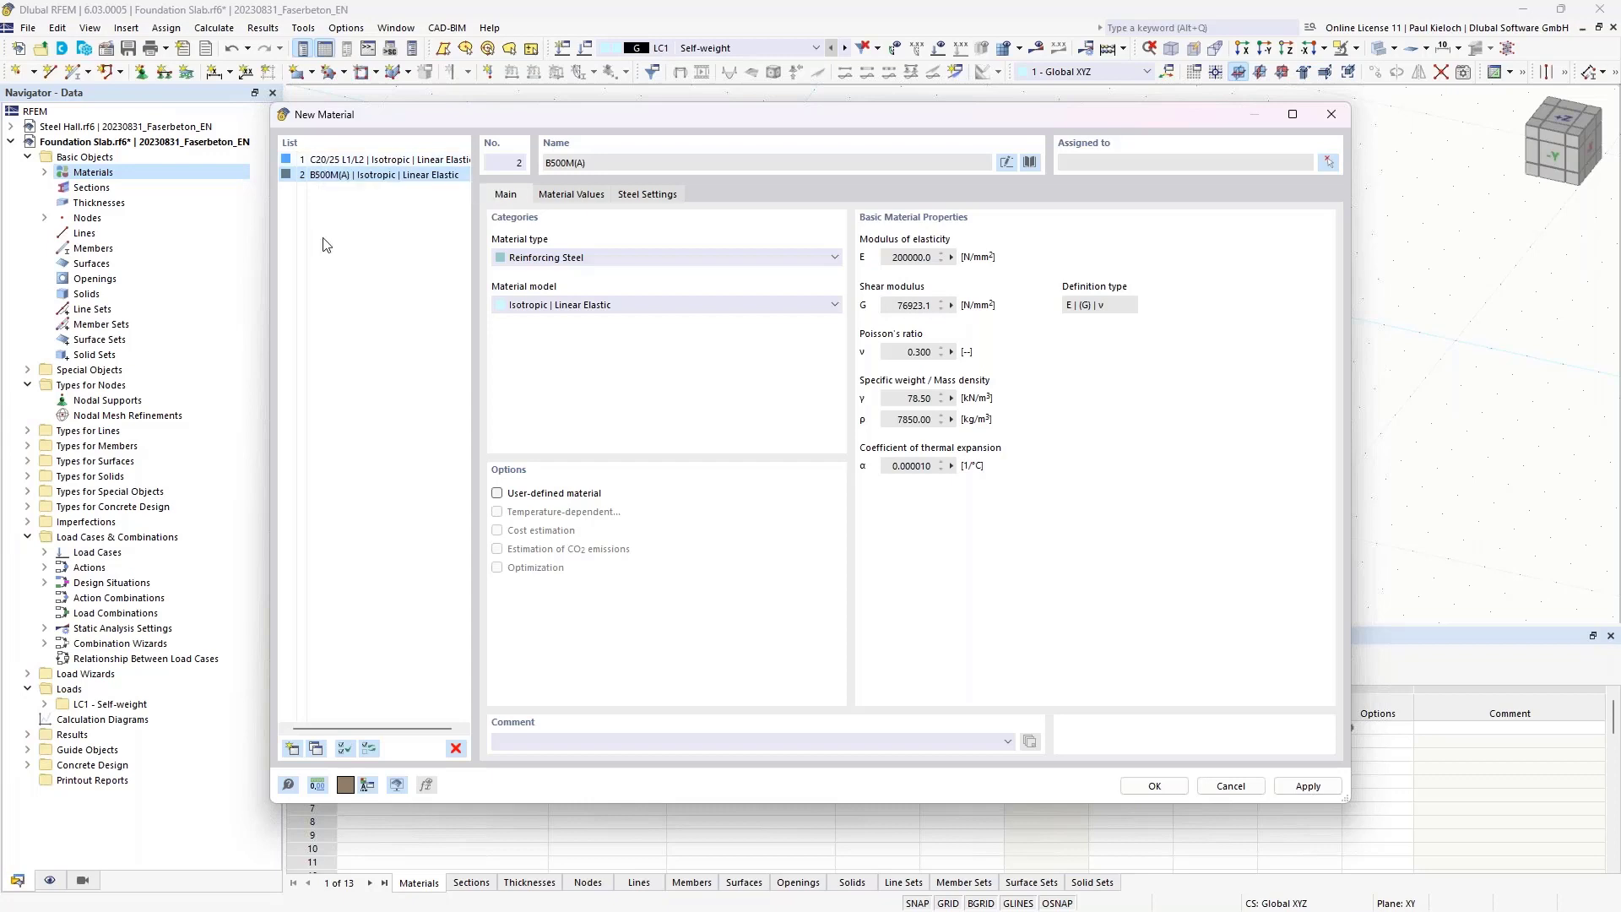
- Add C20/25 as the third library material, with type and subtype Concrete and standard EN 1992-1-1:2004/A1:2014, and confirm the materials
click(293, 749)
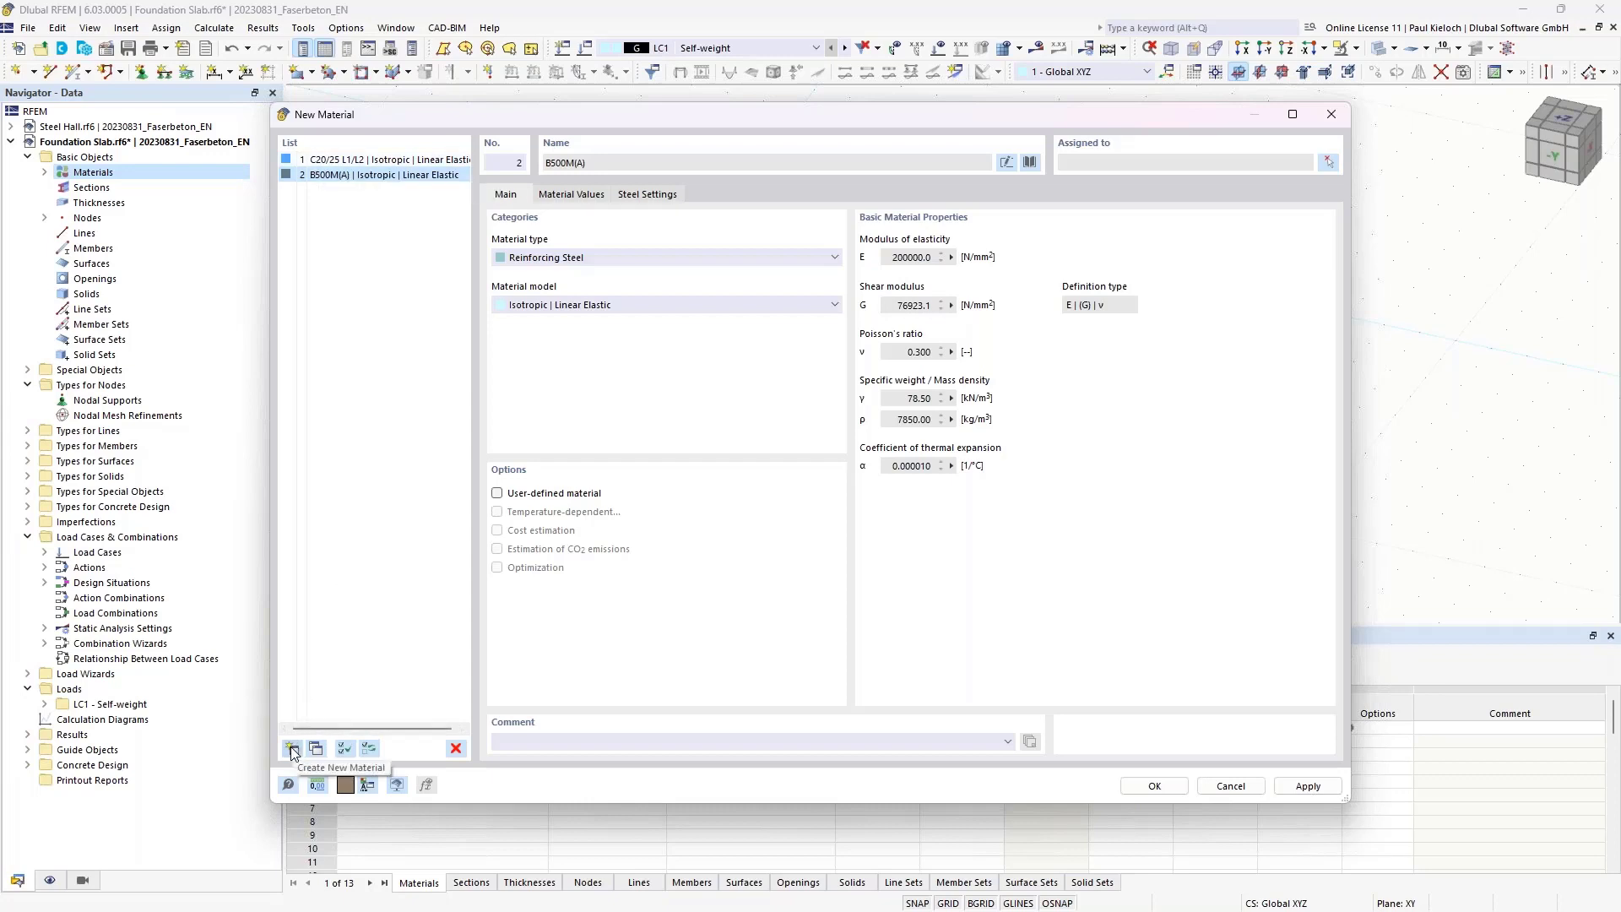
click(1029, 163)
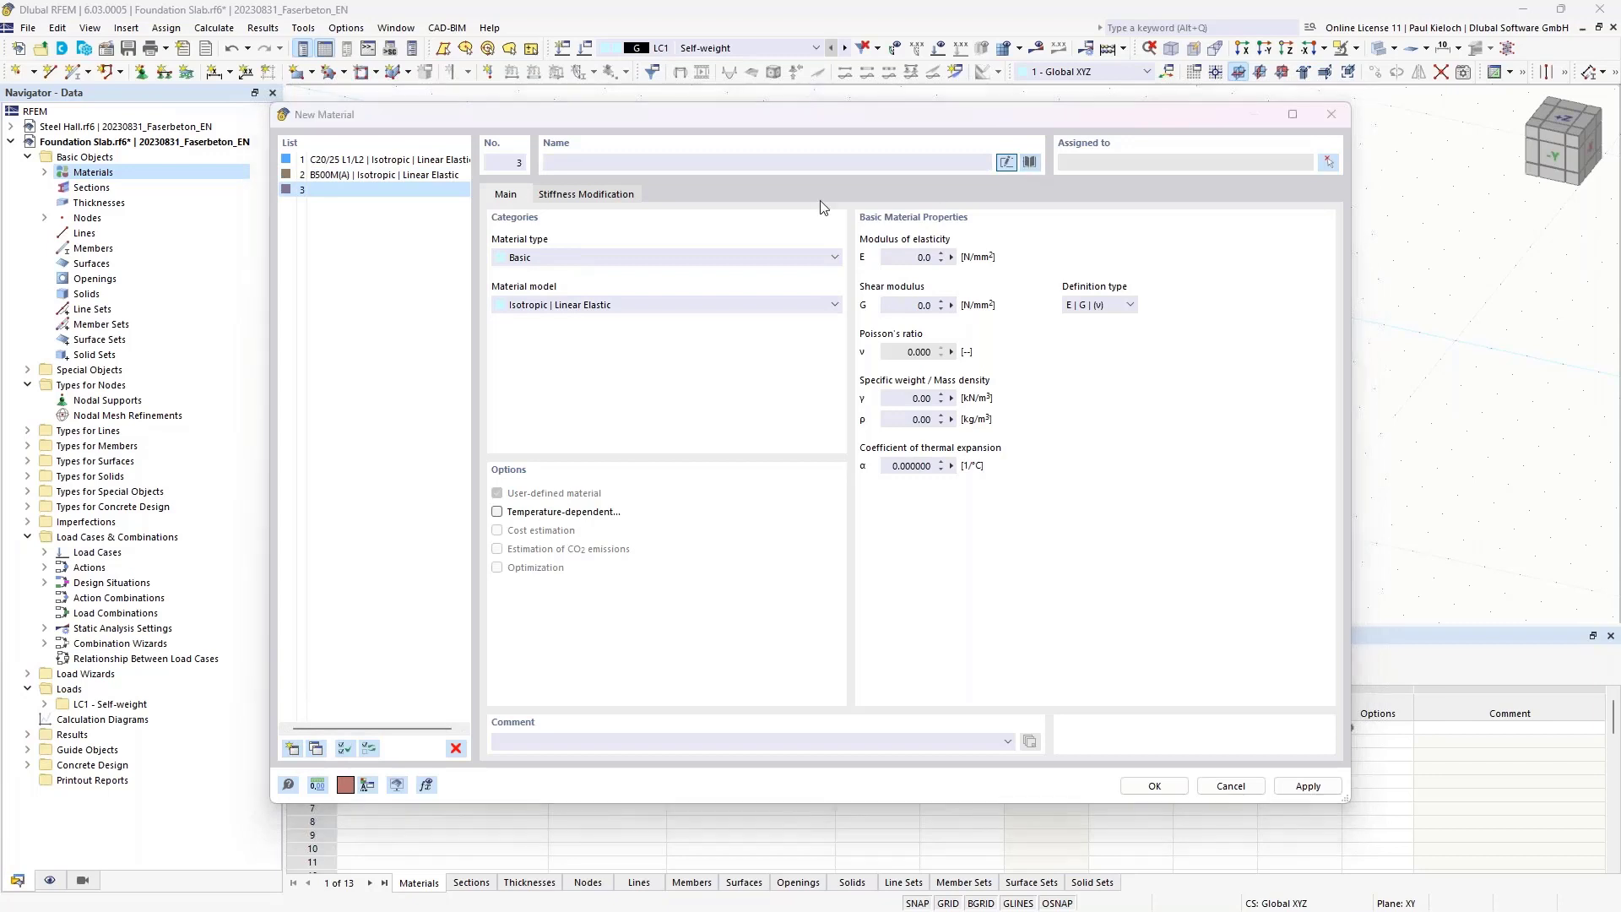
click(321, 221)
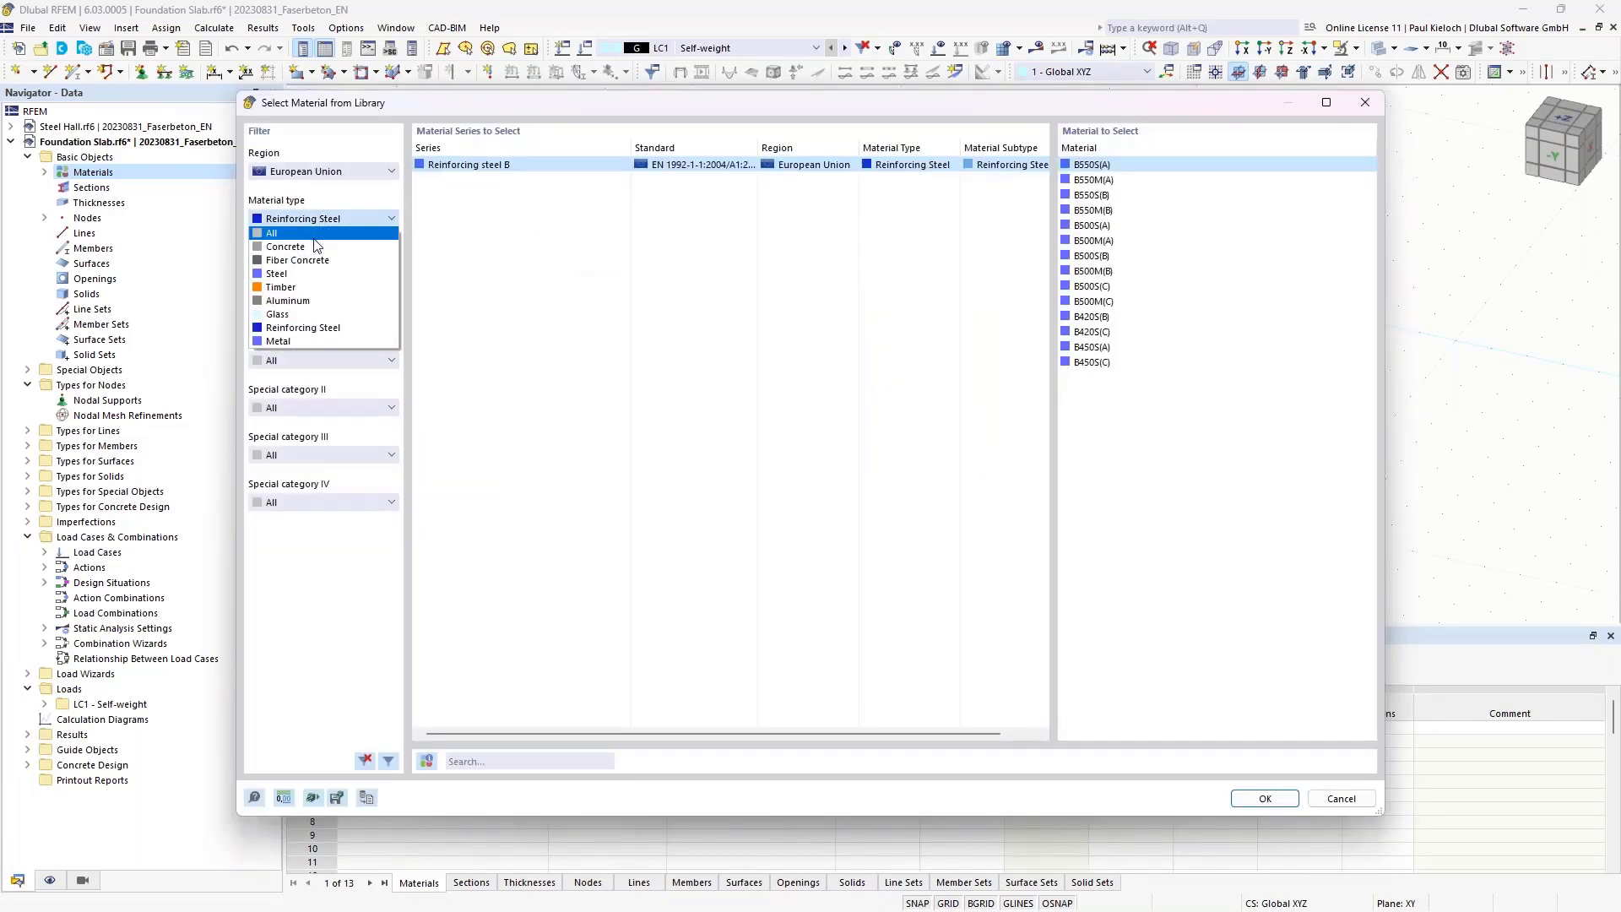
click(316, 247)
click(319, 267)
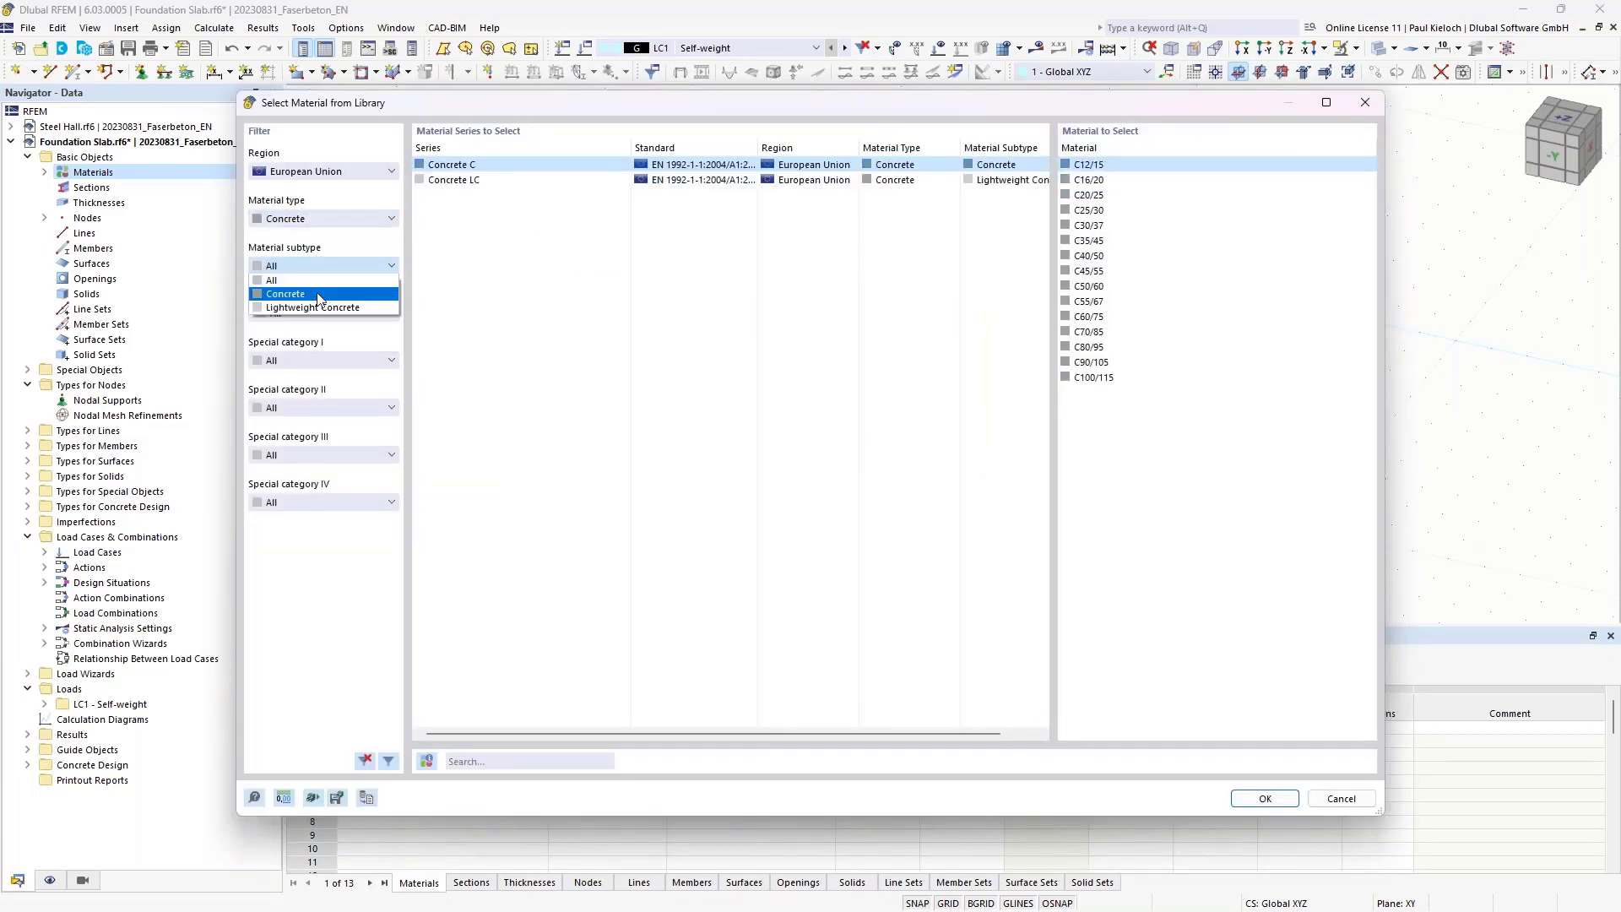
click(317, 294)
click(321, 314)
click(331, 342)
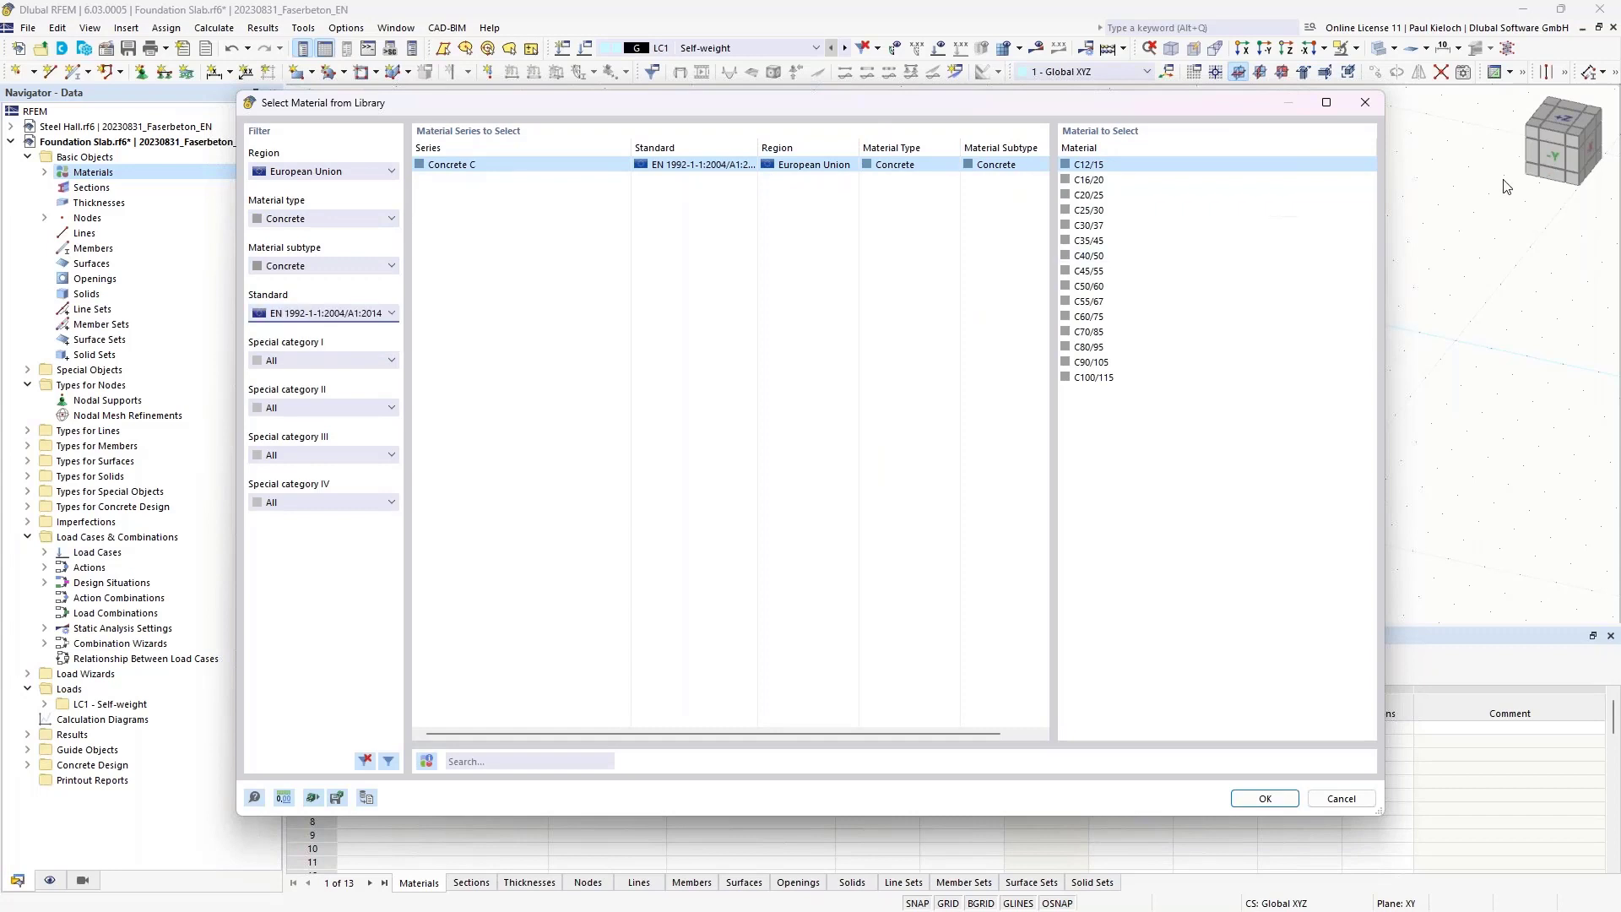
click(1101, 195)
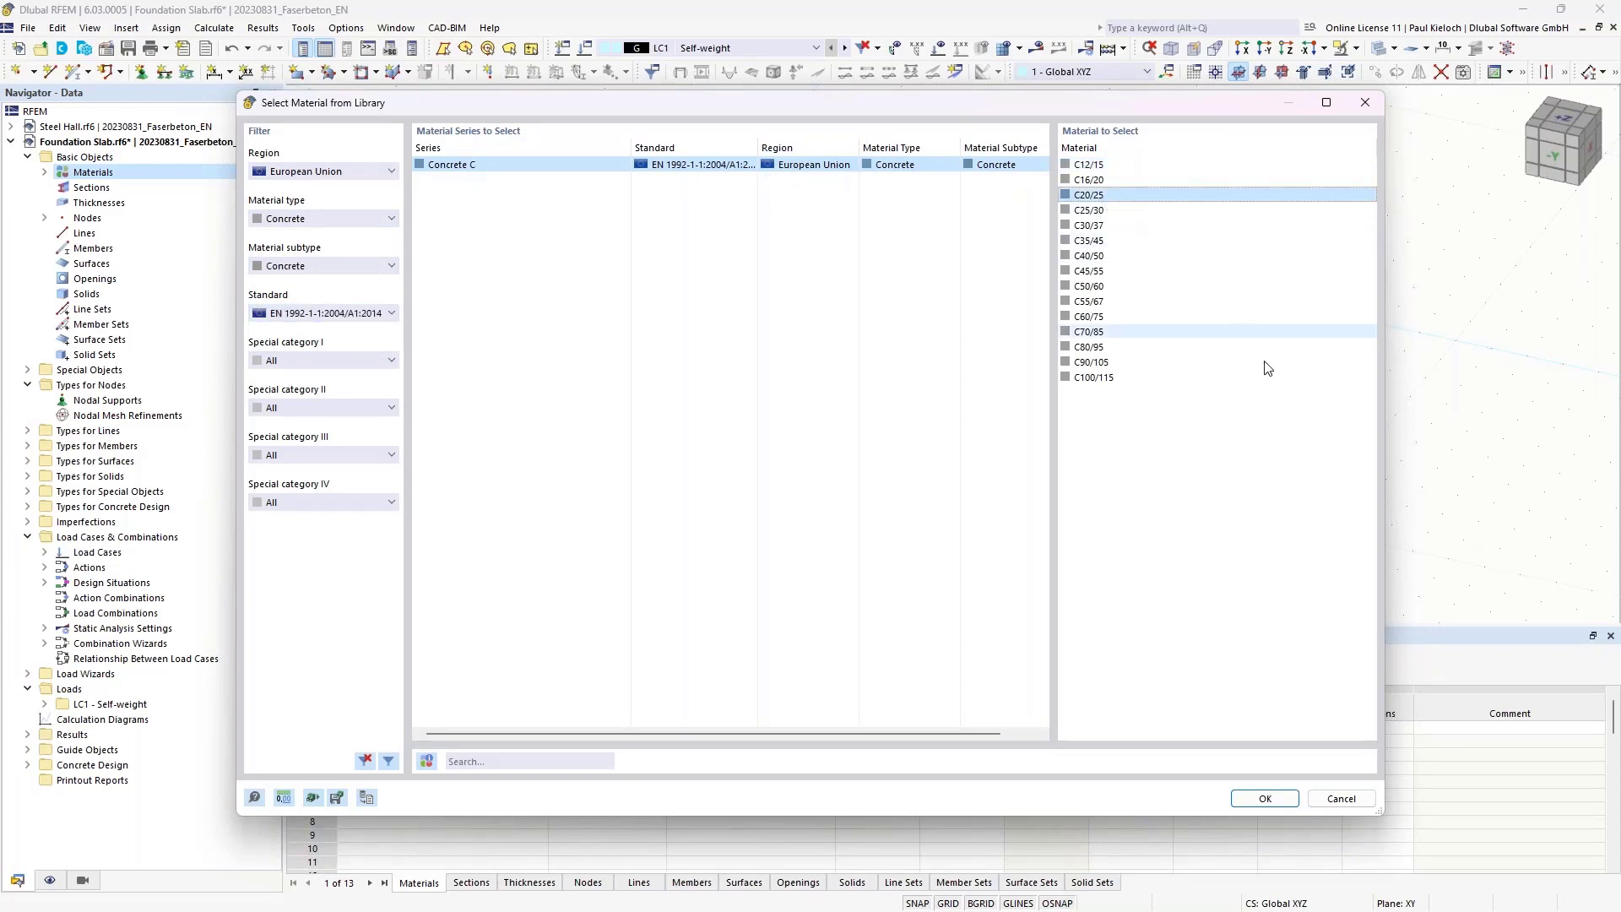
click(1264, 799)
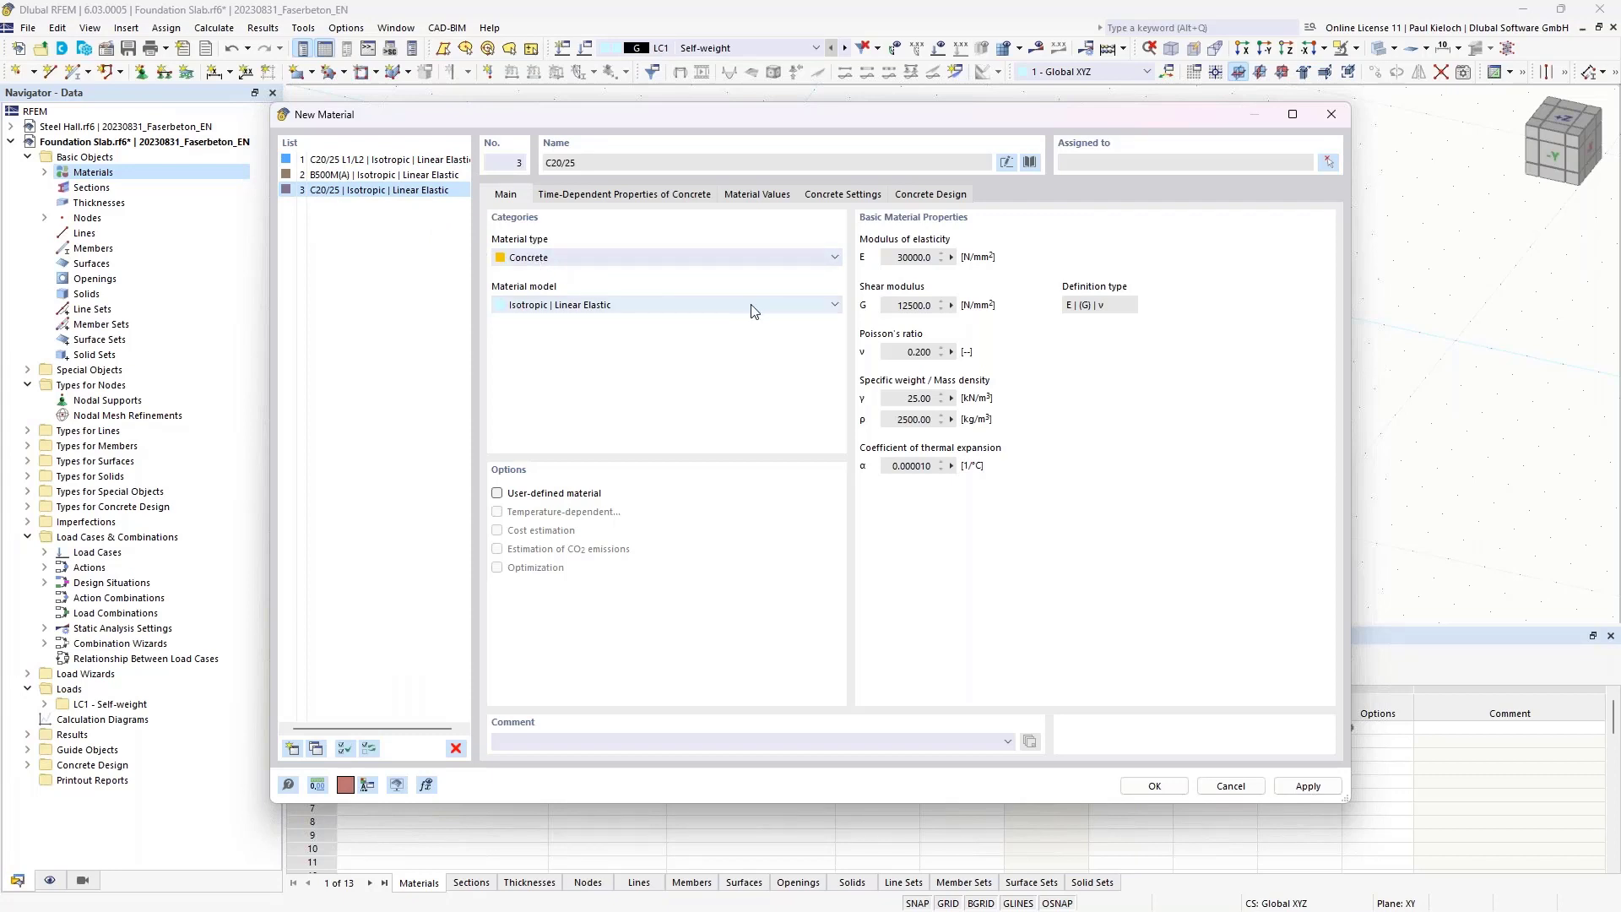
click(1154, 785)
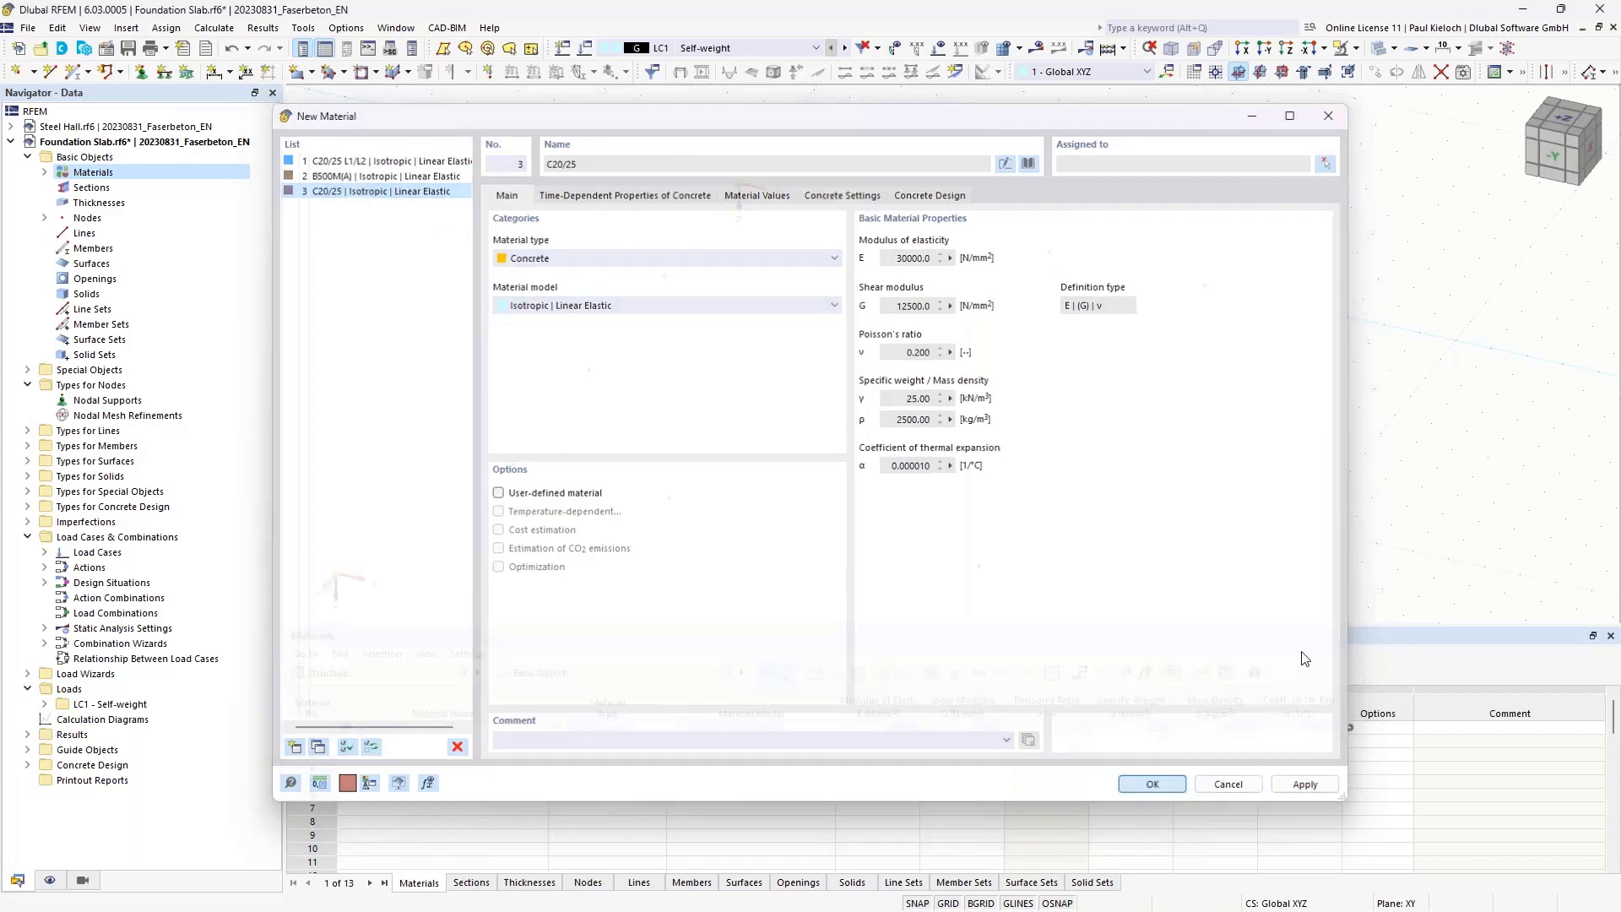
- Create a uniform thickness of 240 mm using the fiber concrete material C20/25 L1/L2 and apply it
click(114, 204)
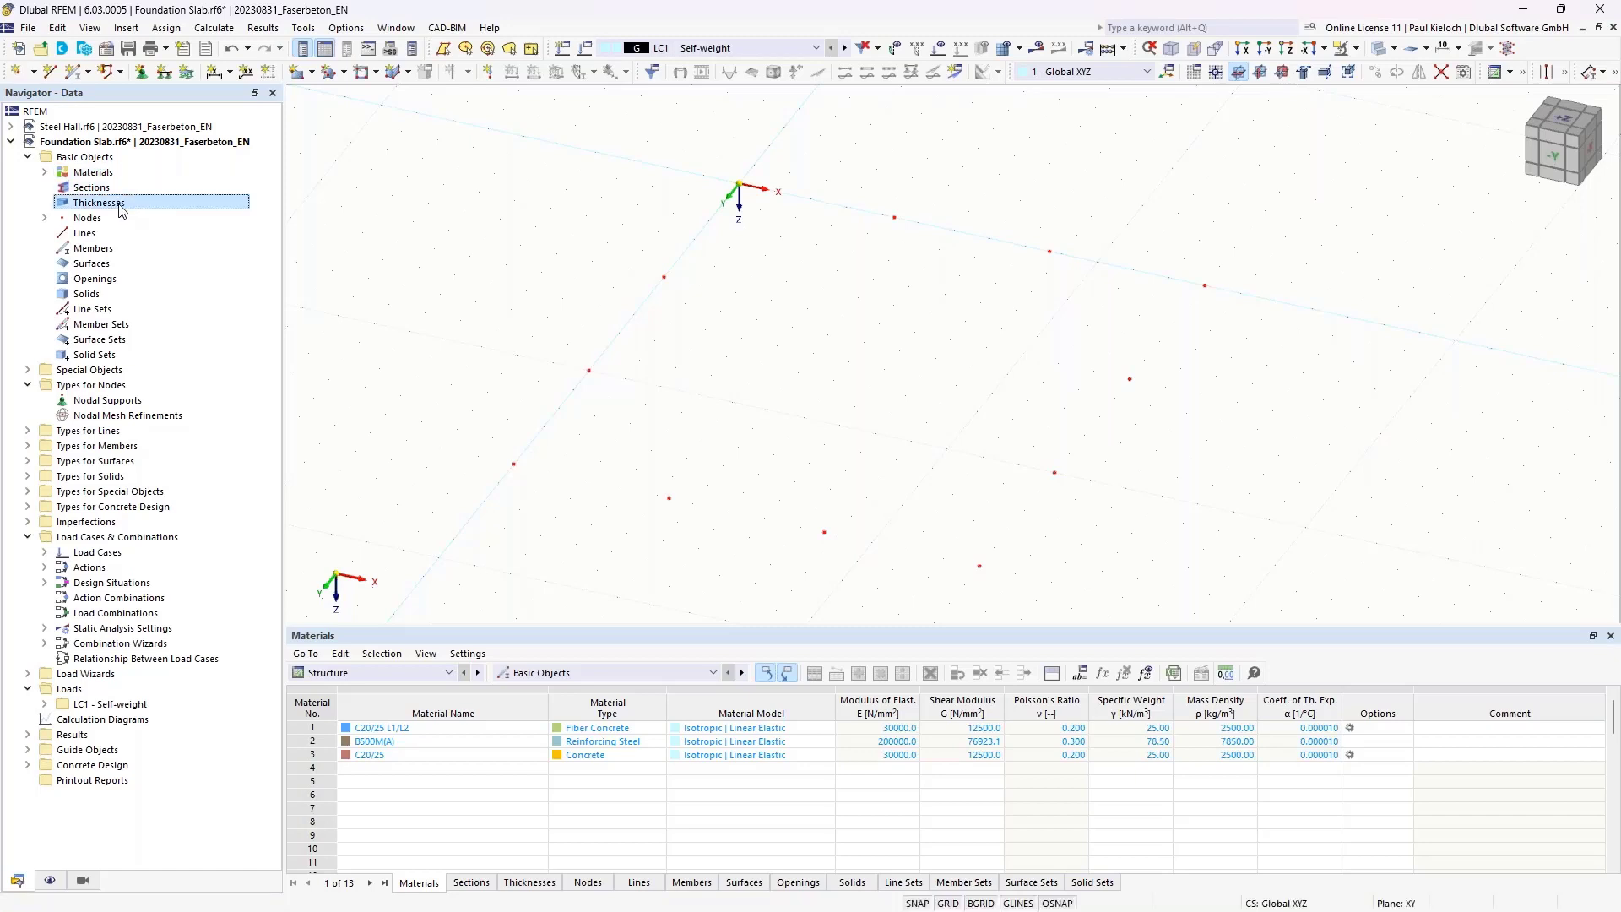
right_click(121, 209)
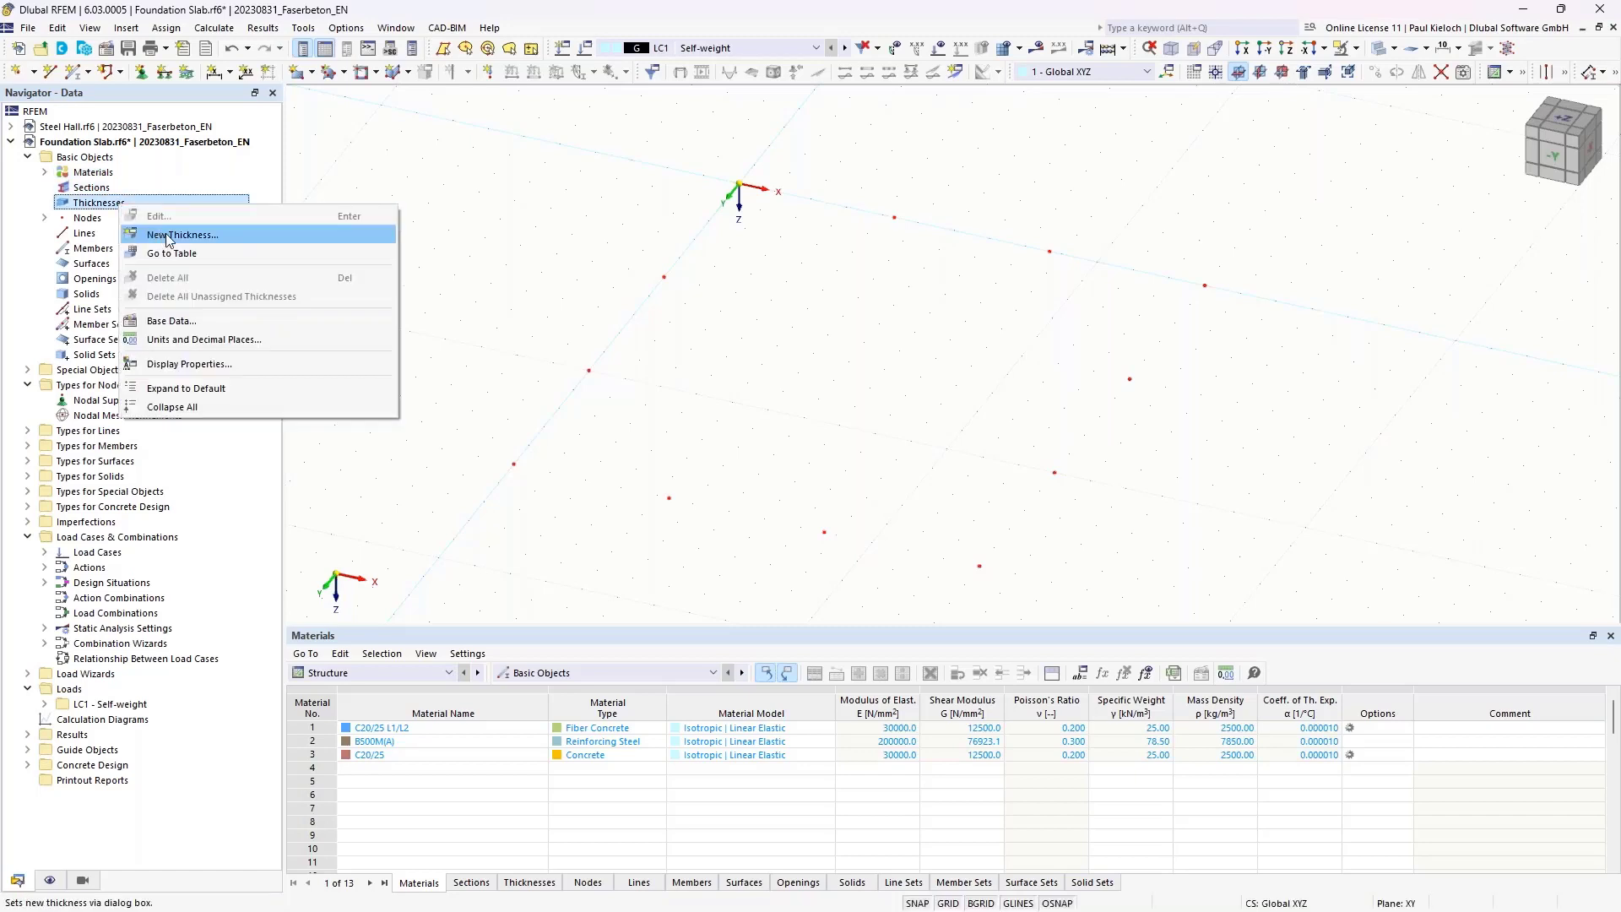
click(167, 240)
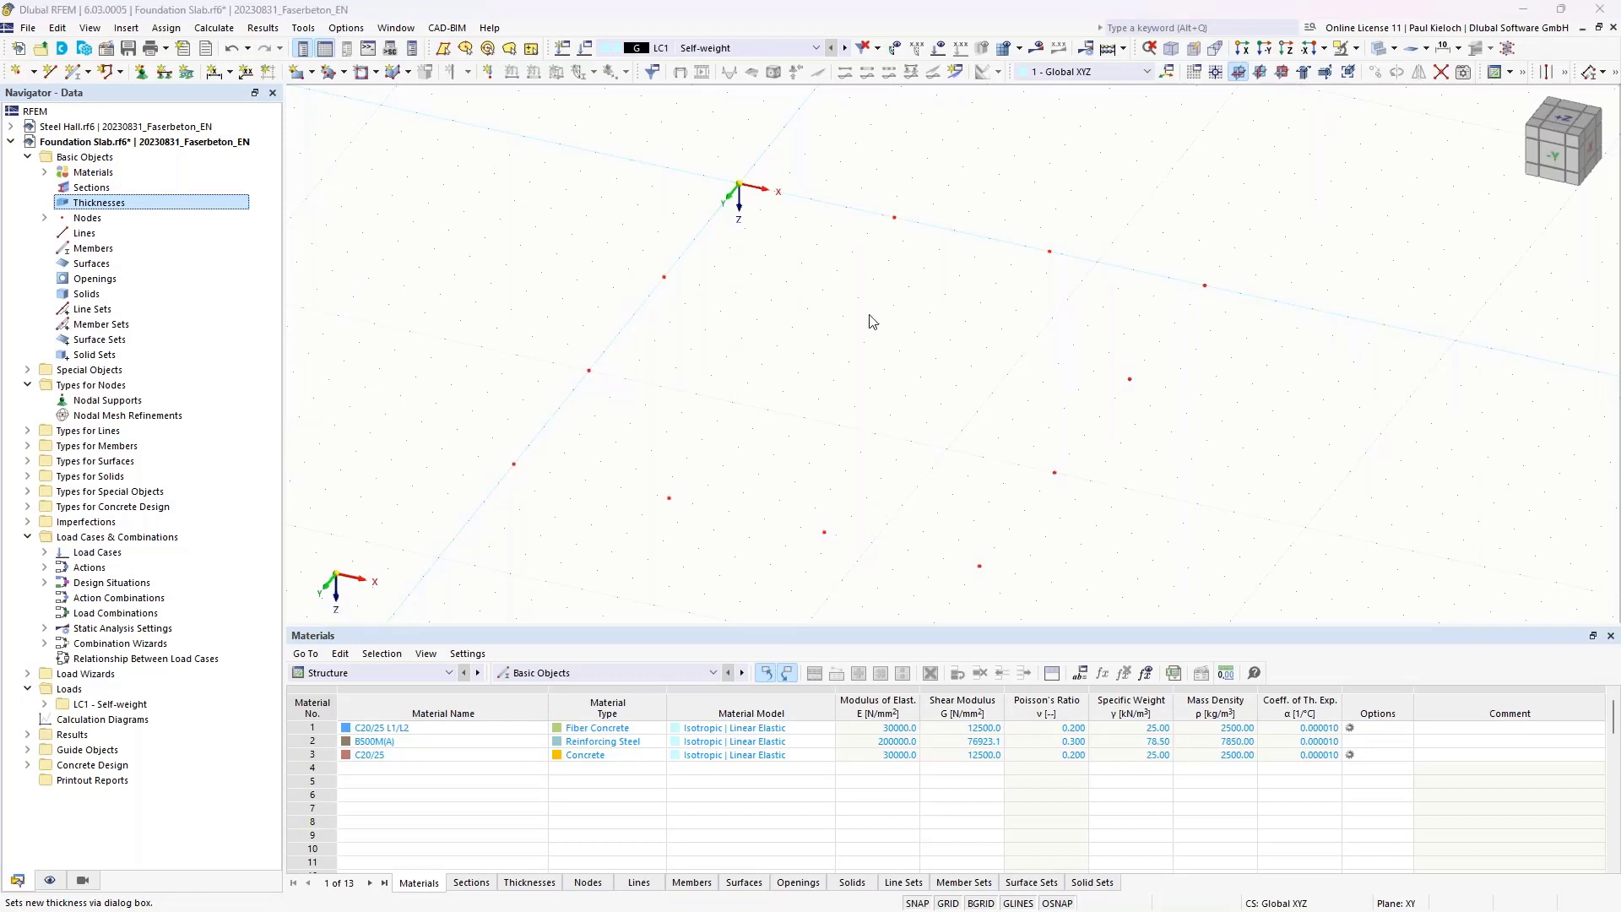
click(547, 335)
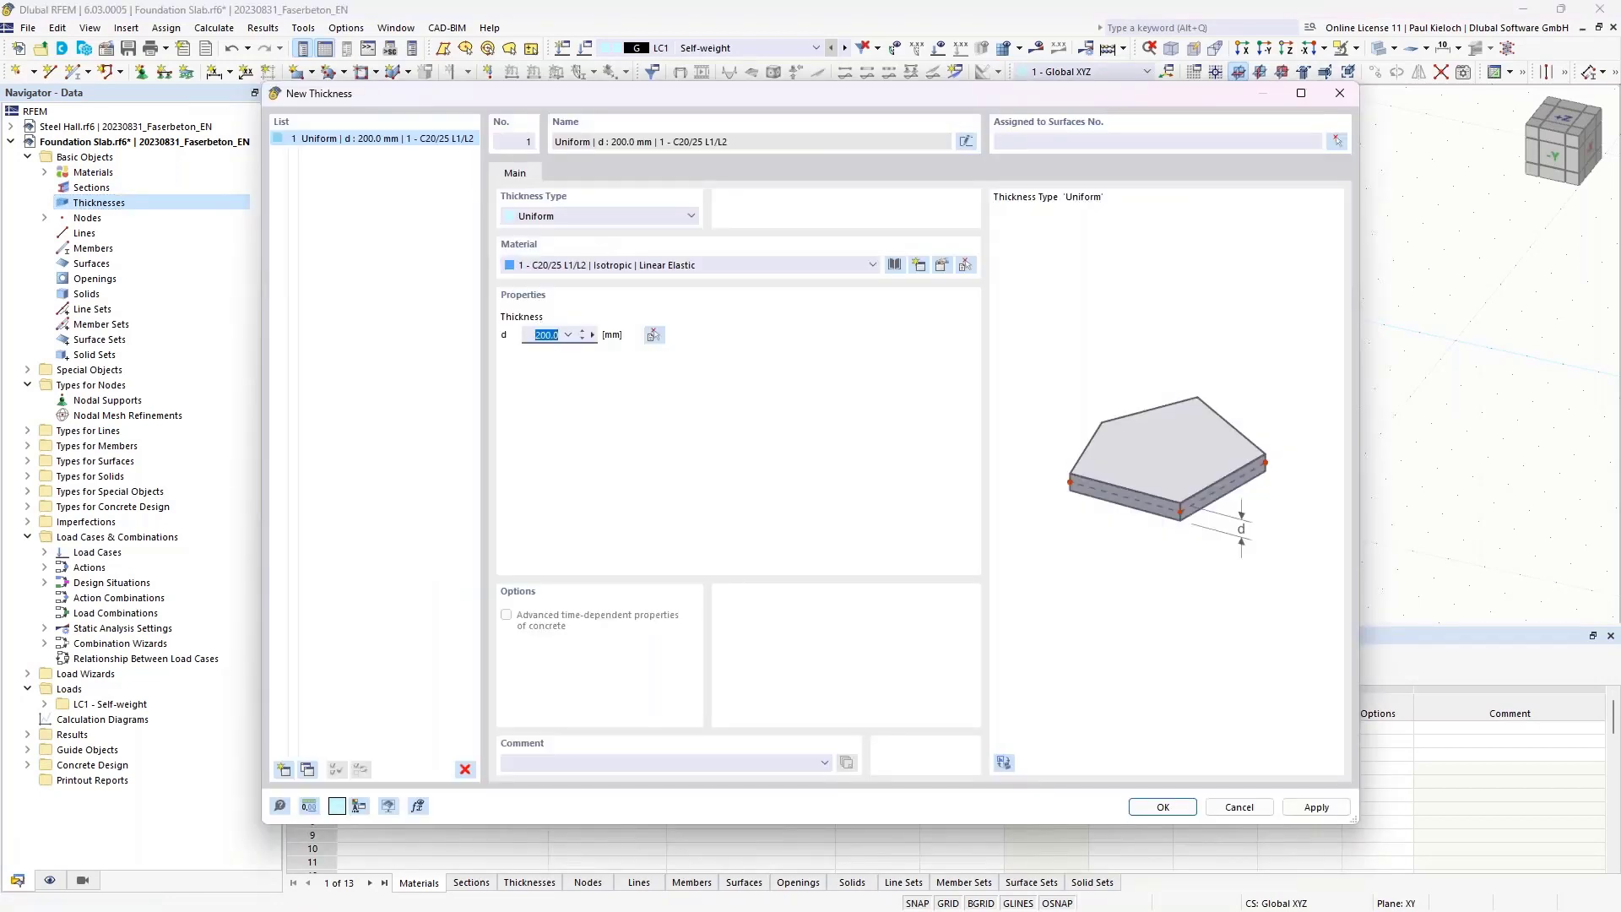
text(240)
click(1324, 808)
- Copy the 240 mm thickness, assign material 3 - C20/25 to the copy, and confirm both thicknesses
click(308, 769)
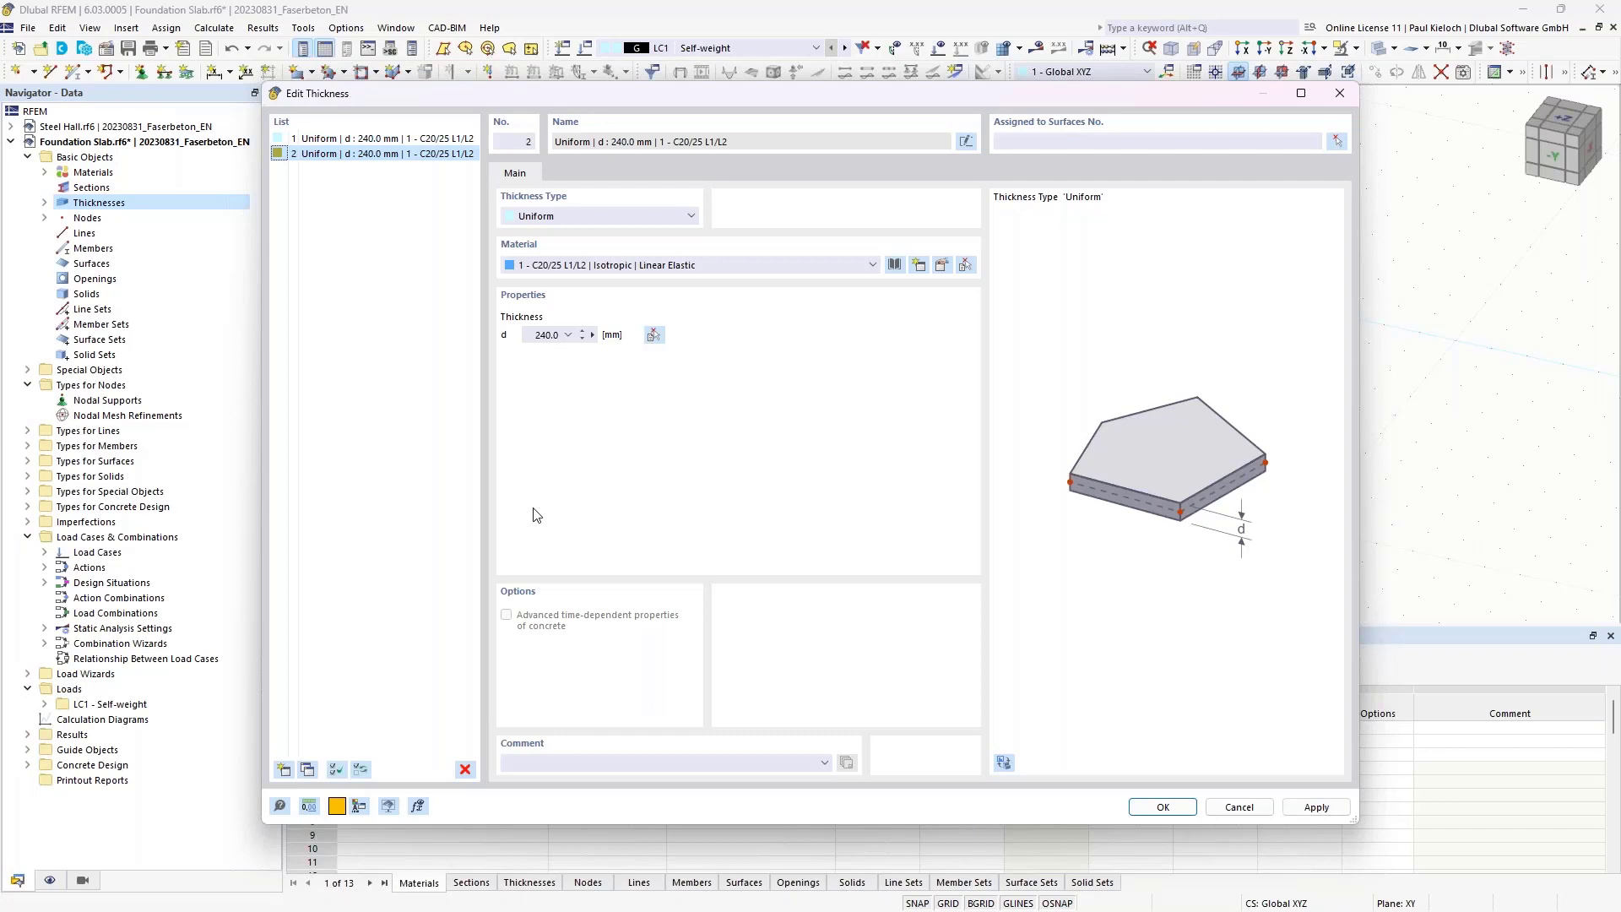
click(581, 268)
click(580, 313)
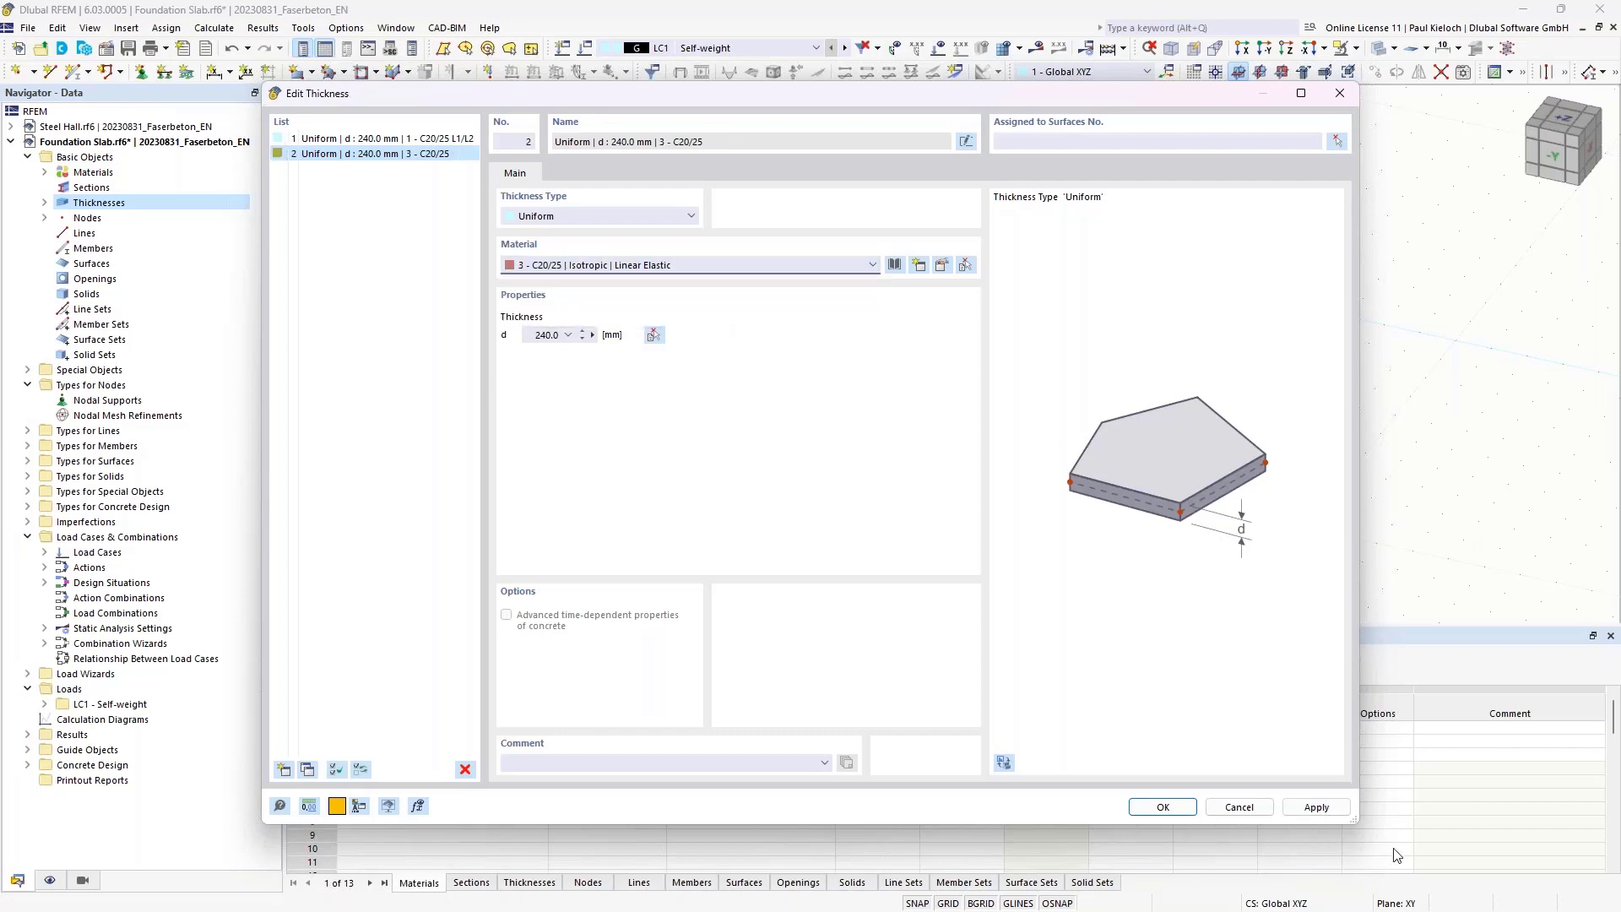
click(1163, 809)
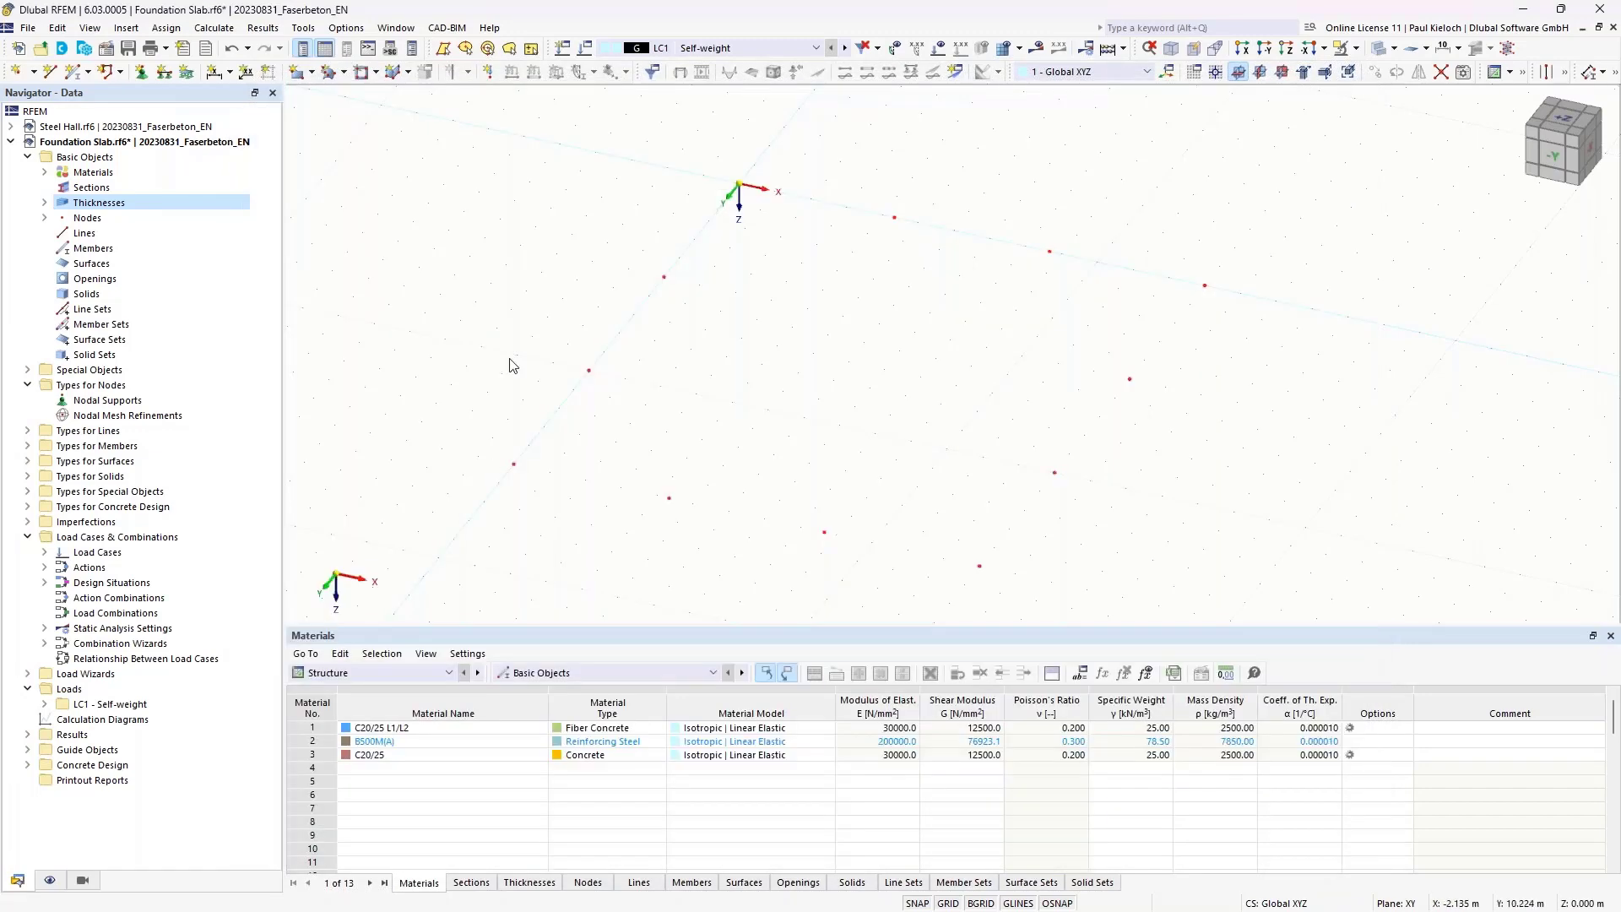
- Make the work plane grid adapt dynamically to the model size, with 0.3 m point spacing in both directions
middle_drag(1106, 401, 1064, 364)
middle_drag(843, 374, 836, 369)
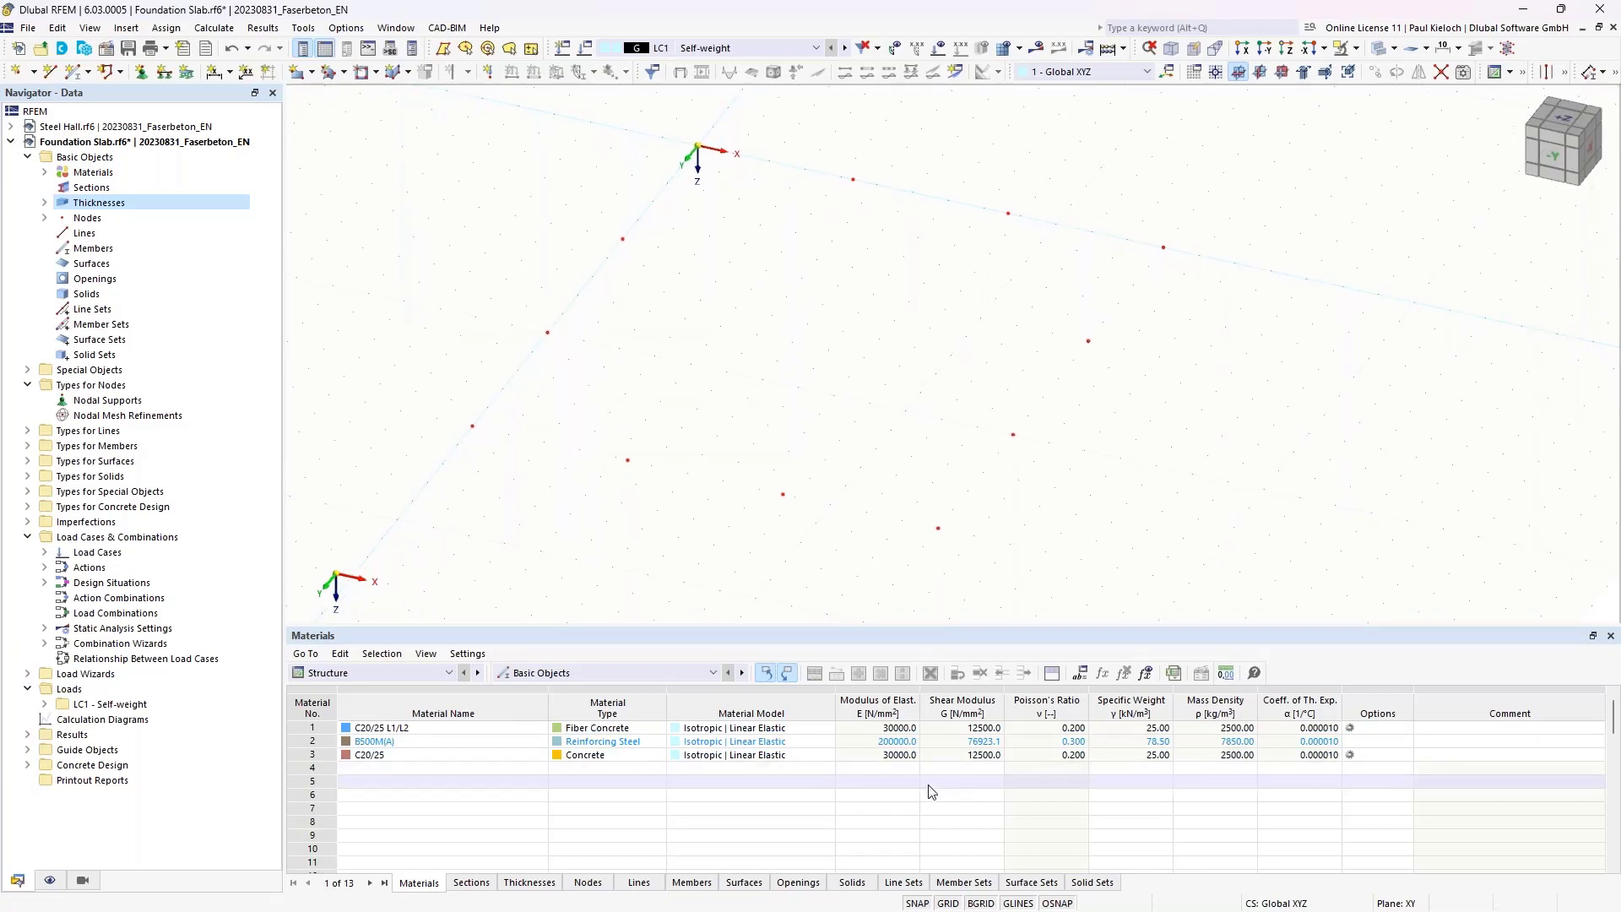
right_click(946, 903)
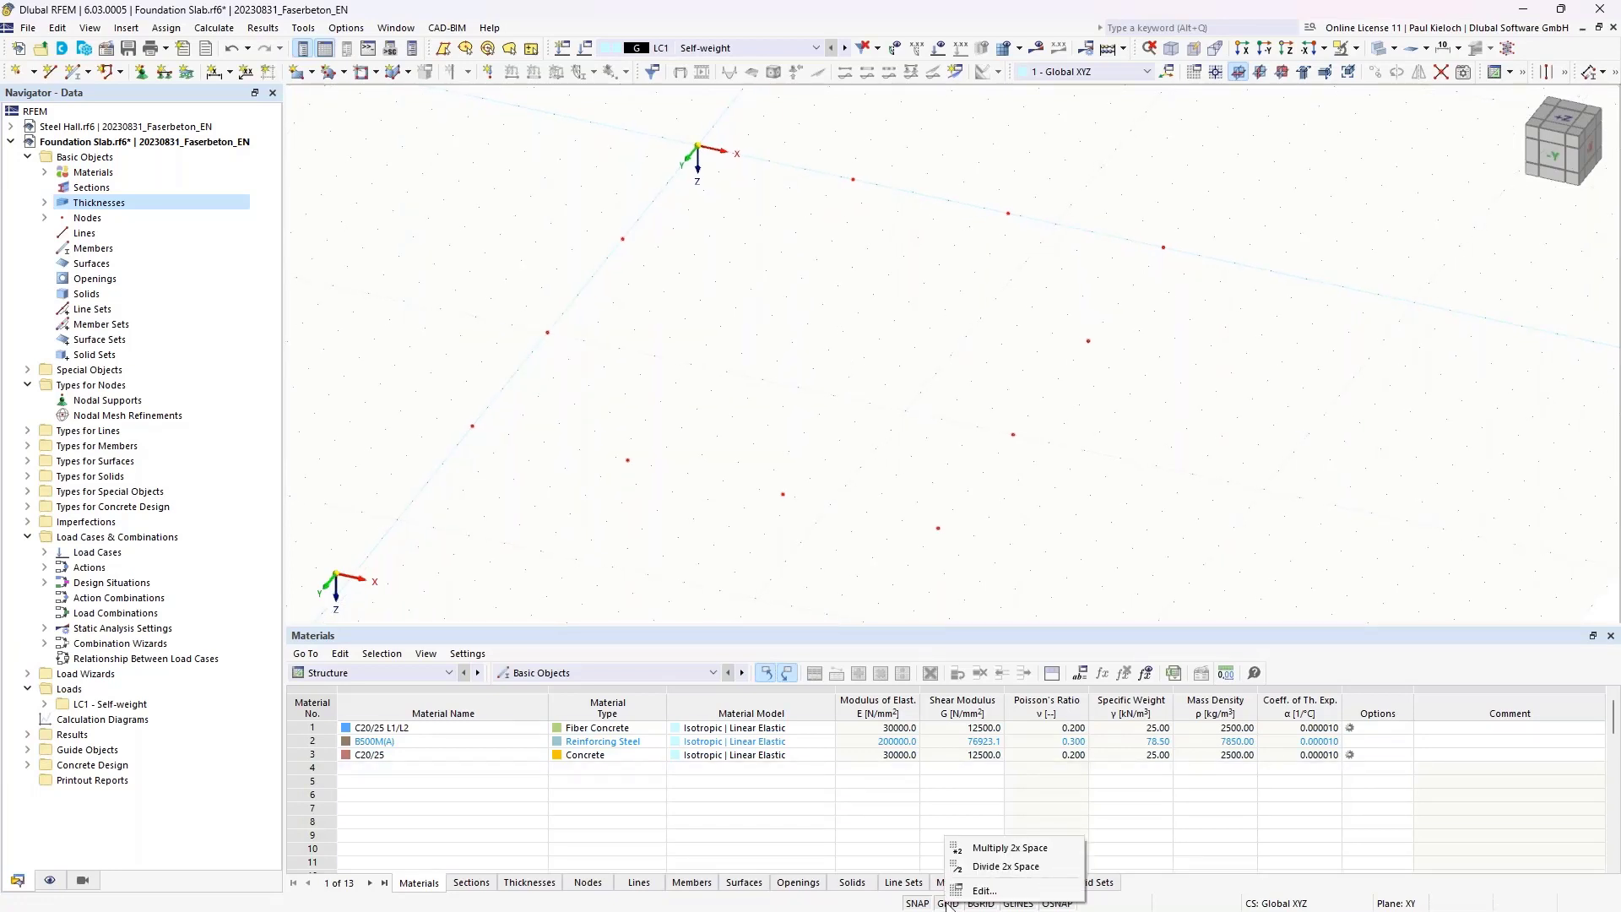
click(979, 891)
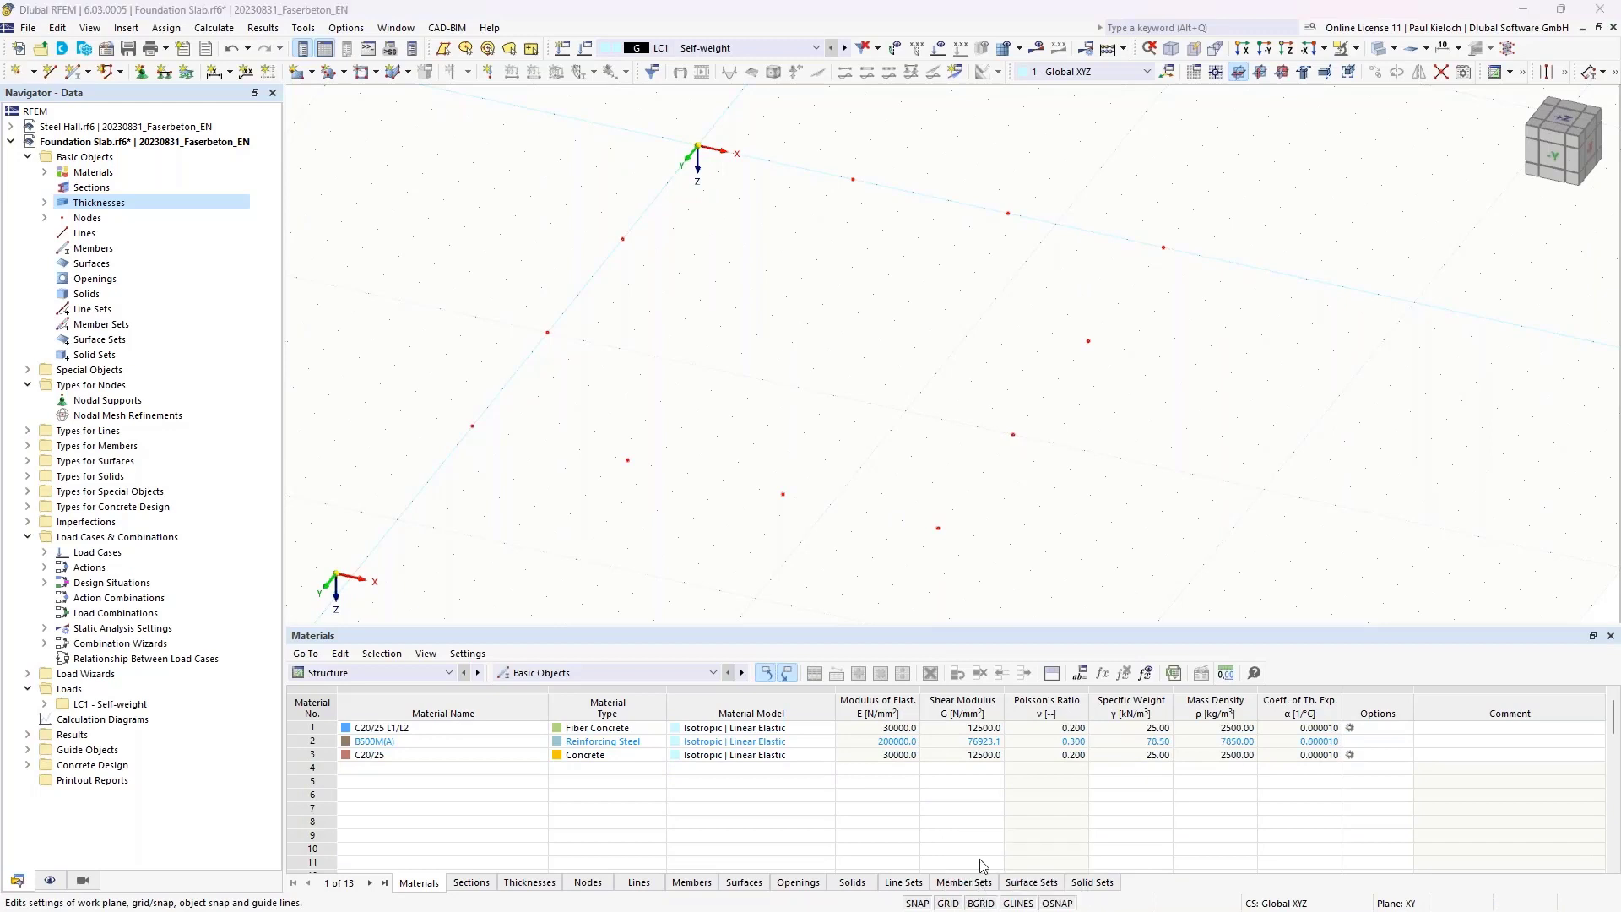
click(580, 560)
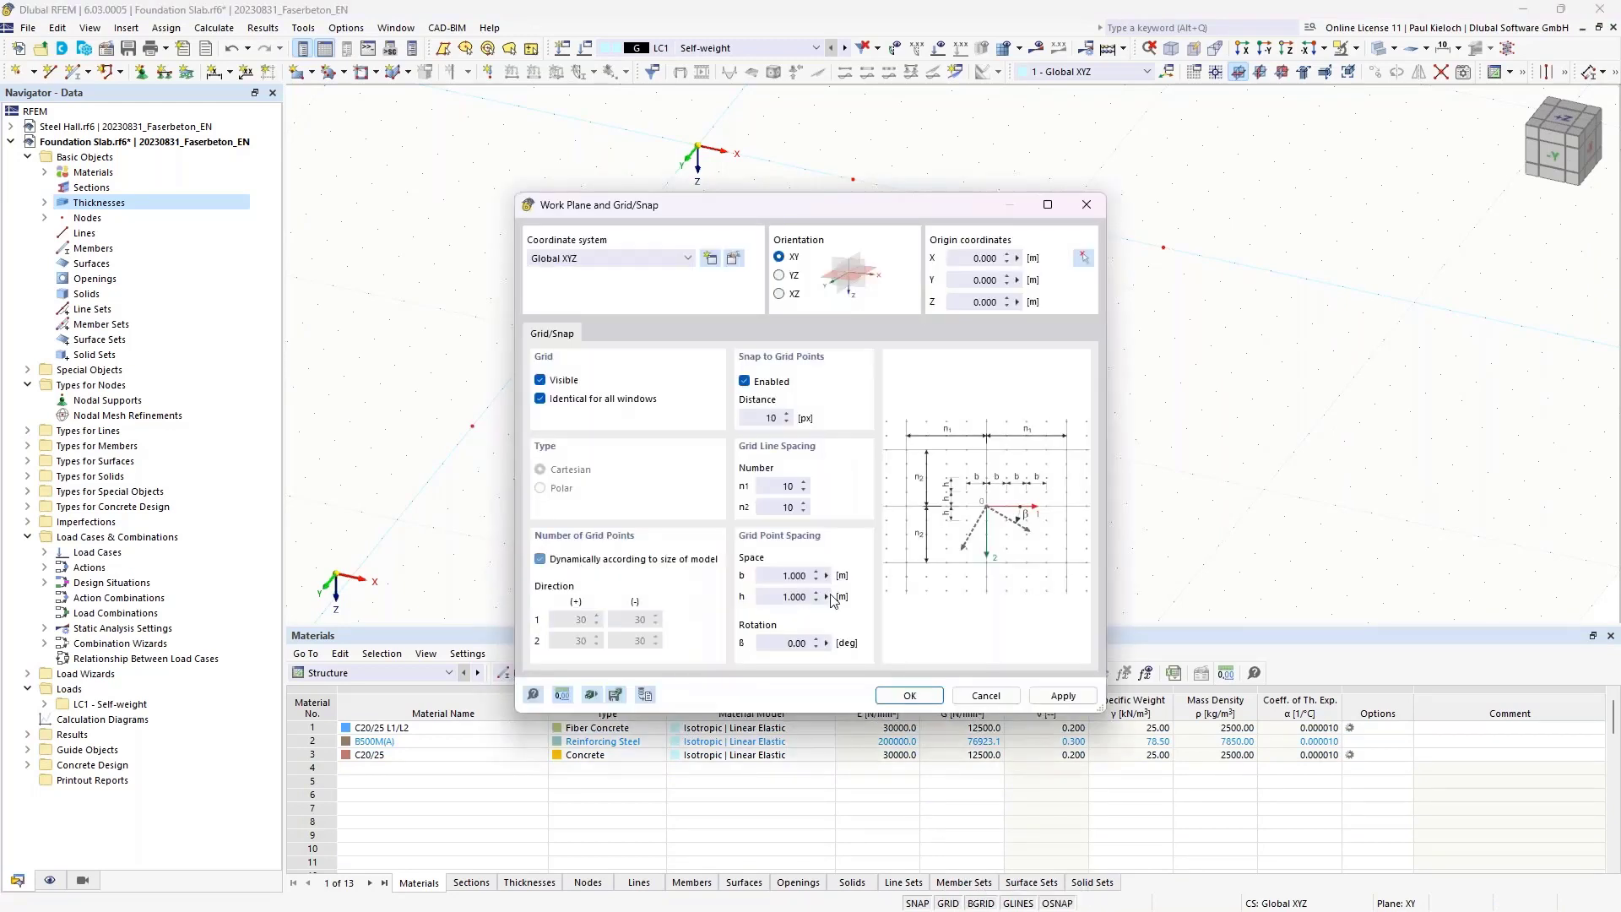
double_click(794, 575)
text(0.3)
key(Tab)
text(0.3)
key(Tab)
click(911, 697)
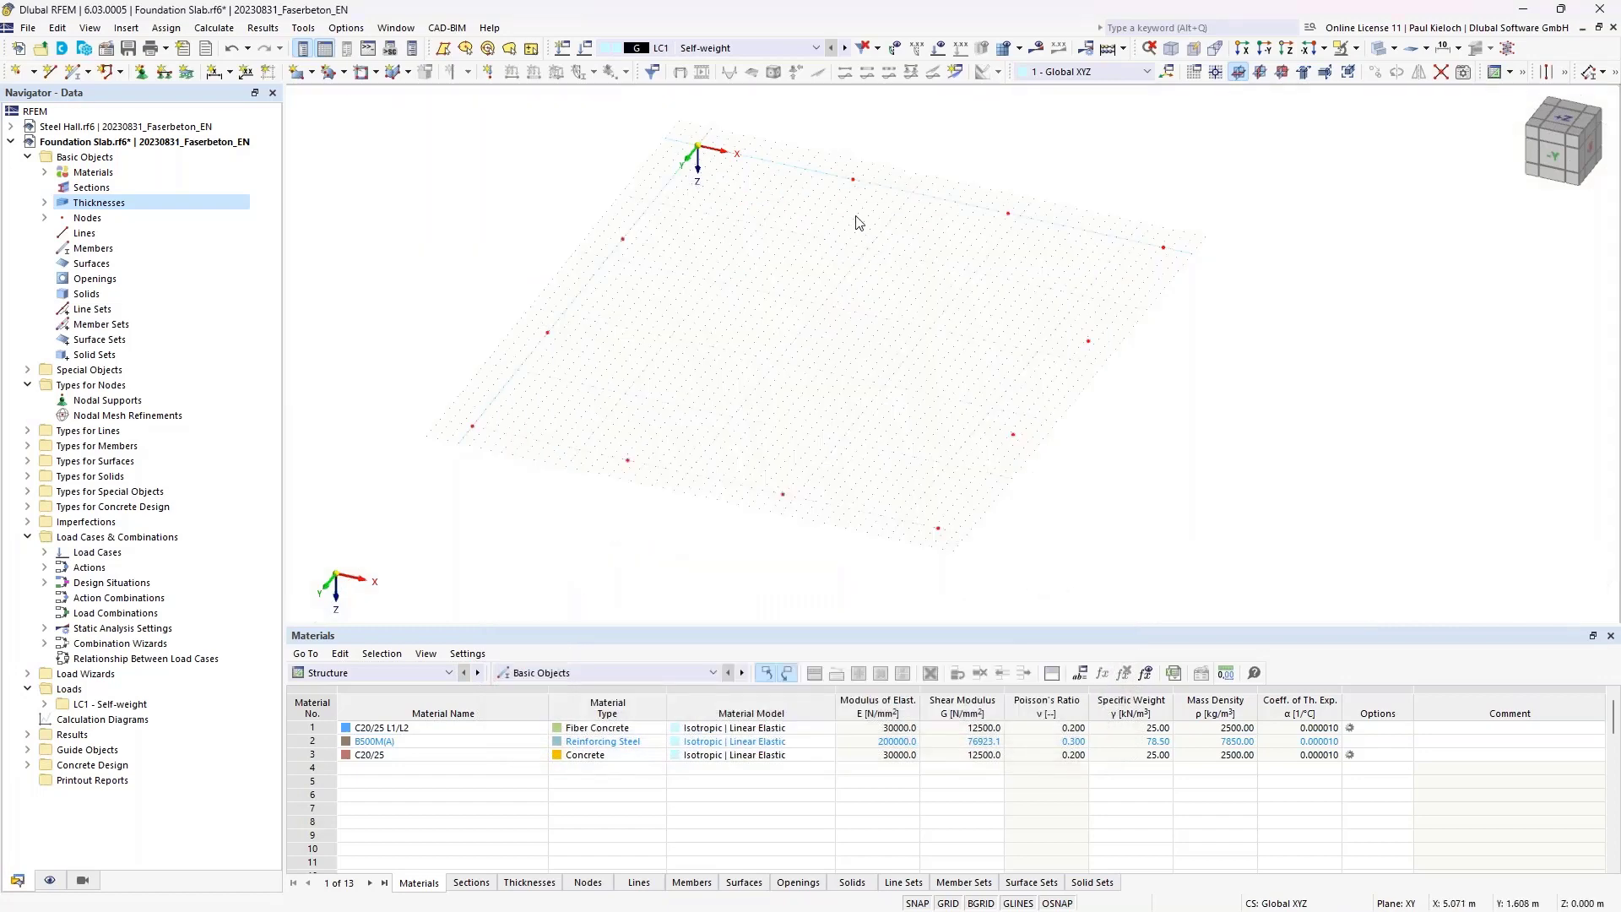
- Begin a rectangular surface with the 240 mm C20/25 L1/L2 thickness, placing its first corner at X -0.3 m, Y -0.3 m
ctrl+middle_drag(857, 220, 966, 225)
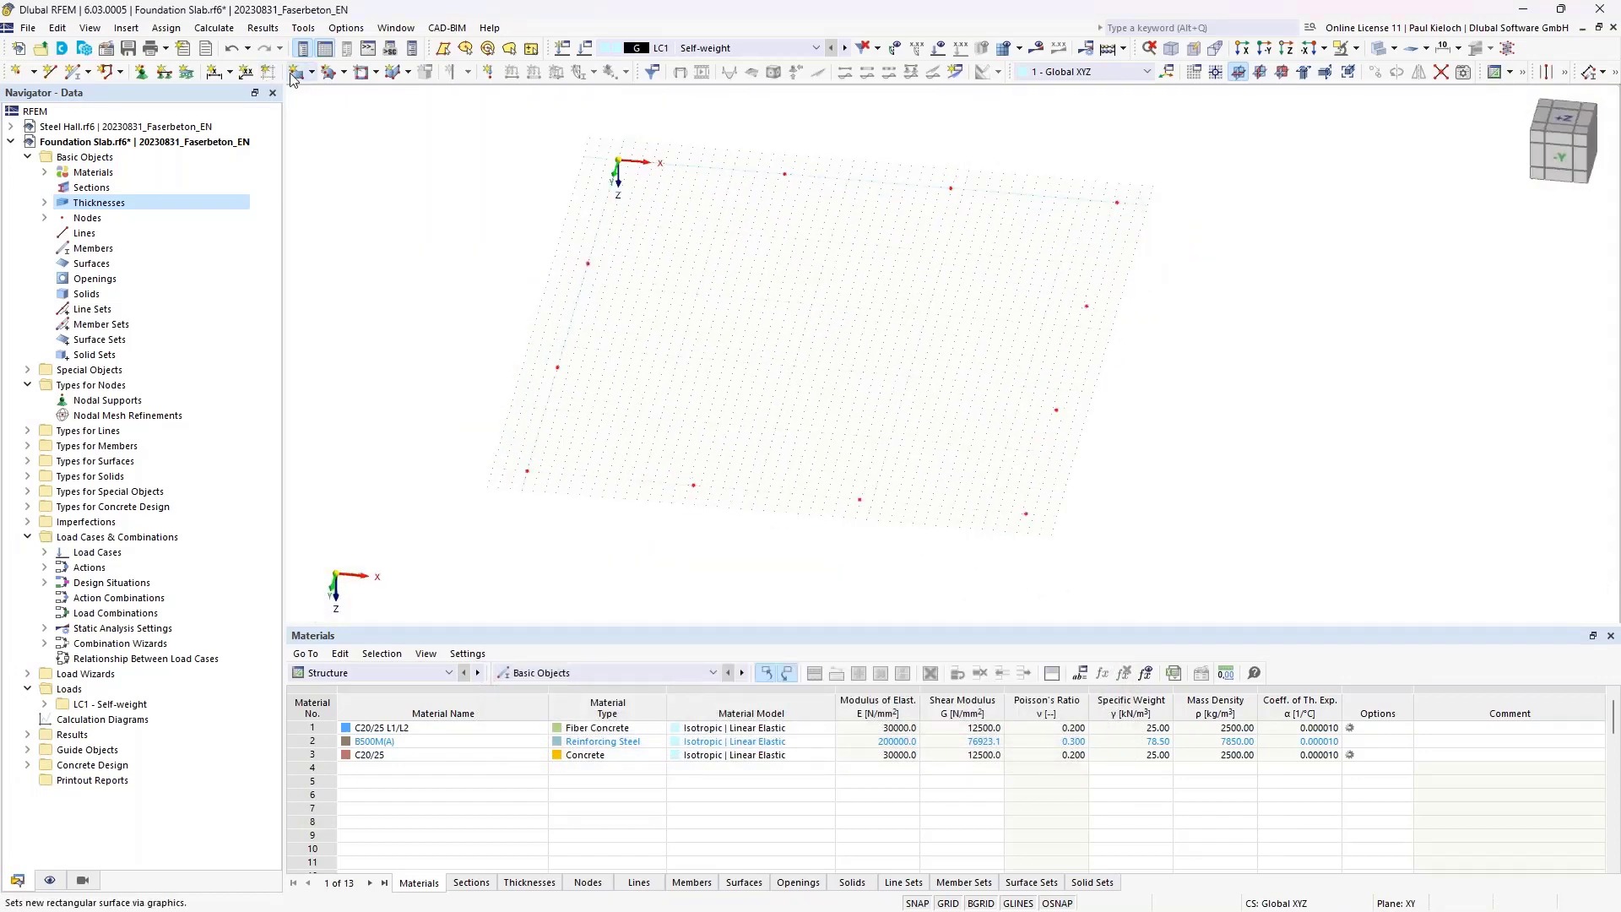
click(292, 74)
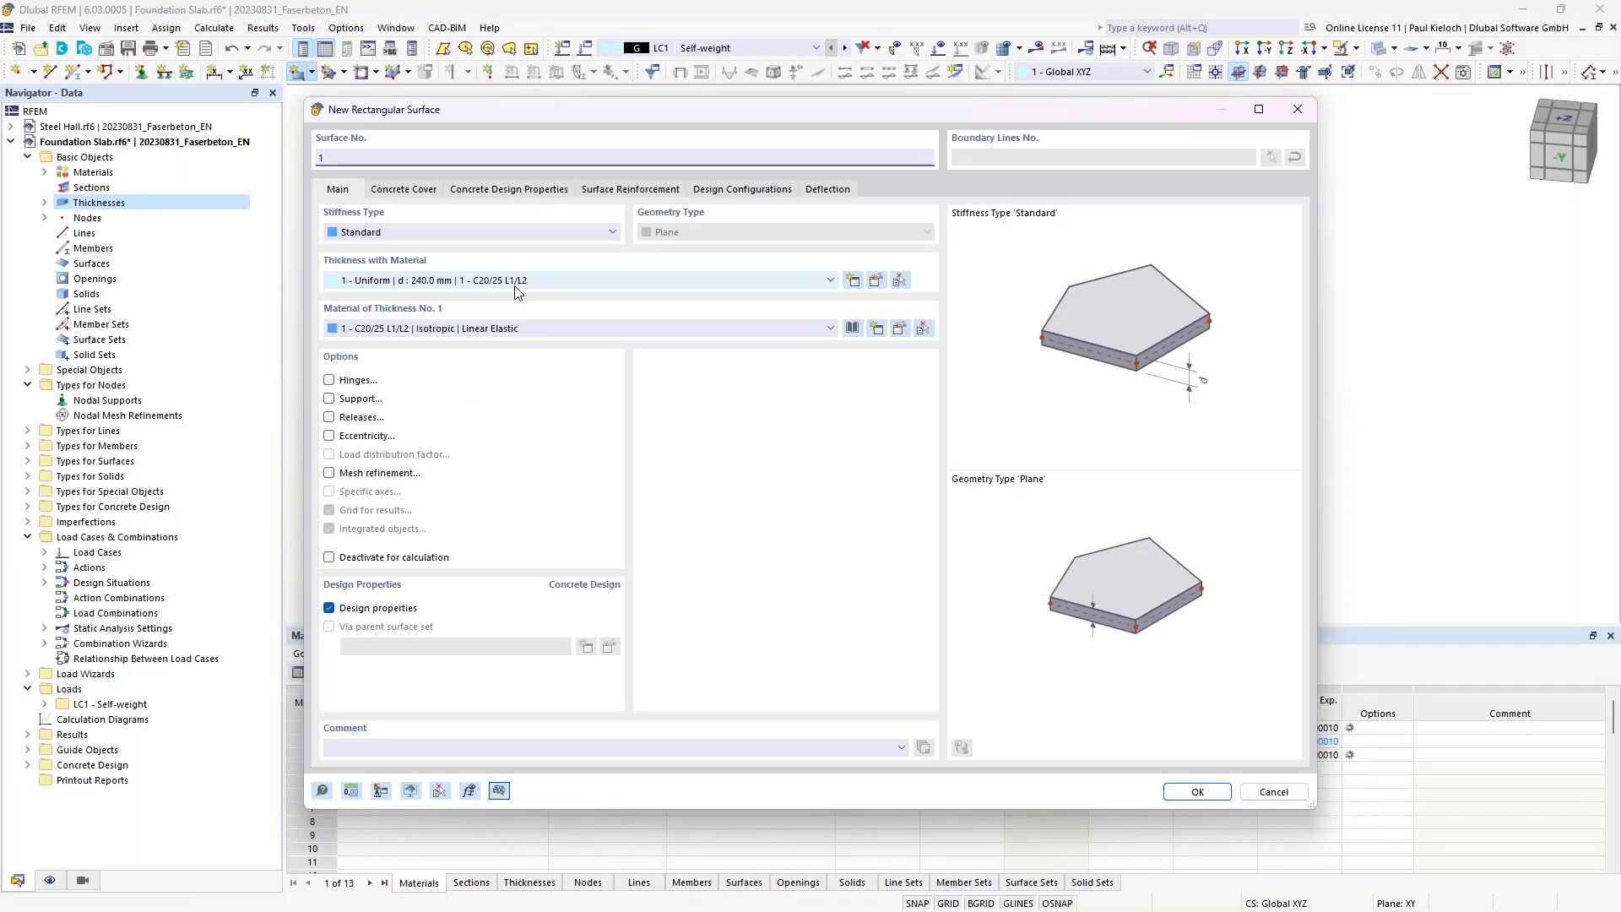
click(1209, 792)
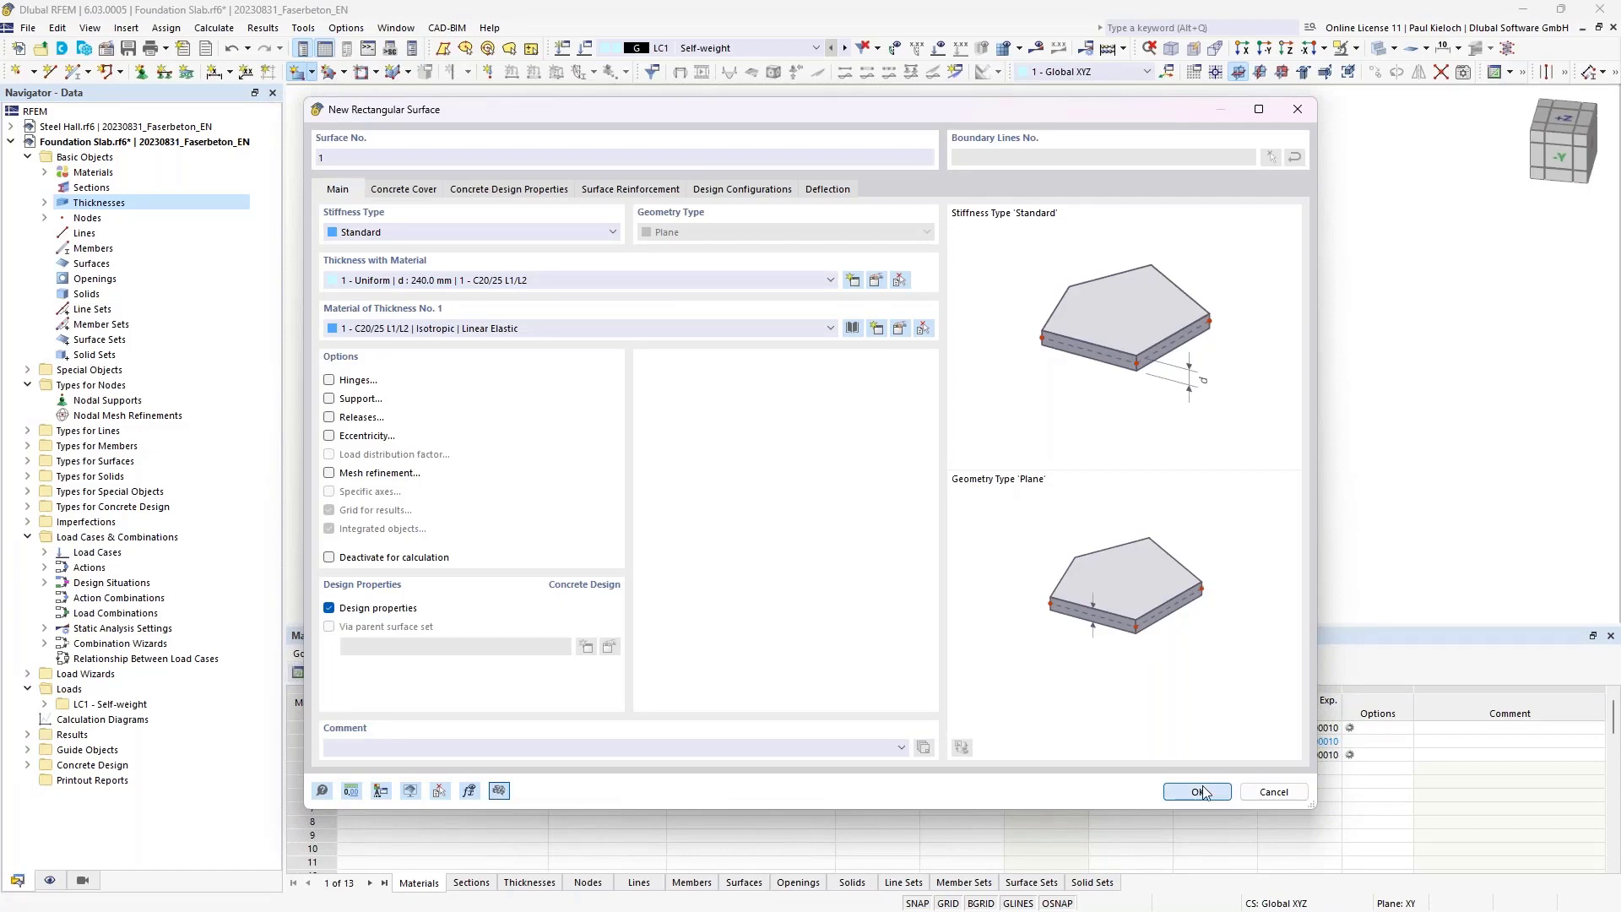
scroll(636, 183, up, 3)
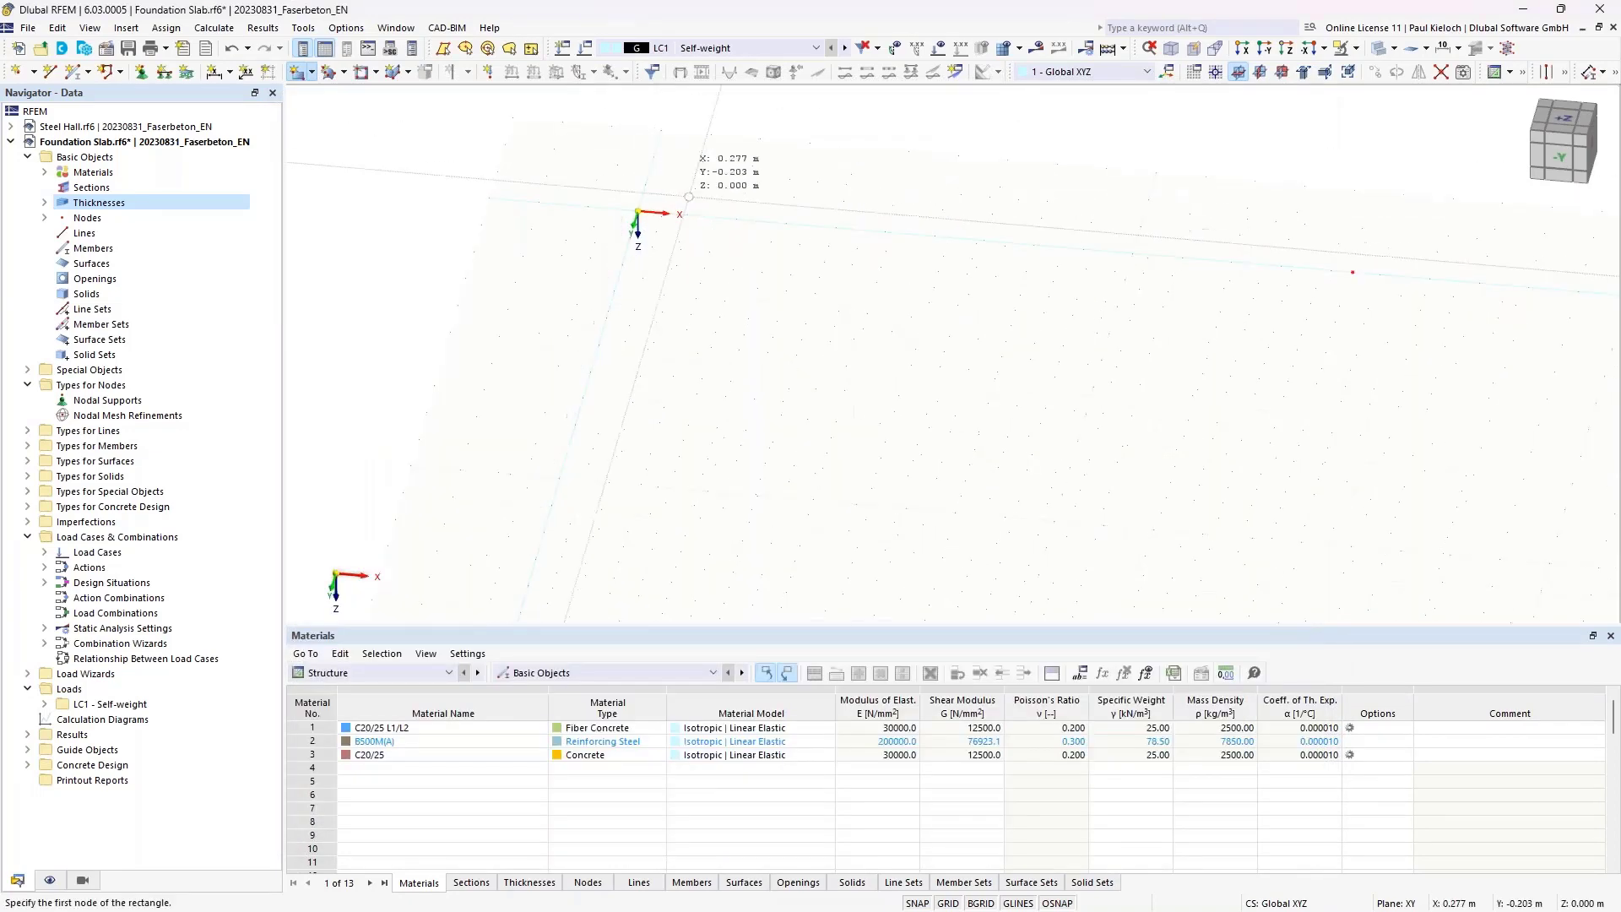
click(573, 185)
scroll(574, 190, down, 10)
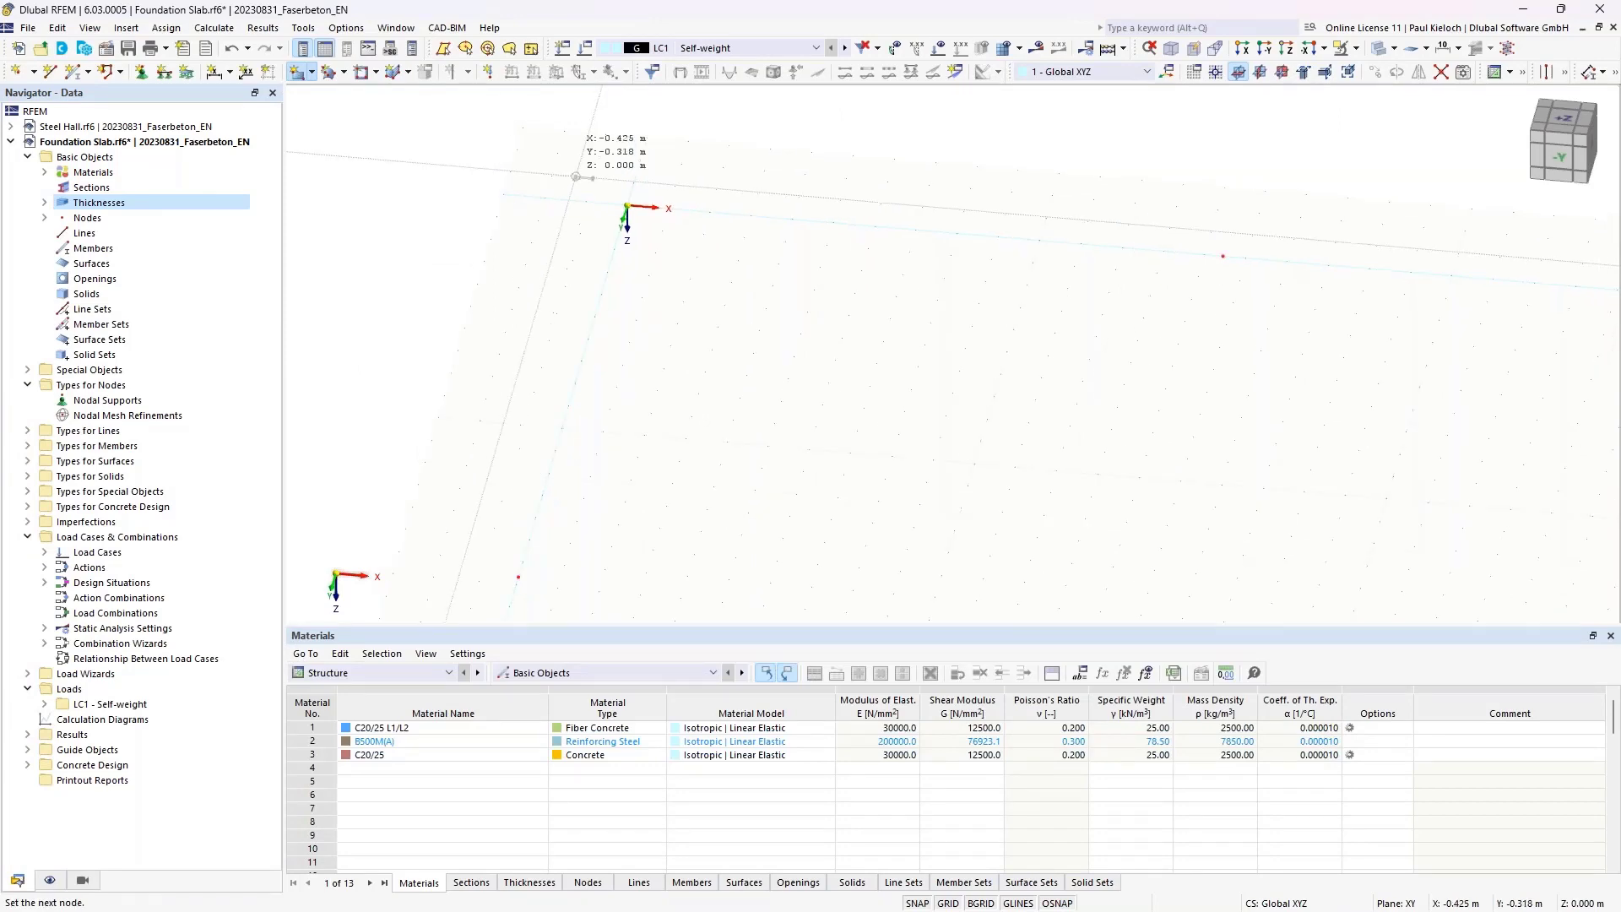
- Move the work plane origin to the corner node at X 13 m, Y 15 m while drawing the rectangle
middle_drag(946, 413, 800, 402)
scroll(848, 521, up, 5)
scroll(788, 427, up, 3)
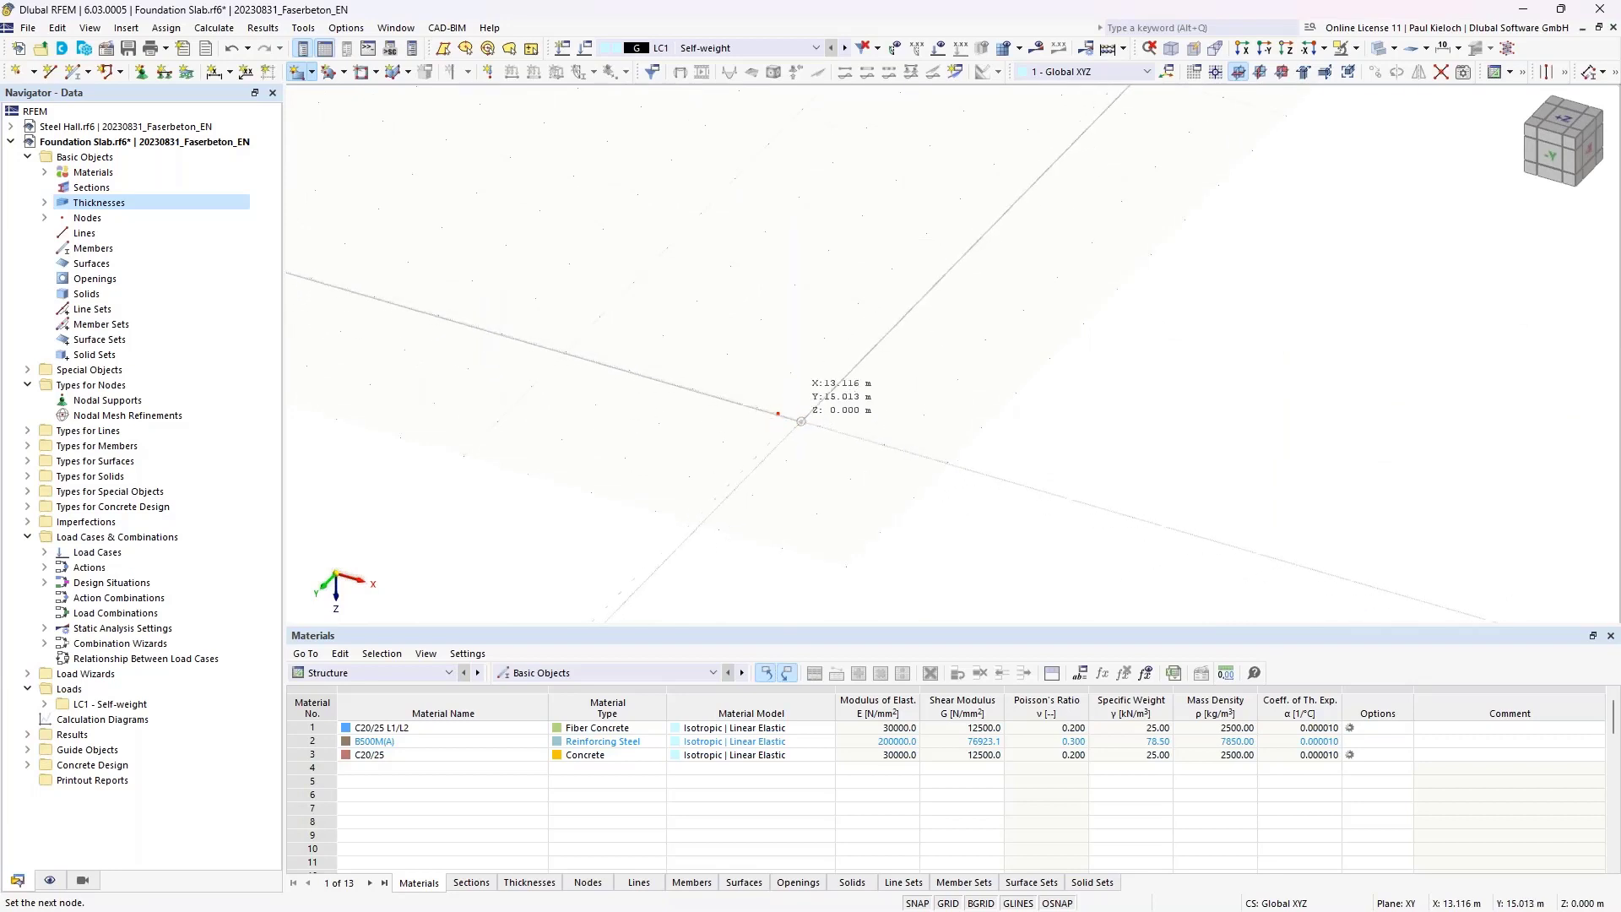
key(Escape)
click(1216, 71)
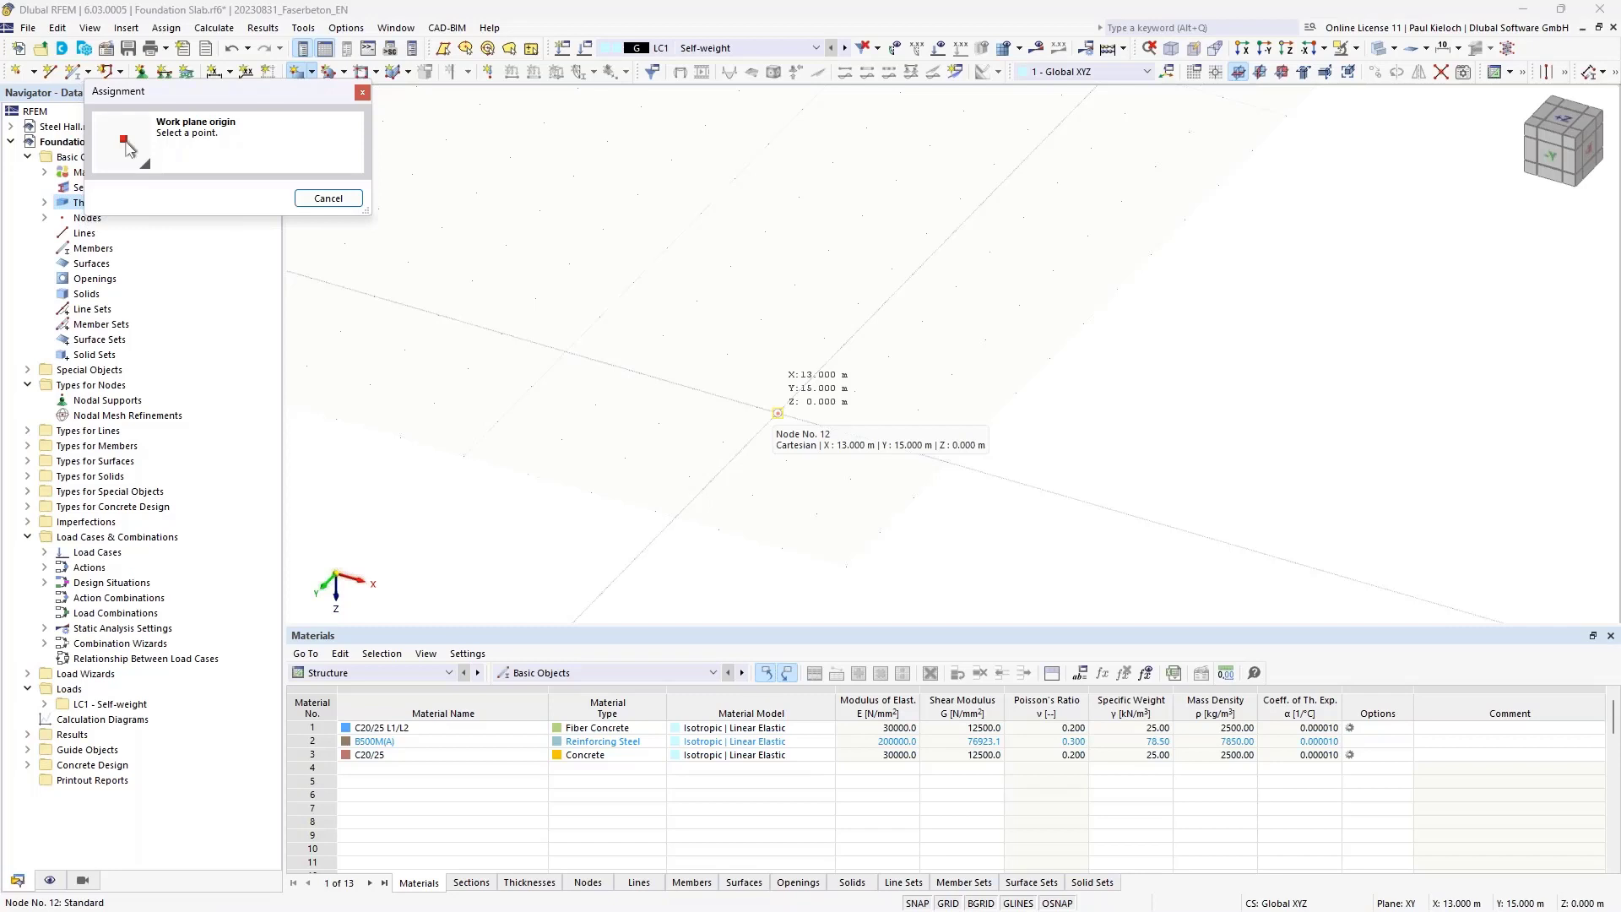
click(778, 412)
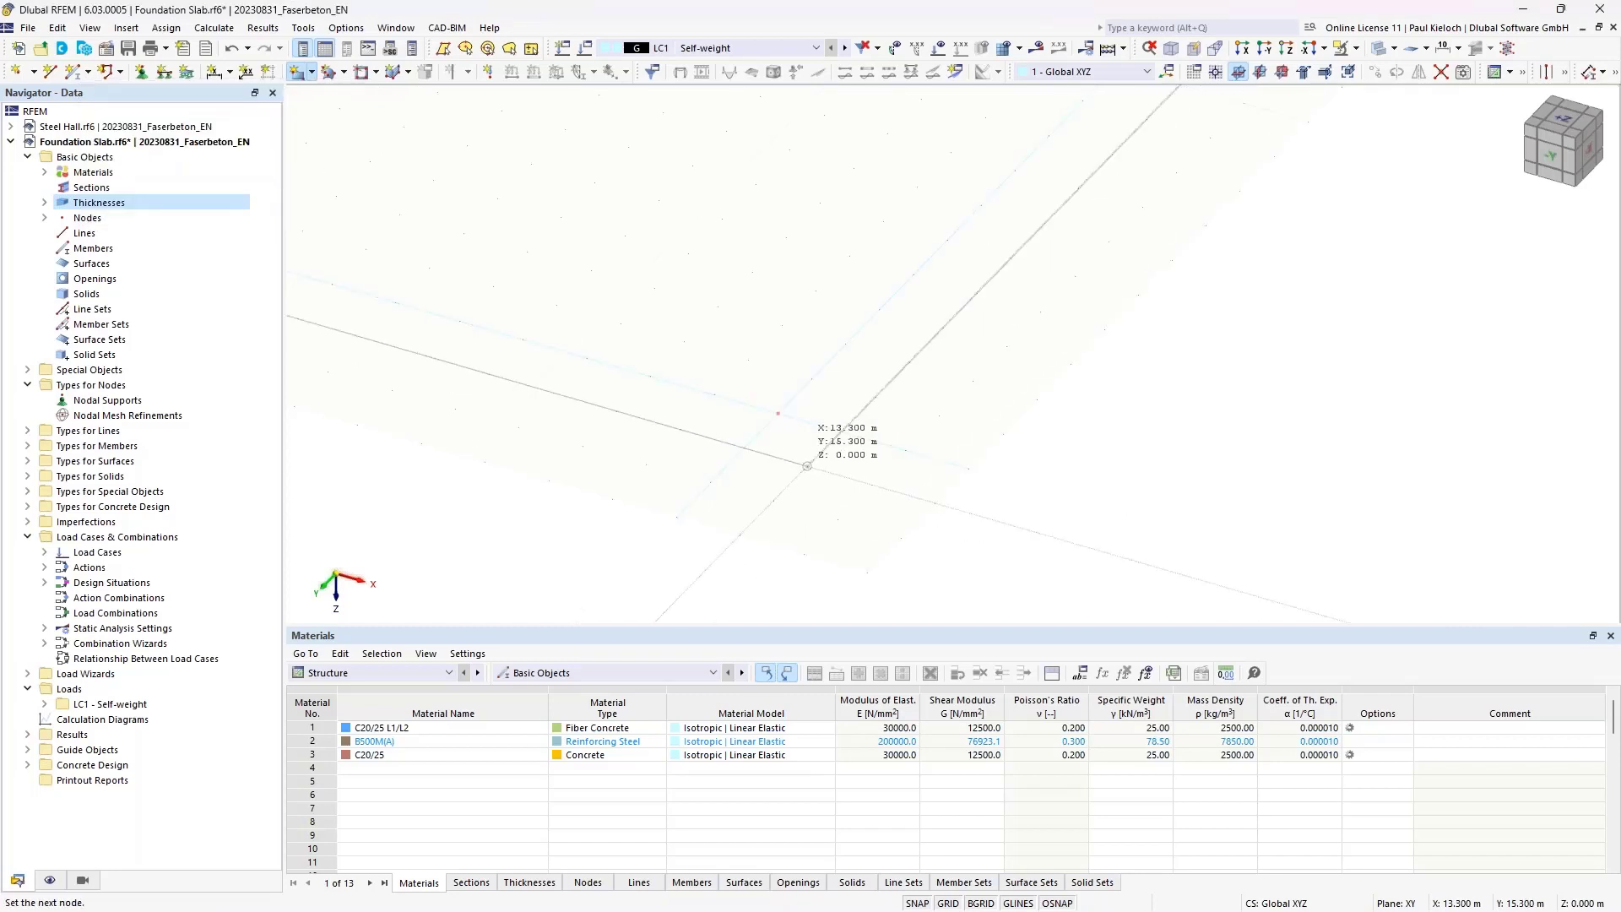
- Complete the rectangular slab surface with its opposite corner at X 13.3 m, Y 15.3 m, and end the surface command
click(807, 466)
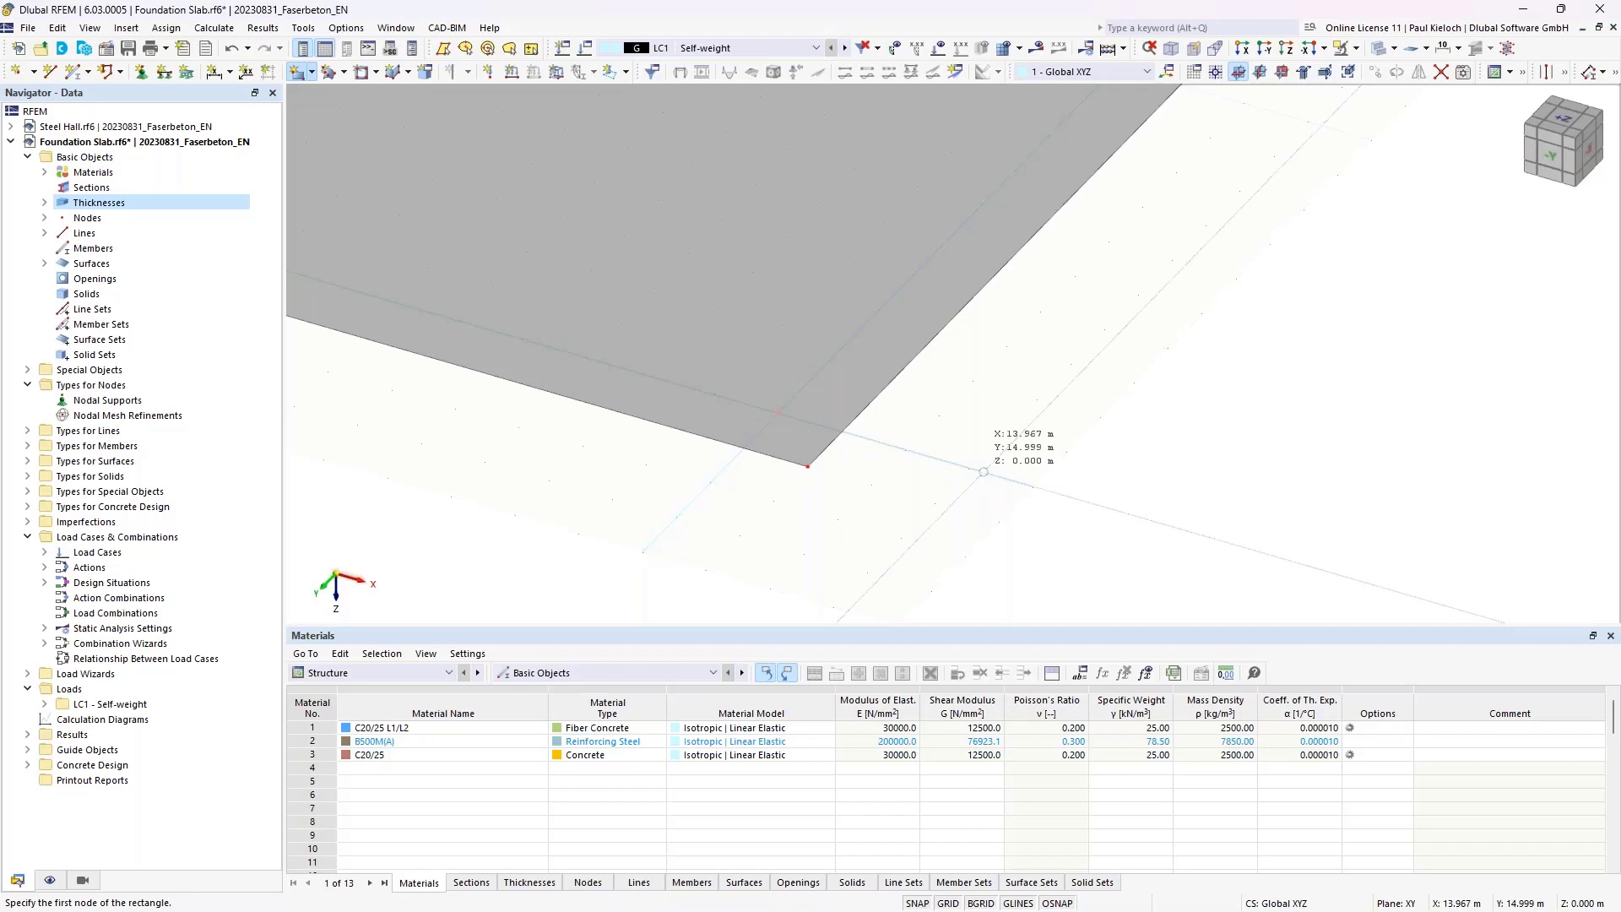
key(Escape)
scroll(984, 472, down, 10)
scroll(920, 329, up, 1)
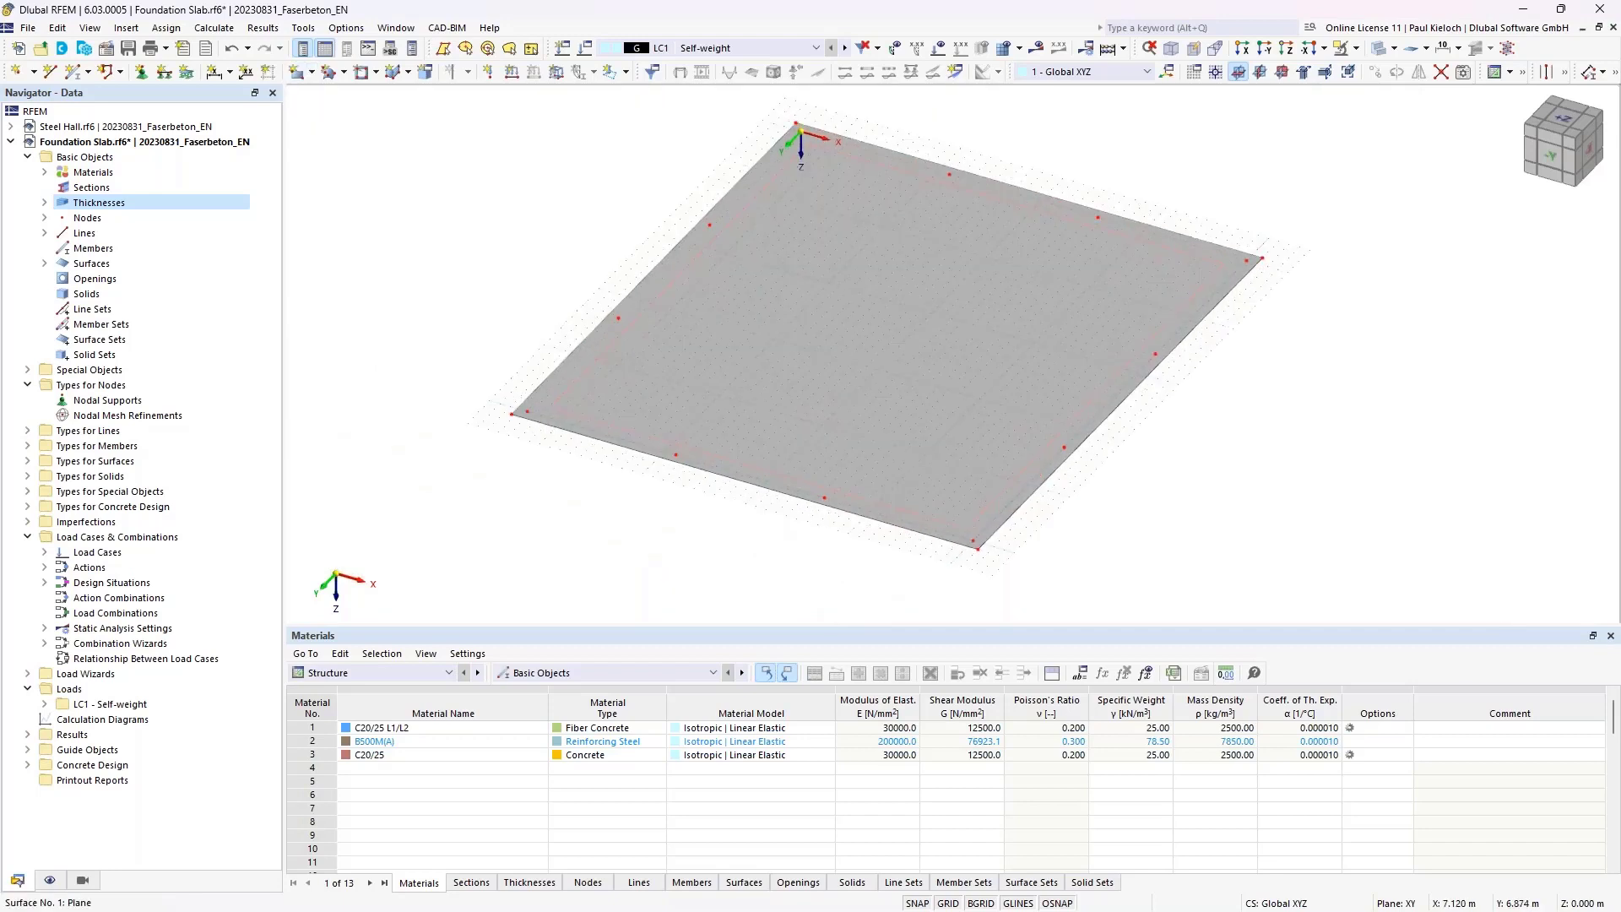
ctrl+middle_drag(920, 332, 1271, 448)
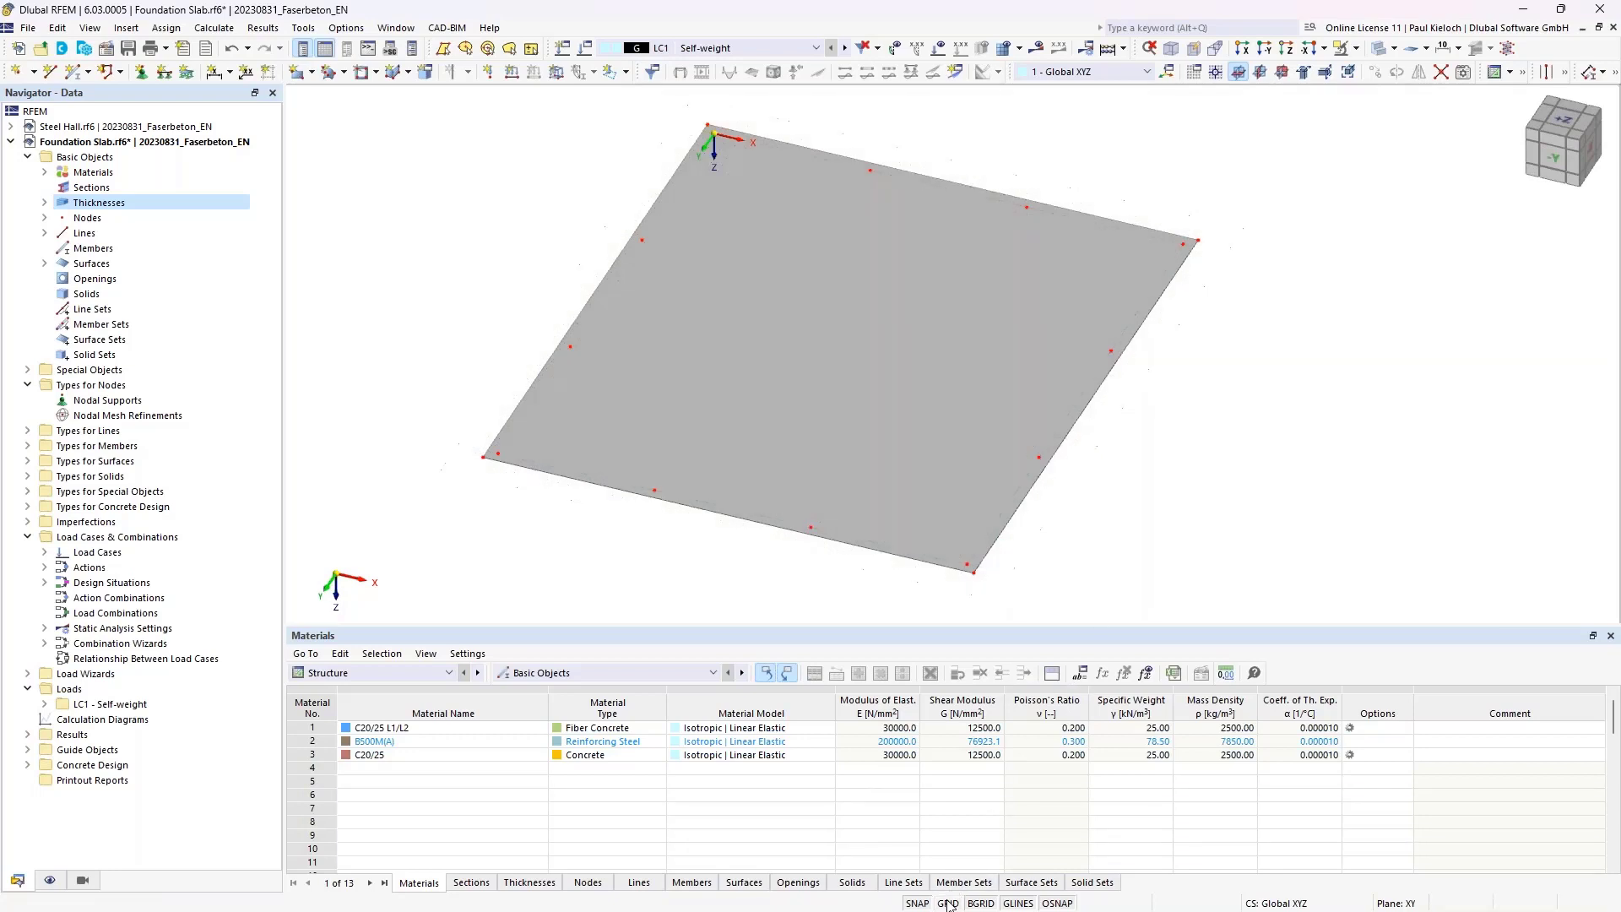
ctrl+middle_drag(1206, 533, 1213, 507)
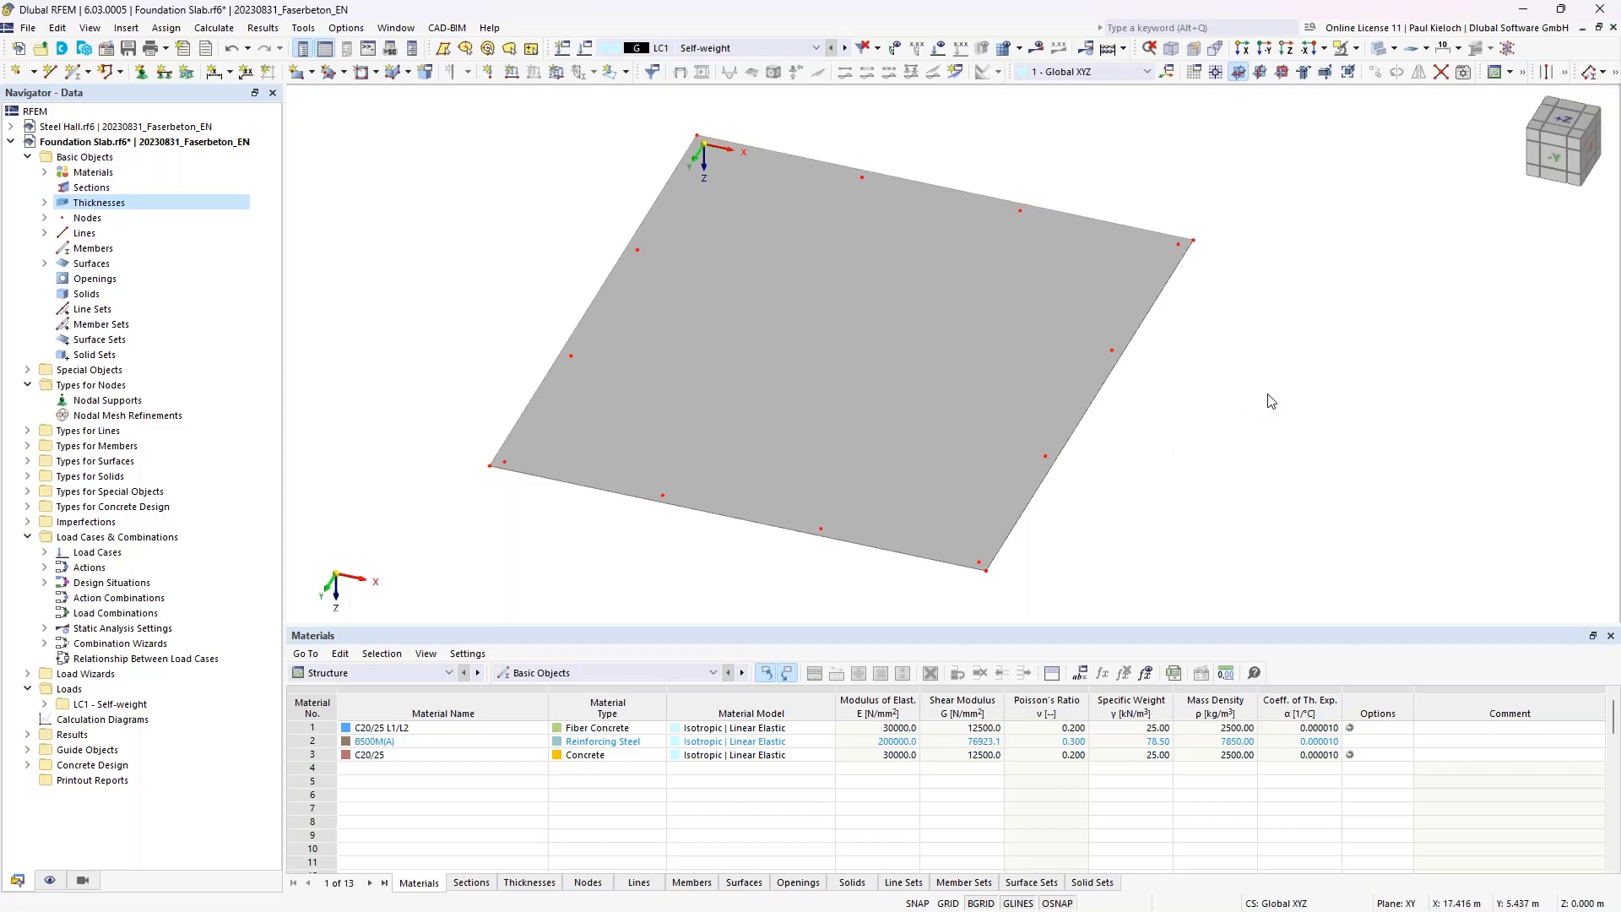
- Enable the support option for the slab surface and start defining a new surface support for it
double_click(886, 271)
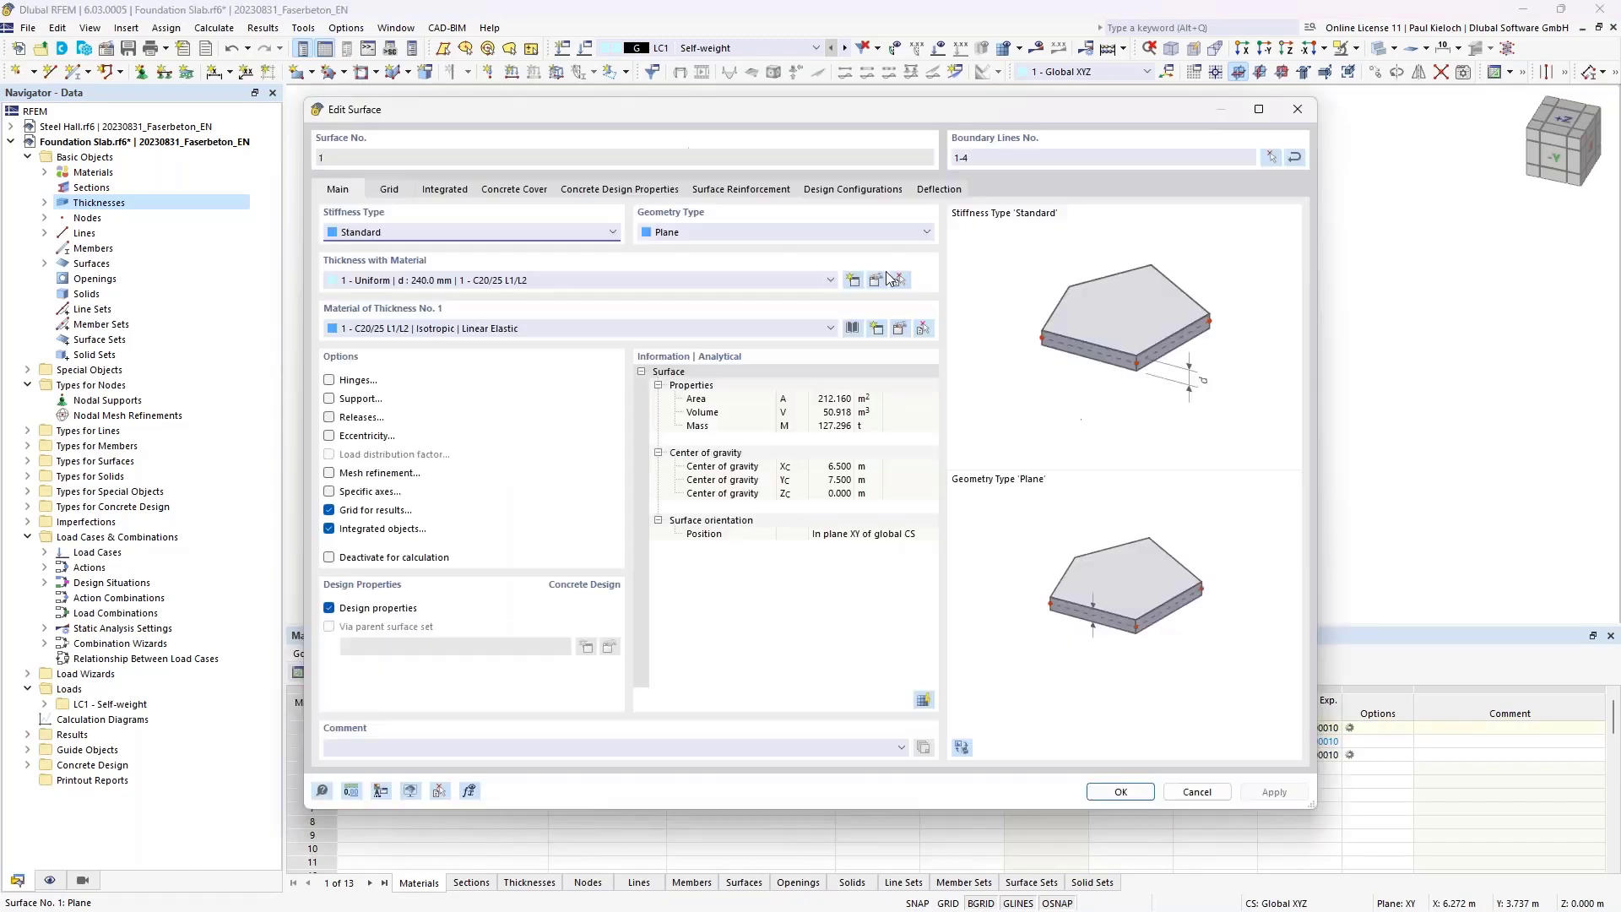
click(347, 399)
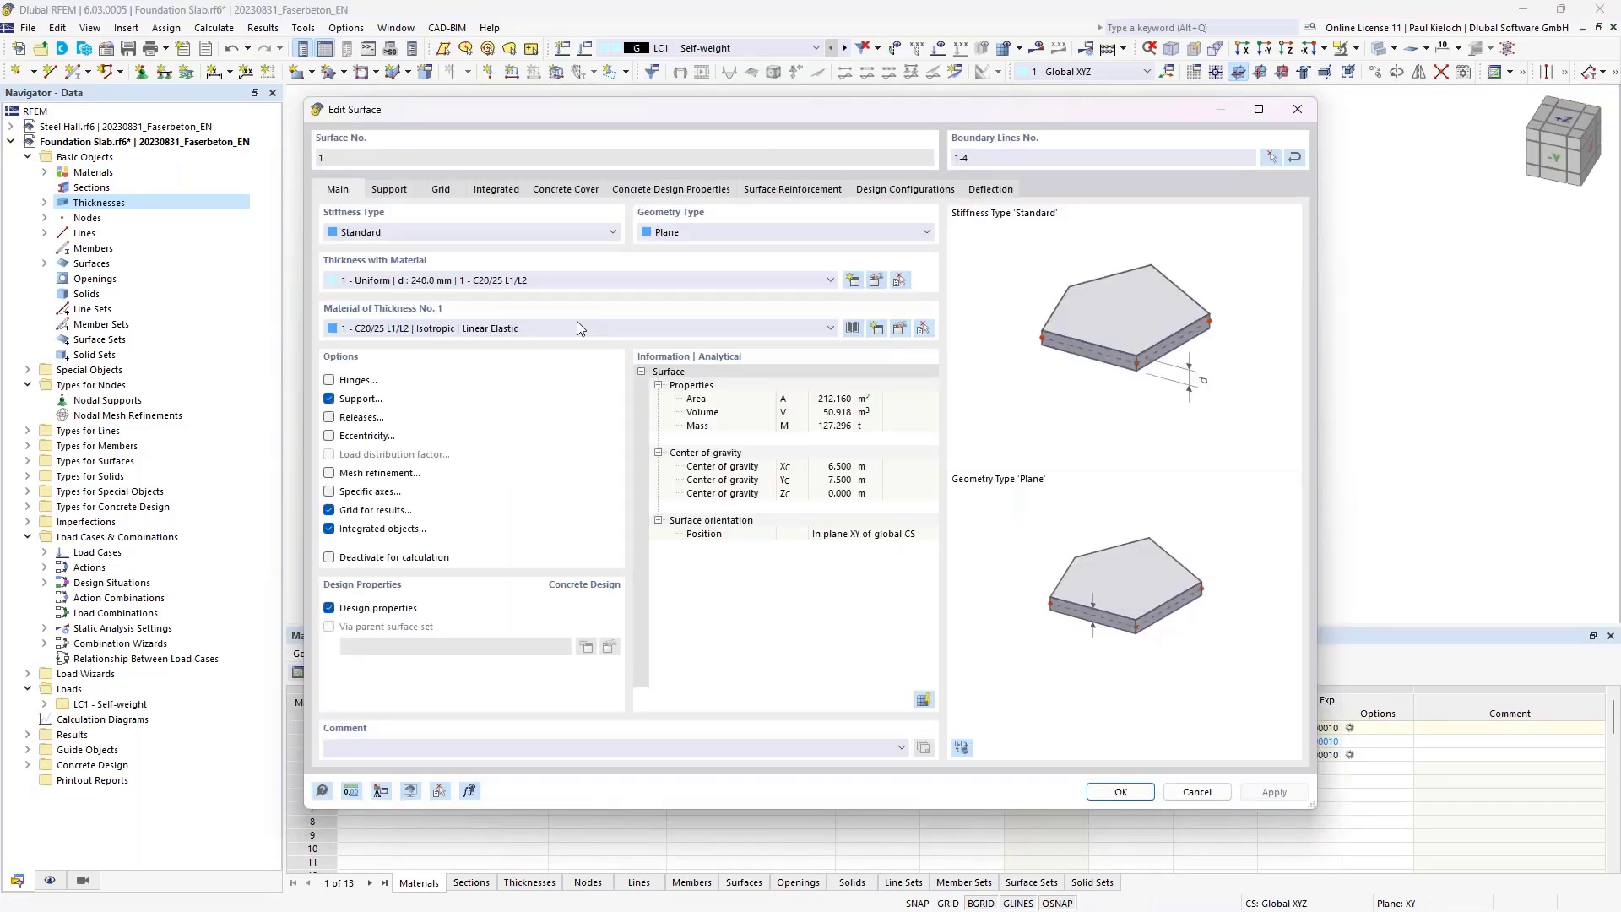
click(405, 198)
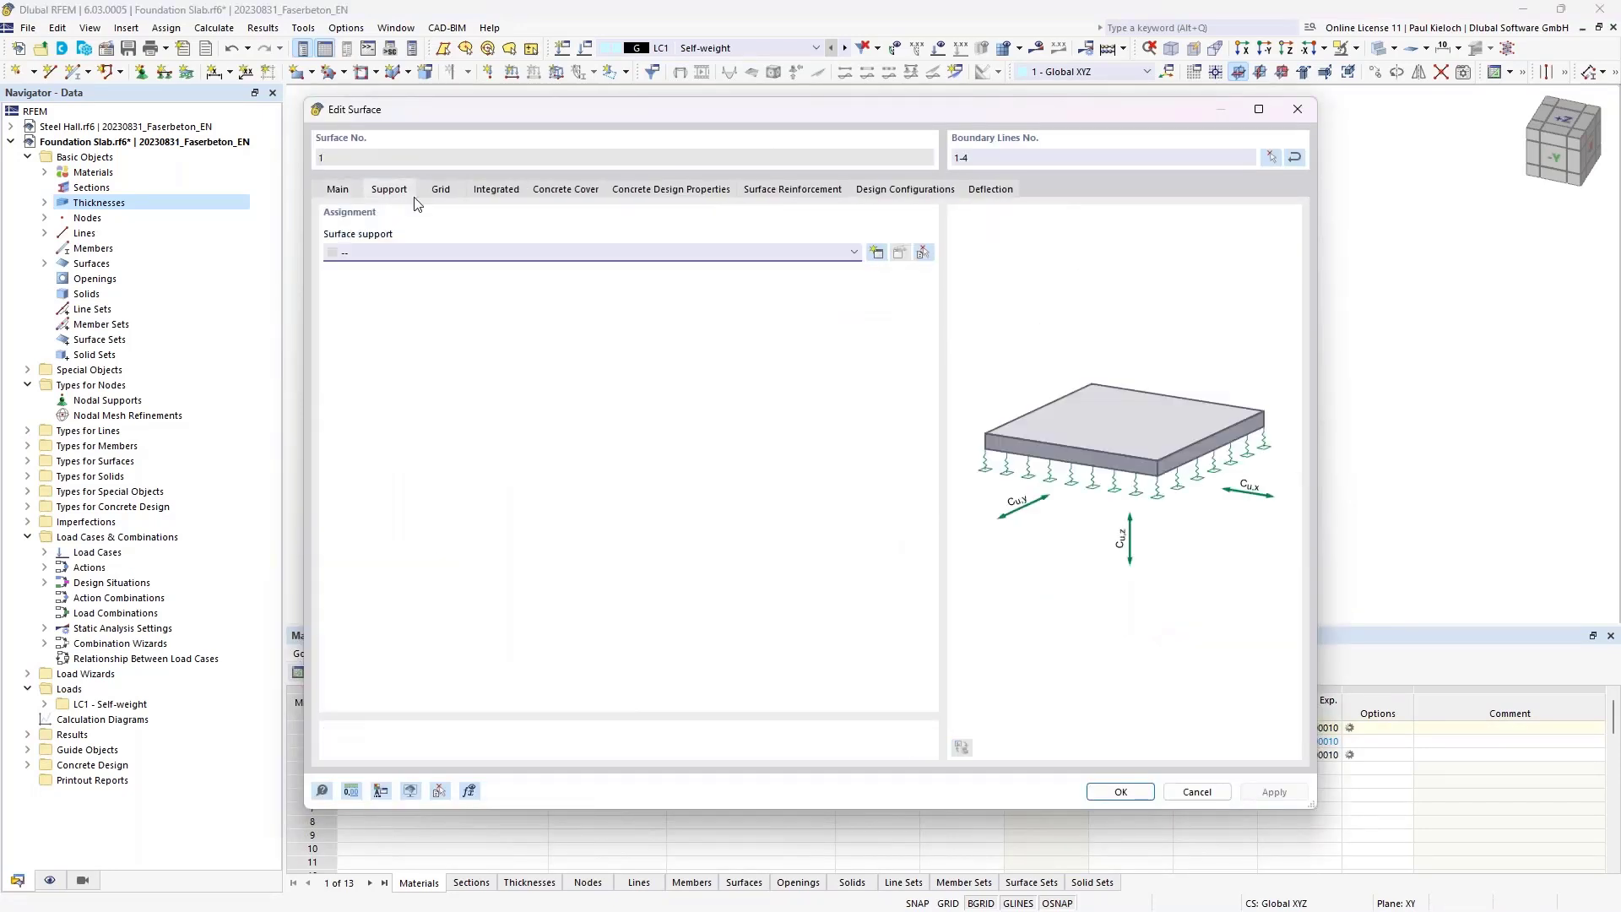
click(877, 253)
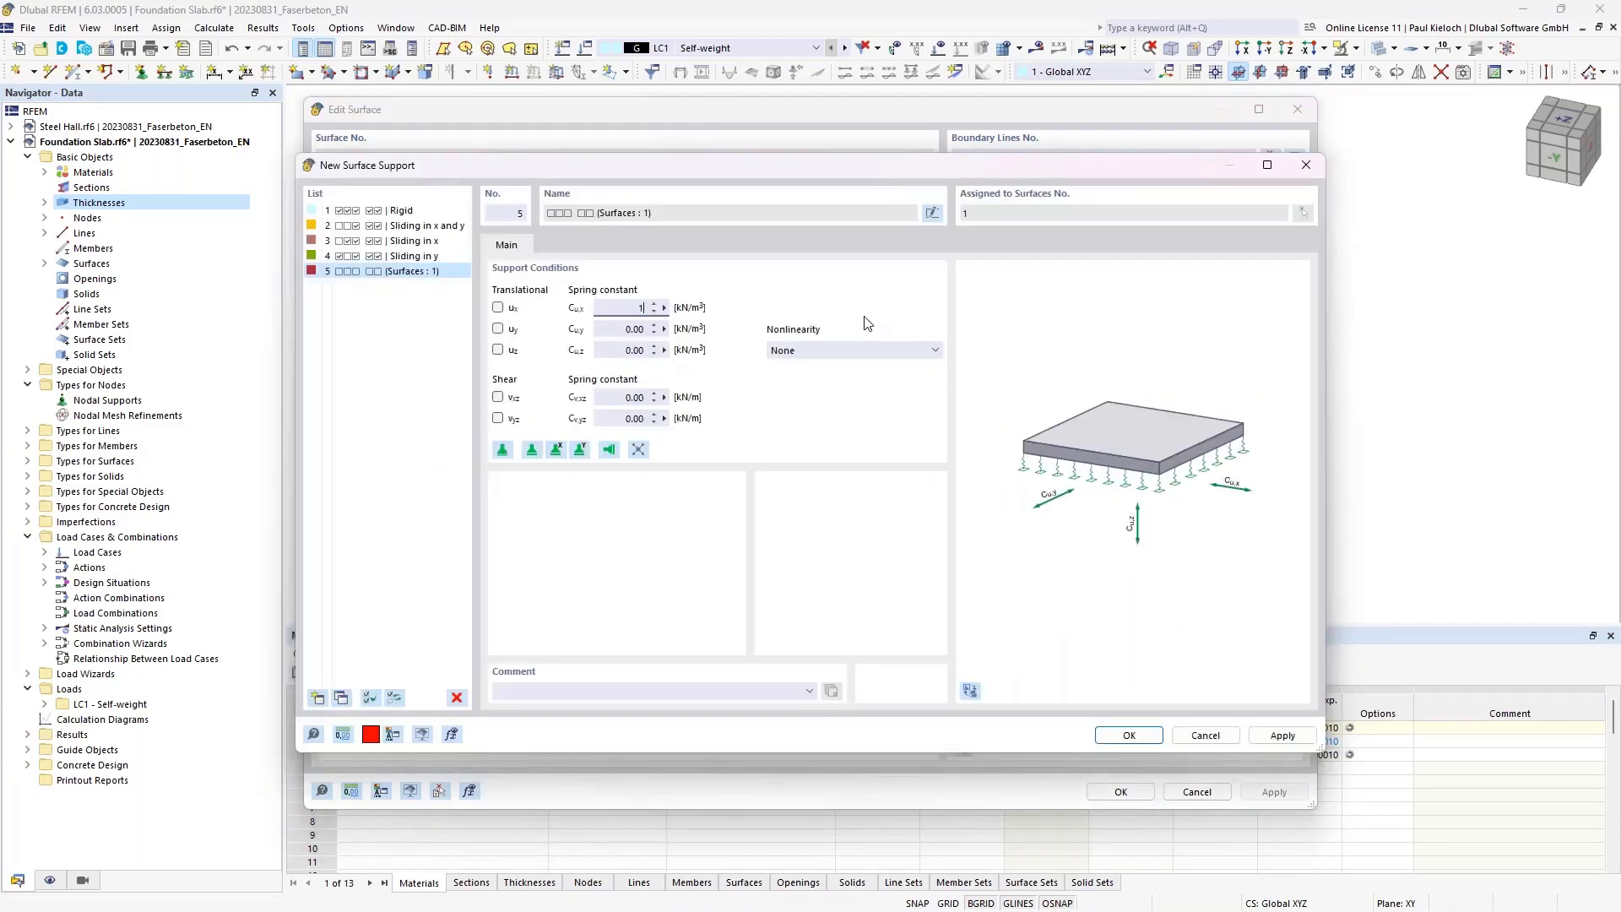
- Set the support's translational spring constants to 1000 kN/m³ in x and y and 25000 kN/m³ in z
key(Tab)
key(Tab)
key(Tab)
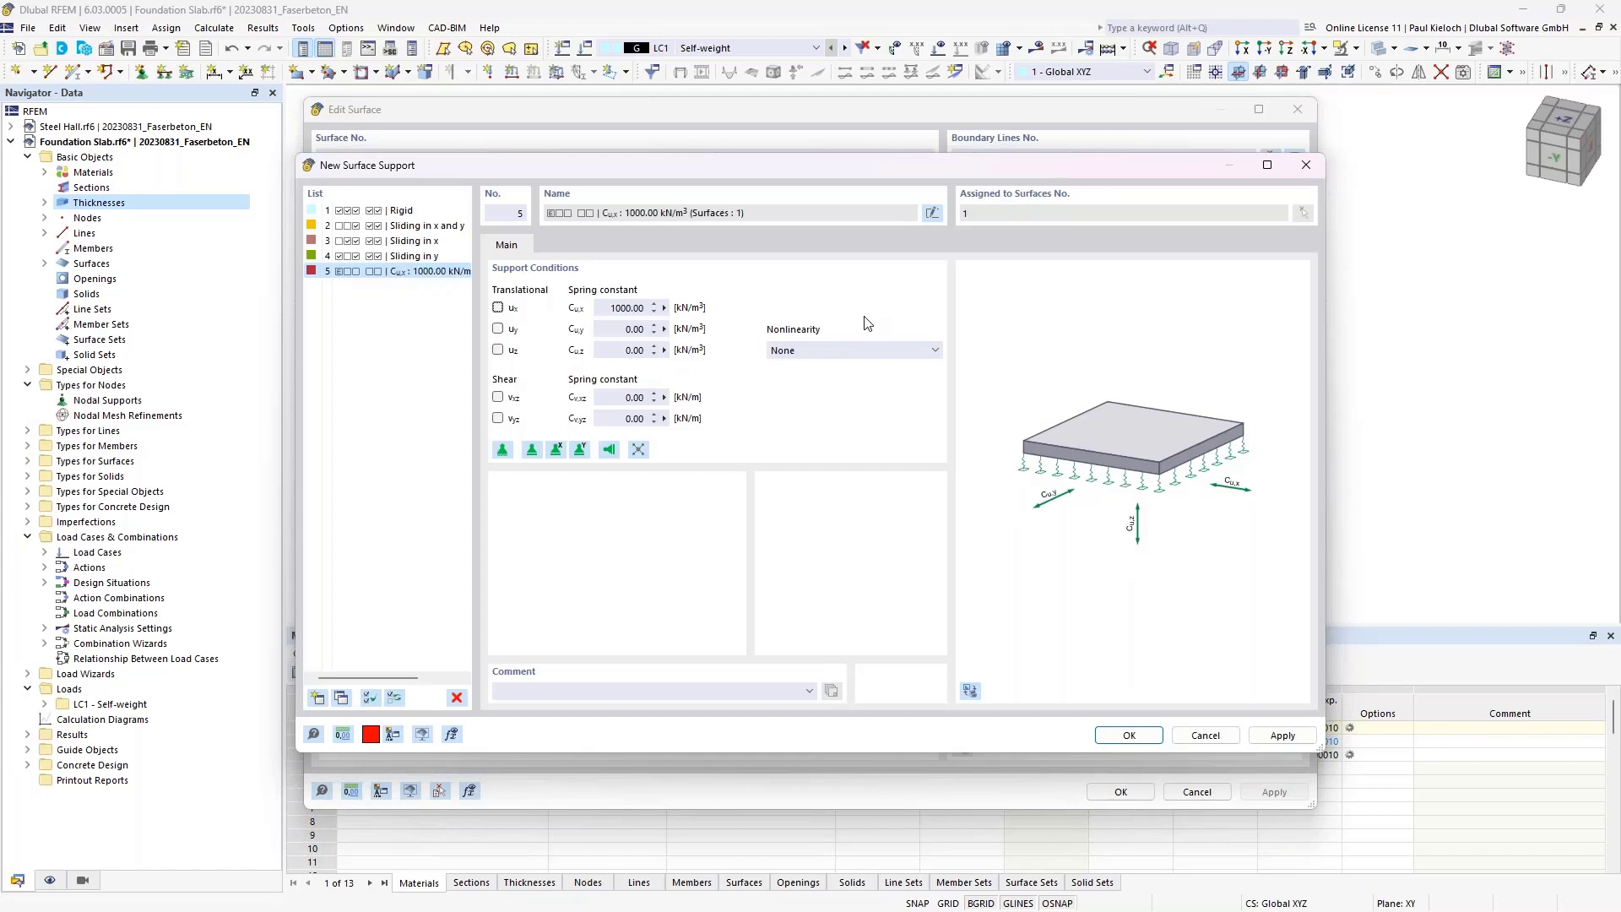
key(Tab)
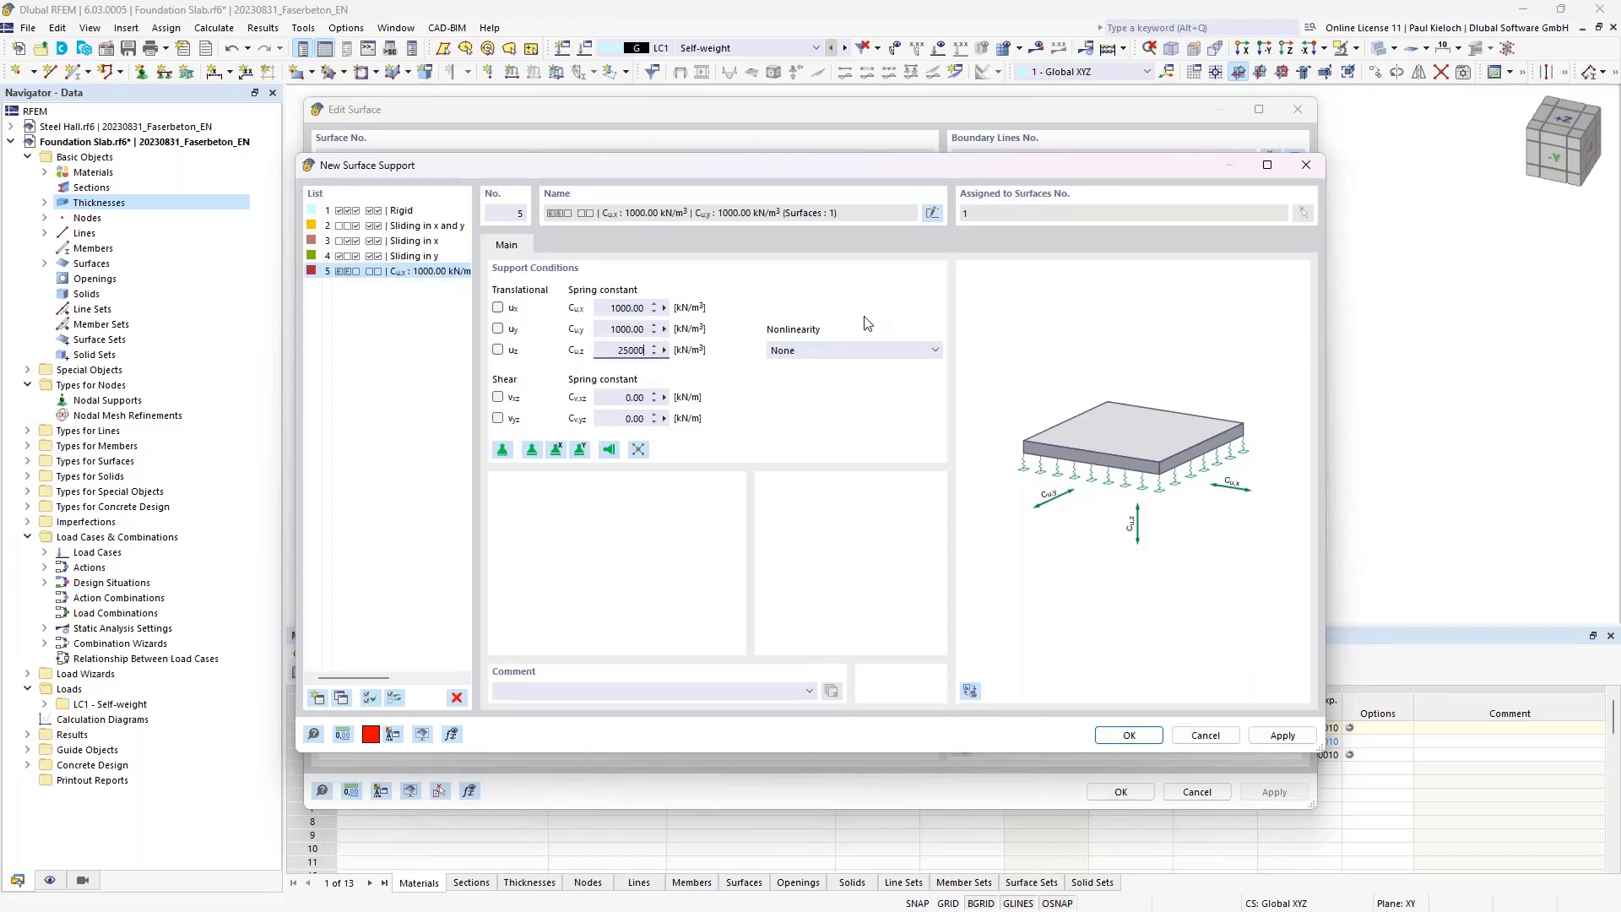
key(Tab)
- Set both shear spring constants of the surface support to 2500 kN/m and confirm the support
key(Tab)
key(Tab)
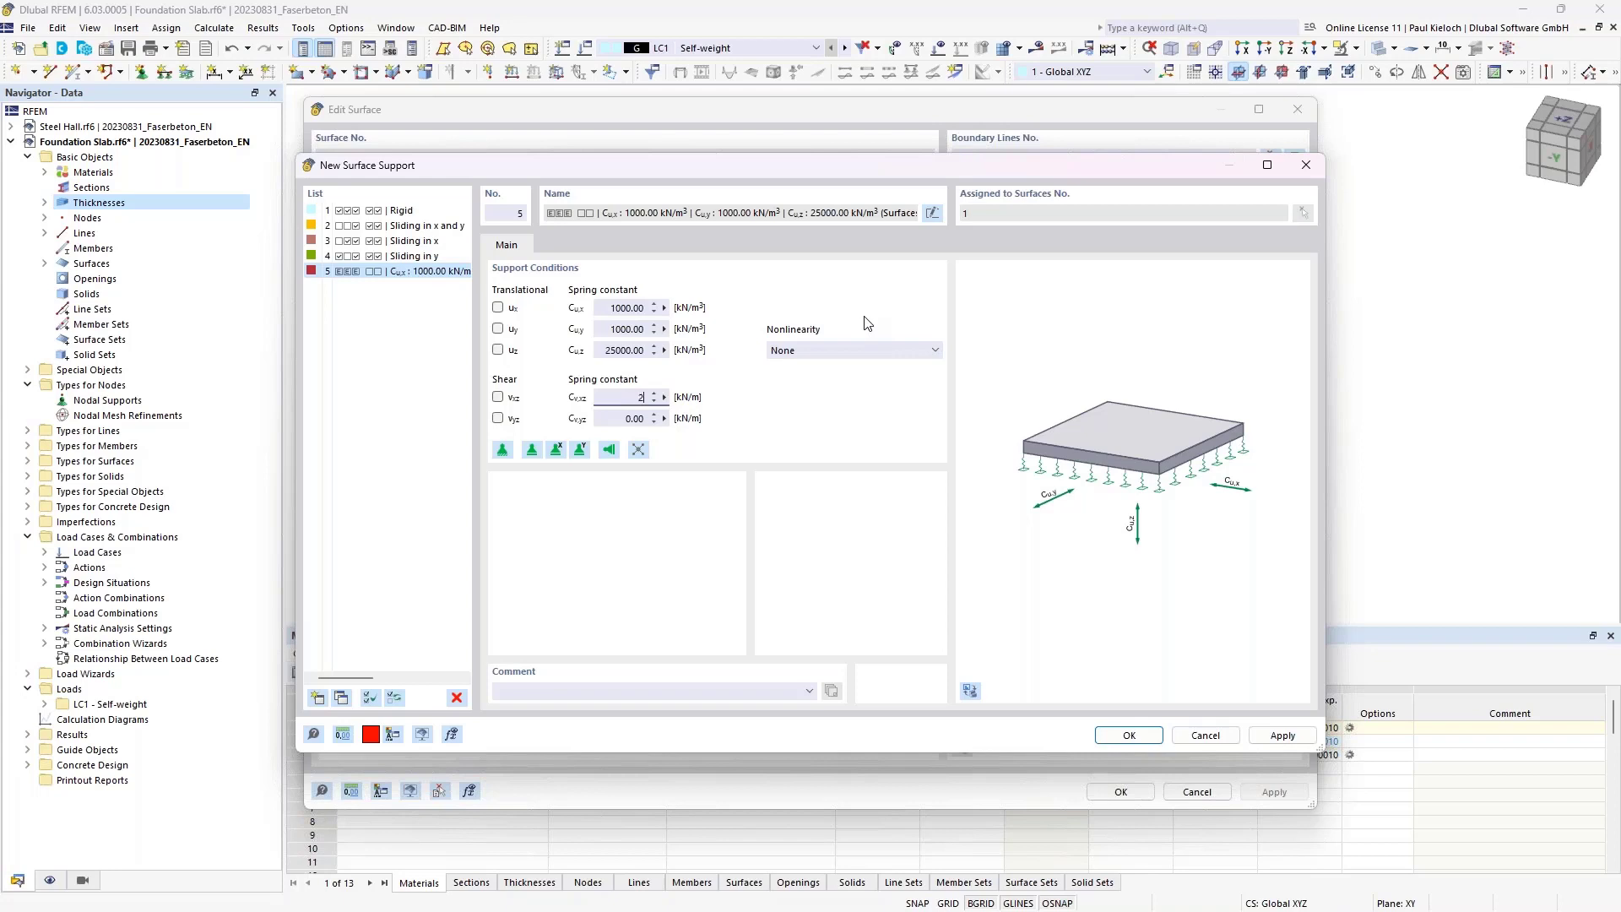
key(Tab)
key(Tab)
text(2500)
key(Tab)
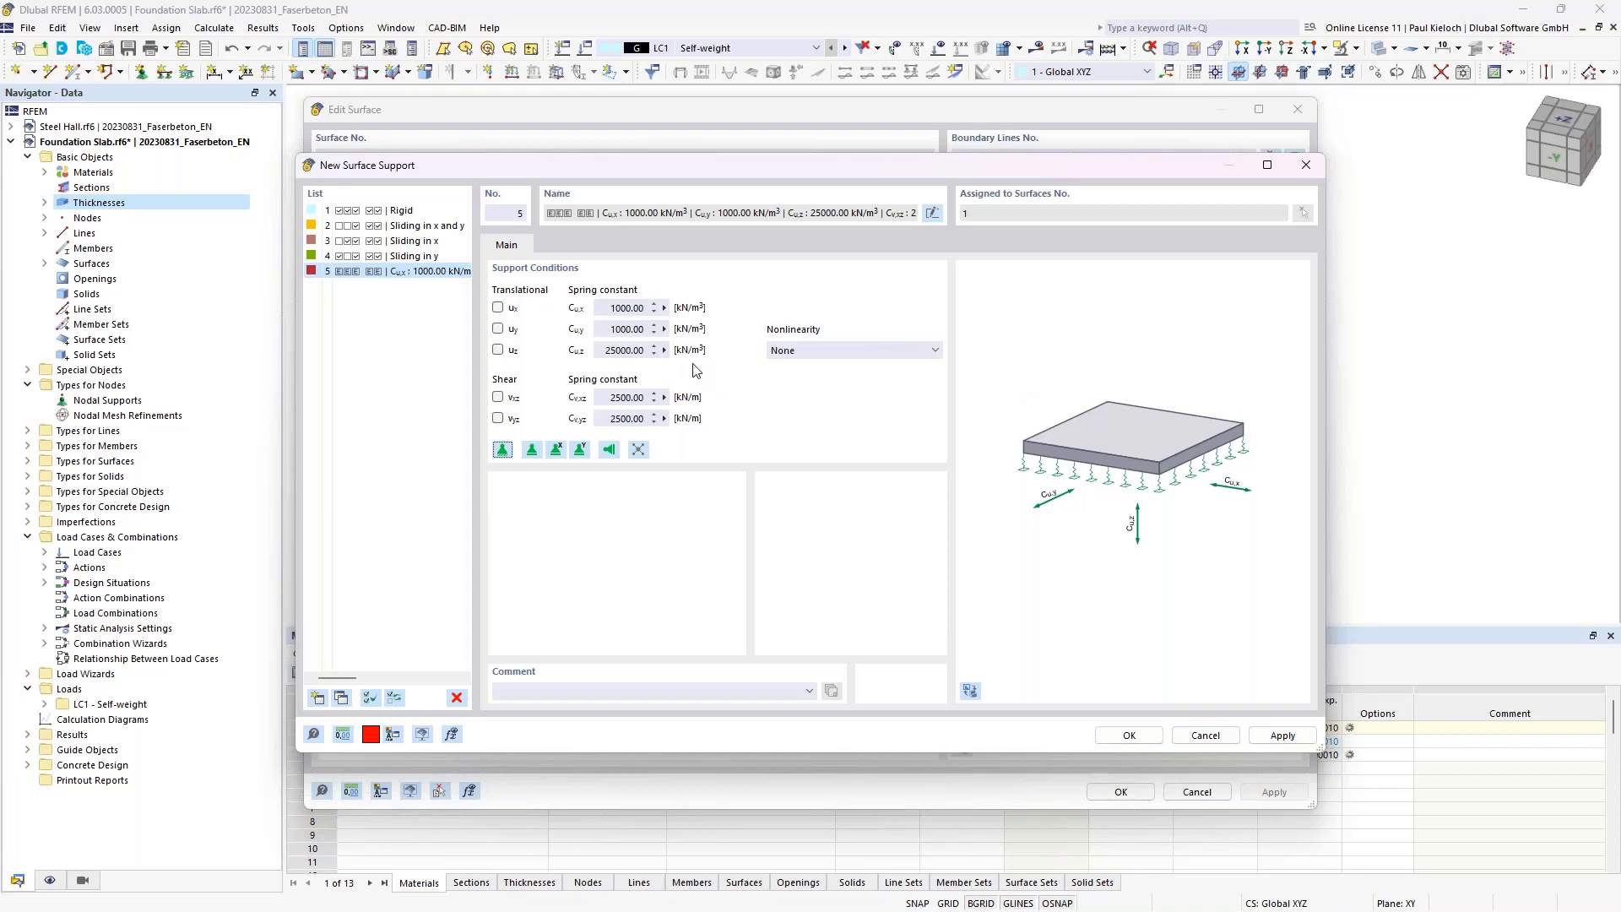
click(1130, 736)
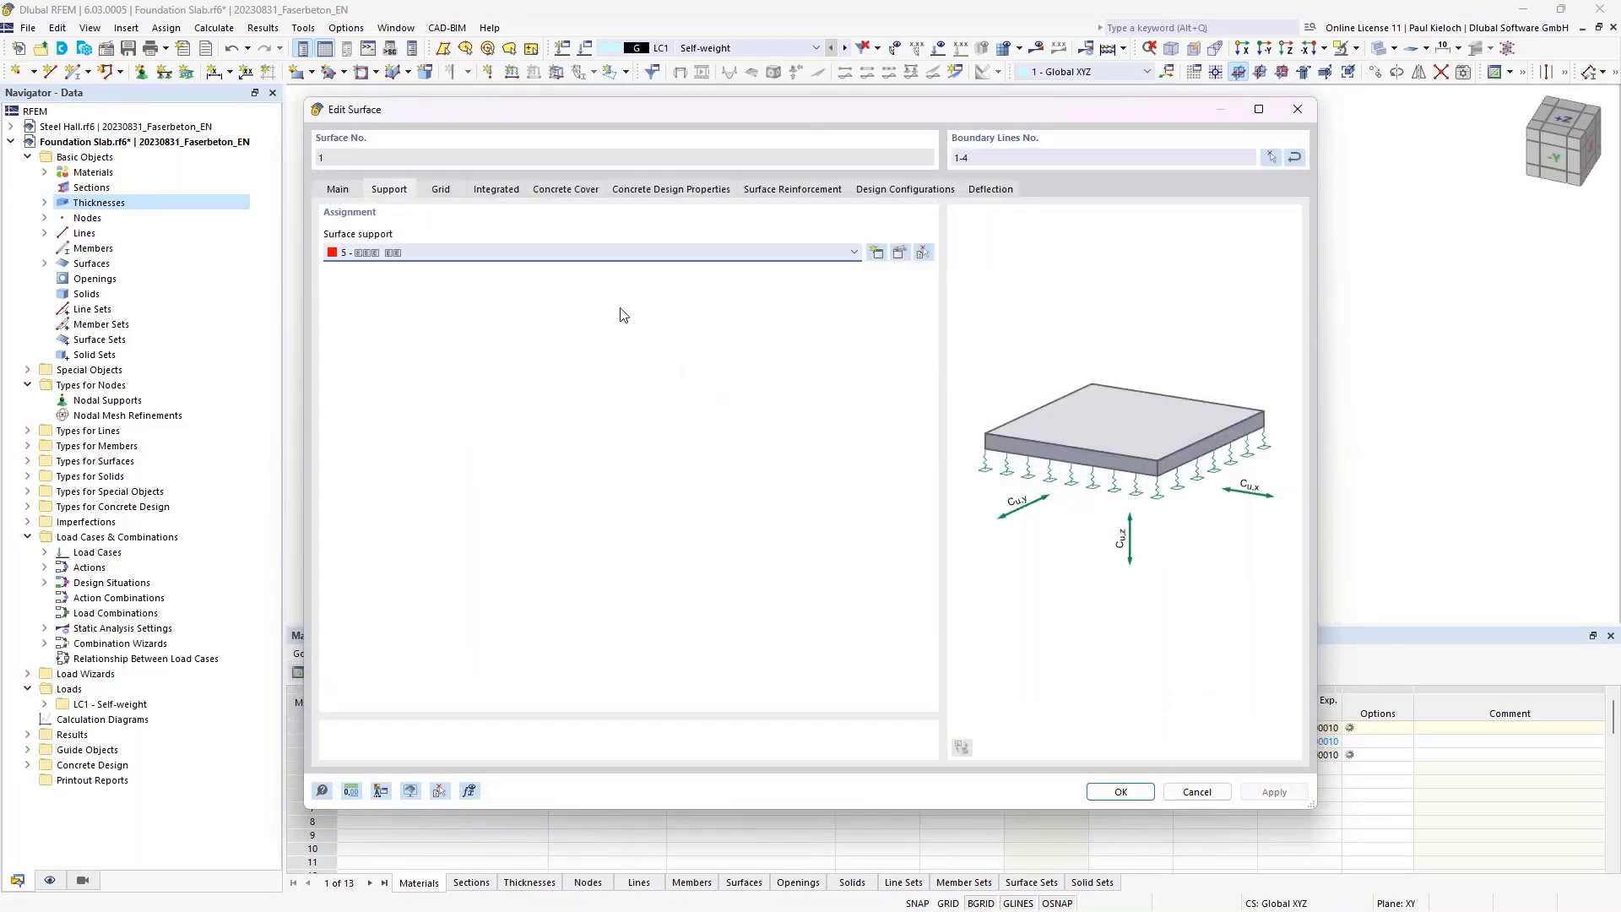
- Set the carbonation exposure class of the slab's top-side concrete durability to XC3 – Moderate humidity and confirm it
click(441, 190)
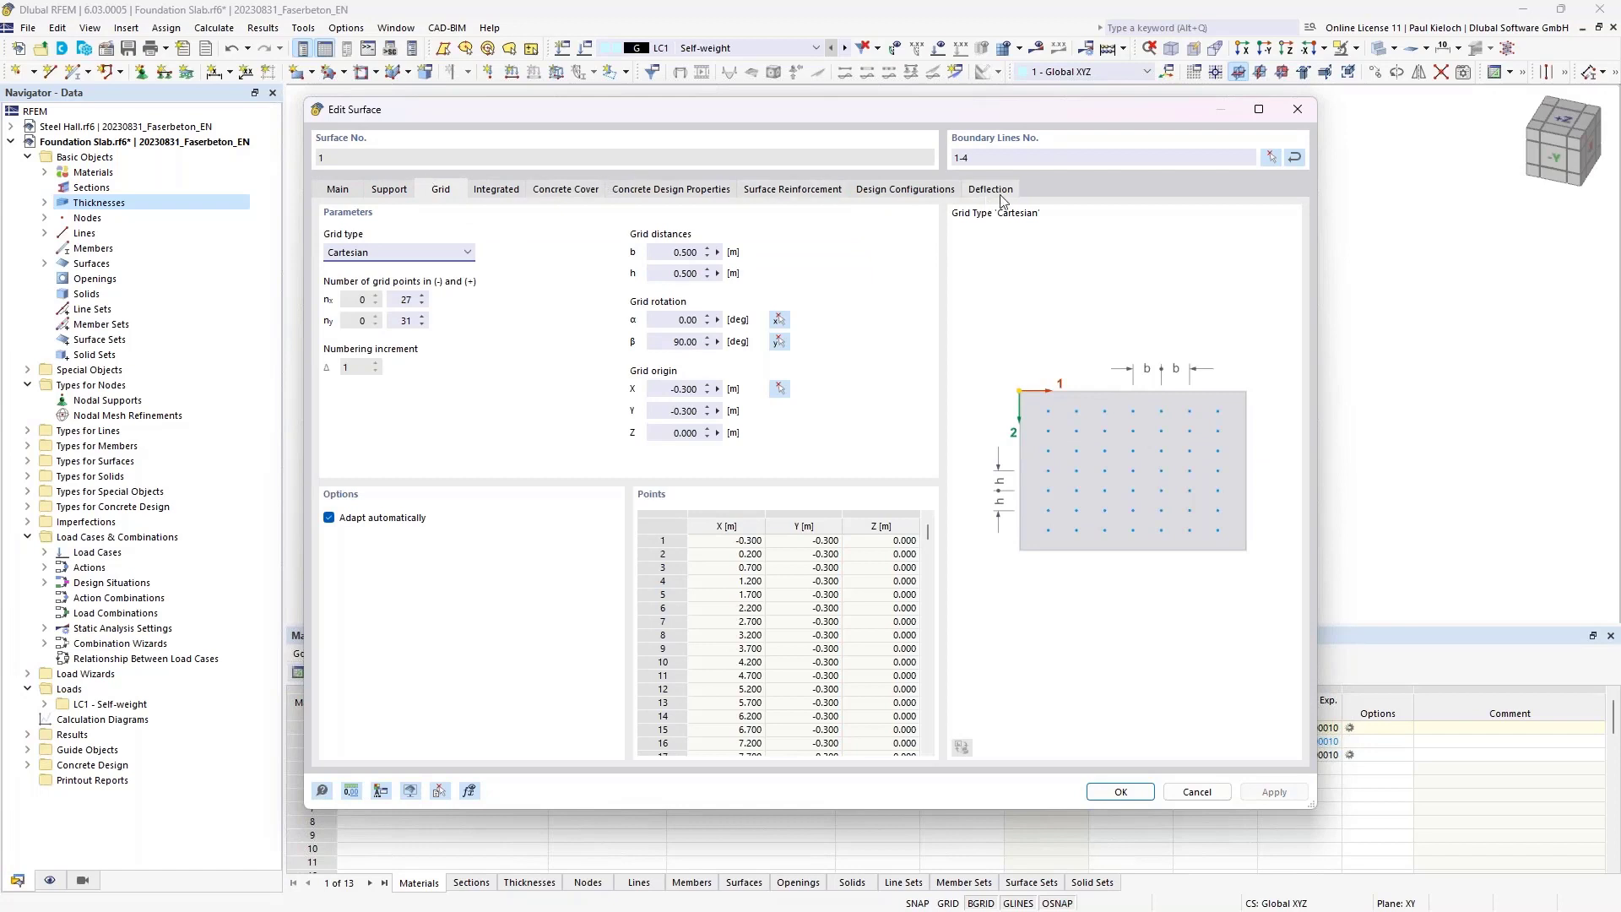
click(508, 193)
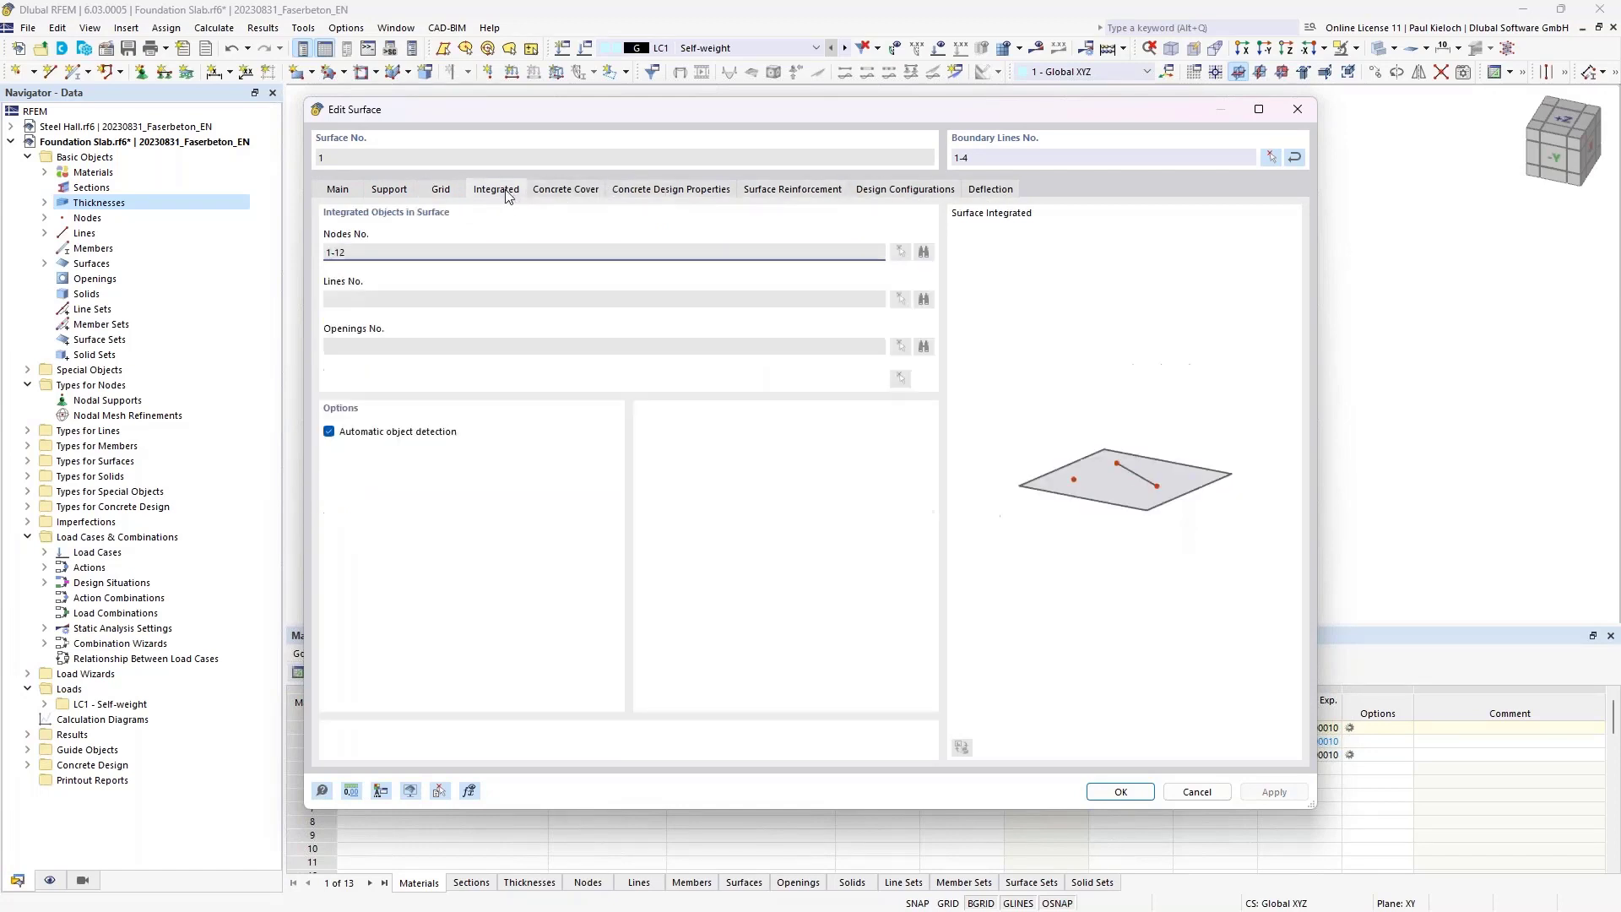
click(557, 192)
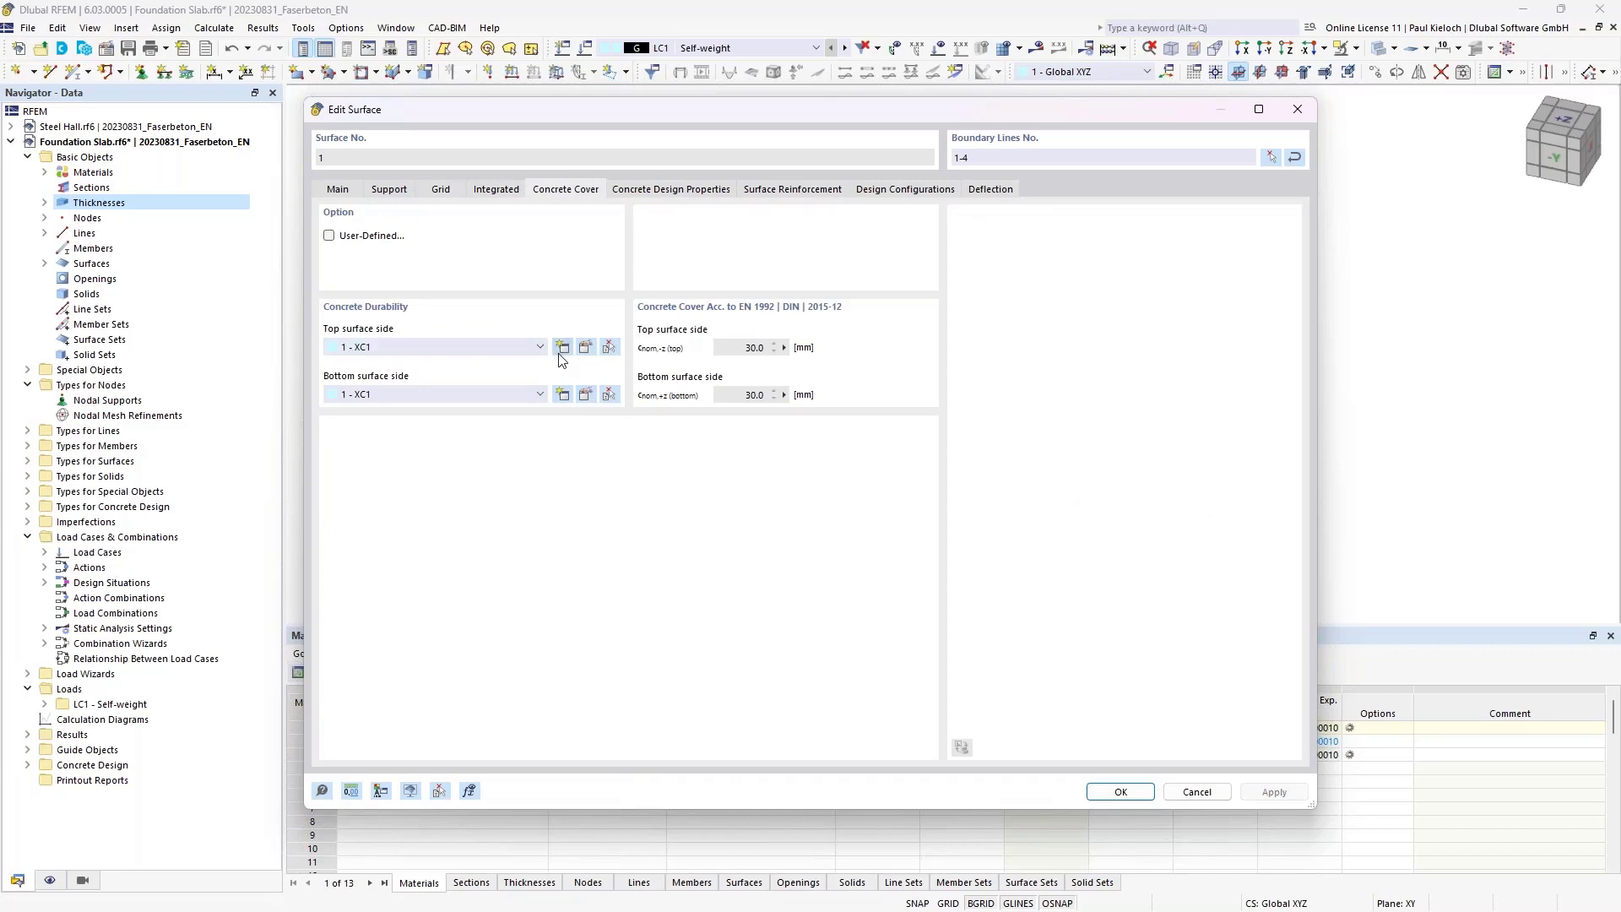
click(590, 346)
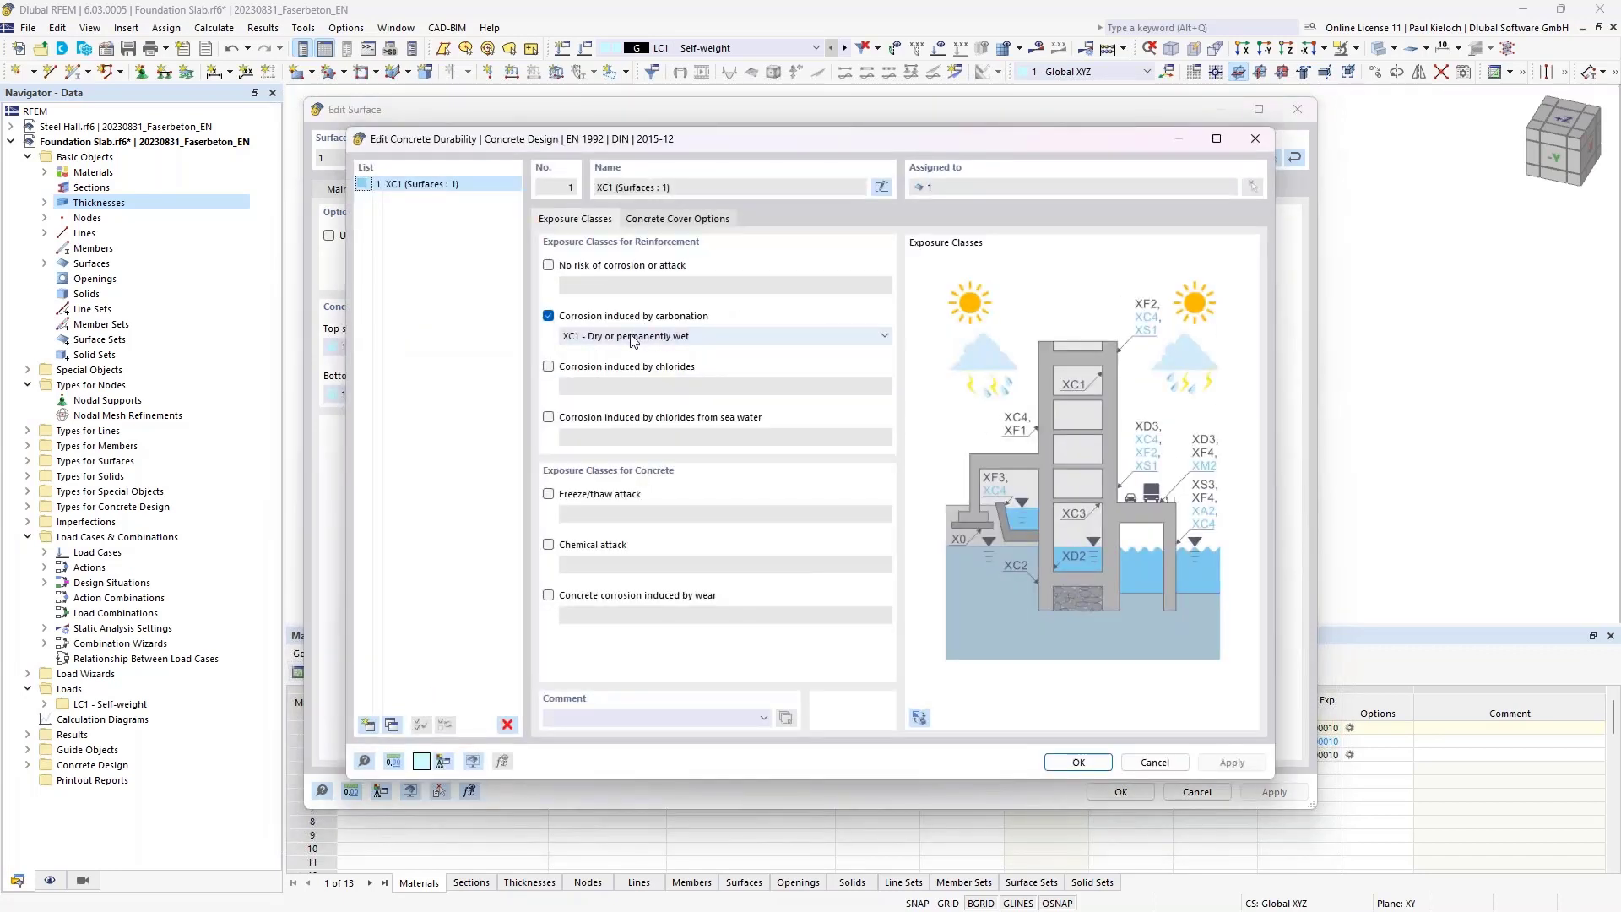
click(634, 337)
click(625, 378)
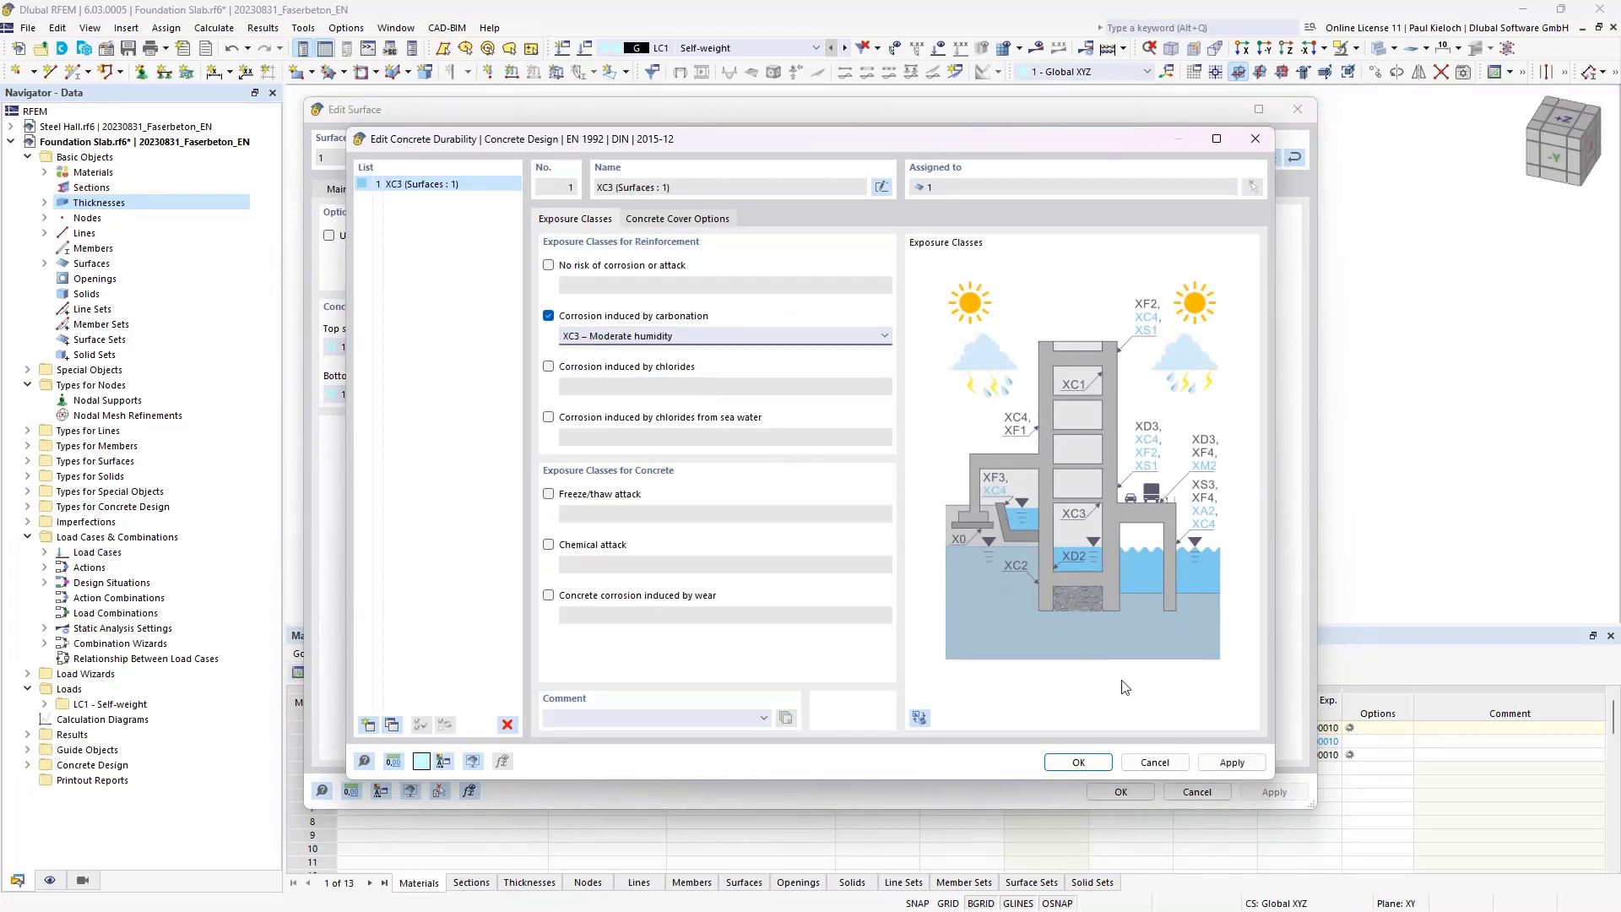
click(1216, 763)
click(1093, 762)
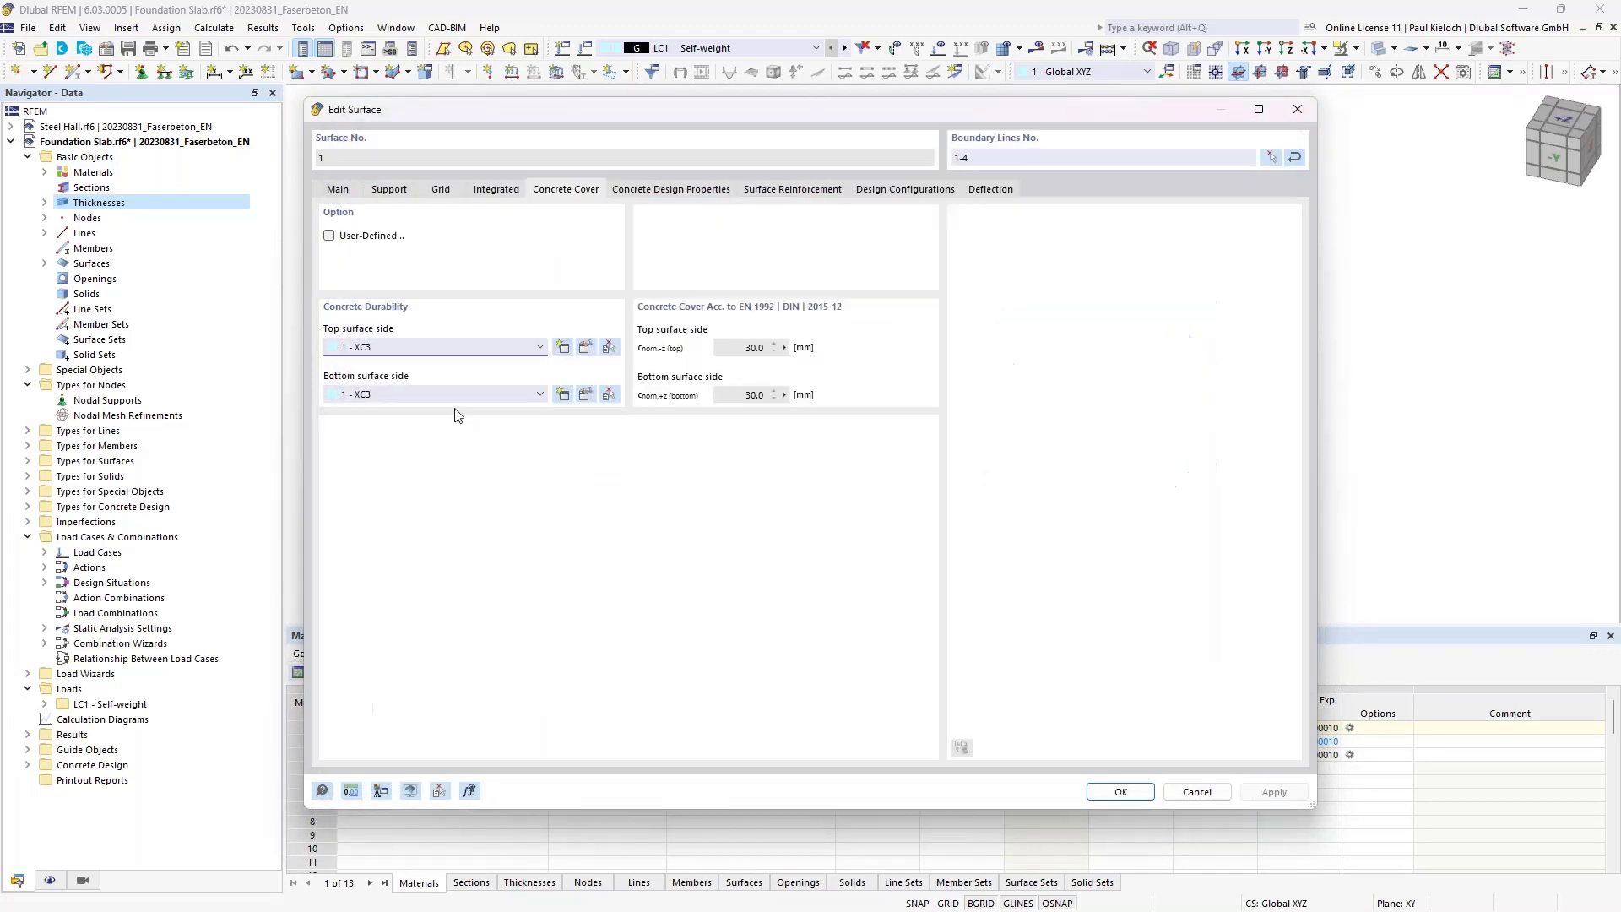
- Create a separate concrete durability for the slab's bottom side with exposure class XC2 – Wet, rarely dry, and apply it
click(563, 395)
click(624, 338)
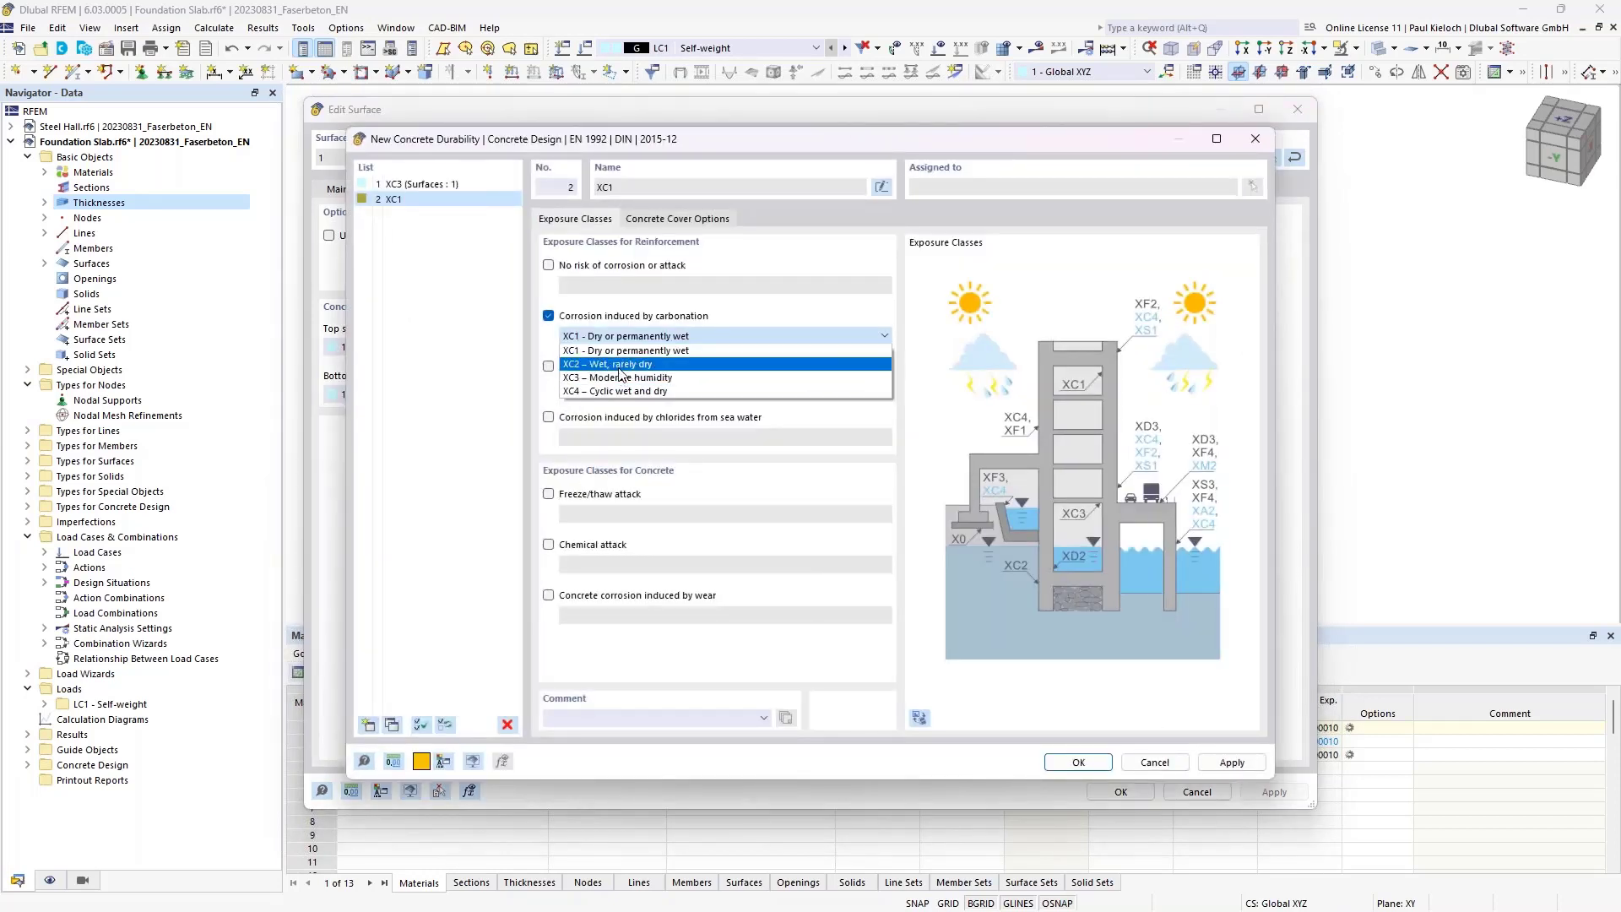
click(625, 364)
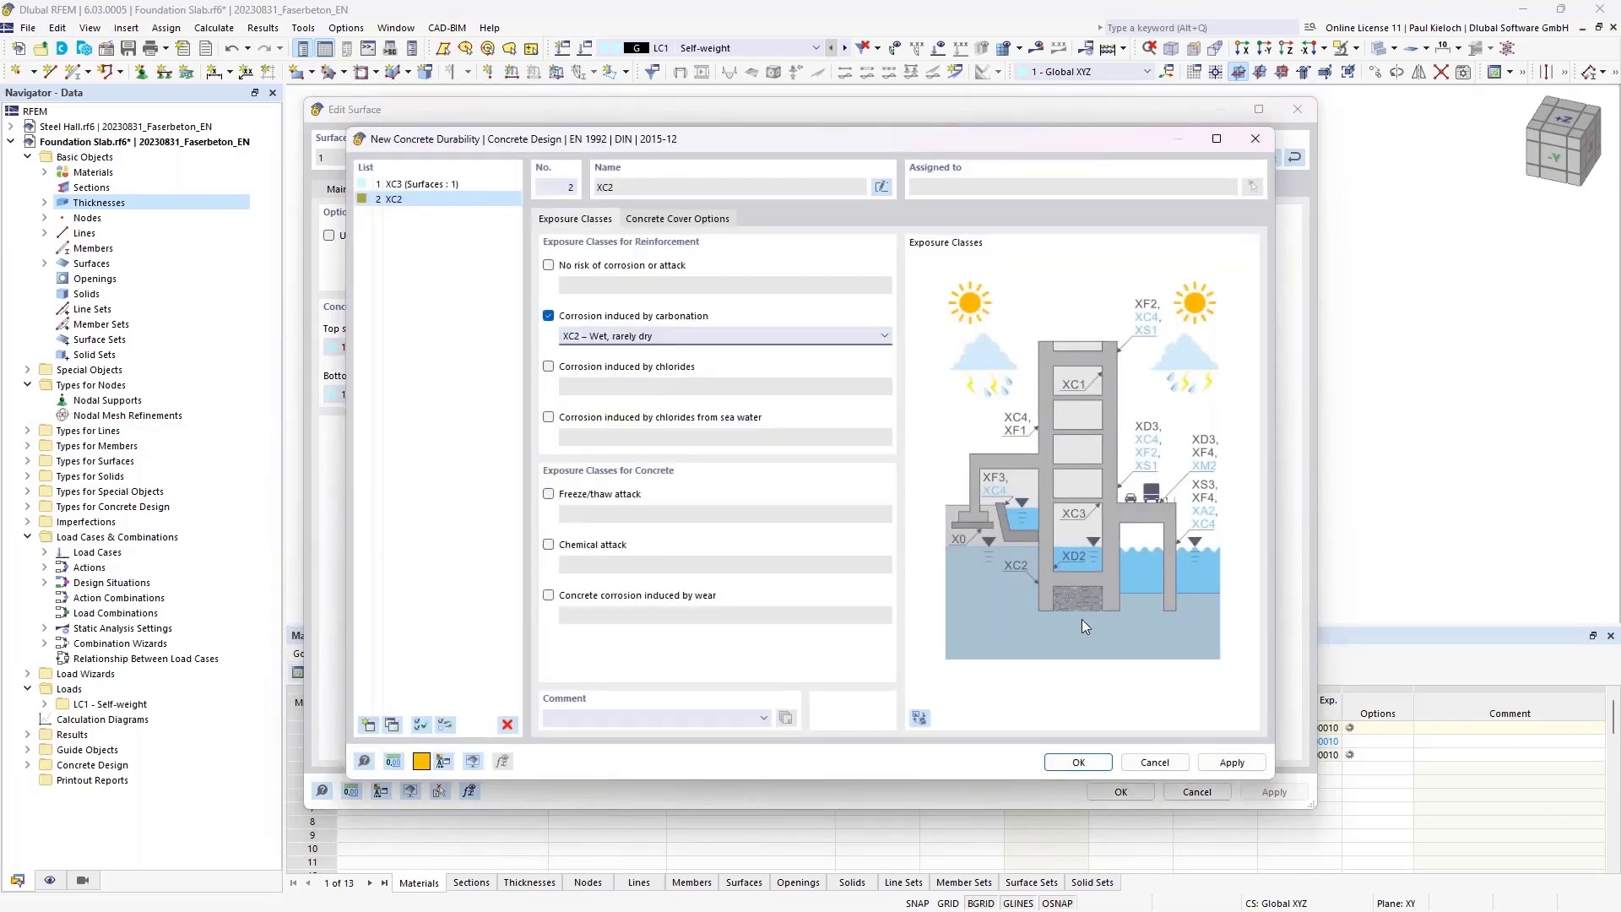
click(1078, 763)
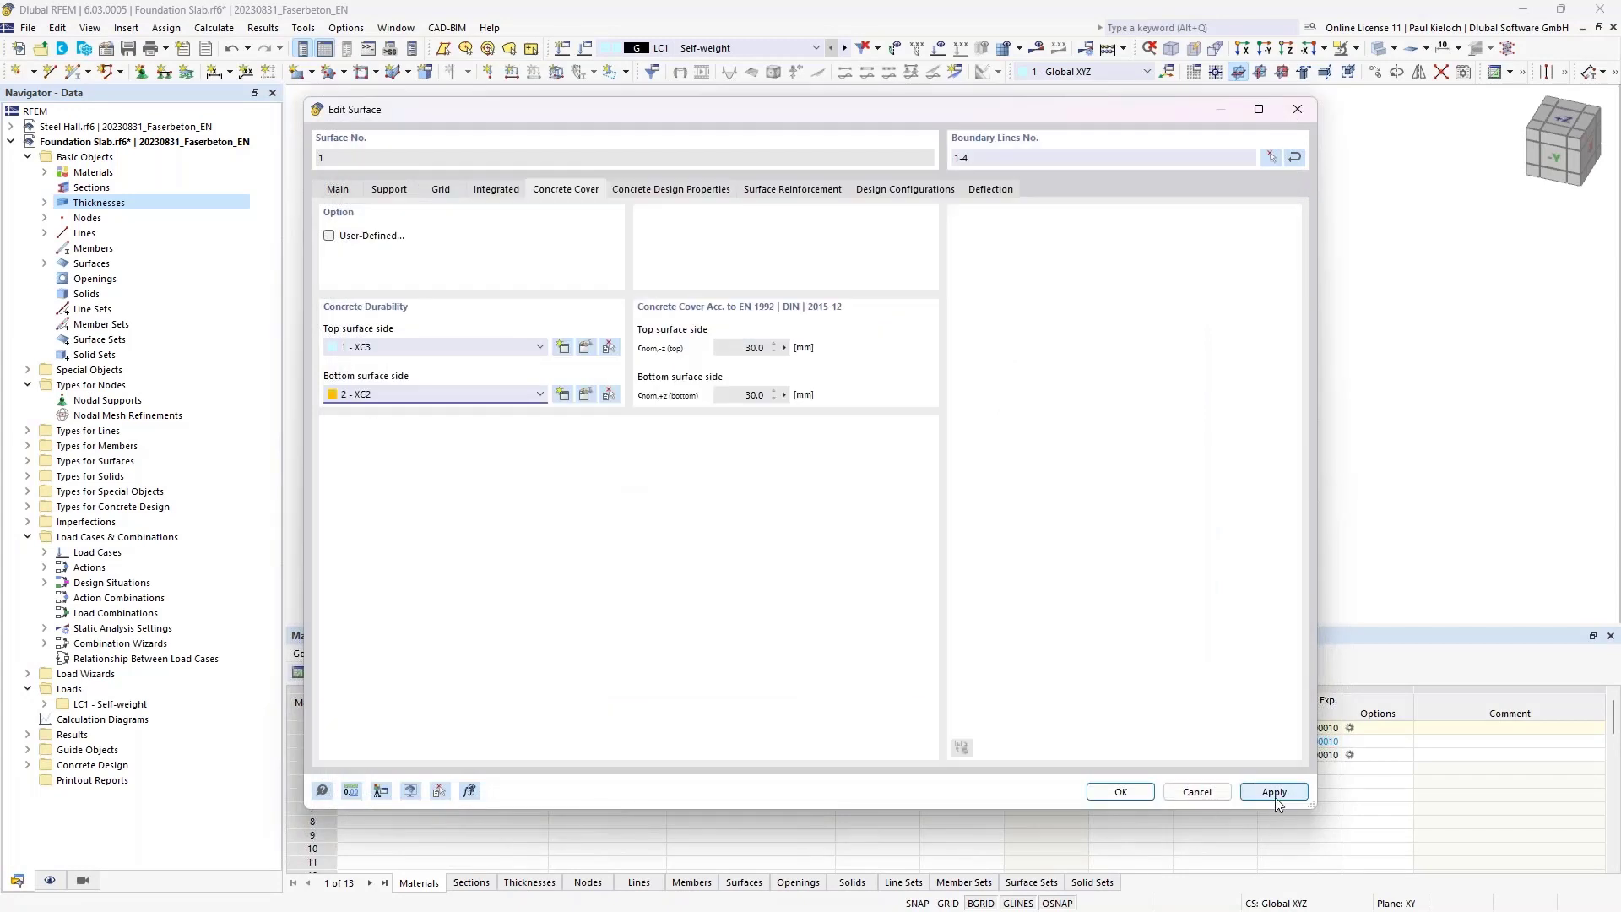
click(1276, 794)
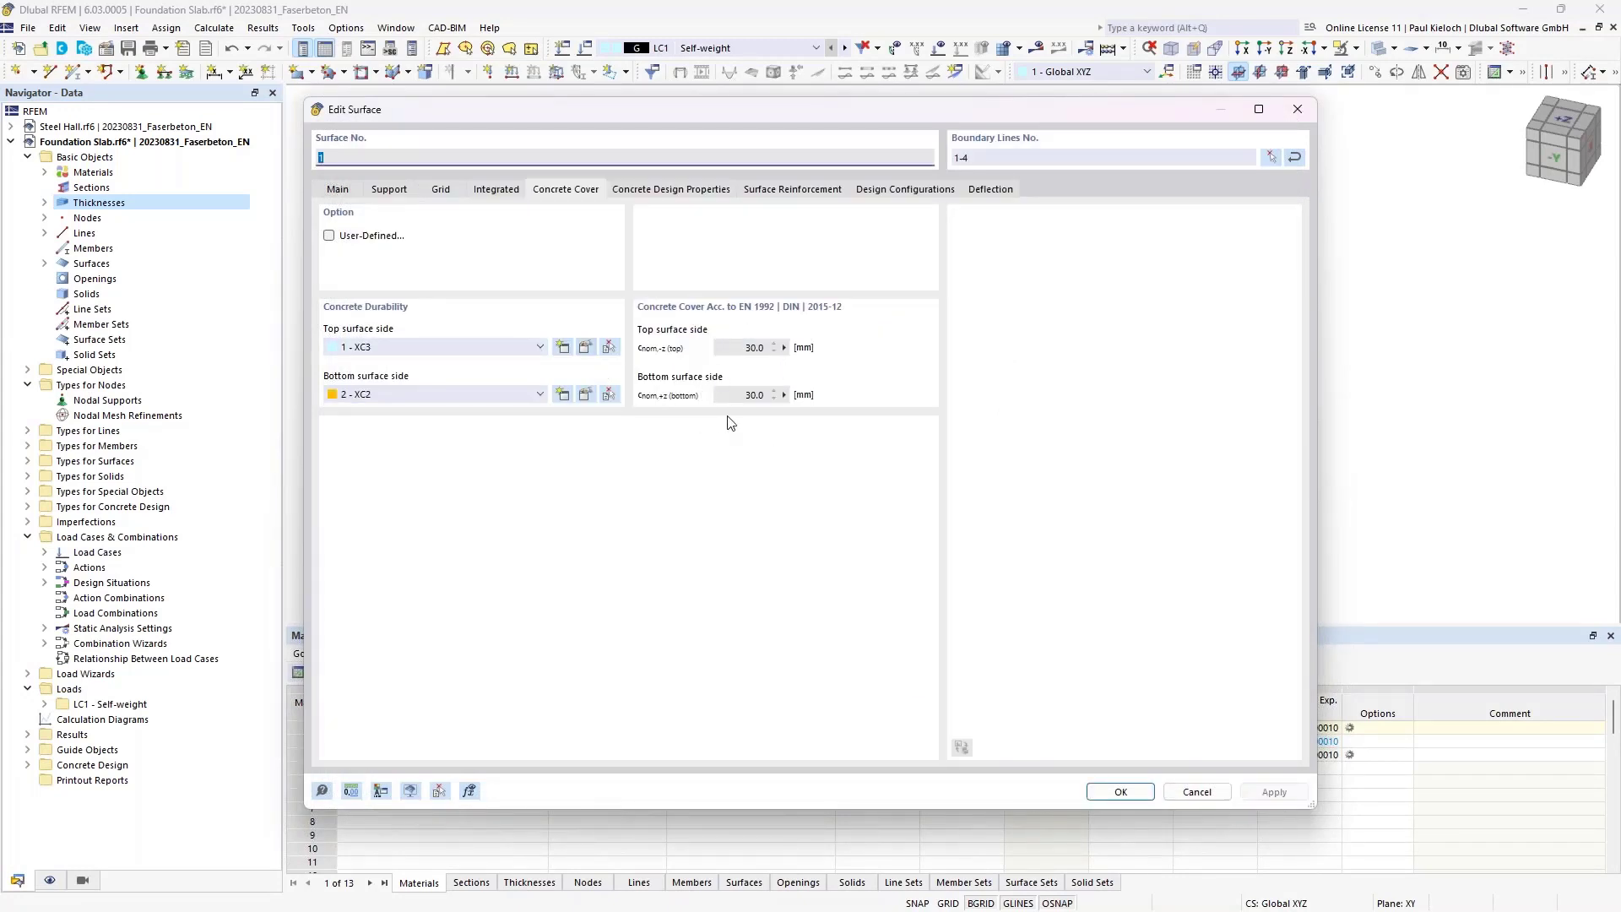
- Add a surface reinforcement to the slab using Q-Mesh Q524A on both the top and bottom sides
click(682, 190)
click(763, 193)
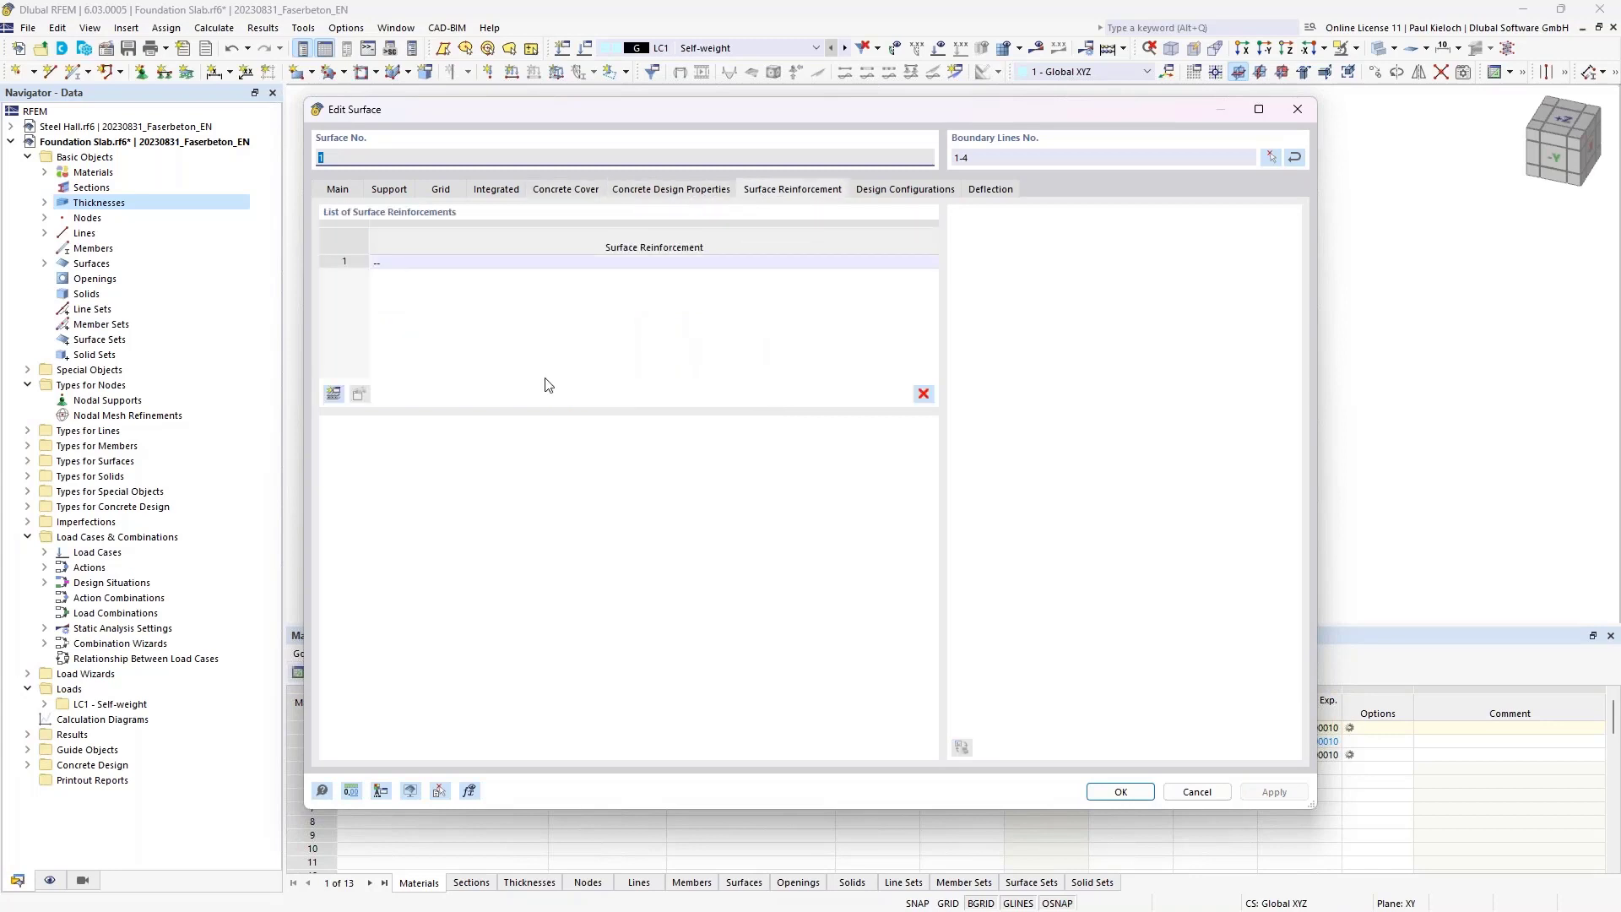
double_click(600, 334)
click(554, 299)
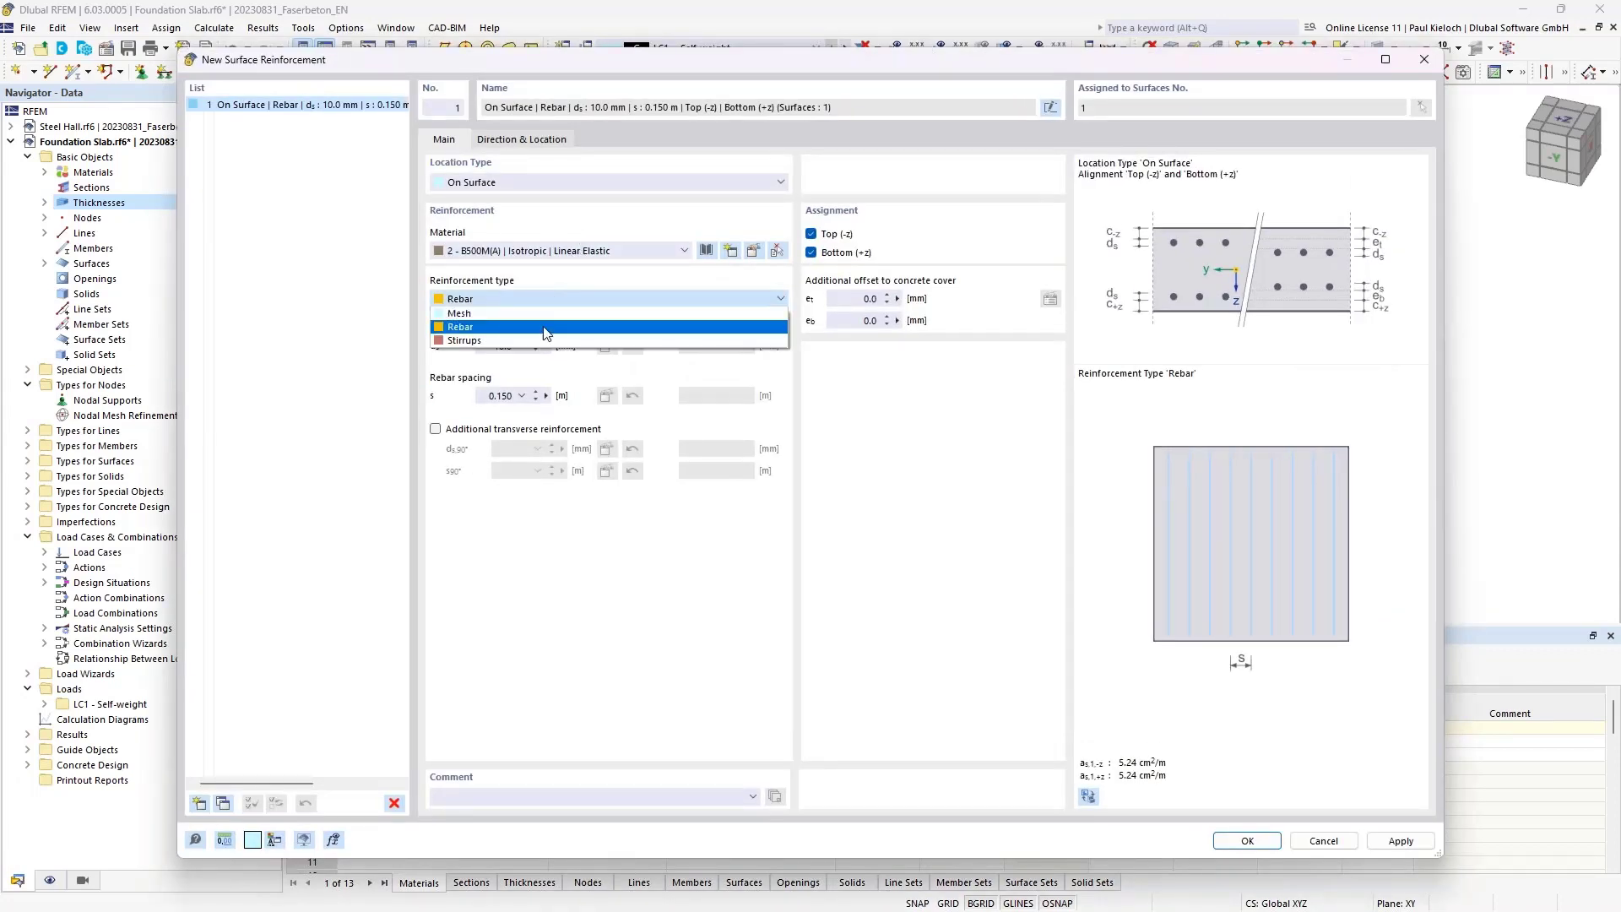
click(527, 324)
click(677, 400)
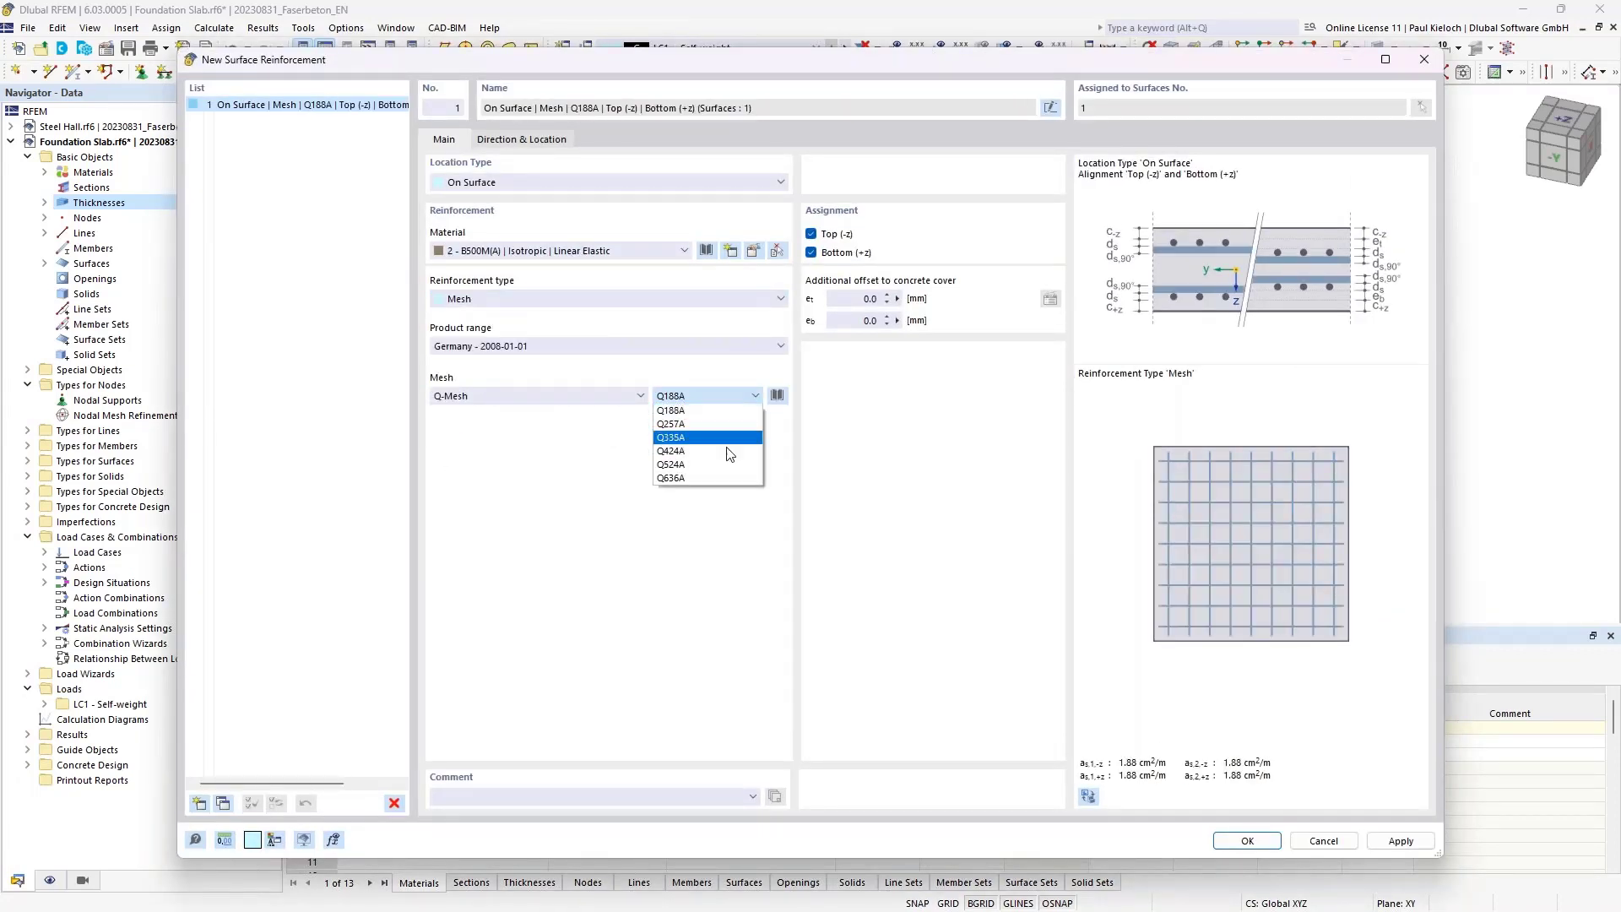
click(720, 465)
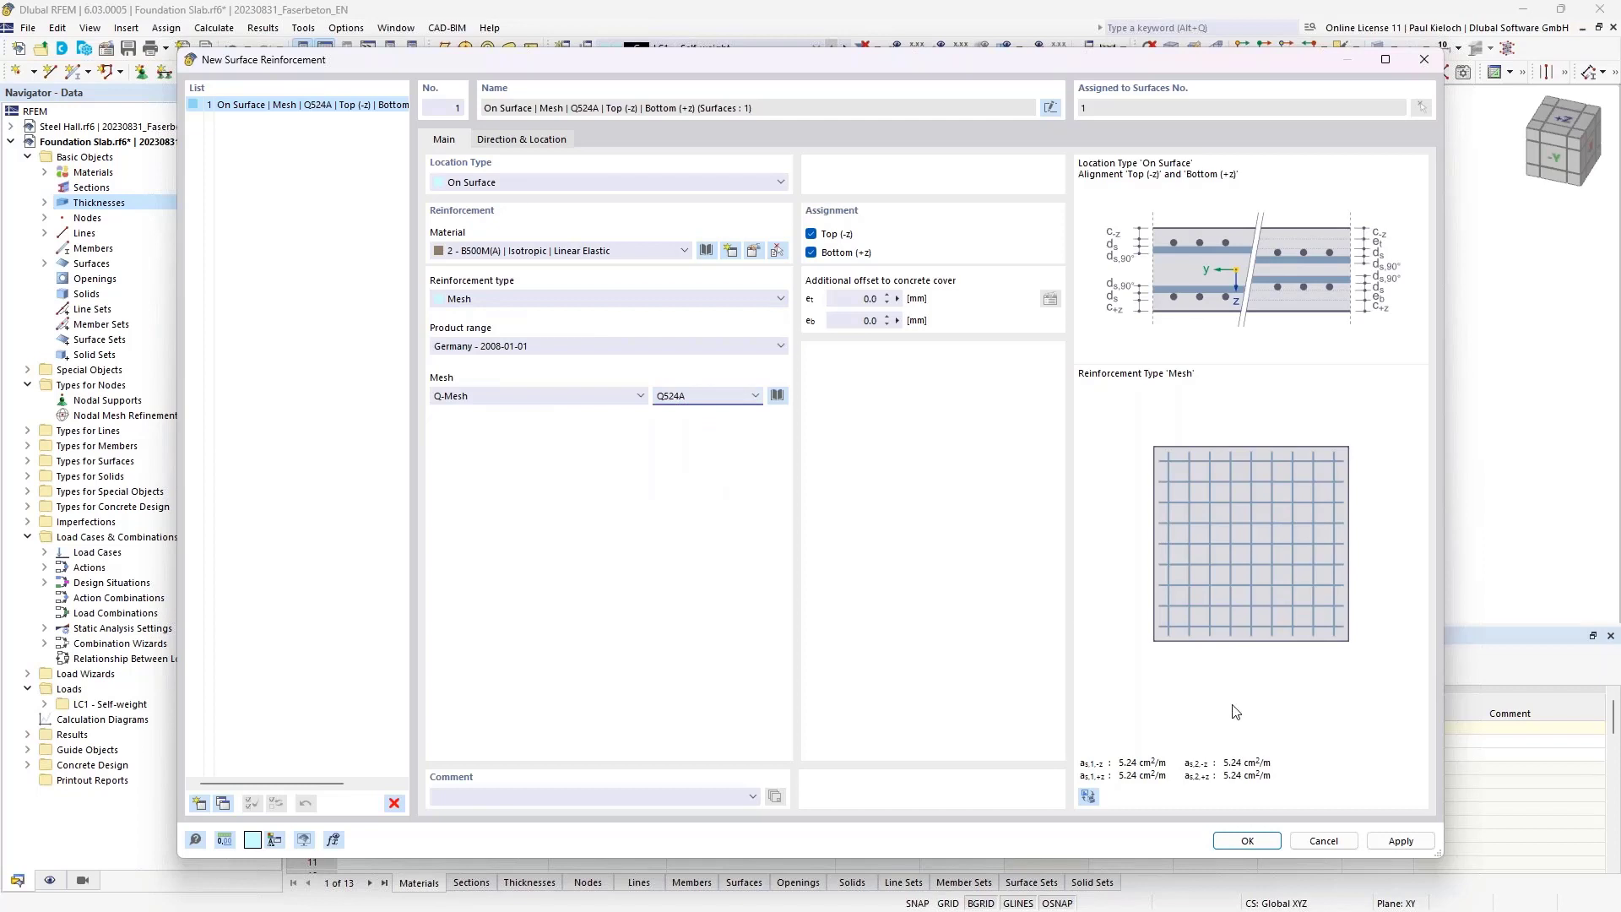
click(1262, 843)
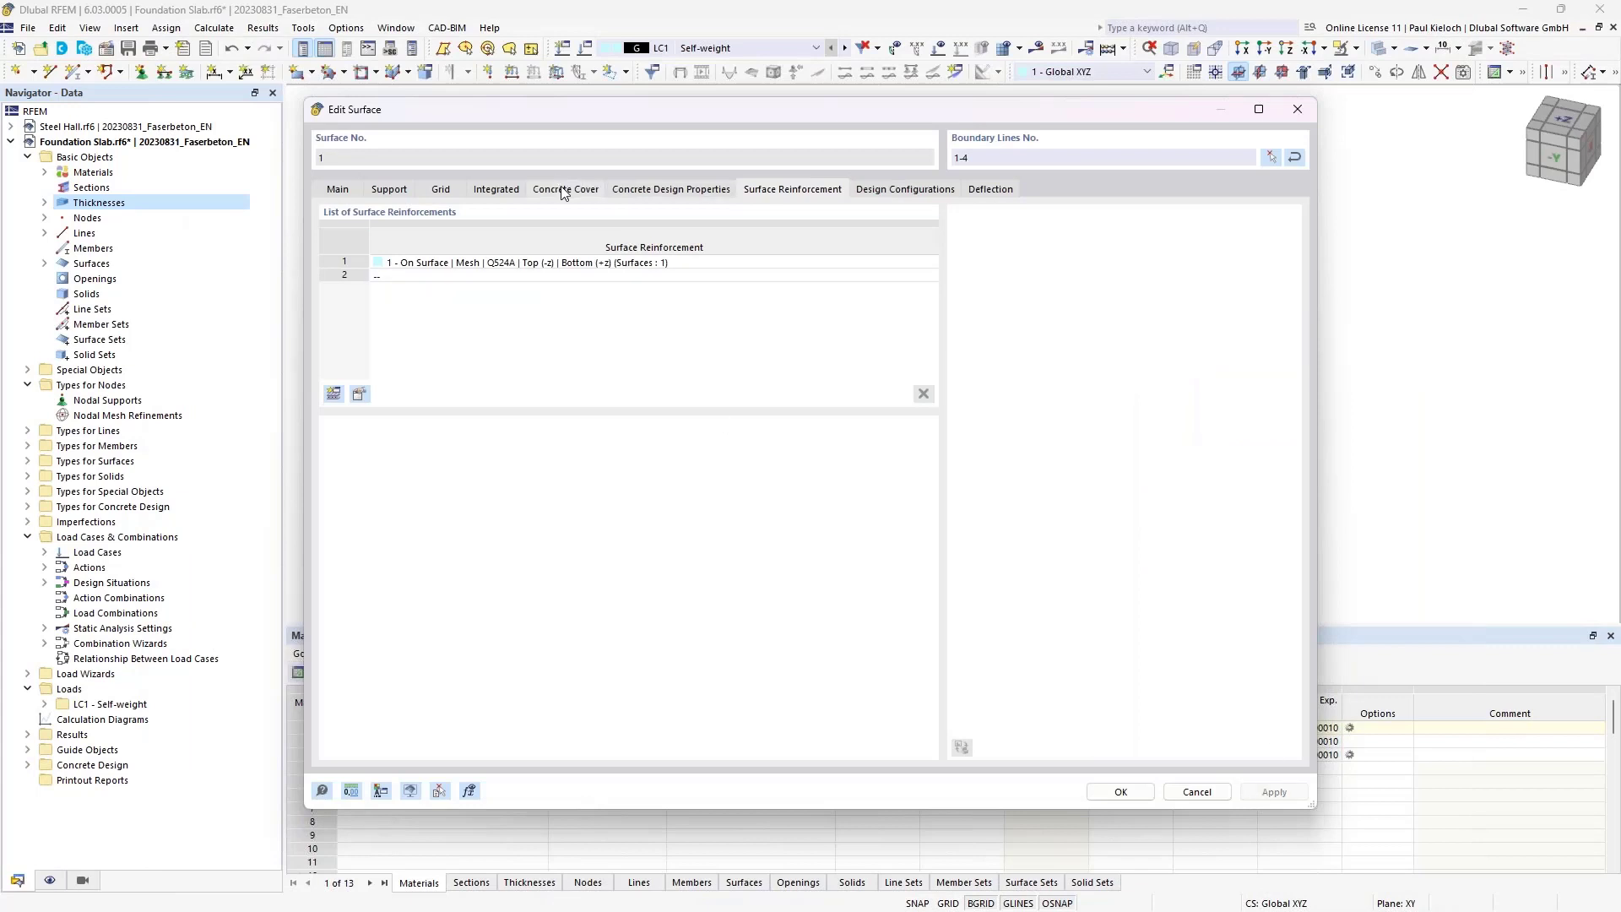
- Review the slab's concrete cover, and set the default serviceability configuration's stress distribution to pure tension restraint (kc = 1.0)
click(564, 191)
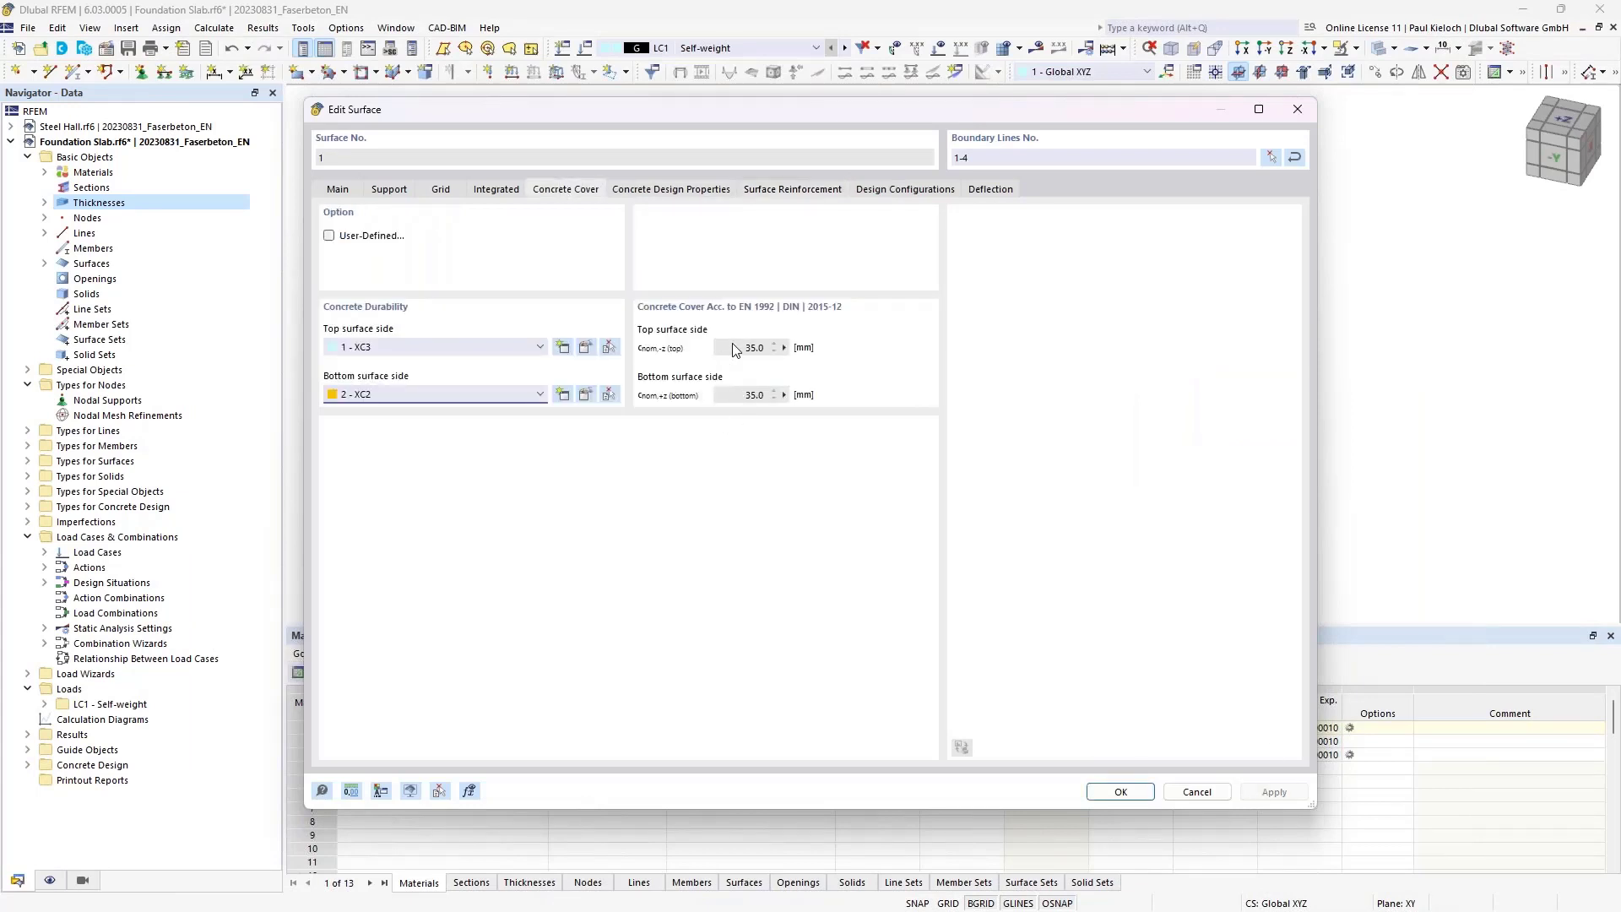
click(780, 191)
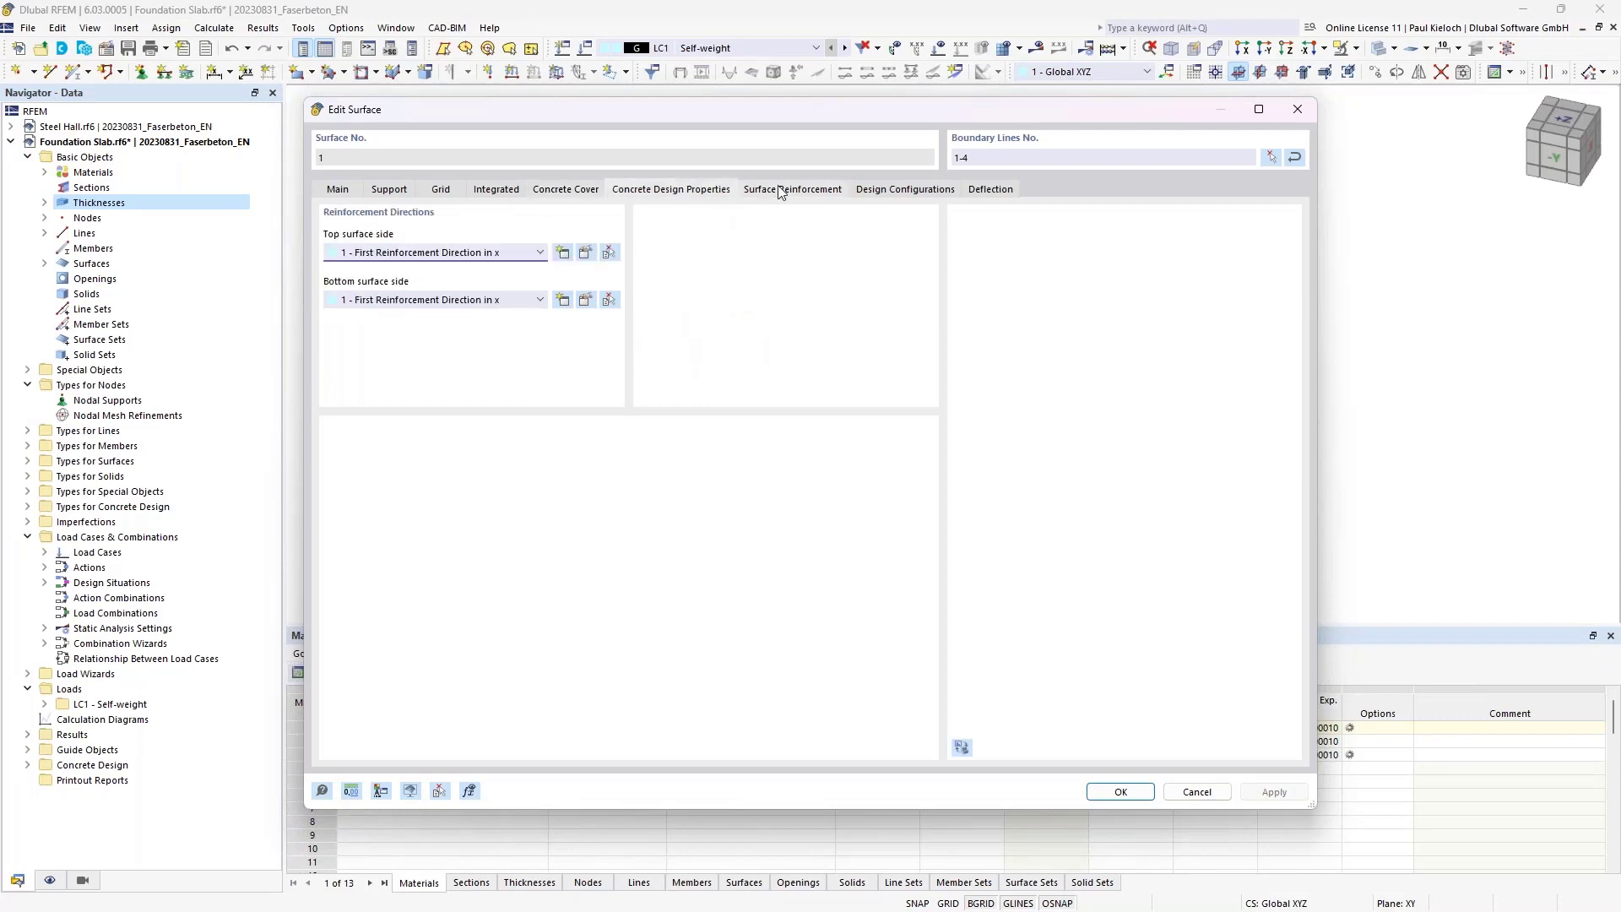
click(926, 191)
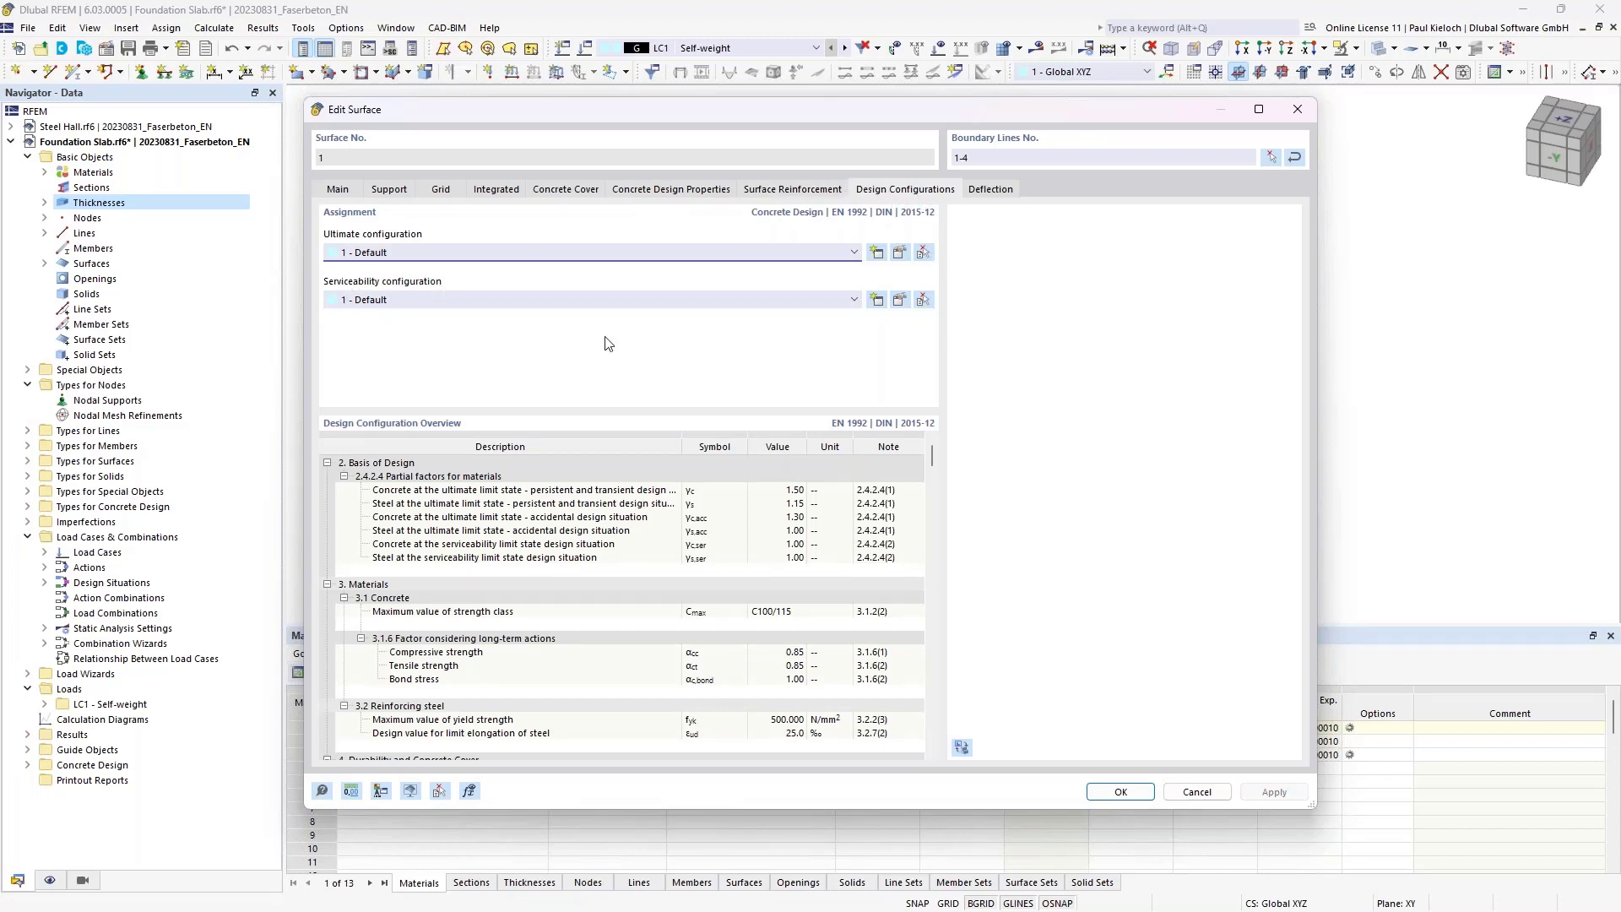
click(900, 300)
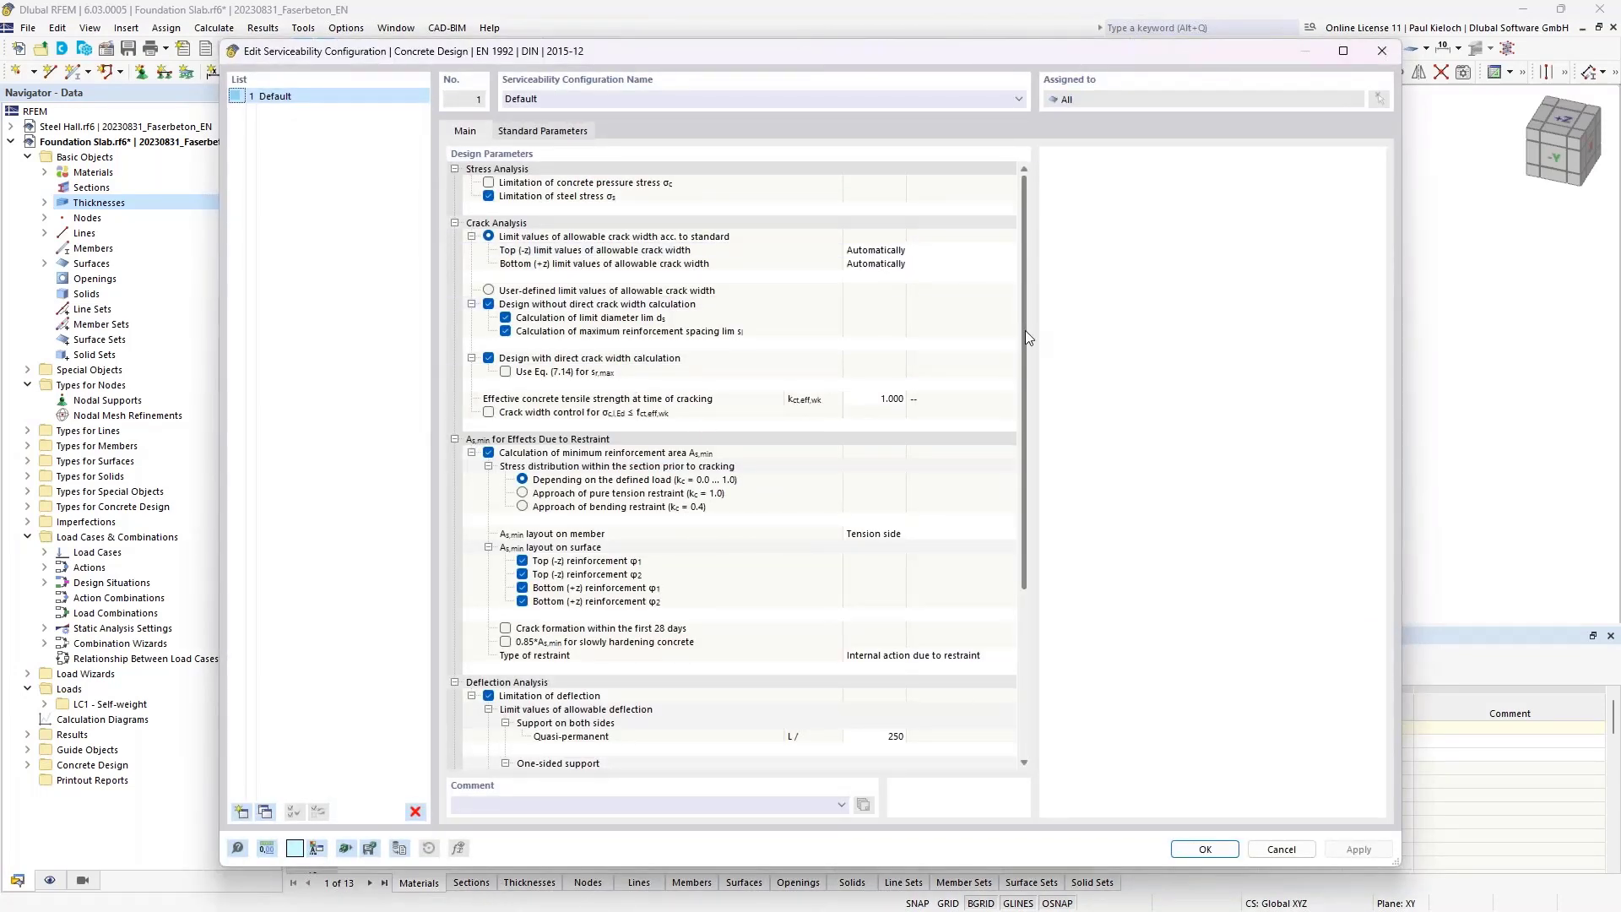
drag(1025, 331, 1030, 421)
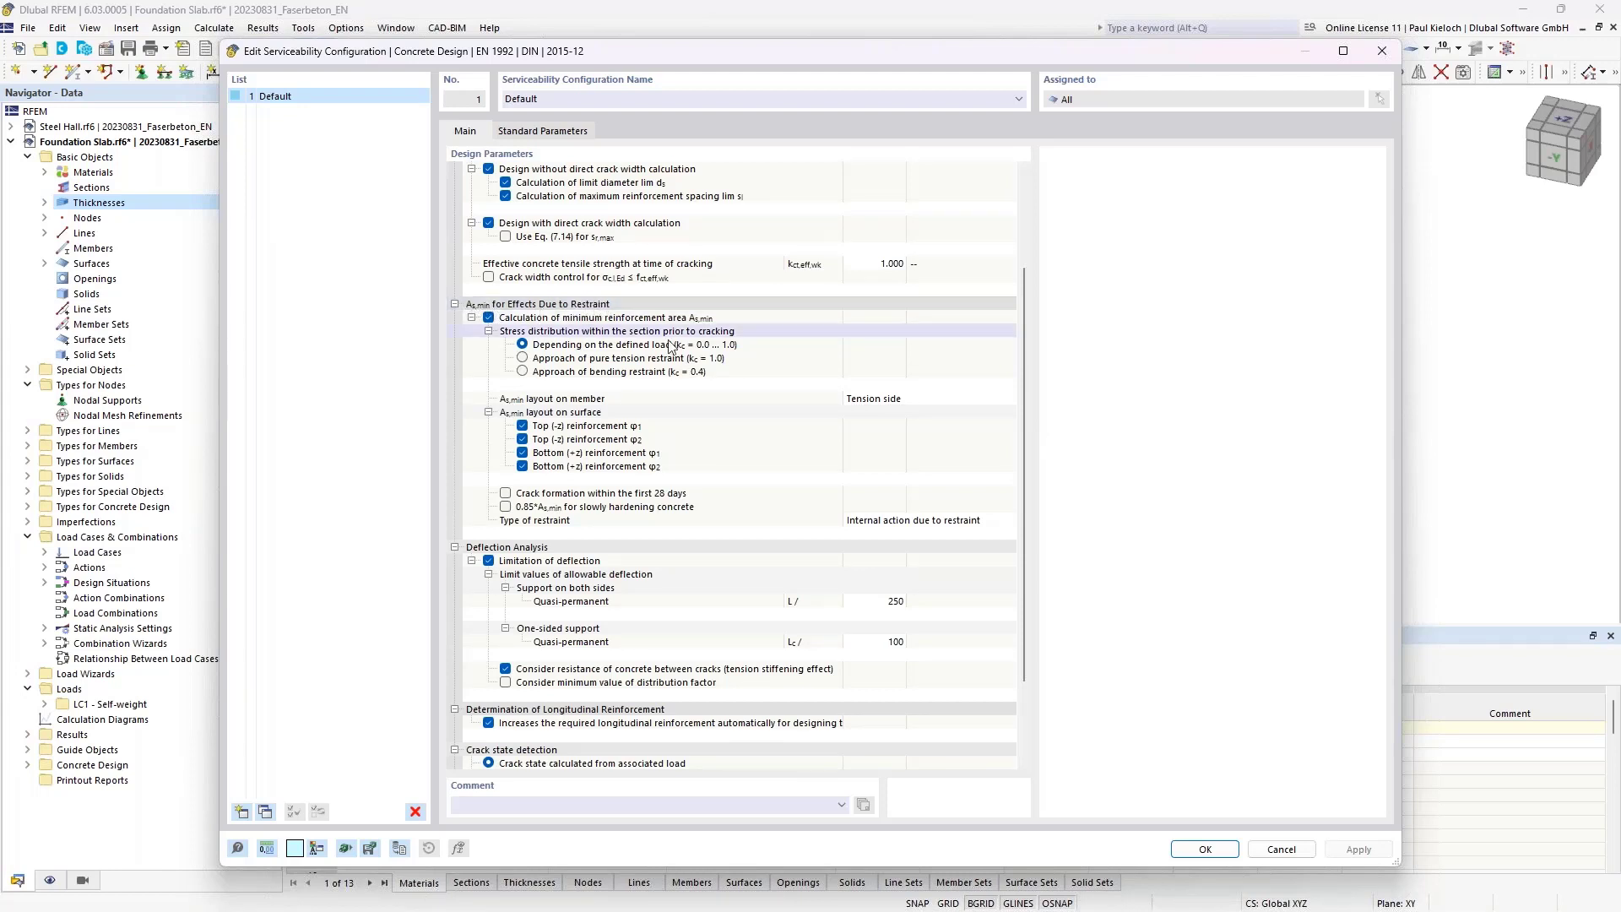
click(523, 358)
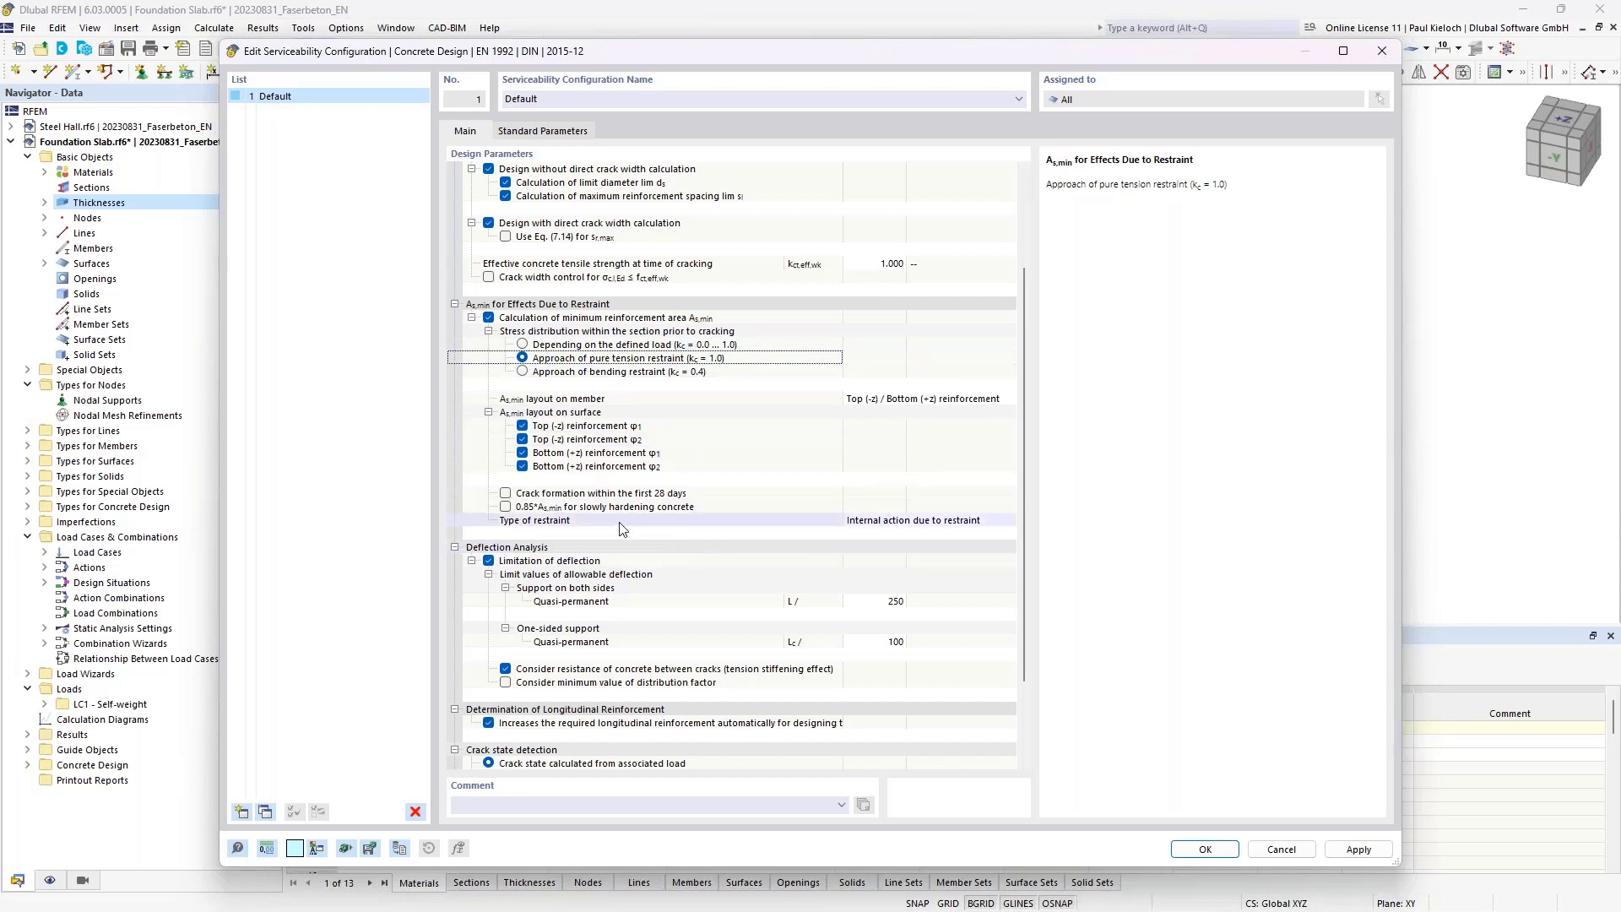
- Enable crack formation within the first 28 days with an effective concrete tensile strength factor of 0.65
click(692, 496)
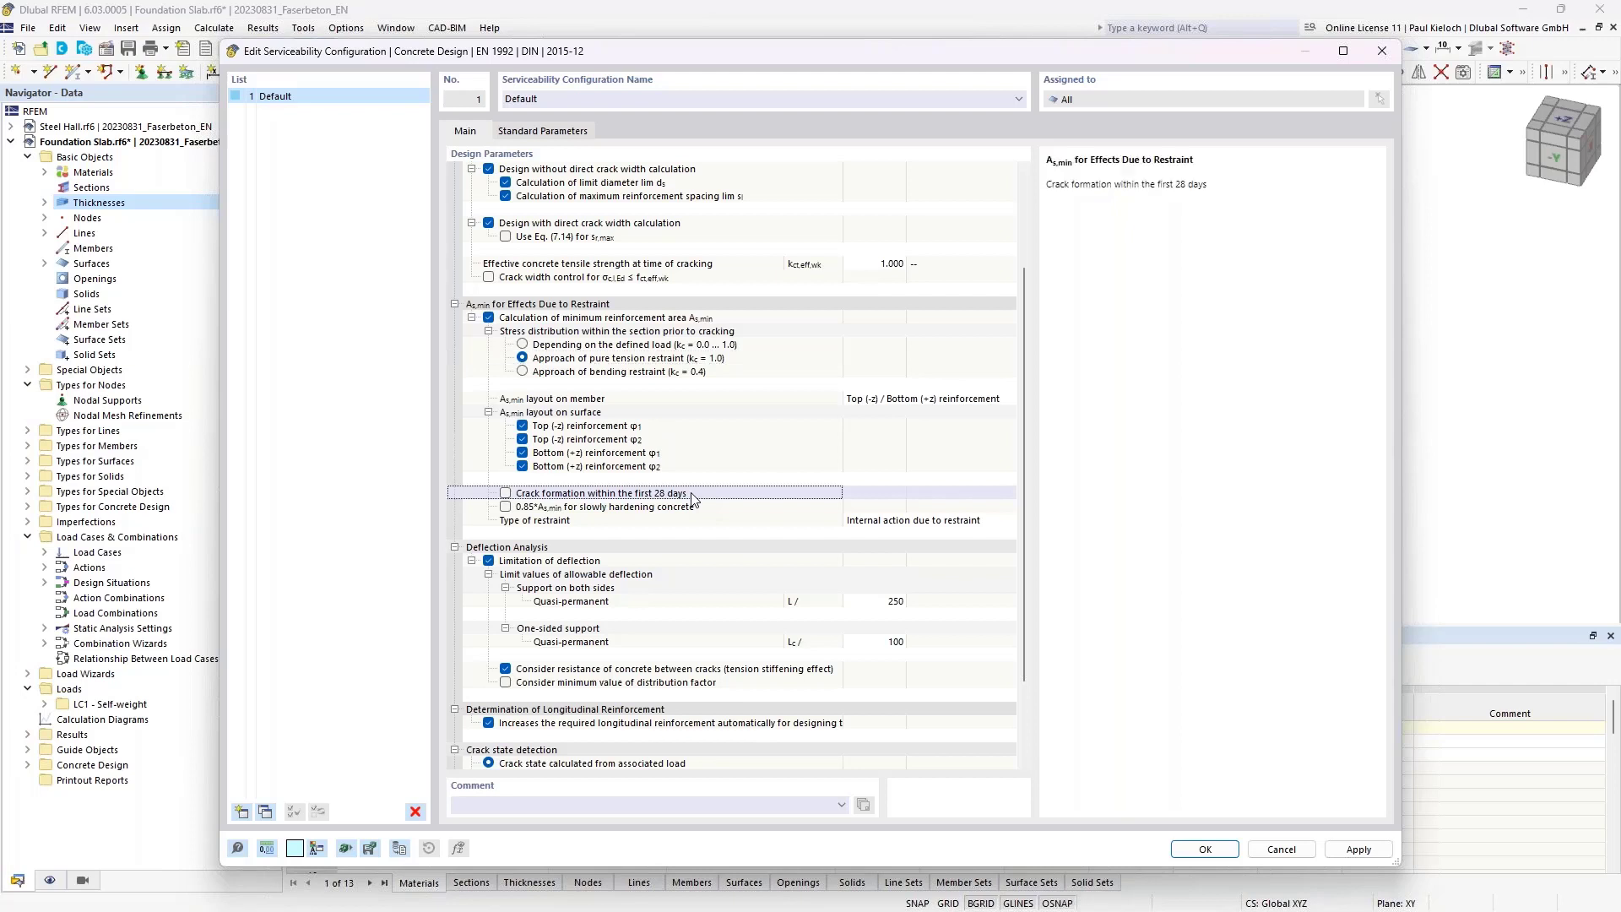
click(505, 493)
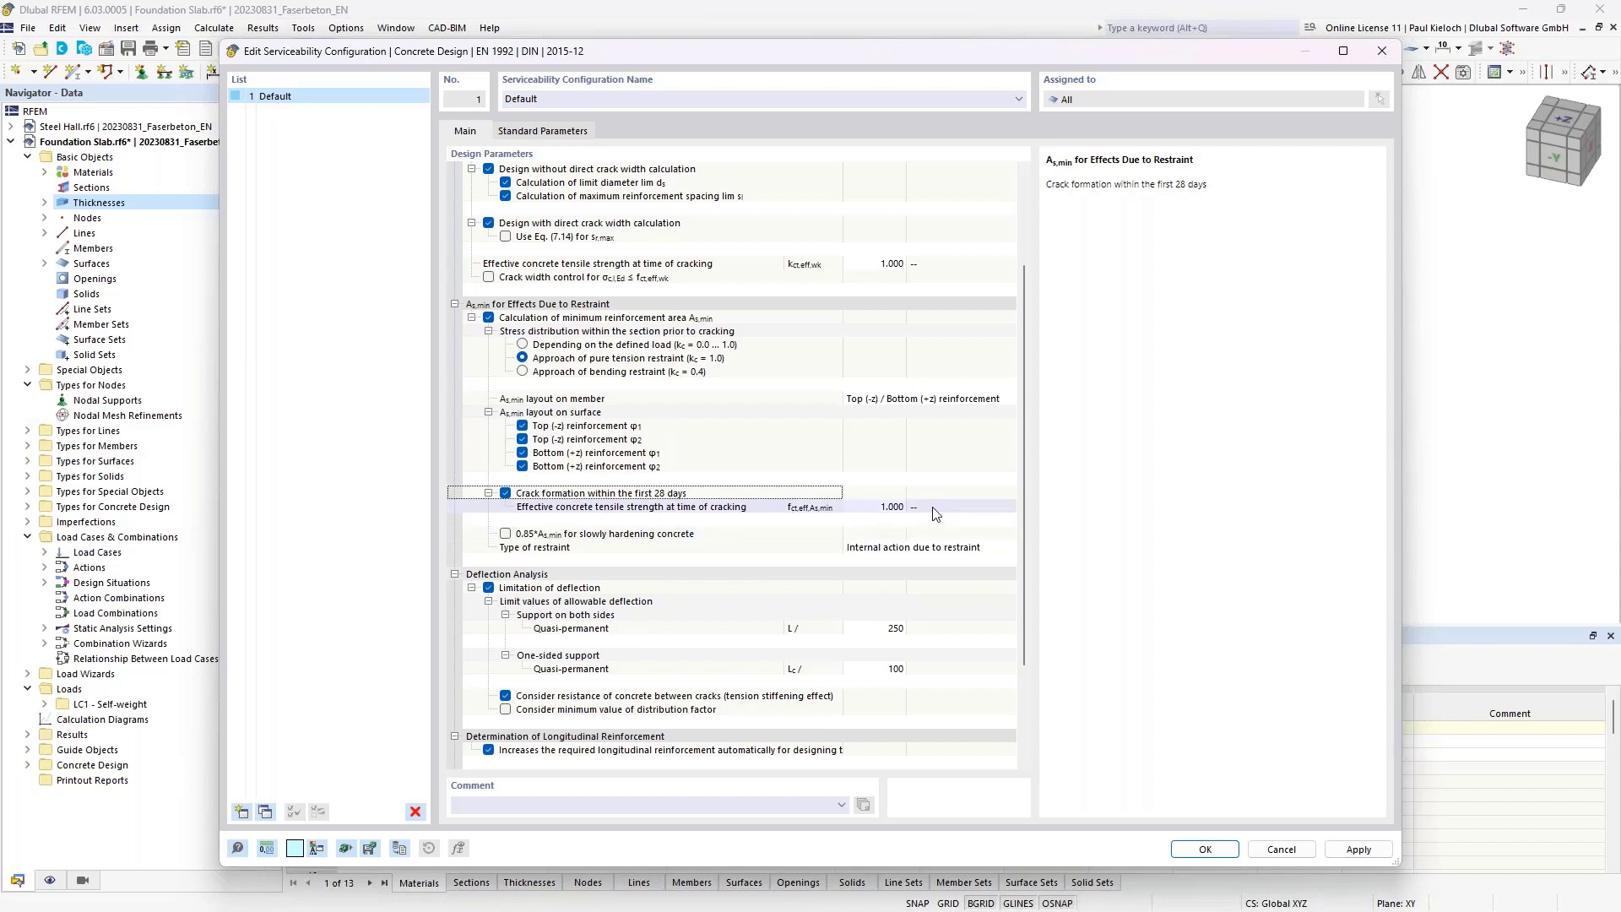
click(878, 506)
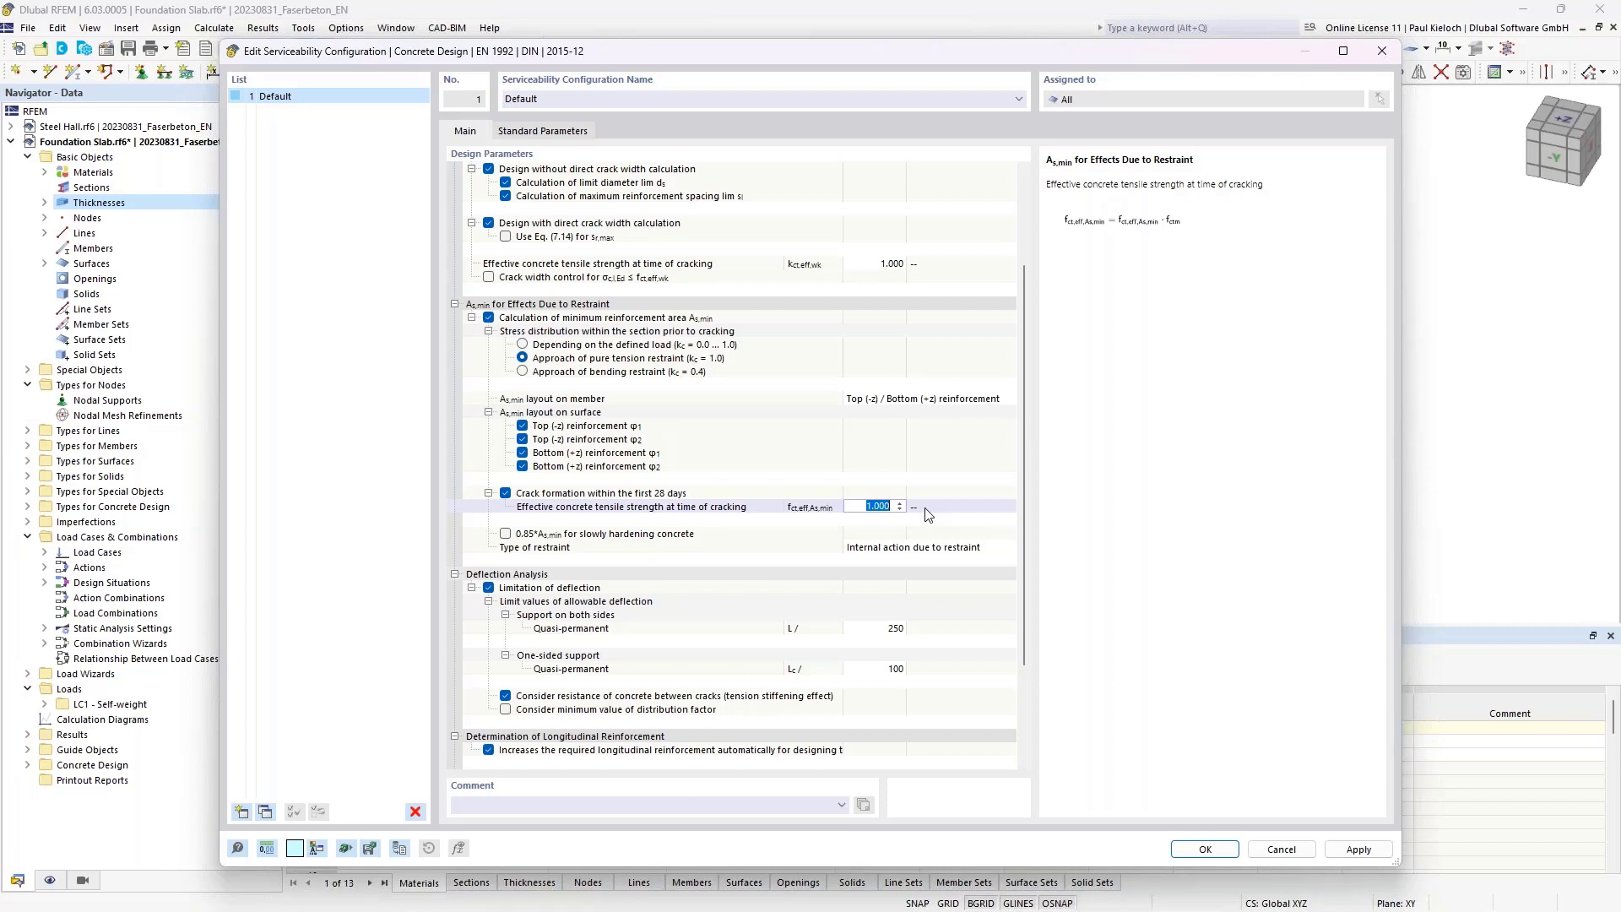
text(0.)
text(65)
key(Tab)
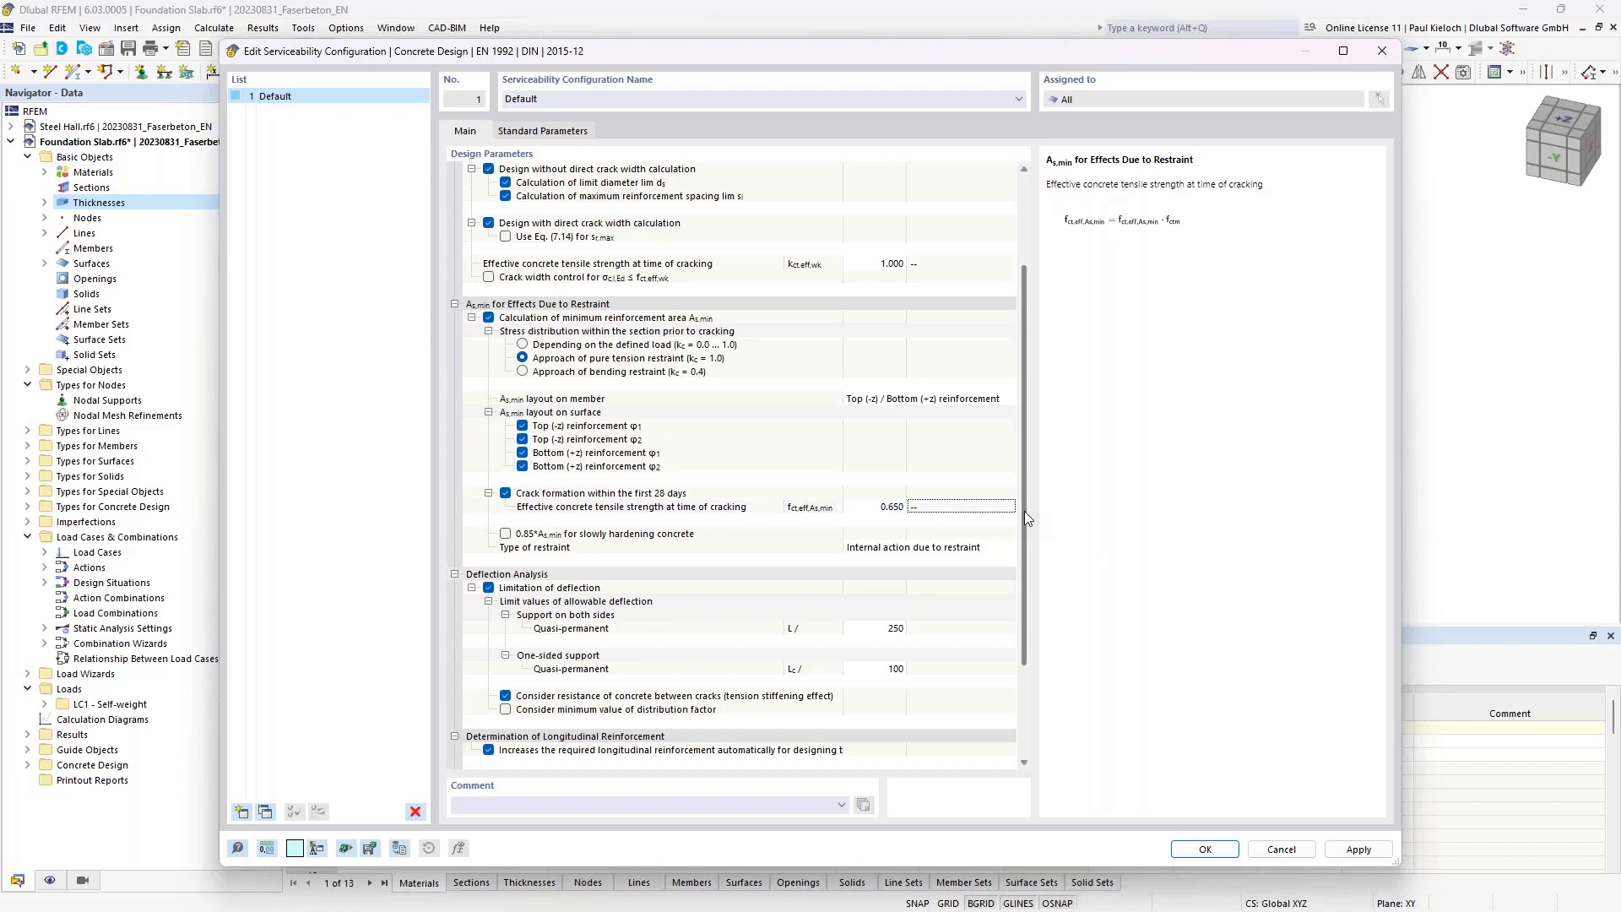
- Disable the deflection limitation and the automatic increase of longitudinal reinforcement, and confirm the serviceability configuration and the surface
drag(1025, 510, 1014, 603)
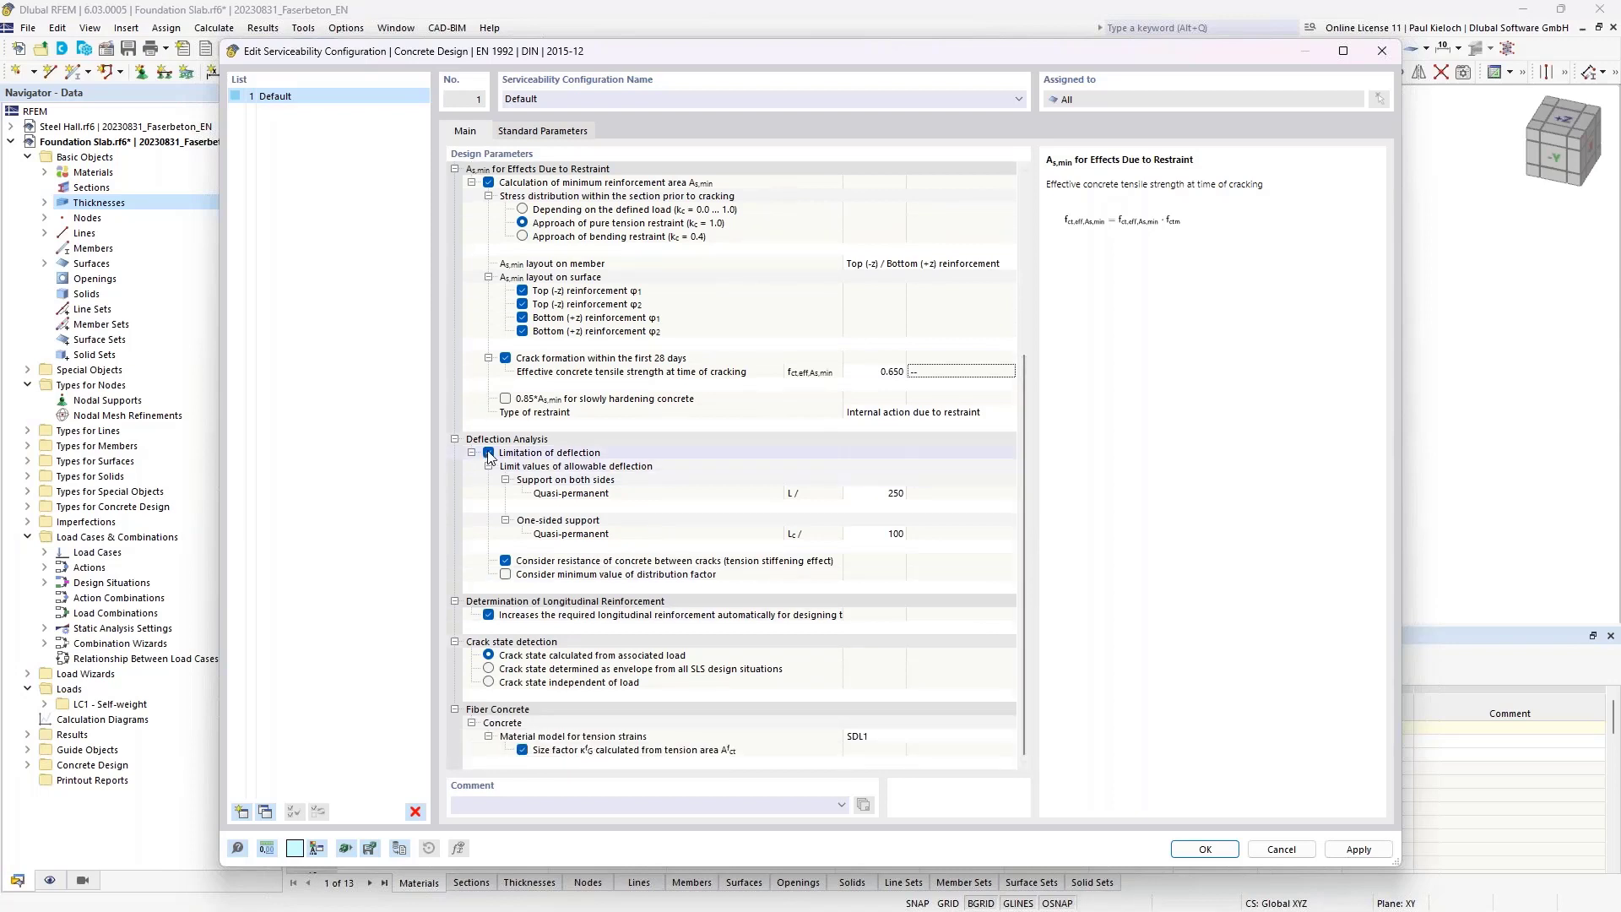
click(488, 453)
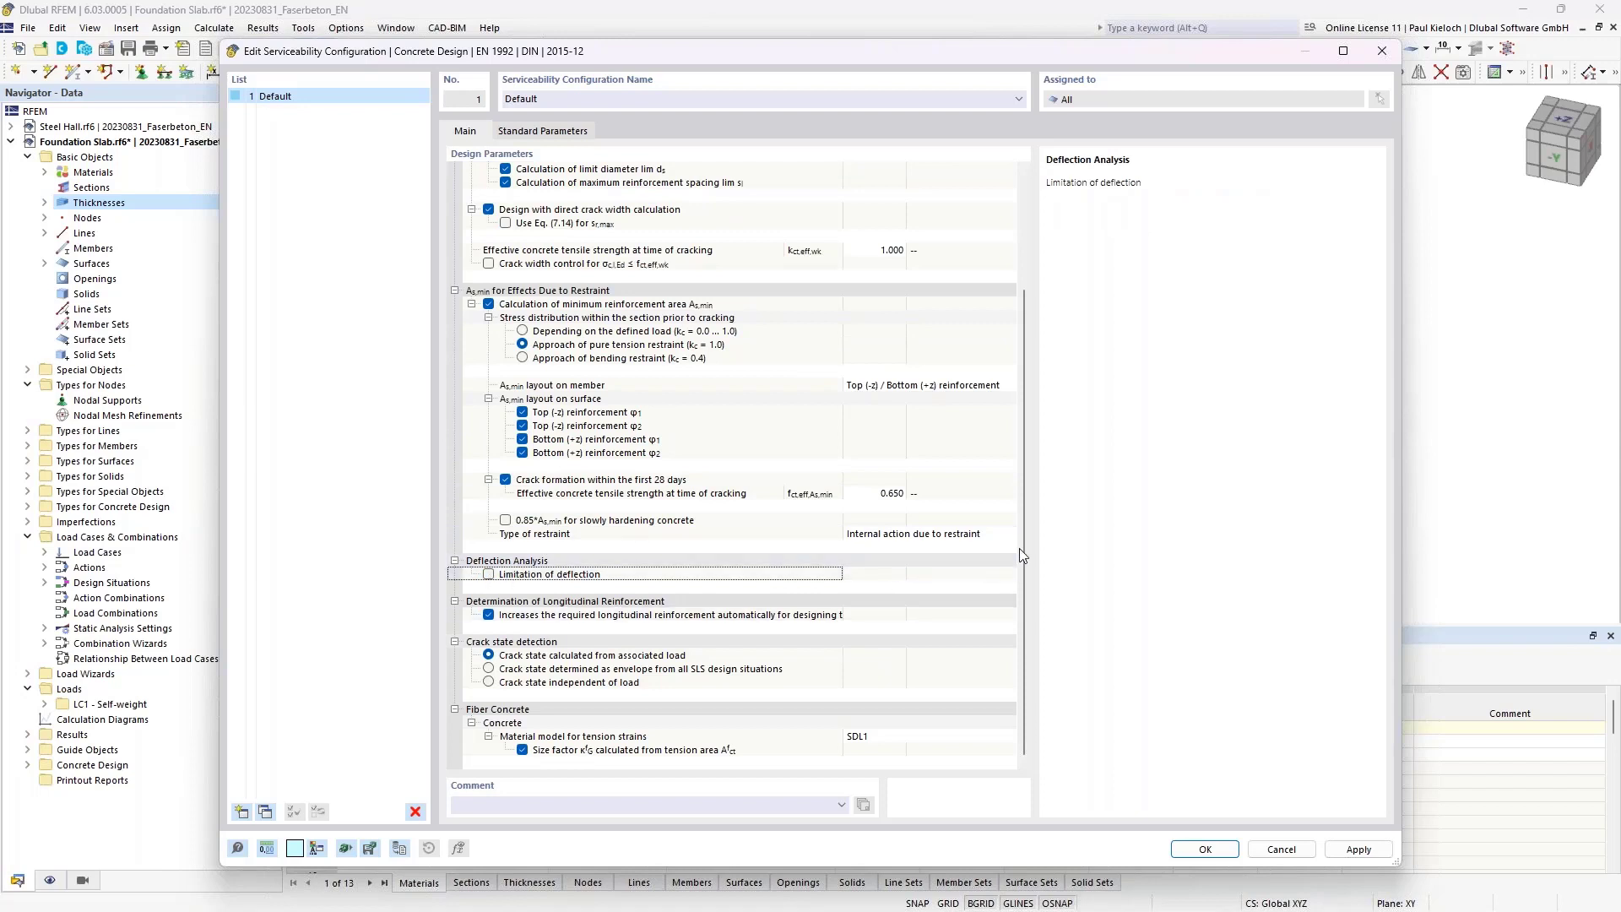
click(488, 617)
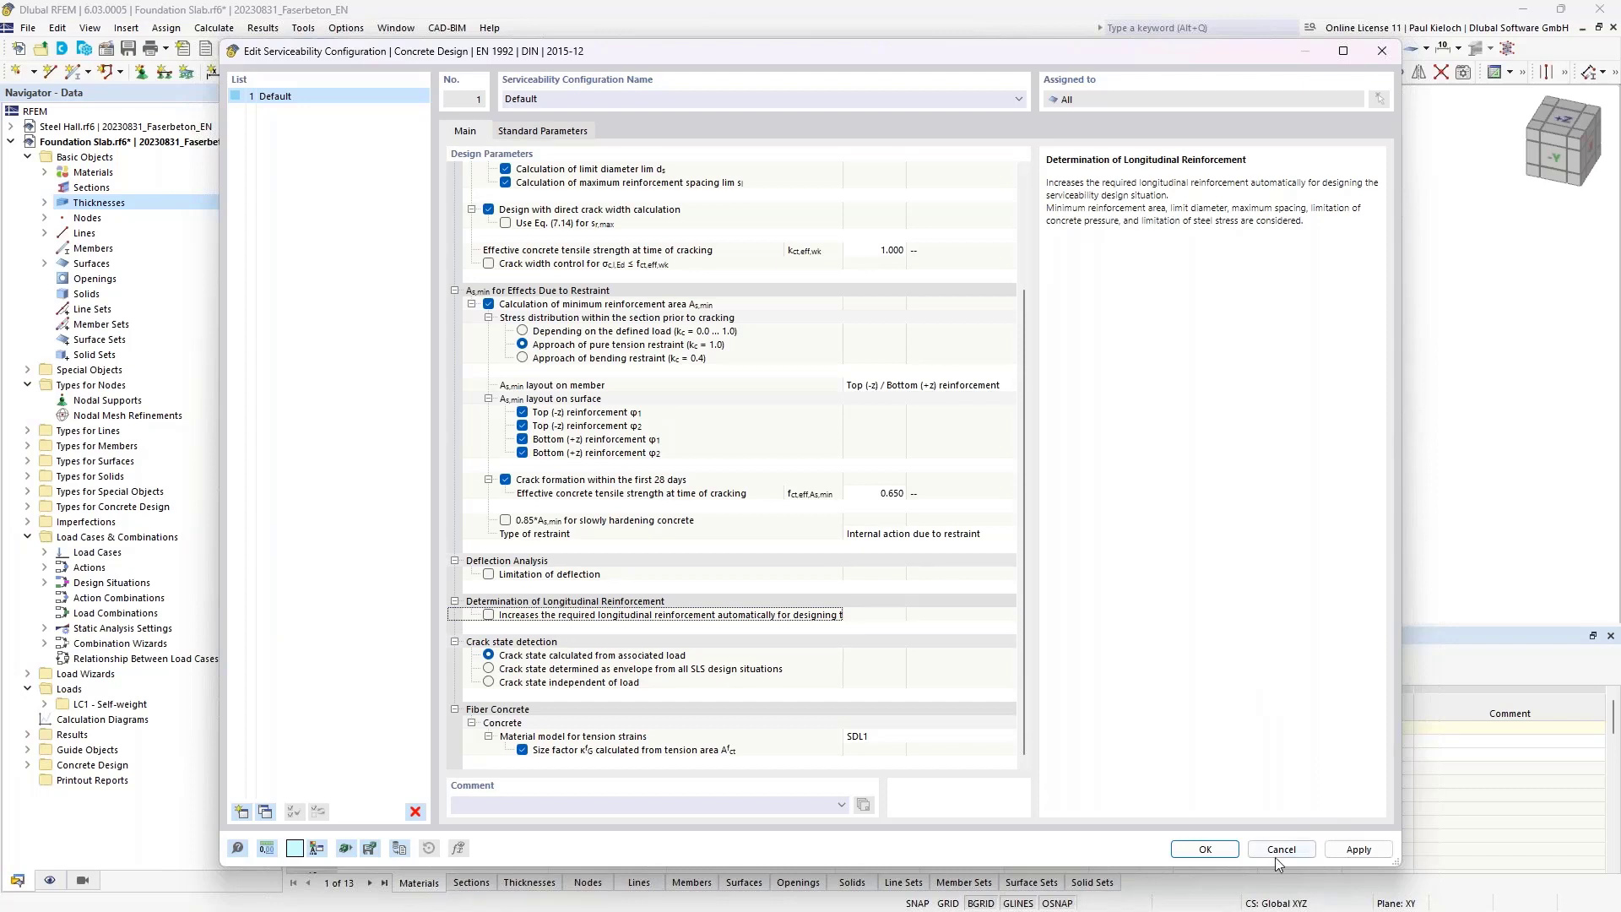
click(1216, 853)
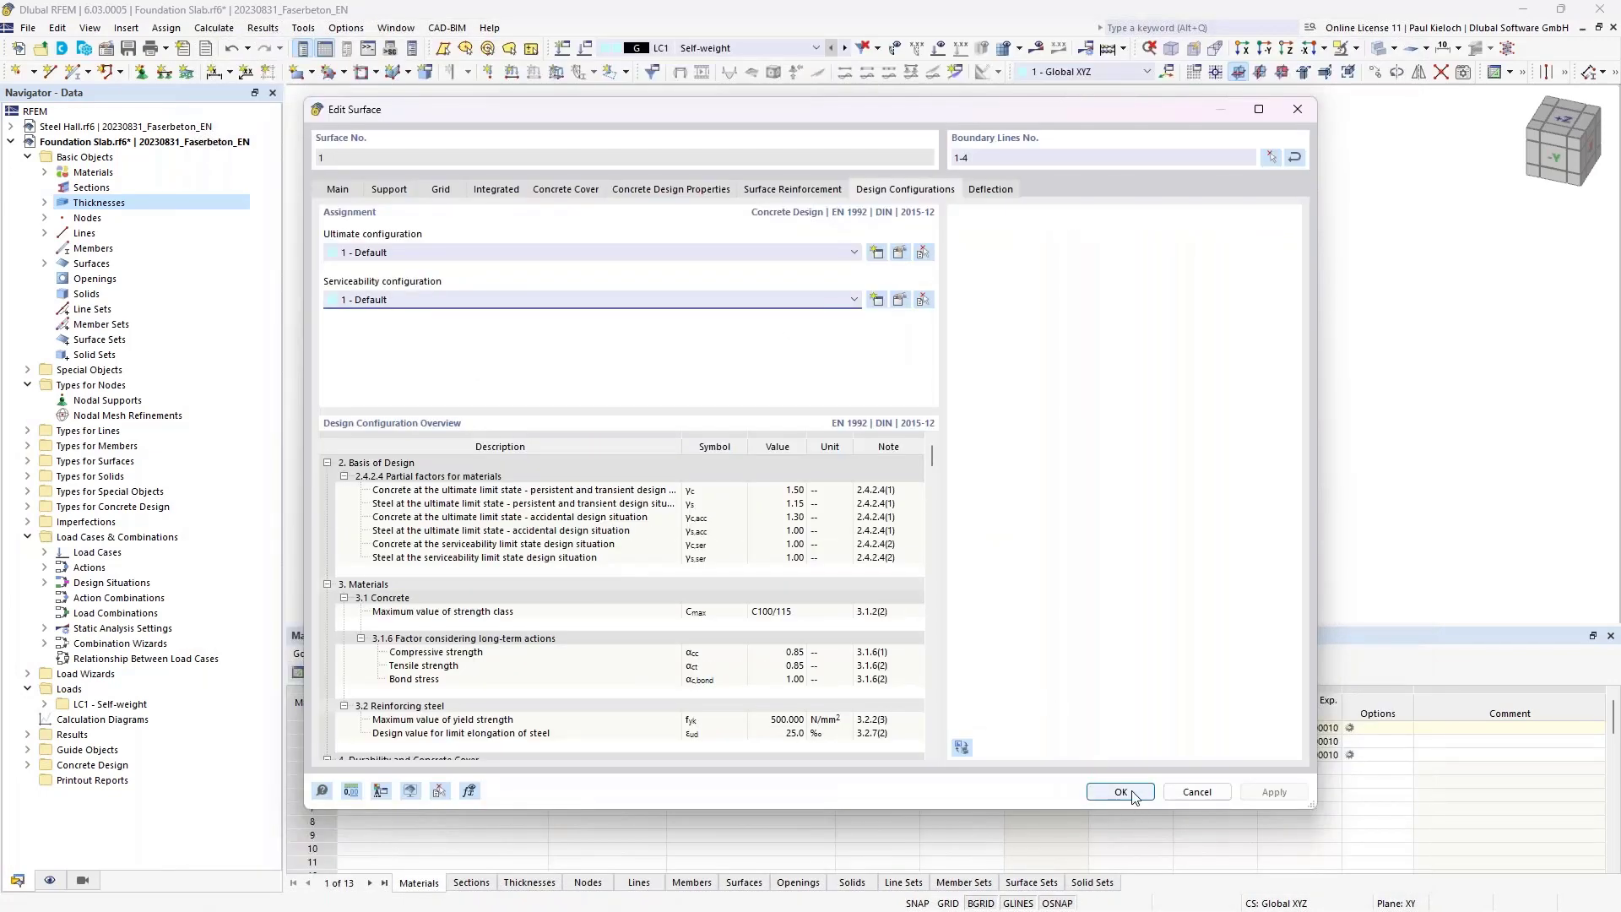
click(1127, 792)
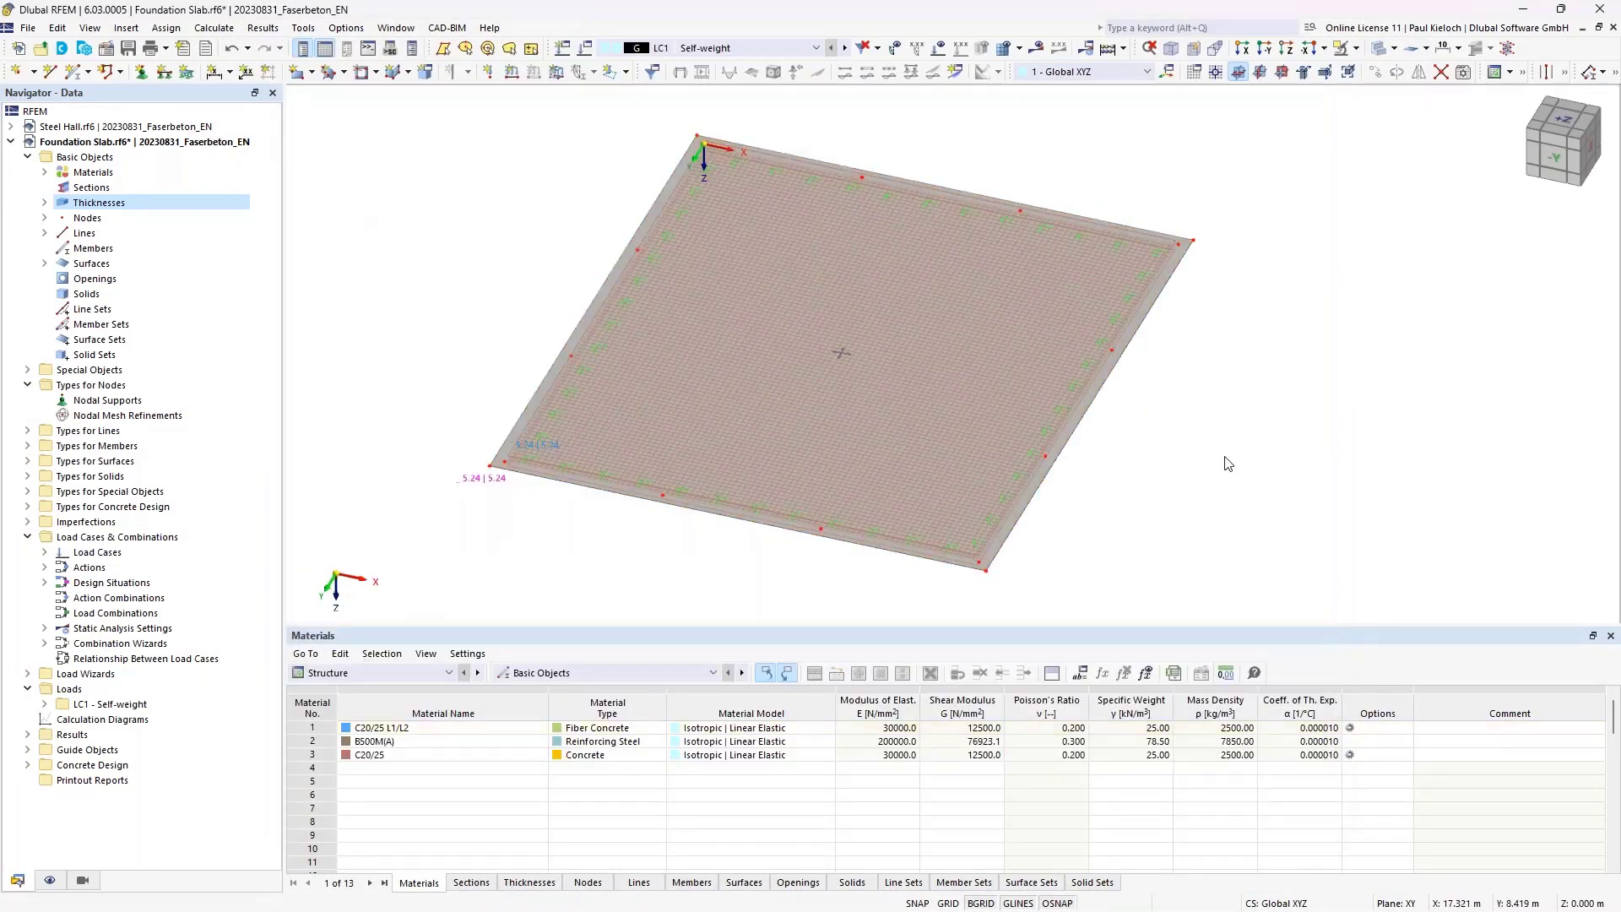
- Hide the concrete design types in the model display so the slab's reinforcement symbols are not drawn
middle_drag(1225, 457, 1197, 459)
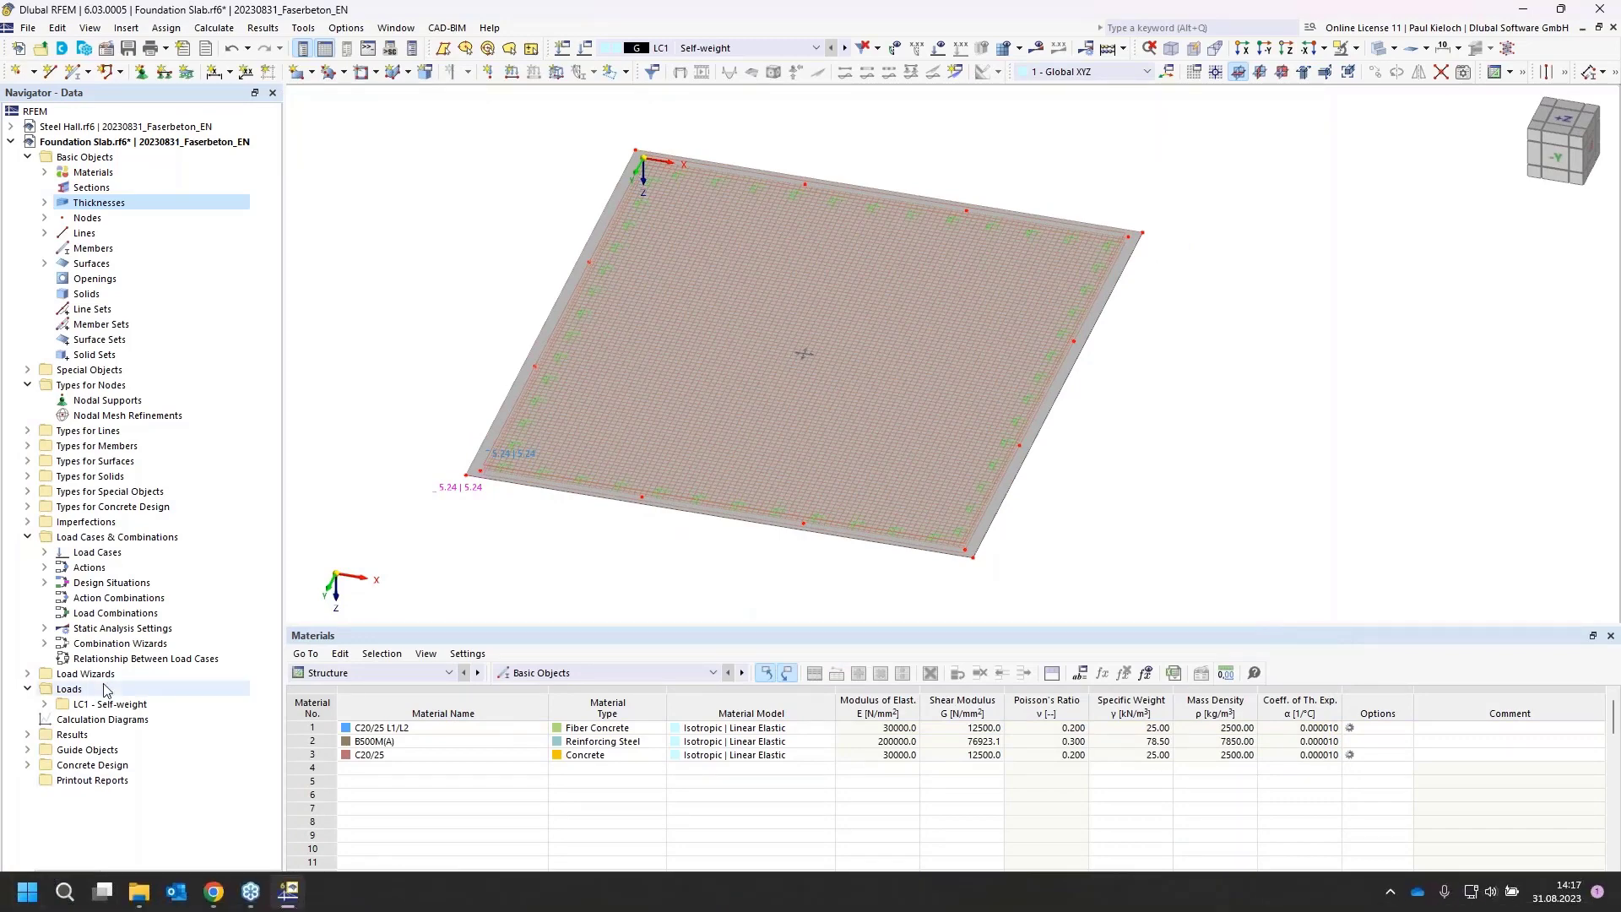
click(50, 879)
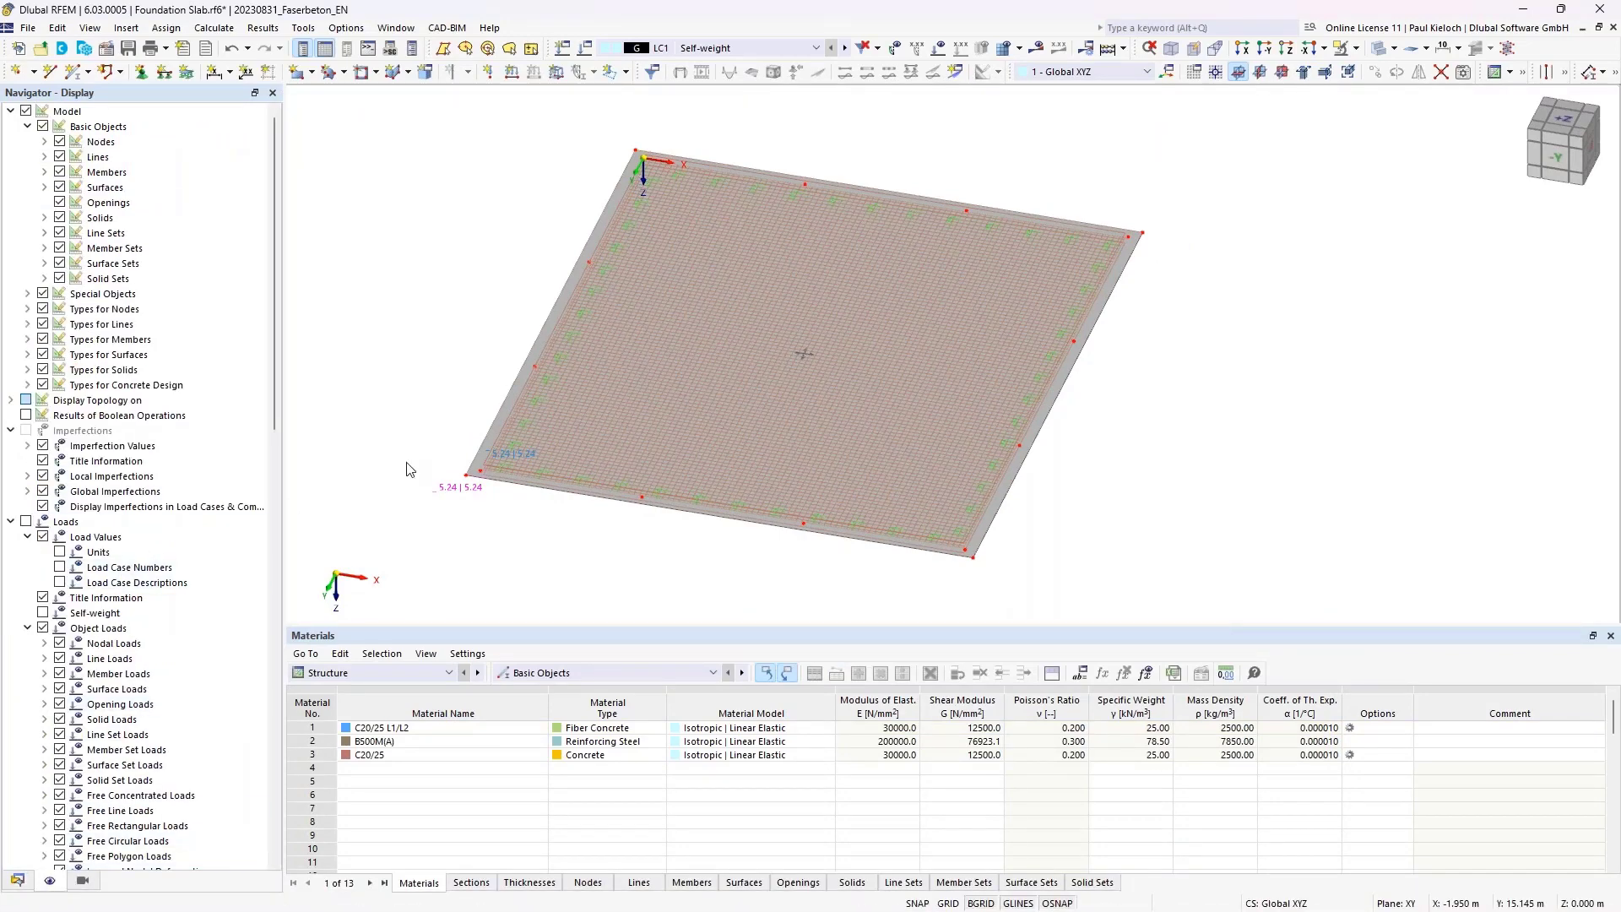
click(42, 385)
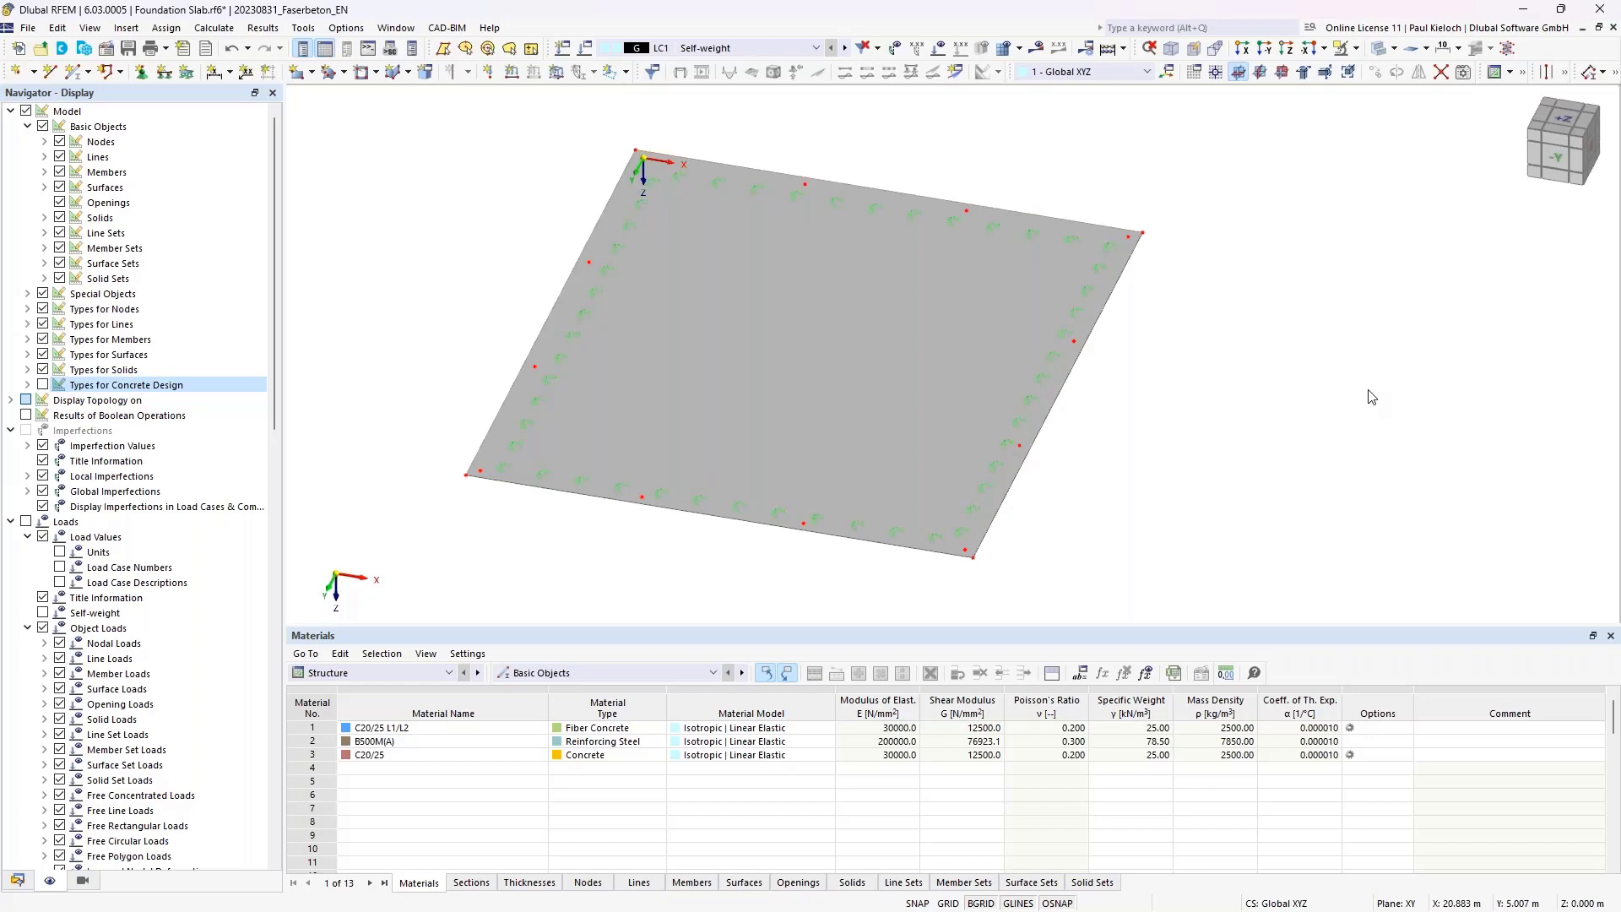
mouse_move(1234, 404)
ctrl+middle_down()
mouse_move(1294, 366)
mouse_move(1259, 393)
ctrl+middle_up()
- Select nodes 1-12 together around the slab's edges and activate mesh refinement for them
click(1564, 116)
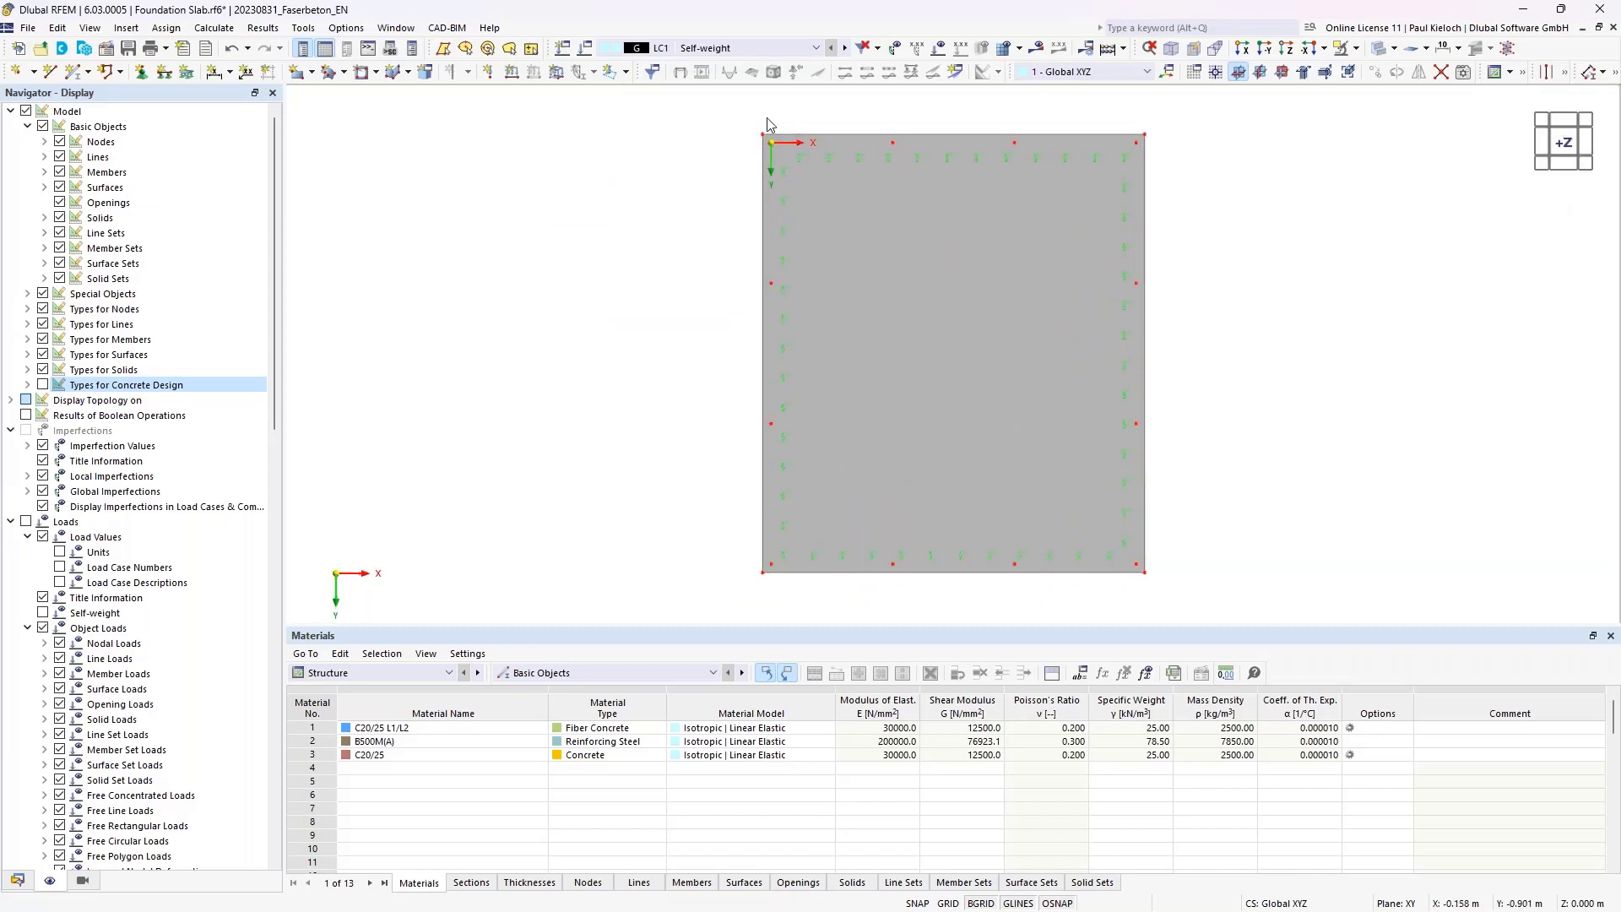
drag(766, 119, 1152, 603)
ctrl+middle_drag(1200, 580, 764, 500)
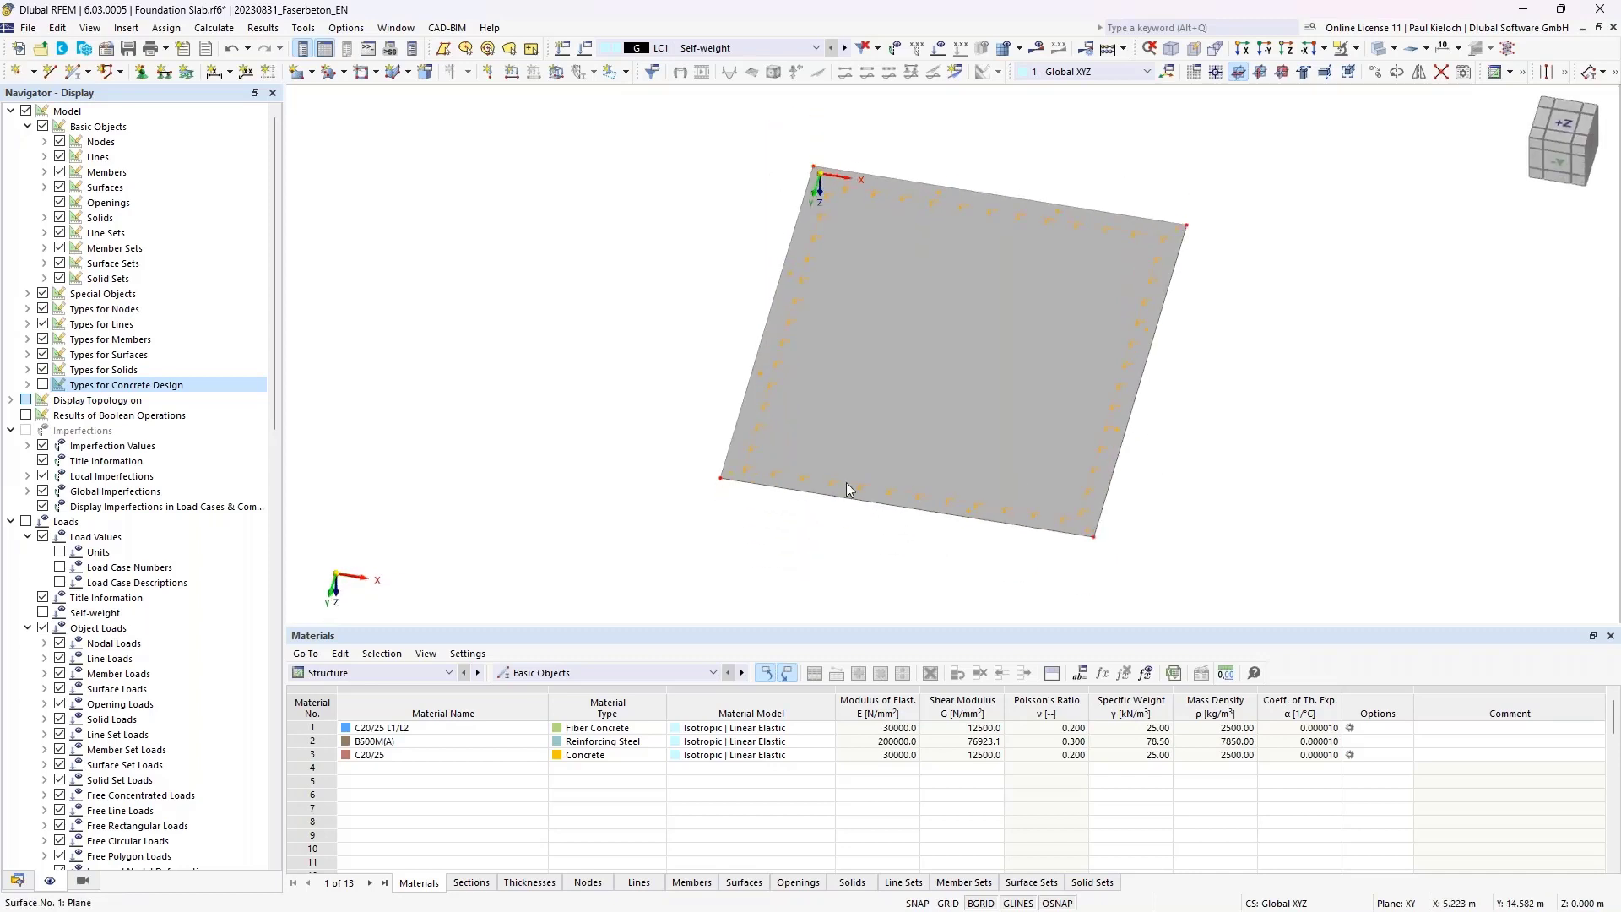
scroll(724, 502, up, 3)
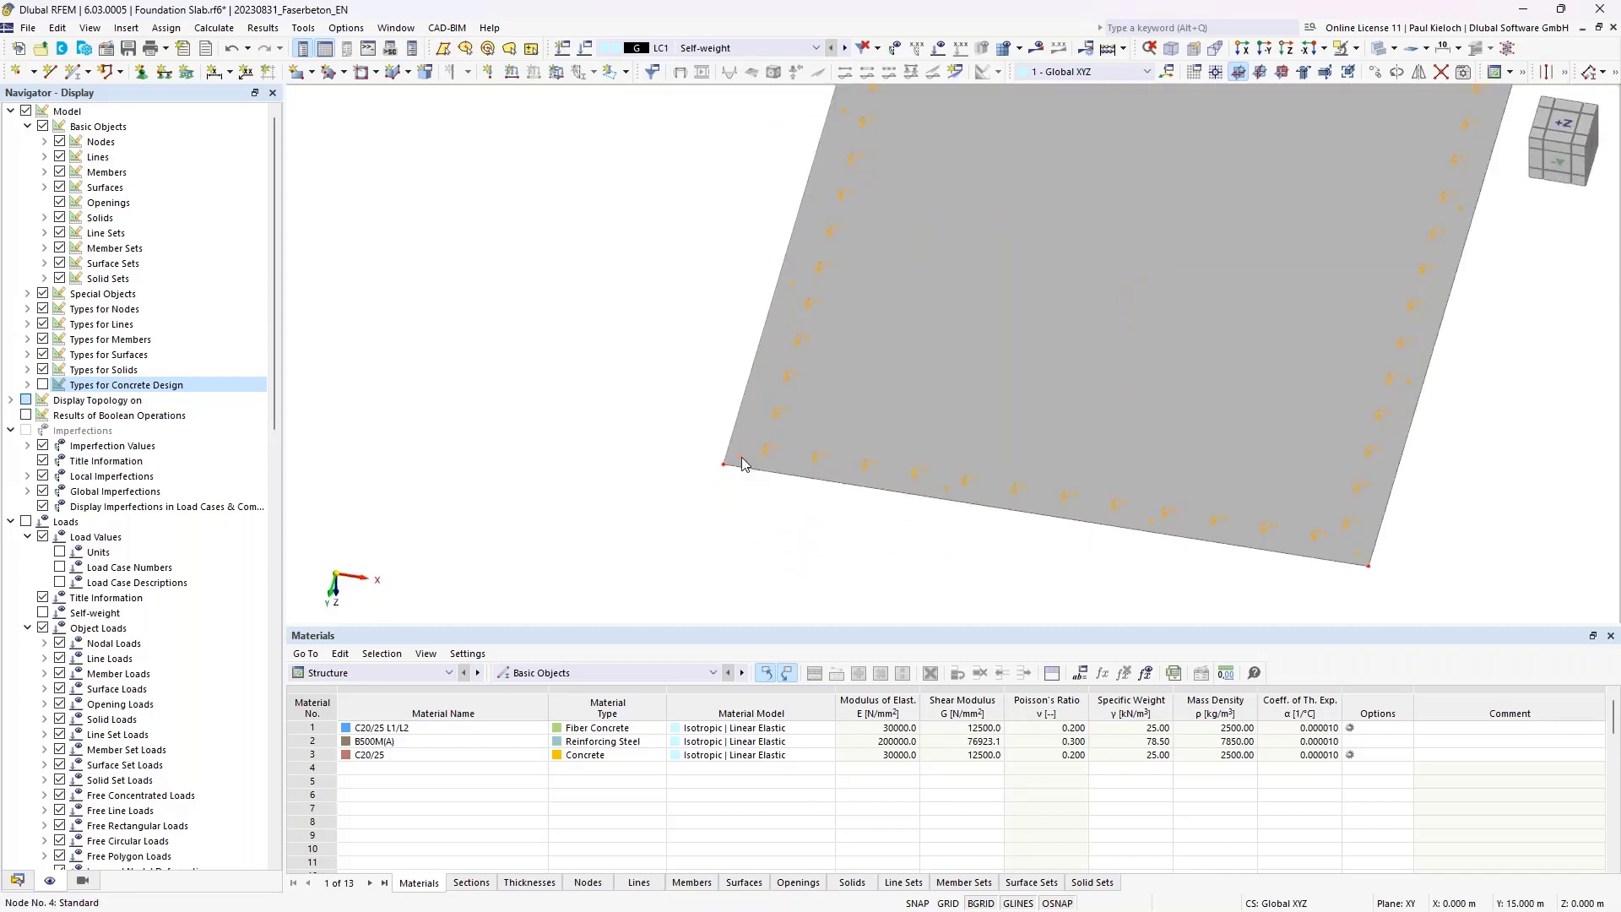
double_click(743, 463)
click(359, 405)
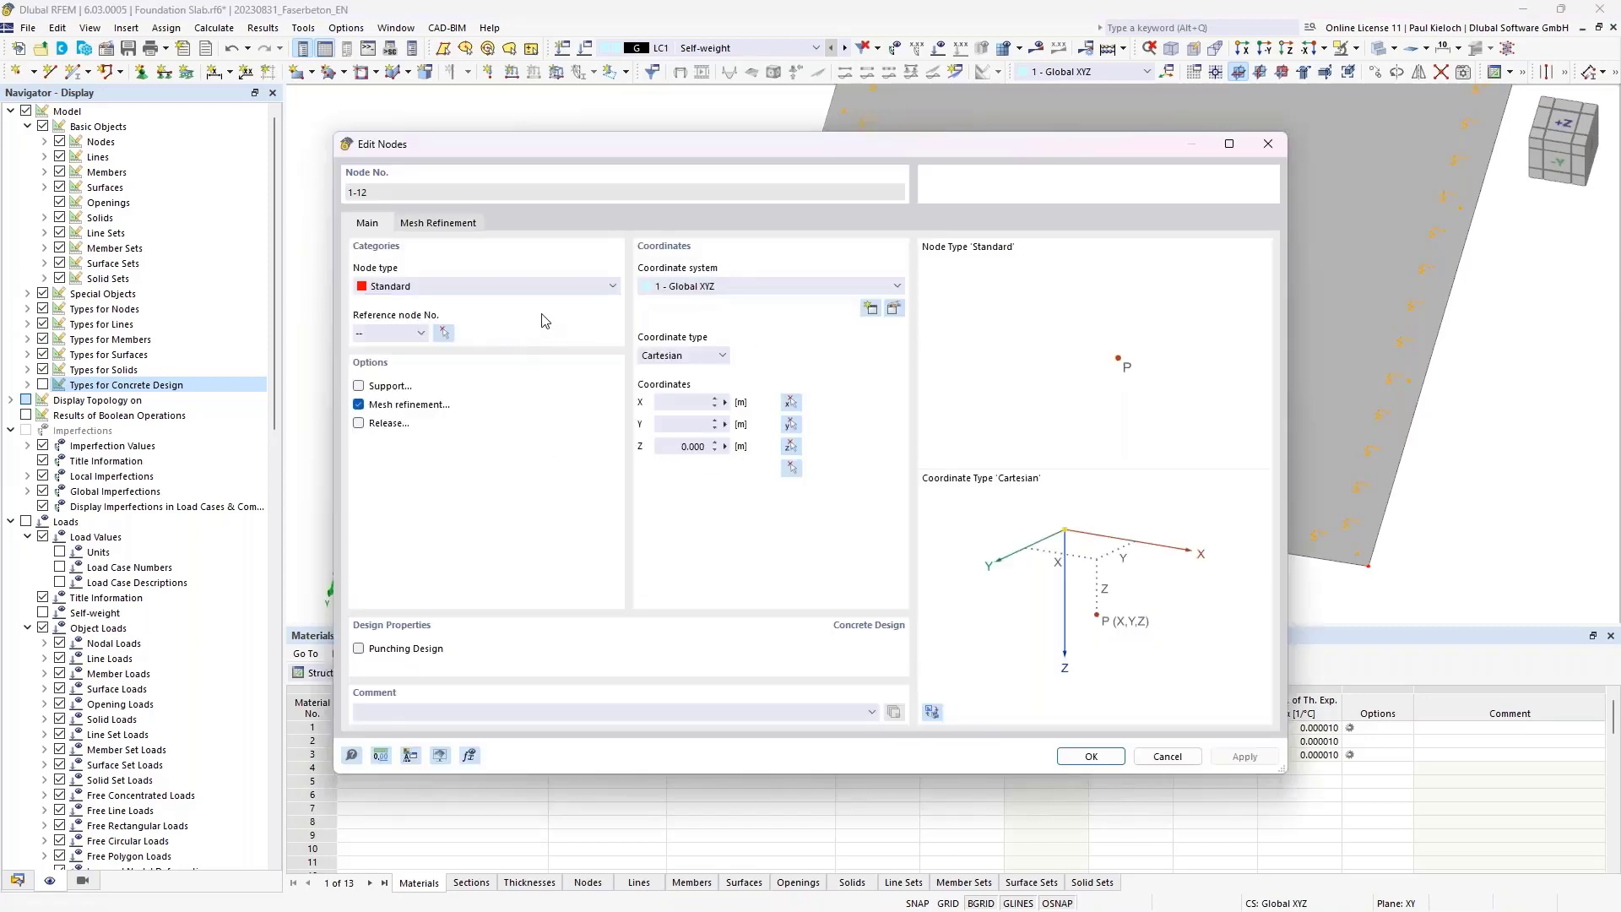
- Assign the nodes a new rectangular mesh refinement with a 0.05 m inner target FE length, and confirm the node changes
click(459, 227)
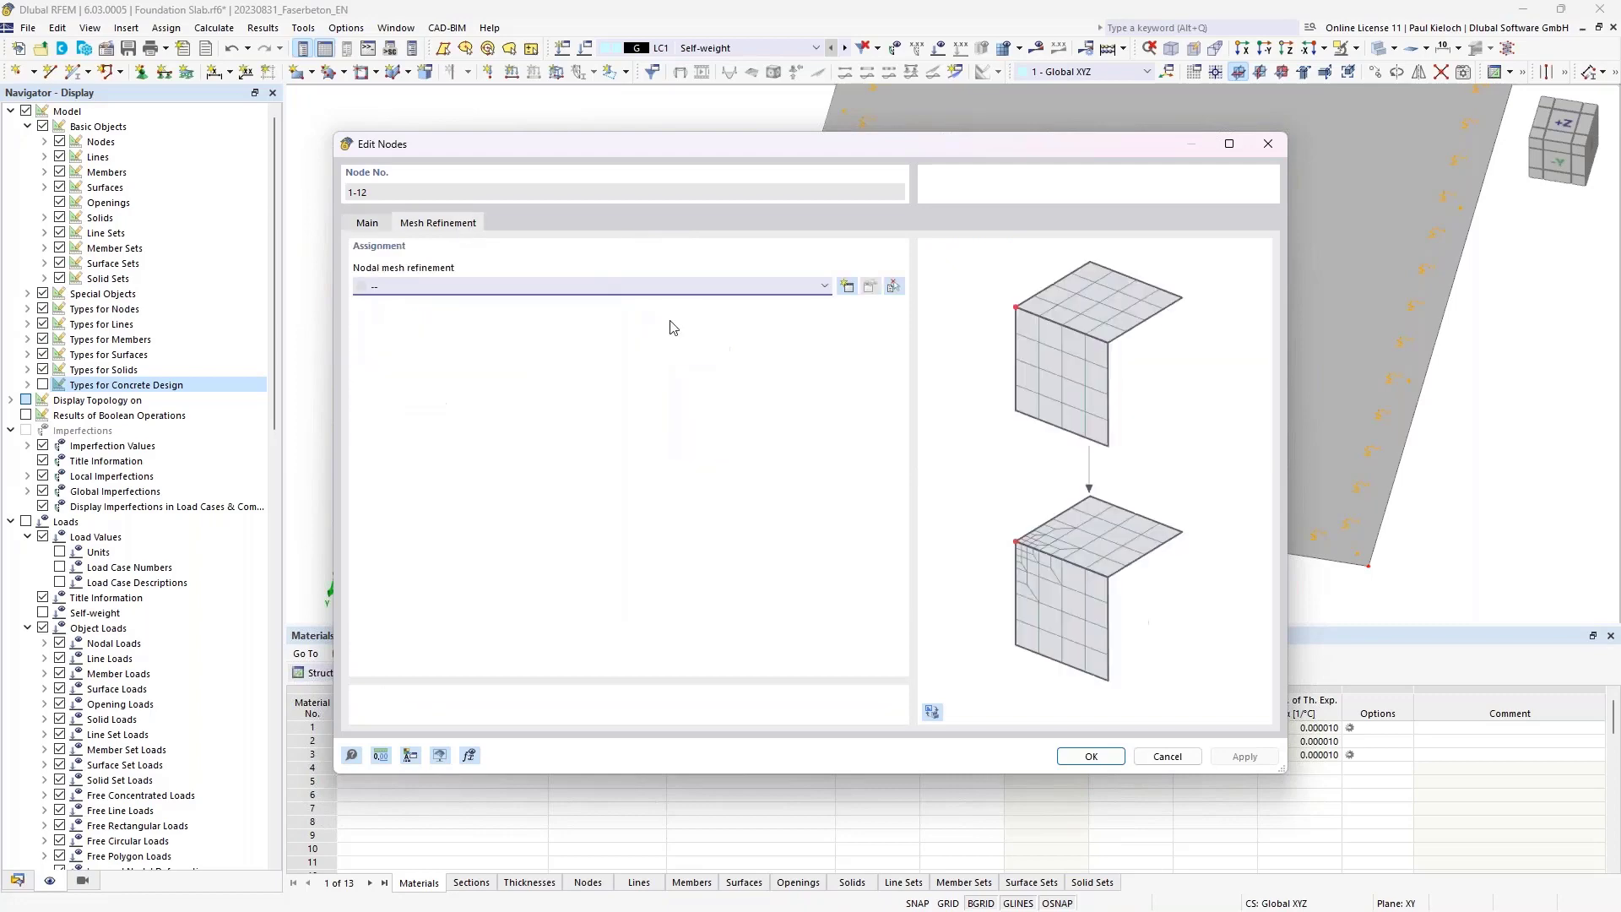
click(847, 287)
click(605, 293)
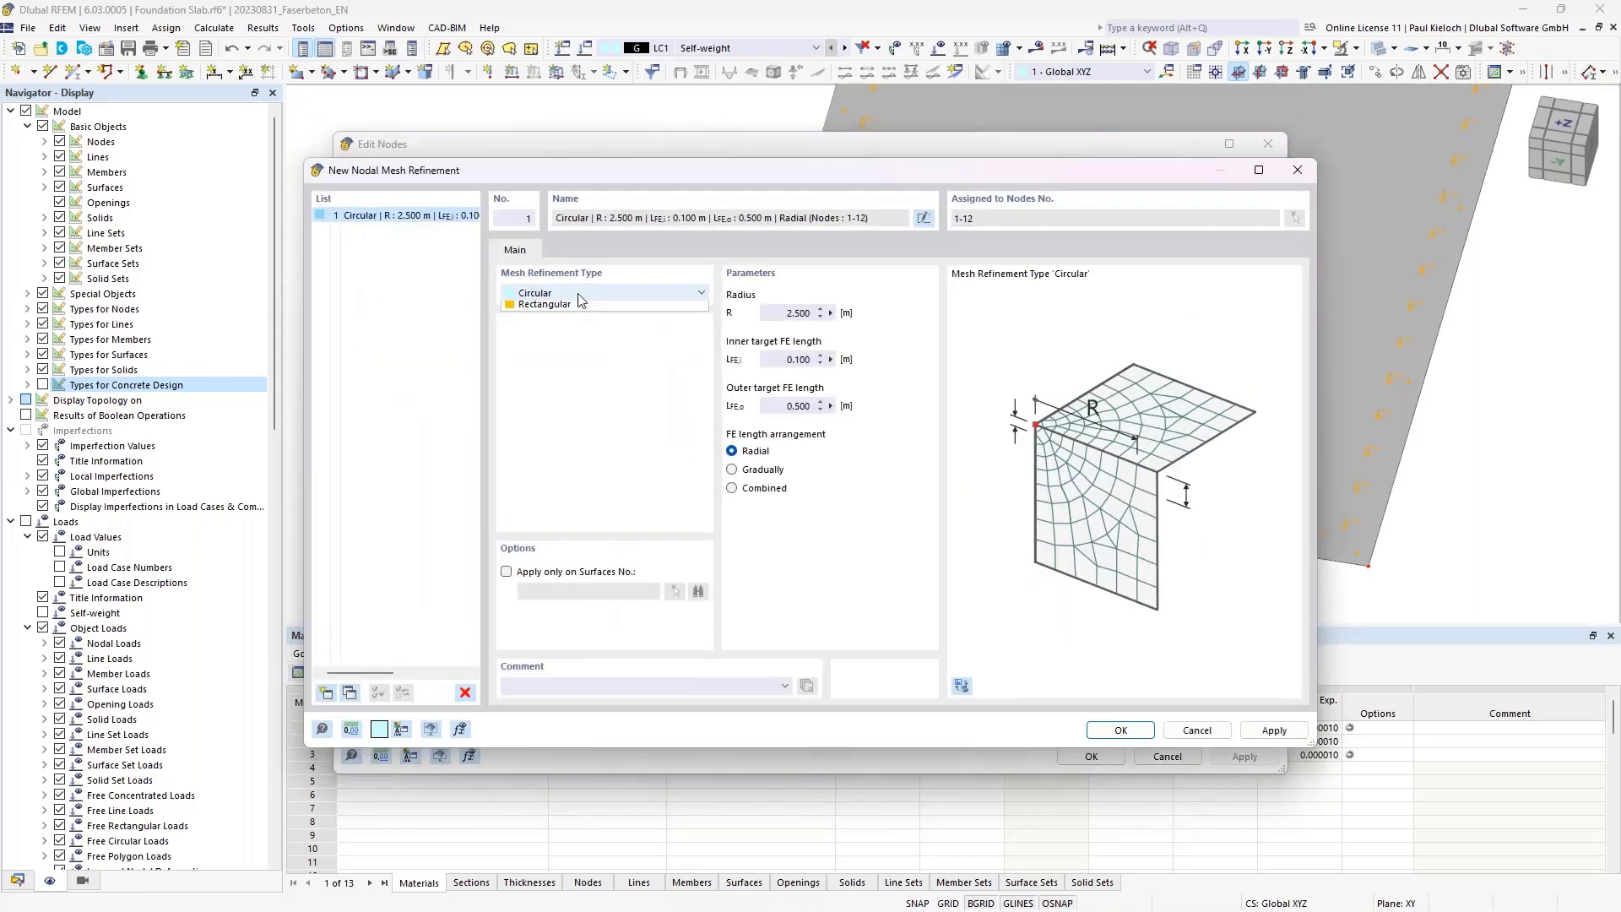
click(549, 321)
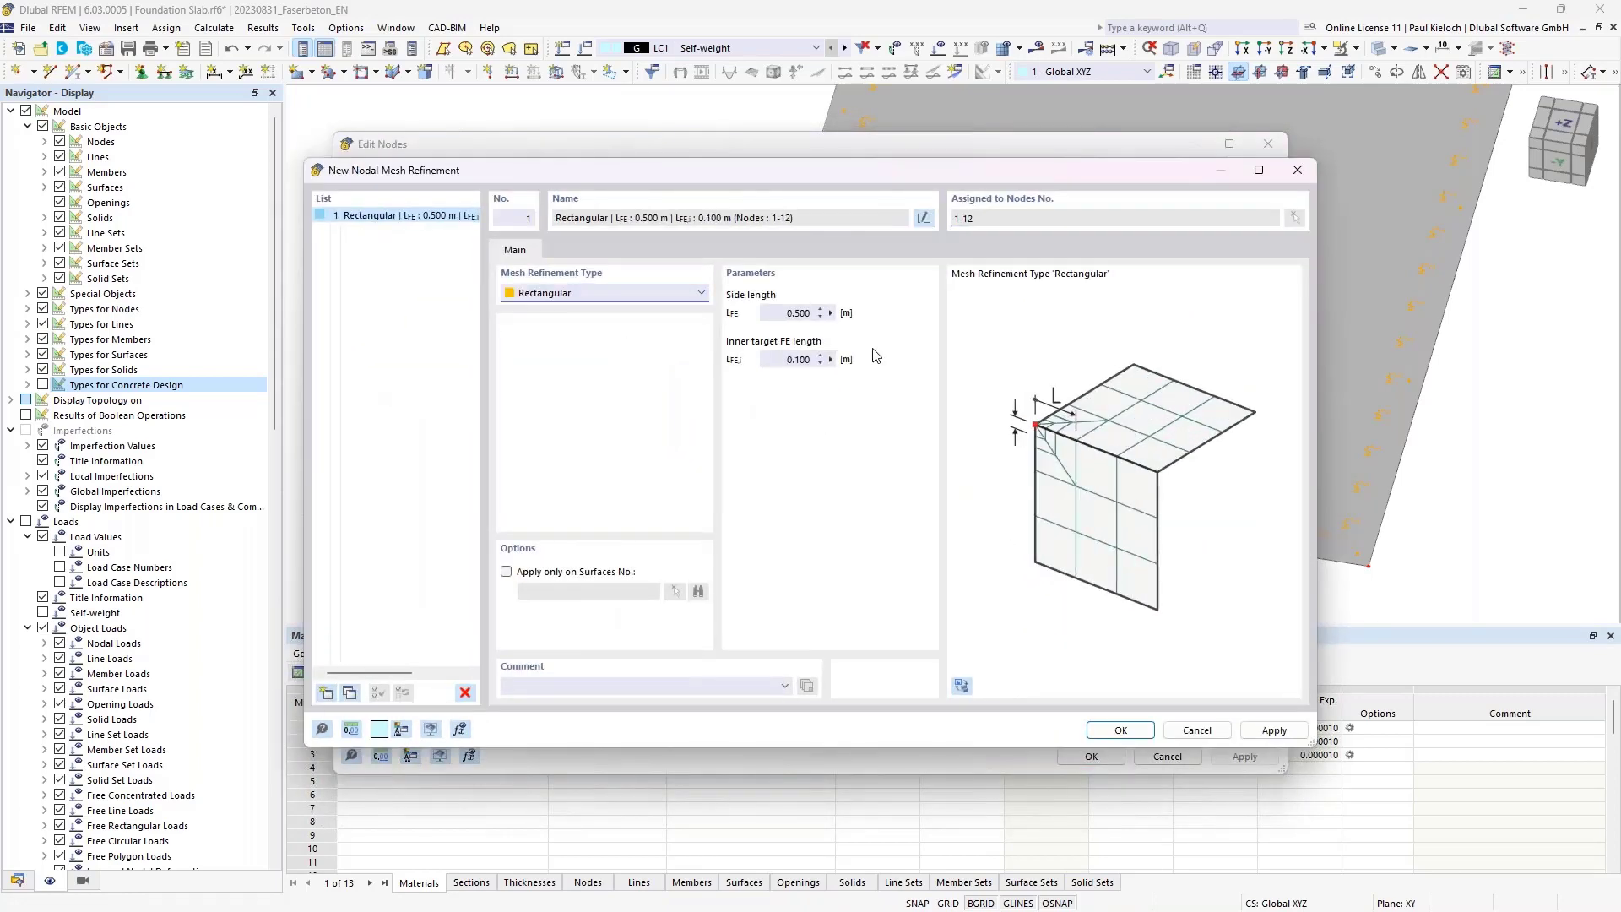
double_click(794, 360)
text(0.05)
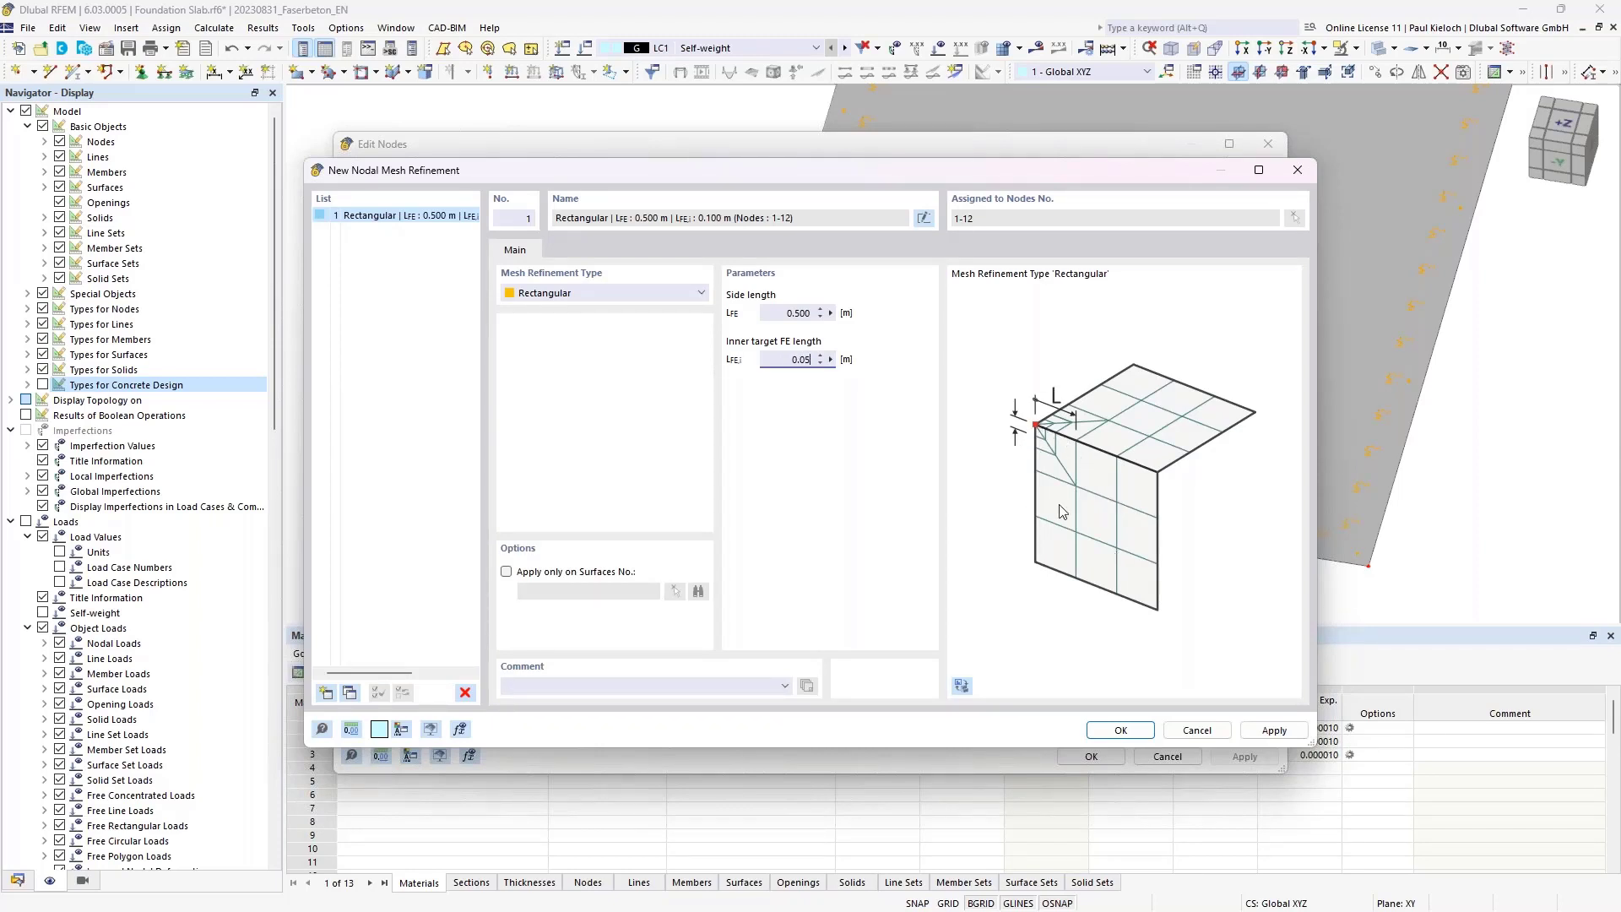
click(1144, 735)
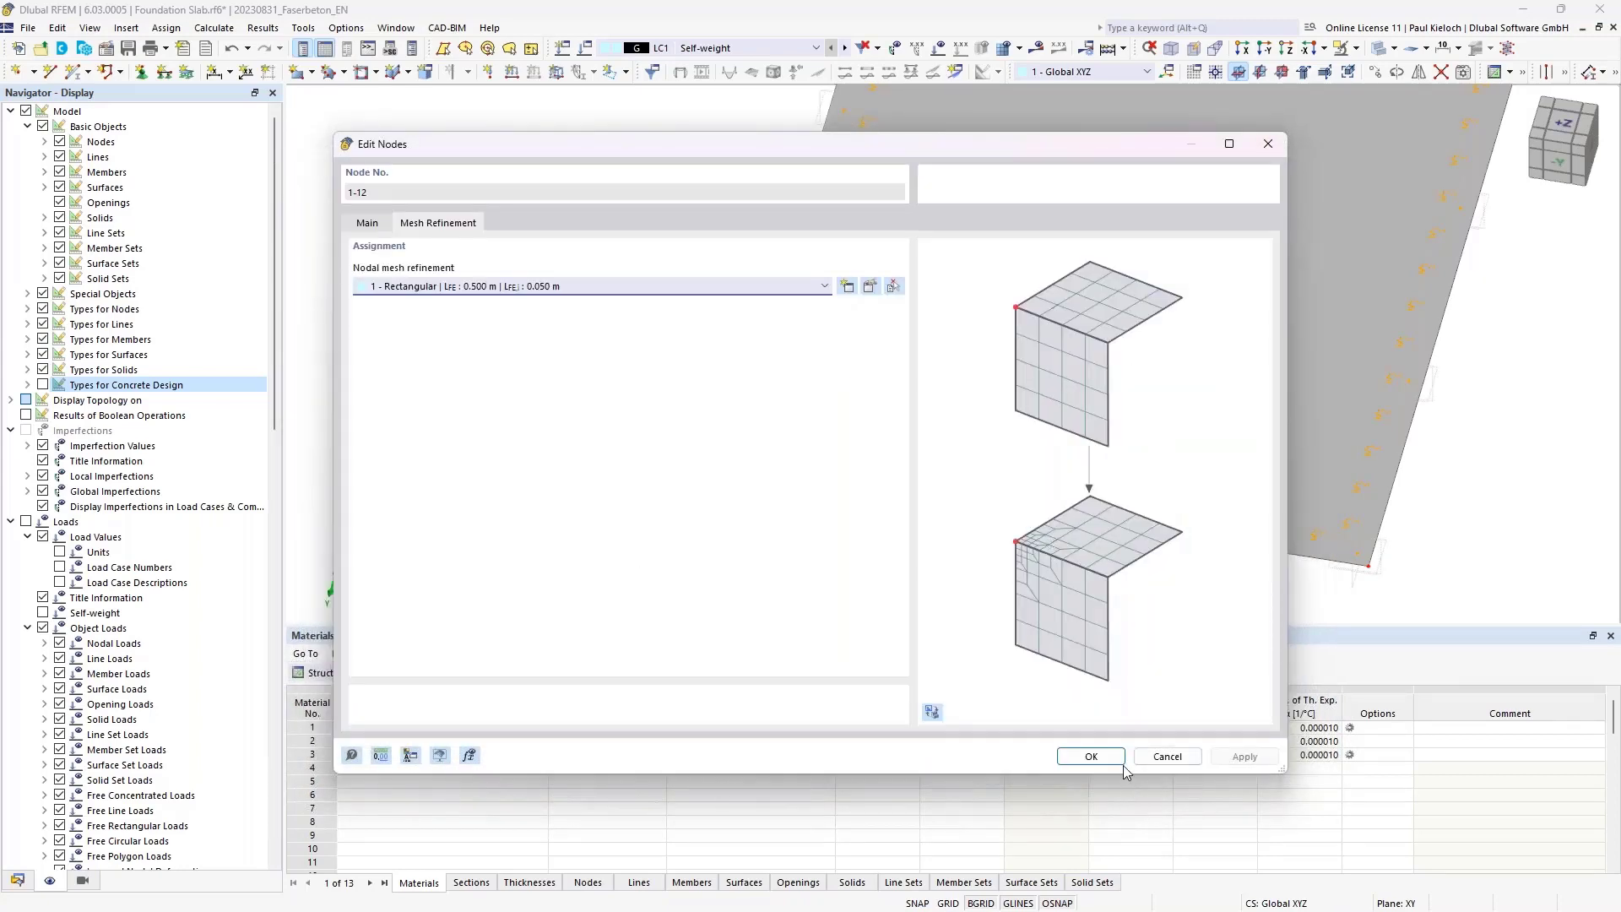
click(1086, 756)
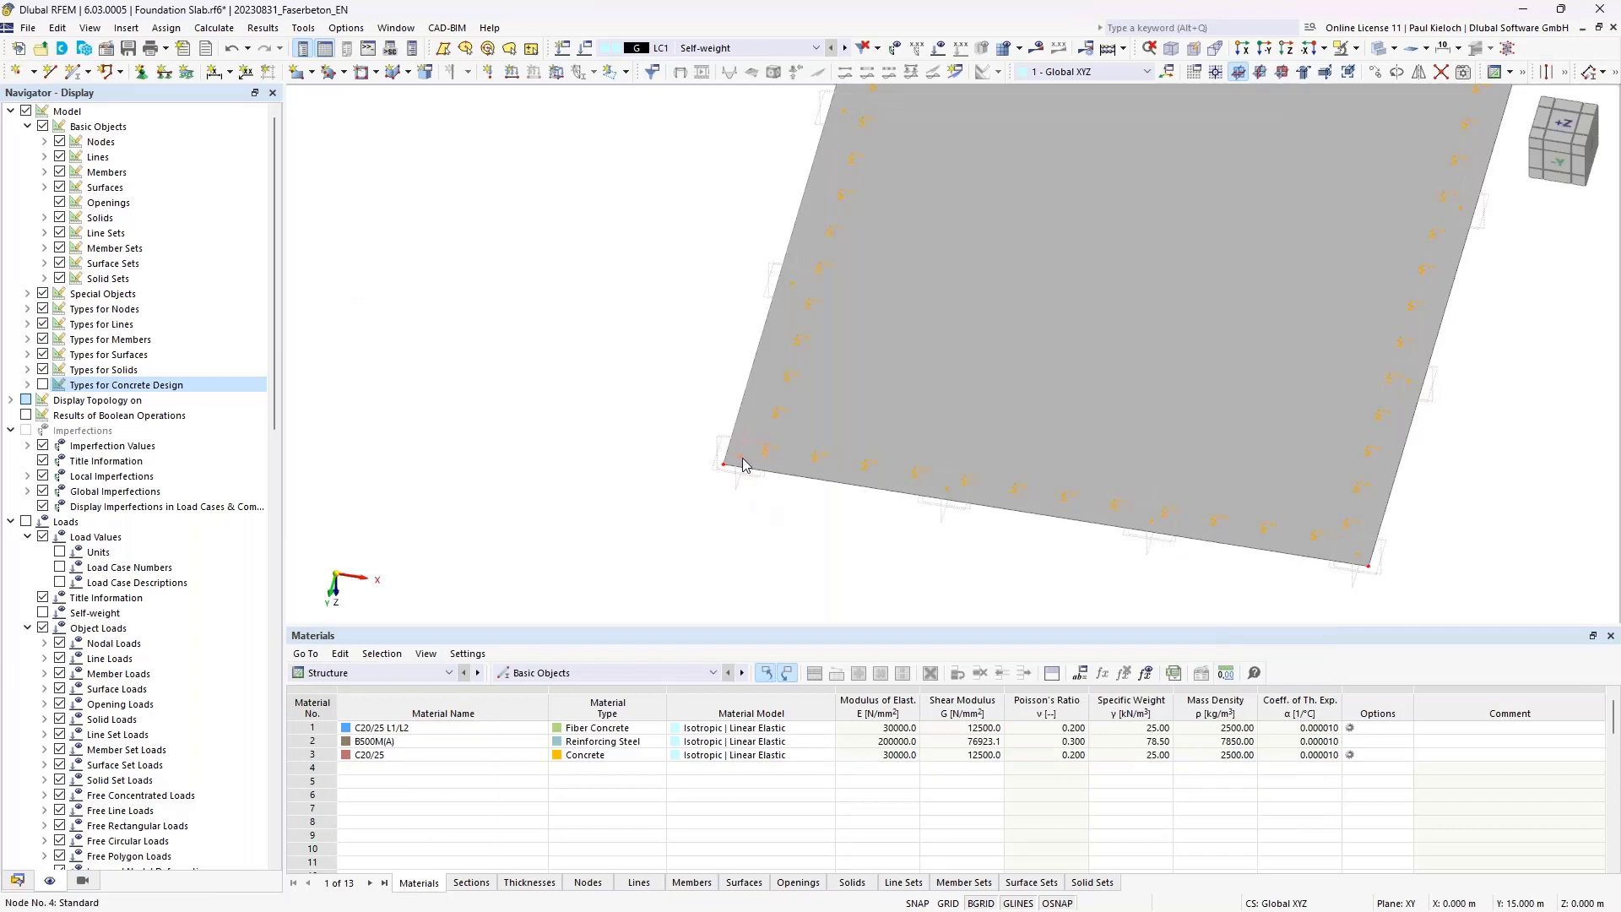
- Activate punching design for nodes 1-12 and open the punching settings of their default ultimate configuration
mouse_move(743, 464)
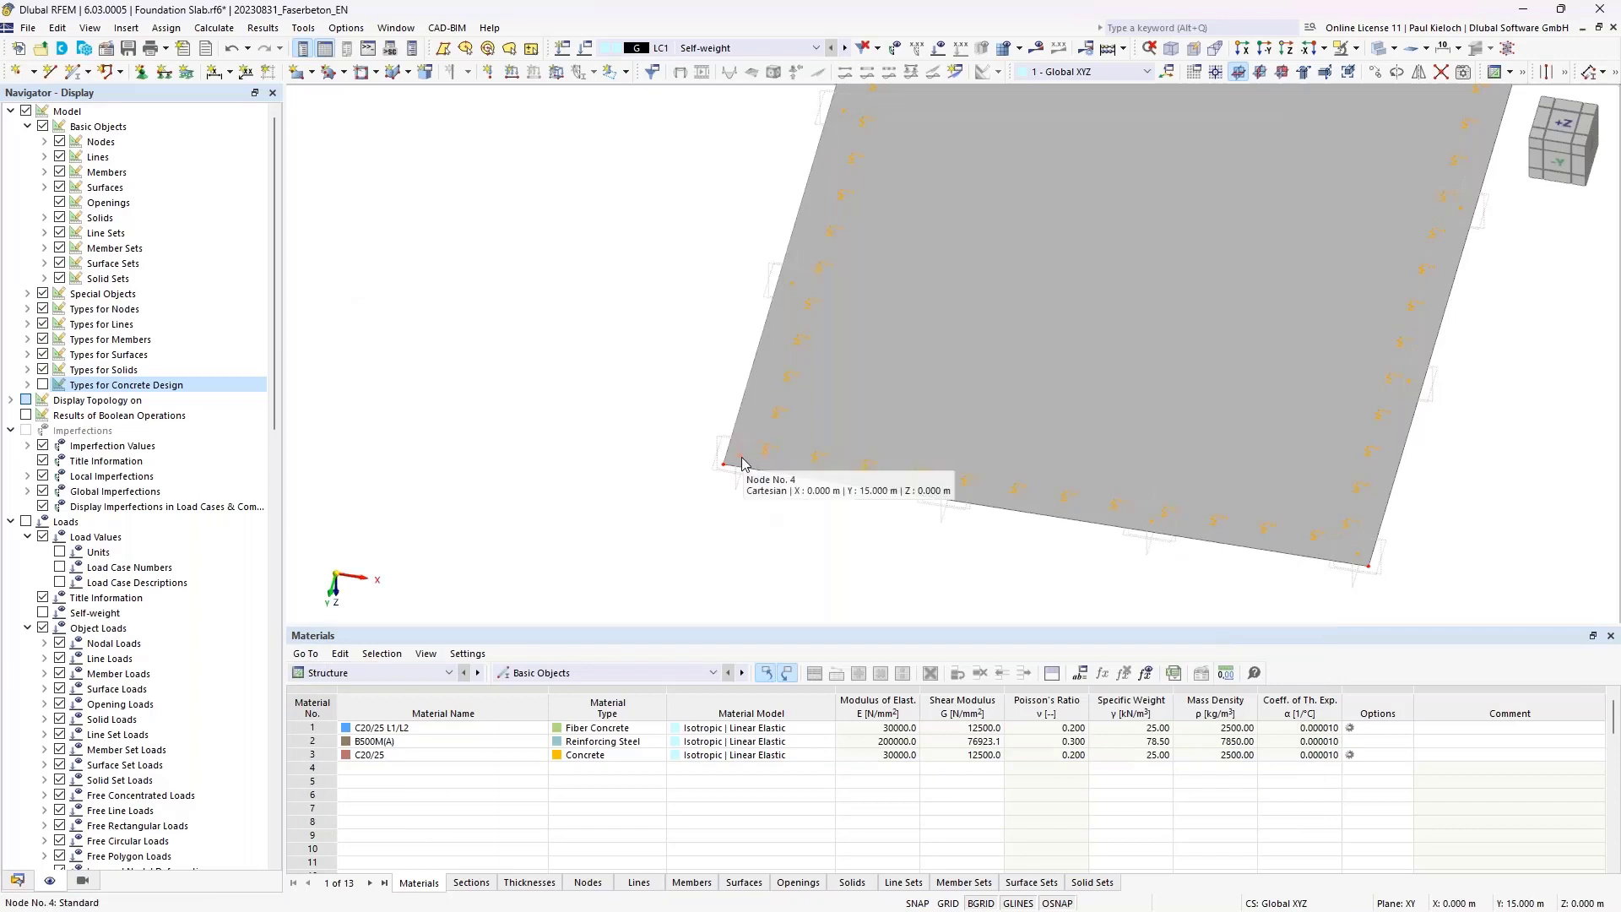
double_click(743, 463)
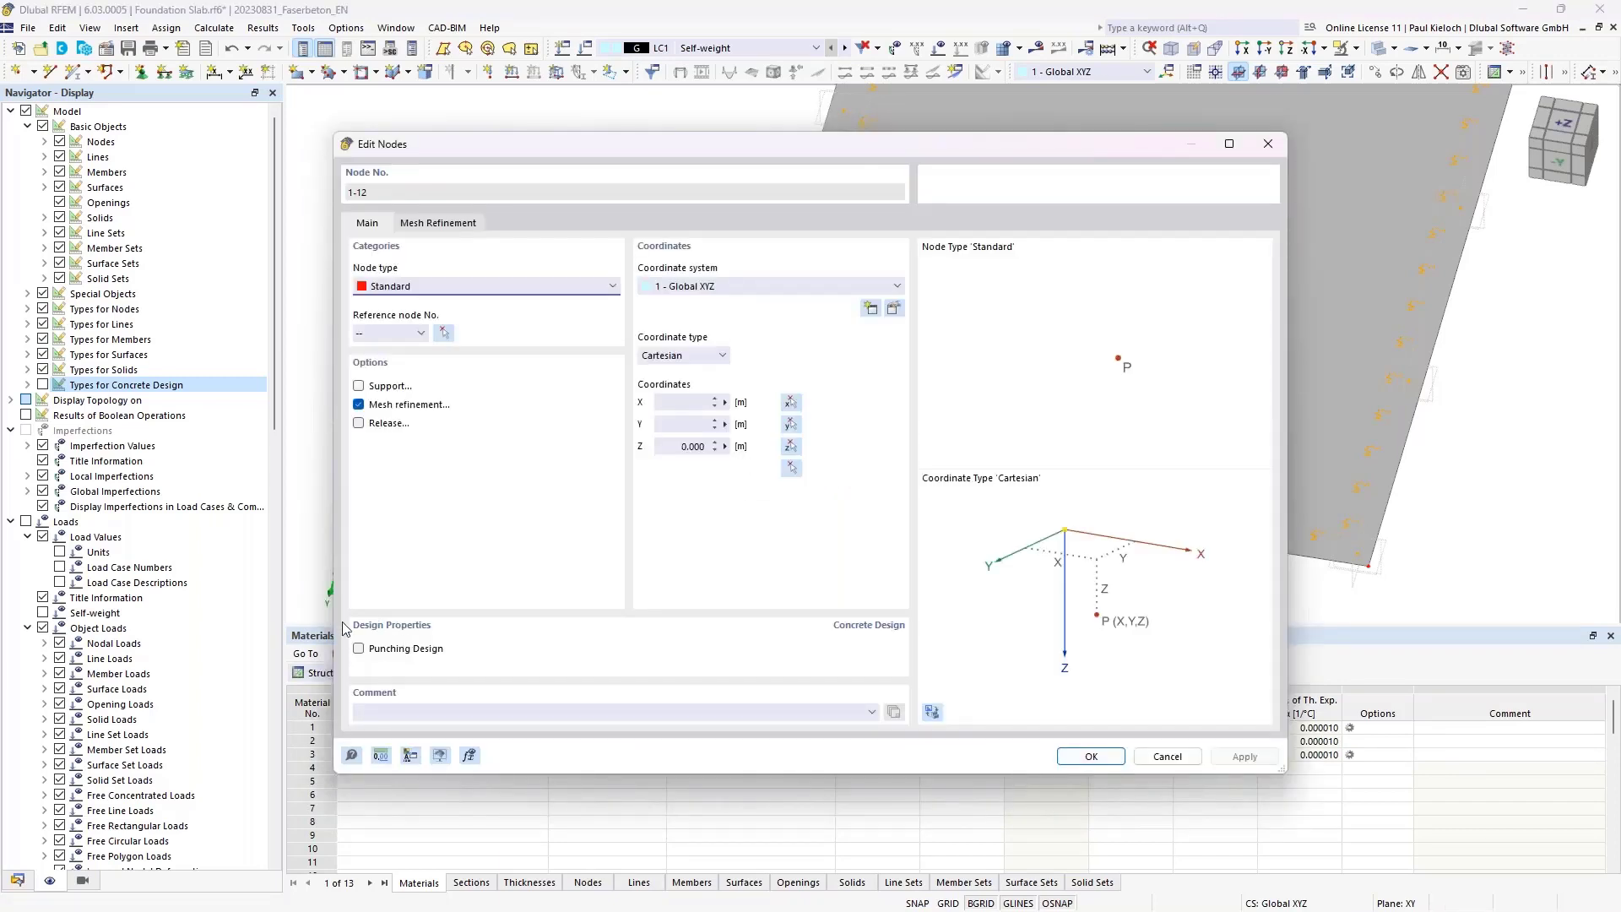
click(359, 649)
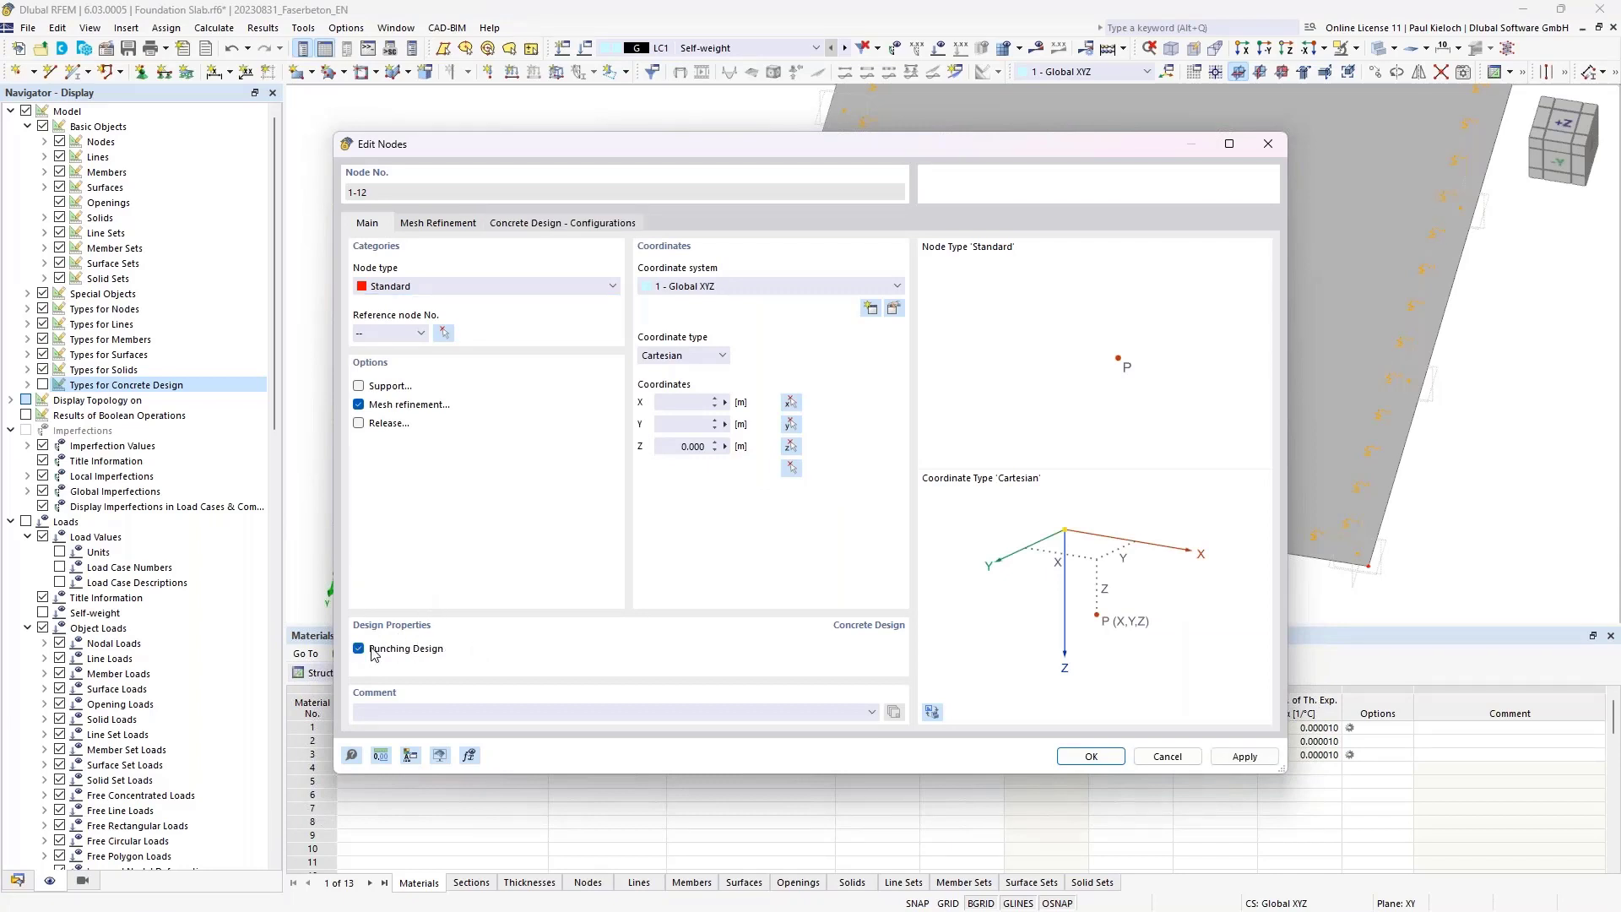
click(604, 224)
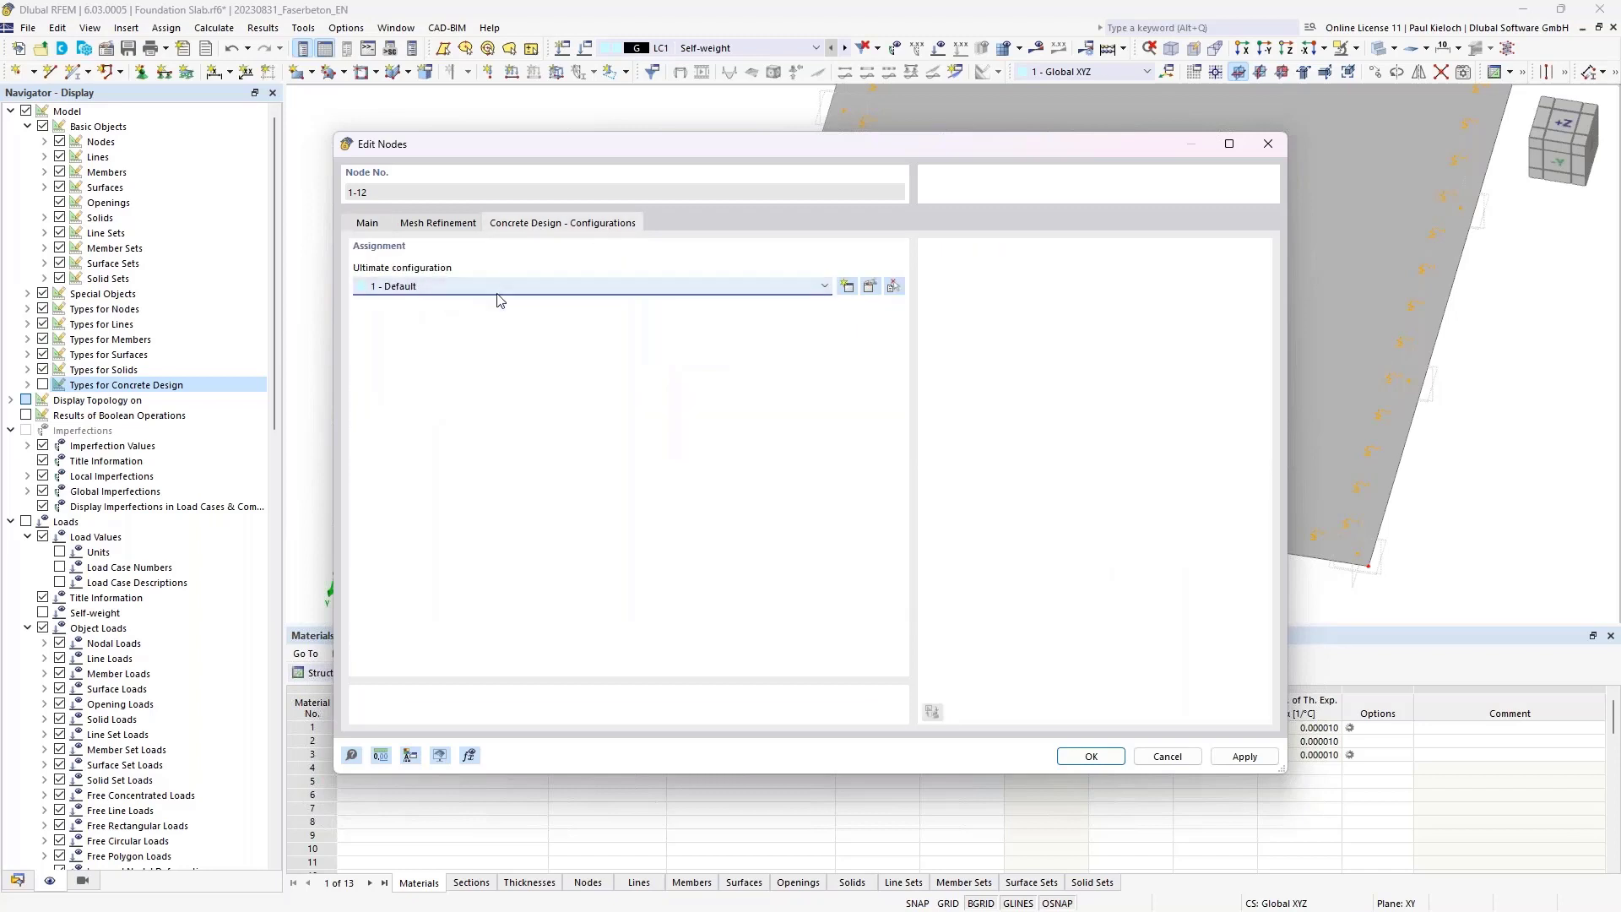
click(869, 287)
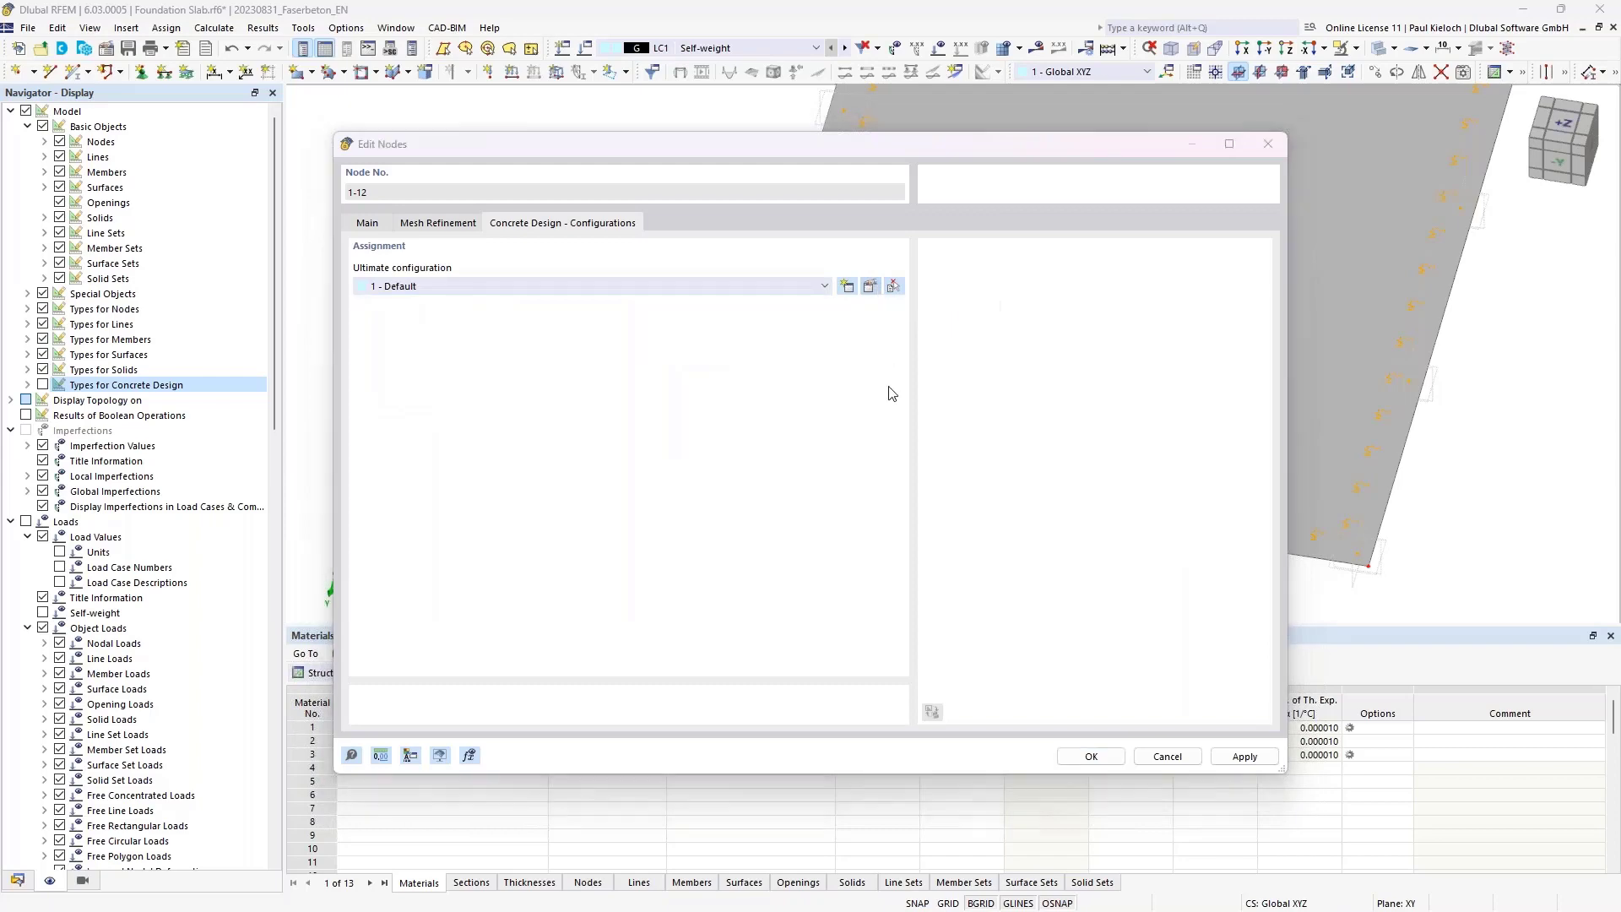
click(525, 133)
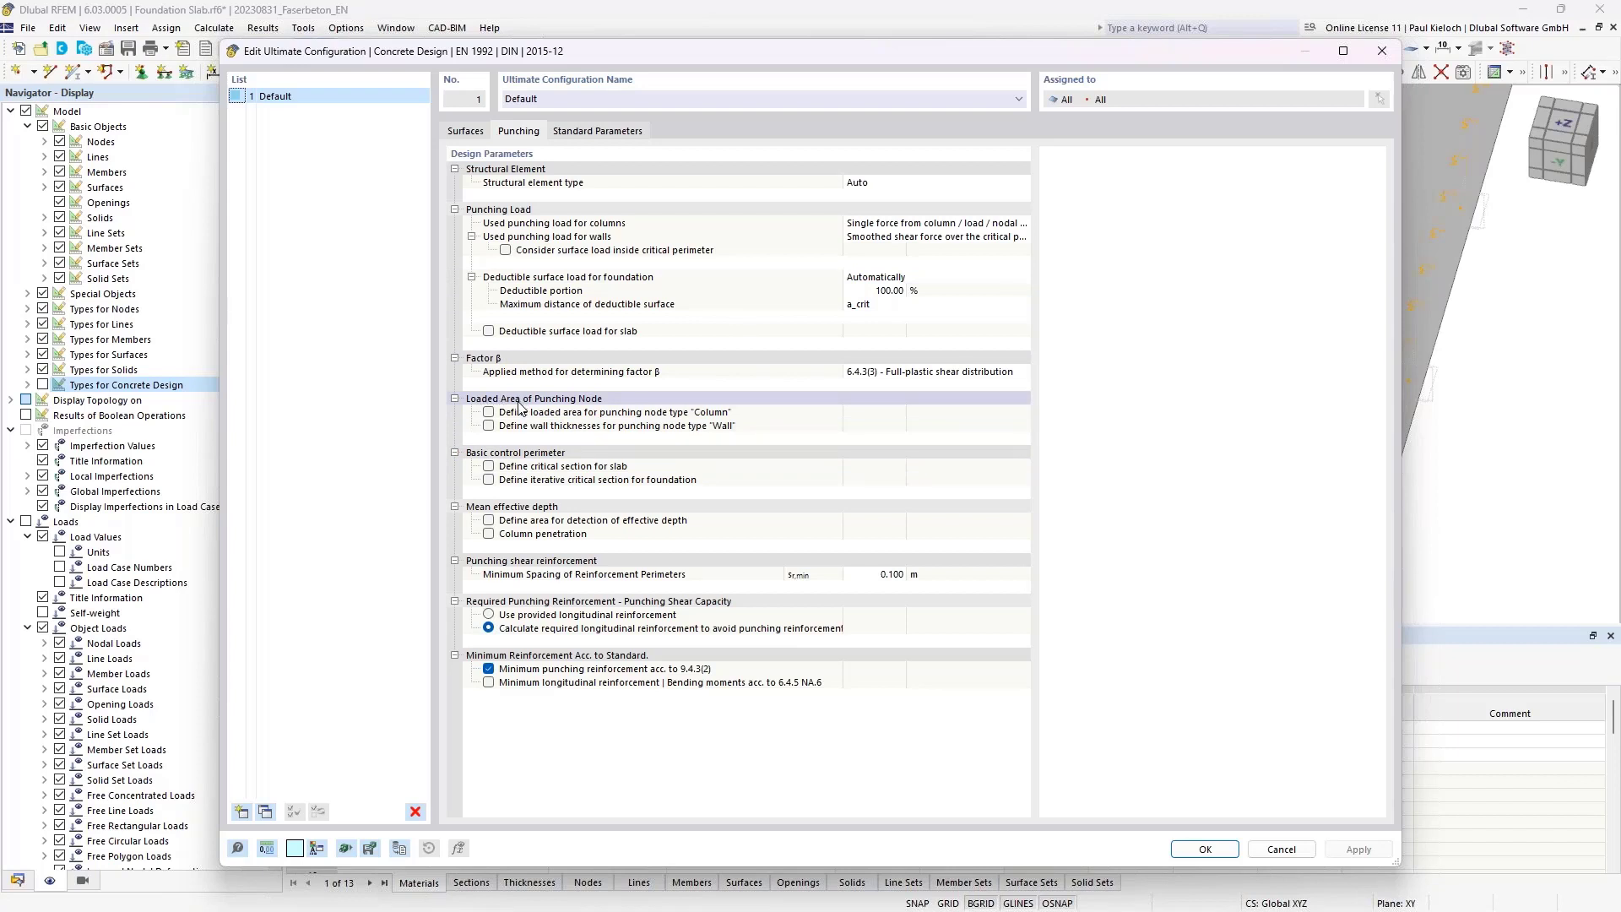
- Define a rectangular 0.25 × 0.25 m loaded area for column-type punching nodes, and confirm the configuration and nodes
click(488, 412)
click(876, 439)
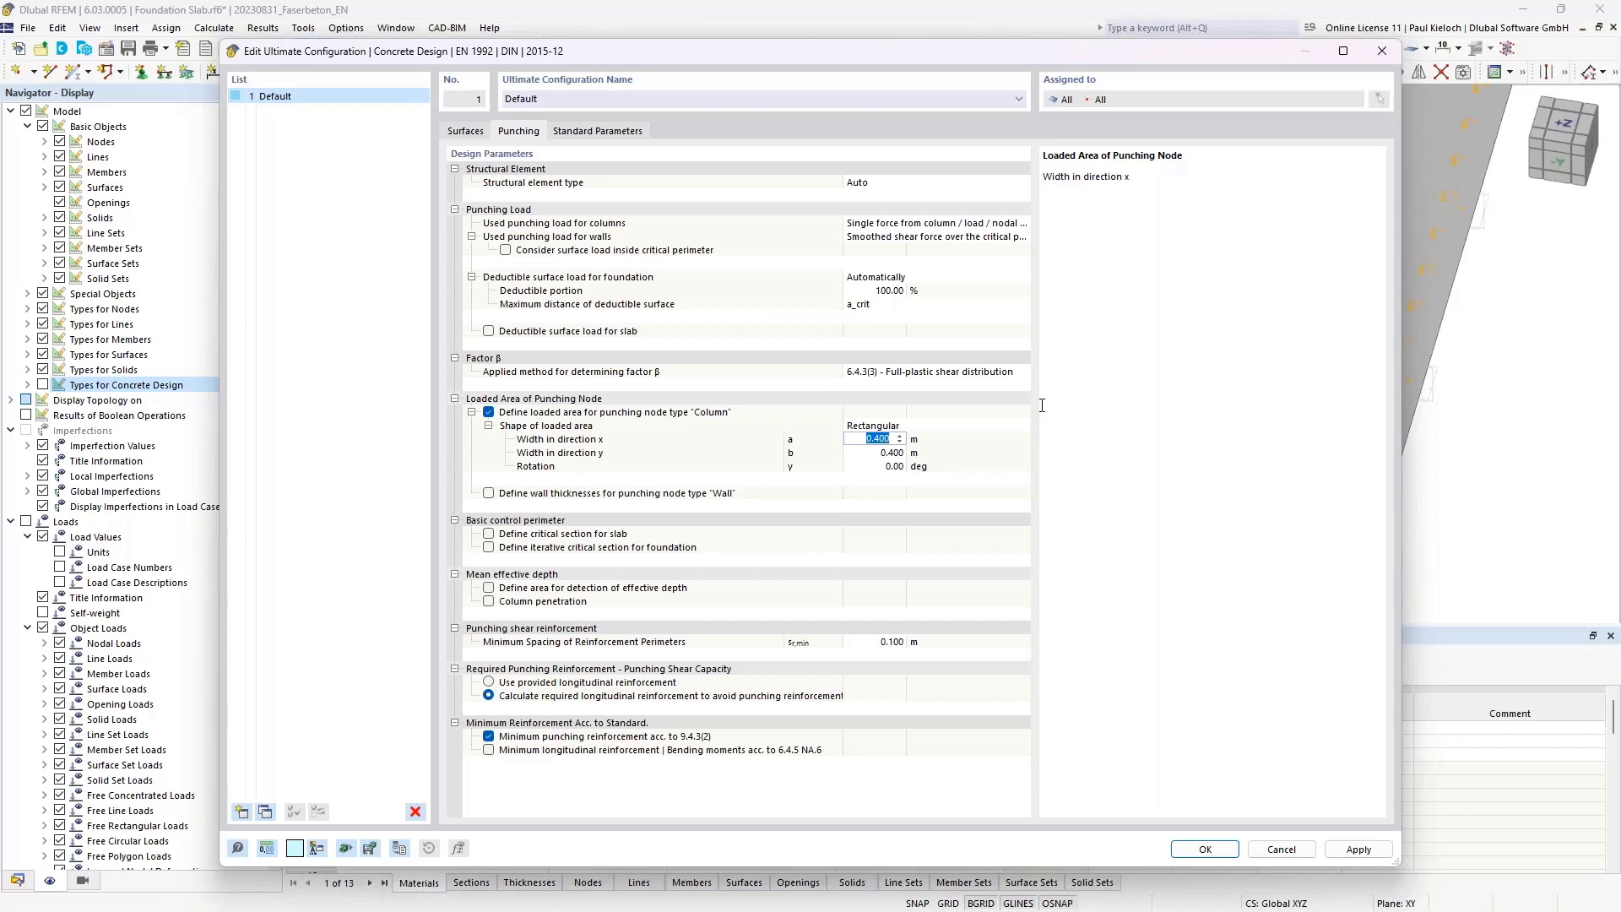
key(BackSpace)
text(,25)
click(887, 453)
key(BackSpace)
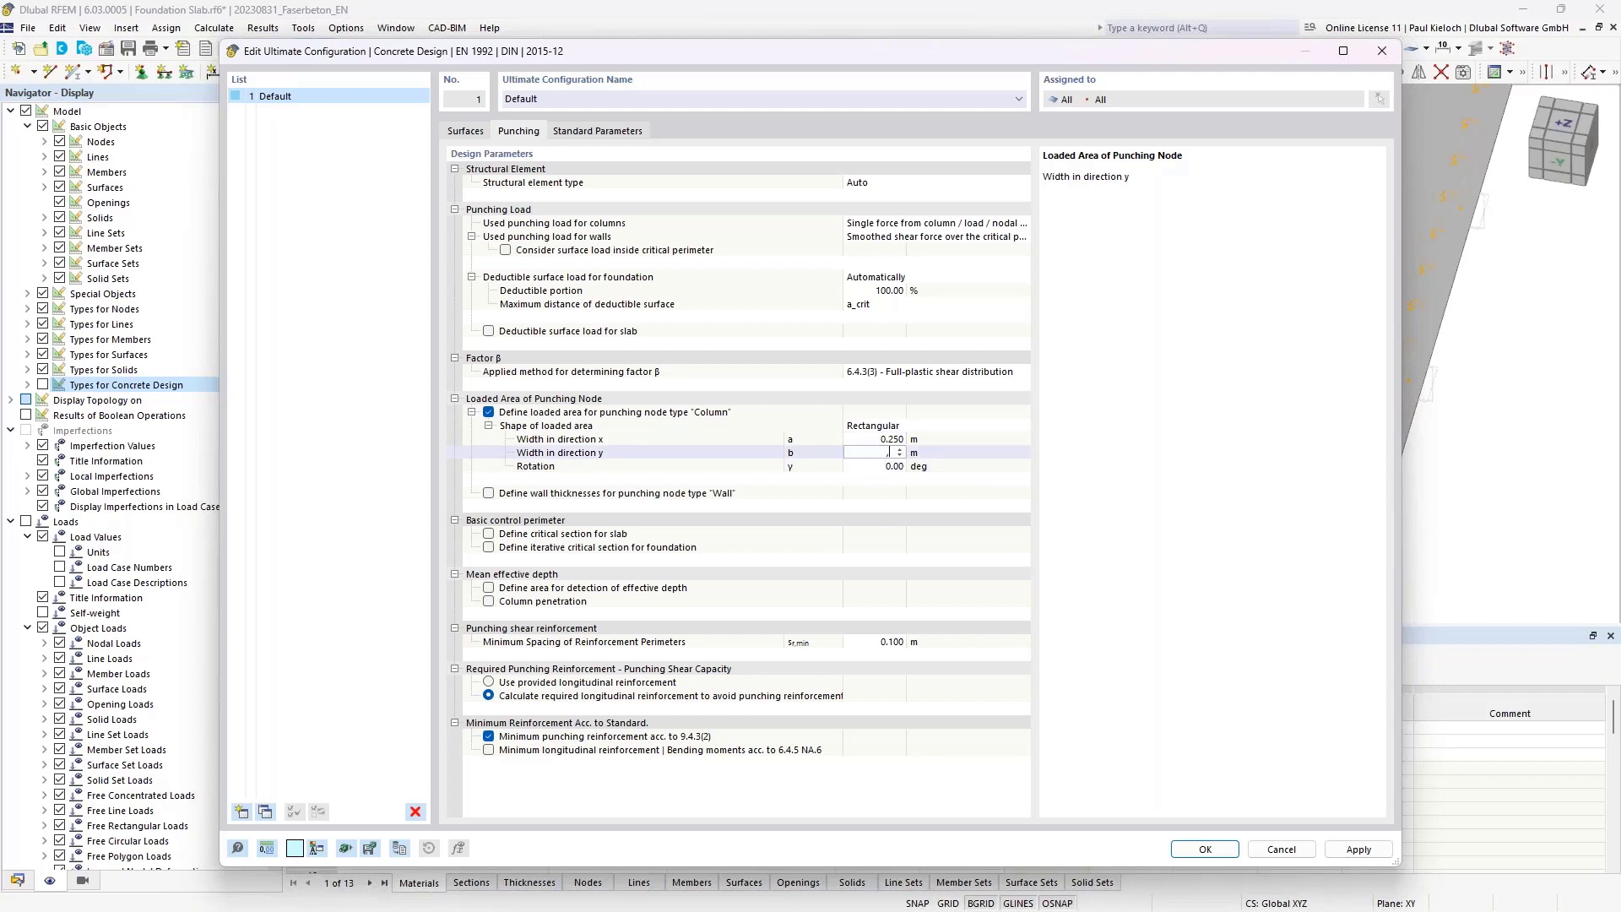
text(,25)
key(Tab)
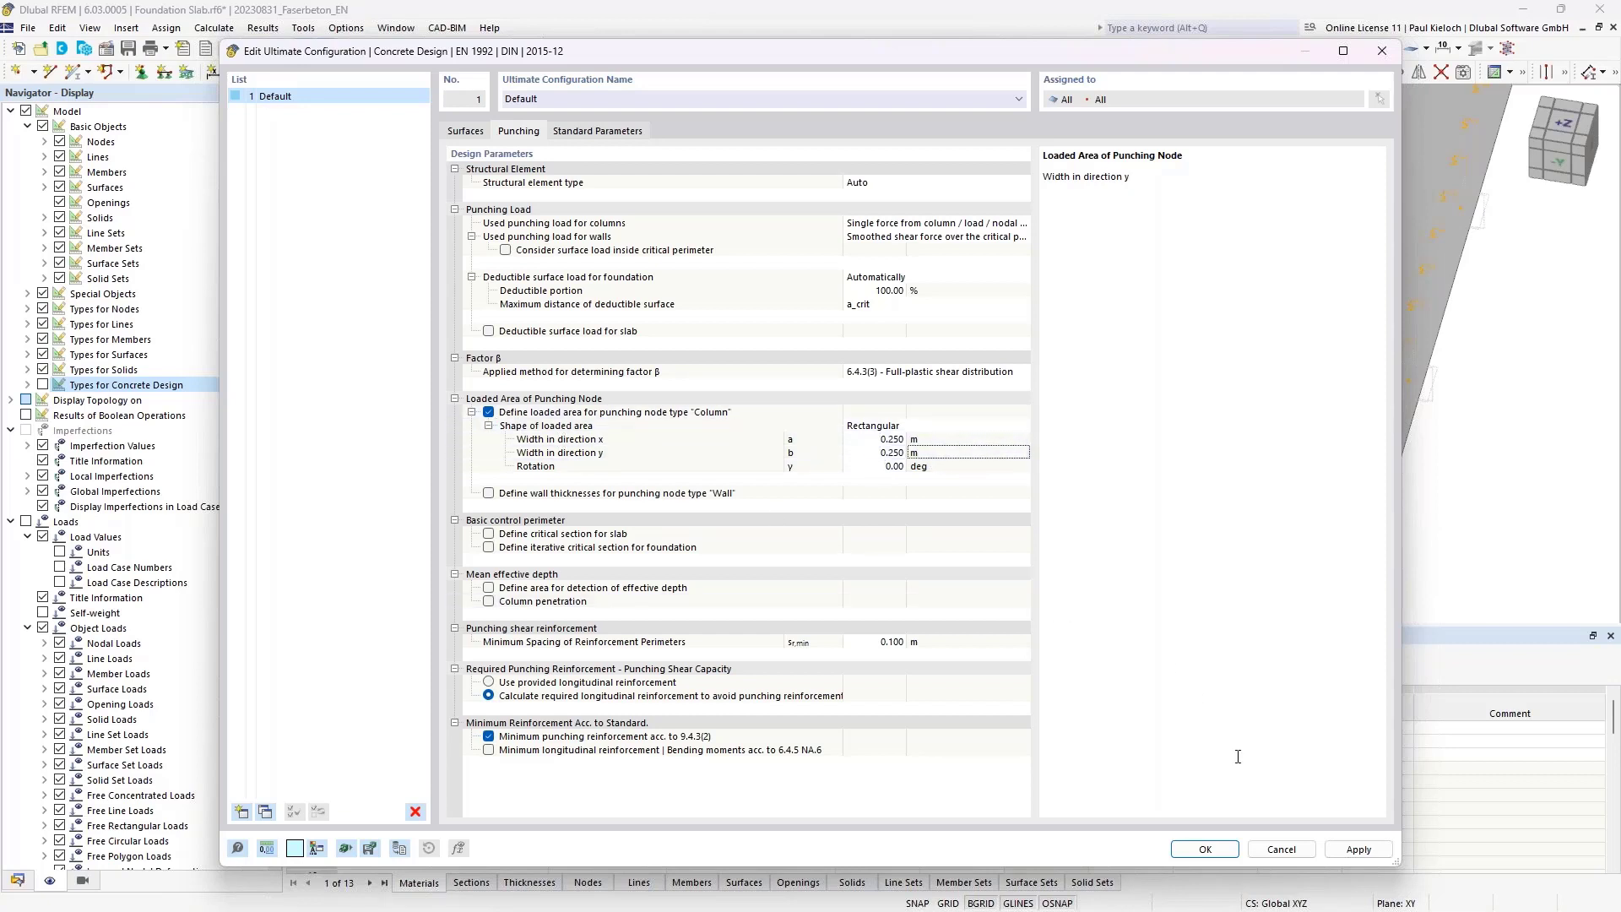
click(1210, 849)
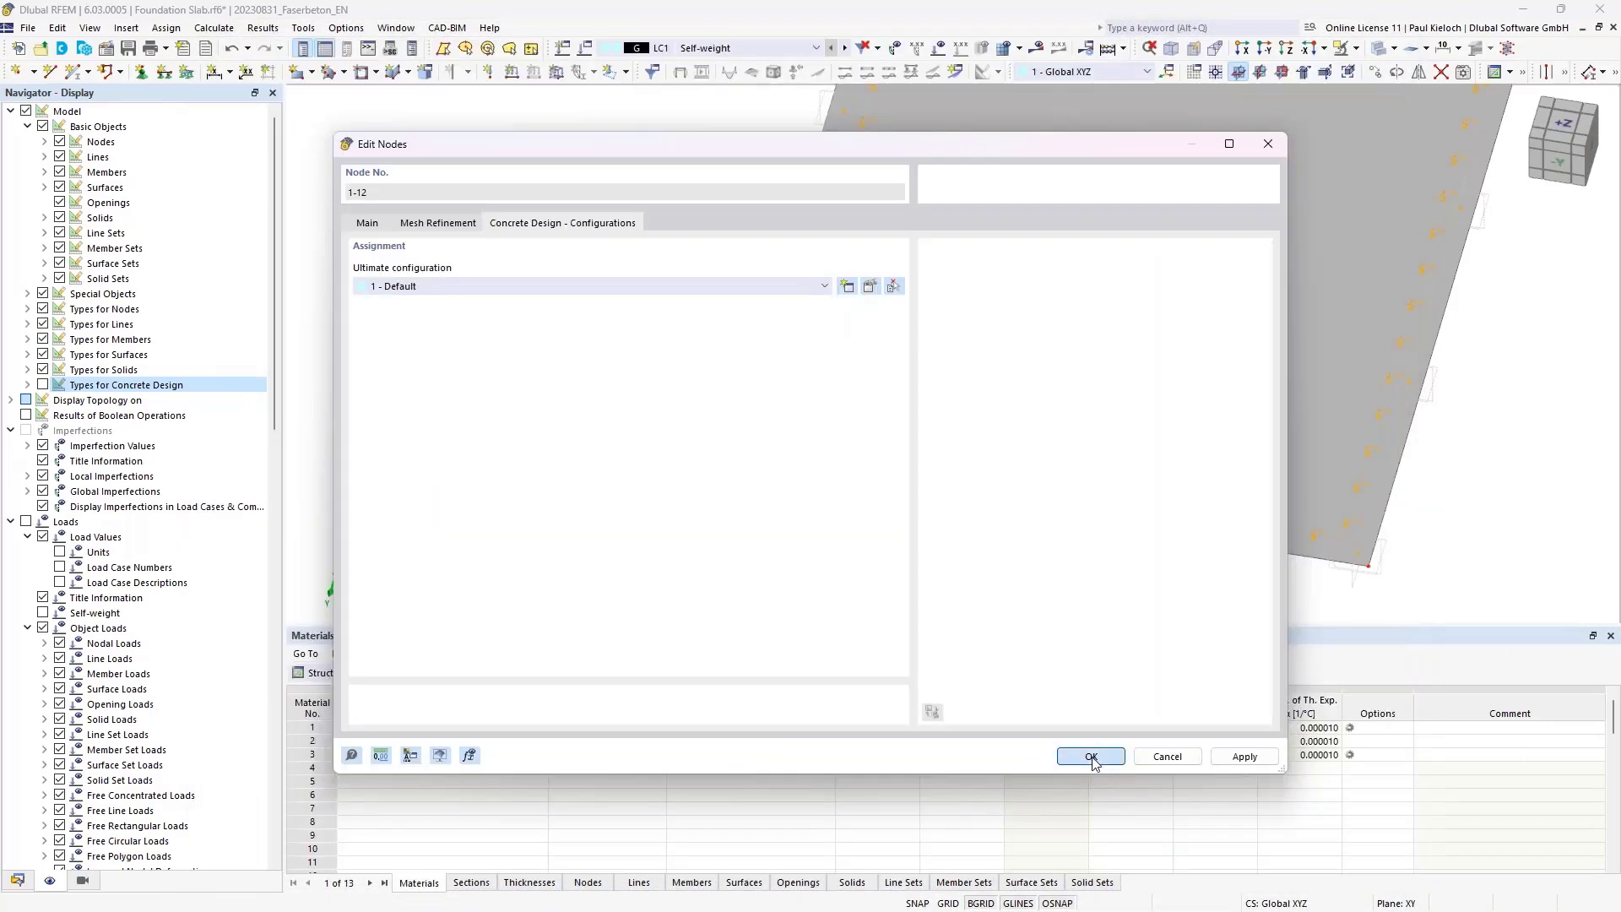
click(1092, 757)
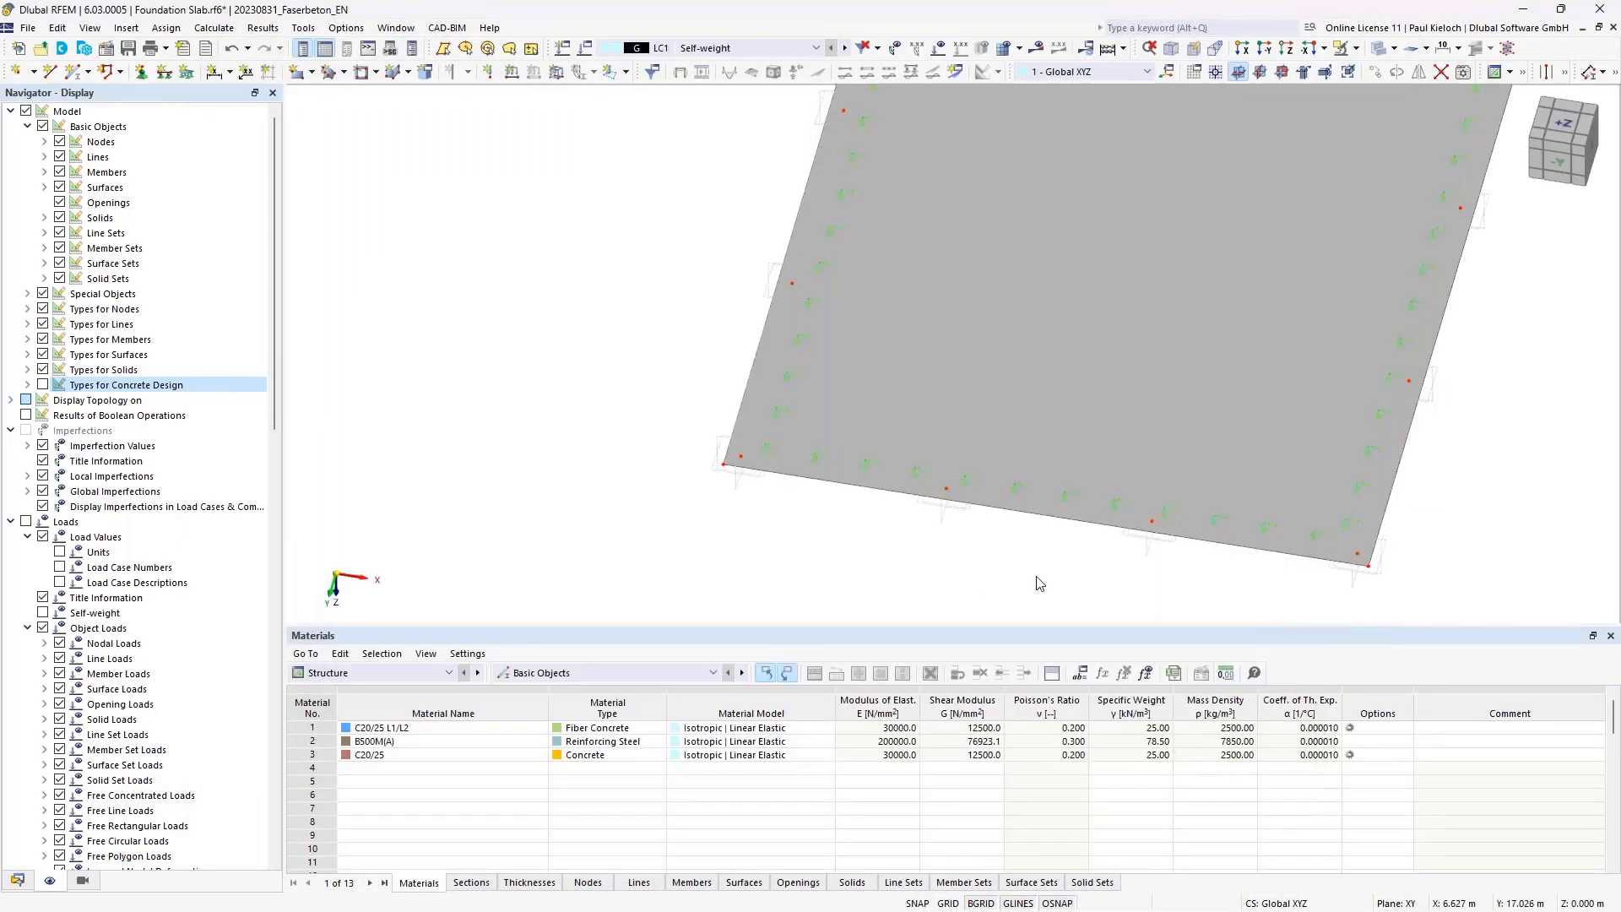
- Display the slab model as a wireframe and hide the nodal mesh refinement symbols
middle_drag(873, 583, 607, 593)
ctrl+middle_drag(1321, 319, 1400, 296)
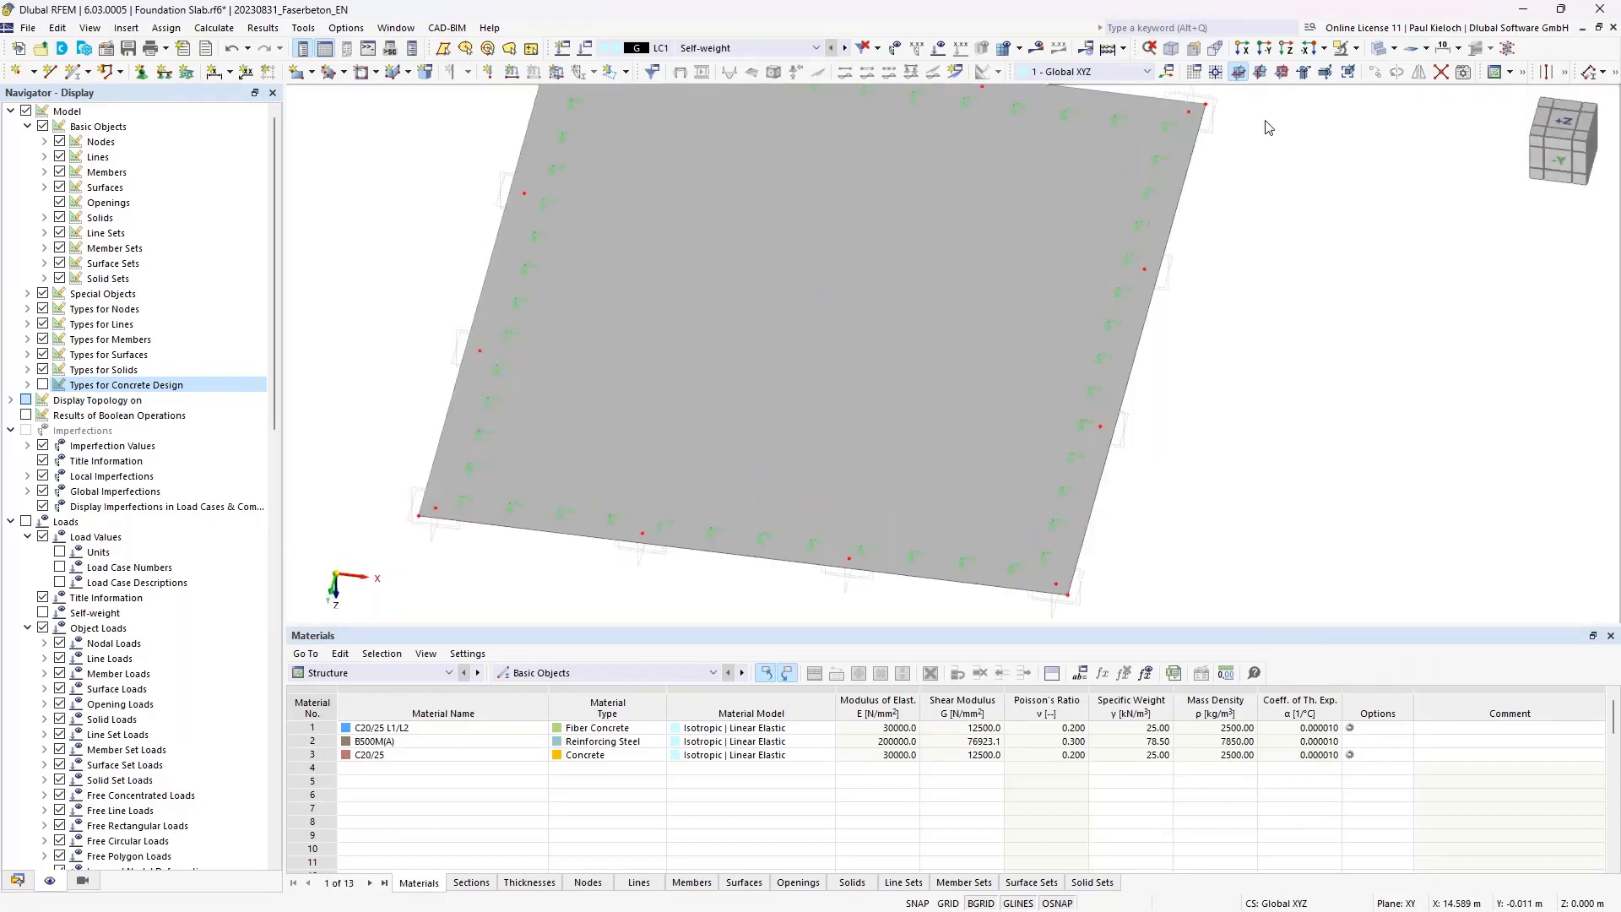
click(1395, 49)
click(1427, 70)
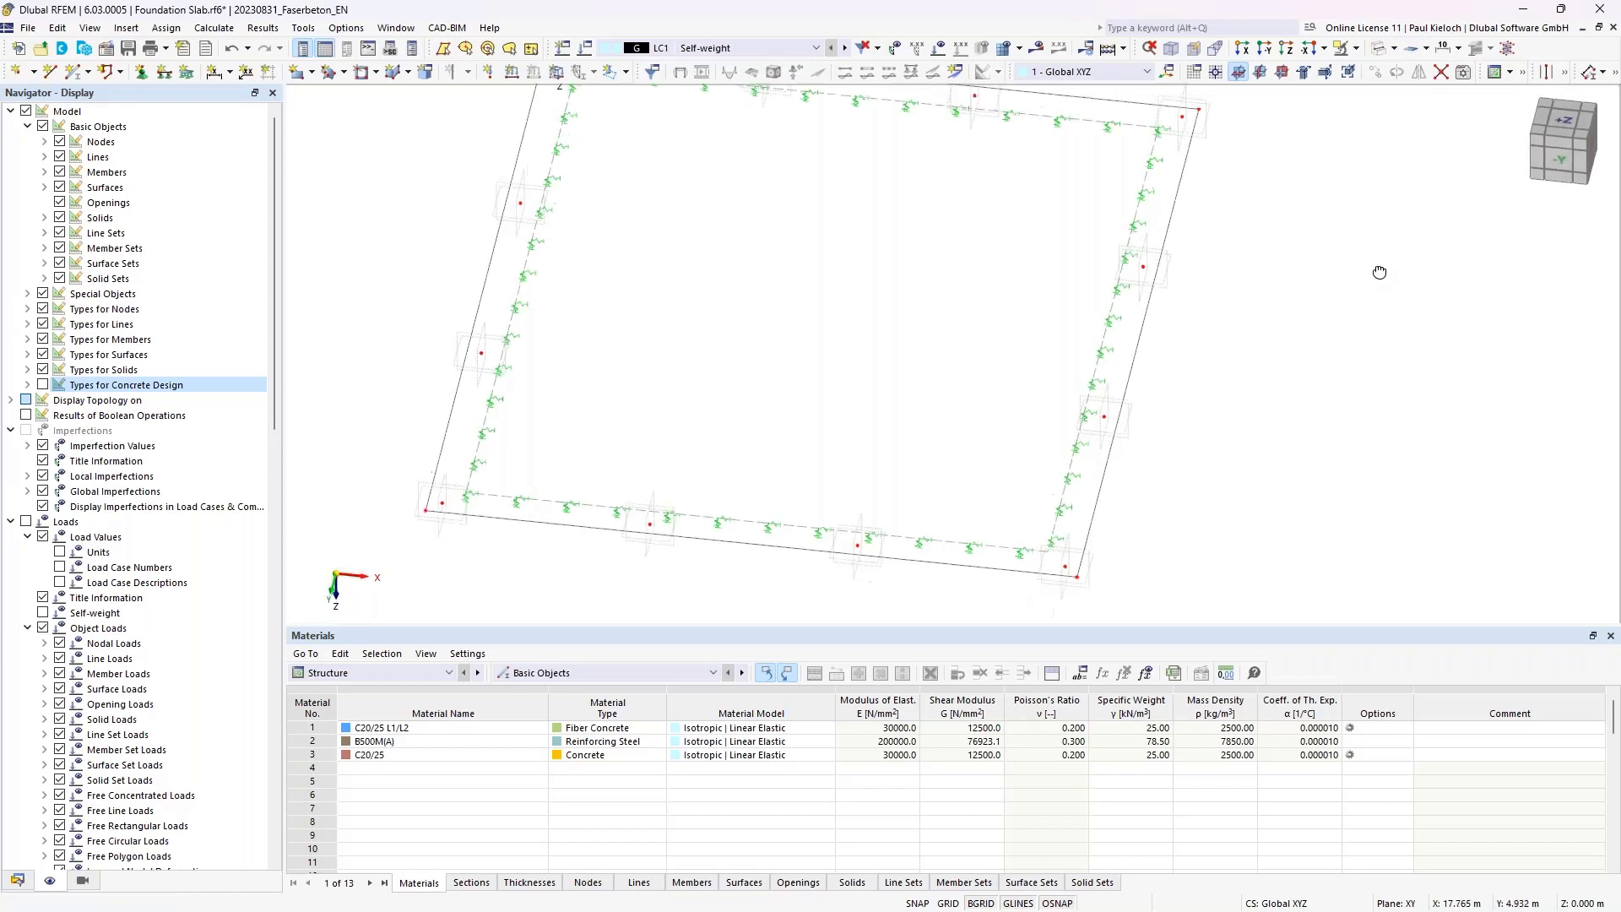
ctrl+middle_drag(1380, 273, 1297, 216)
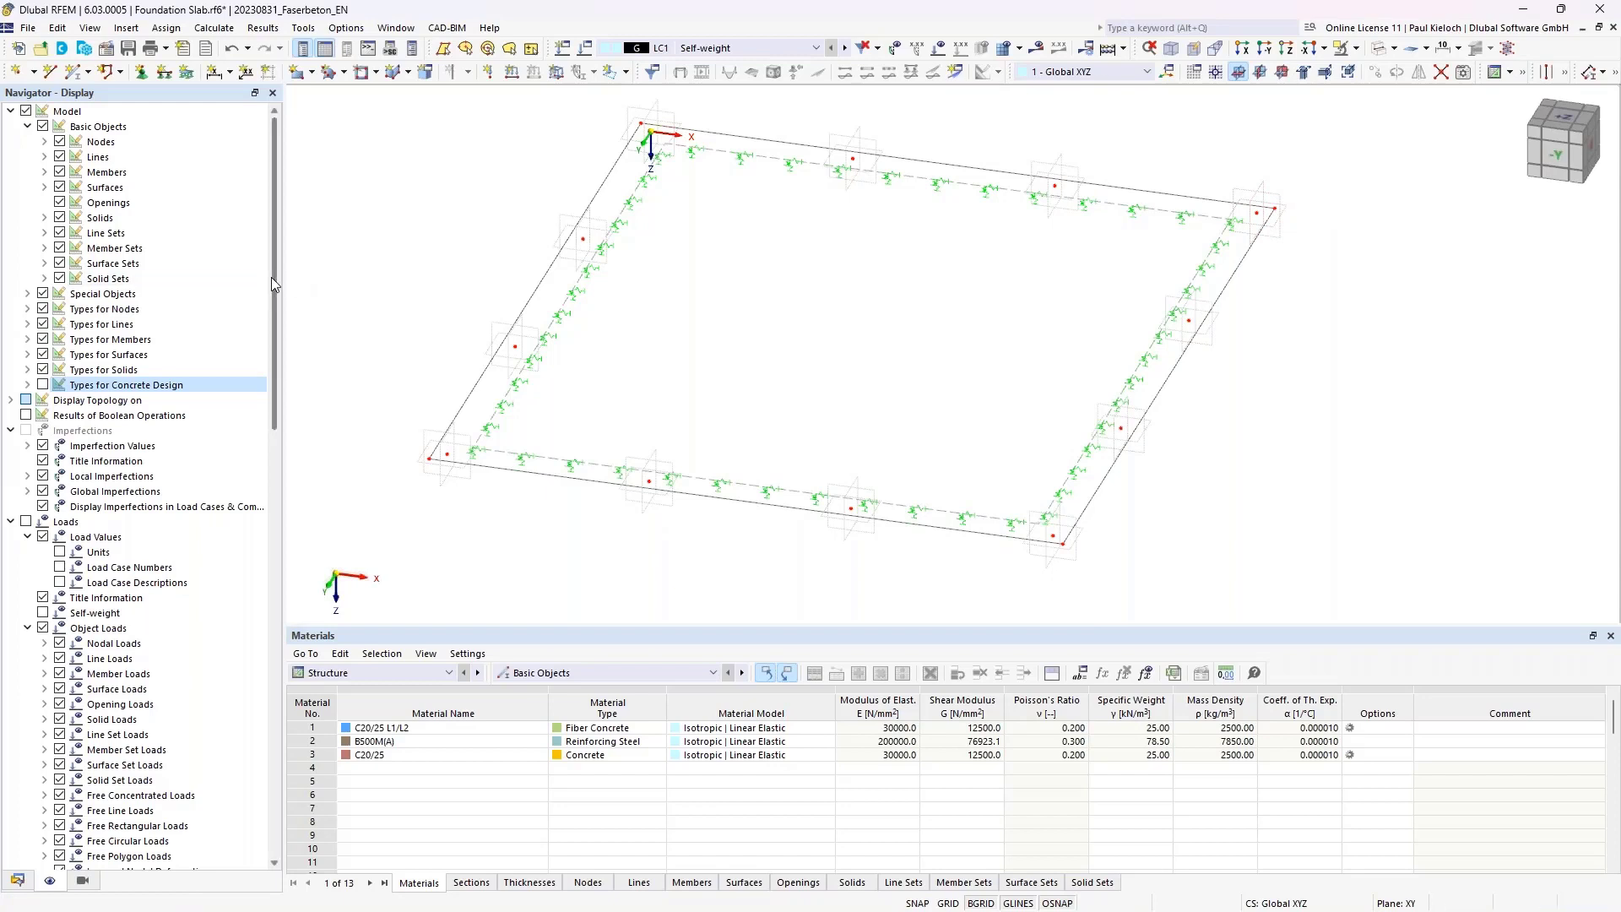
click(26, 309)
click(82, 337)
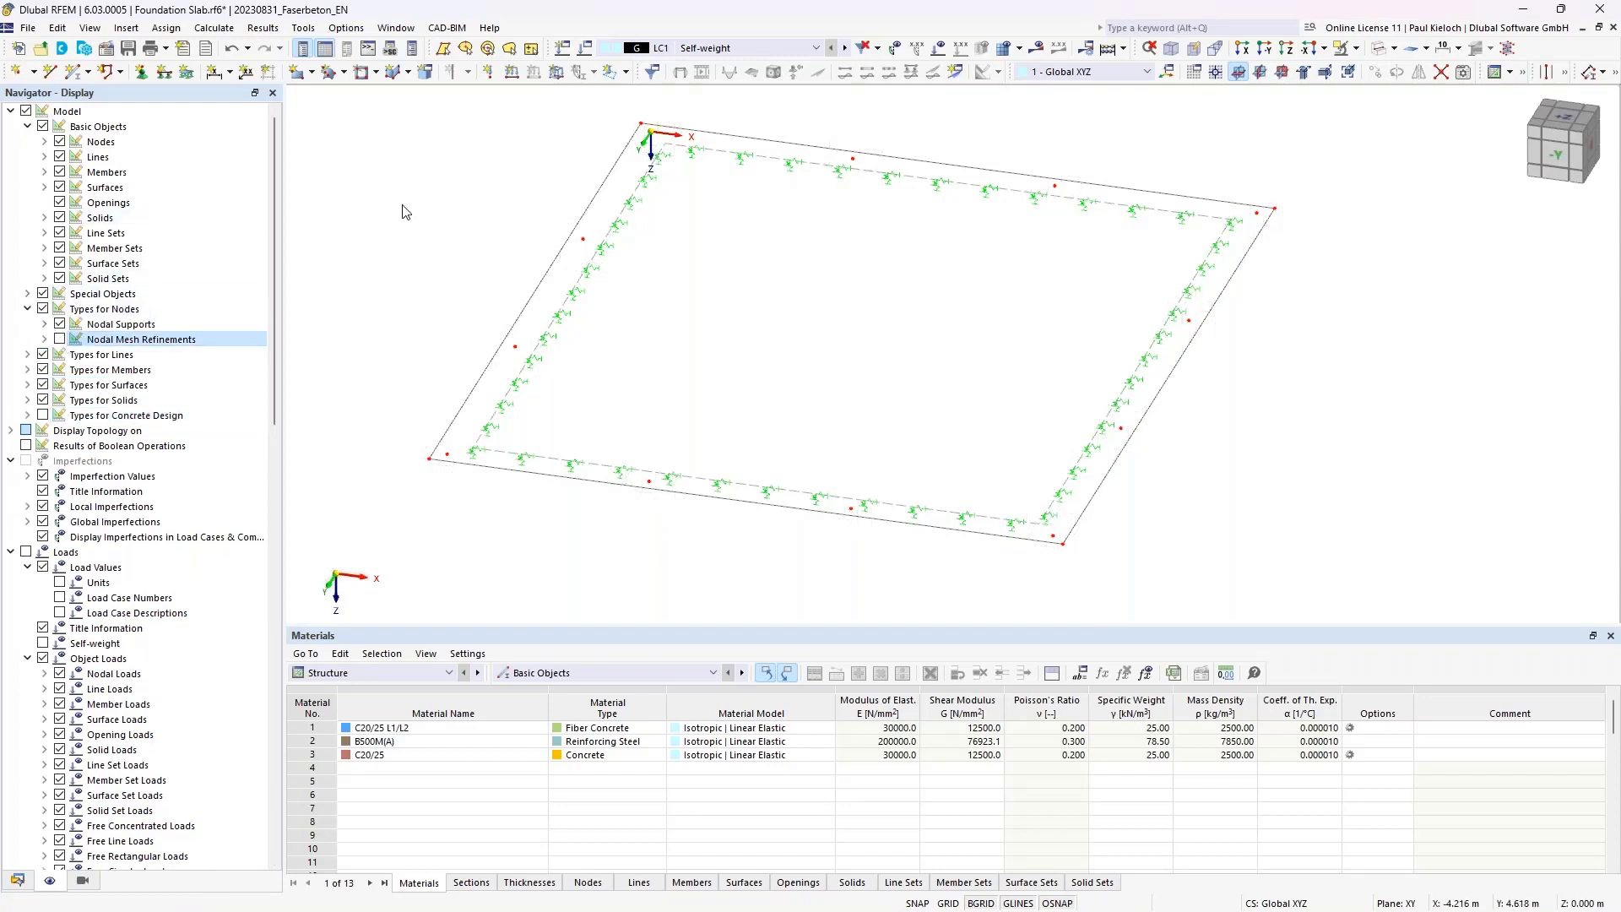
ctrl+middle_drag(427, 211, 436, 246)
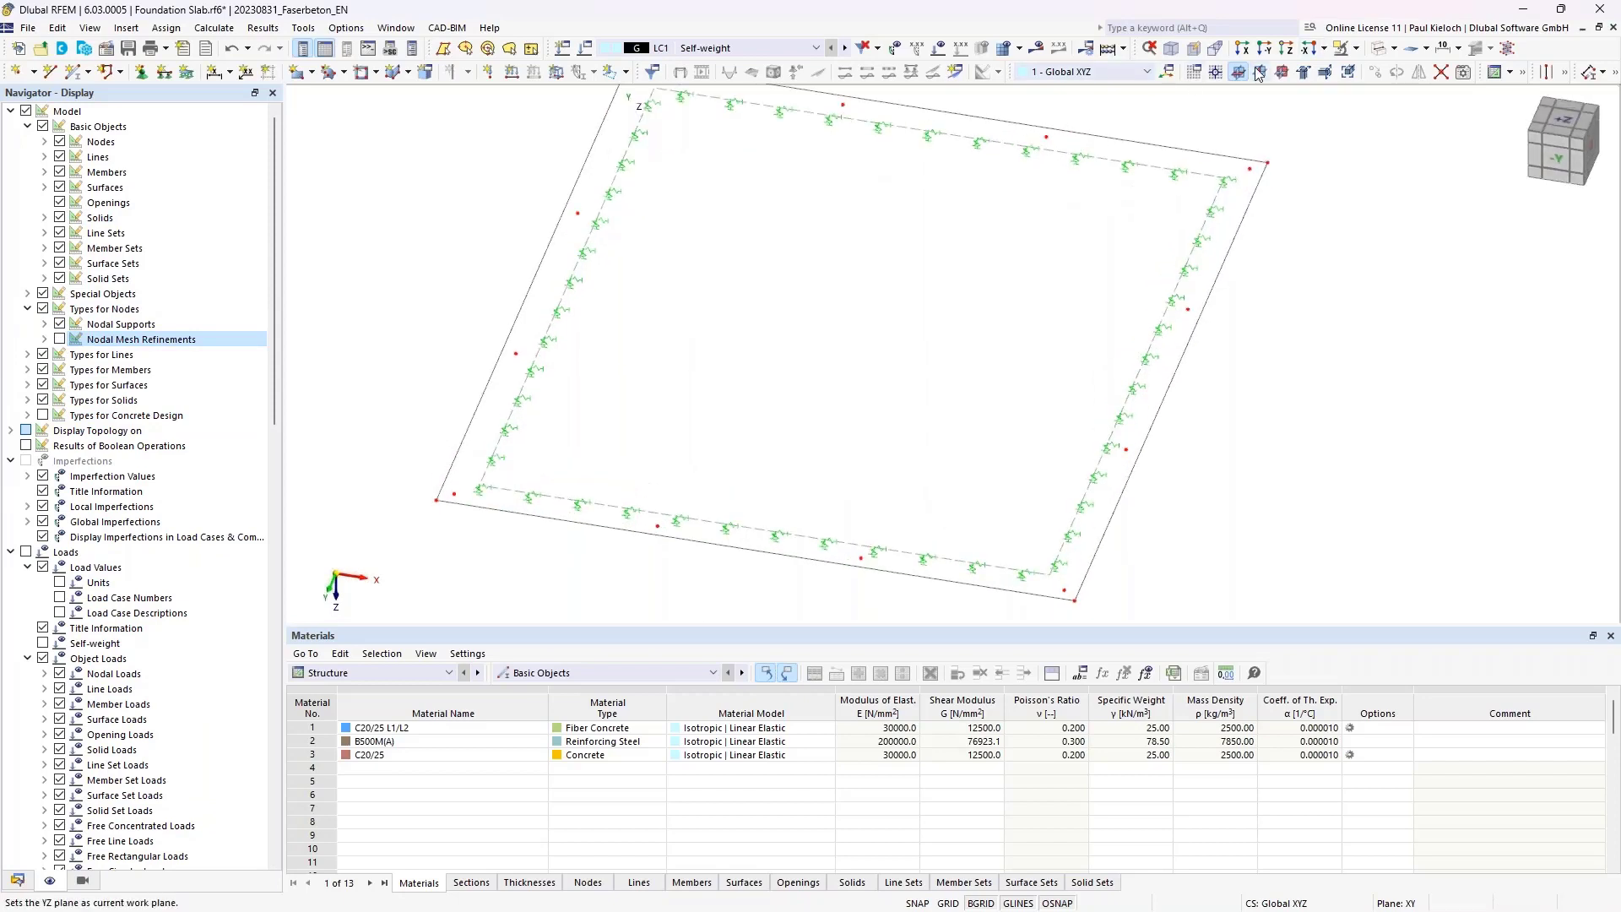
- Generate the slab's FE mesh and display it on the model
click(1005, 50)
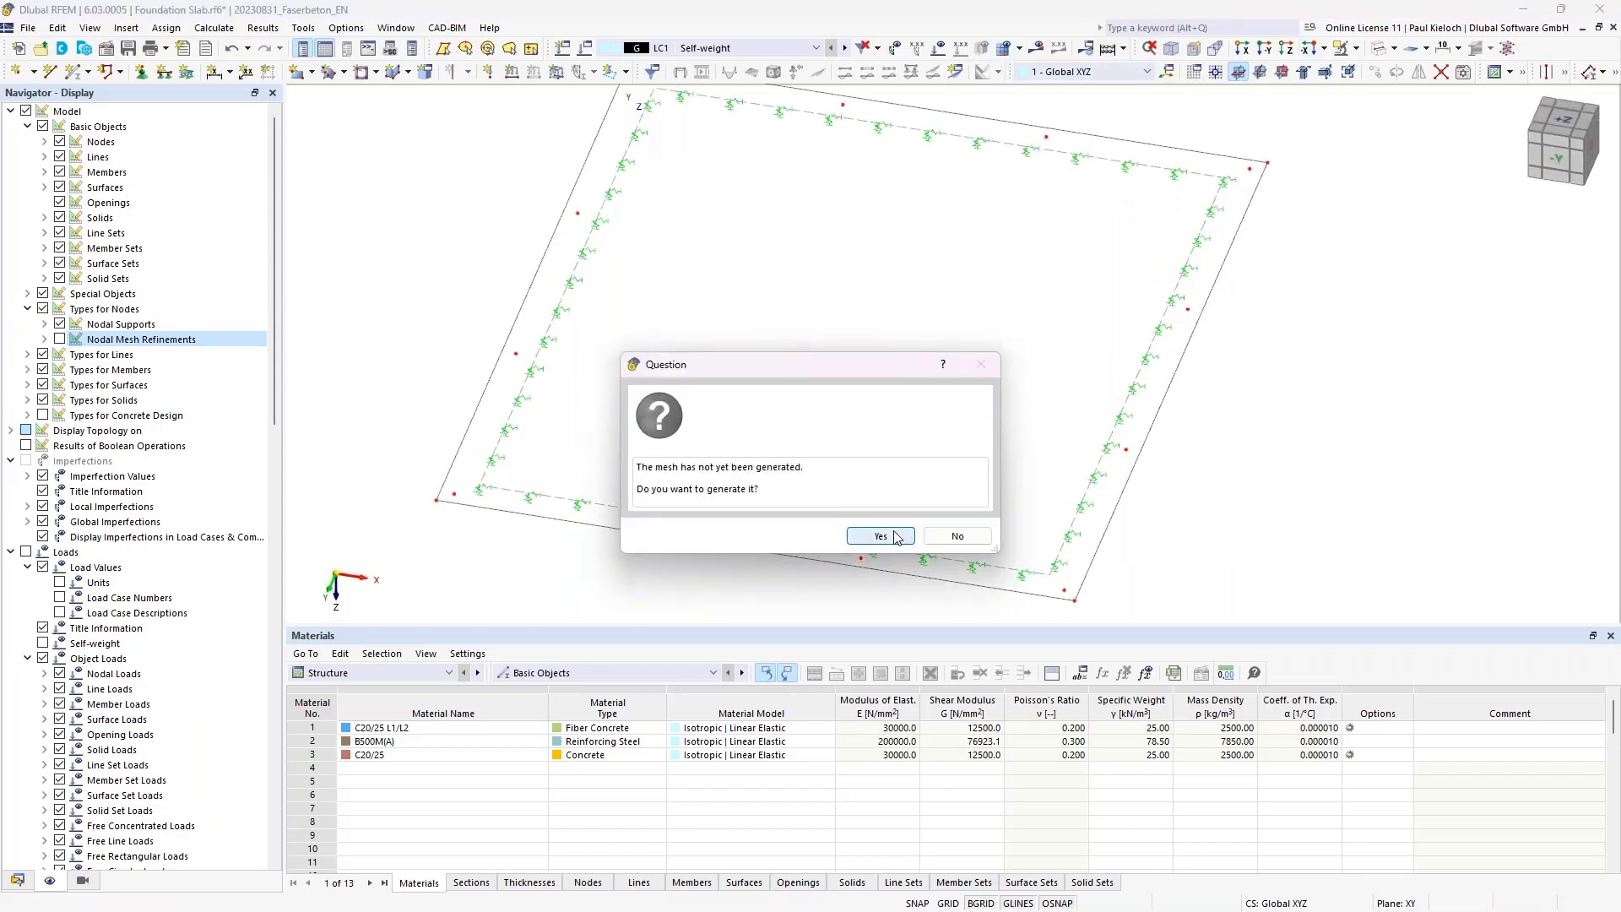
click(880, 537)
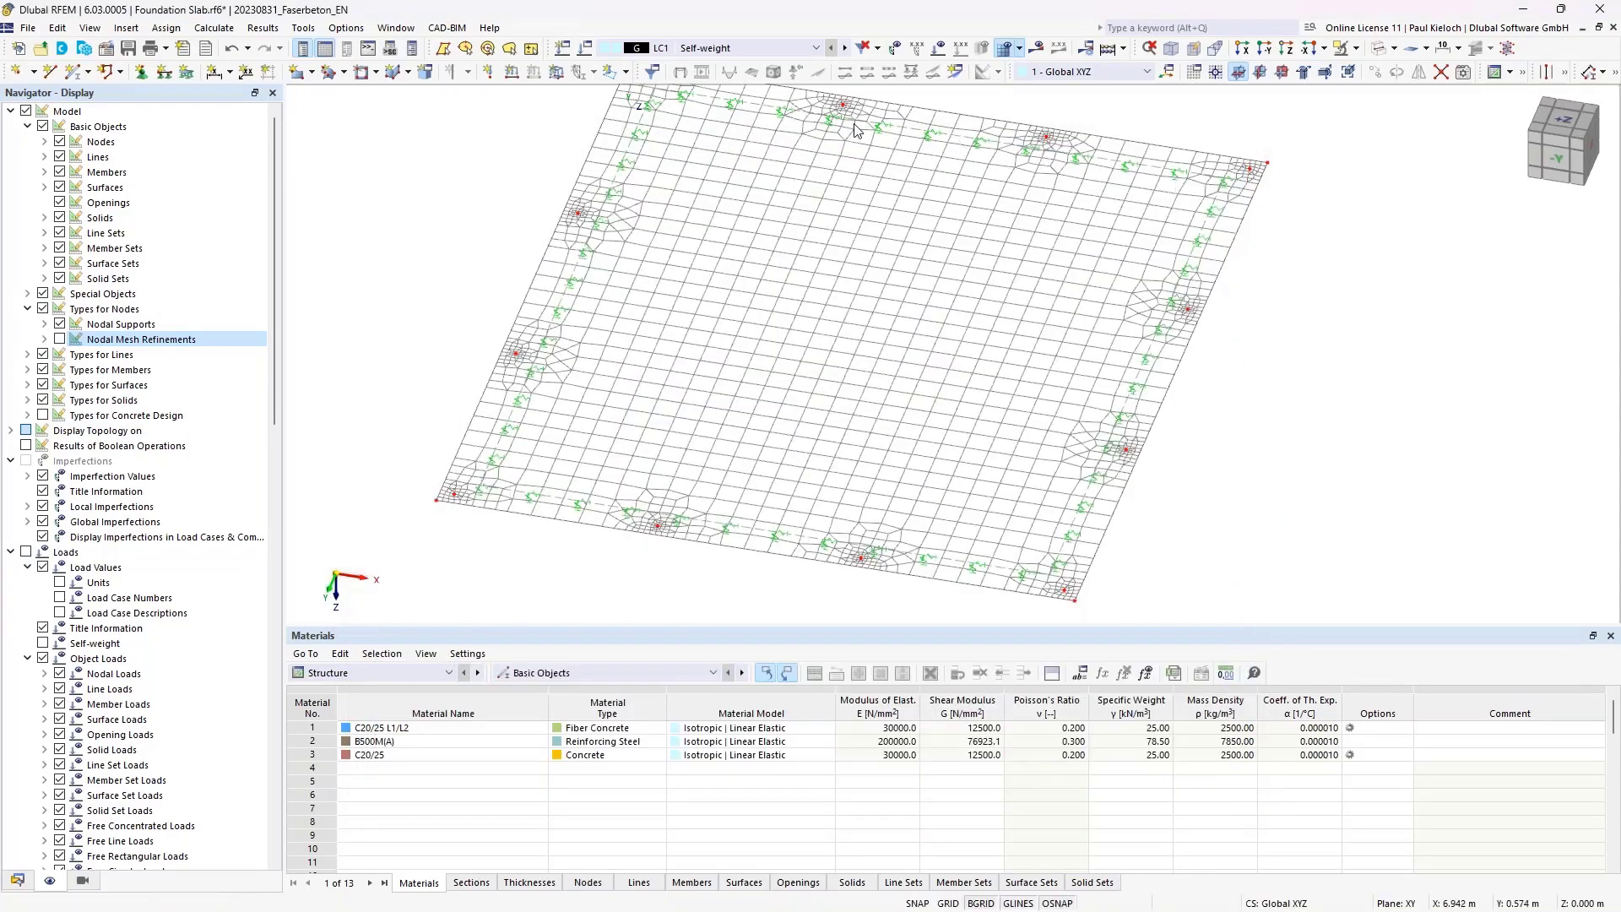
scroll(960, 147, down, 3)
middle_drag(1128, 312, 1104, 397)
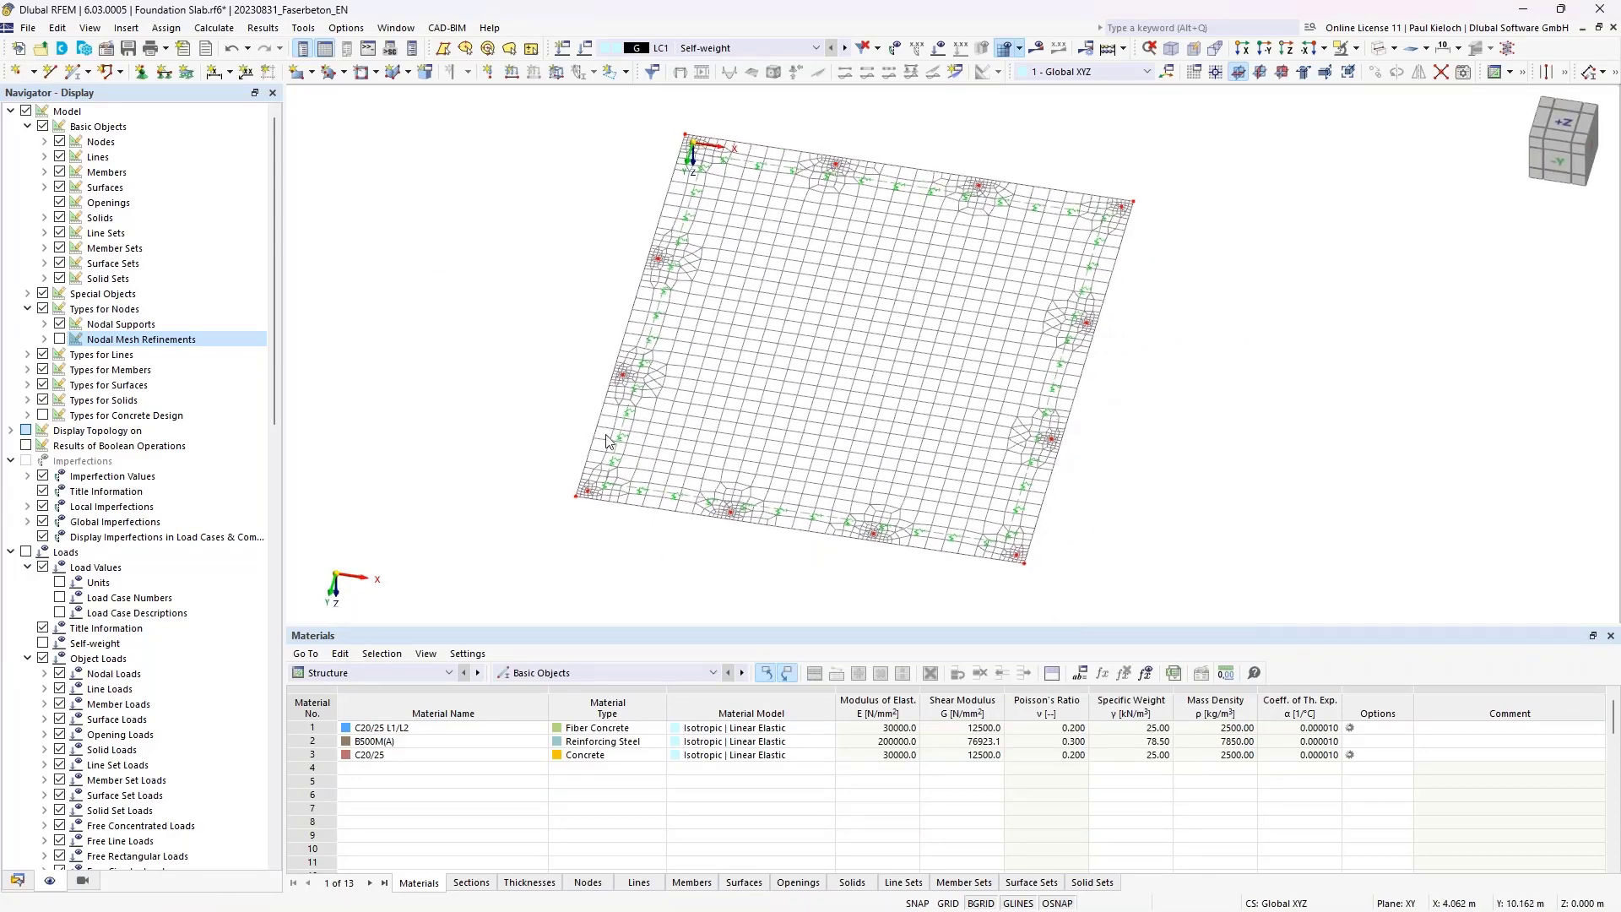
- Start a new surface results adjustment and assign it to surface 1 of the slab
click(16, 880)
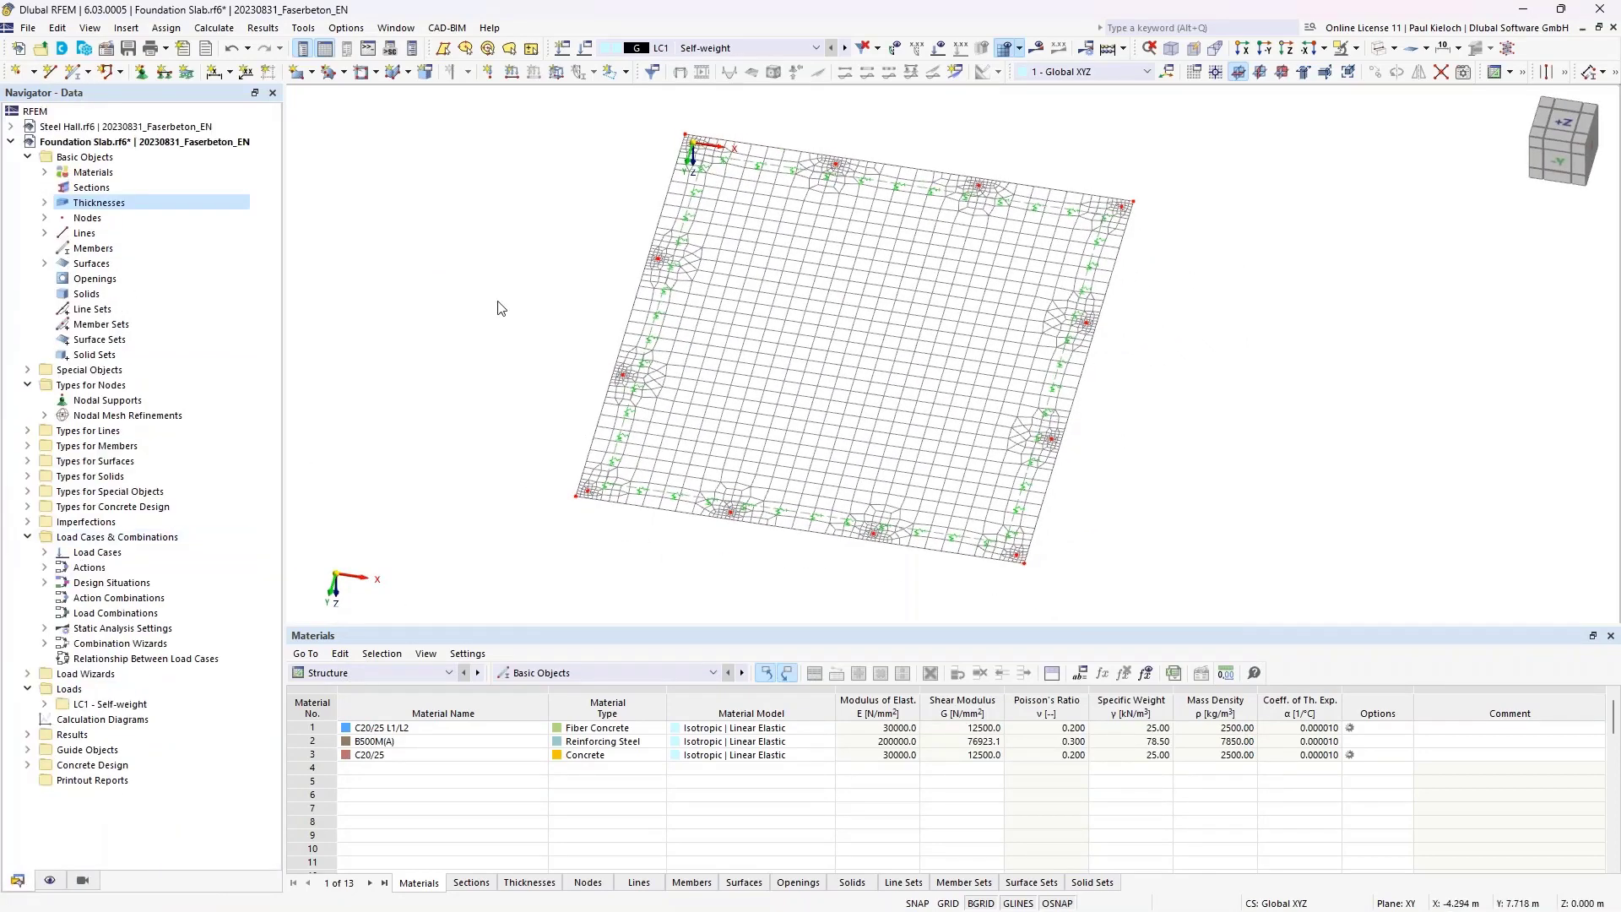
middle_drag(489, 307, 335, 289)
scroll(436, 324, up, 1)
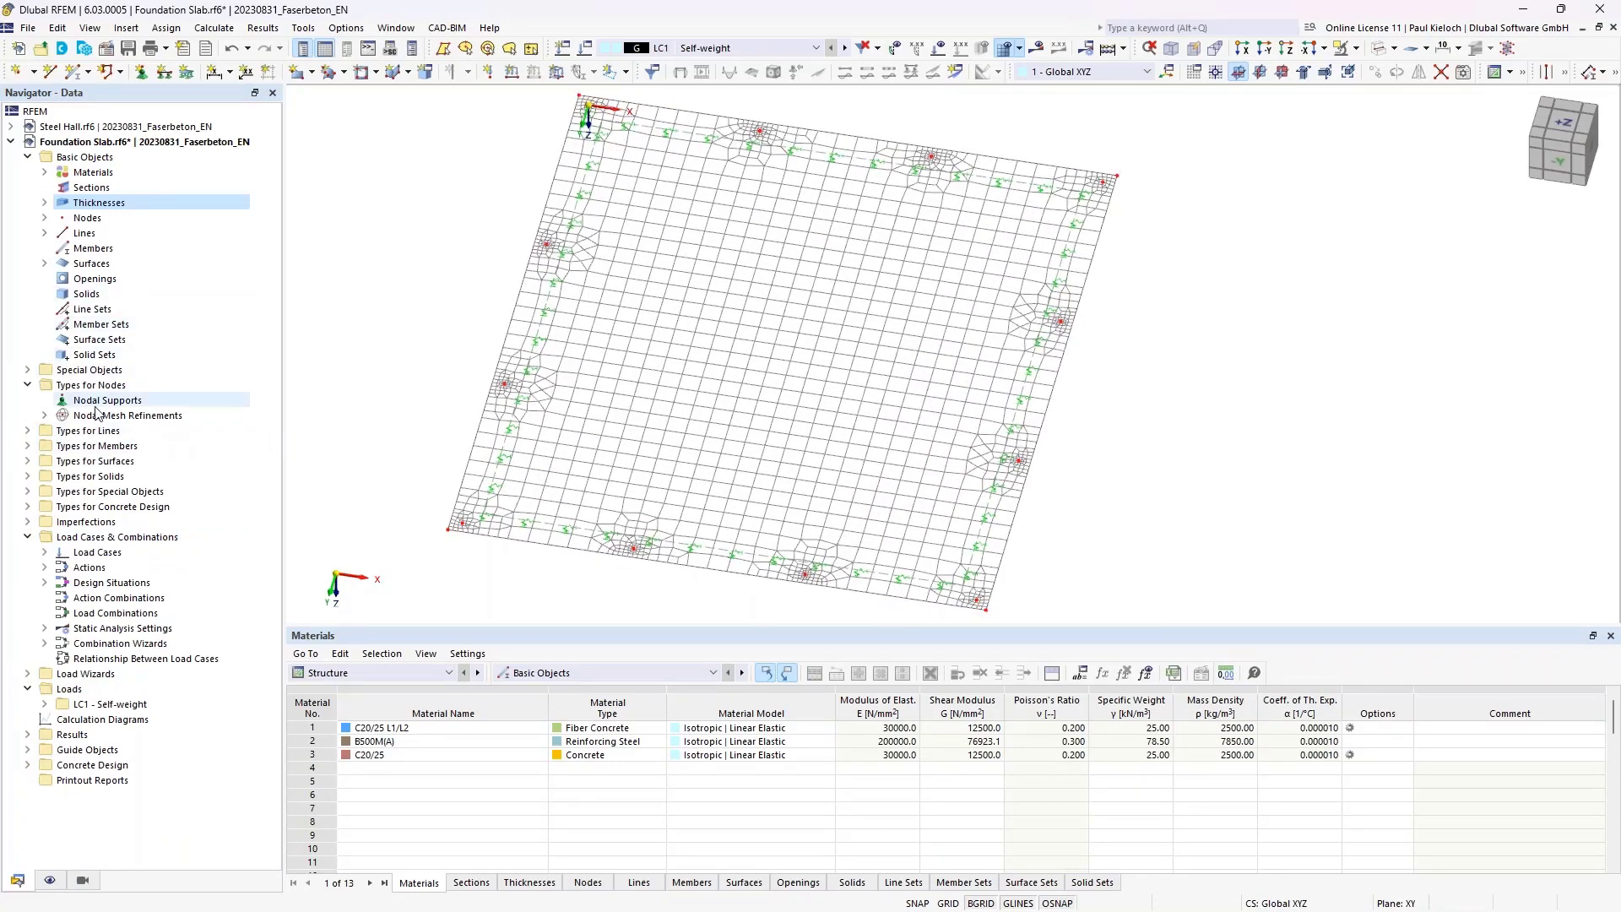
click(29, 371)
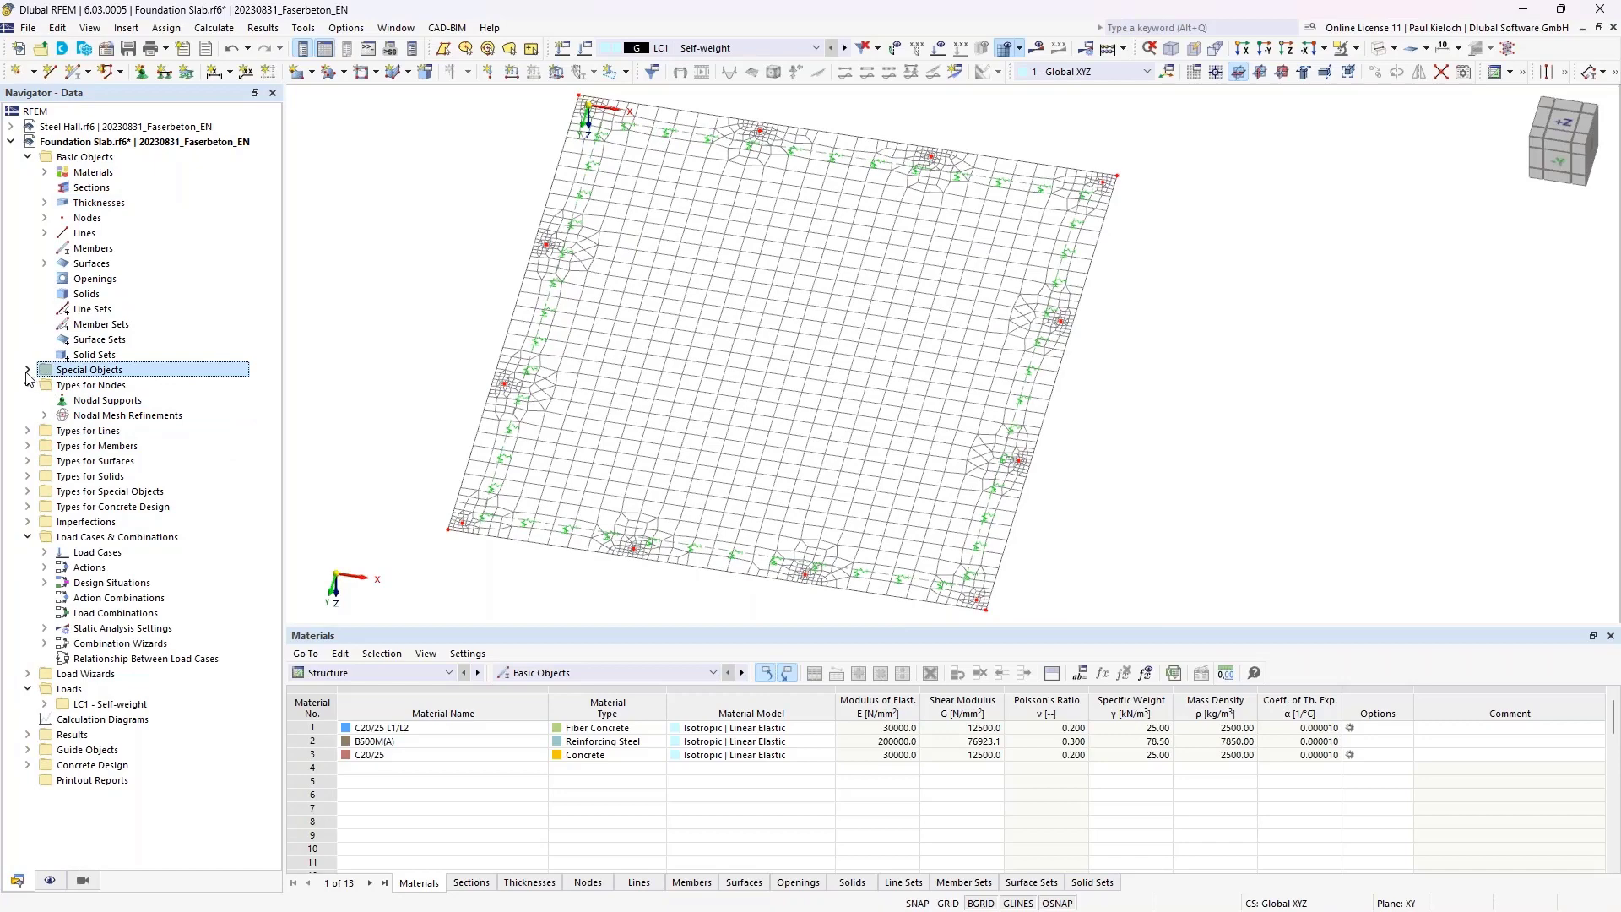
click(27, 371)
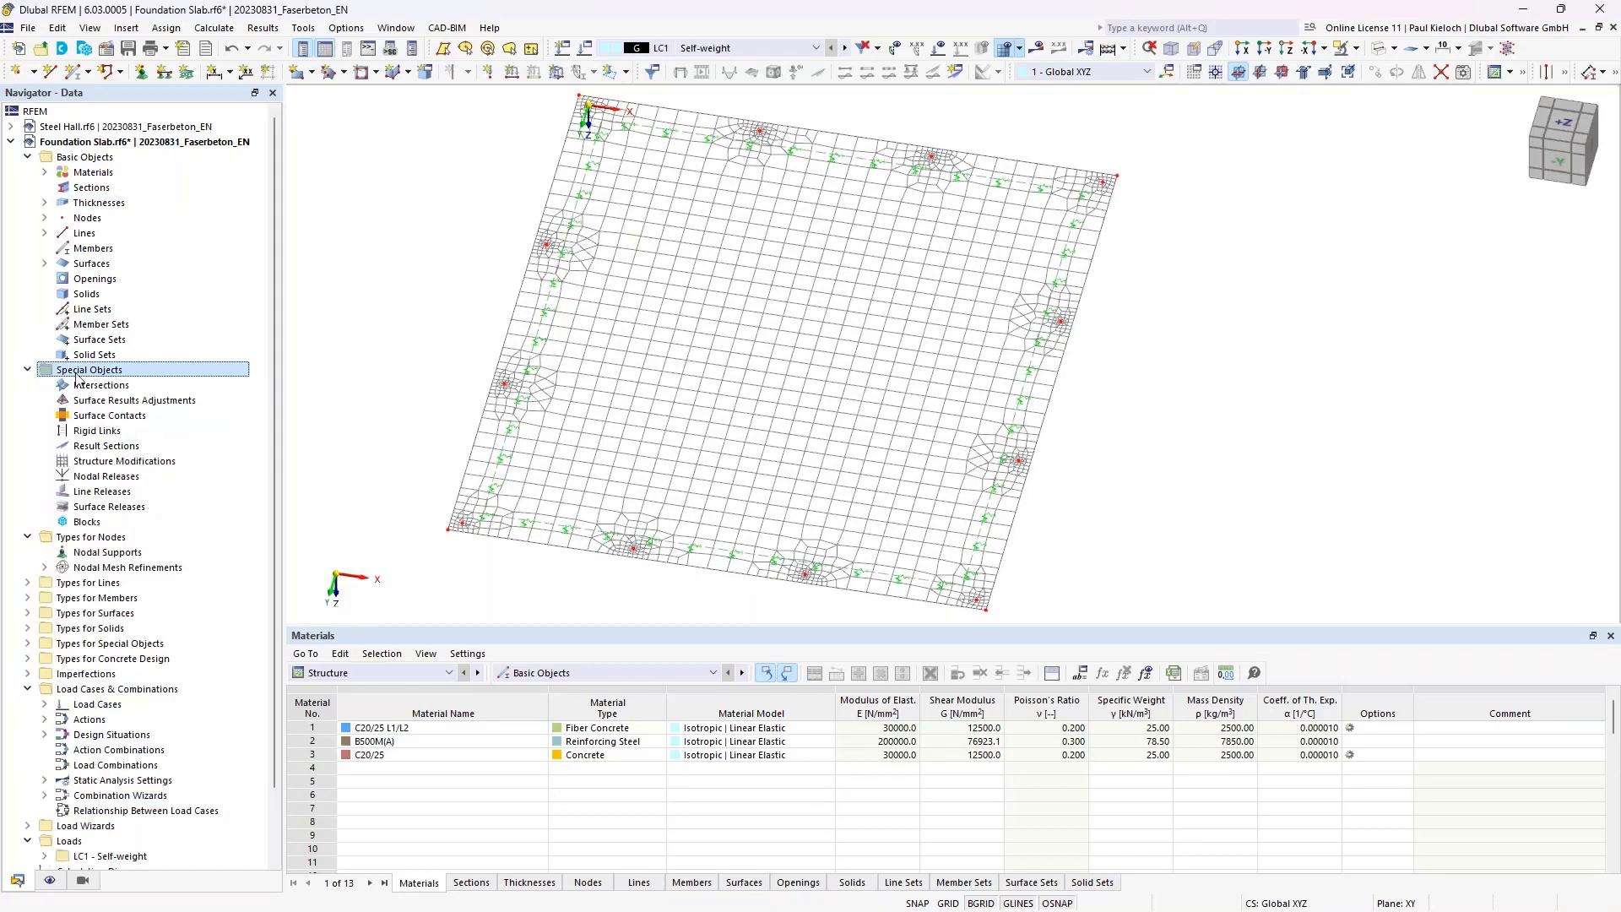
click(134, 401)
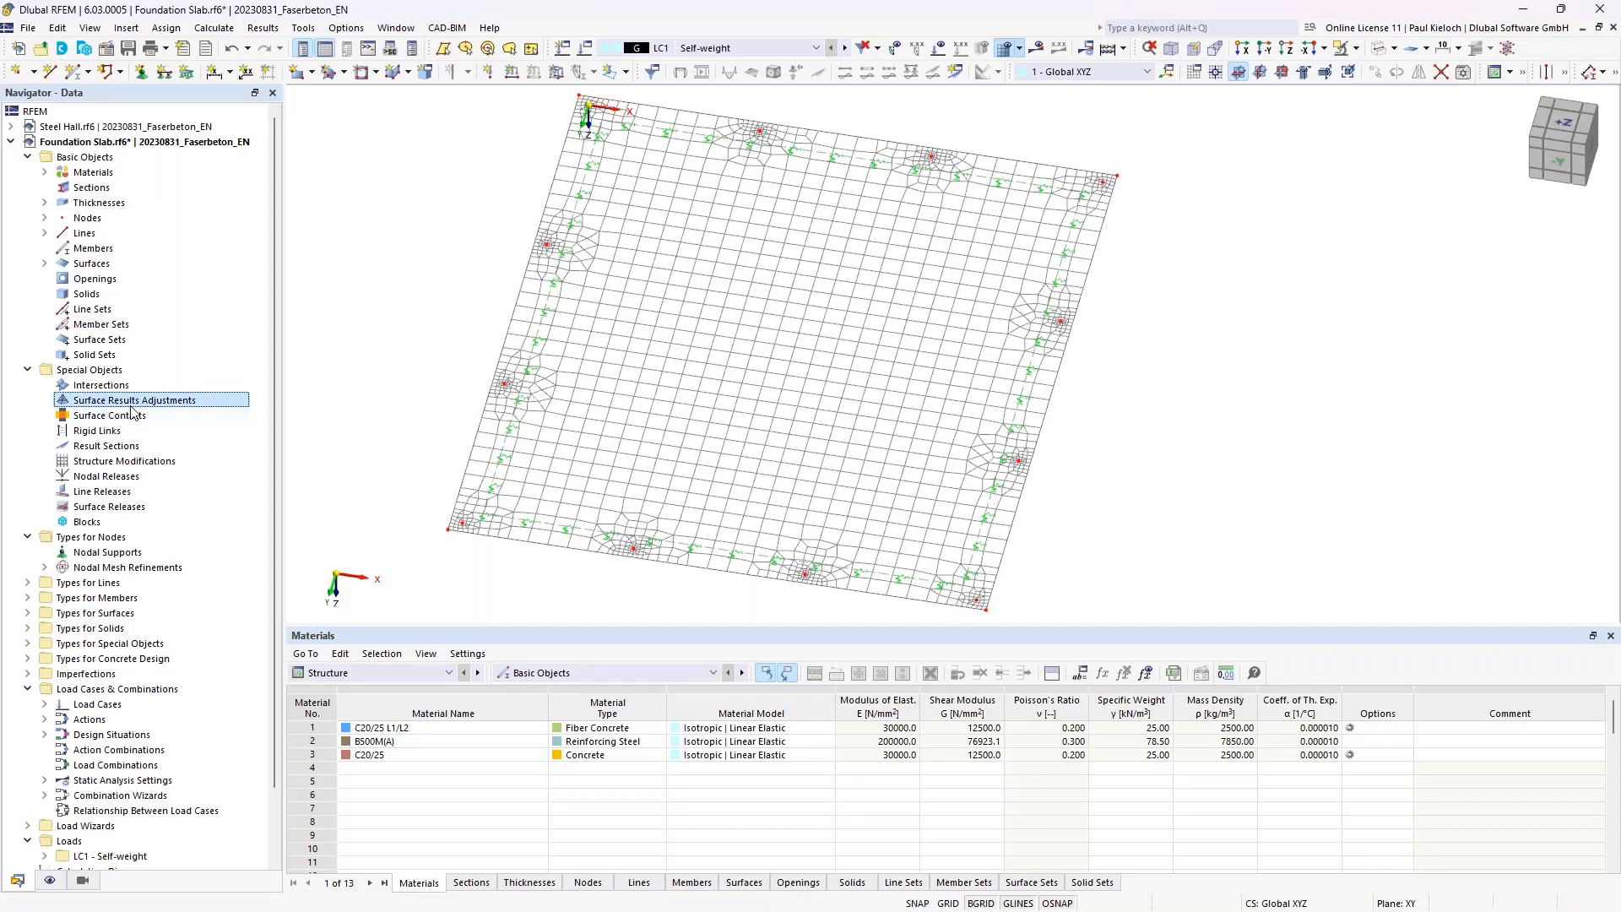
right_click(143, 400)
click(220, 412)
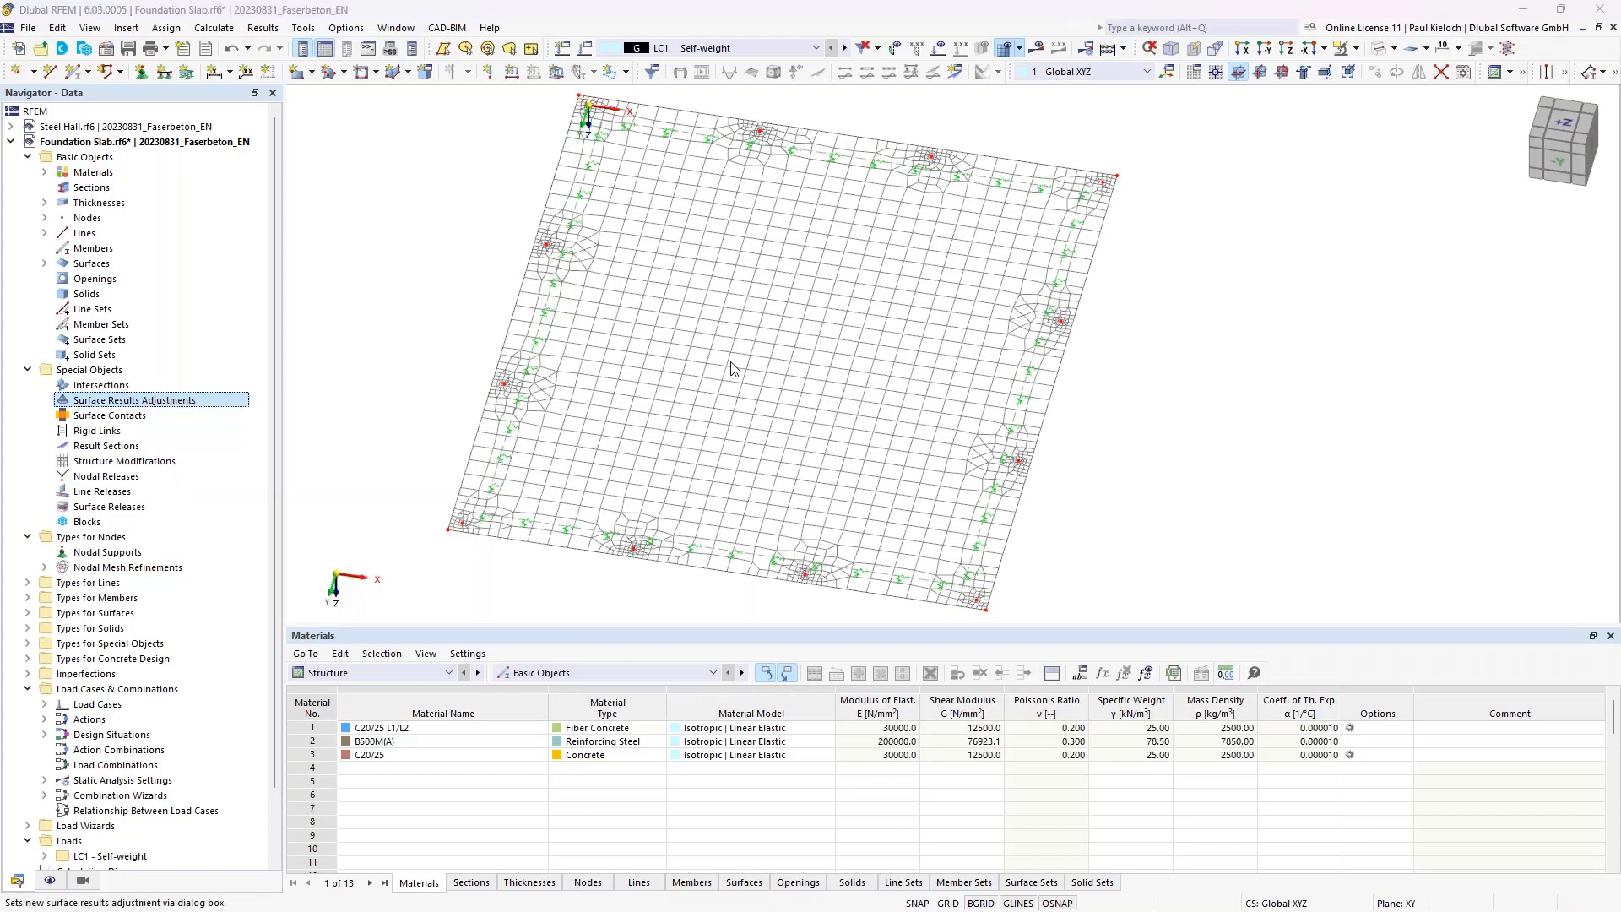
click(1274, 218)
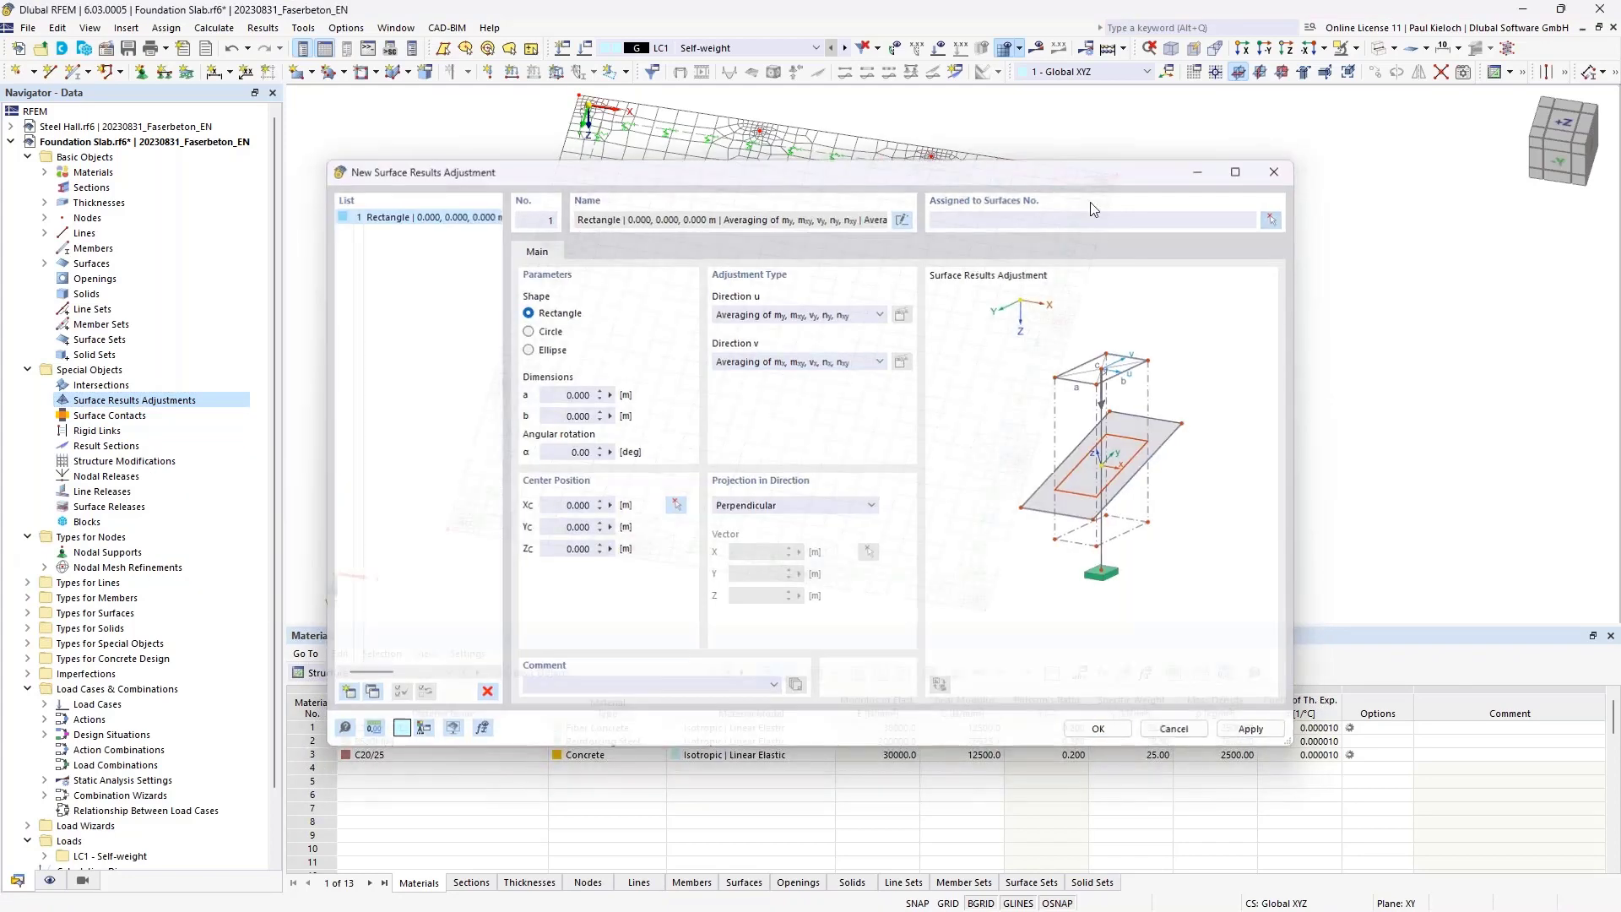
click(247, 265)
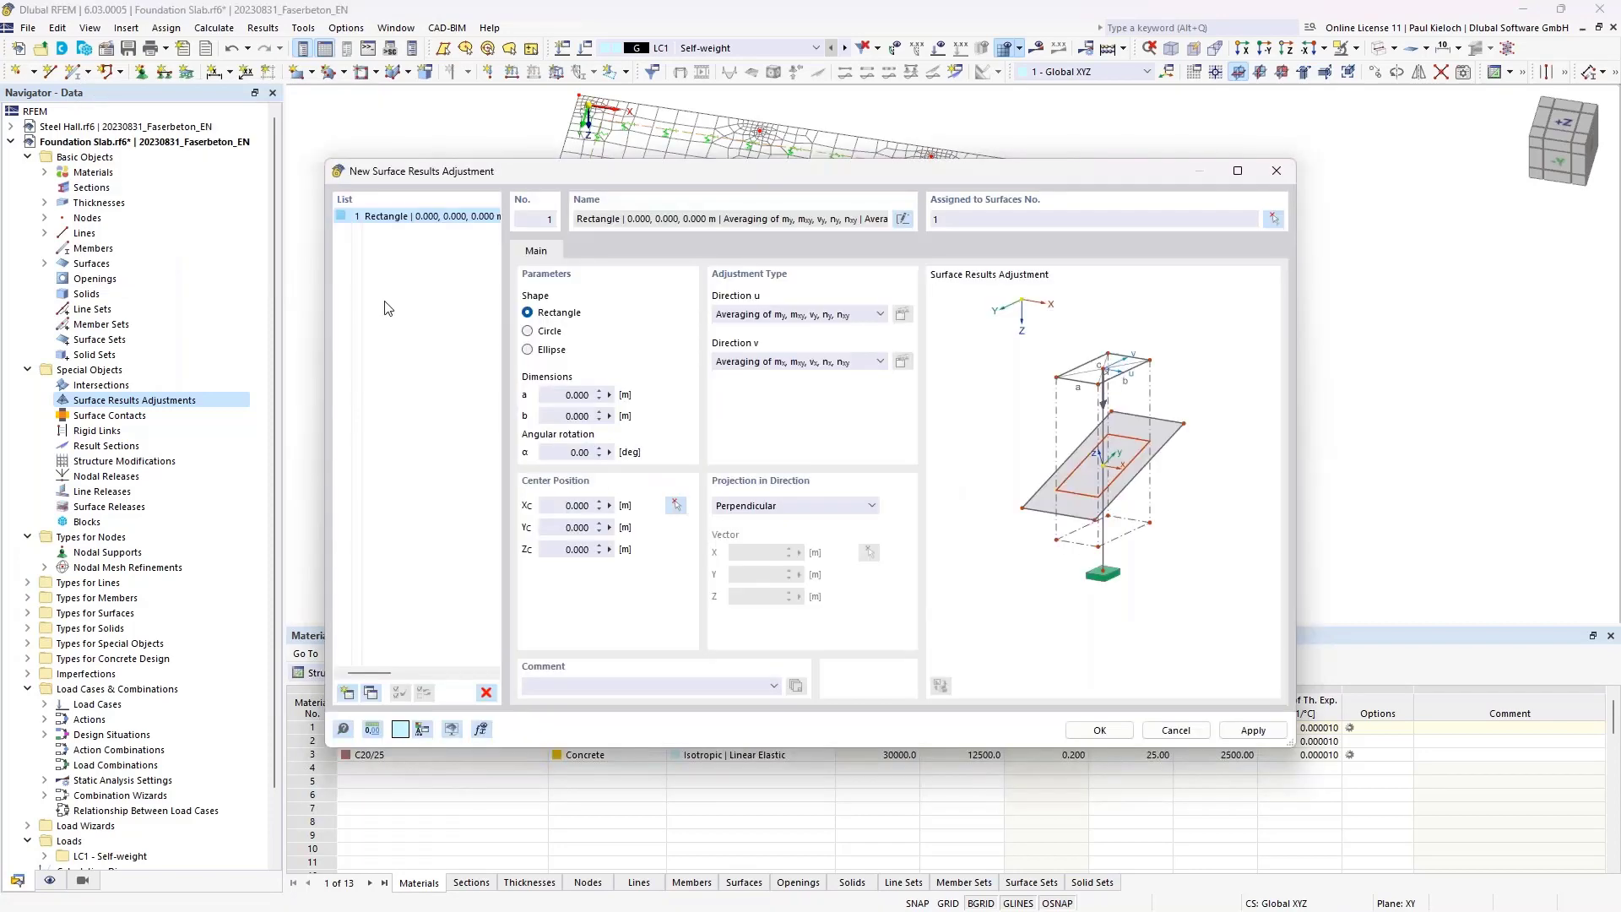
- Define the results adjustment as a 0.5 × 0.5 m rectangle centred on the node at the global origin, and confirm it
text(0.5)
key(Tab)
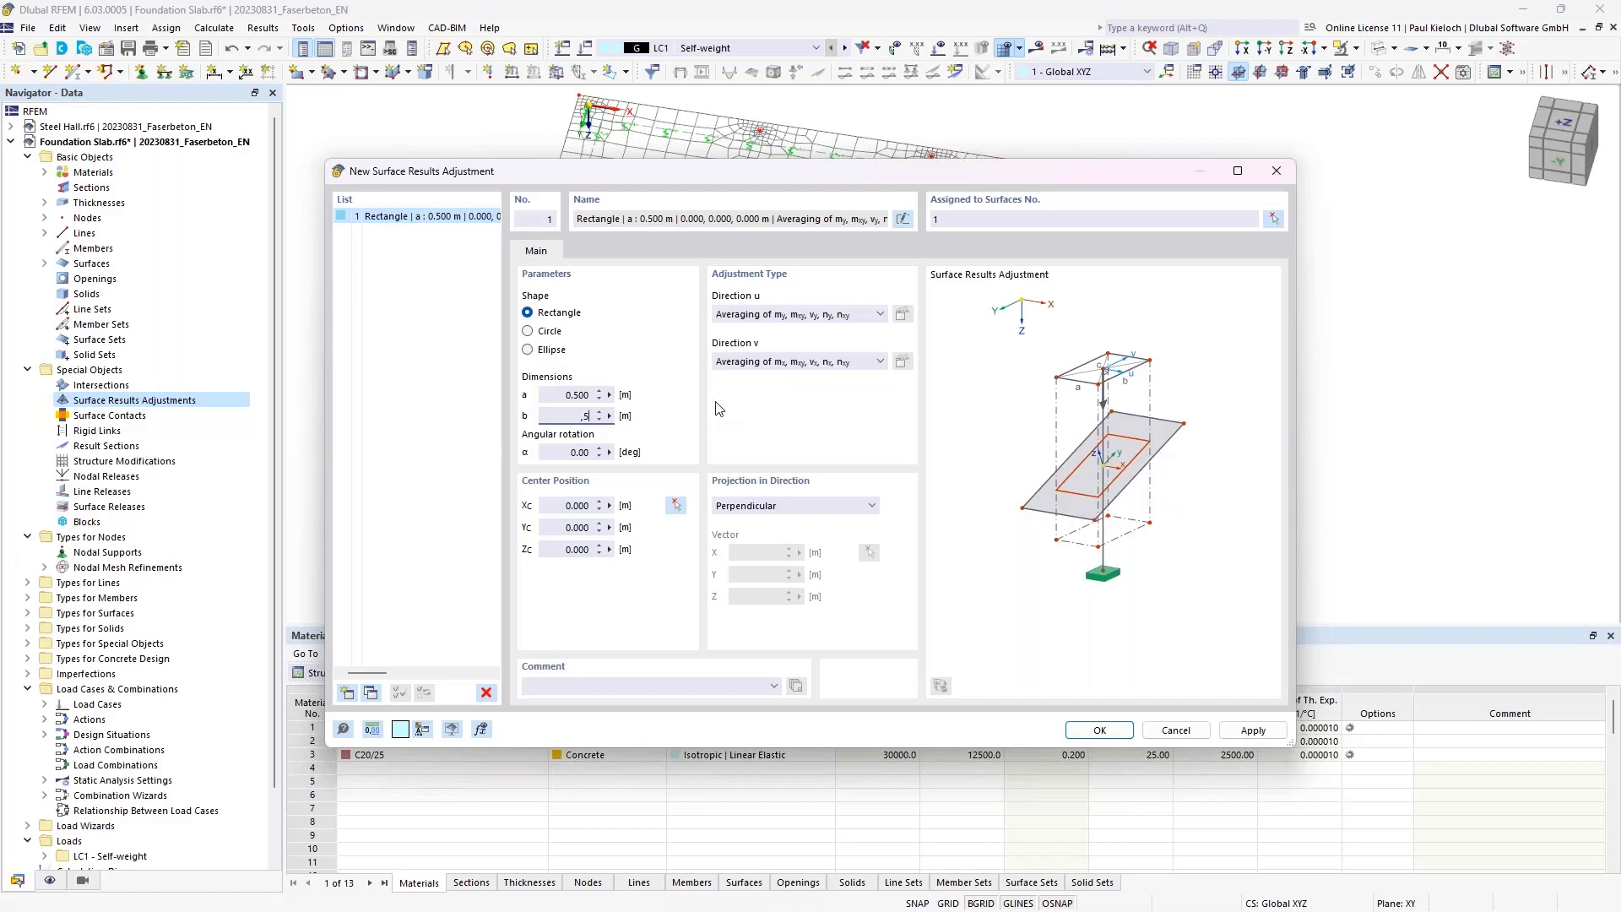
text(.5)
key(Tab)
click(676, 505)
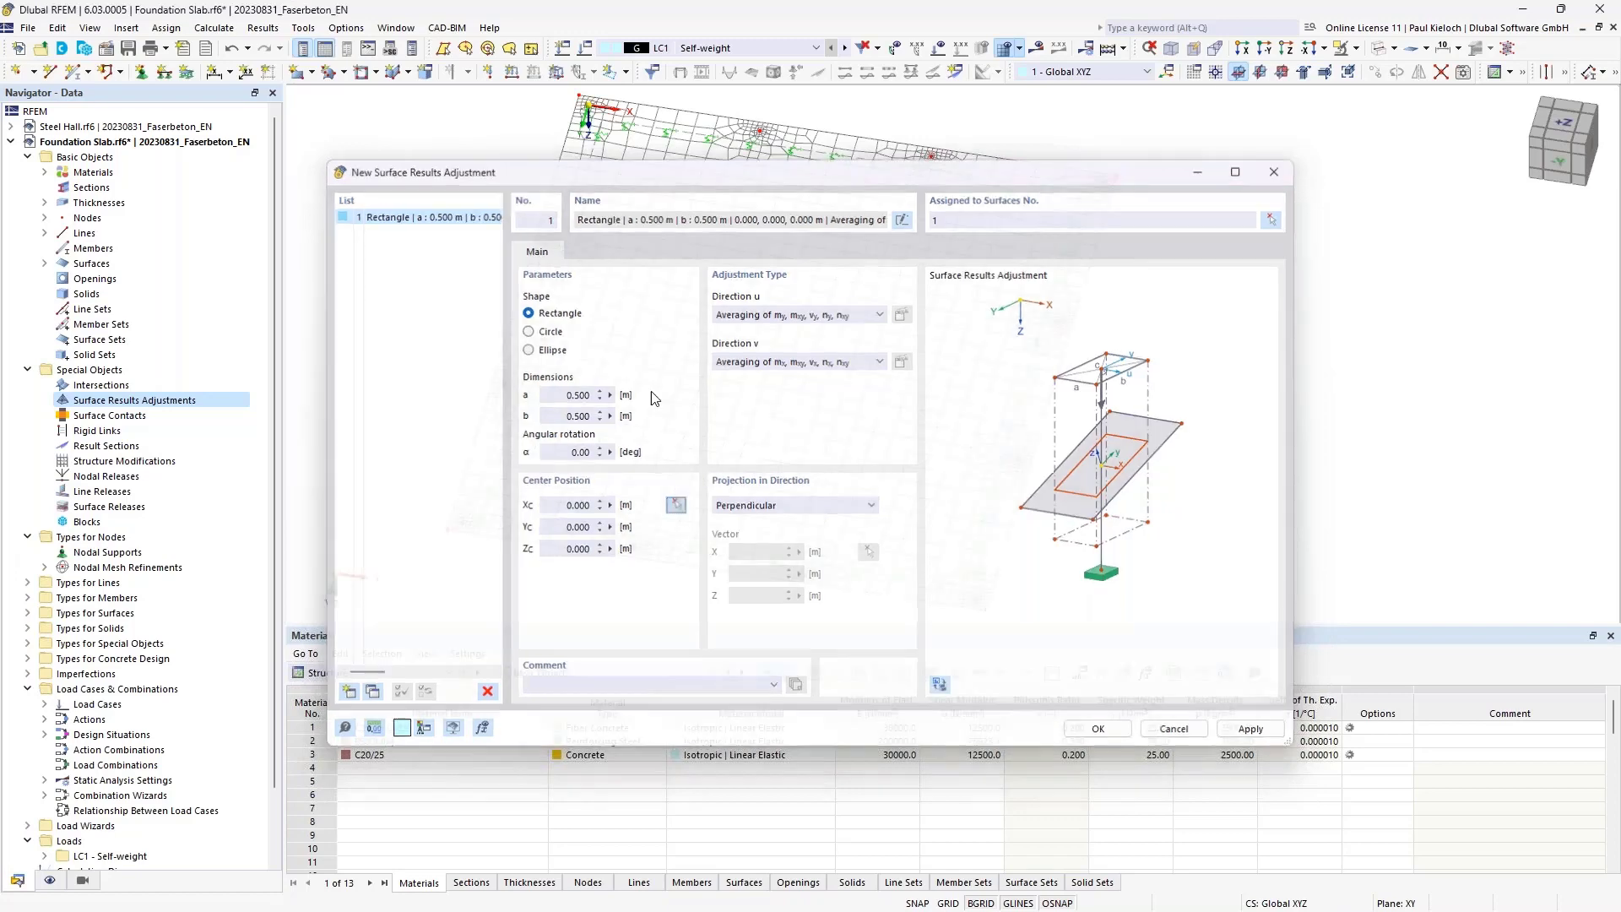
click(589, 108)
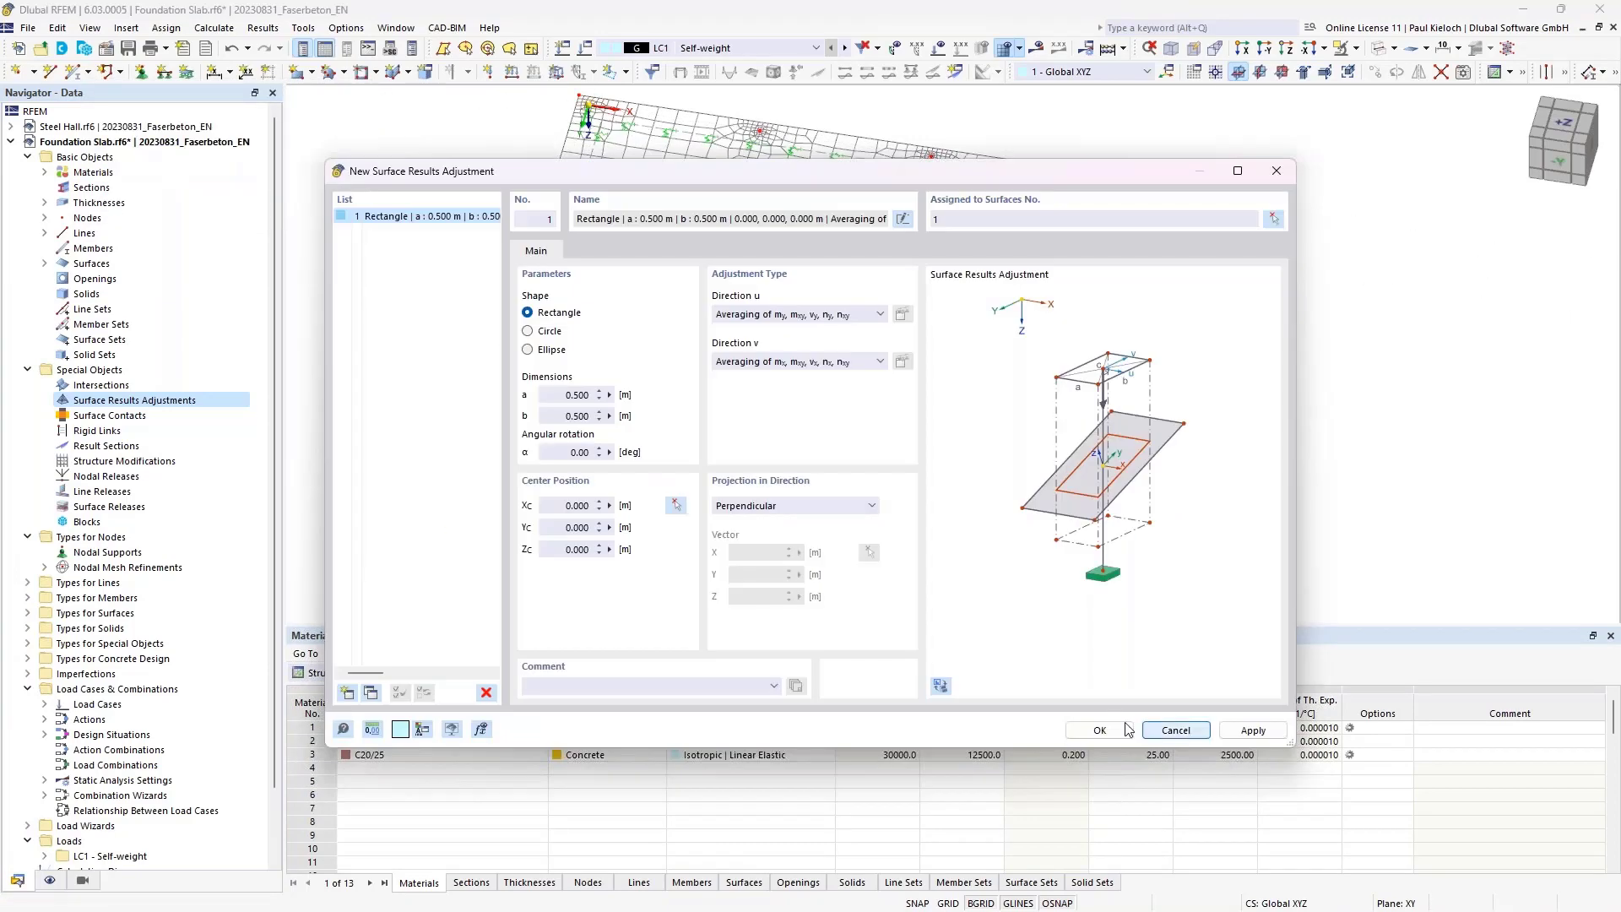
key(Return)
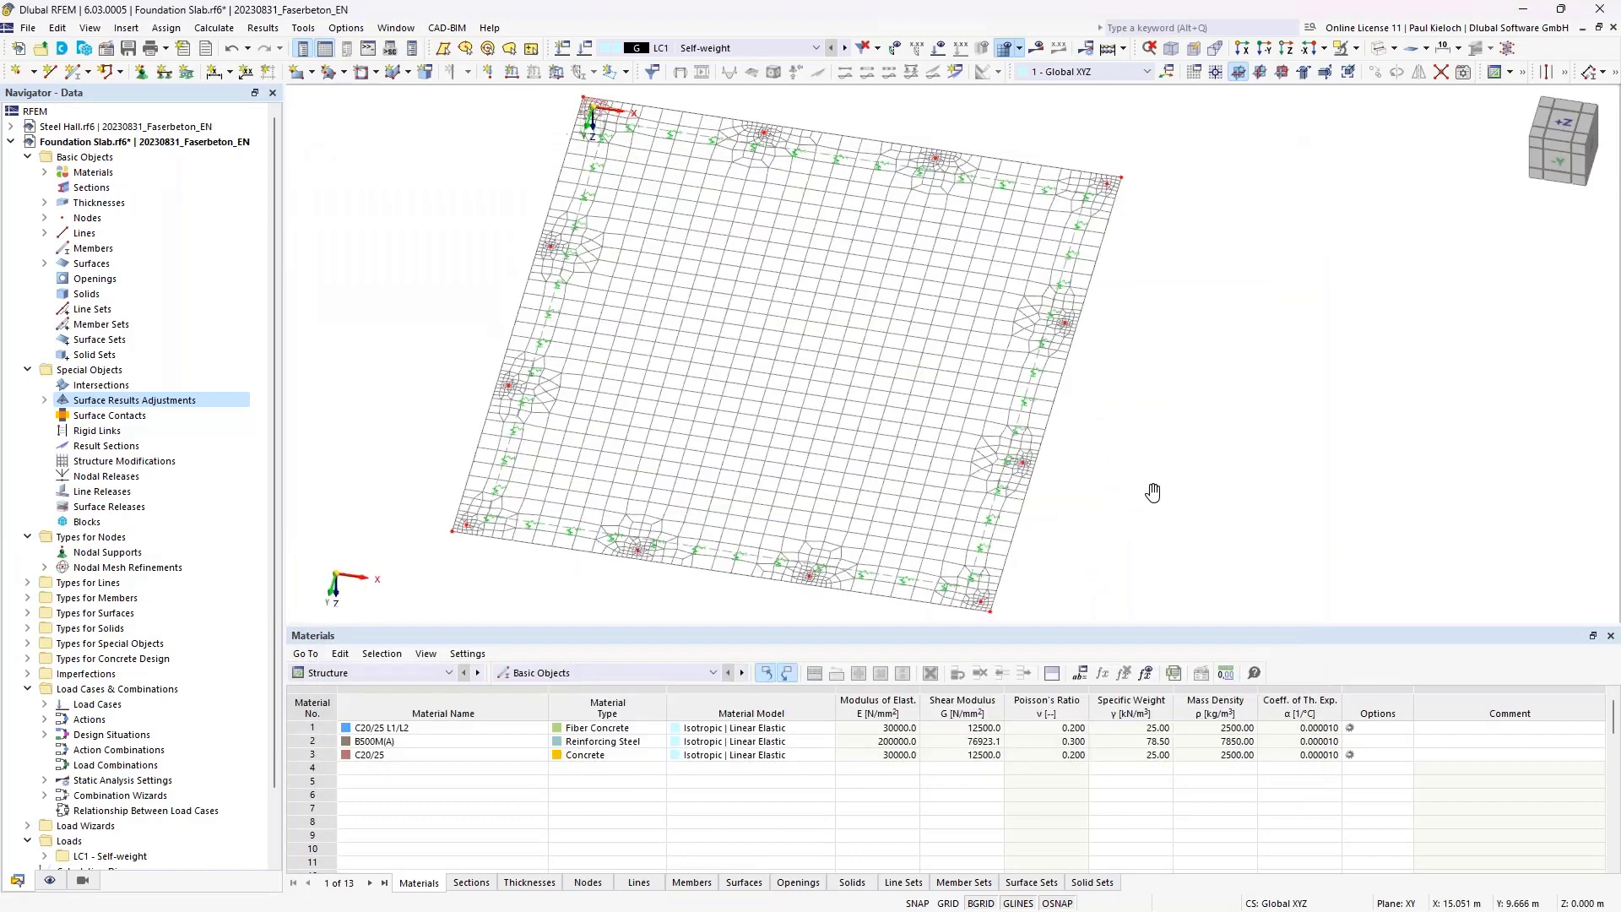
- Copy the origin corner's results adjustment in three steps with a displacement vector of 5 m in Y, along the slab edge
scroll(719, 149, up, 5)
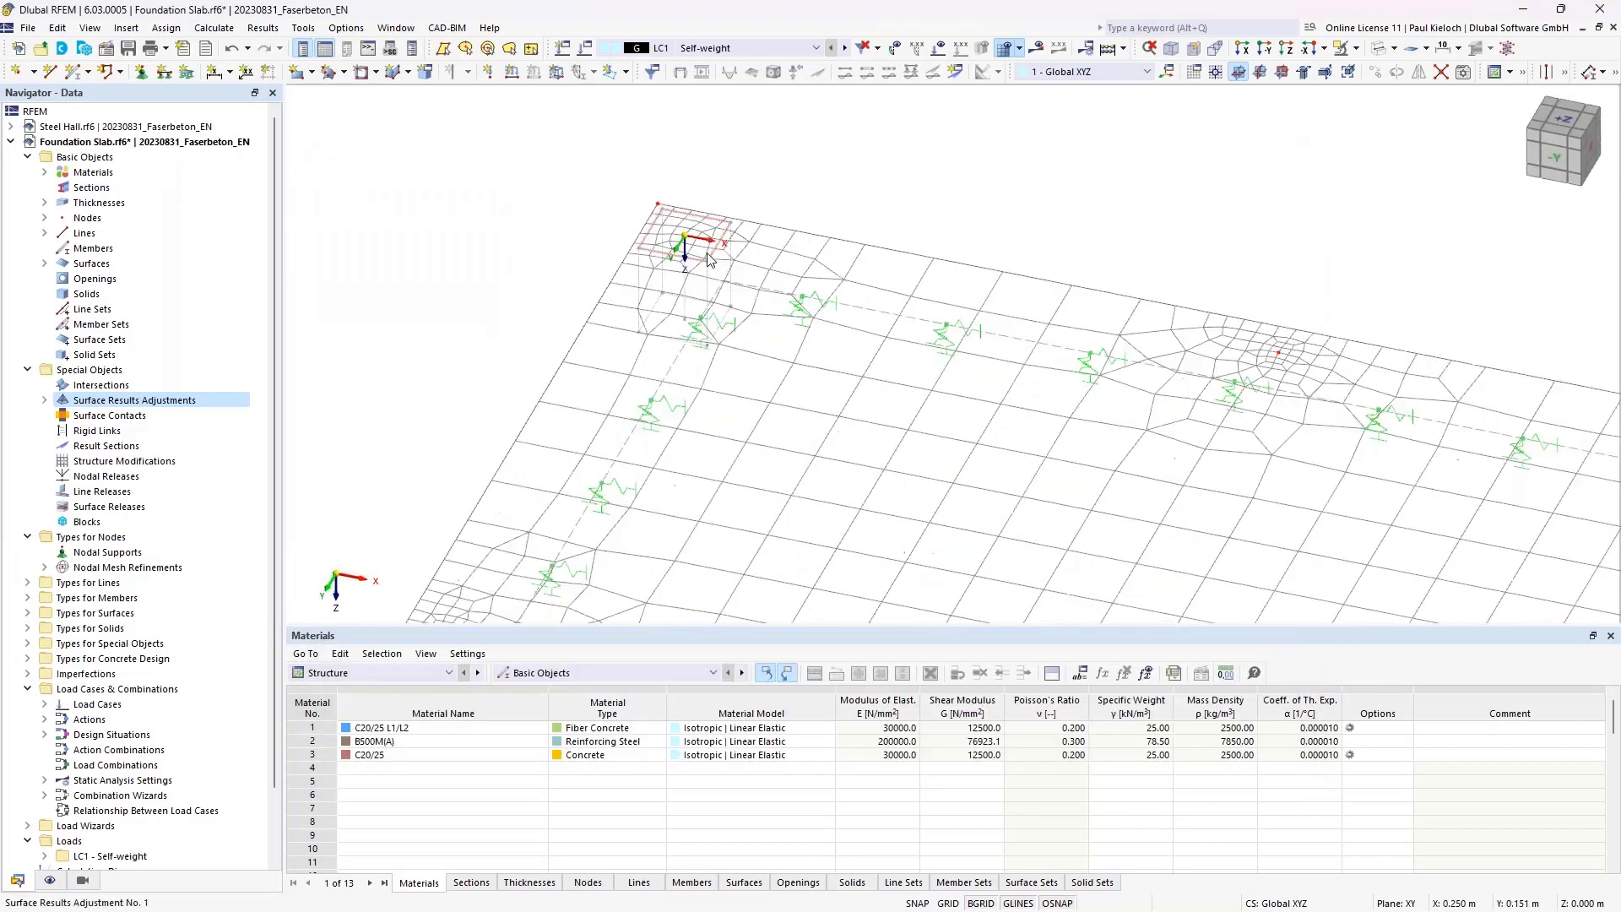
scroll(810, 165, down, 4)
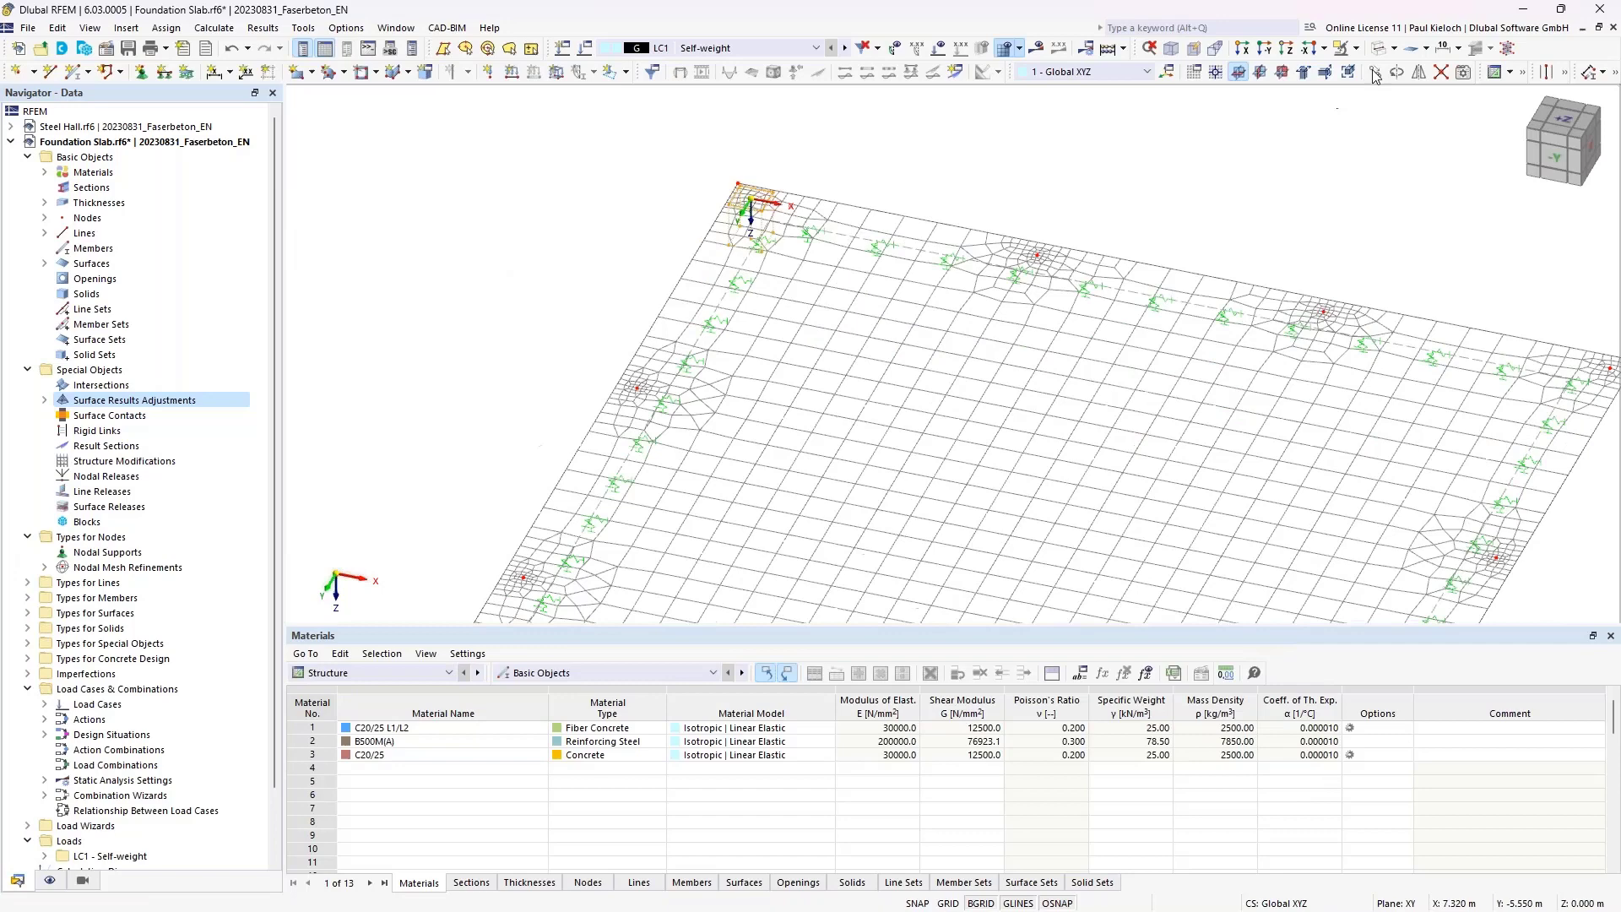
click(1375, 72)
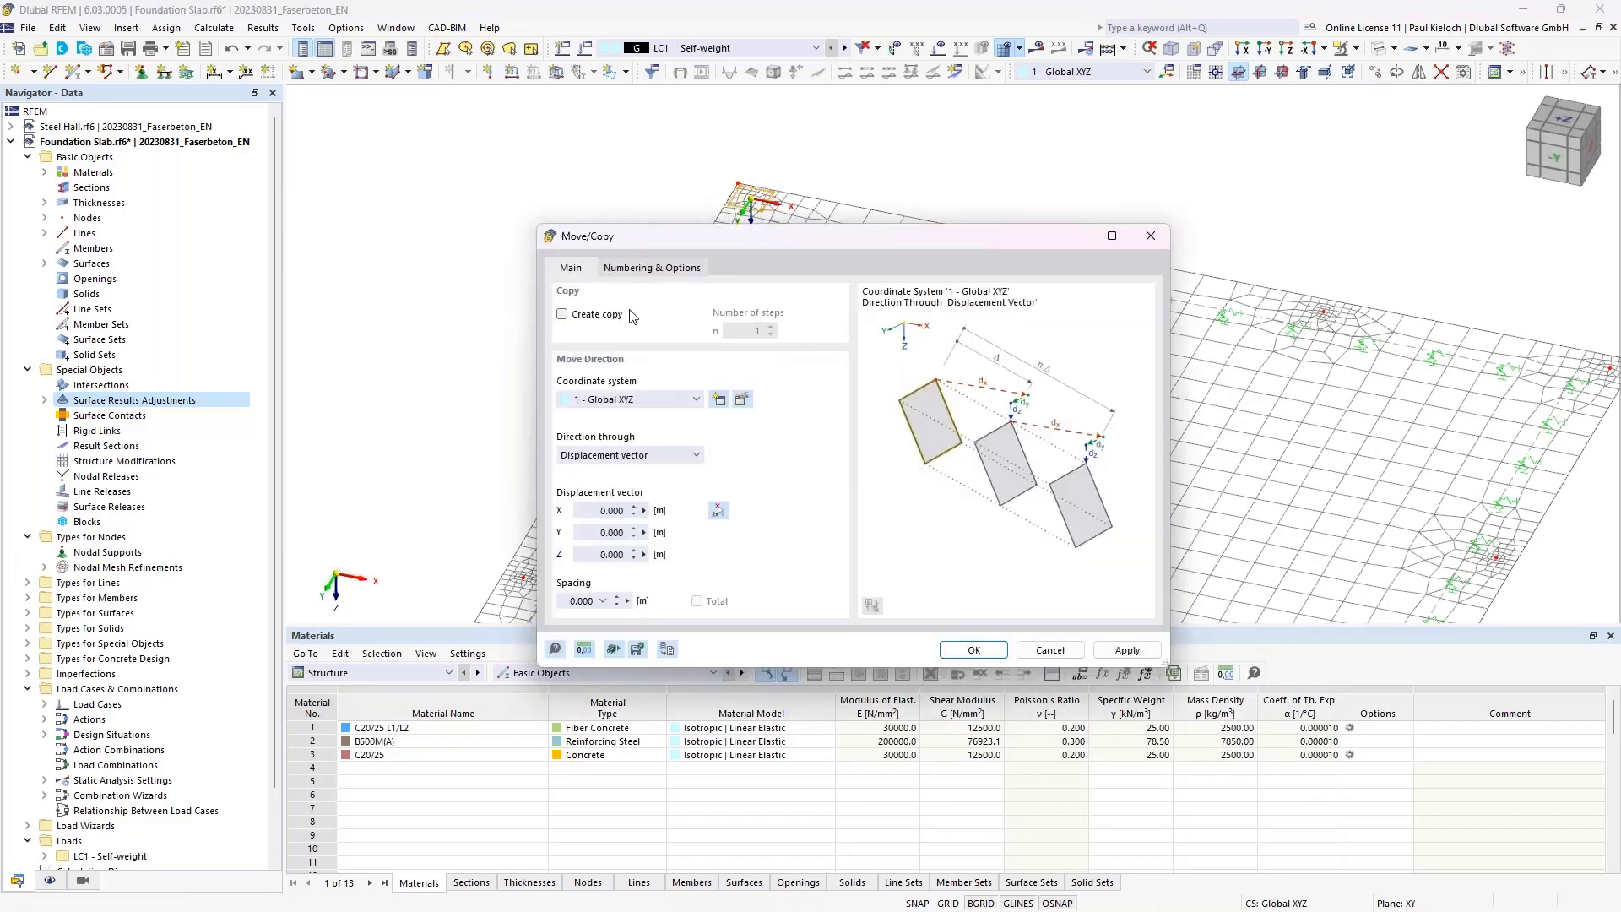
click(563, 314)
click(770, 331)
click(718, 509)
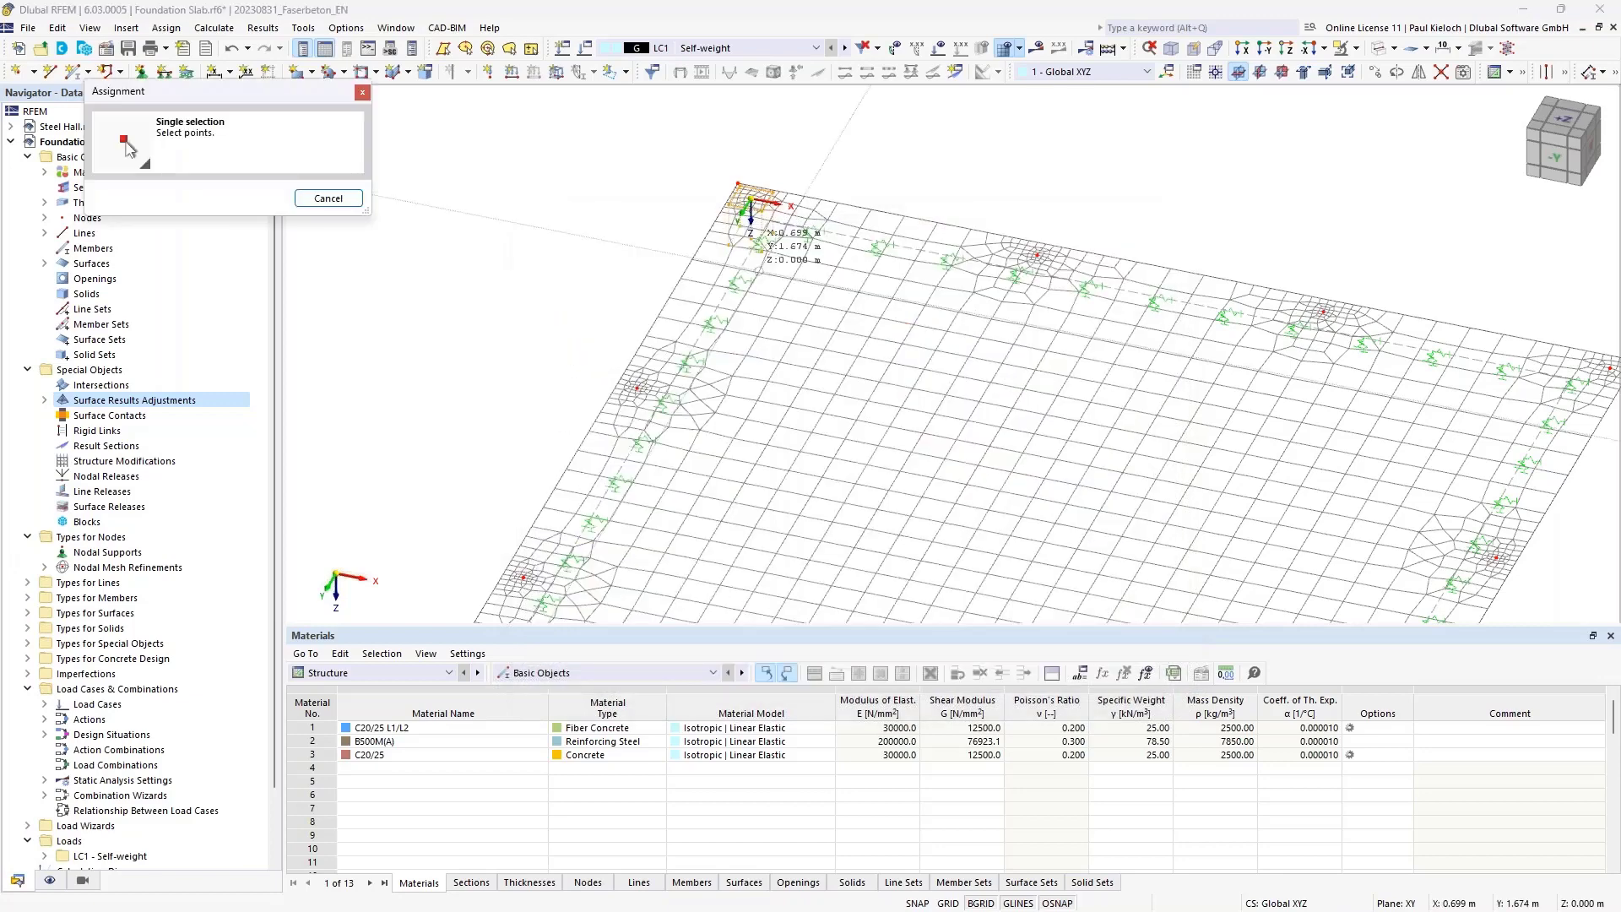
click(750, 199)
click(637, 388)
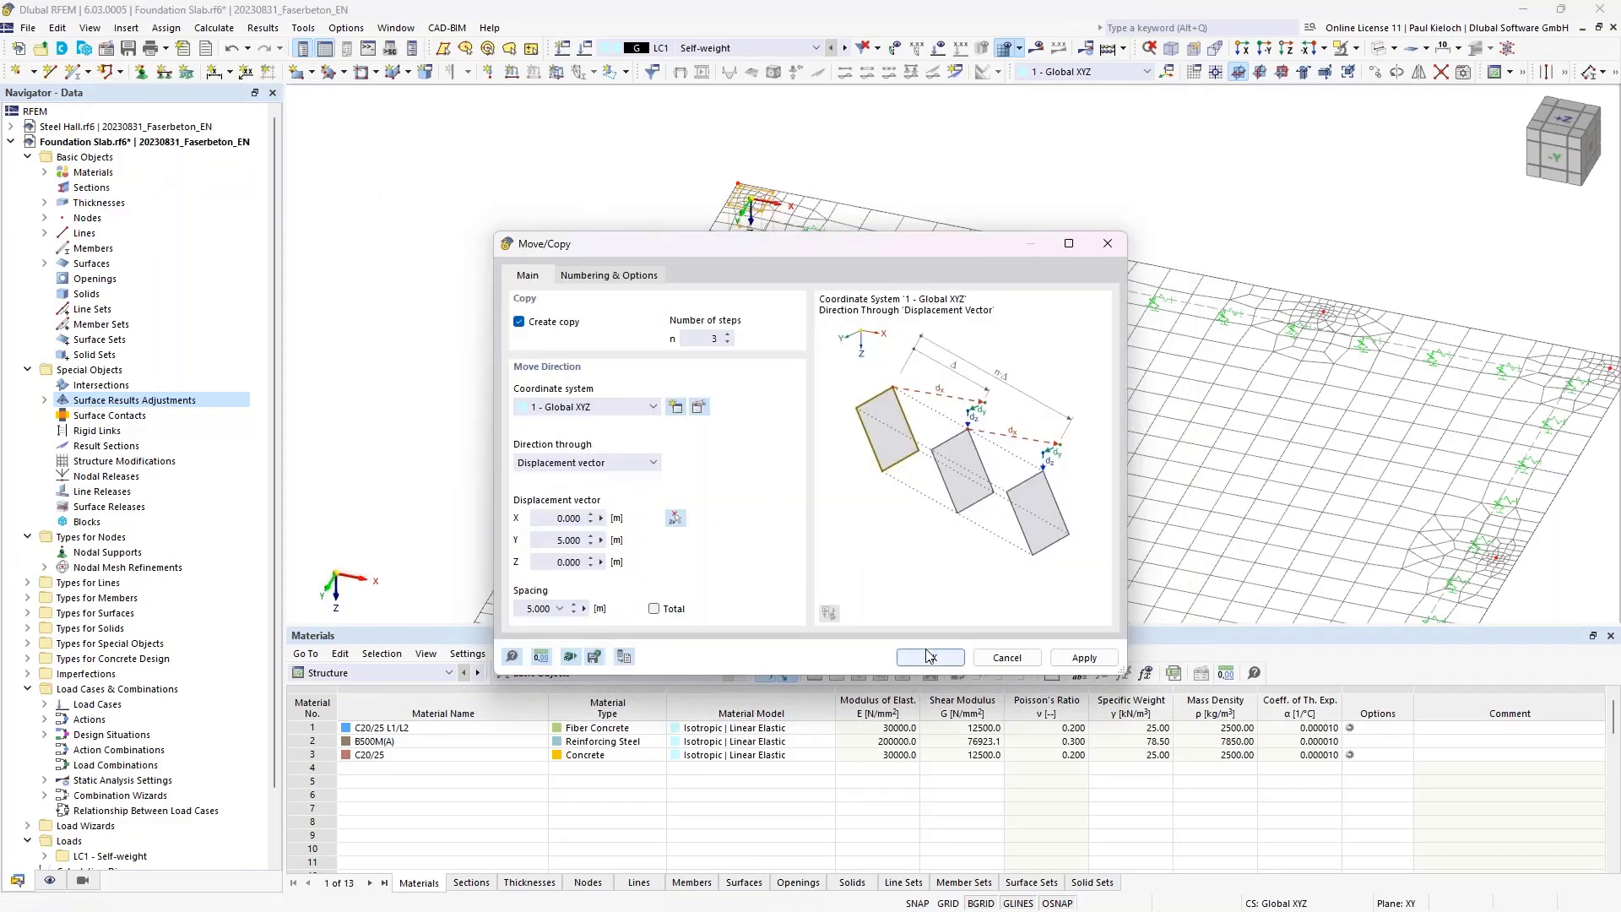
key(Return)
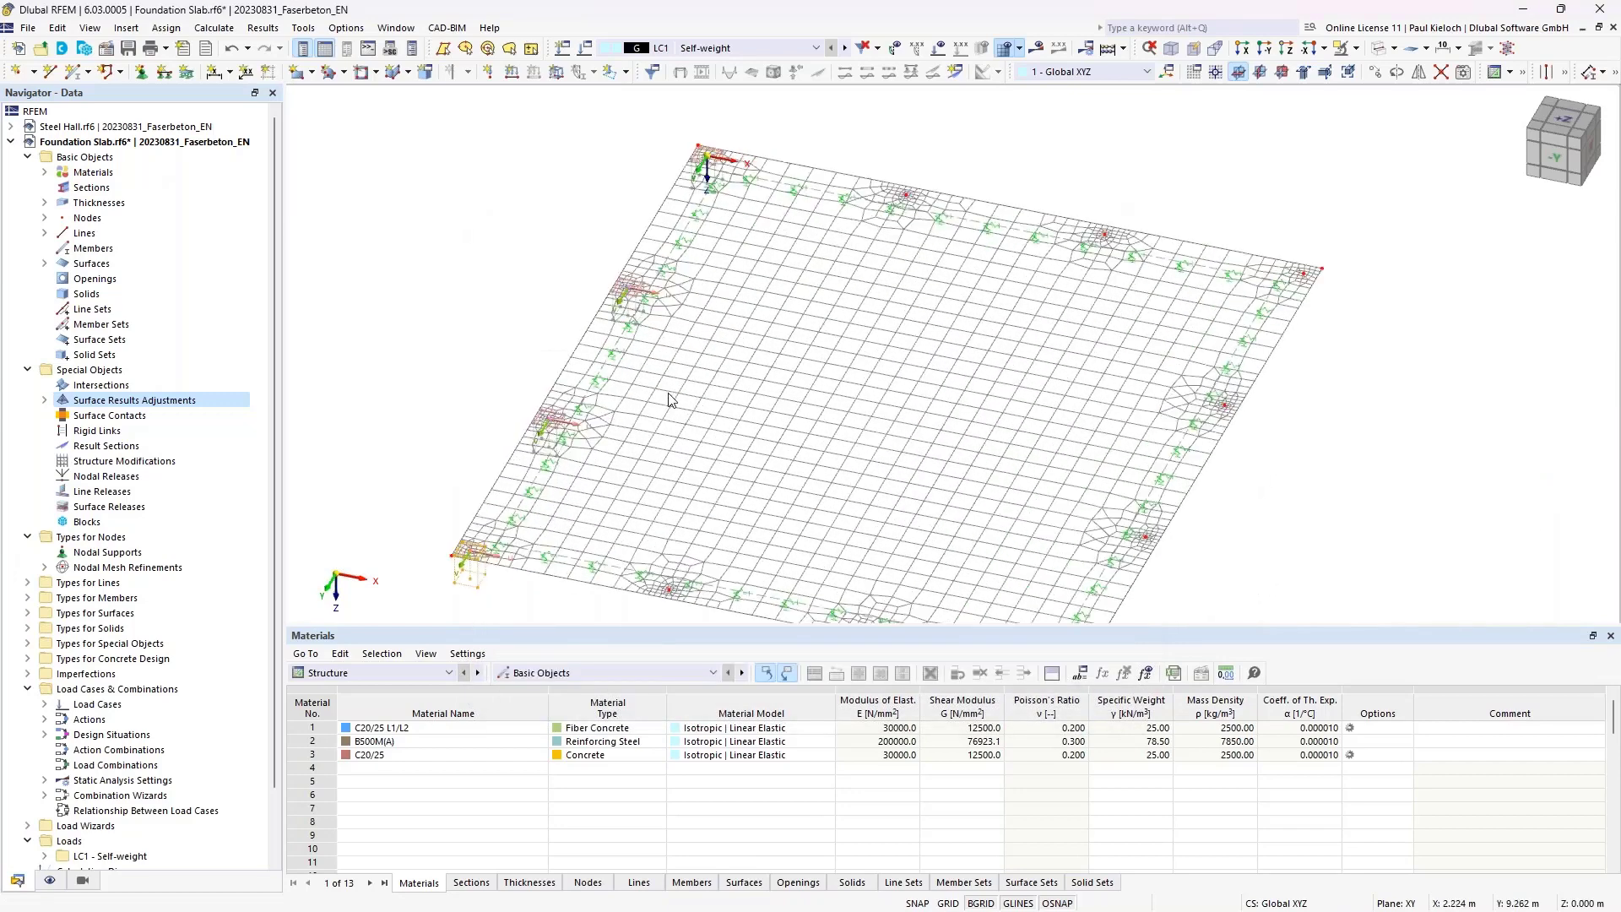
- Copy the results adjustments at both ends of that edge in three steps of 4.333 m in X
scroll(693, 136, up, 5)
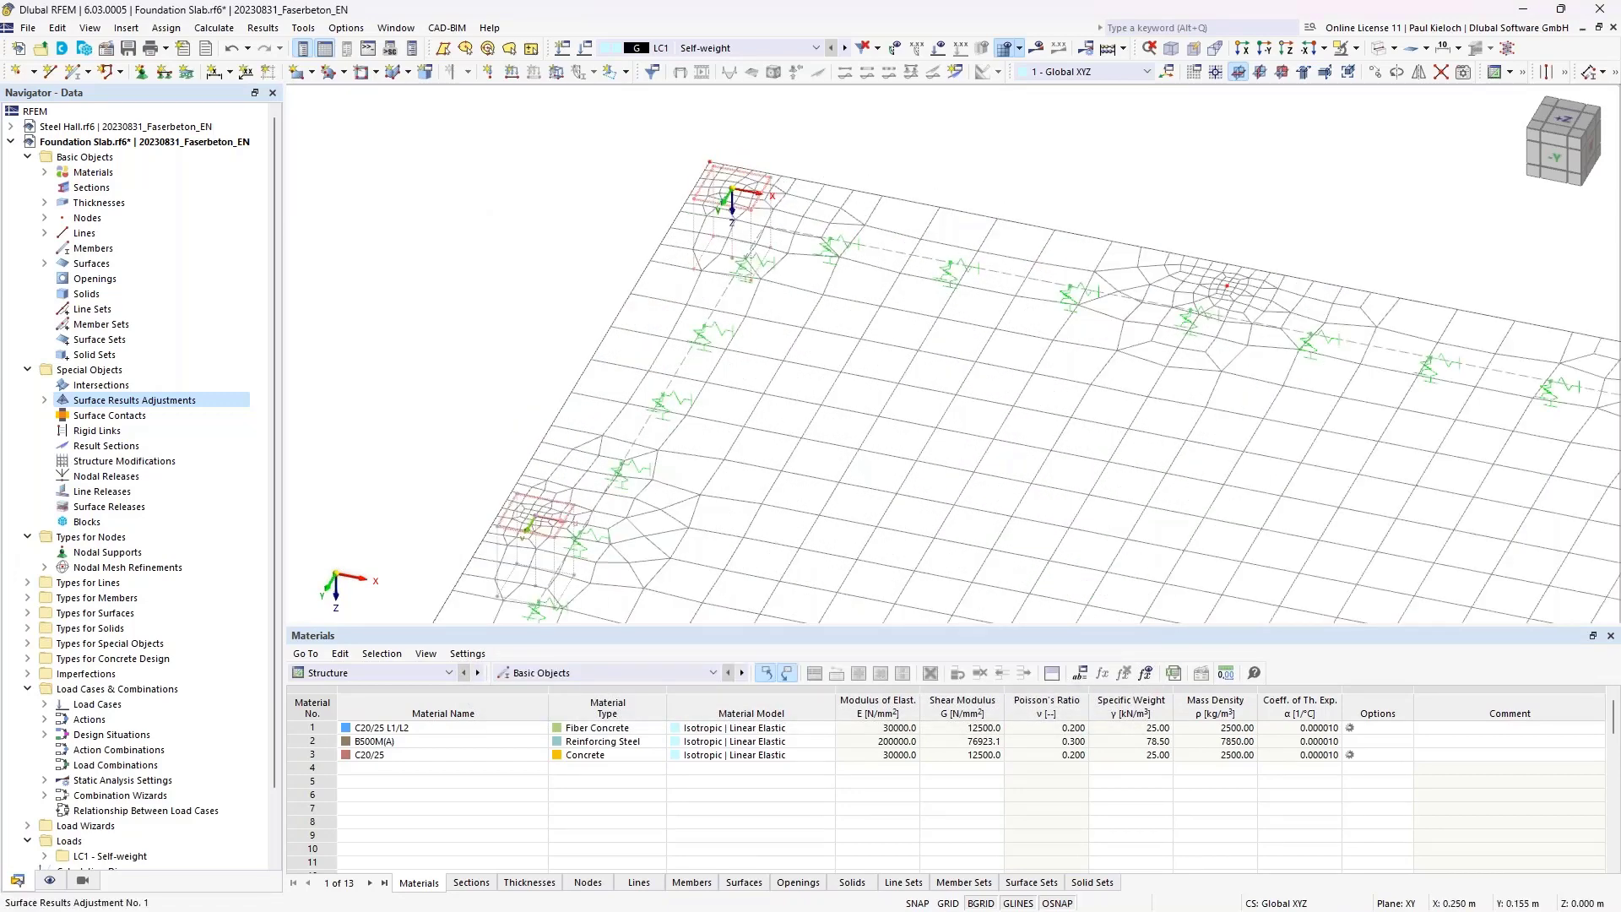
ctrl+click(764, 176)
scroll(789, 110, down, 5)
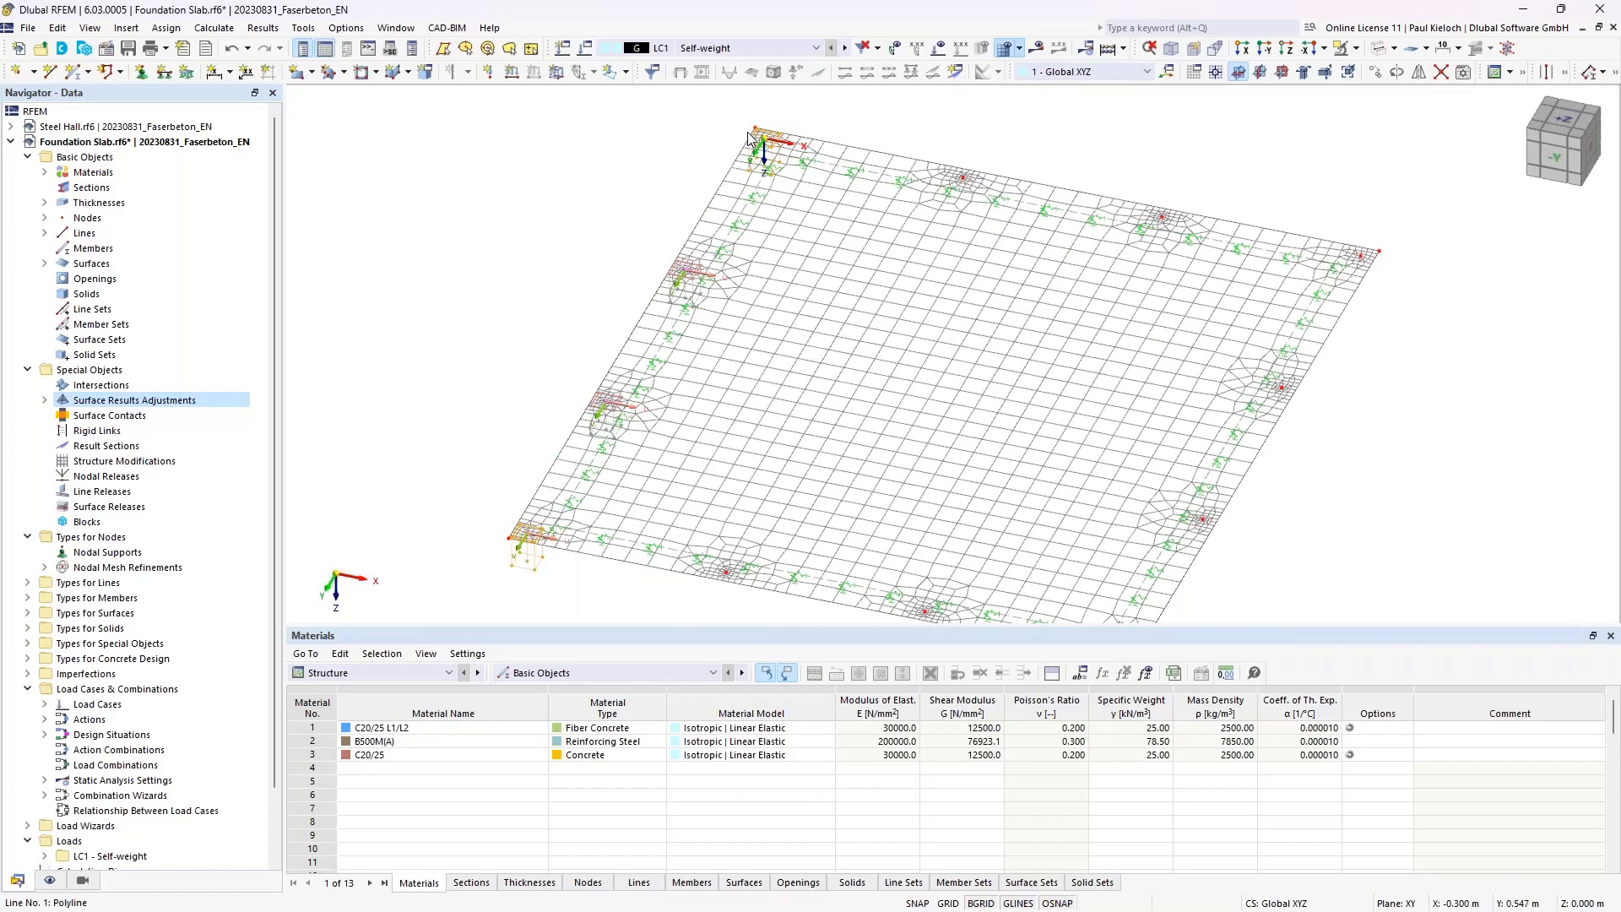
click(1376, 71)
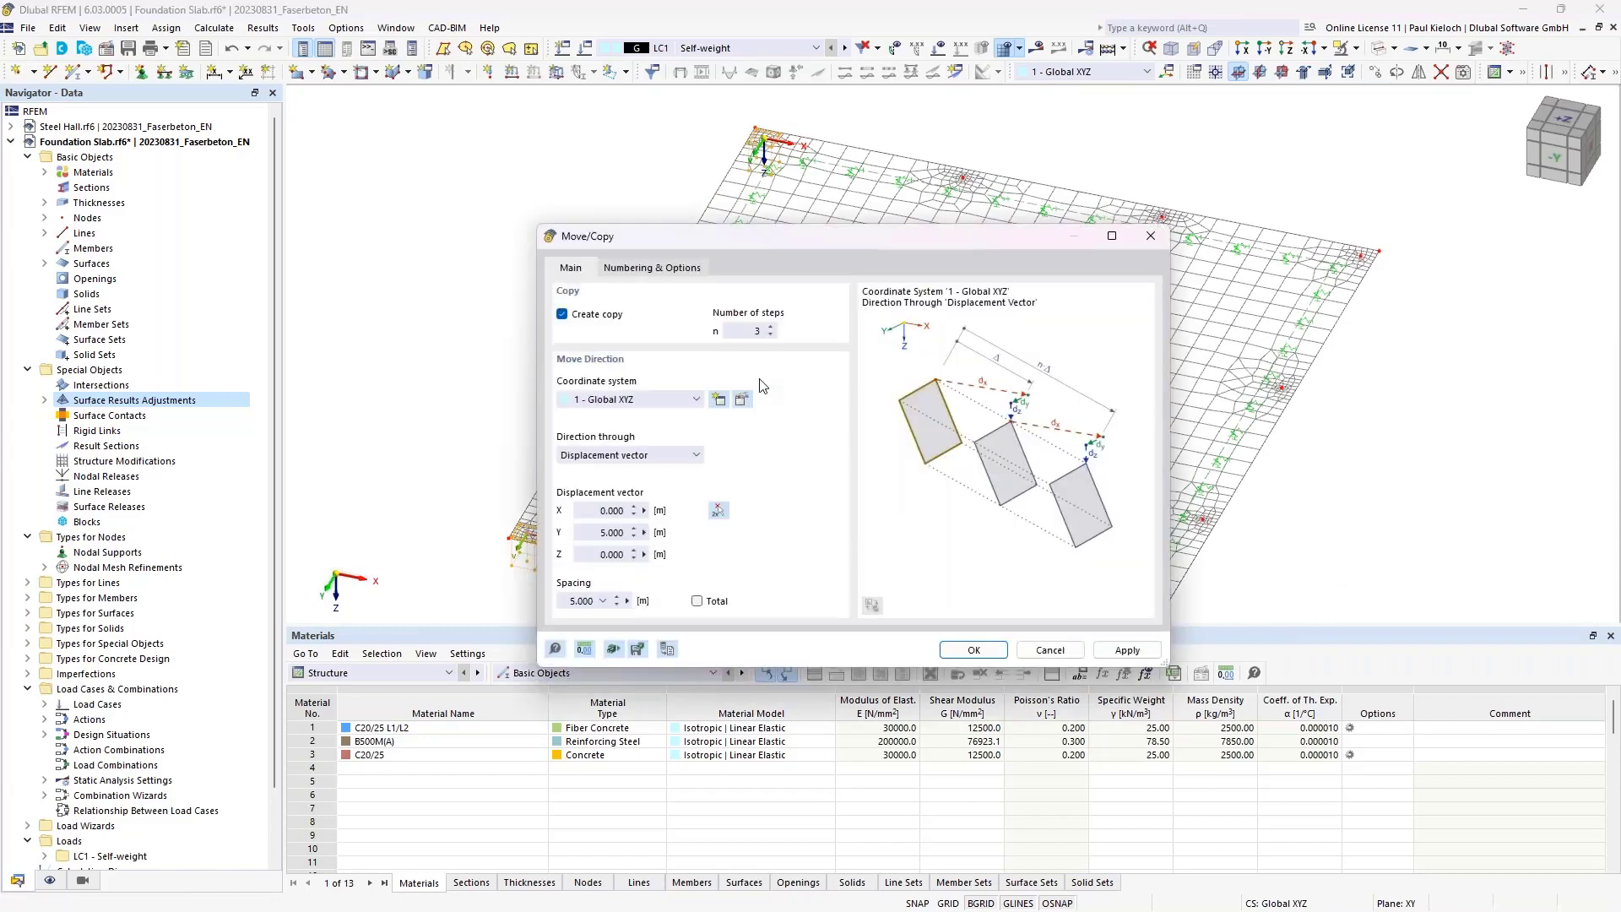
click(717, 510)
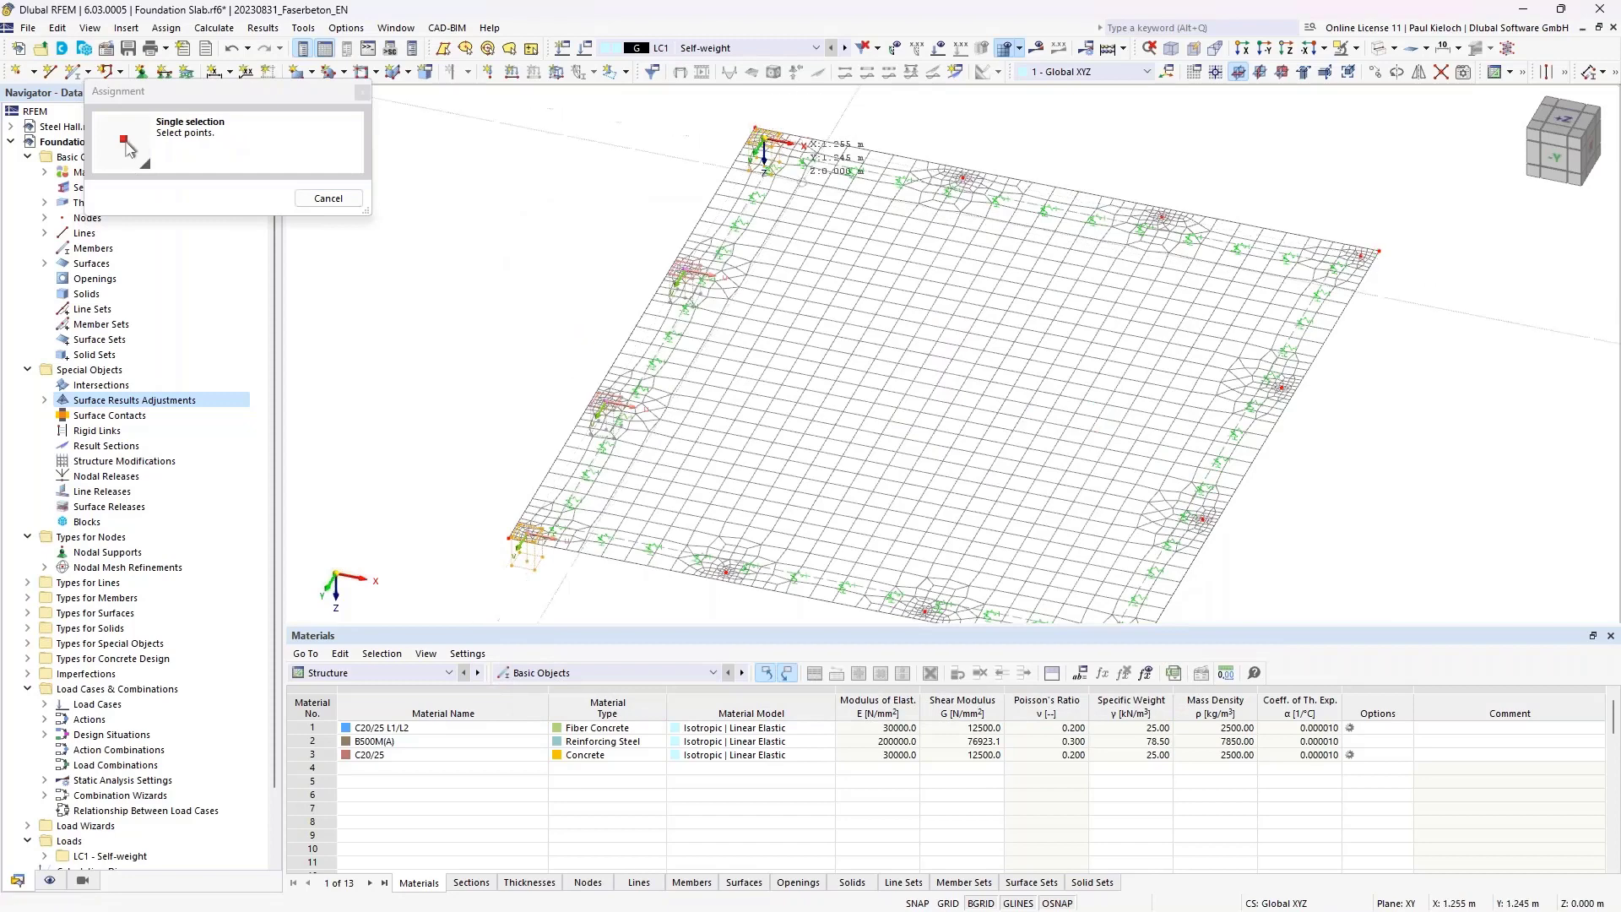
click(982, 205)
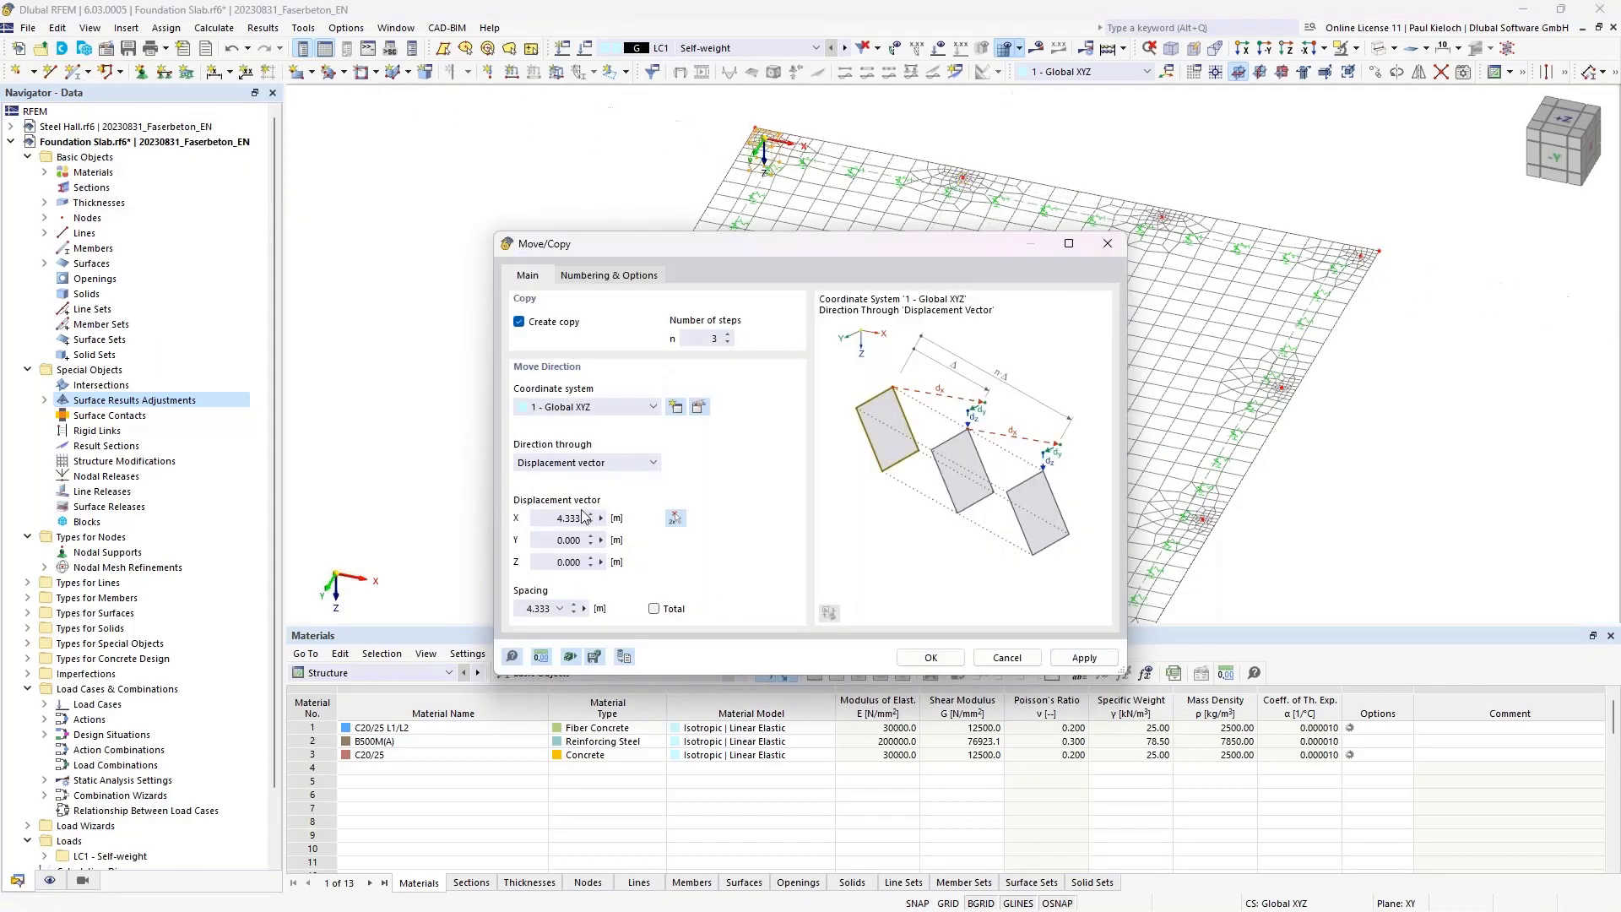
click(913, 661)
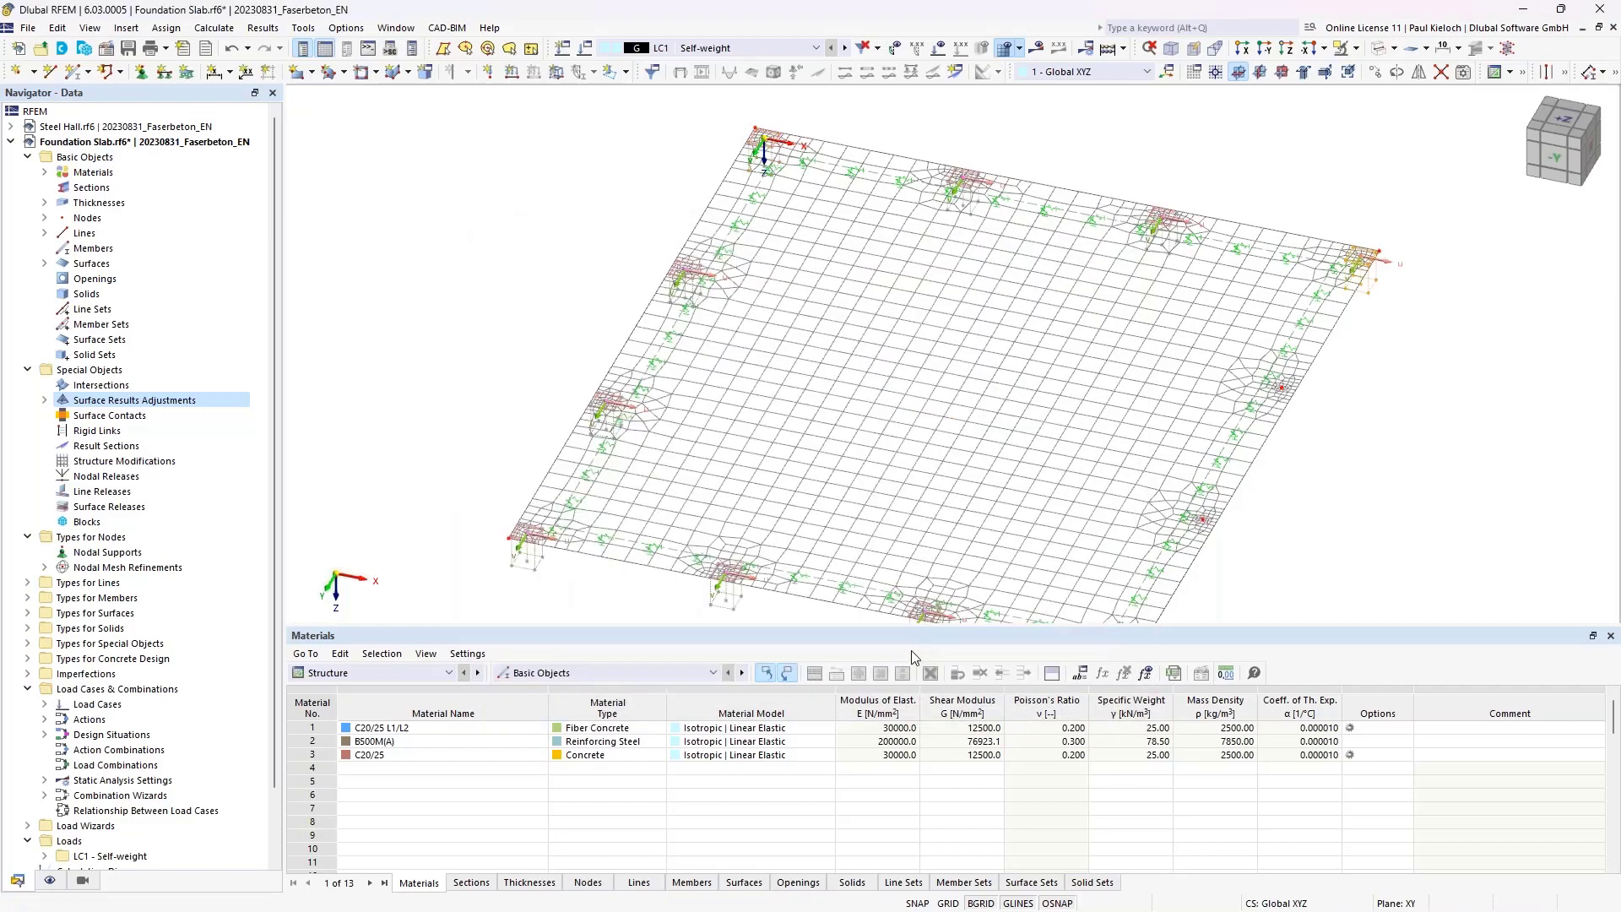
- Copy the two intermediate results adjustments on the Y-direction edge once, 13 m in X, to the opposite edge
scroll(703, 293, up, 3)
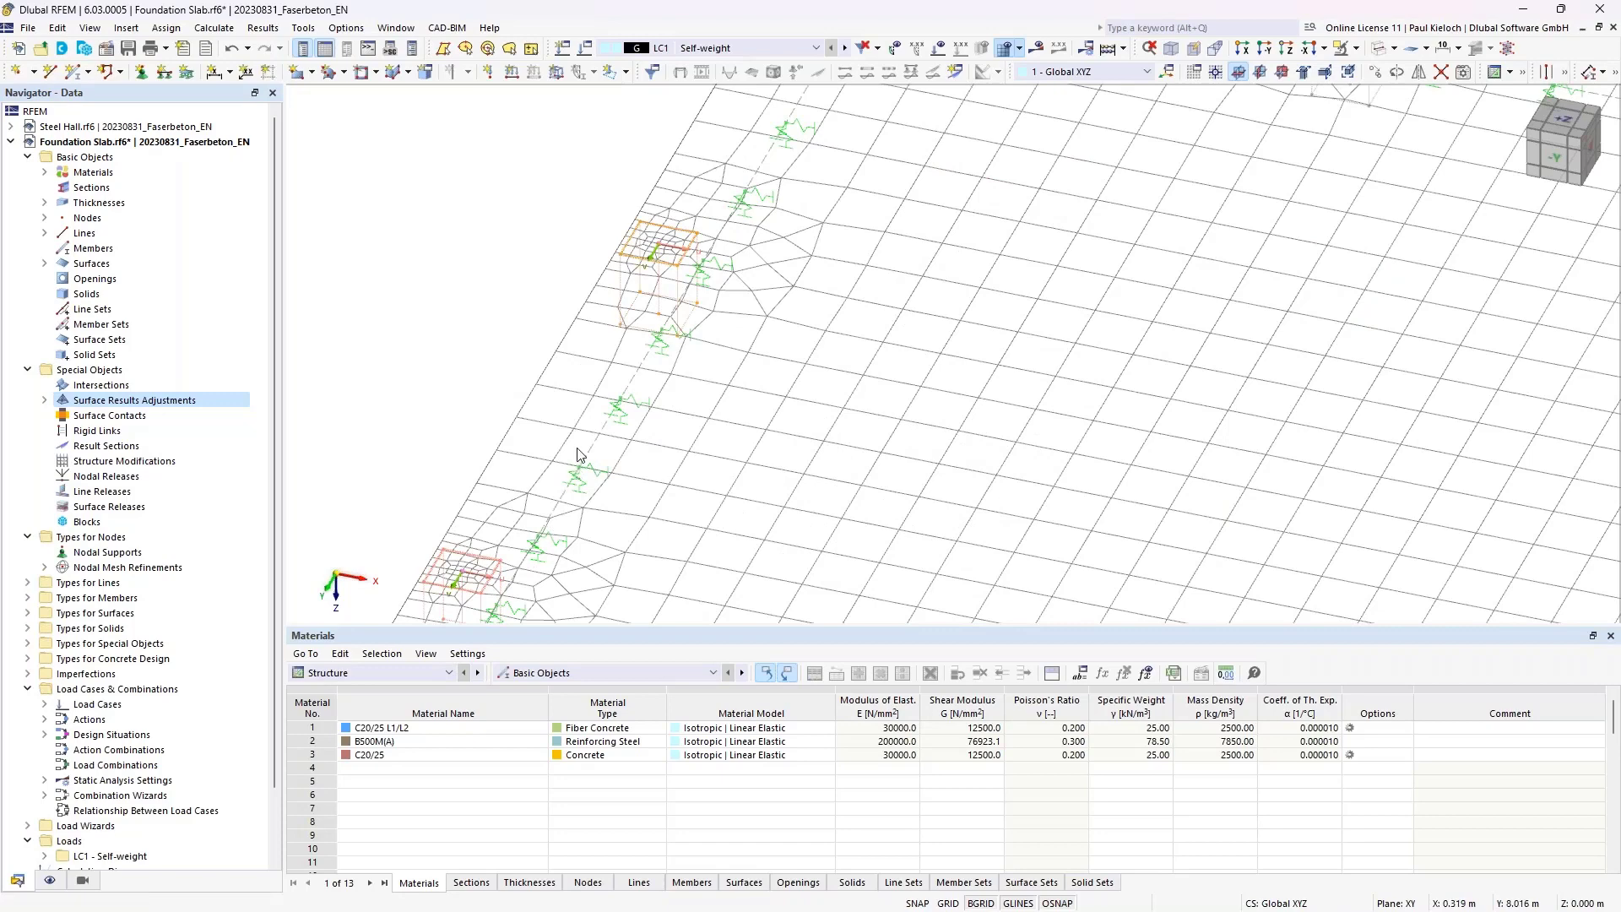
scroll(550, 532, down, 5)
click(1375, 72)
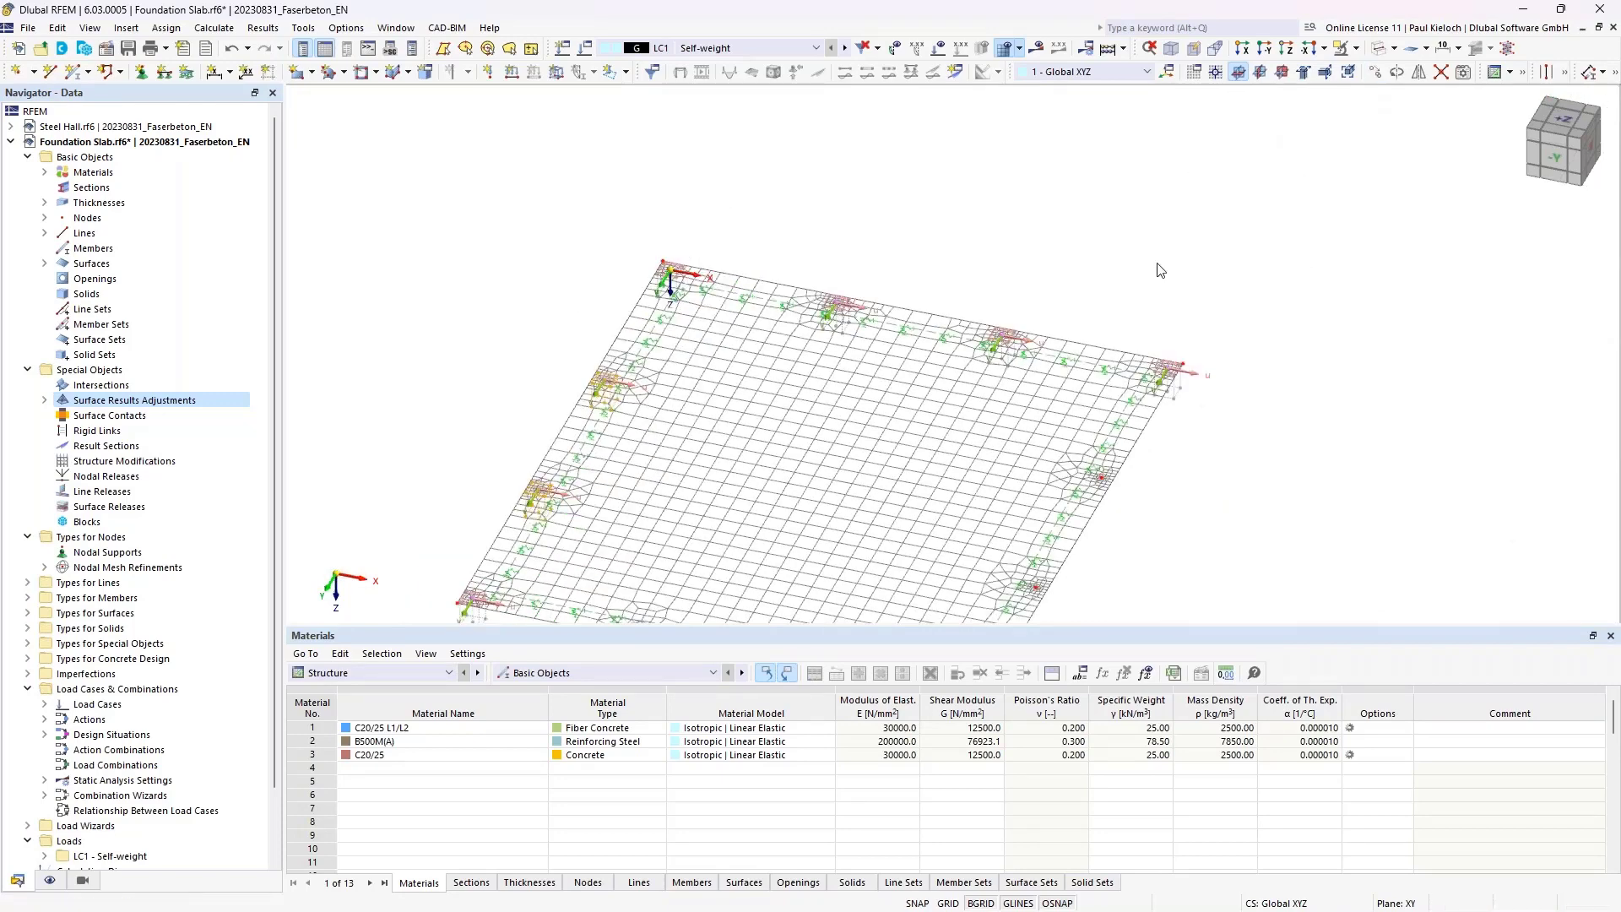
click(770, 335)
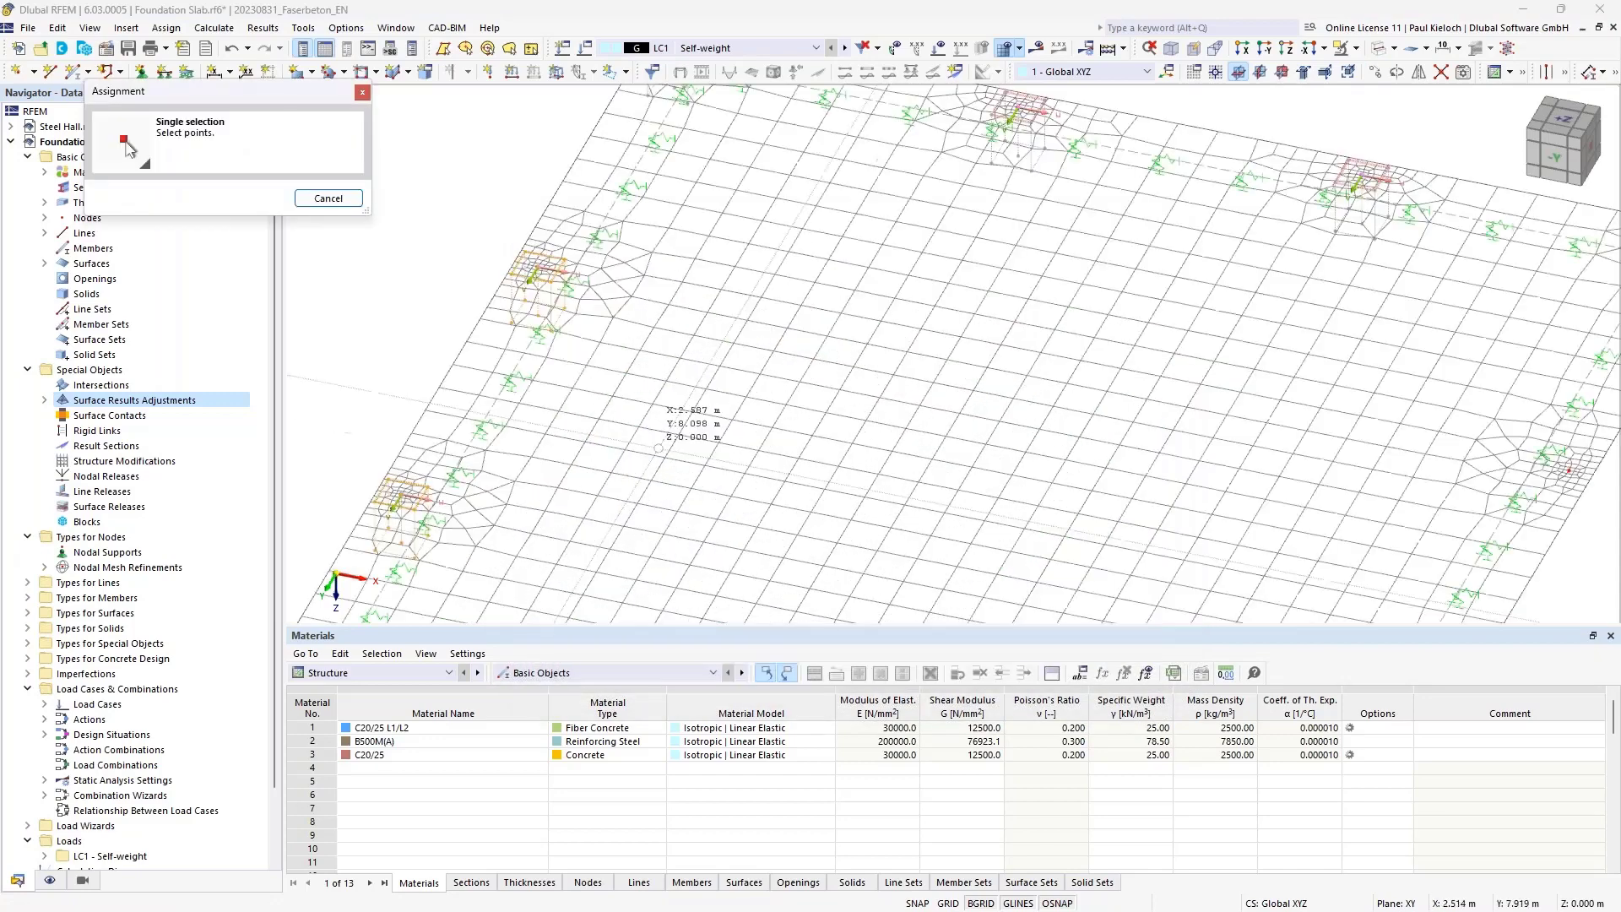
scroll(534, 272, down, 3)
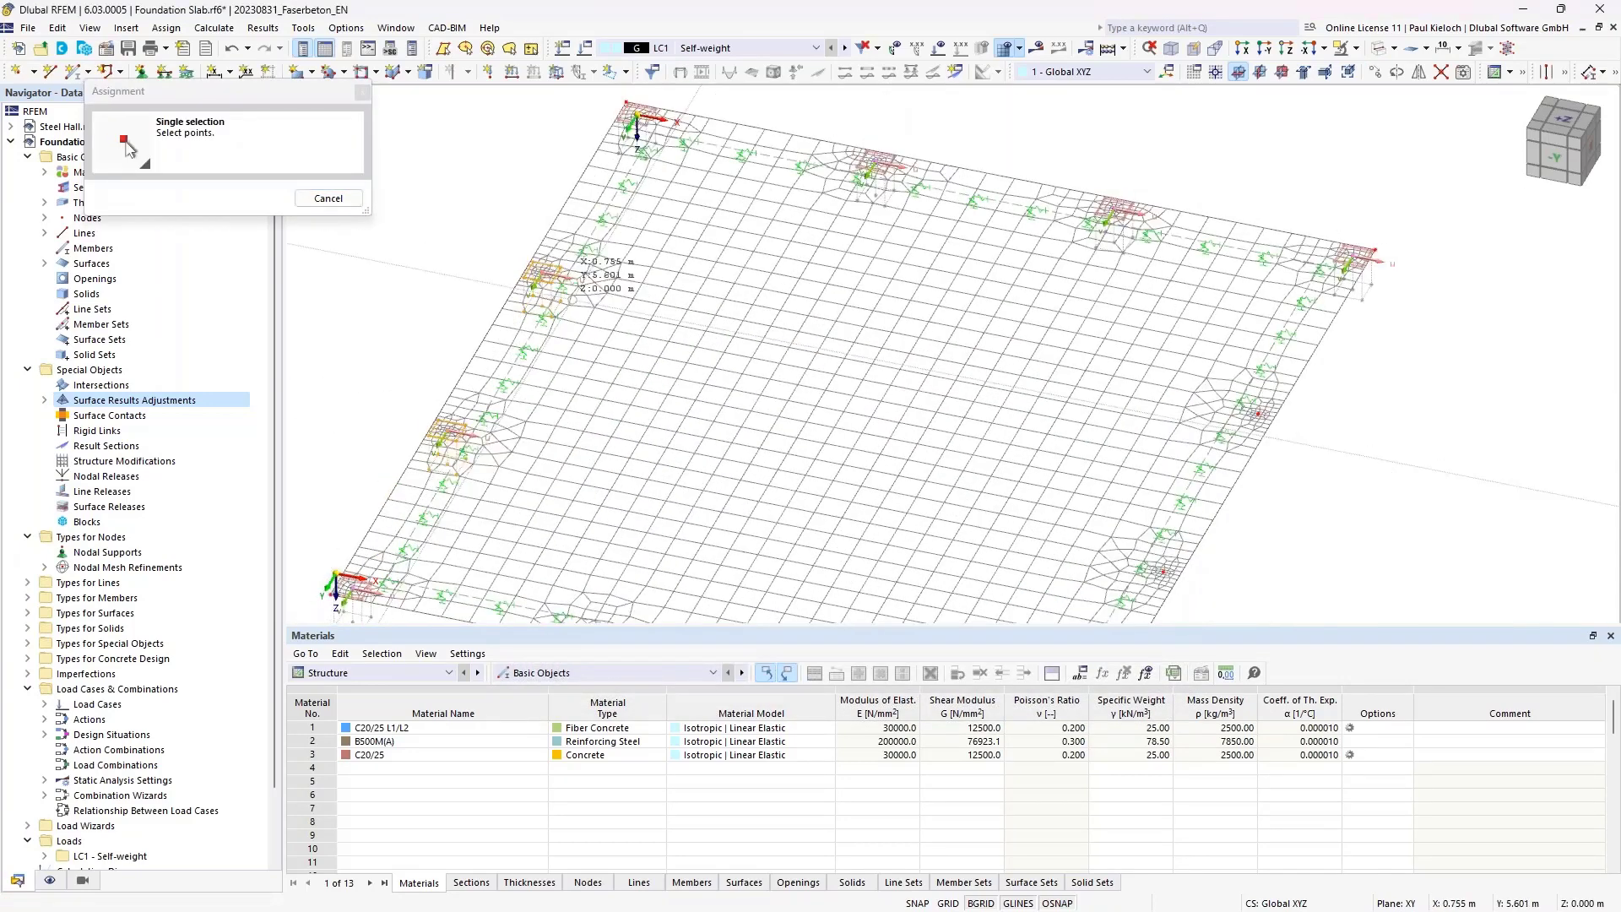
scroll(1060, 378, up, 5)
click(1059, 377)
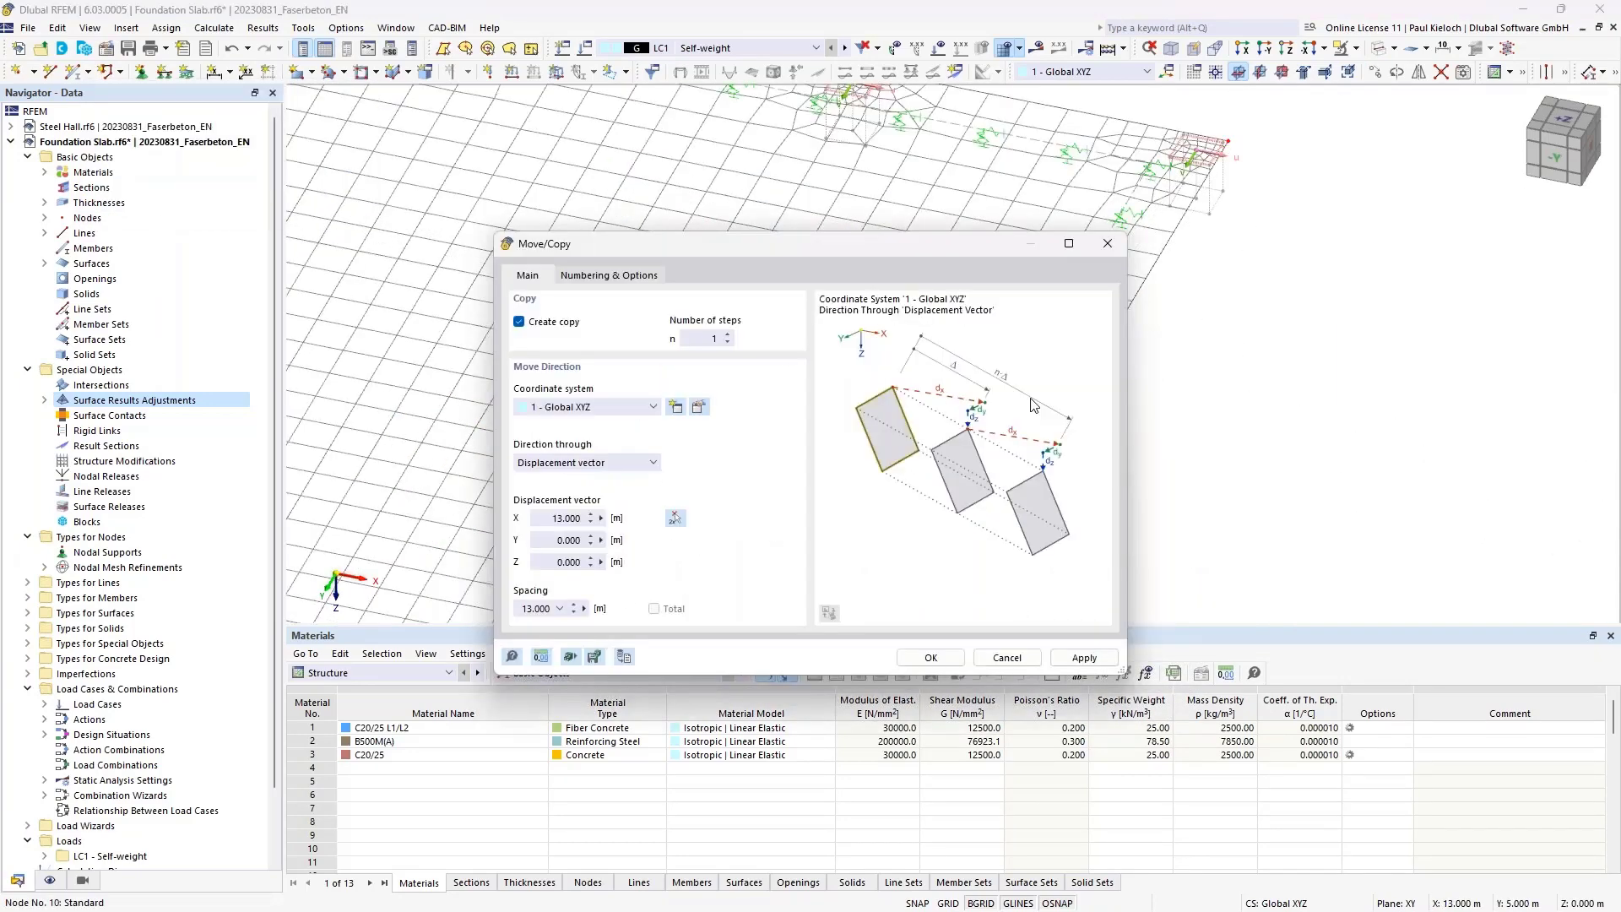
click(931, 656)
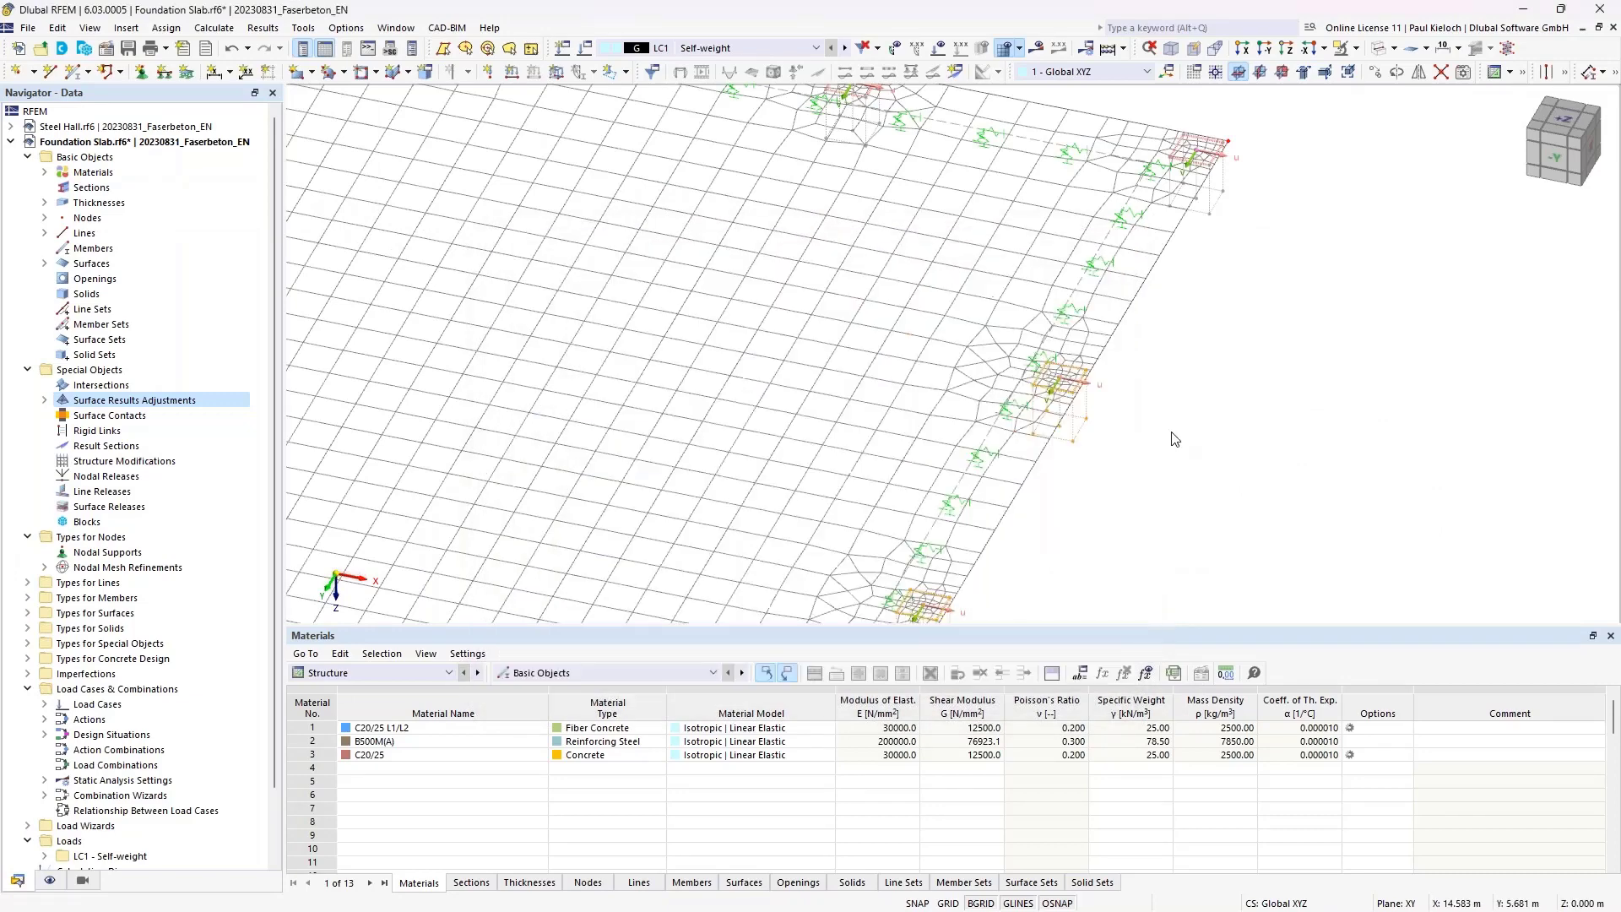
- Check the list of surface results adjustments and hide the FE mesh on the slab model
middle_drag(1093, 392, 1156, 397)
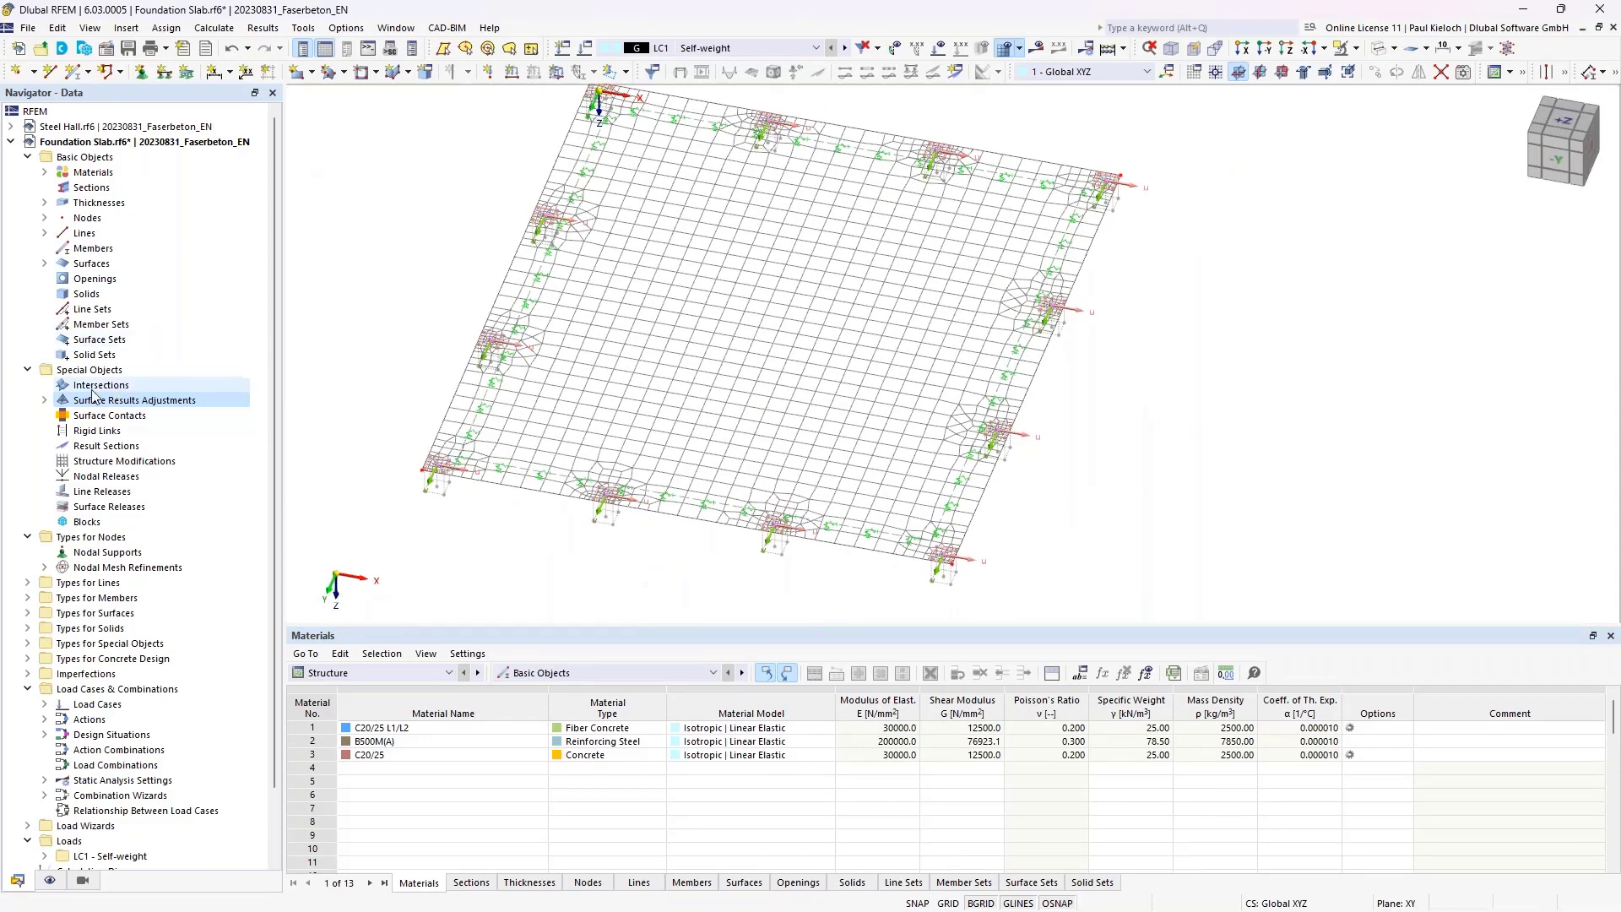
click(44, 400)
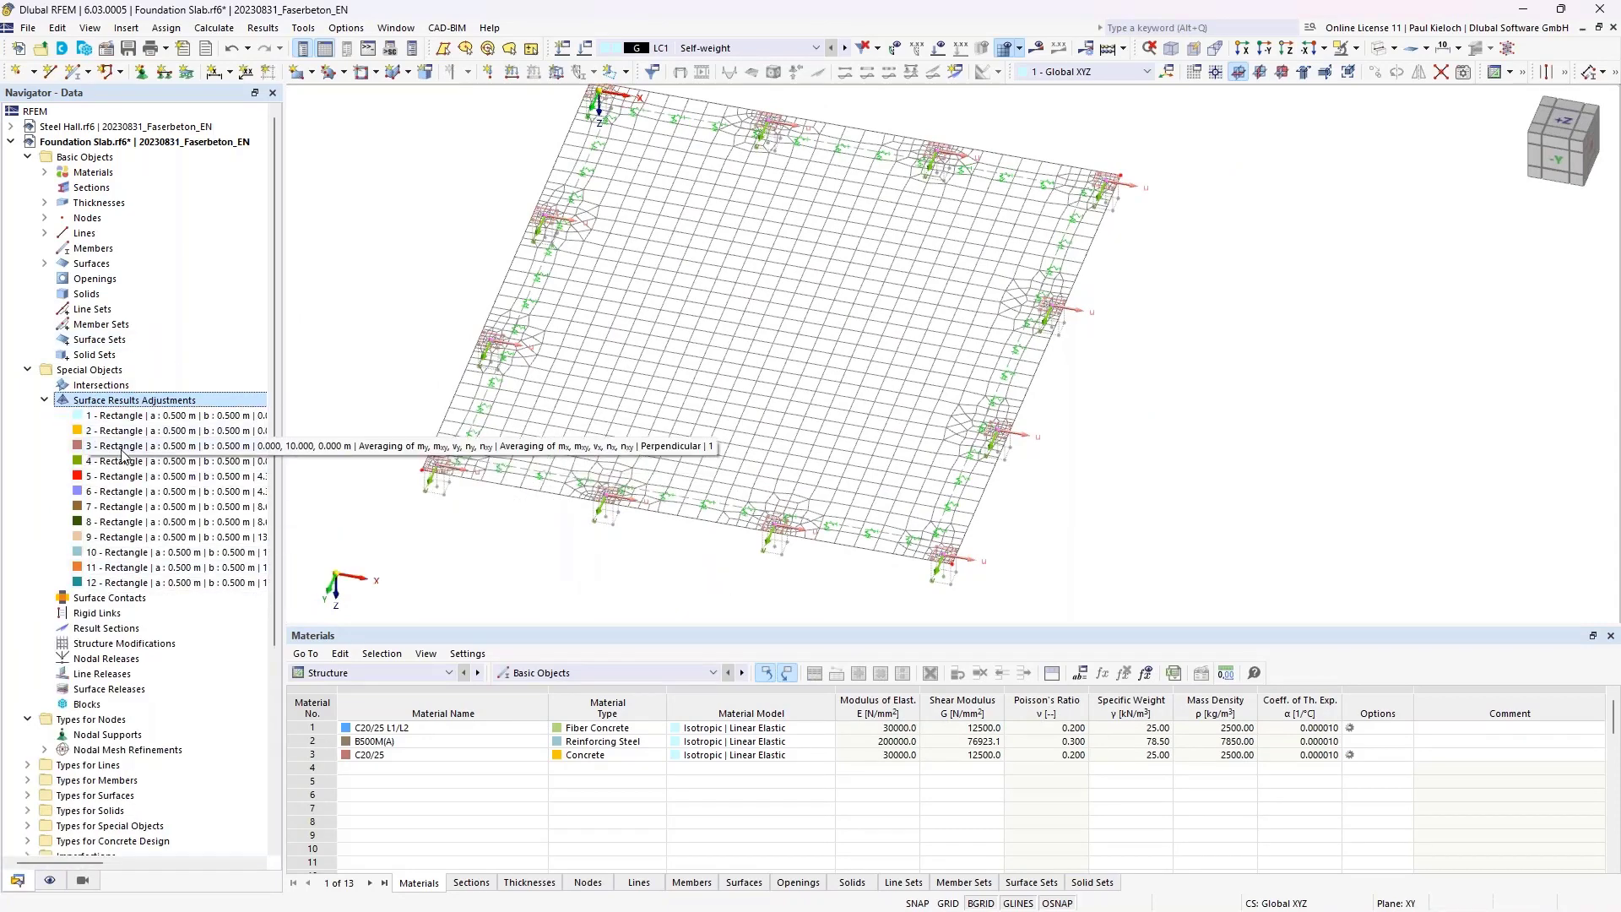
click(45, 400)
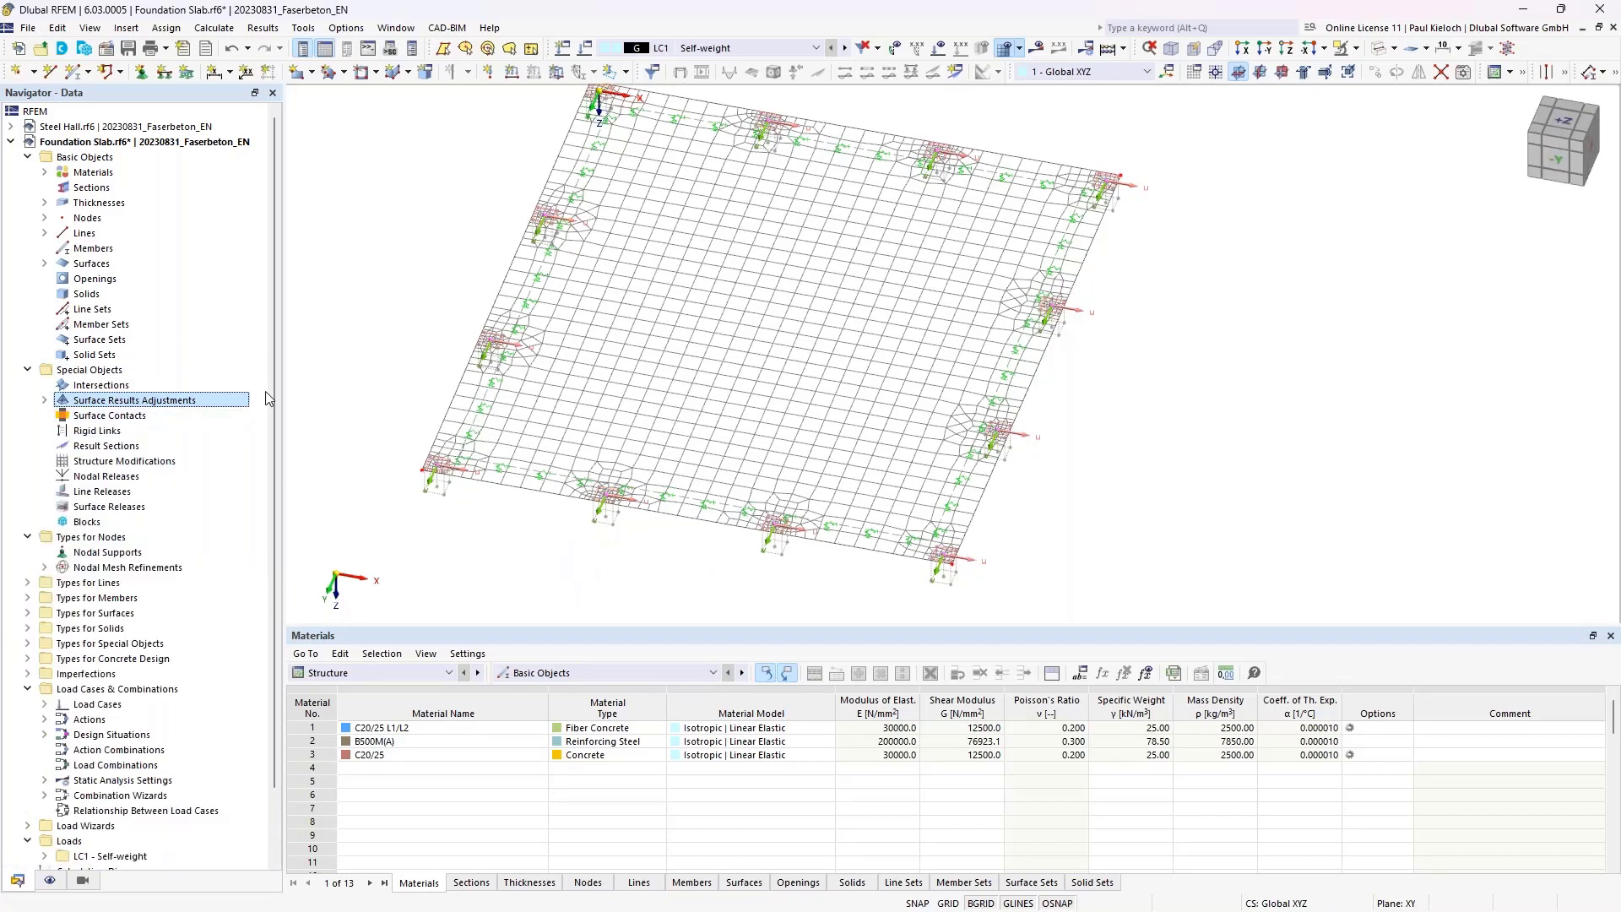
click(50, 881)
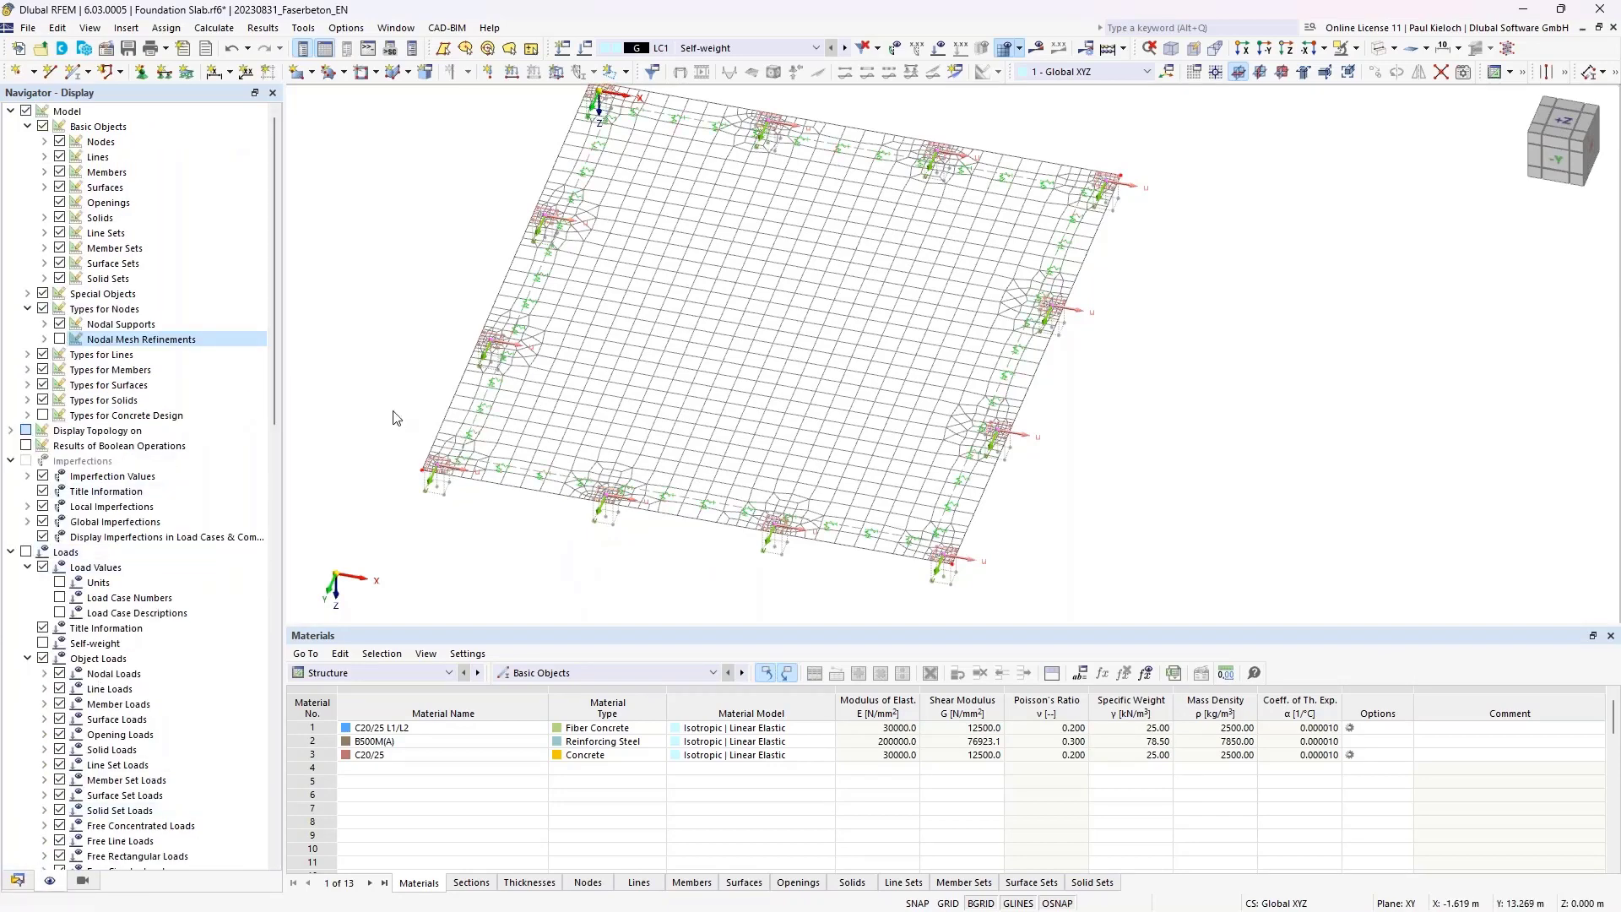
click(1002, 49)
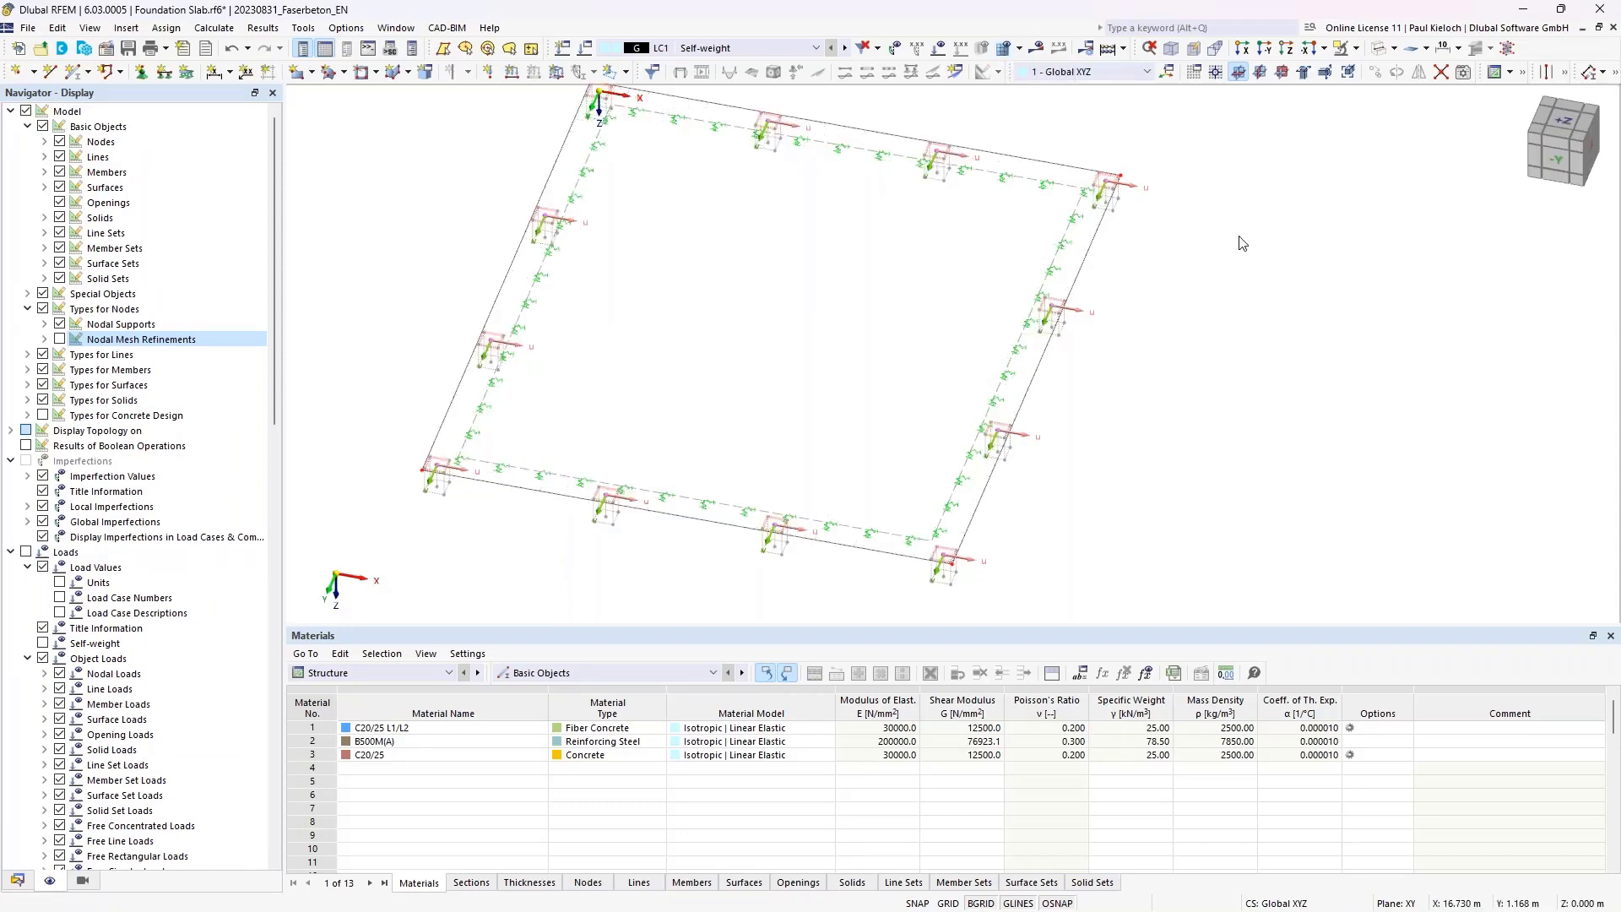
- Hide the surface results adjustments on the slab model through the result objects display settings
middle_drag(1238, 242, 1342, 218)
scroll(239, 566, down, 9)
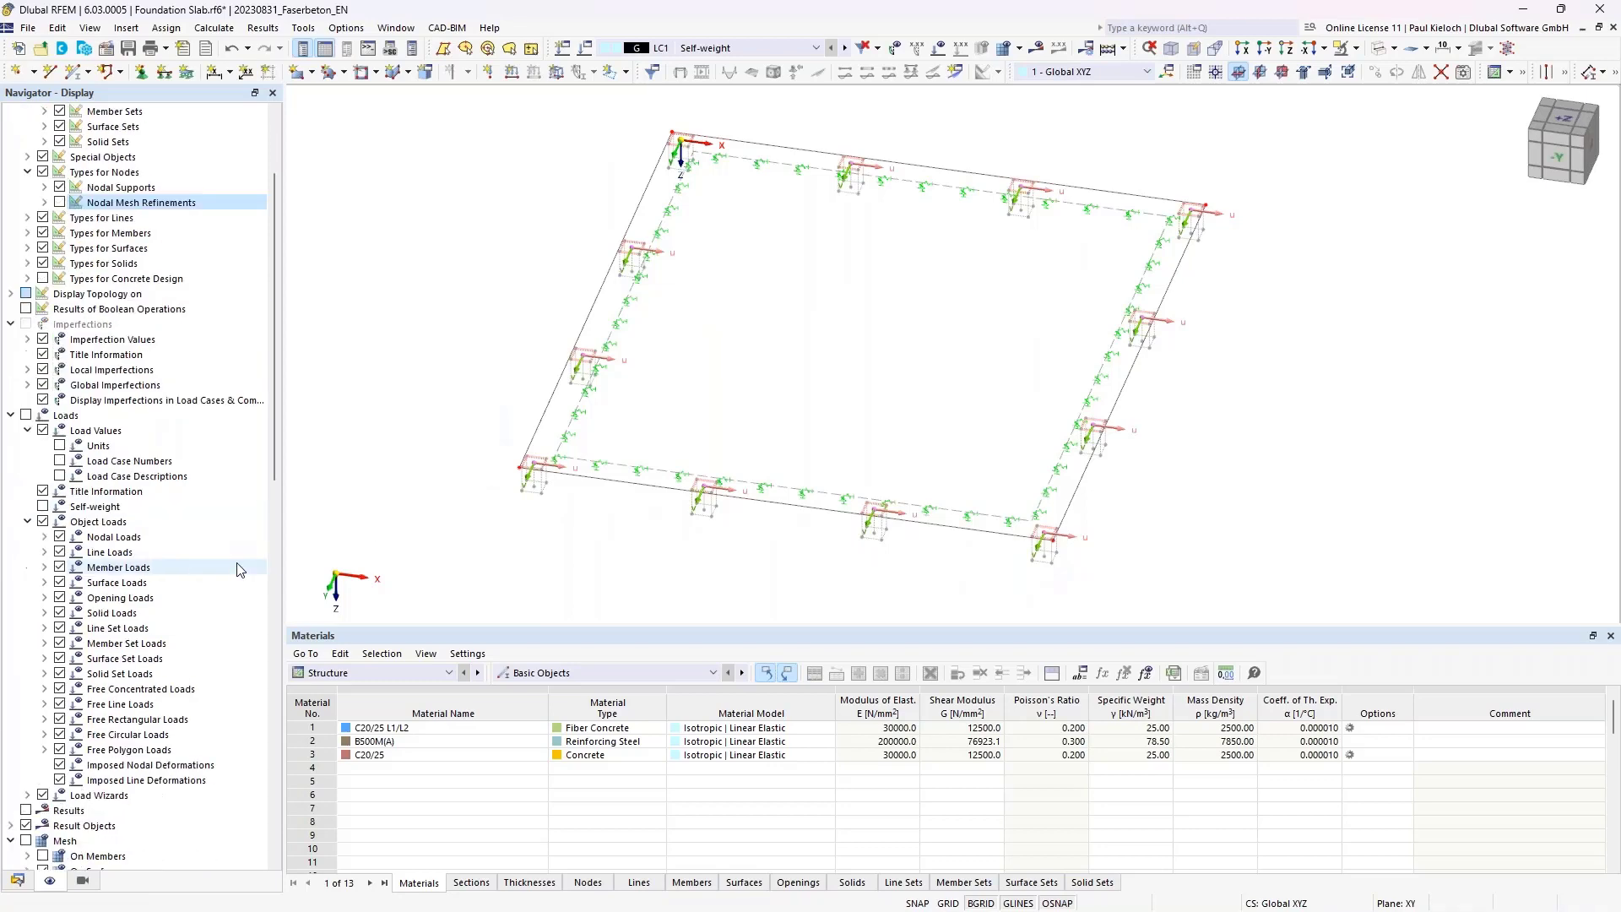
scroll(239, 557, down, 2)
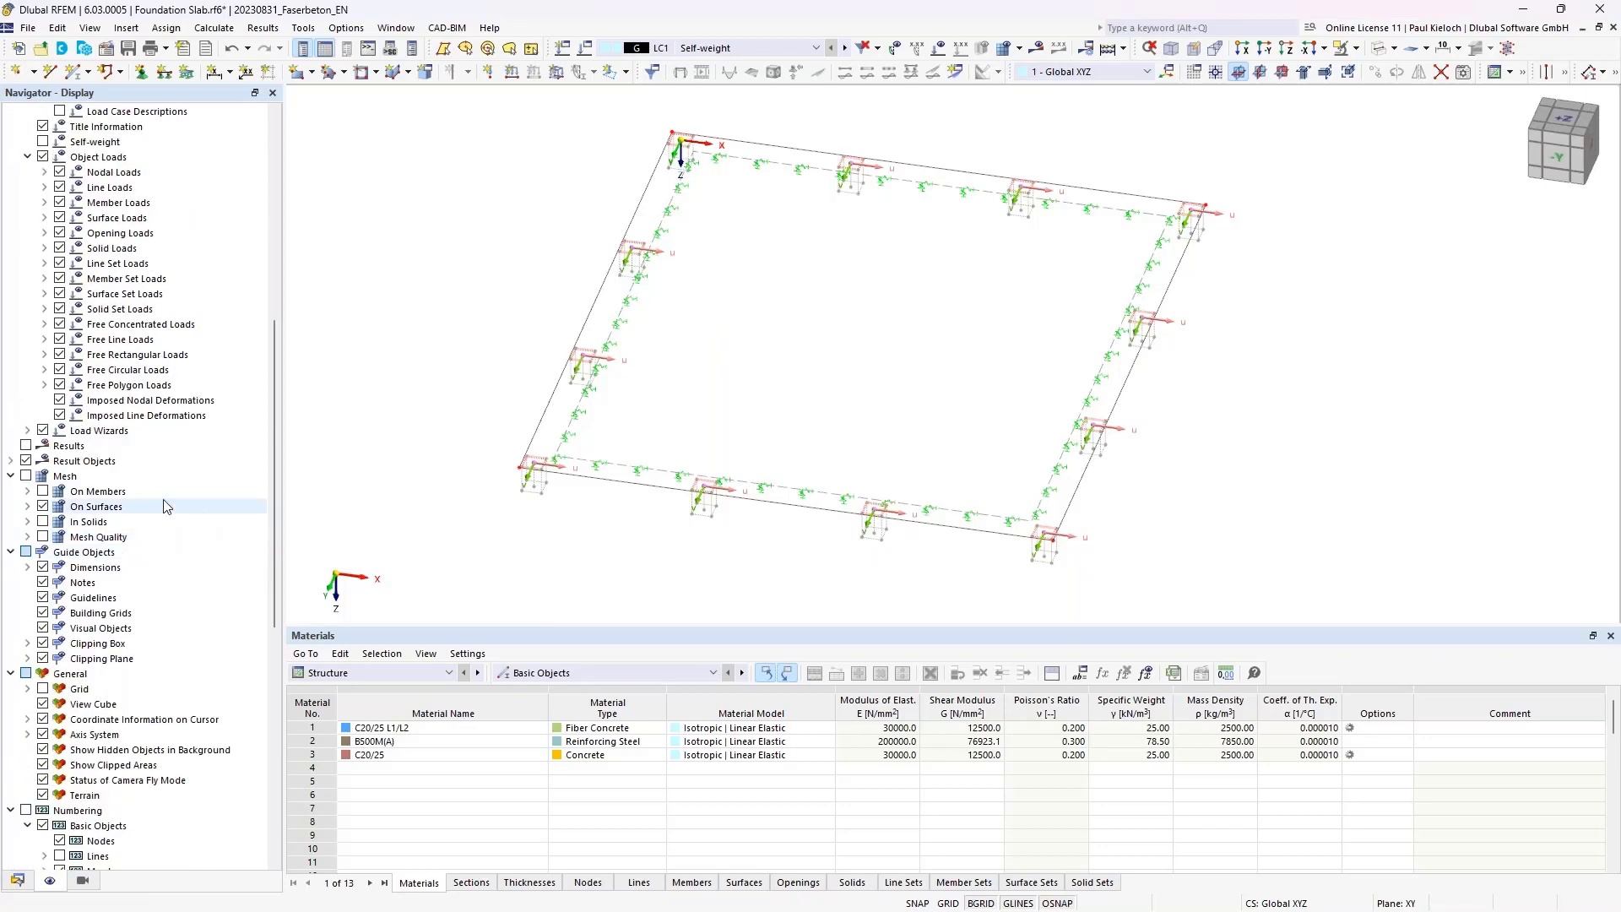
click(12, 461)
click(77, 476)
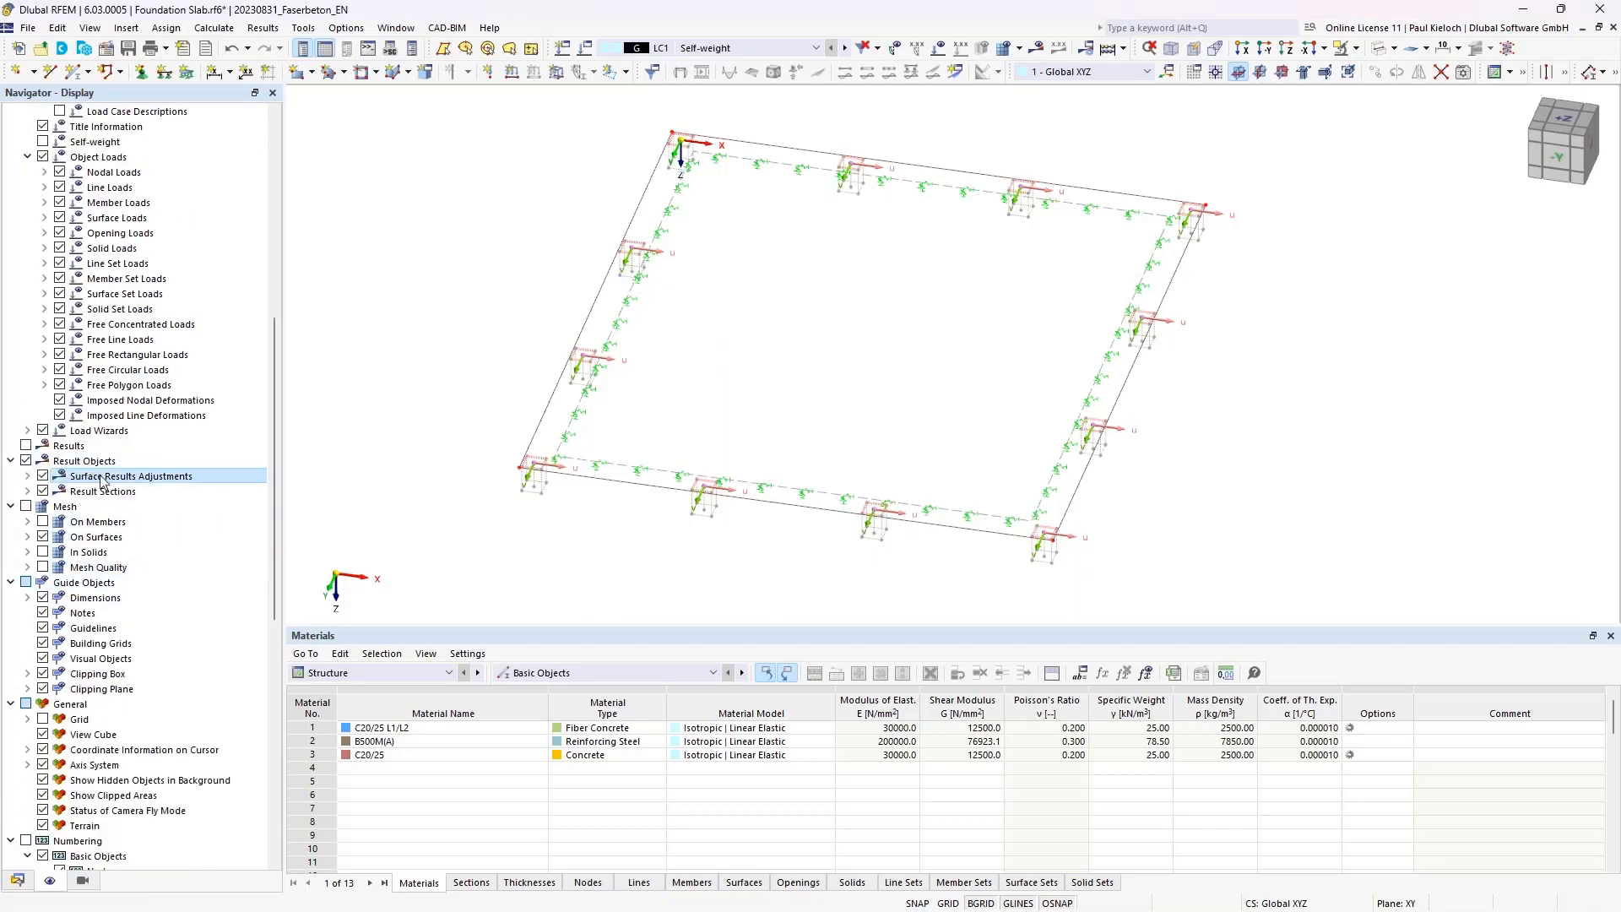
click(44, 476)
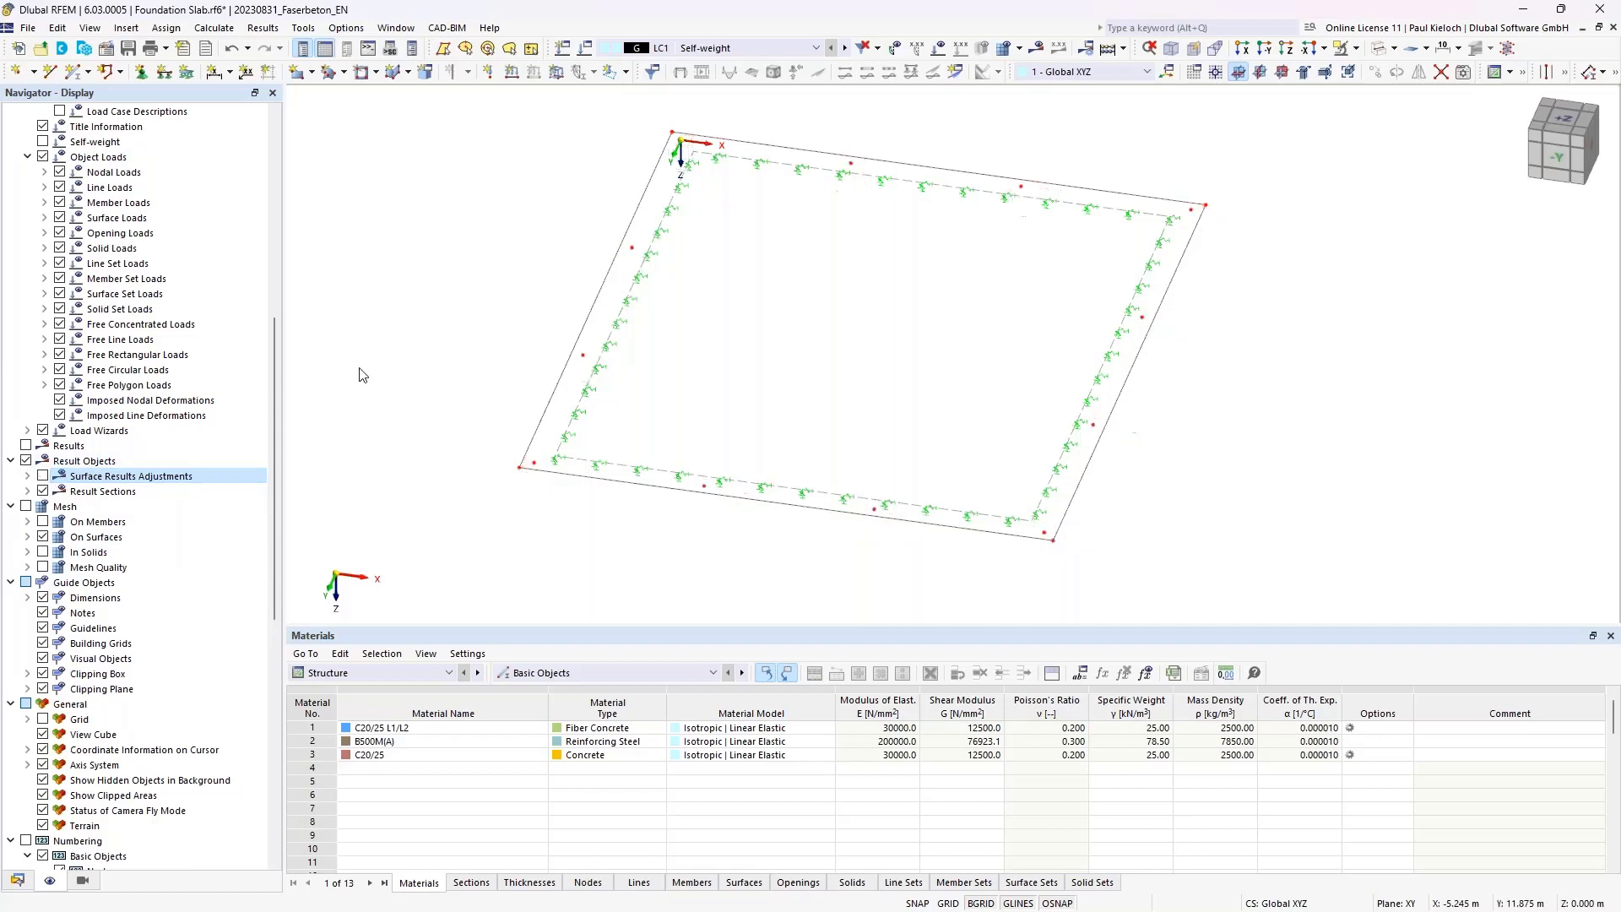
middle_drag(494, 288, 487, 330)
middle_drag(1336, 323, 1324, 314)
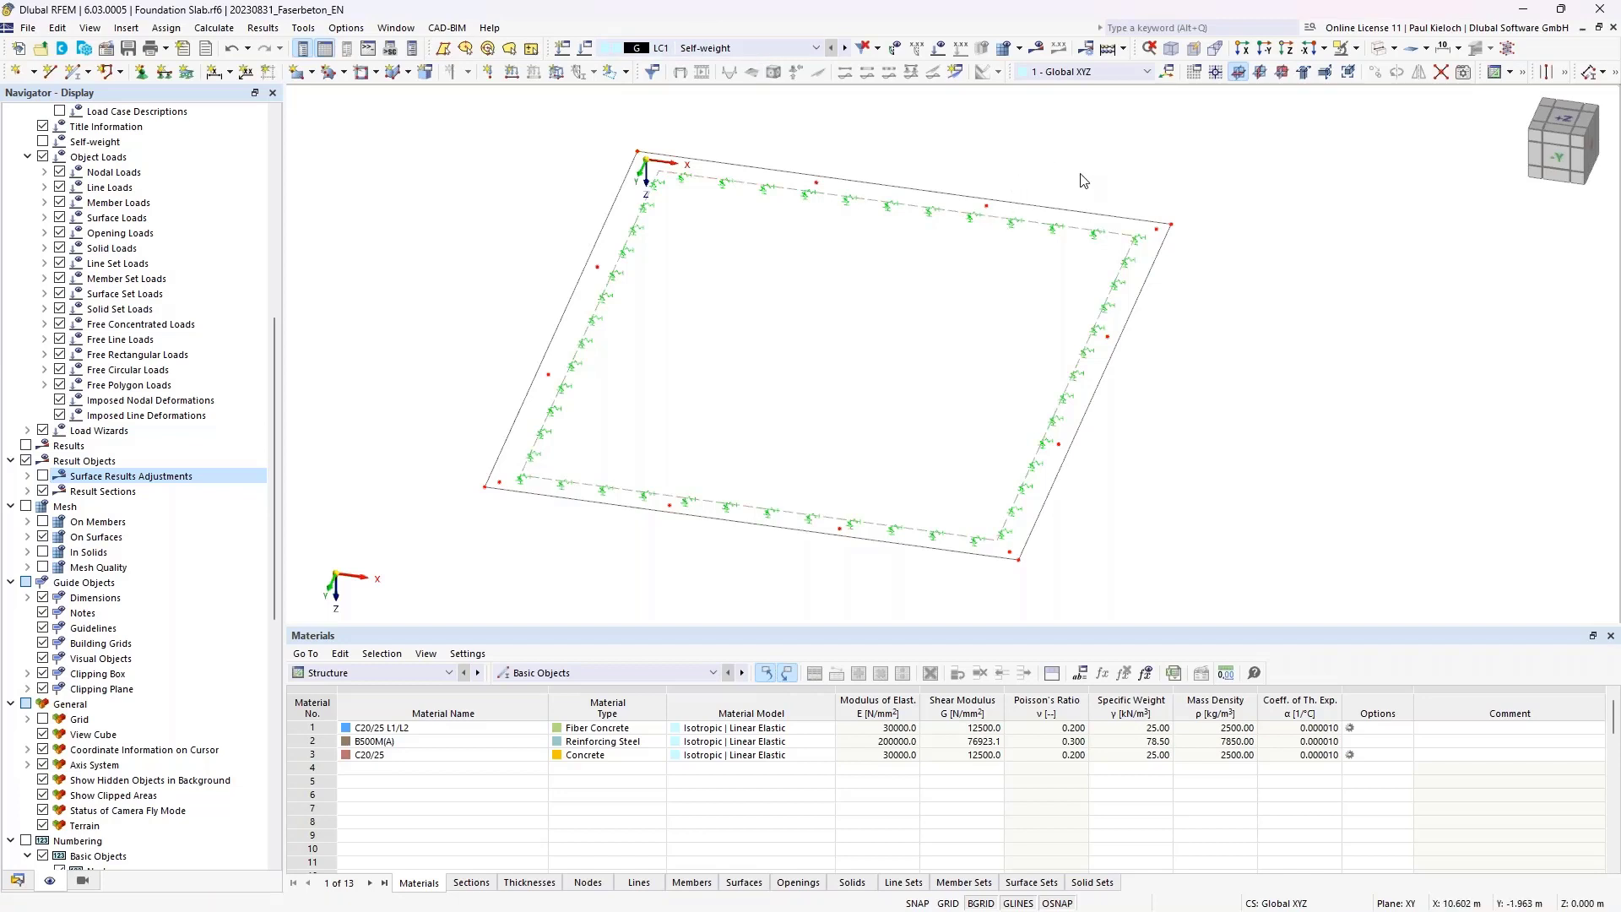
- Create load case LC2 named Snow with the action category Snow/Ice loads - H <= 1000 m
click(758, 51)
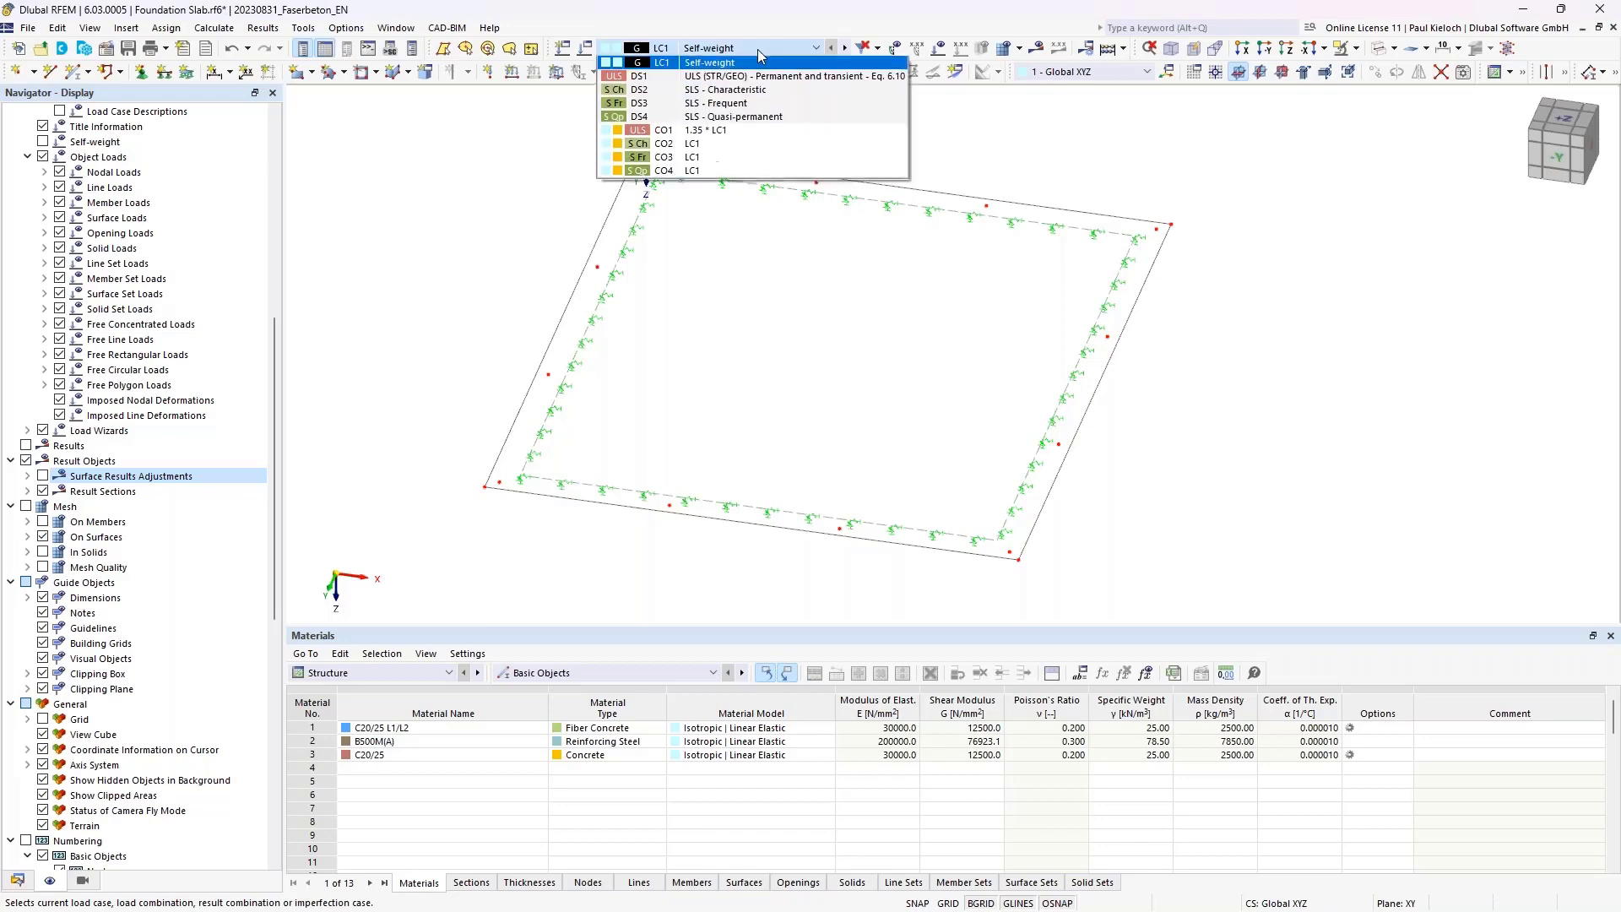
click(764, 61)
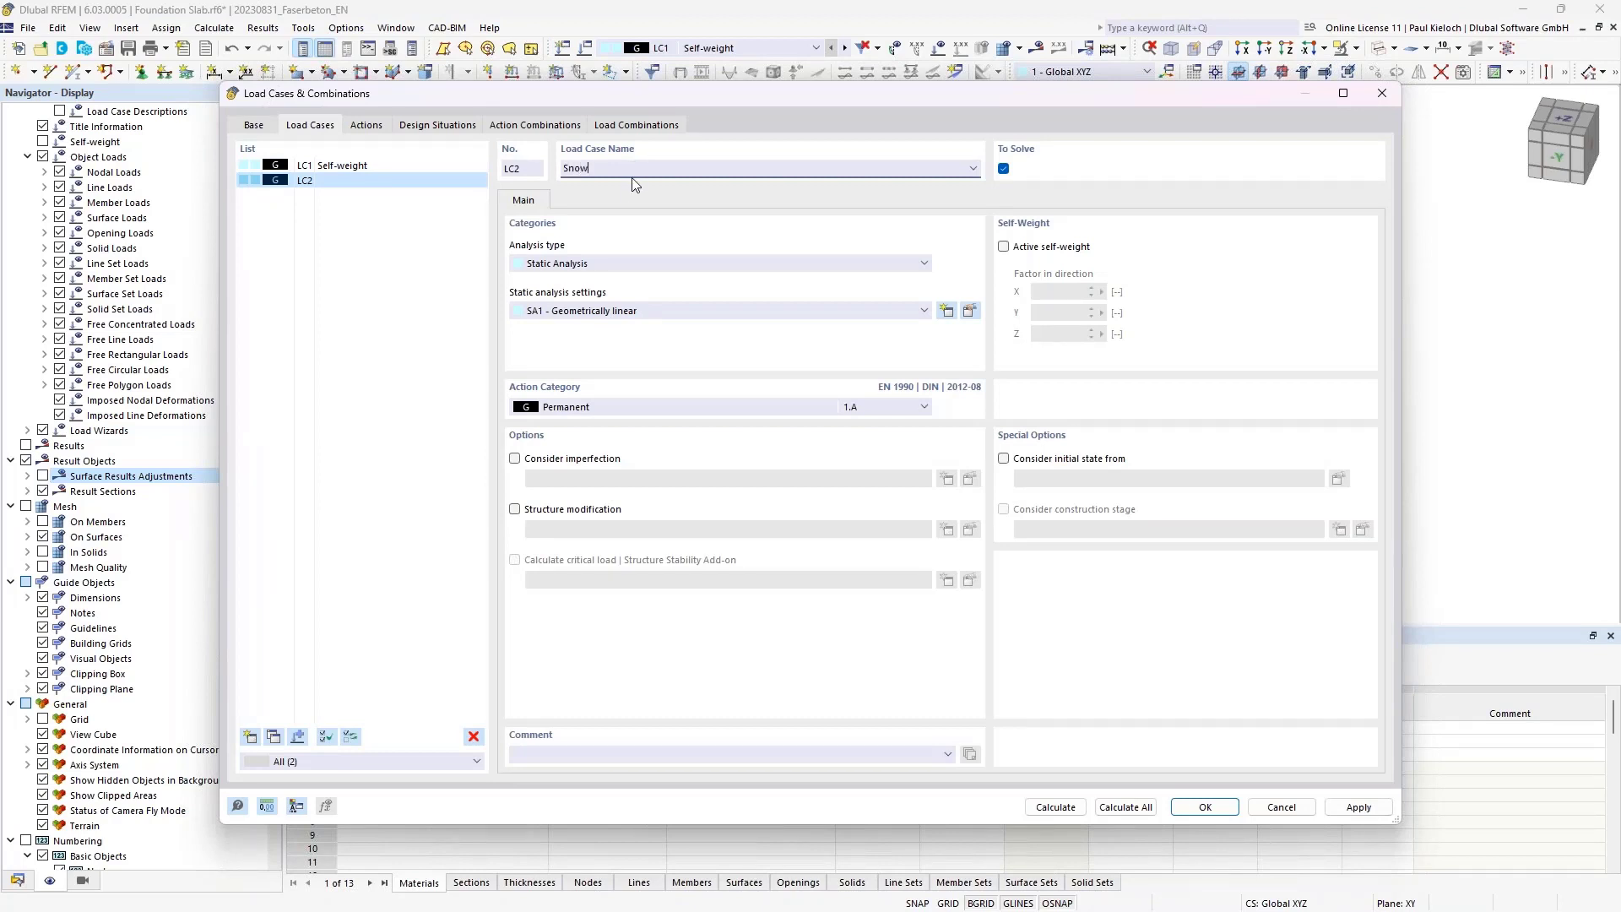
click(748, 410)
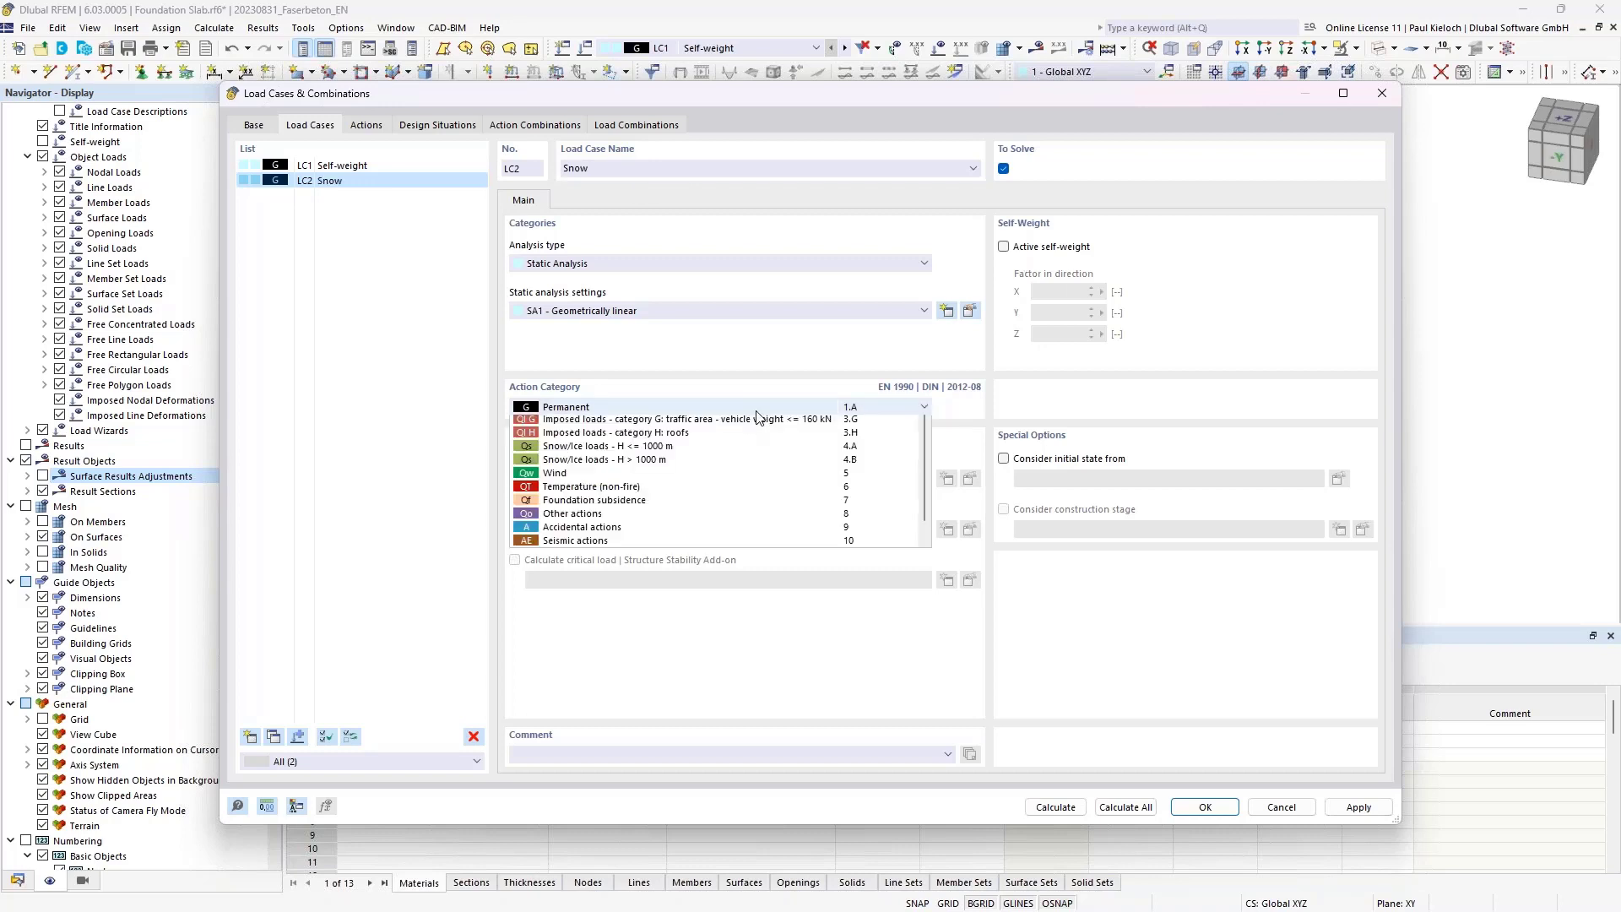
click(707, 583)
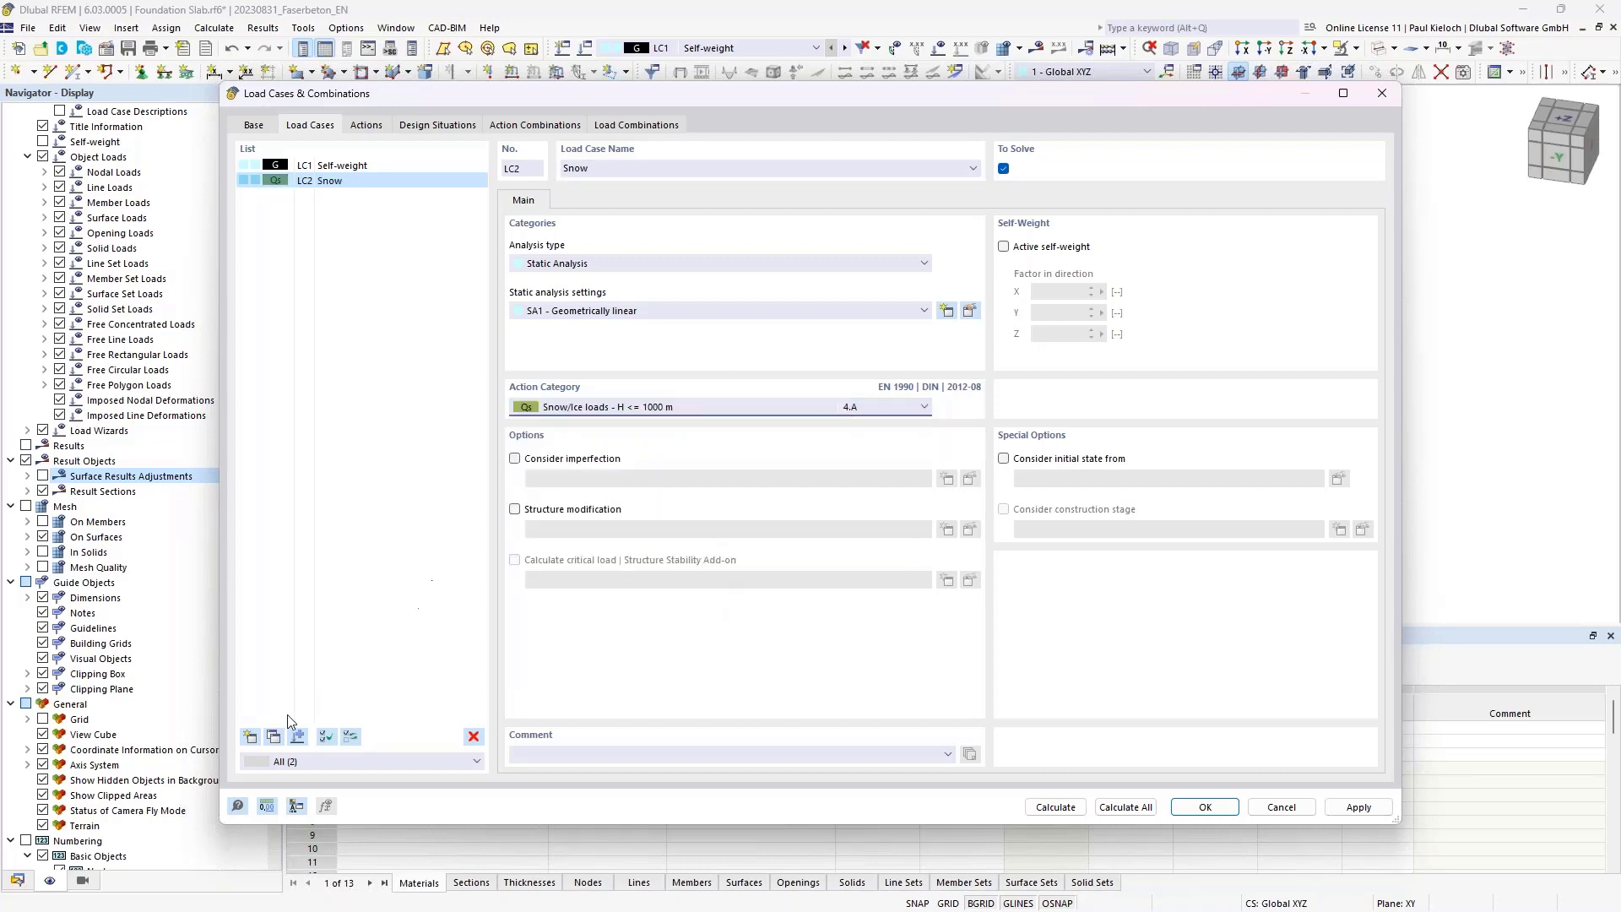
- Add load case LC3 named Wind +X with the action category Wind
click(250, 736)
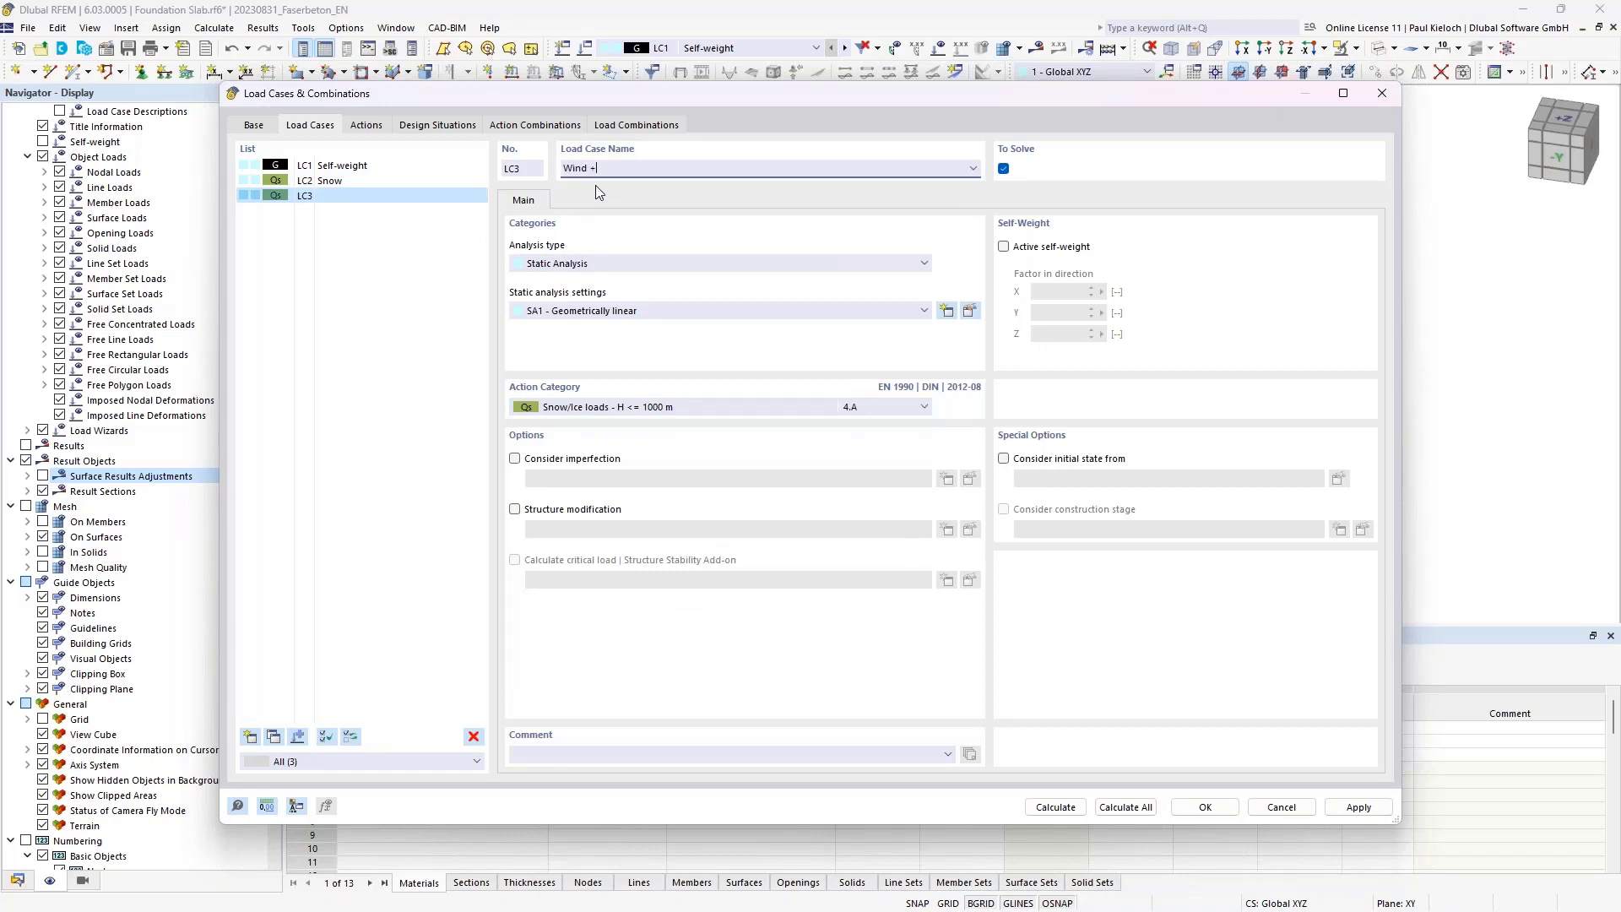
click(665, 411)
click(665, 611)
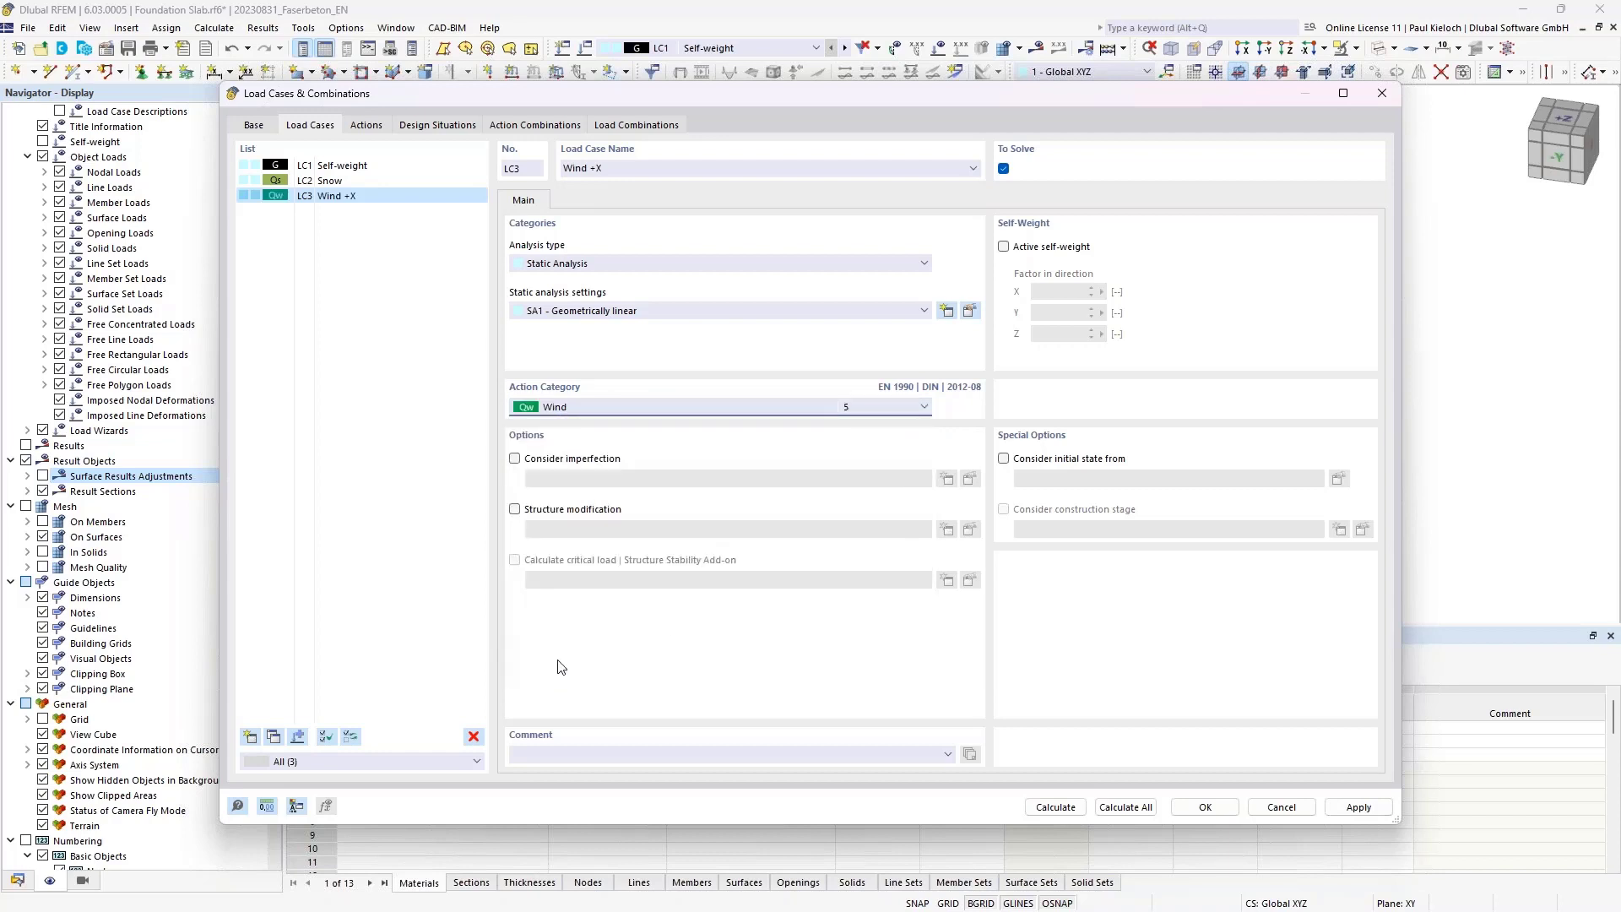
- Copy the wind load case to create LC4 Wind +Y, LC5 Wind -X and LC6 Wind -Y
click(298, 736)
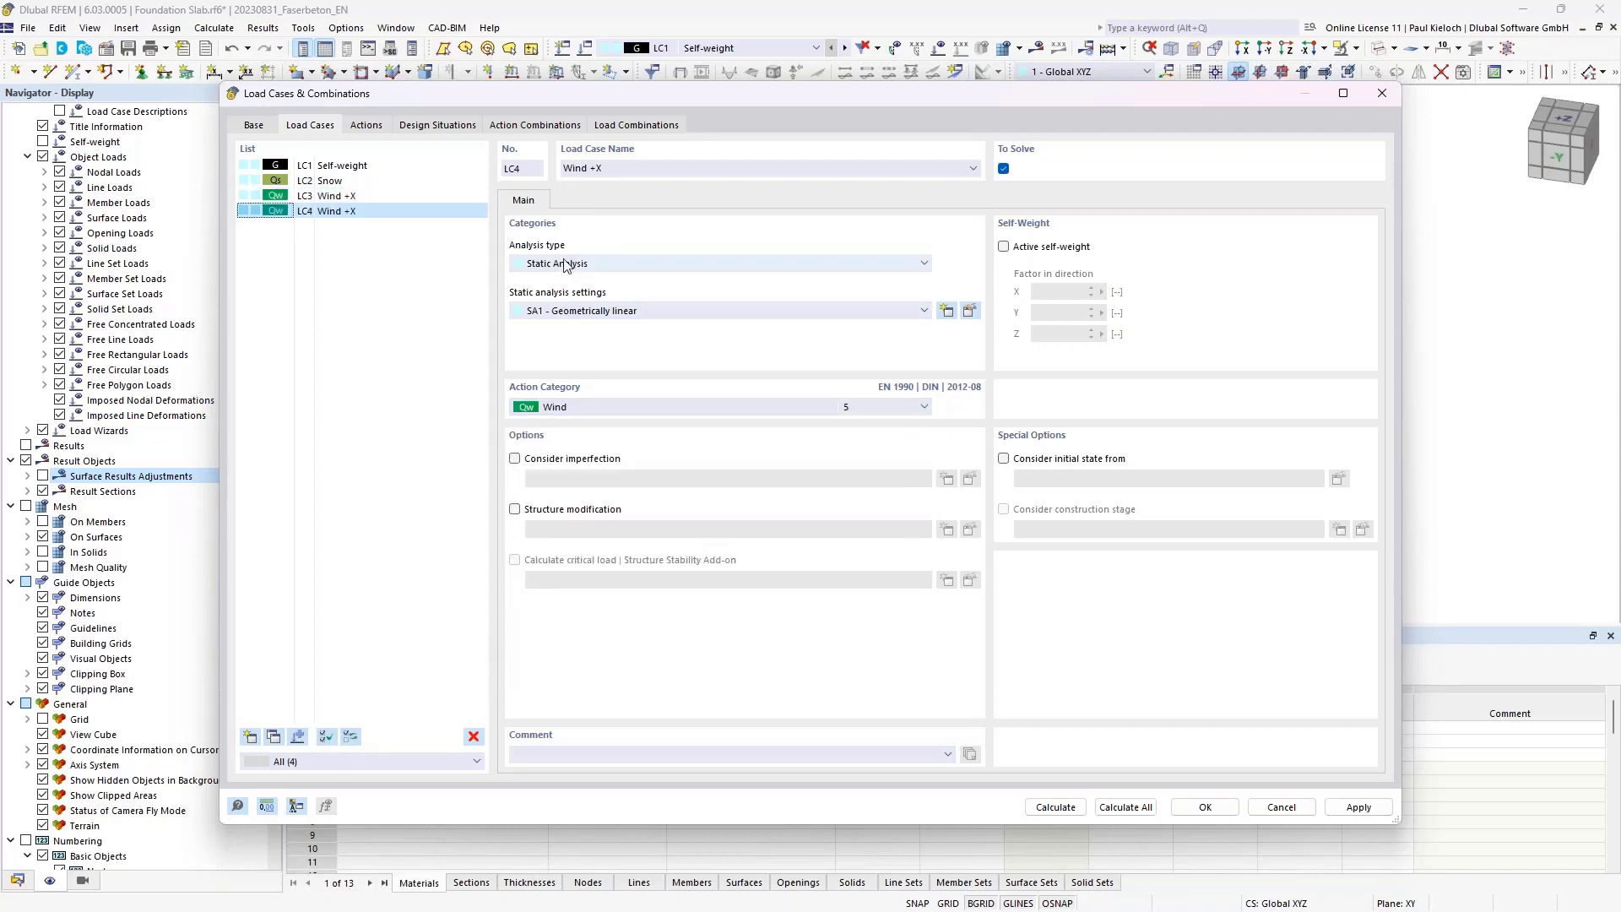
drag(596, 168, 659, 178)
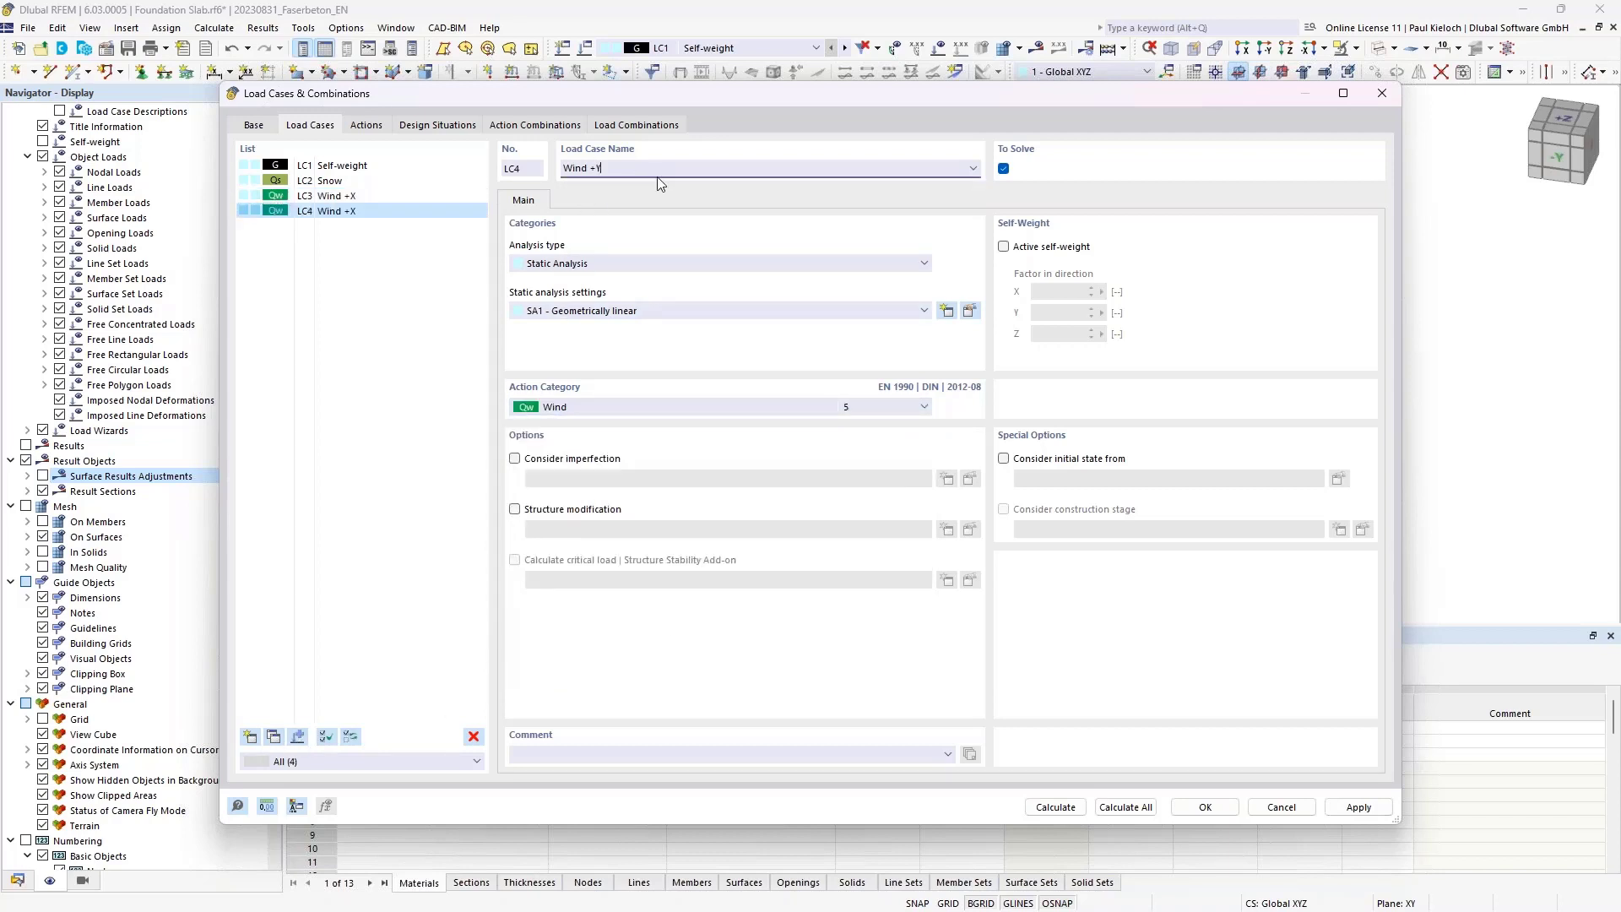
click(275, 737)
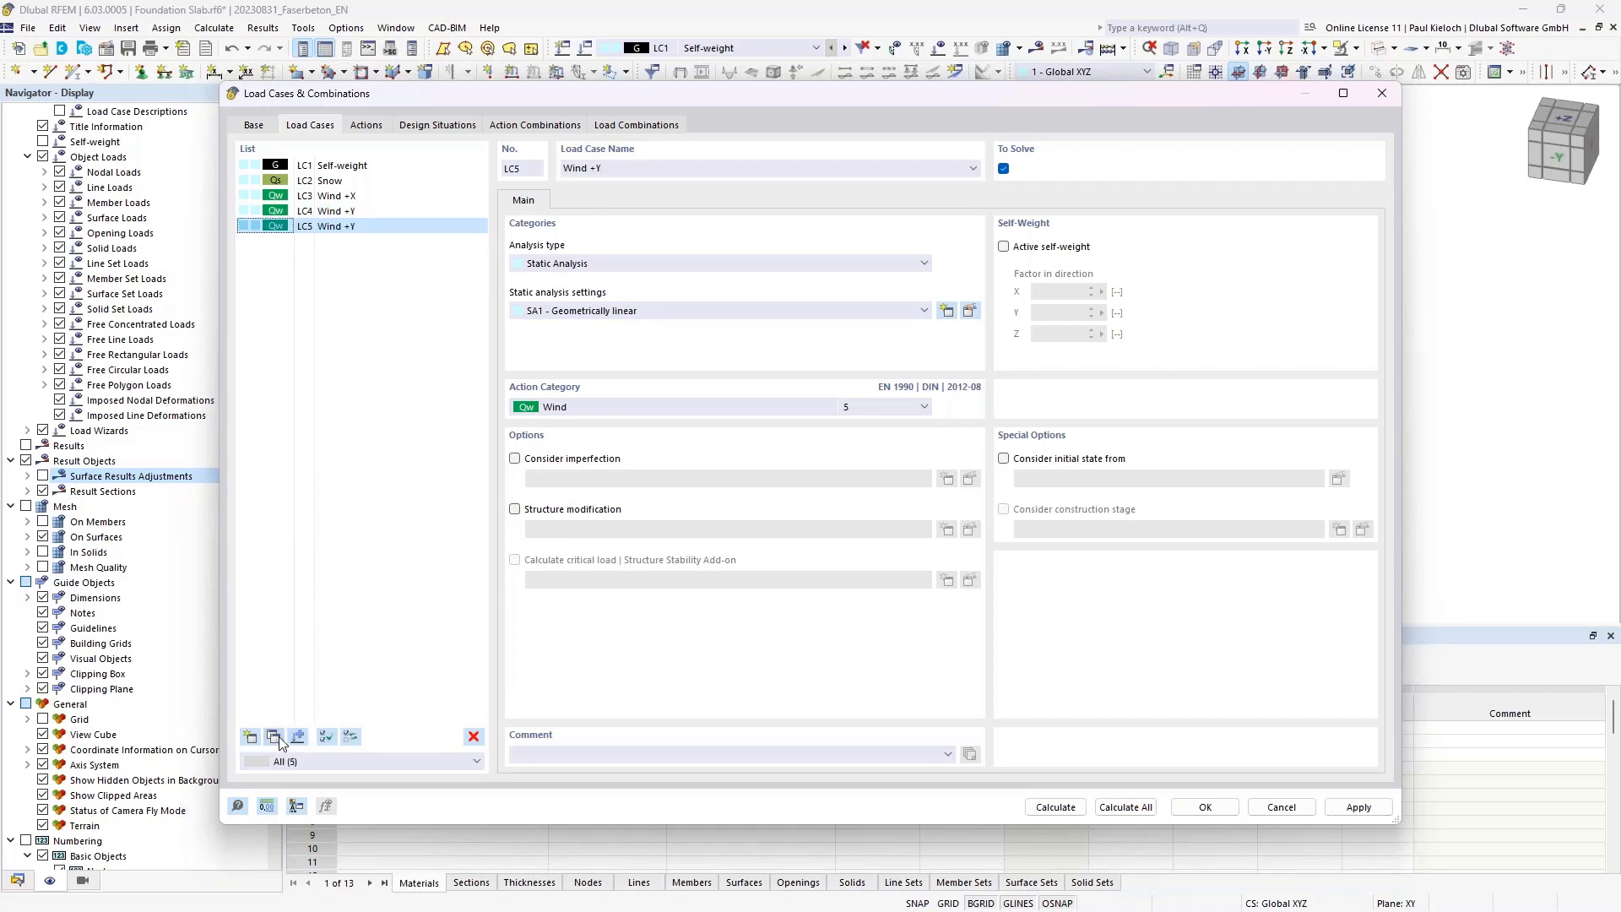
drag(594, 167, 636, 170)
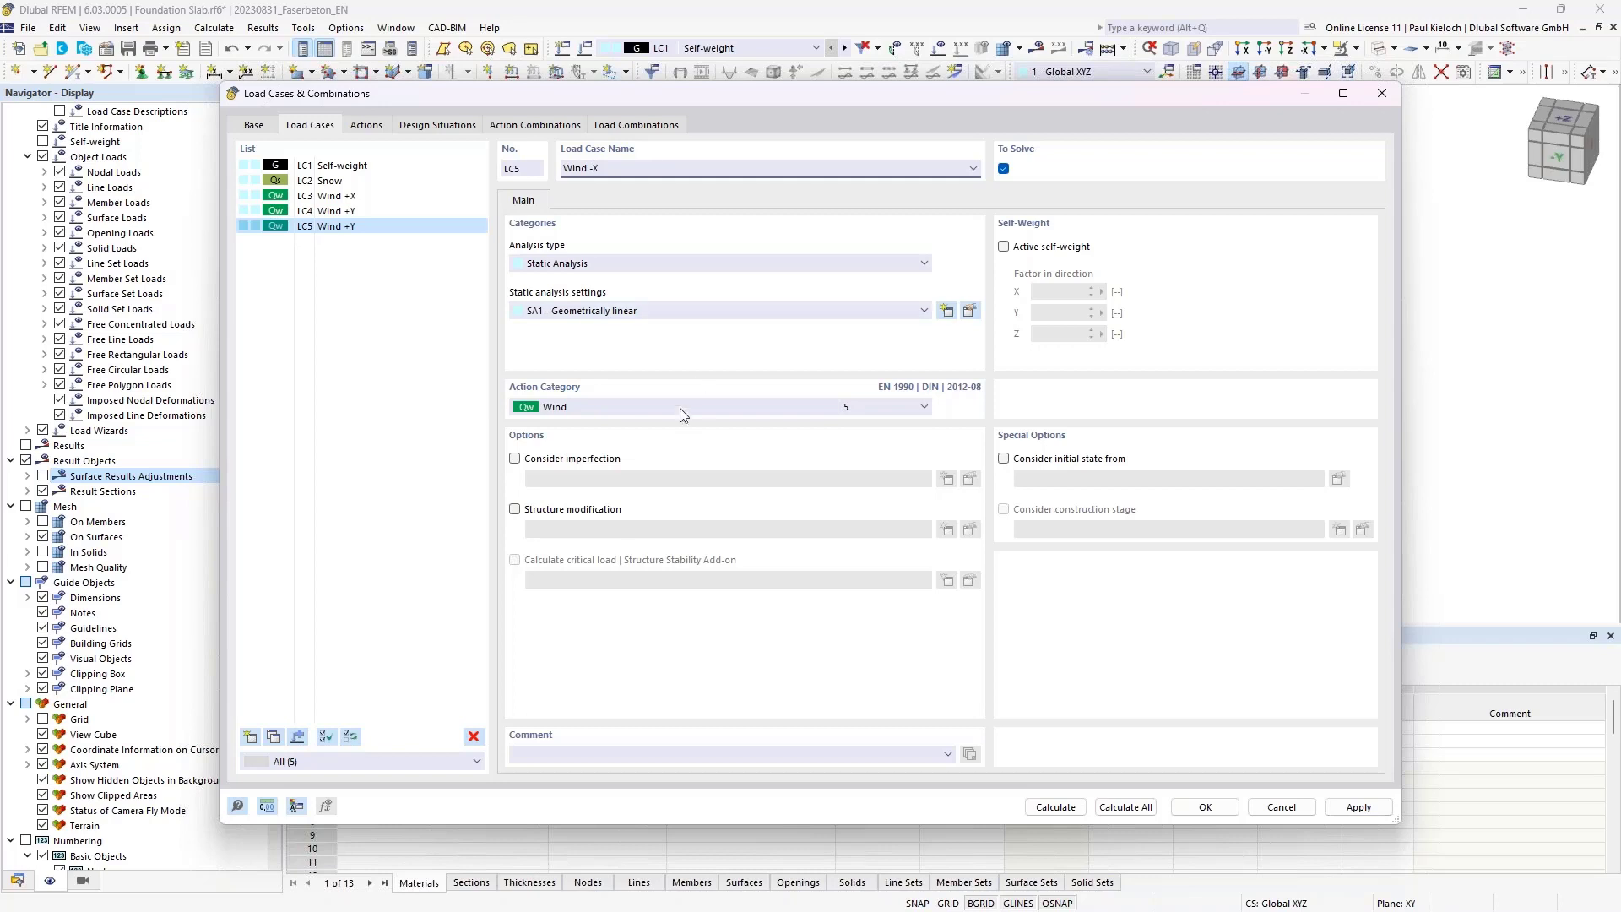
click(275, 737)
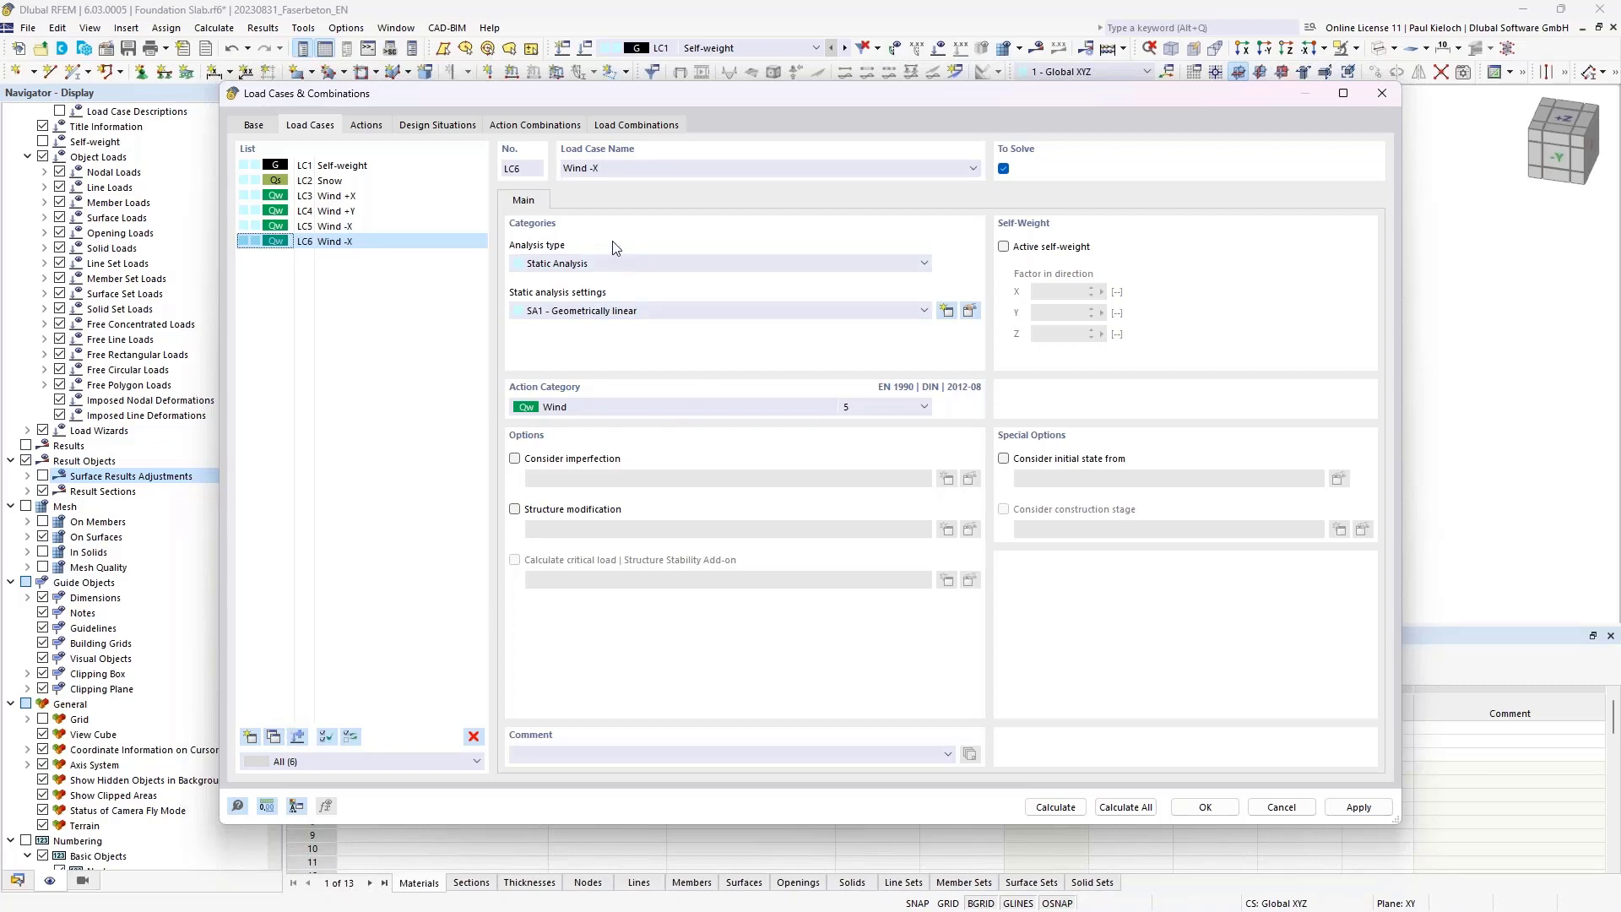
drag(593, 167, 630, 169)
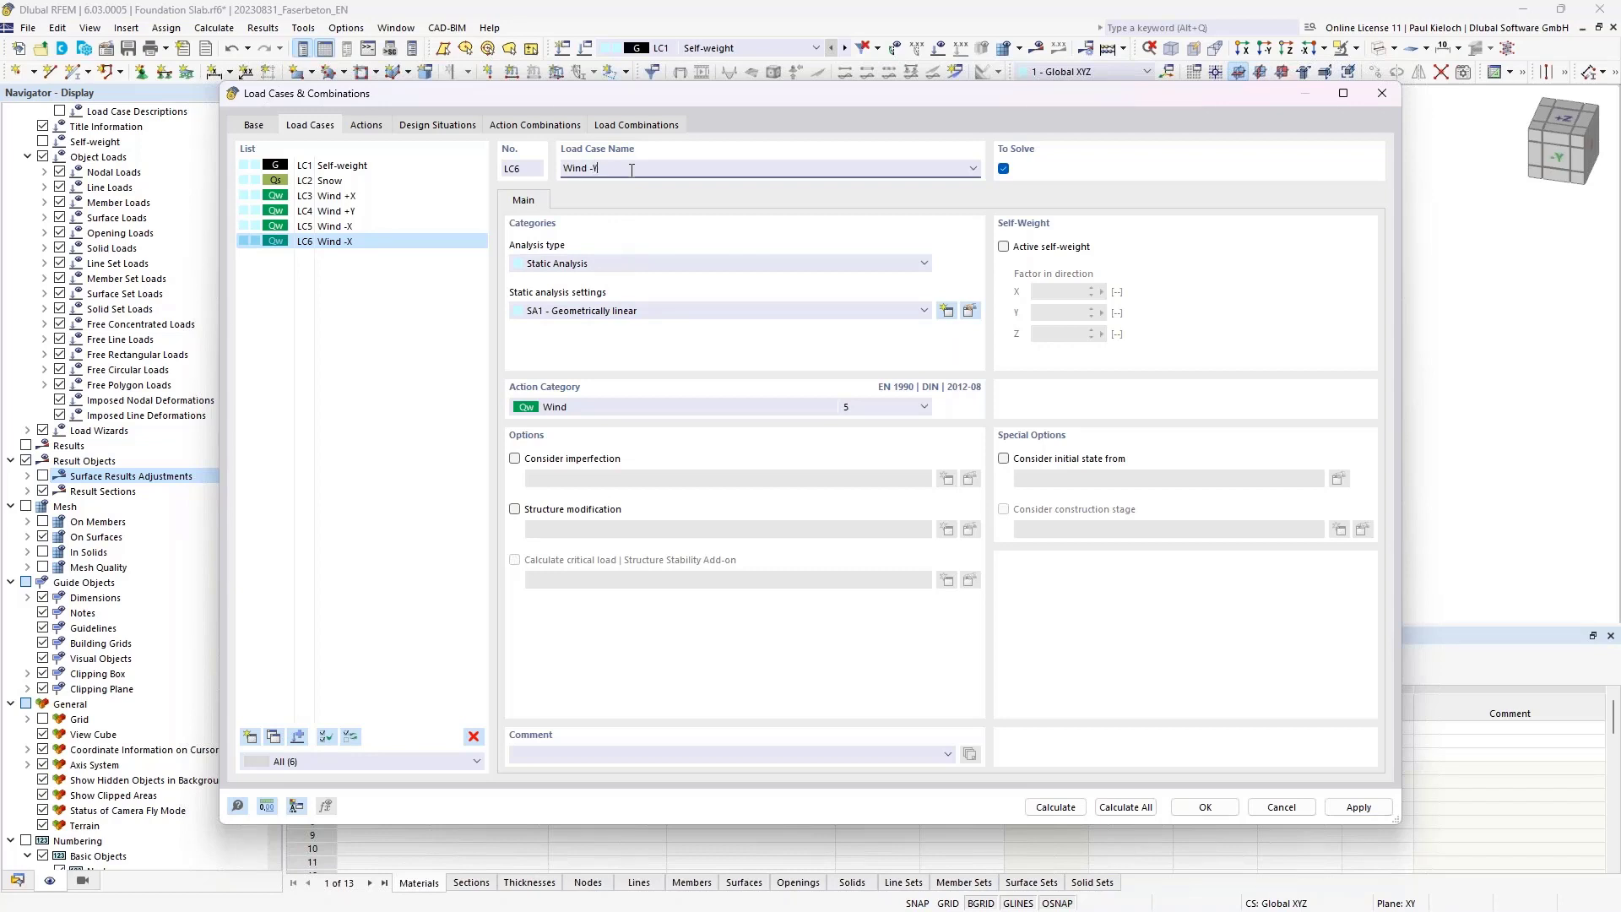
click(407, 225)
click(401, 243)
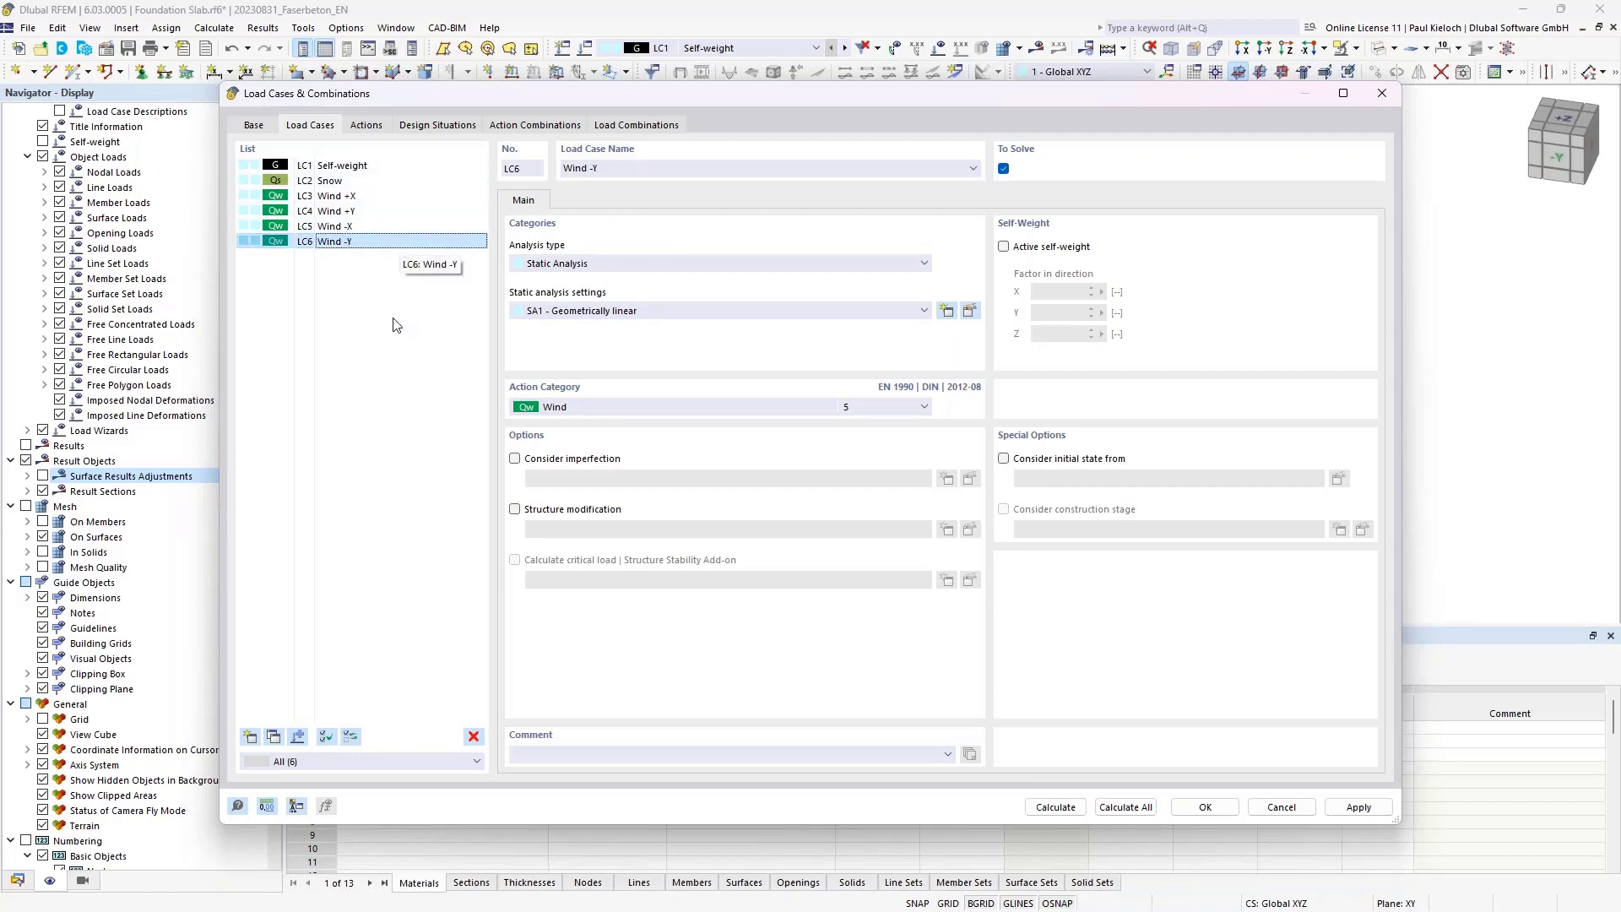
- Add load case LC7 named Live Load with imposed loads category E: storage areas, and apply the load cases
click(250, 736)
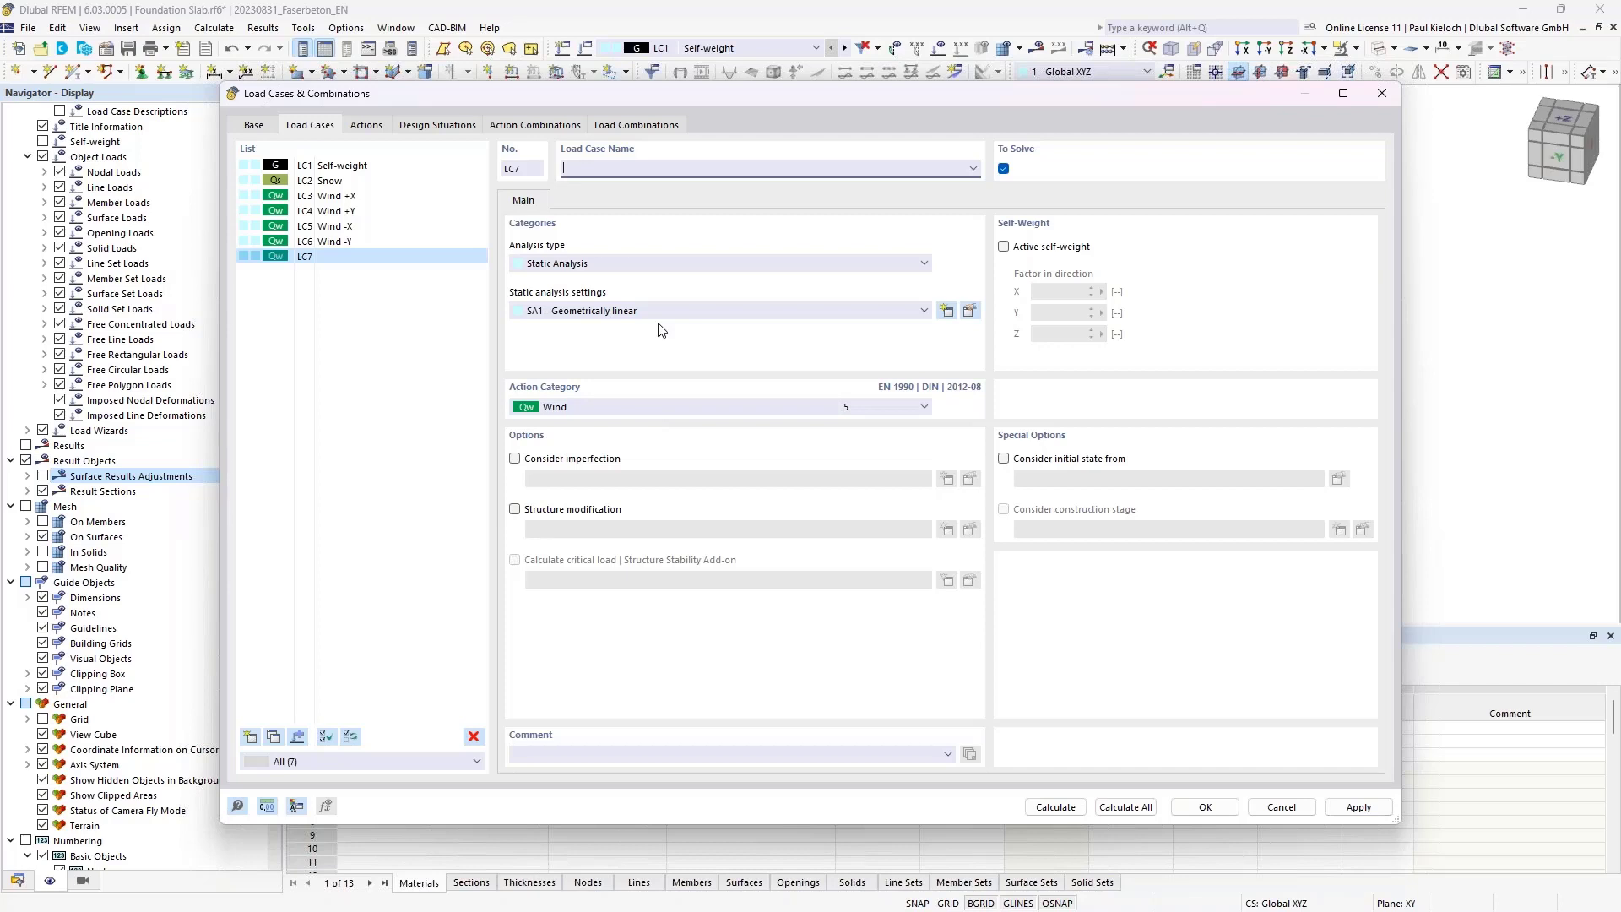
text(oad)
click(663, 408)
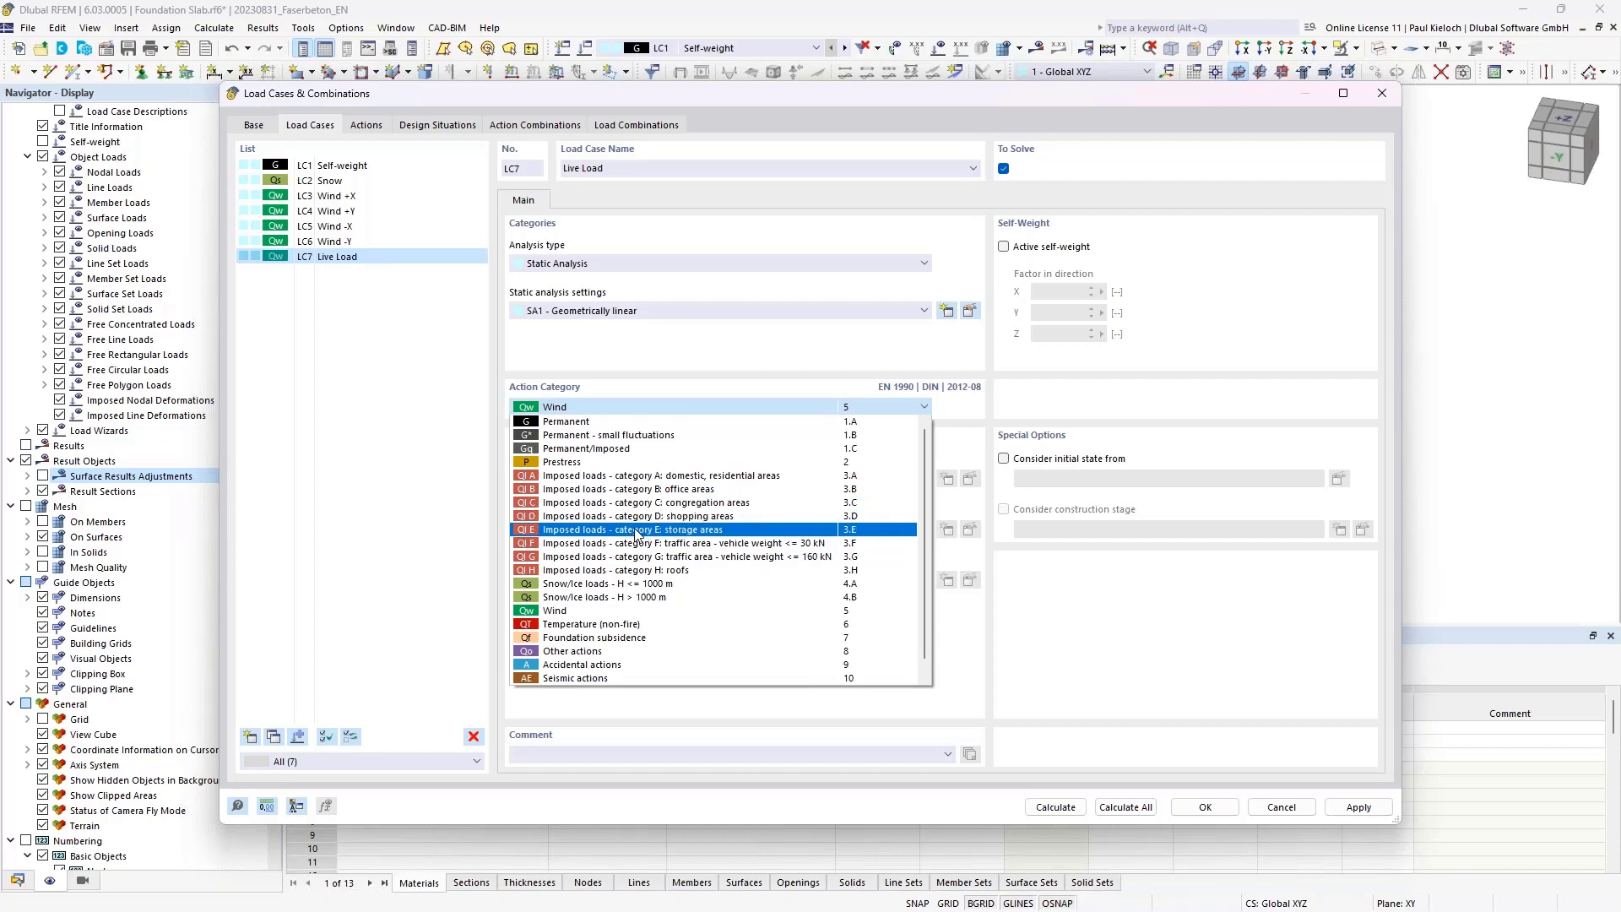
click(638, 530)
click(1358, 807)
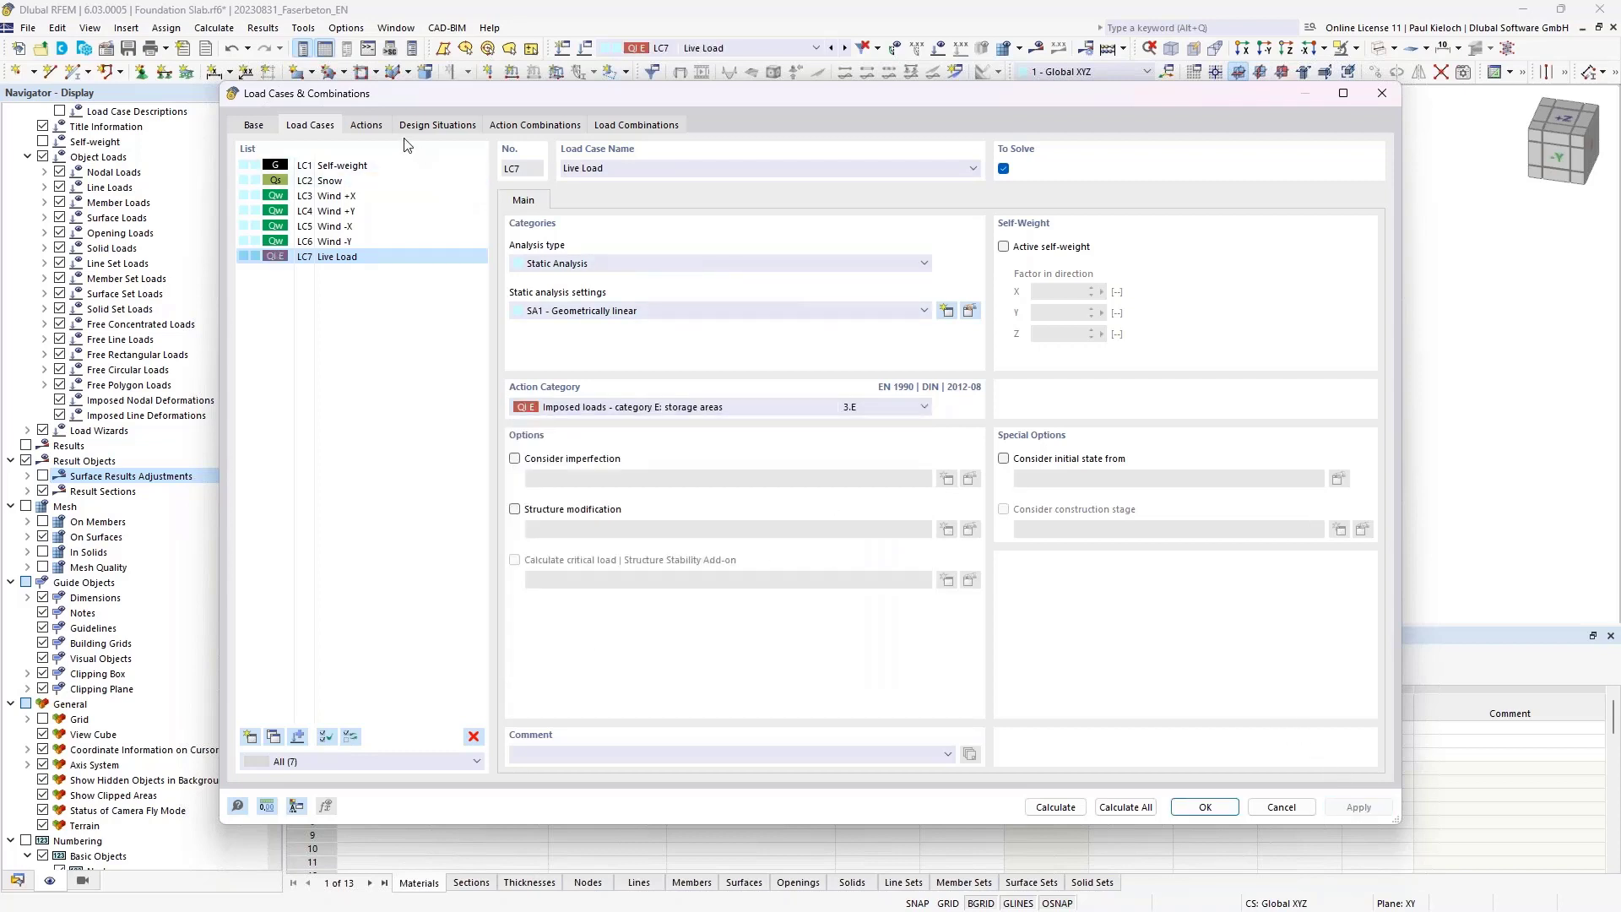
- Check the actions and delete the SLS - Frequent design situation
click(378, 126)
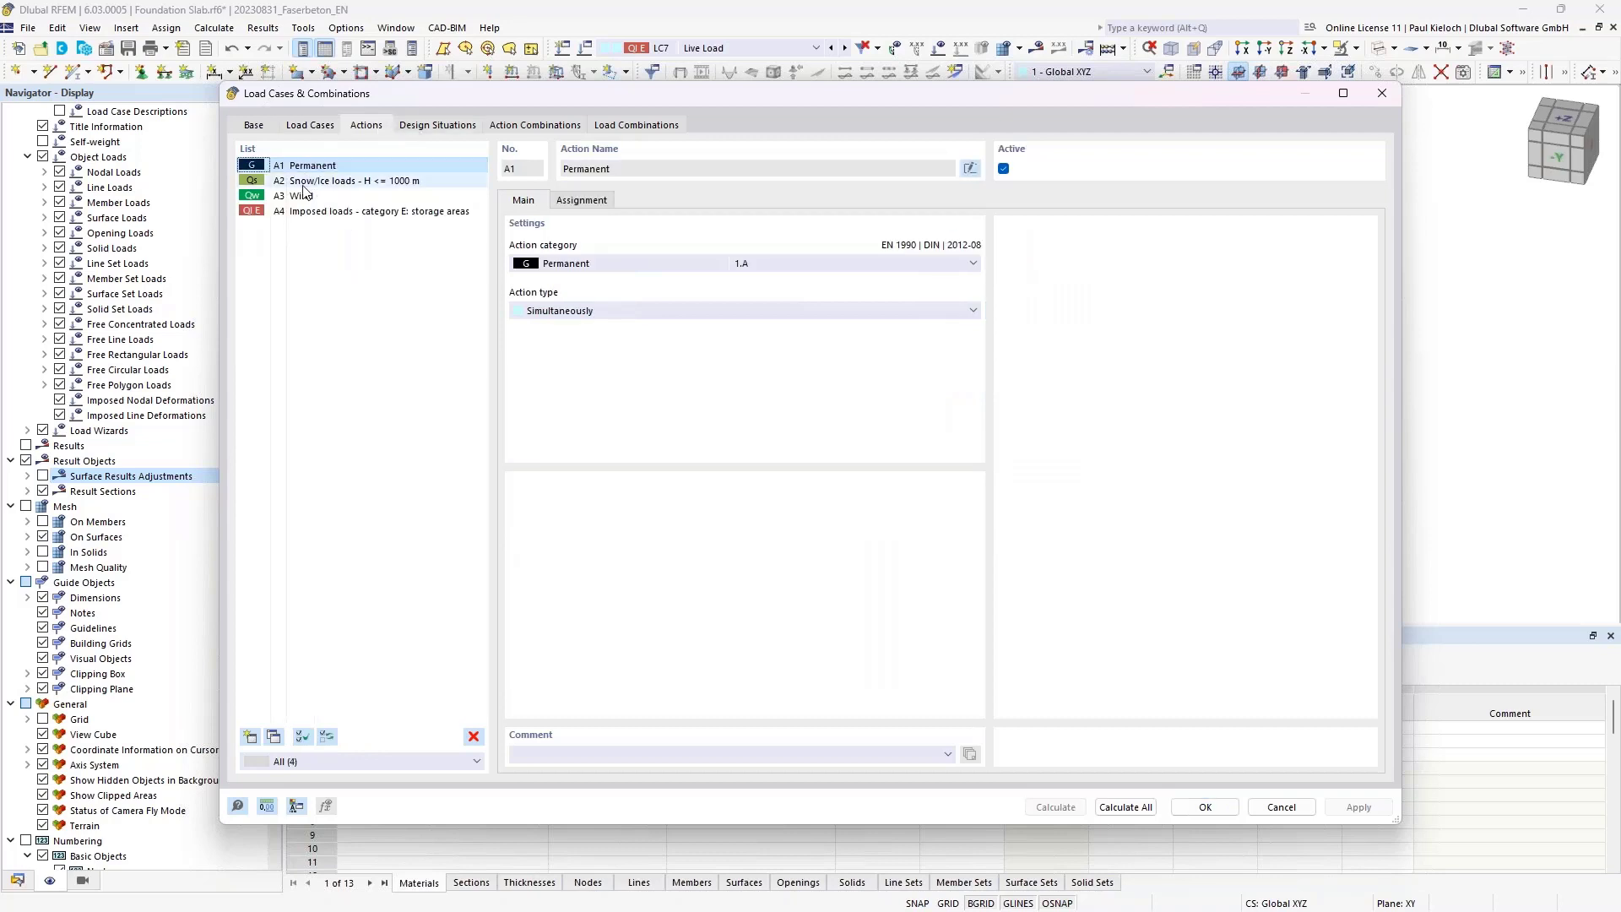
click(460, 127)
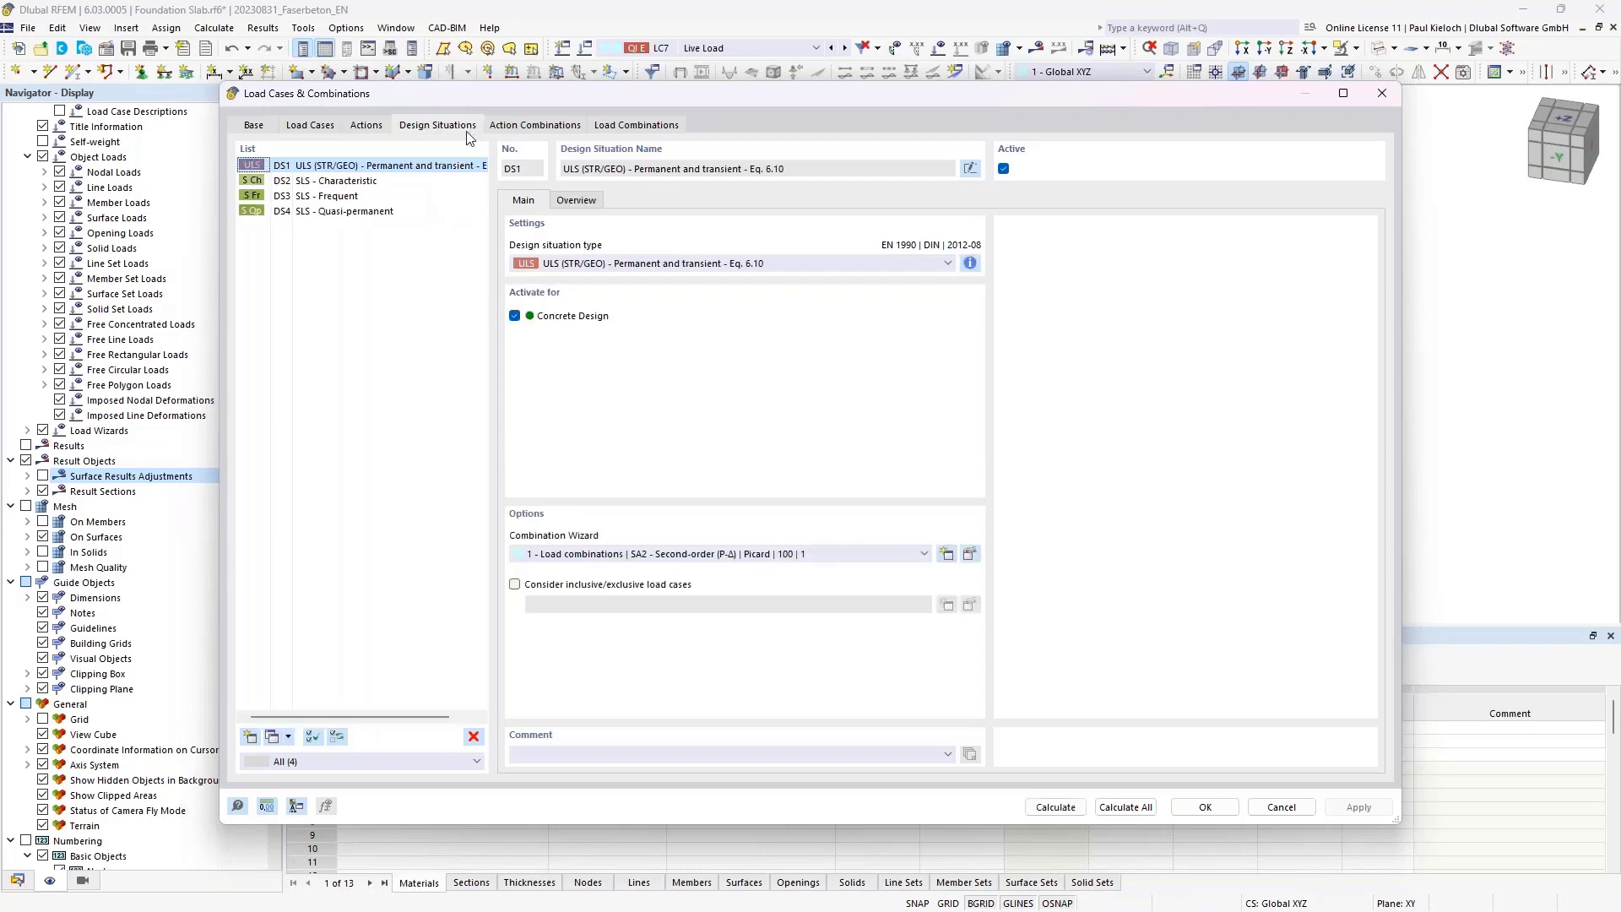
click(360, 197)
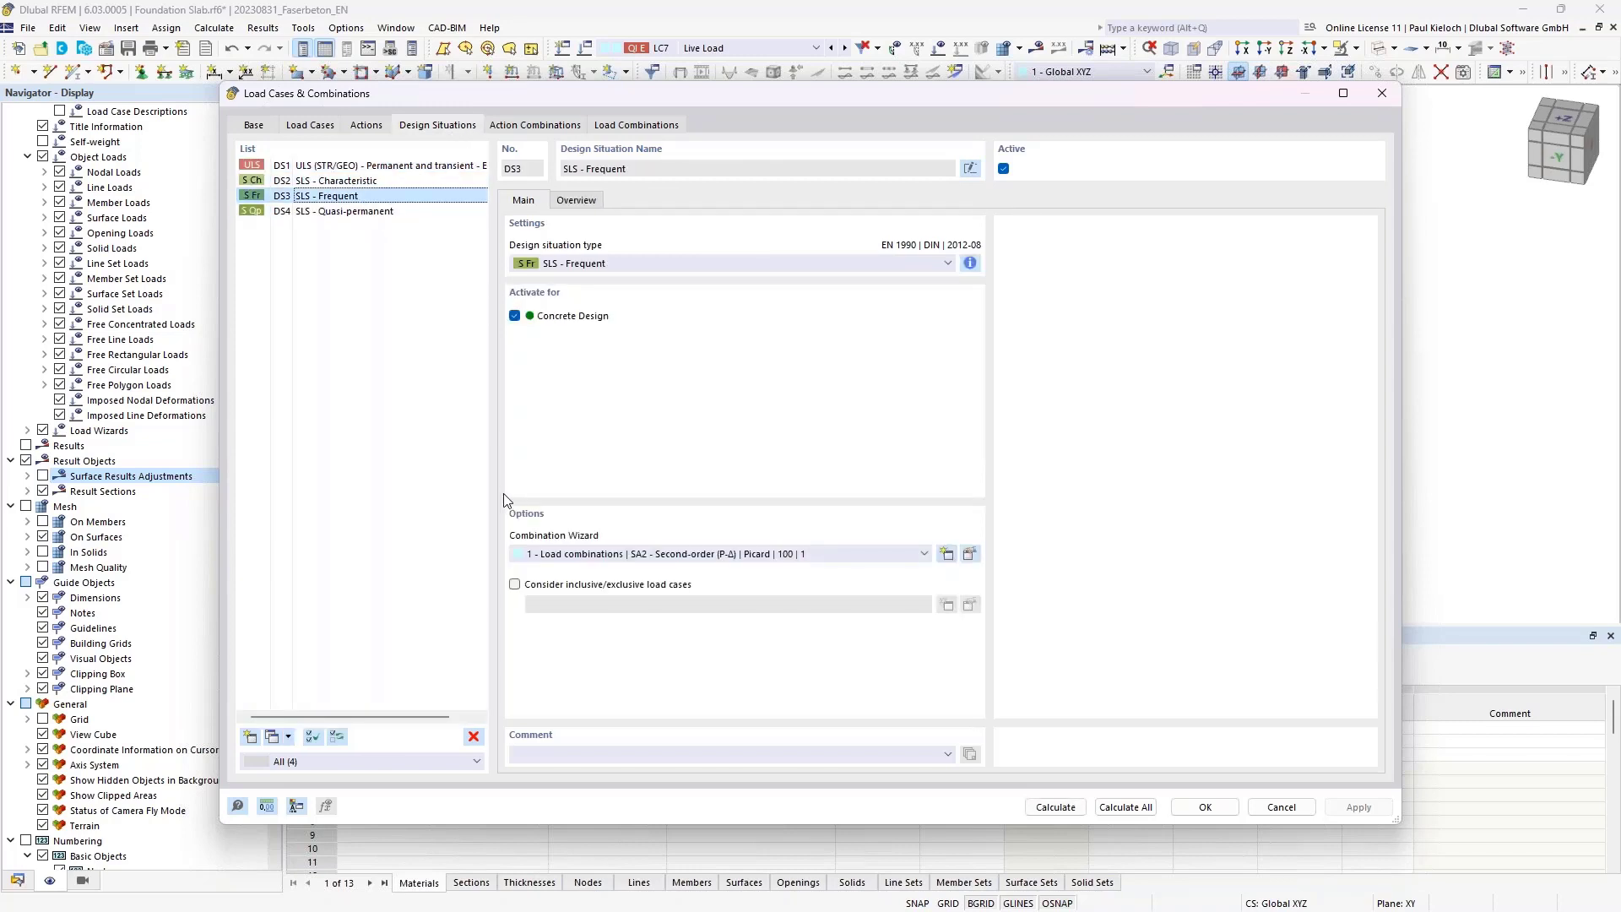
click(473, 737)
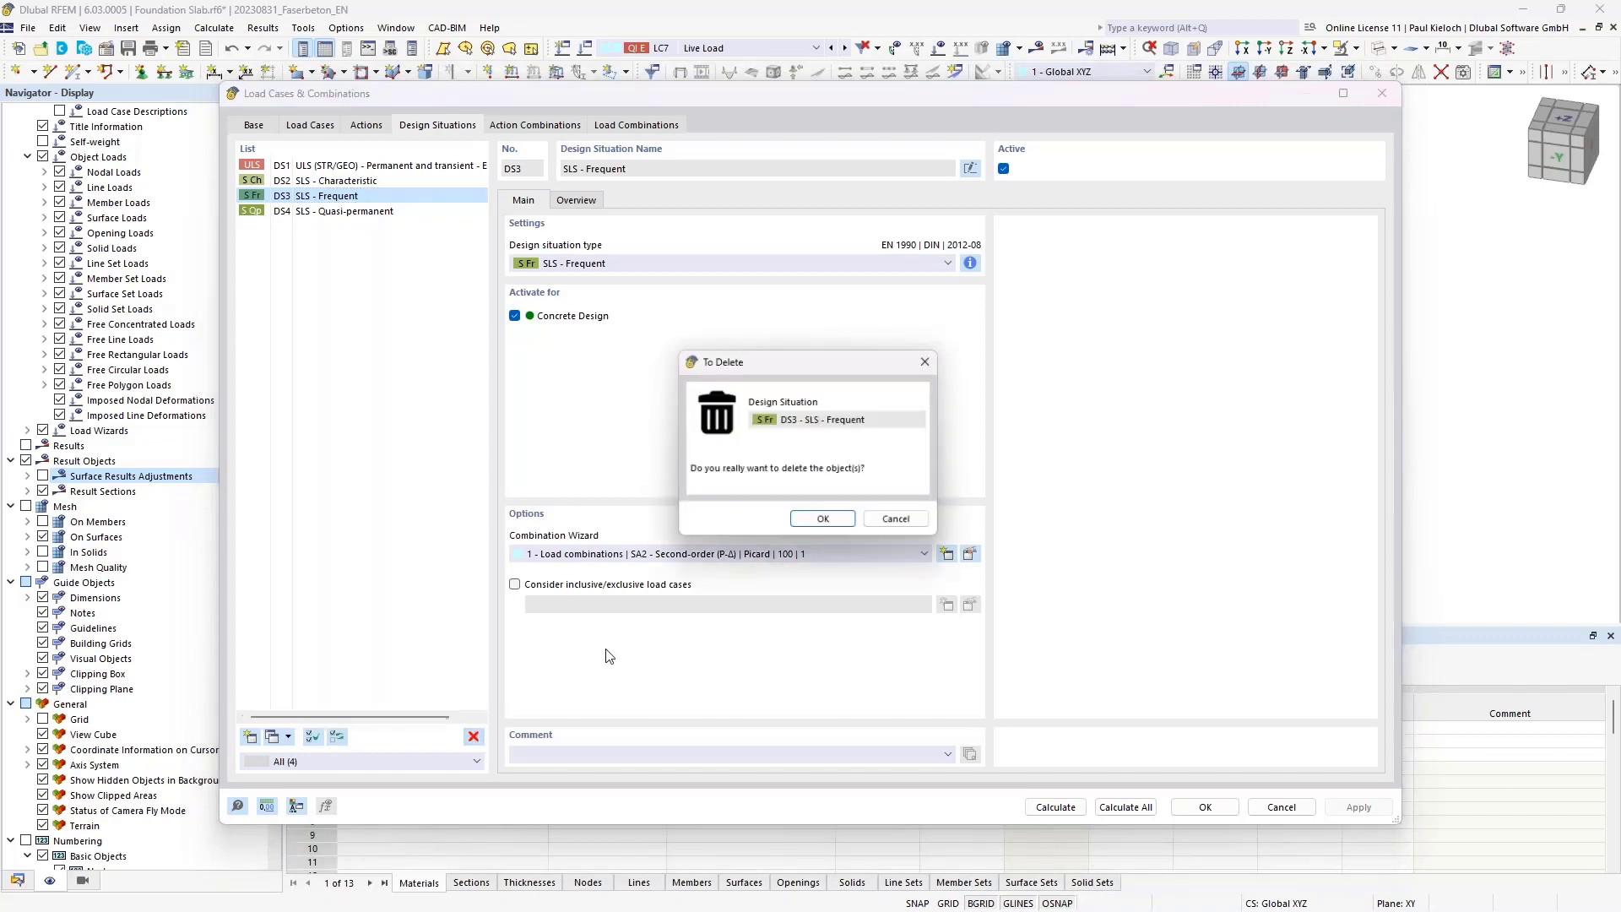
click(826, 523)
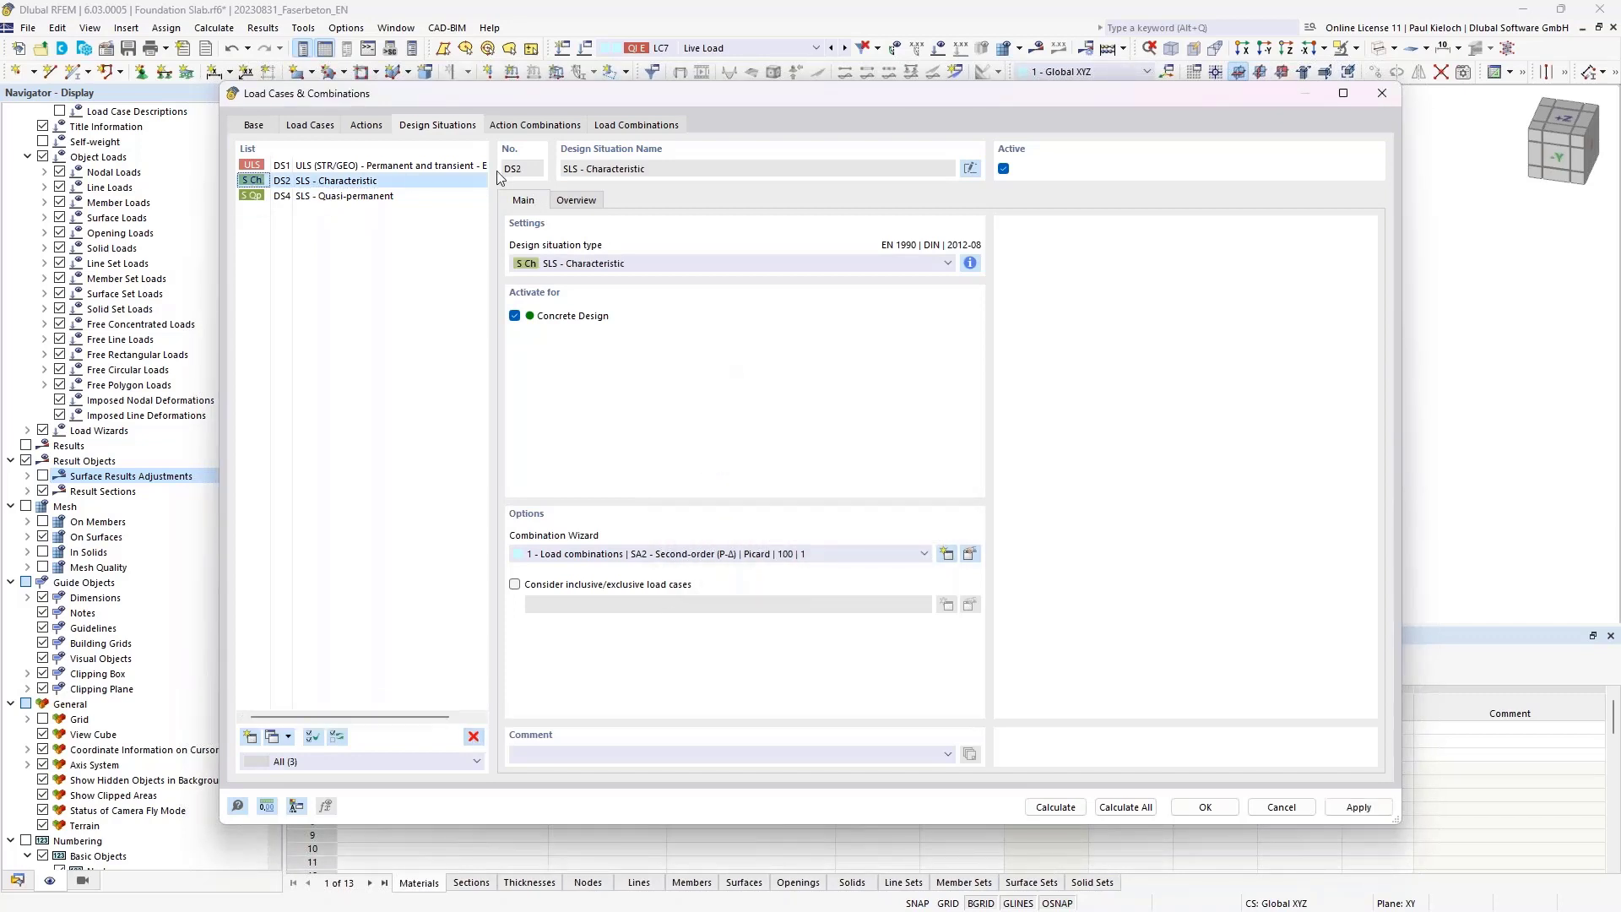
- Deactivate action combinations AC1 to AC27 except AC4, AC8, AC12, AC17, AC21 and AC25
click(527, 125)
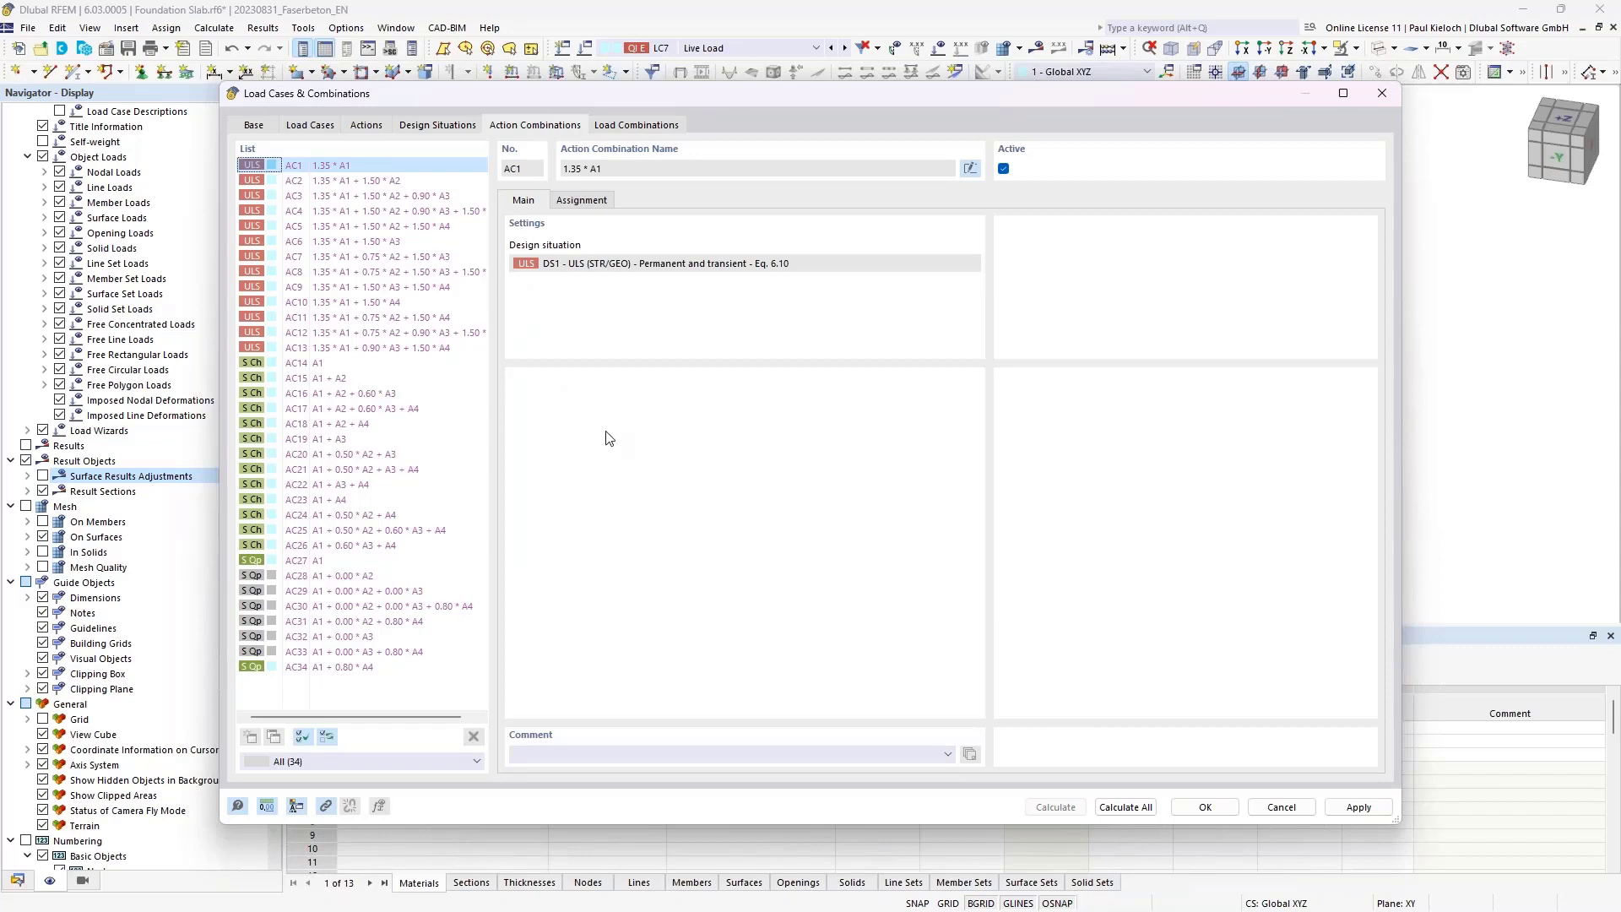
shift+click(413, 561)
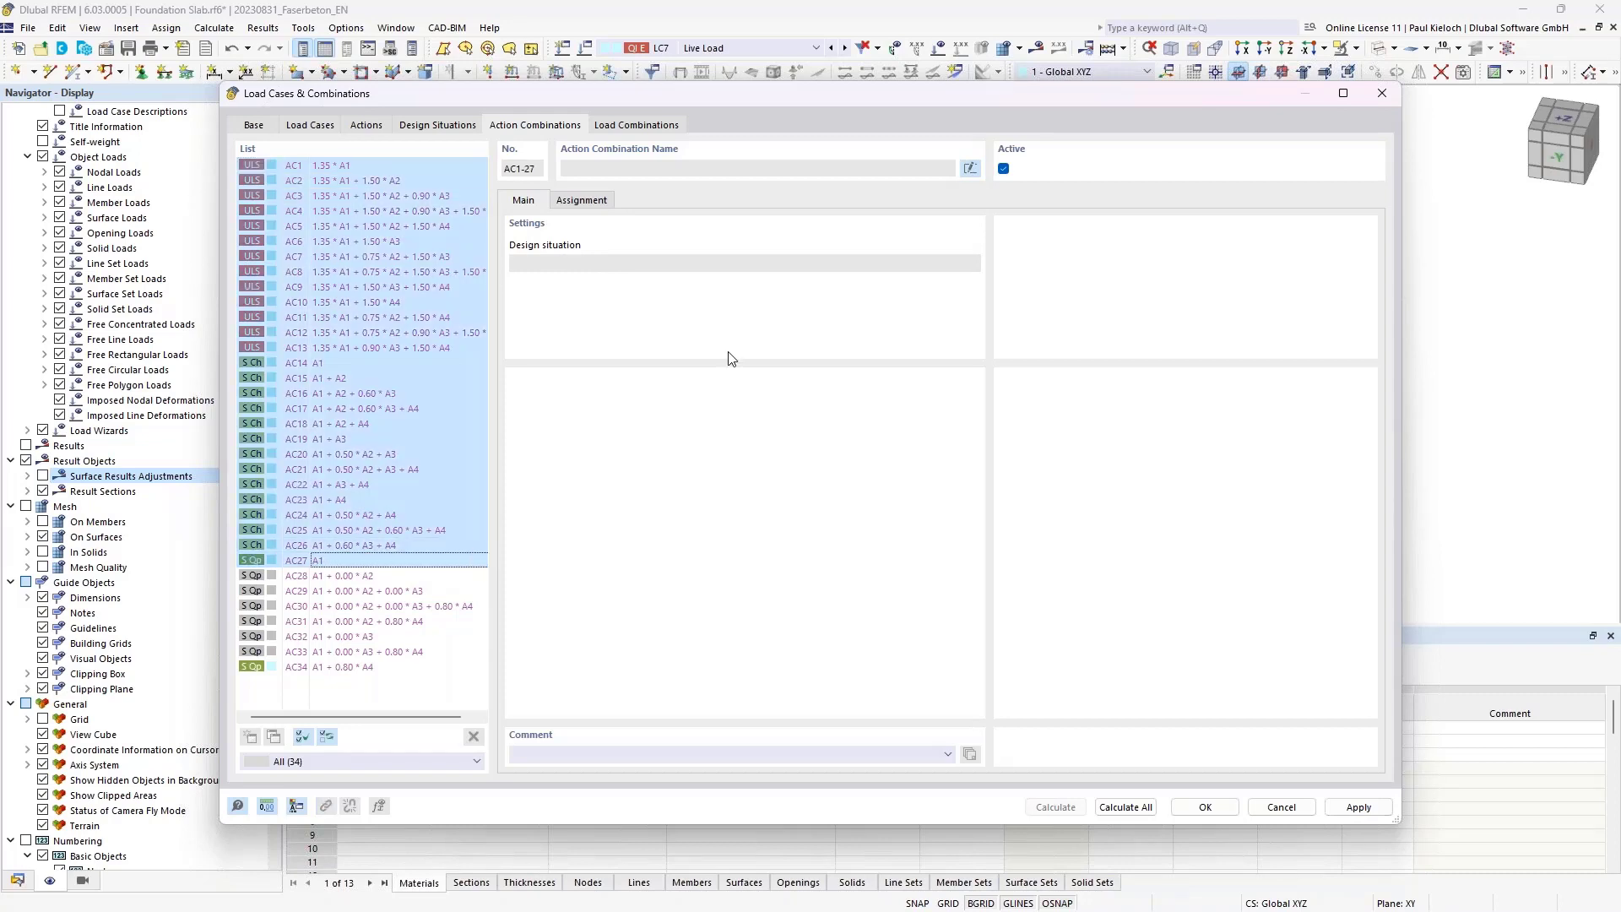
ctrl+click(474, 212)
ctrl+click(475, 272)
ctrl+click(483, 332)
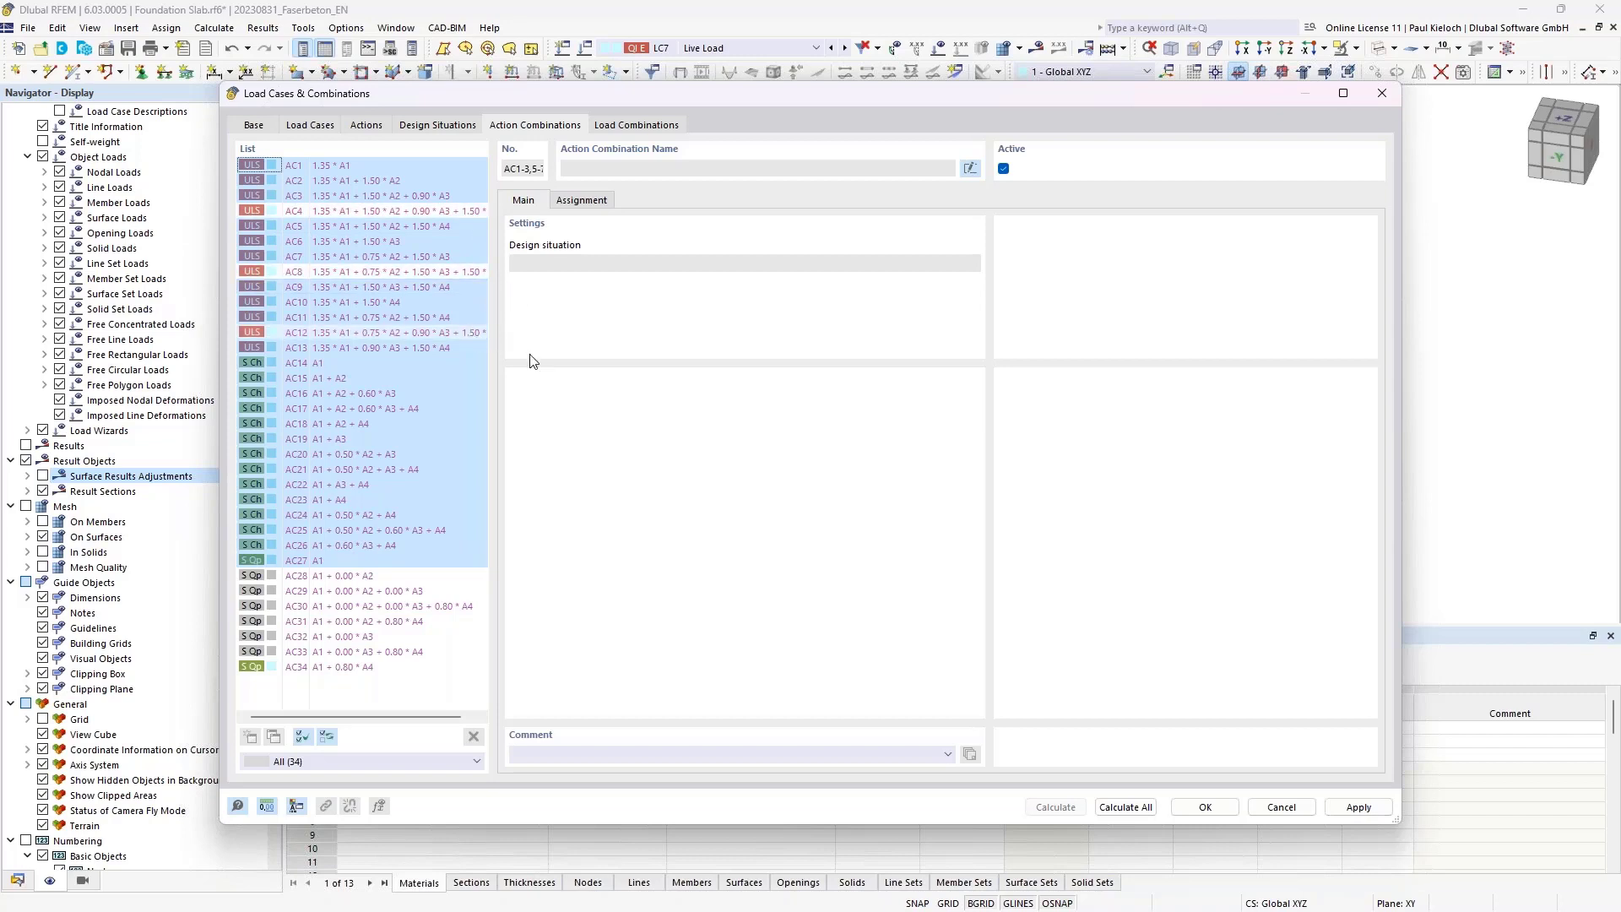
ctrl+click(457, 407)
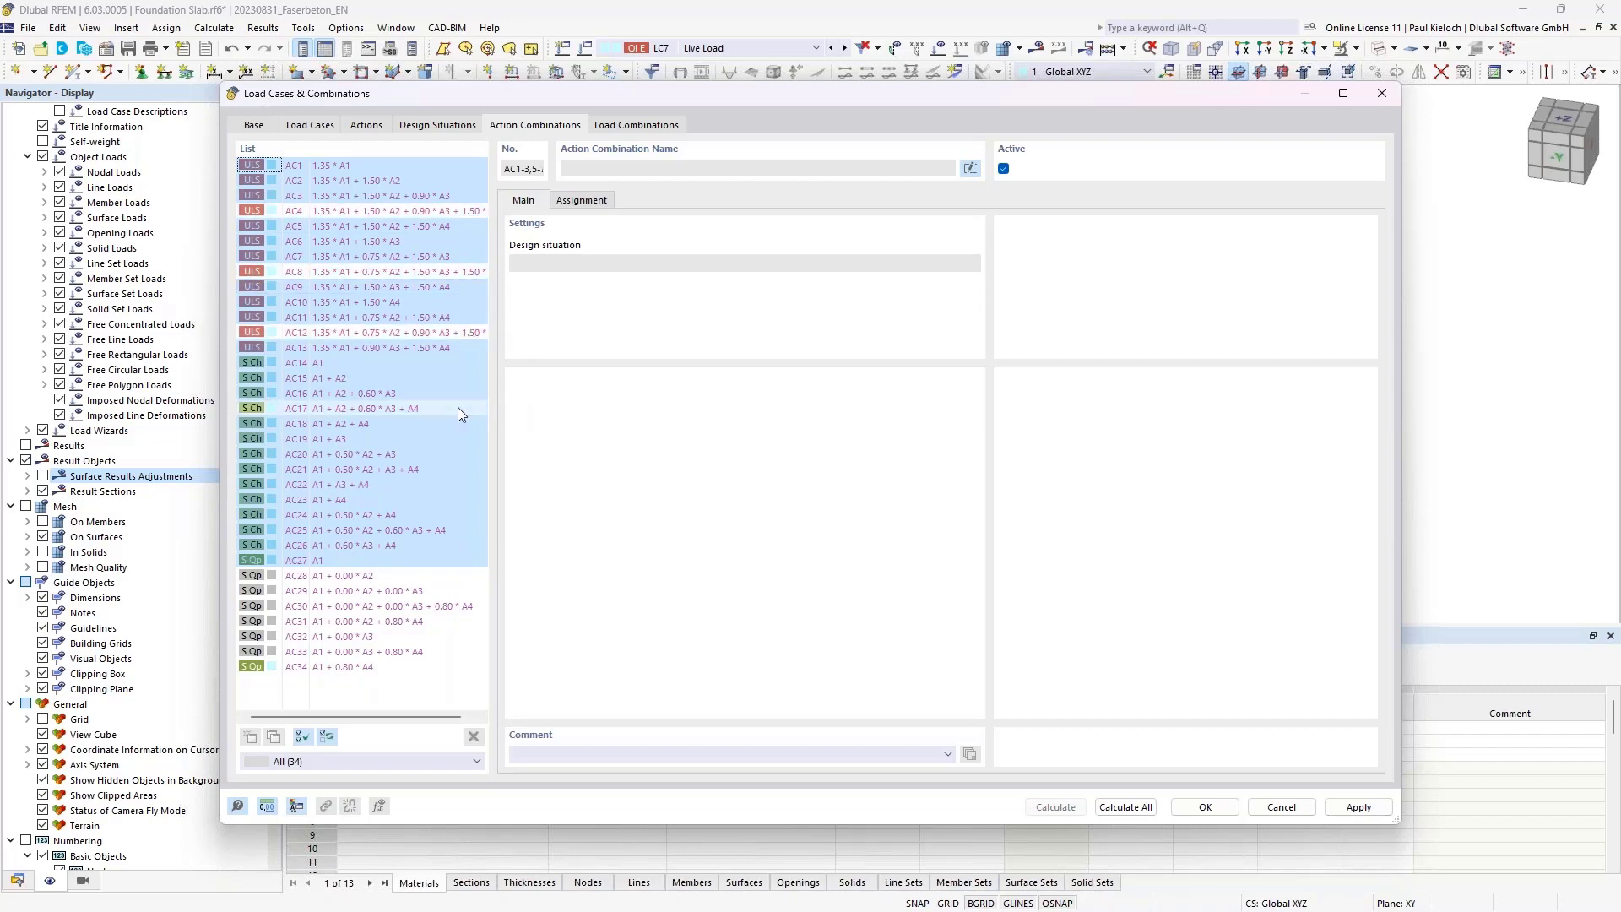
ctrl+click(463, 466)
ctrl+click(462, 532)
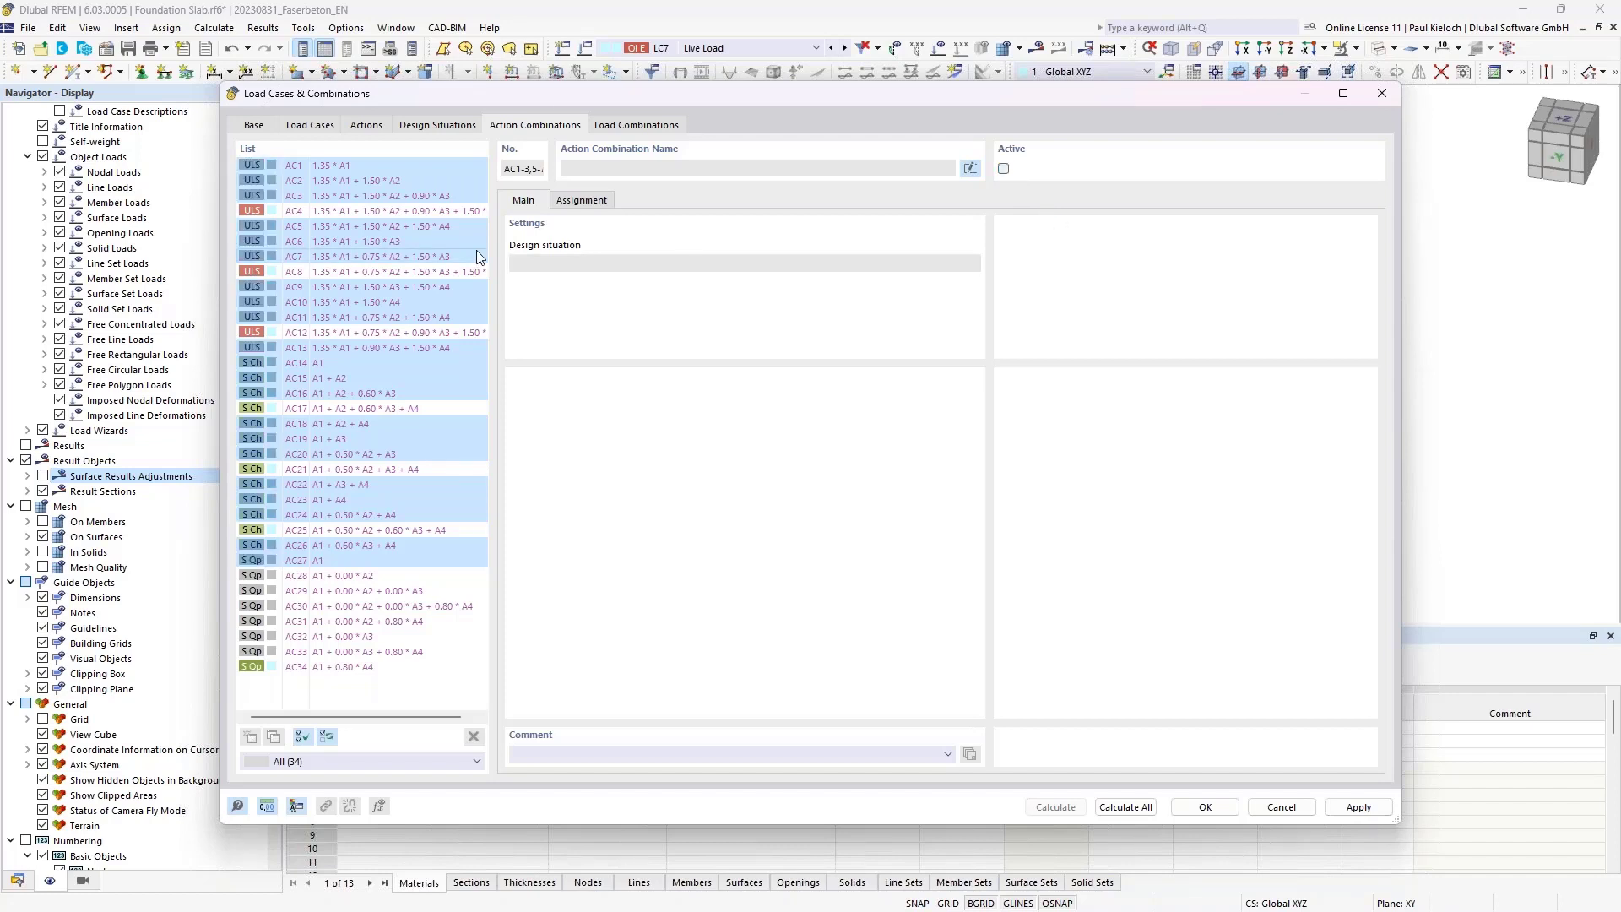
click(433, 241)
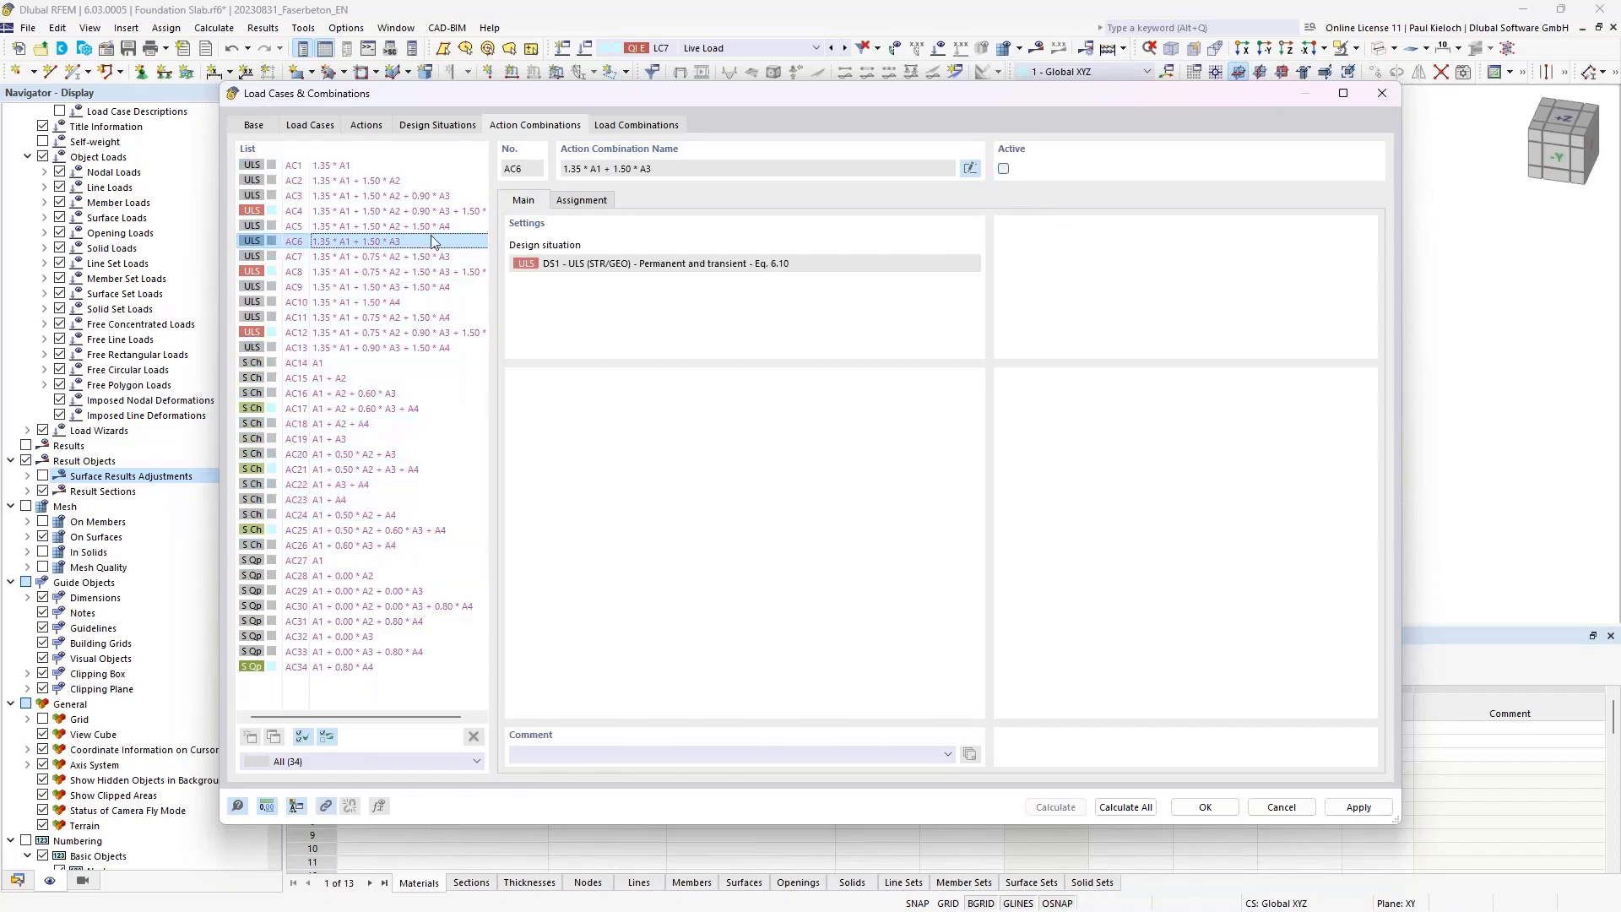
- Generate the load combinations, accept the load case and combination settings, and save the model
click(645, 127)
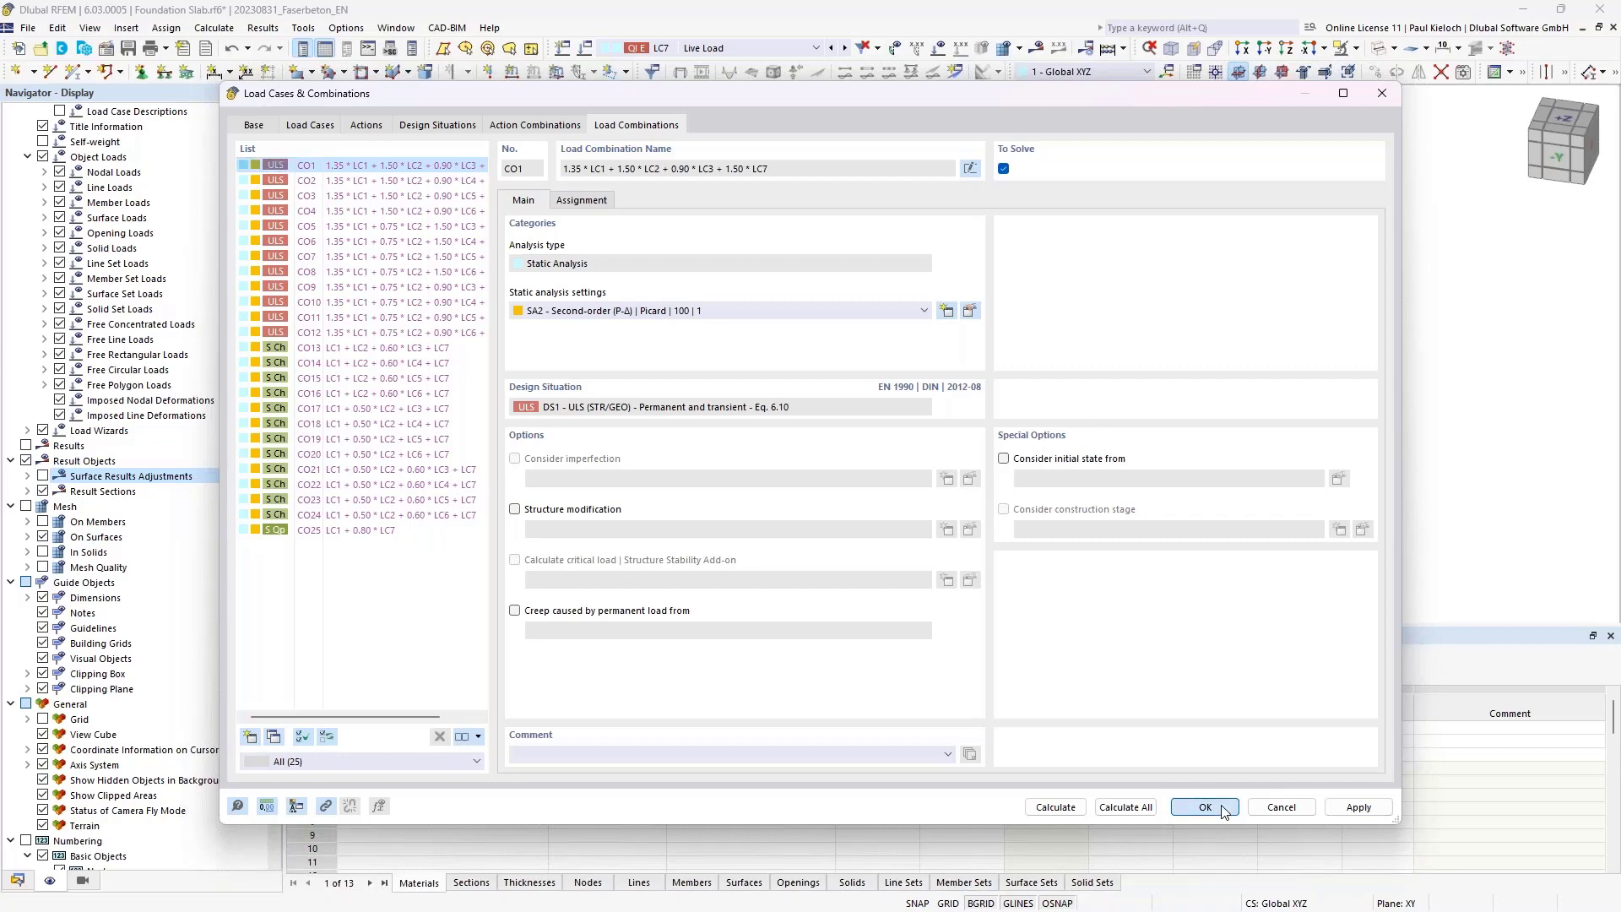
key(Return)
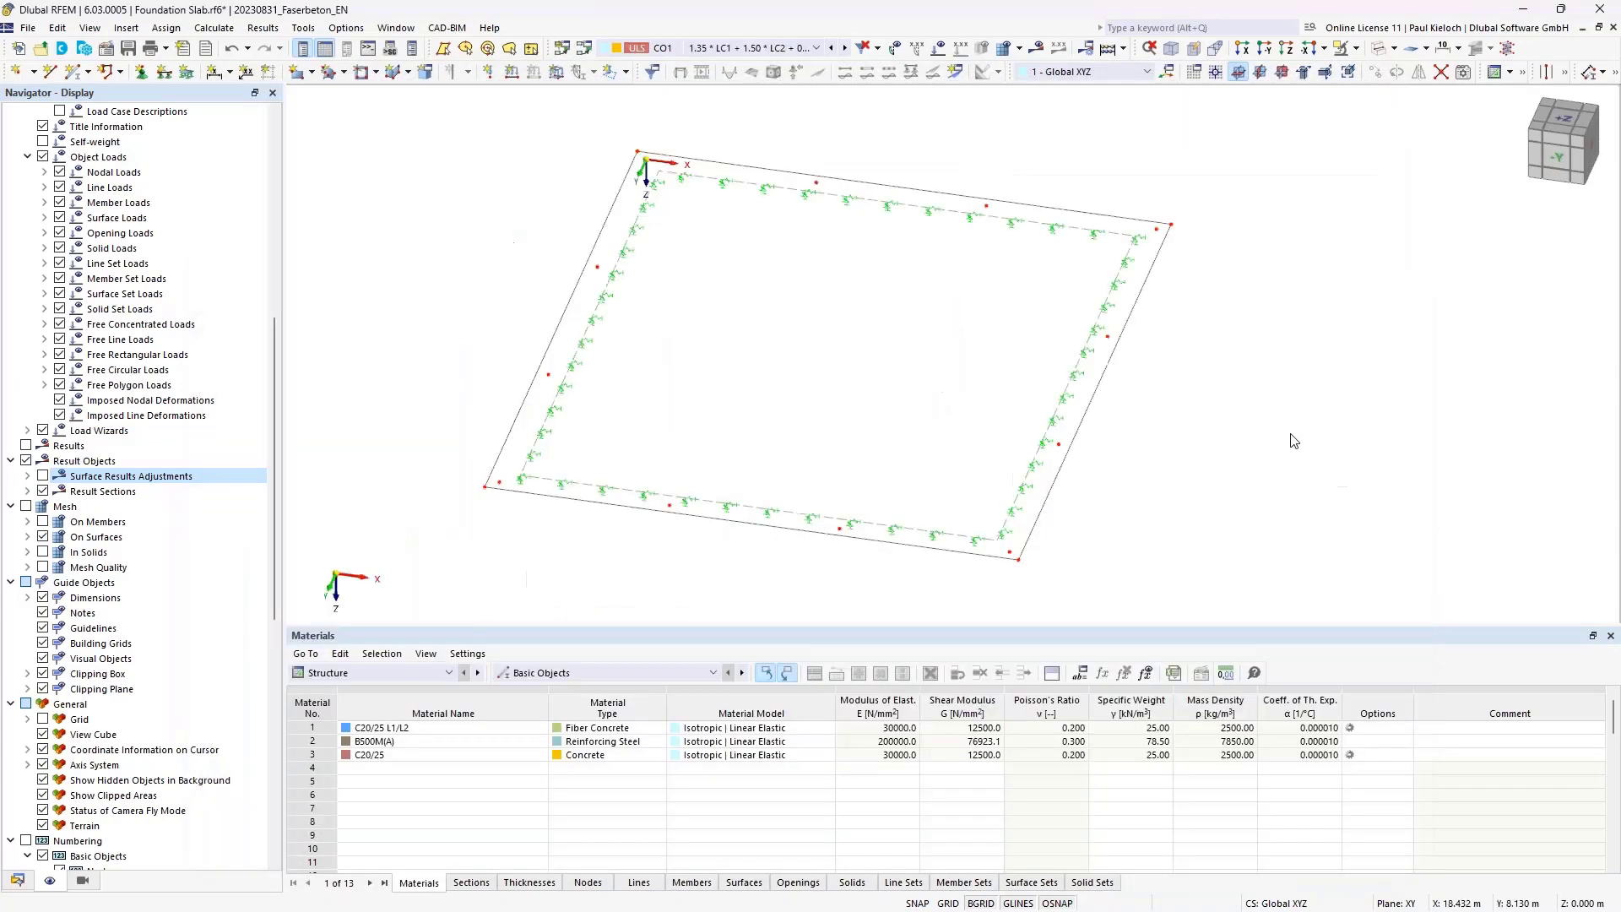
middle_drag(1291, 435, 1192, 428)
key(ctrl+s)
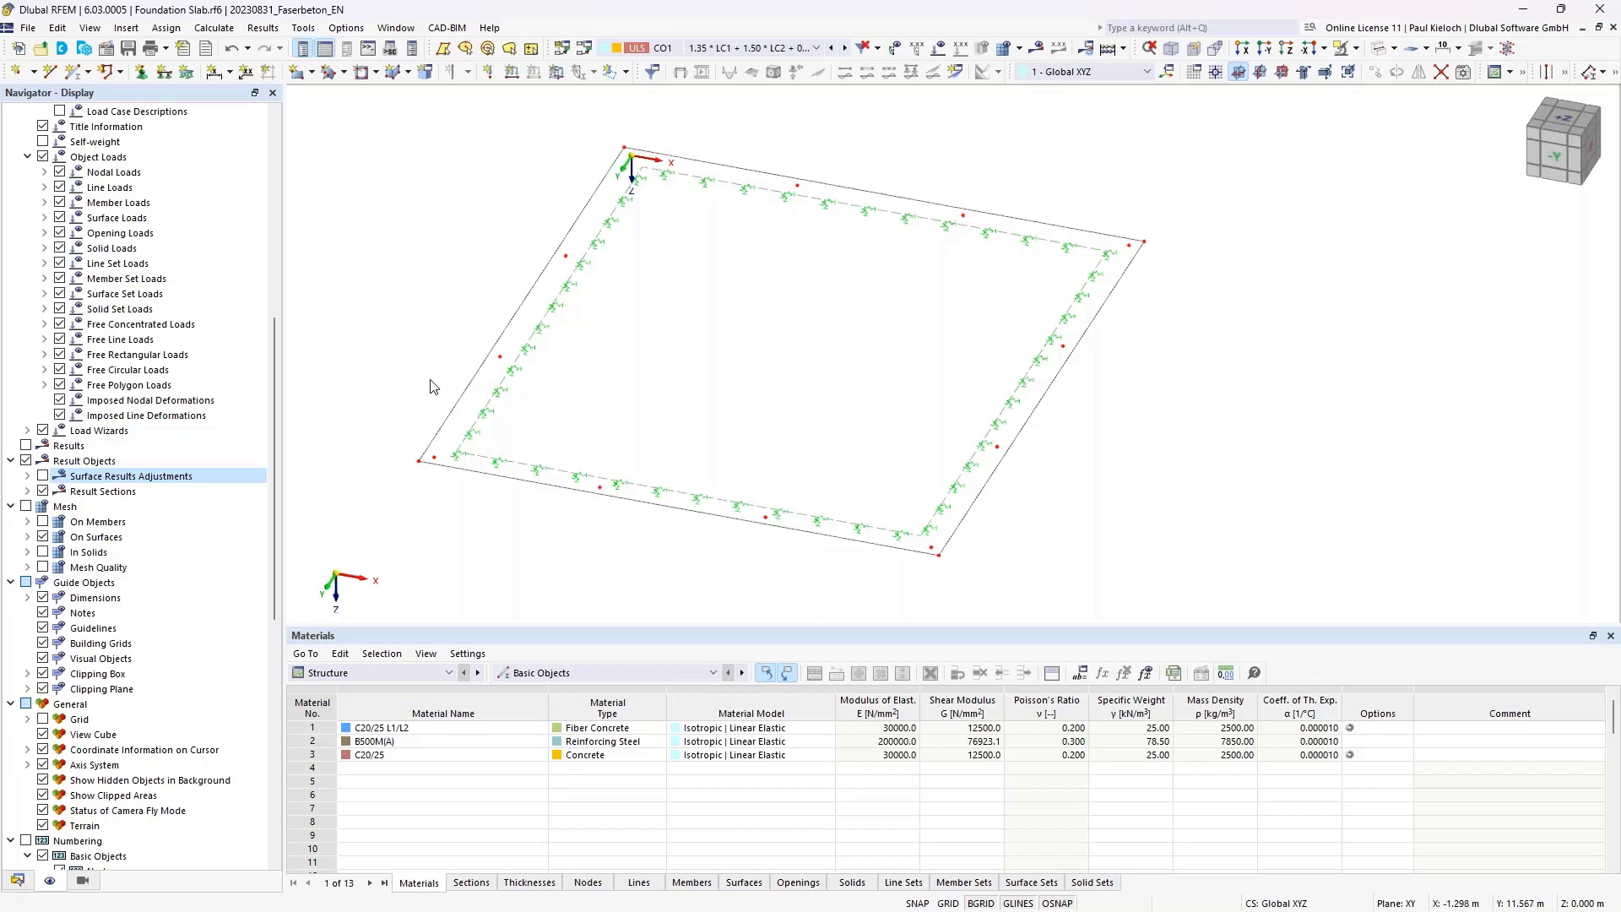
- Show the model data tree and collapse the folders for loads, load cases and combinations, special objects and types for nodes
click(17, 880)
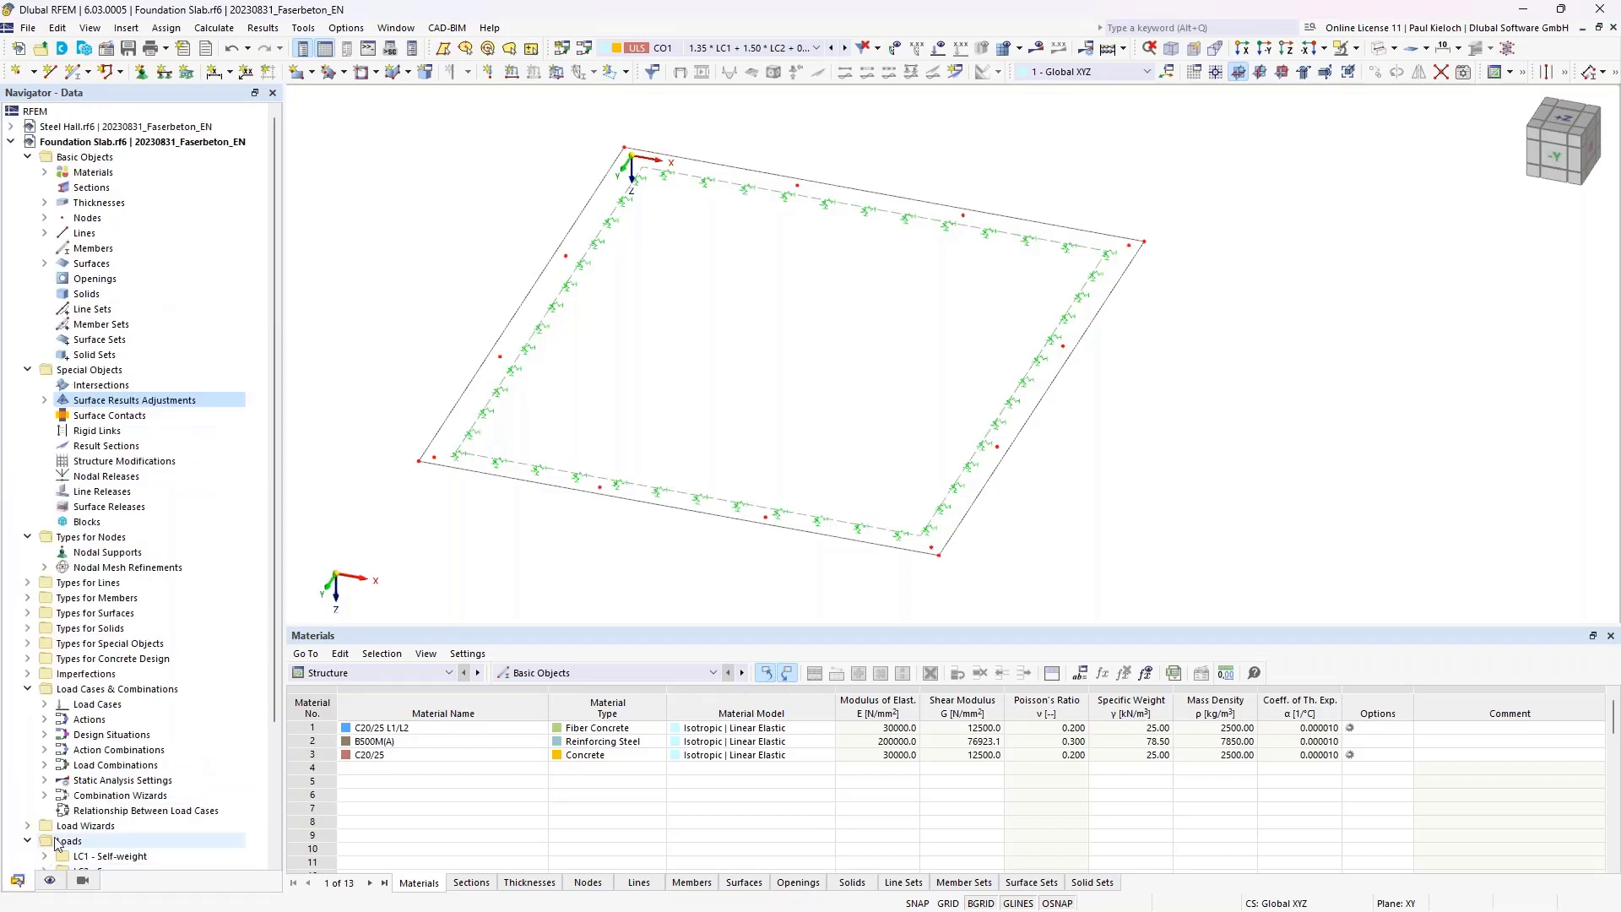
scroll(186, 615, down, 4)
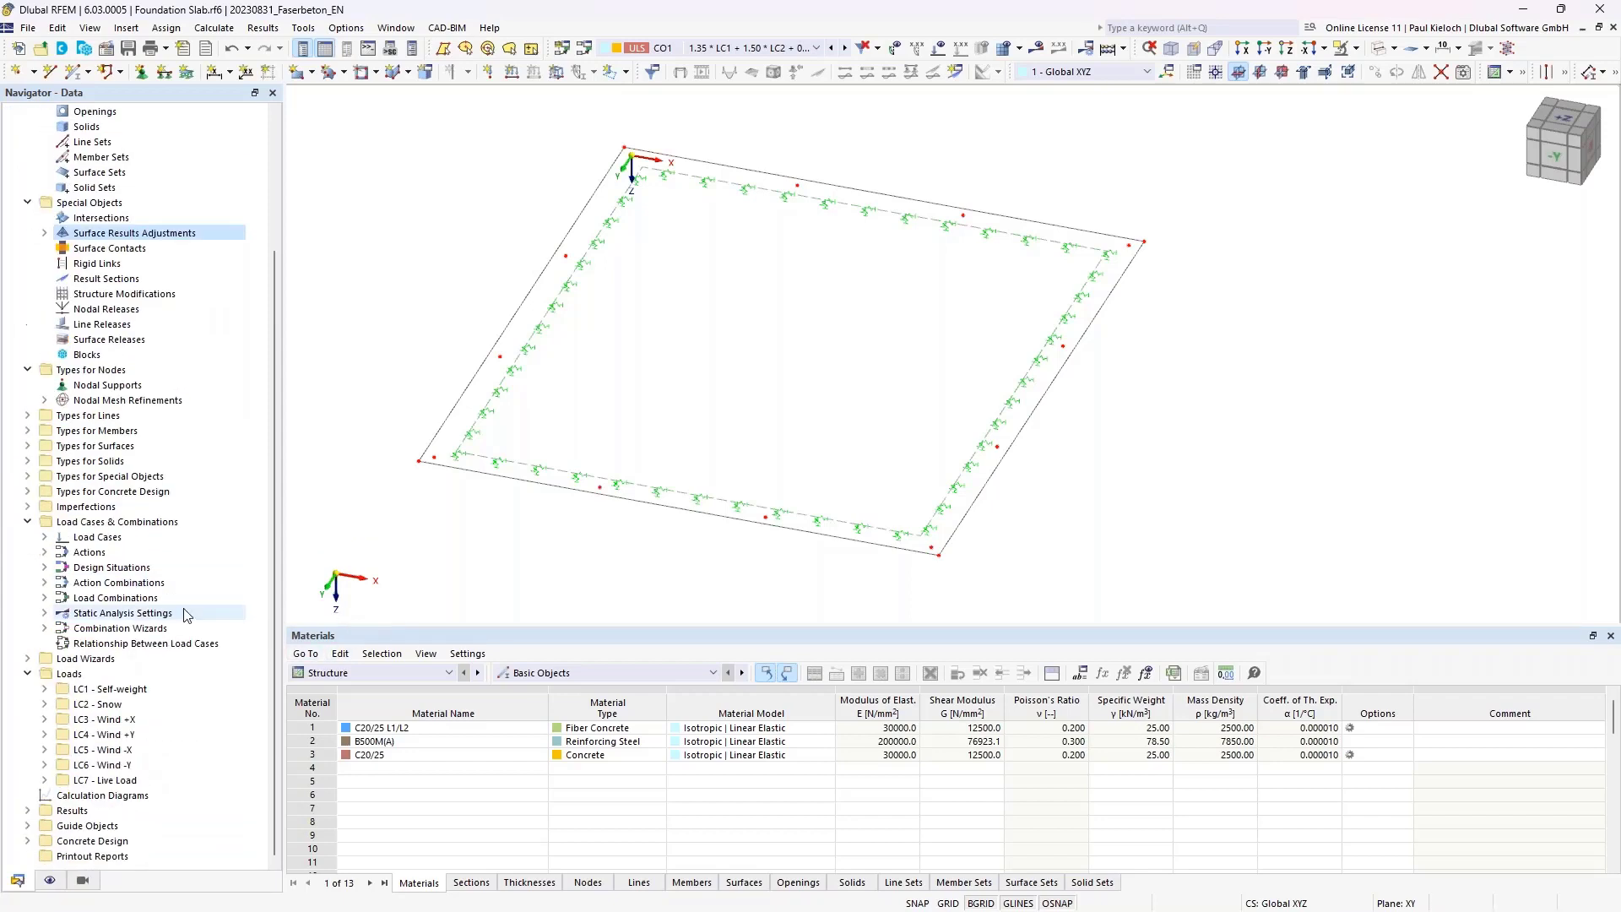
click(17, 661)
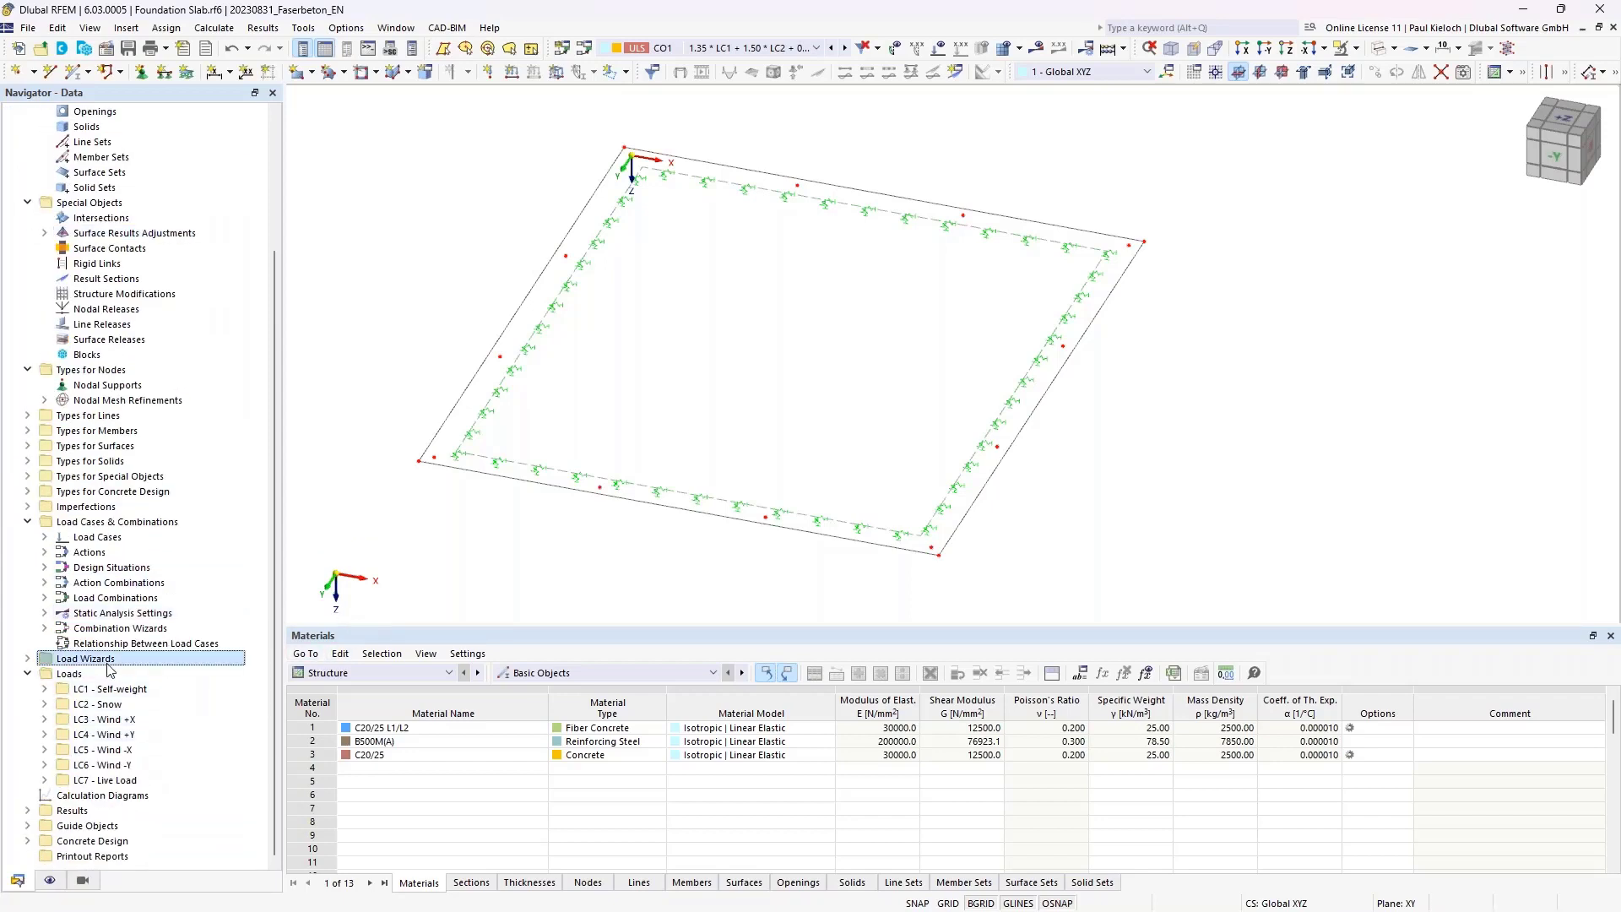
click(28, 673)
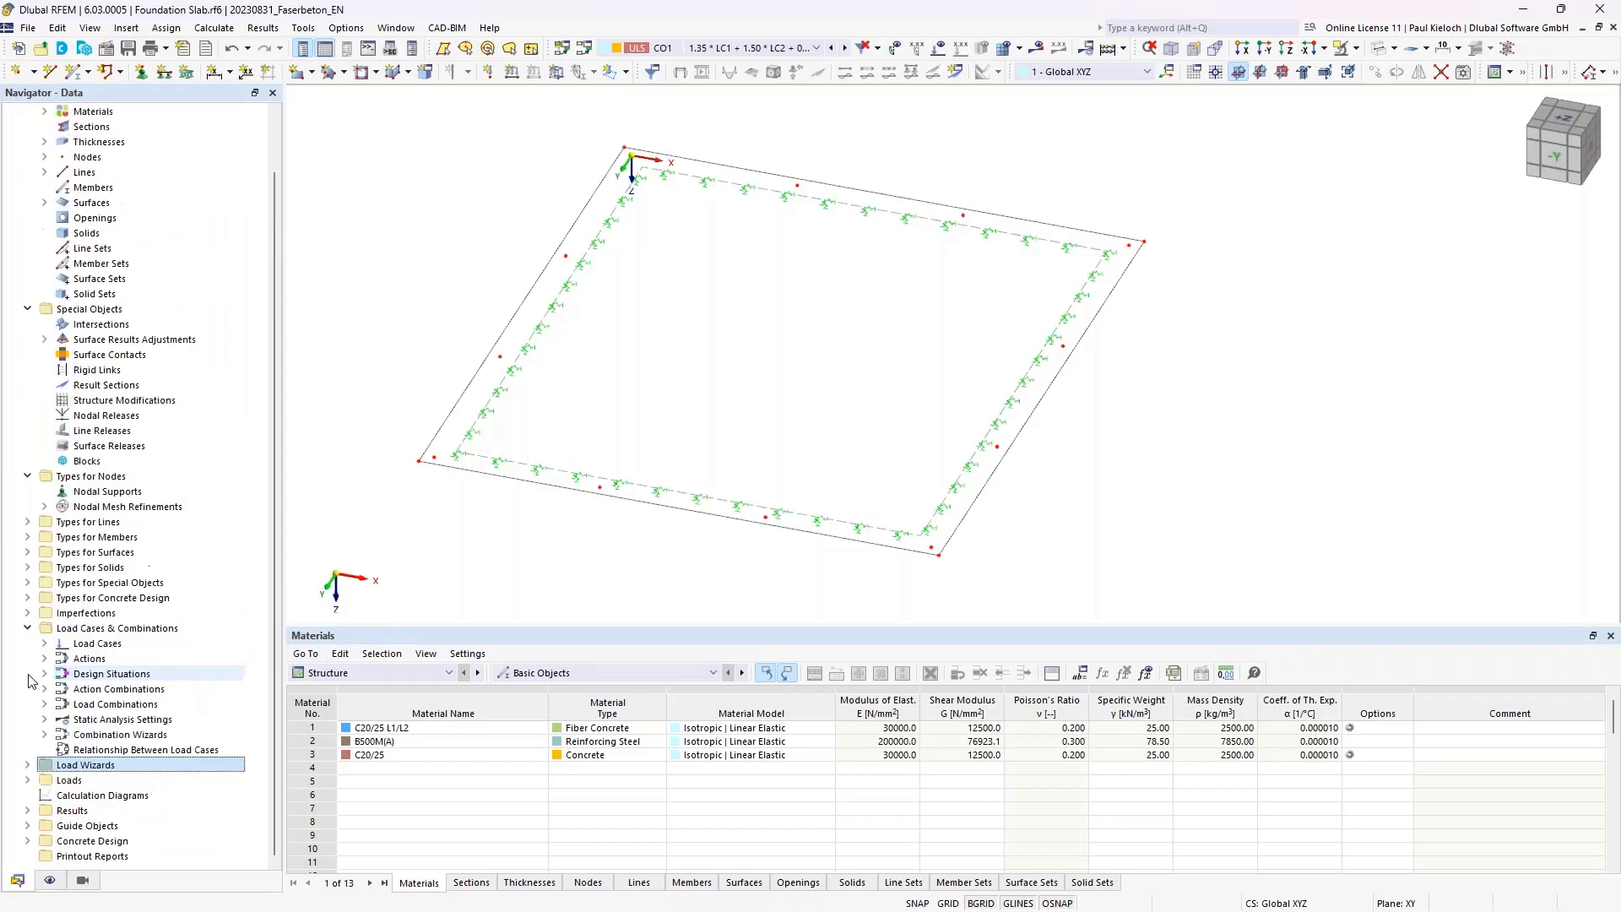
click(28, 628)
click(29, 370)
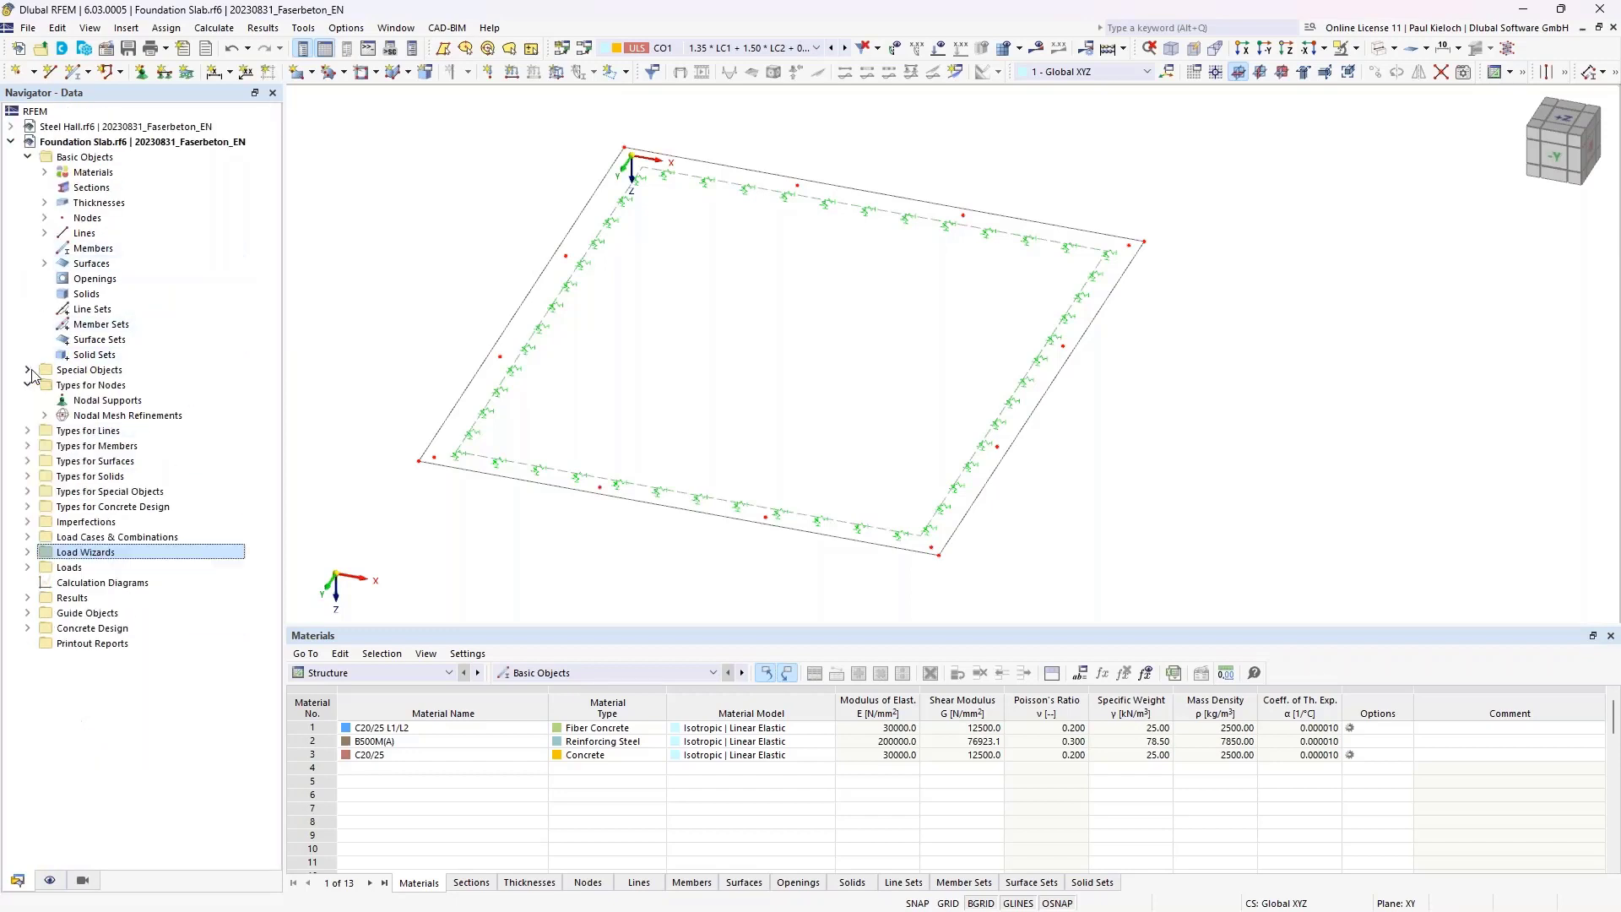
click(28, 385)
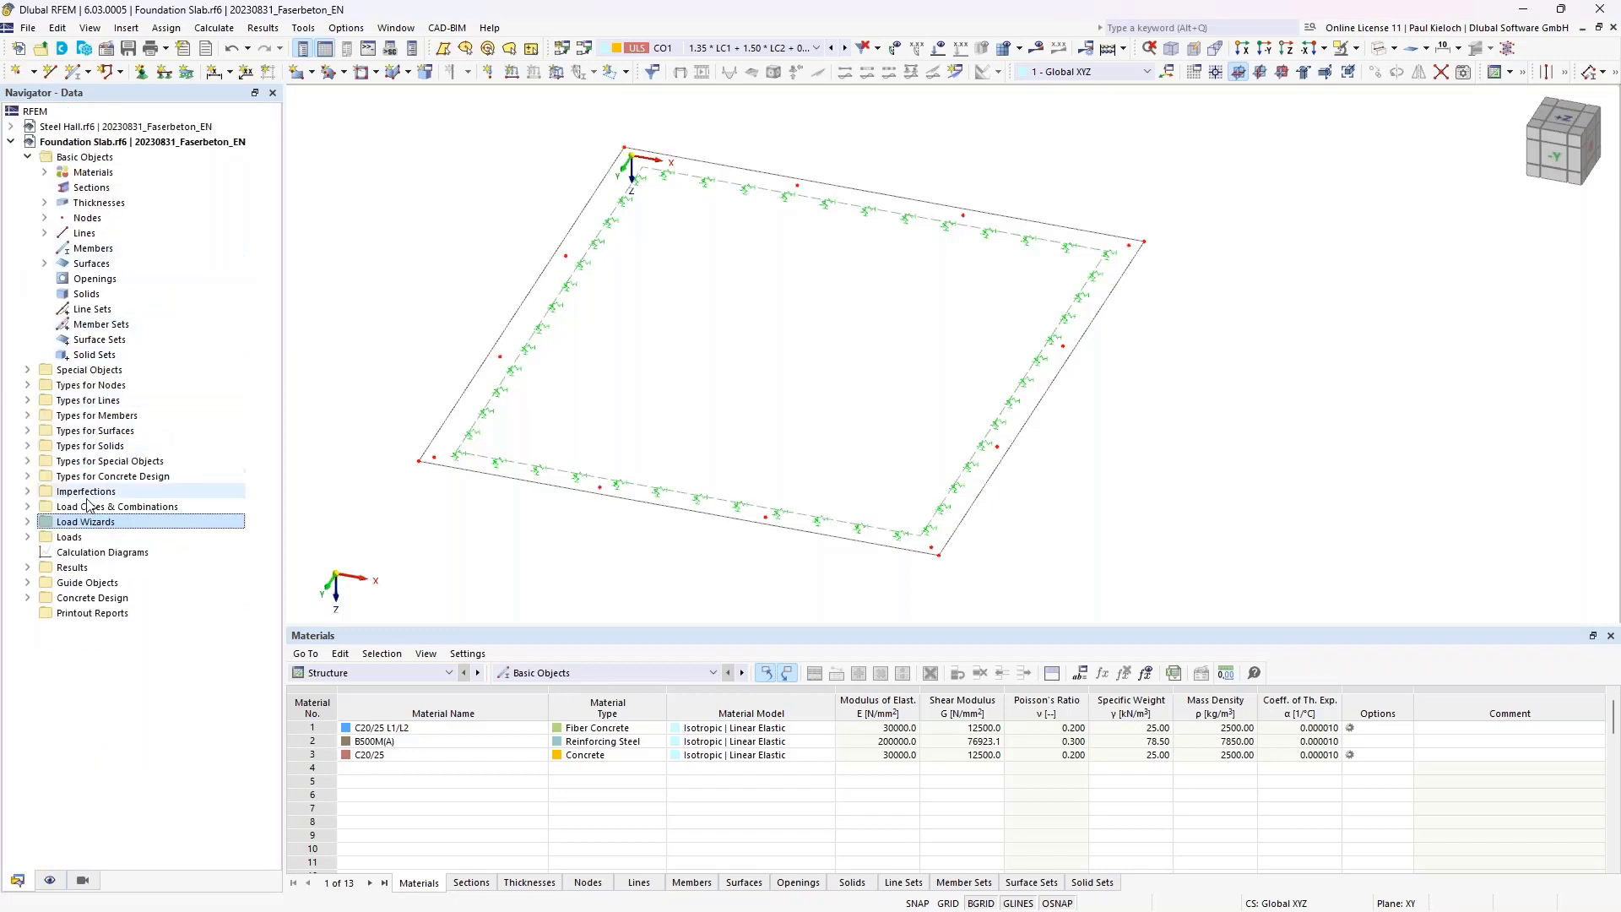
- Create a new Import Support Reactions load wizard with Steel Hall as the connected model
click(28, 522)
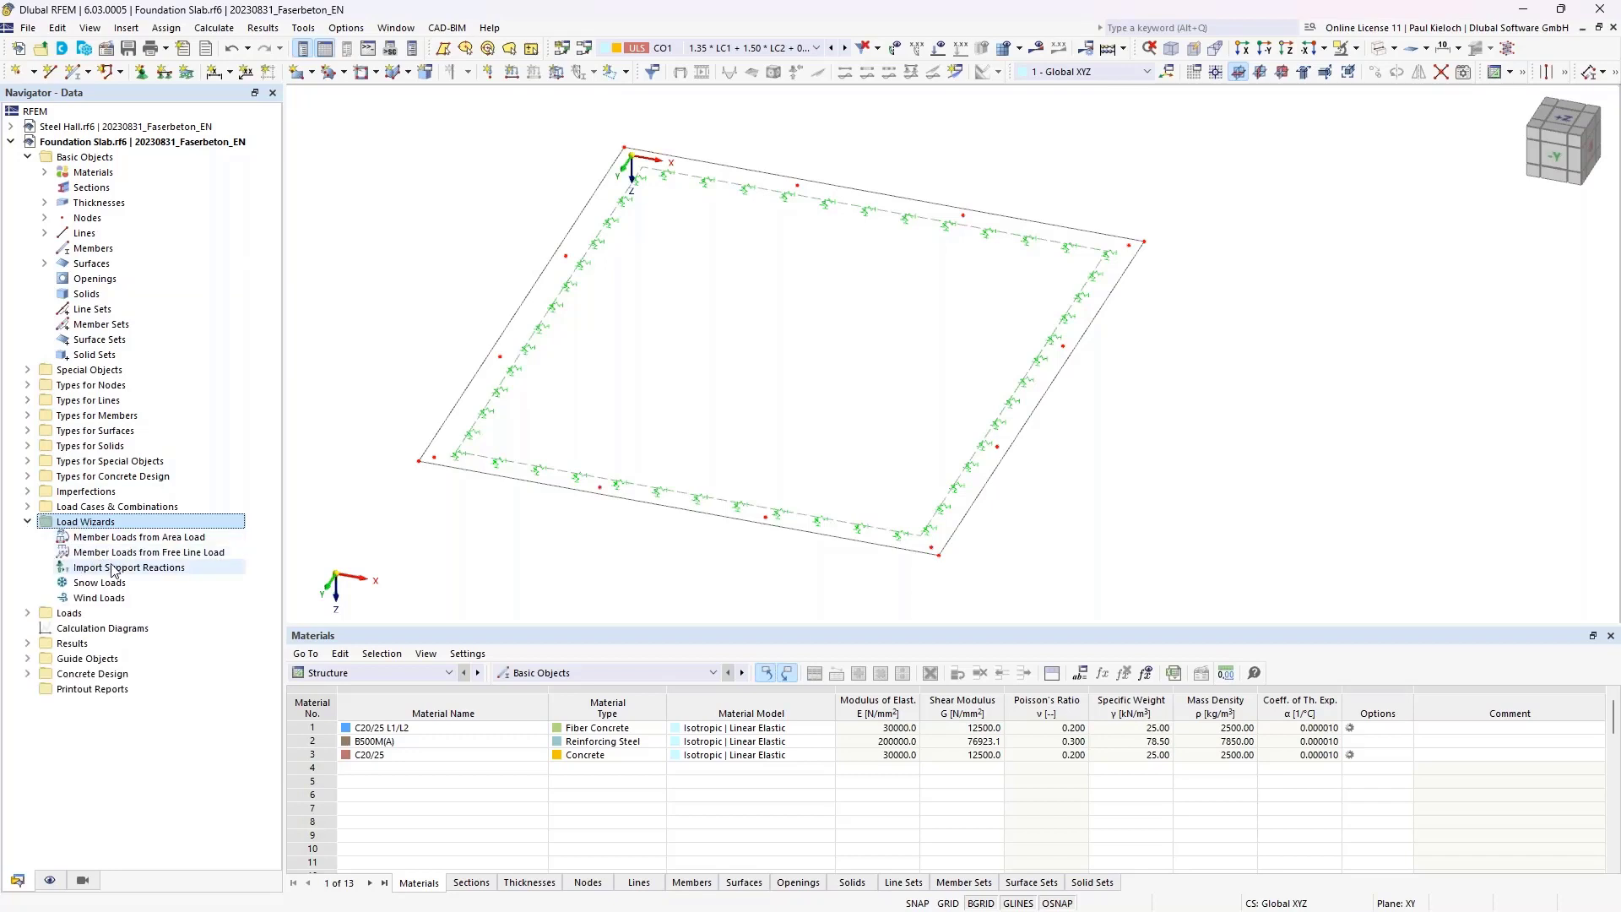
click(207, 573)
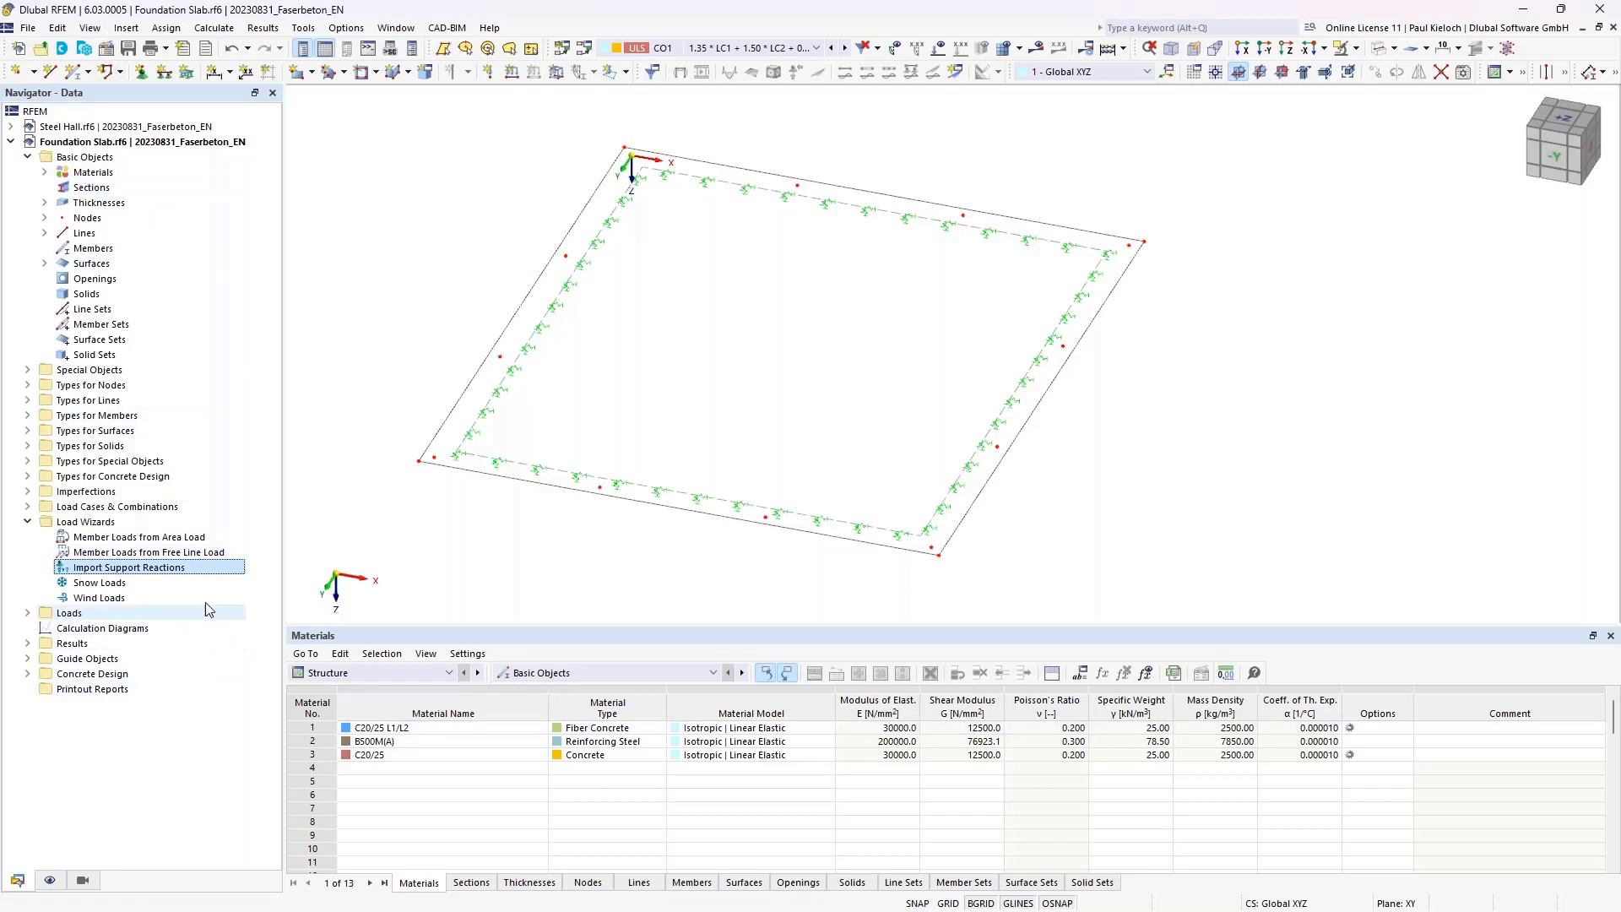
right_click(200, 572)
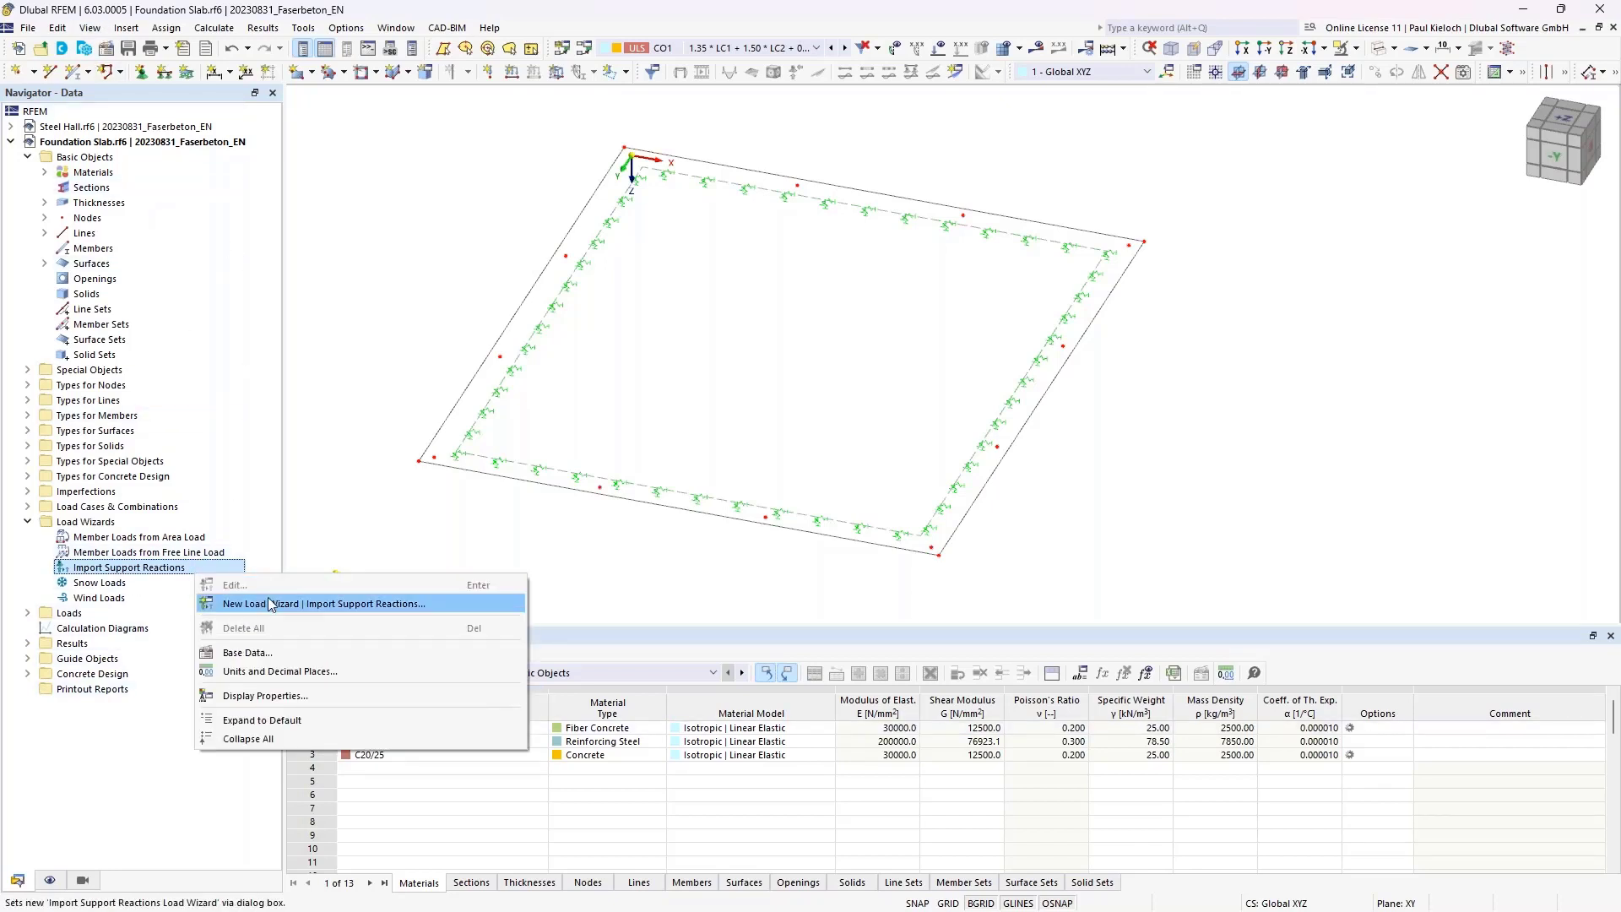
click(308, 604)
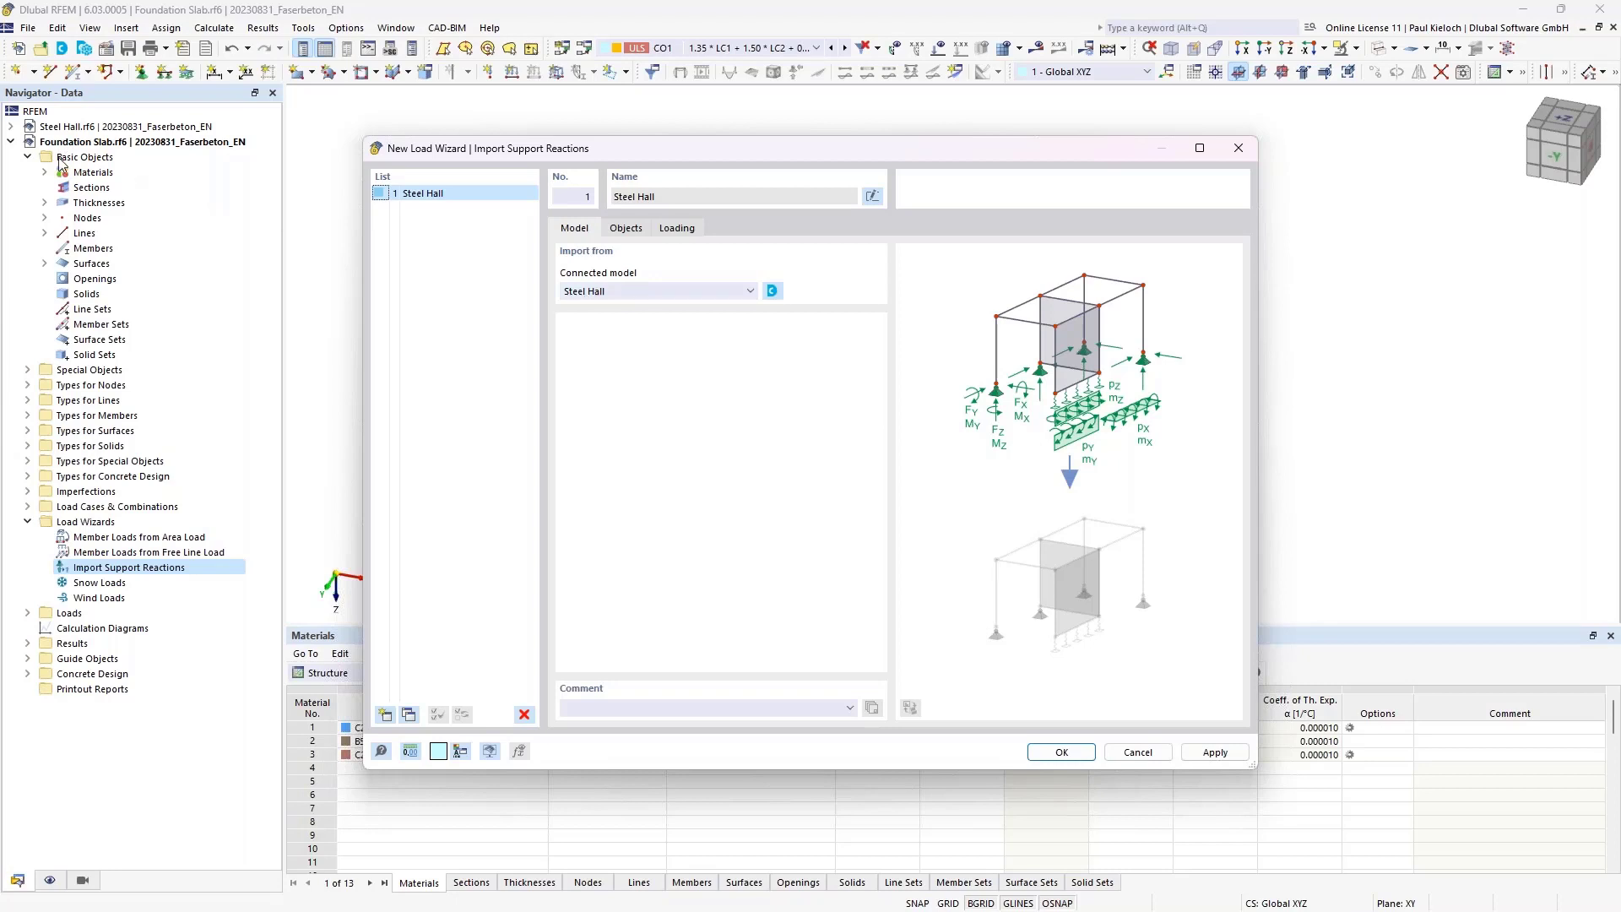
click(623, 293)
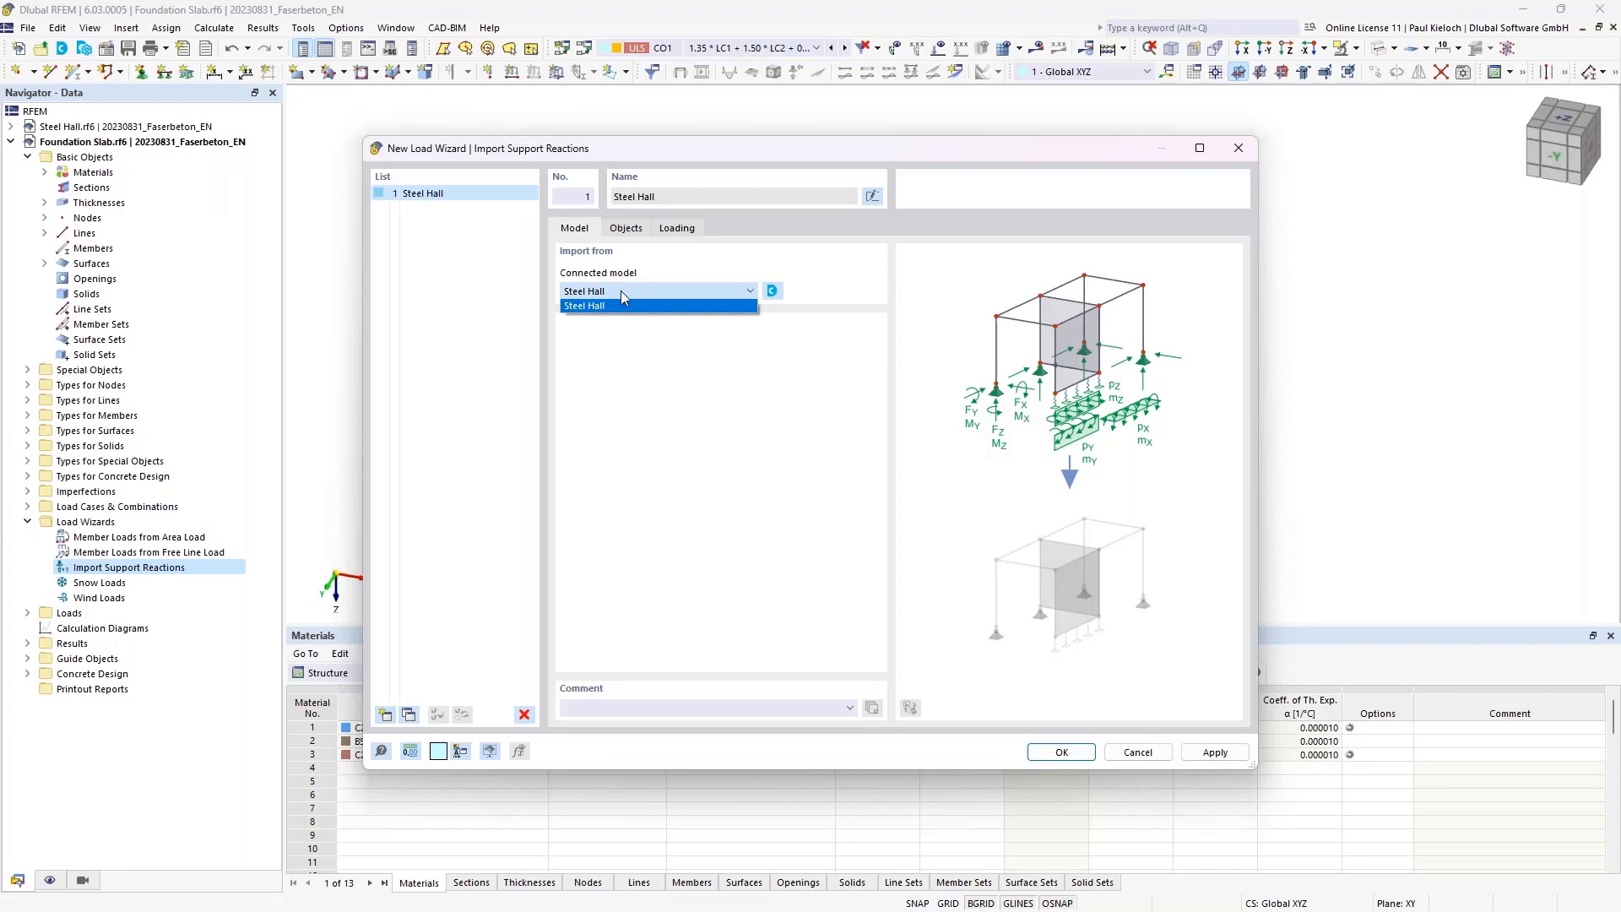
click(620, 290)
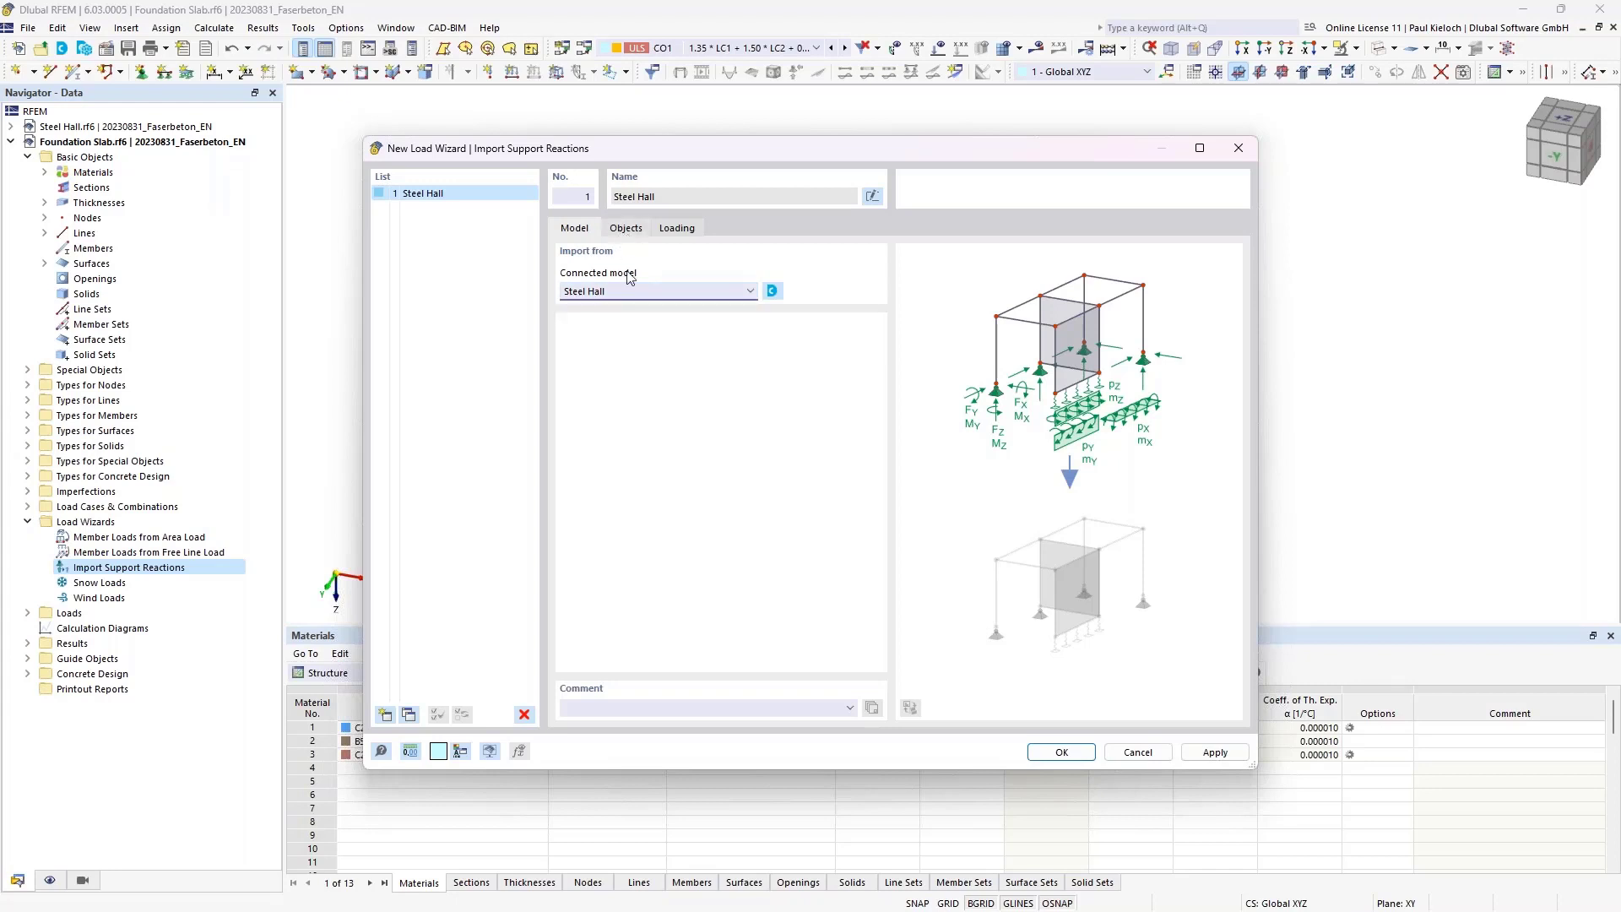
- Assign nodes 1 to 12 of the current model as import targets and set the loading connection type to Automatically
click(627, 229)
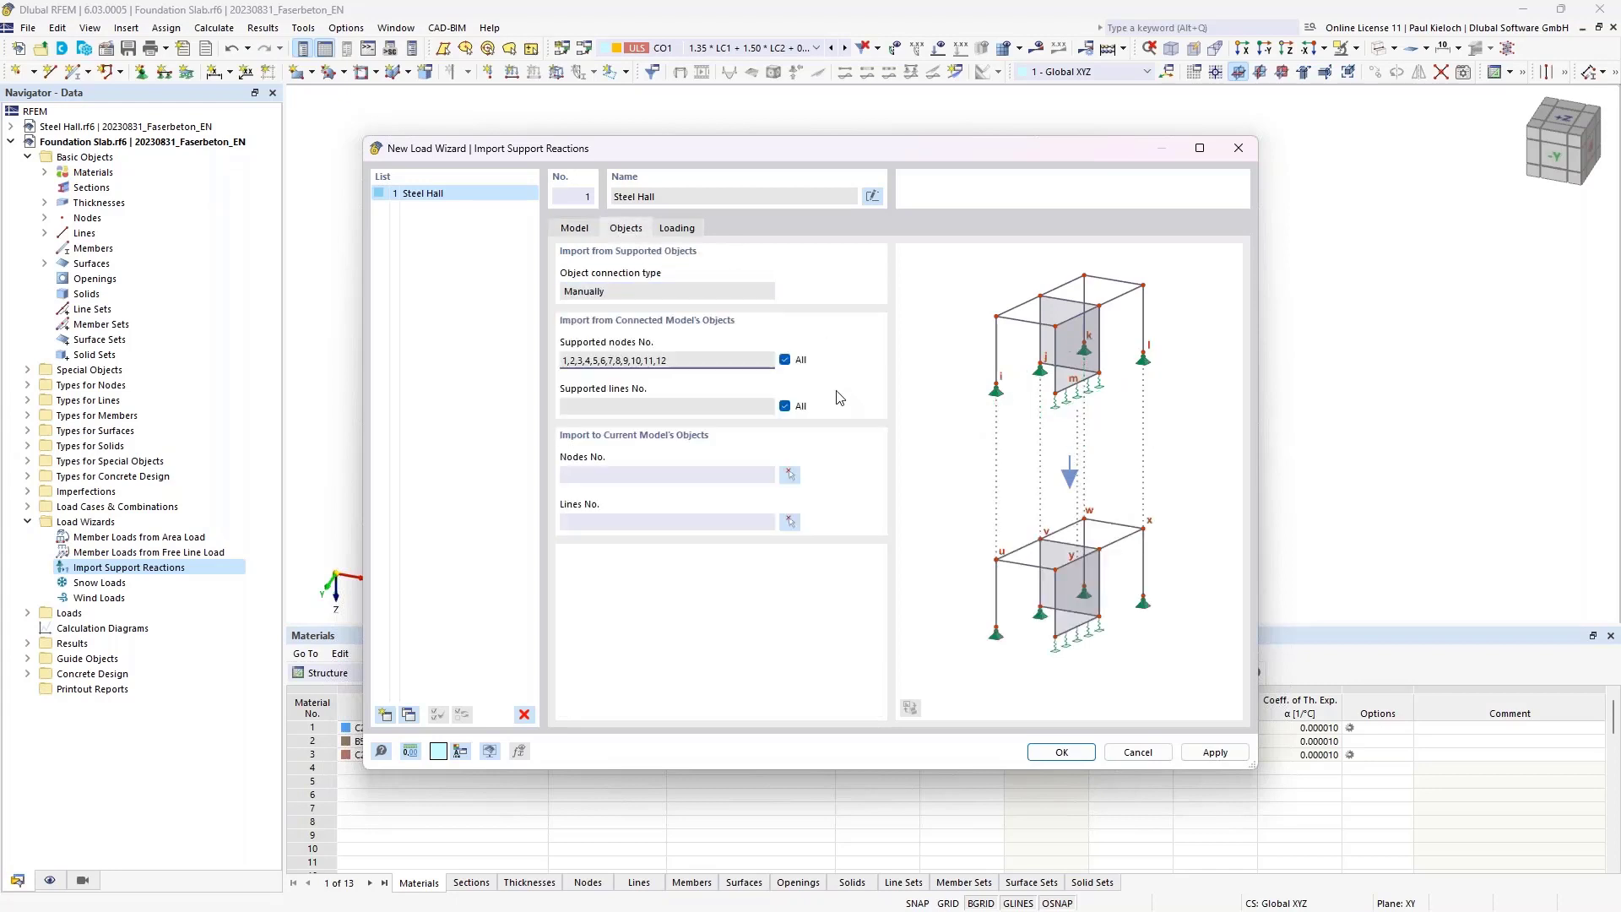
click(700, 473)
click(662, 522)
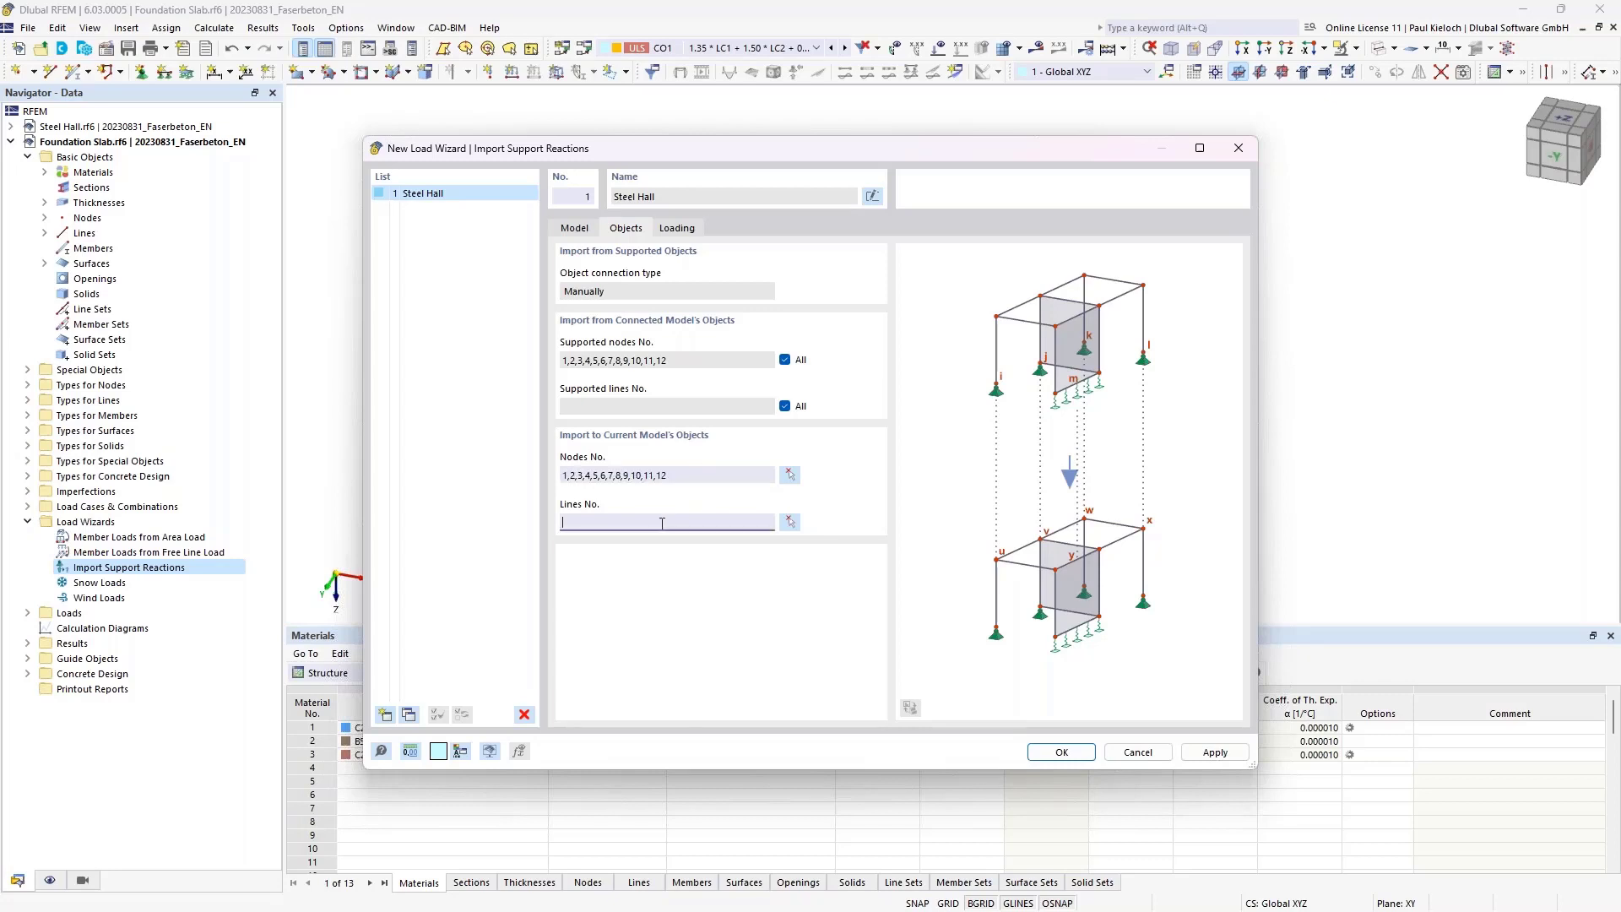
click(682, 226)
click(711, 339)
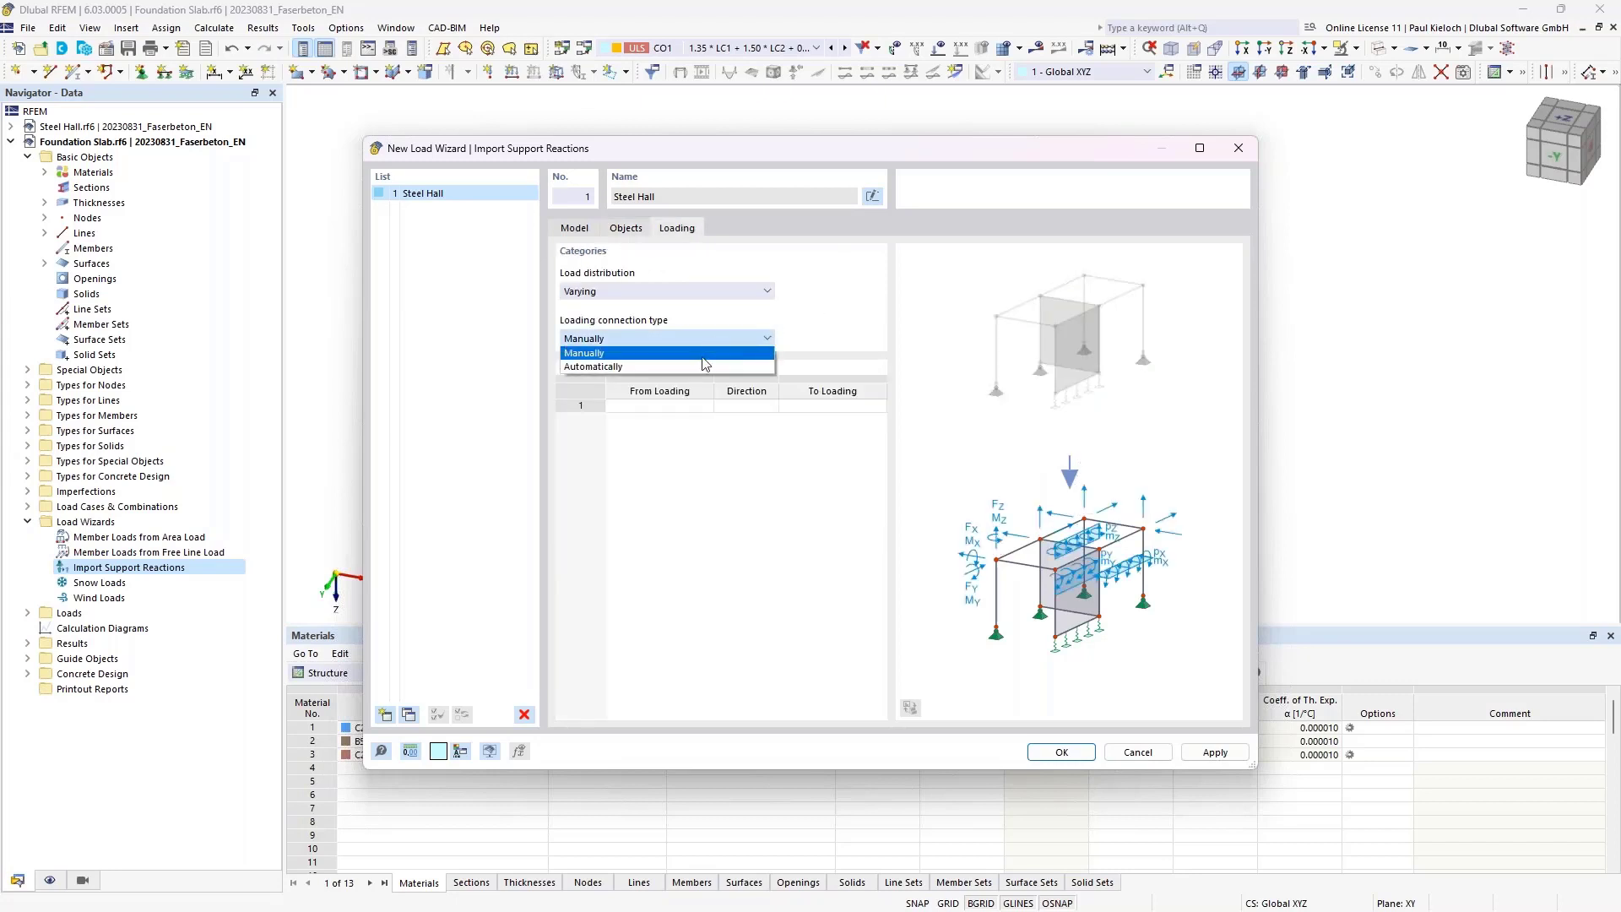
click(694, 366)
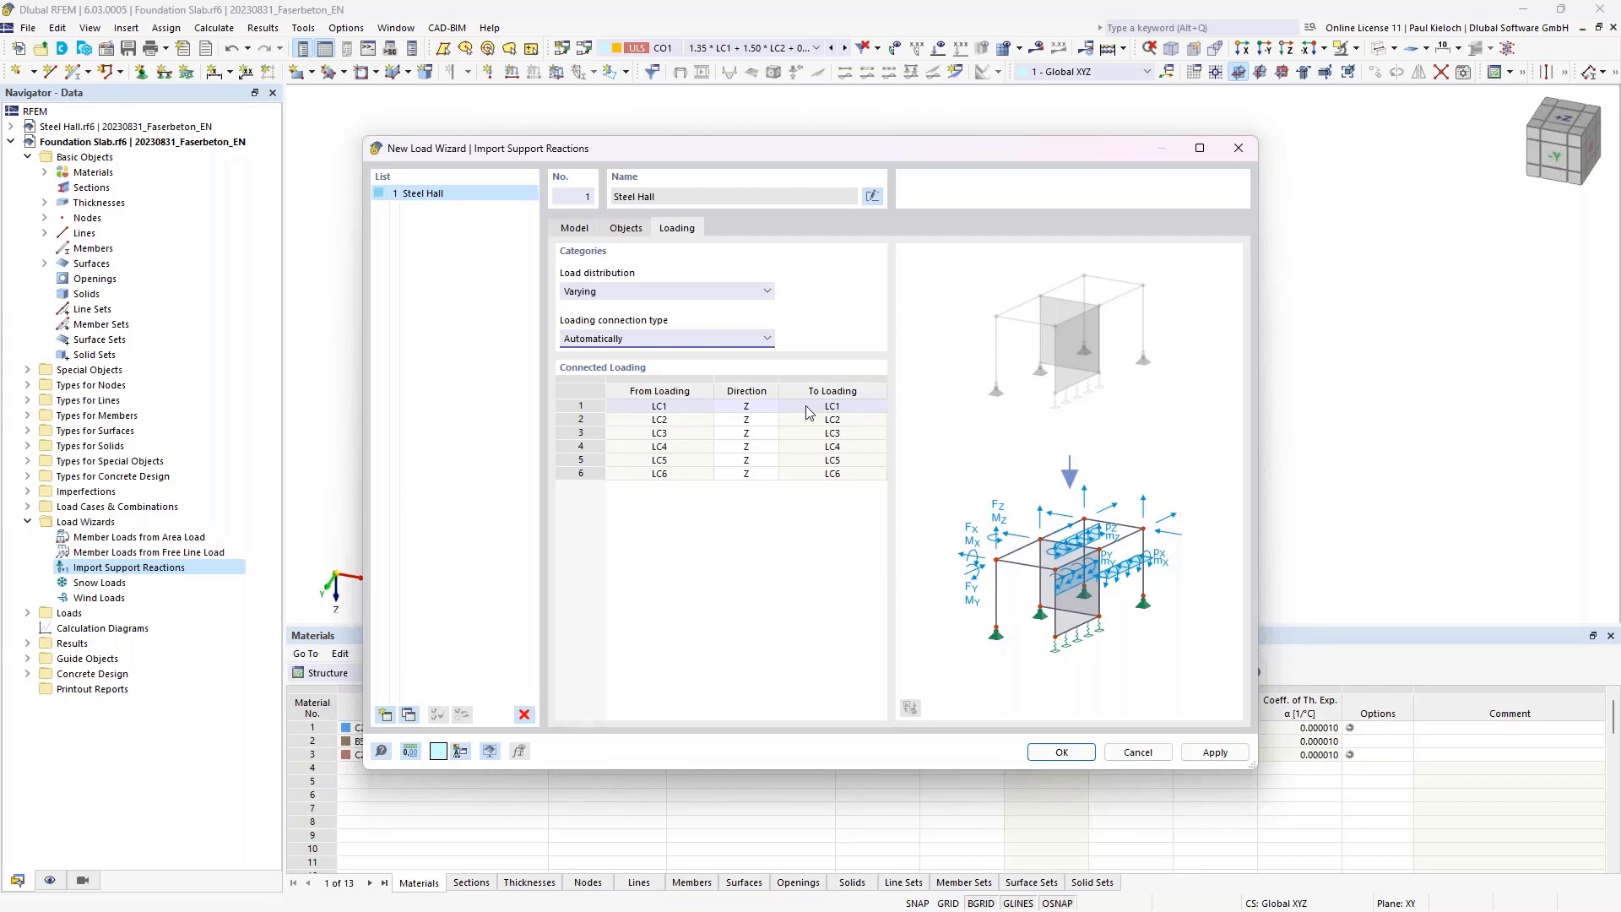
- Set the imported reaction directions for LC1 and LC2 to X, Y and Z
click(768, 413)
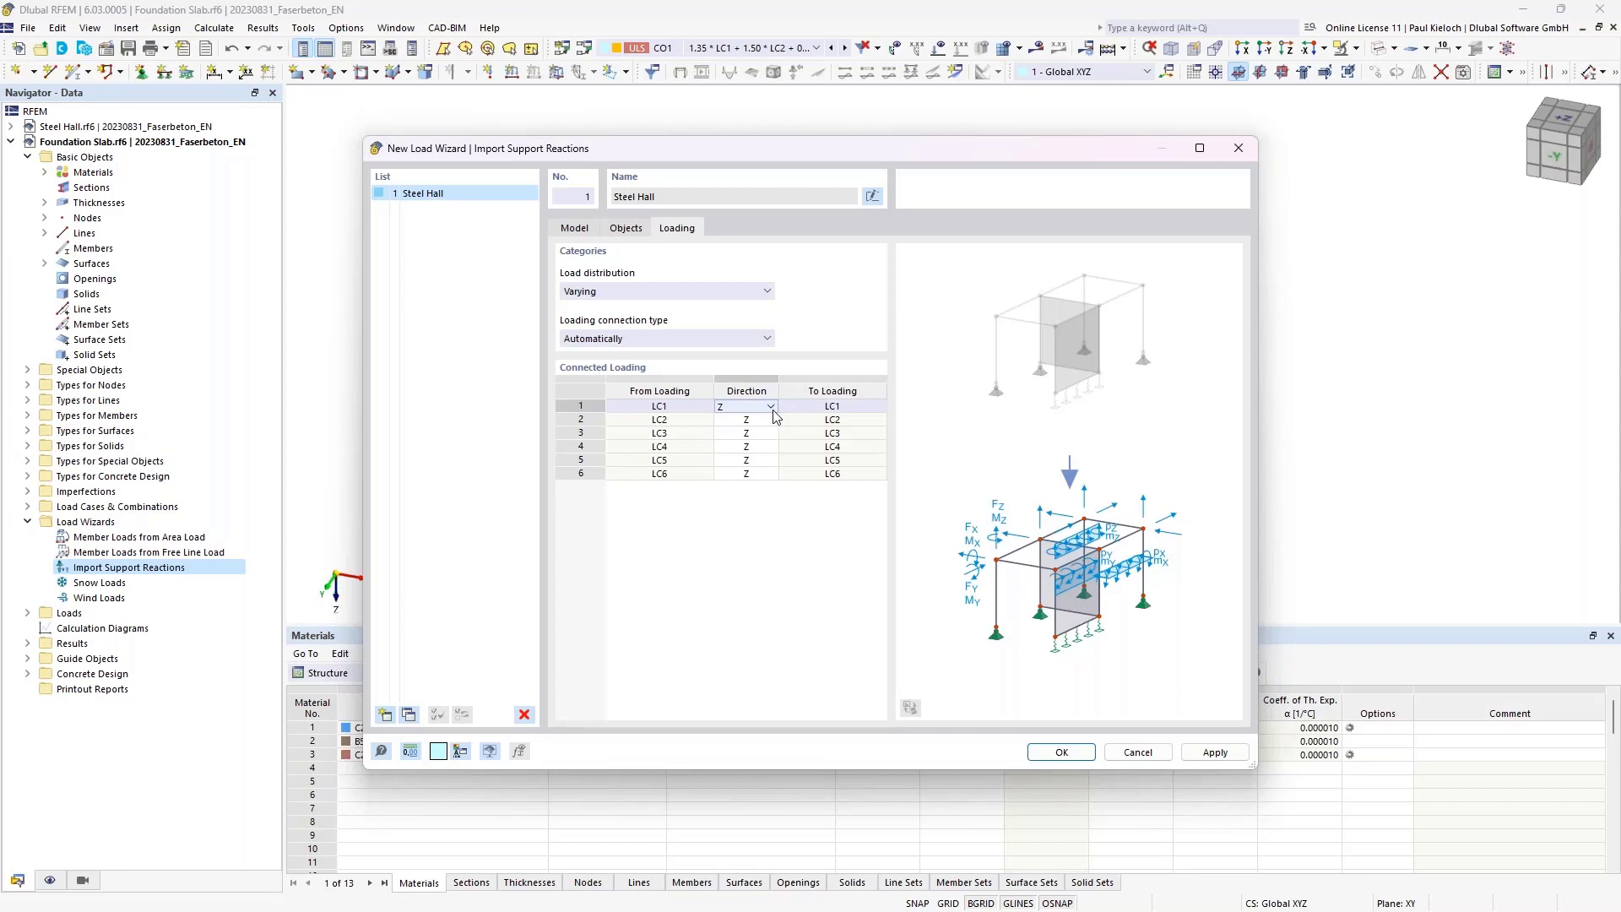
click(770, 408)
click(733, 419)
click(731, 432)
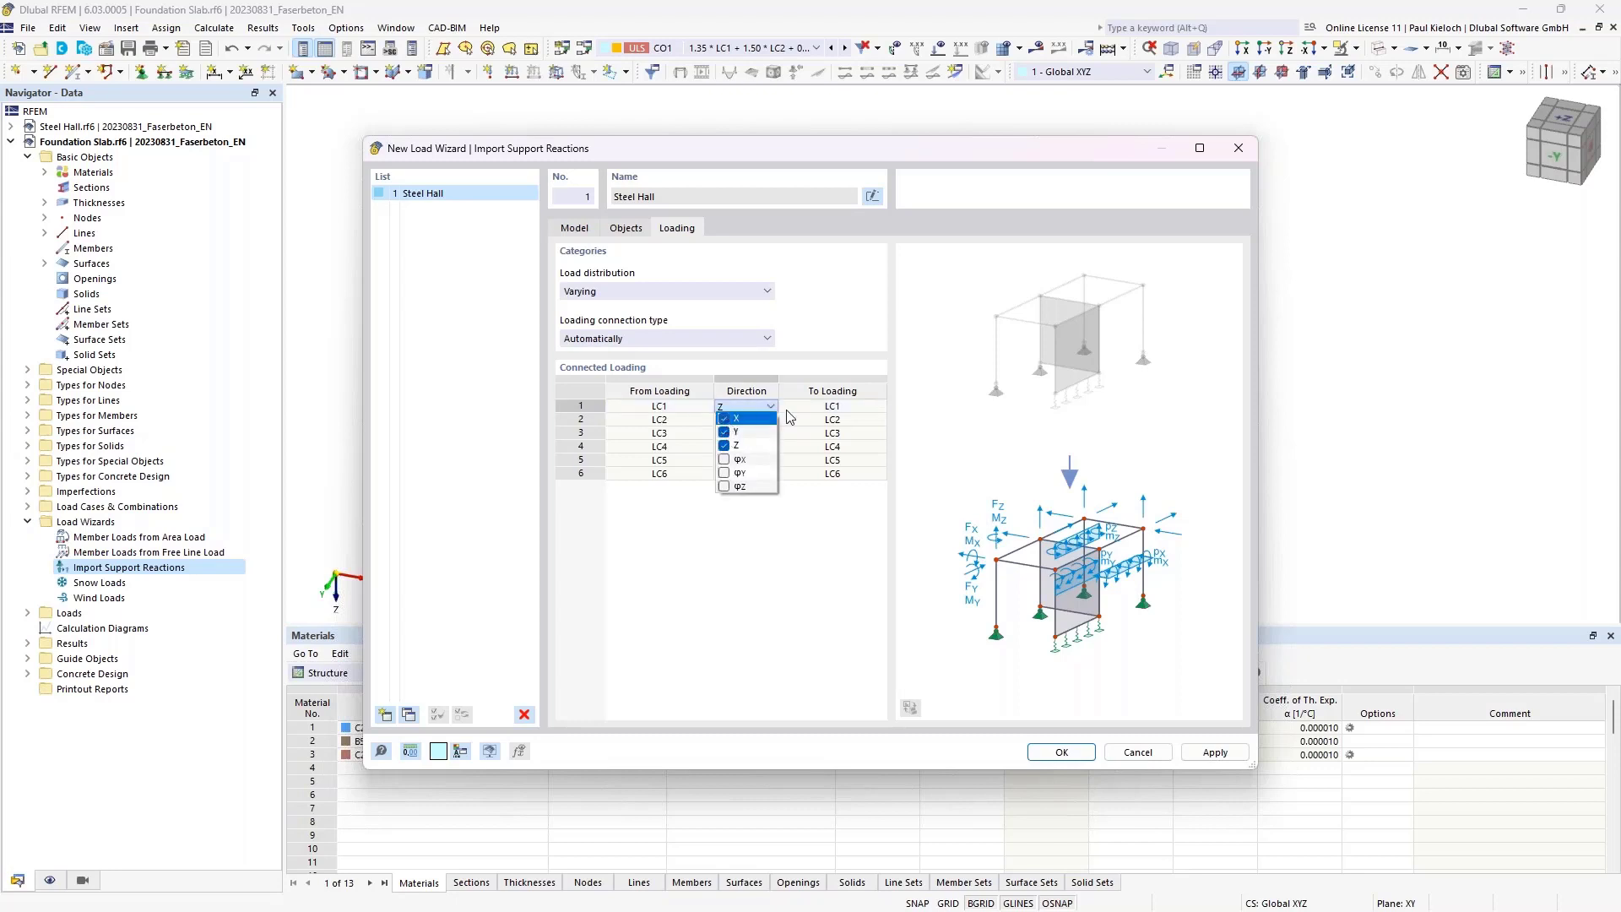
click(793, 413)
click(759, 420)
click(770, 420)
click(723, 445)
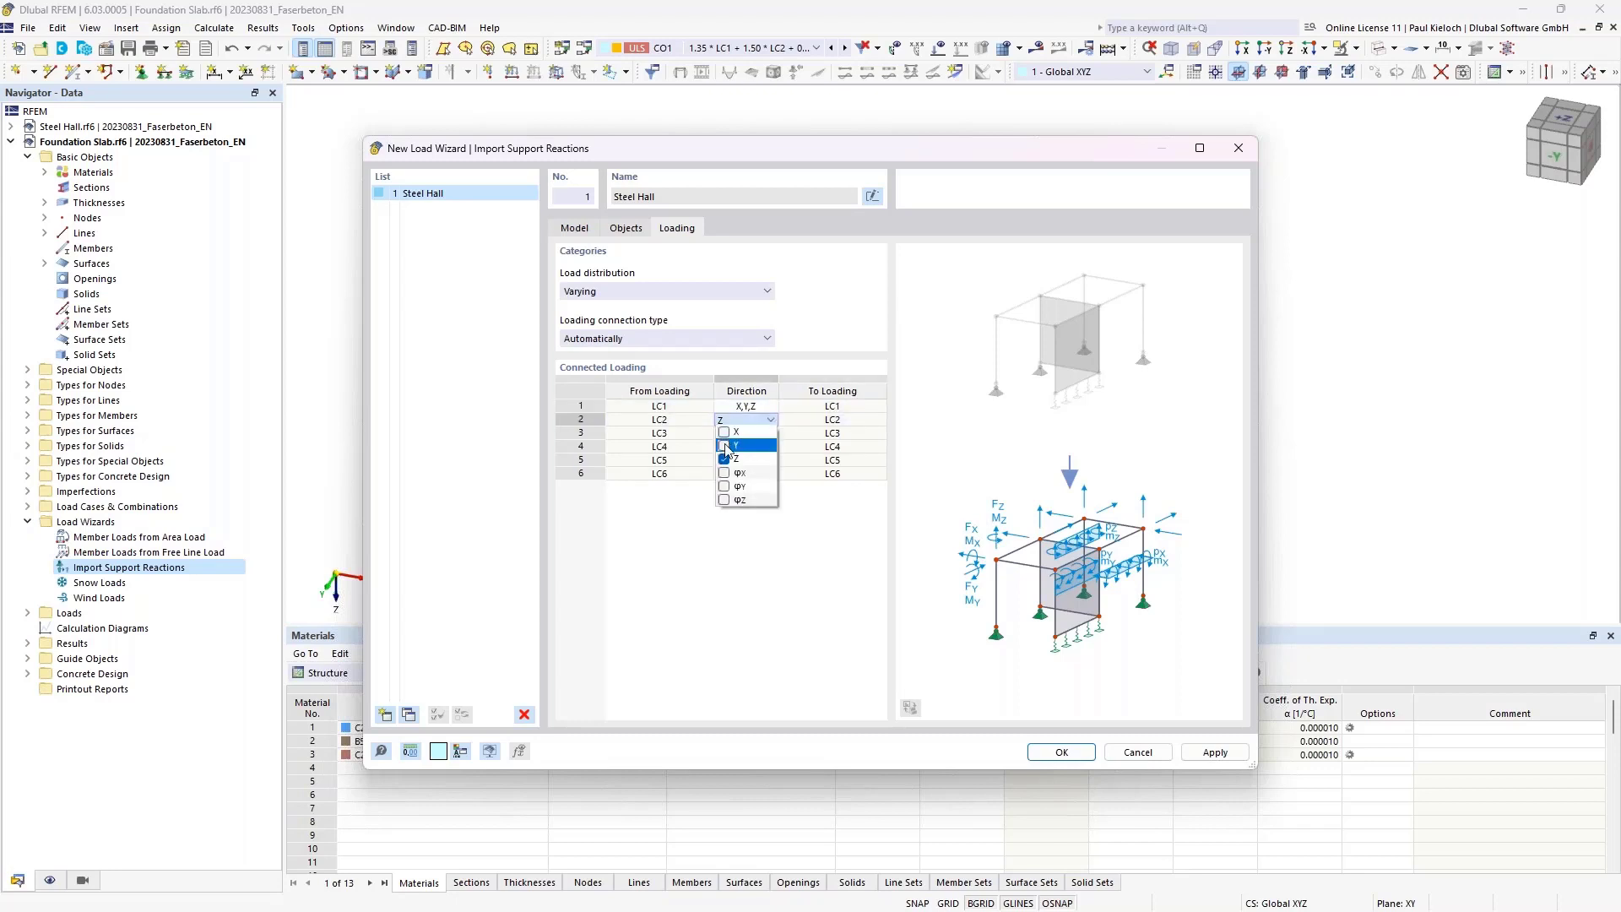
click(724, 432)
click(794, 432)
- Set the imported reaction directions for LC3 and LC4 to X, Y and Z
click(760, 432)
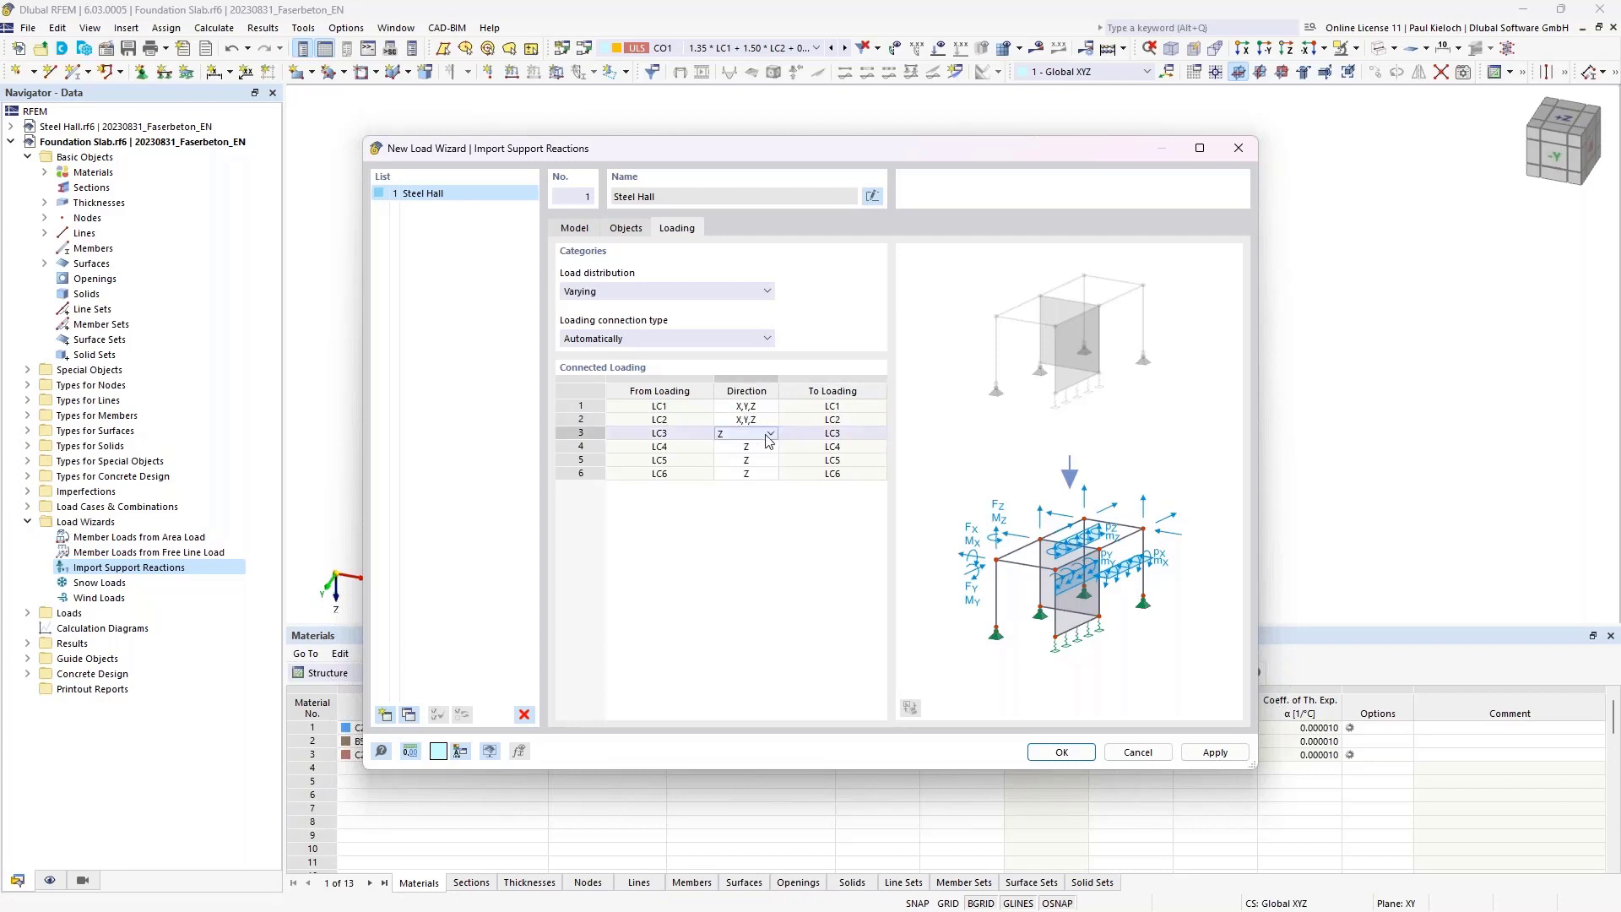
click(770, 433)
click(724, 446)
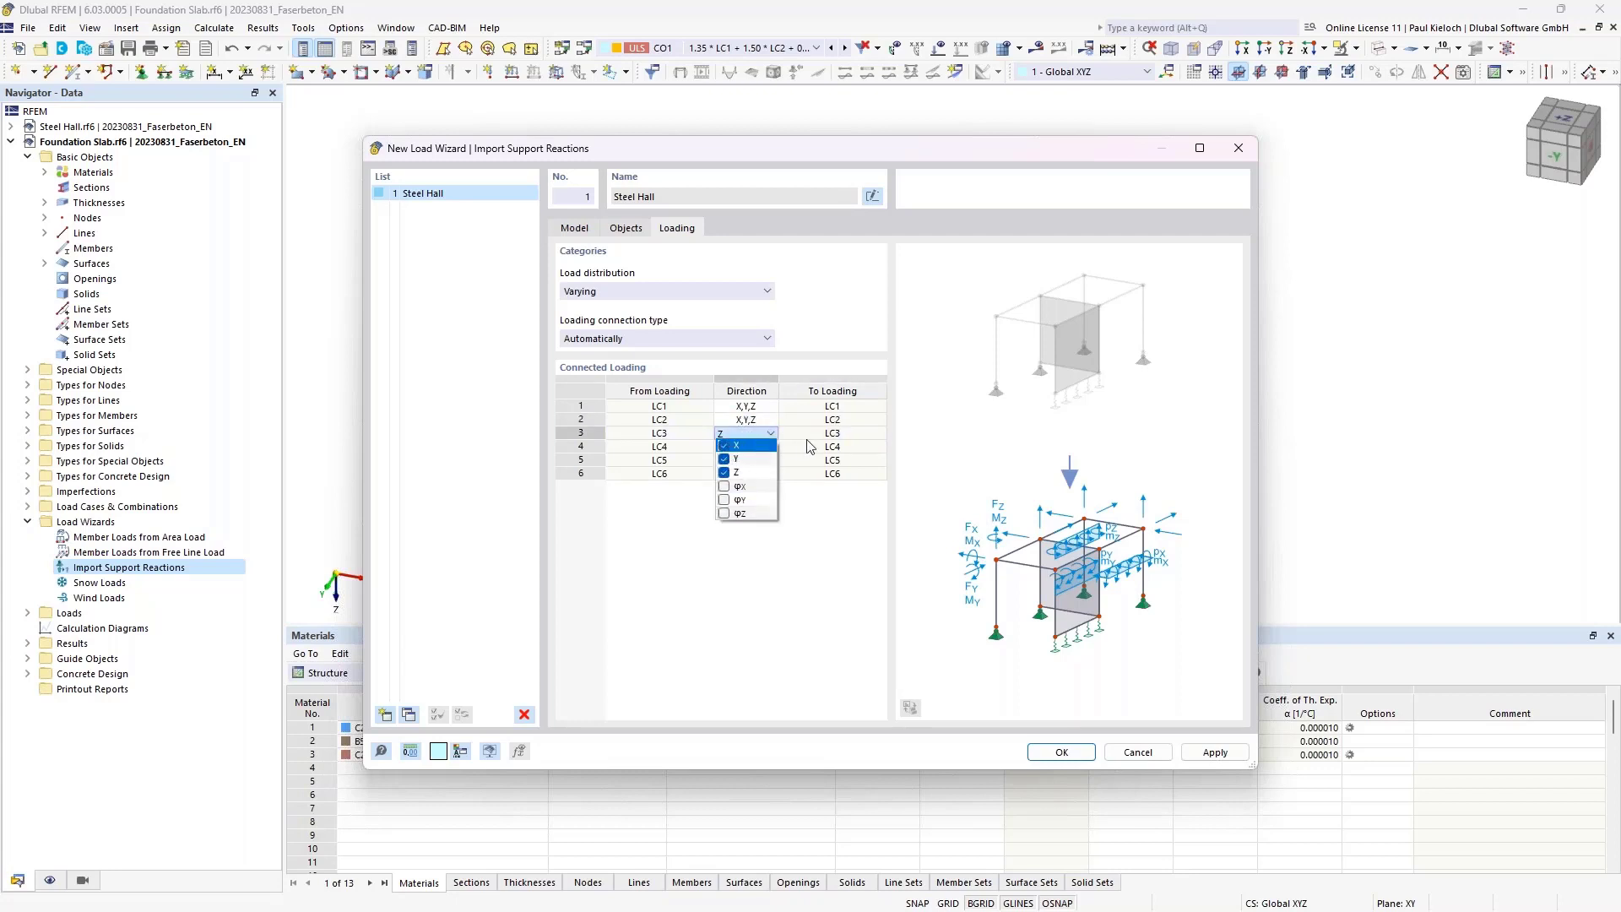
click(807, 446)
click(770, 448)
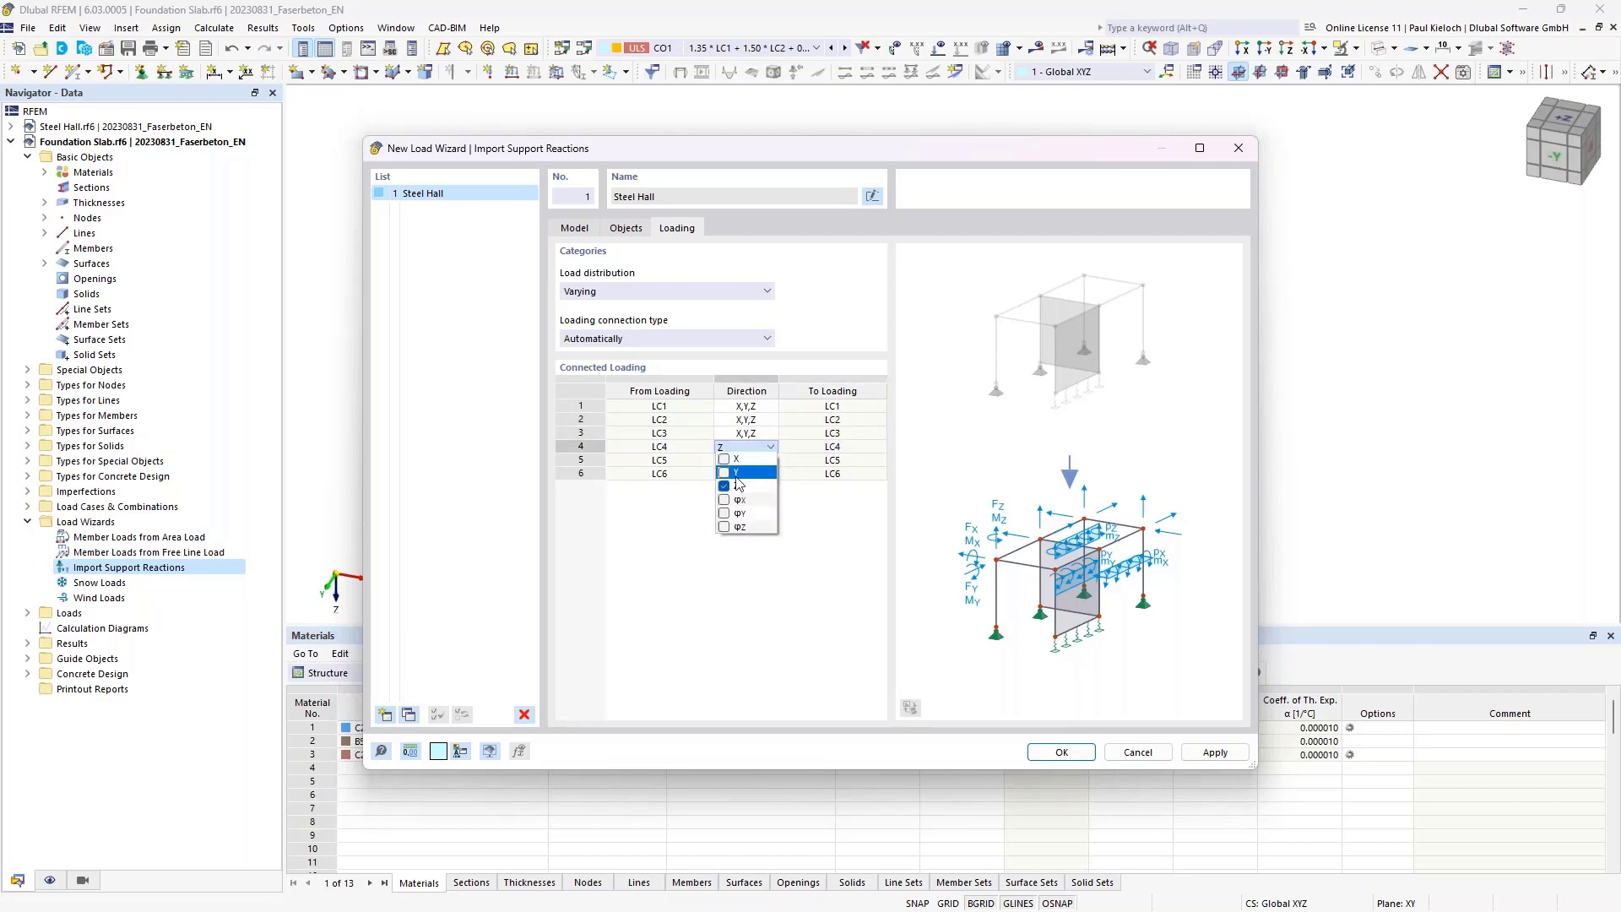
click(724, 473)
click(724, 459)
click(813, 460)
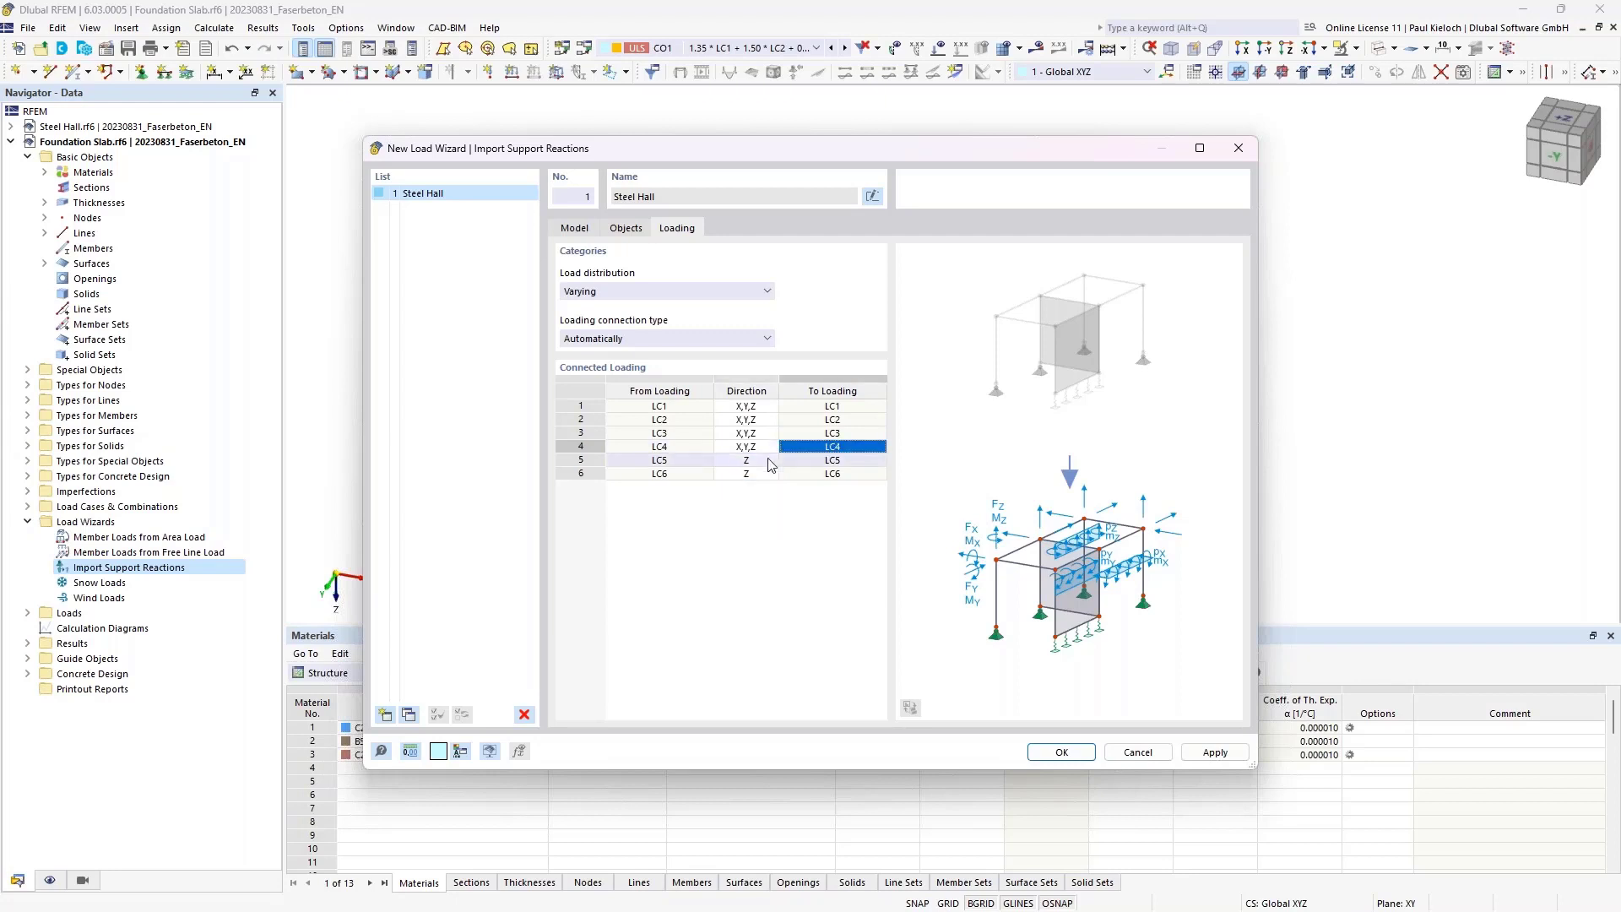
- Set the imported reaction directions for LC5 and LC6 to X, Y and Z, and accept the load wizard
click(763, 461)
click(770, 460)
click(724, 486)
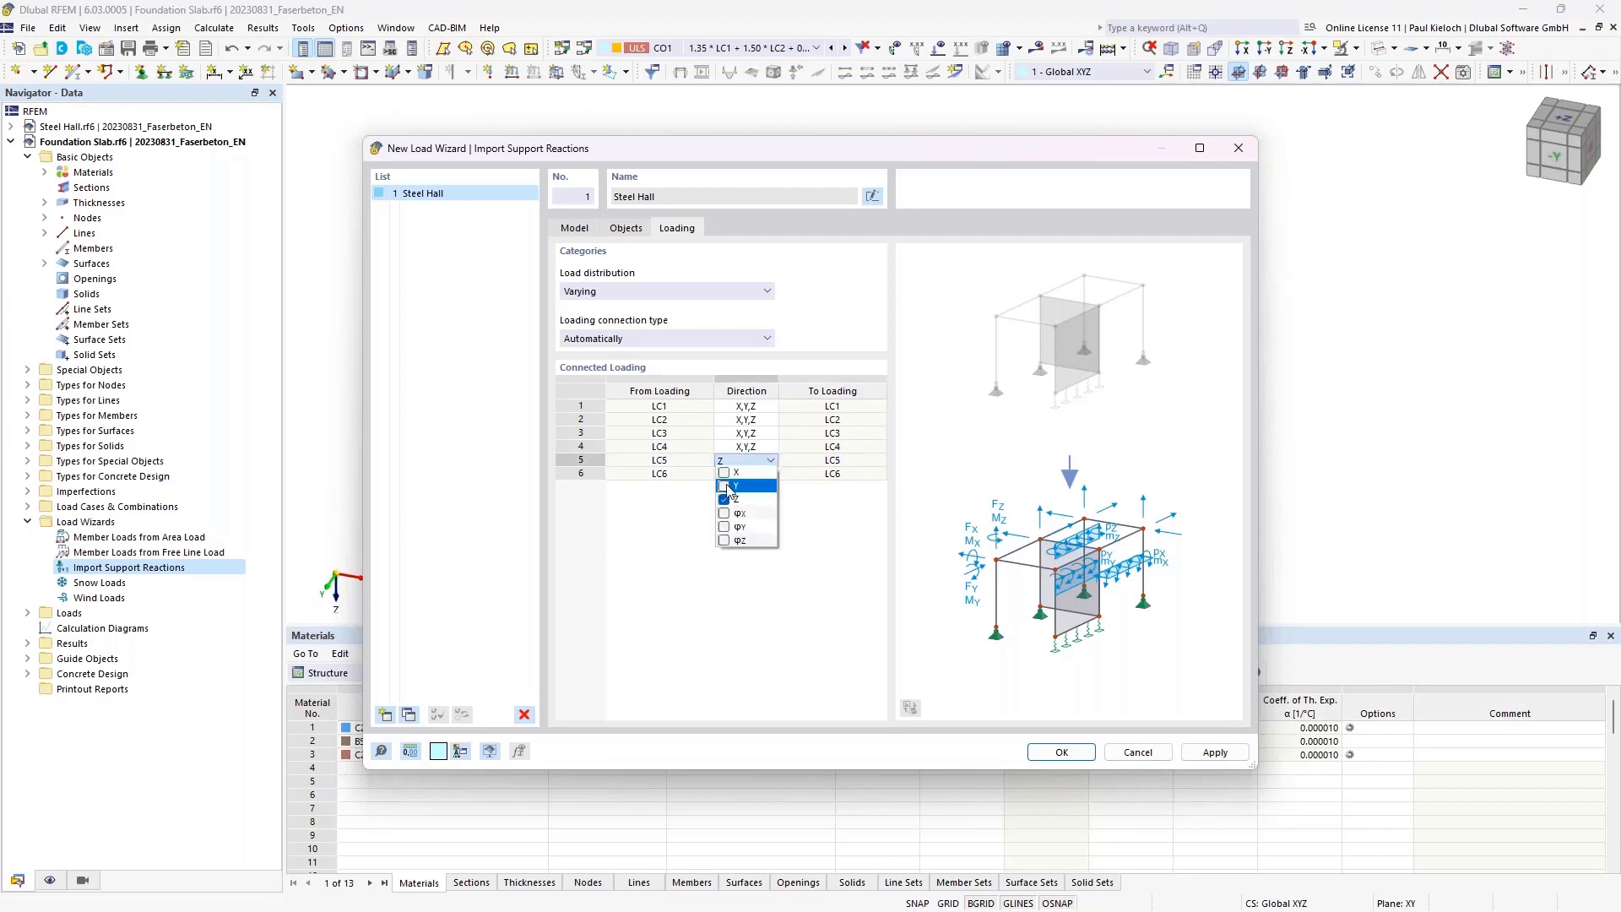
click(724, 473)
click(800, 463)
click(763, 475)
click(770, 473)
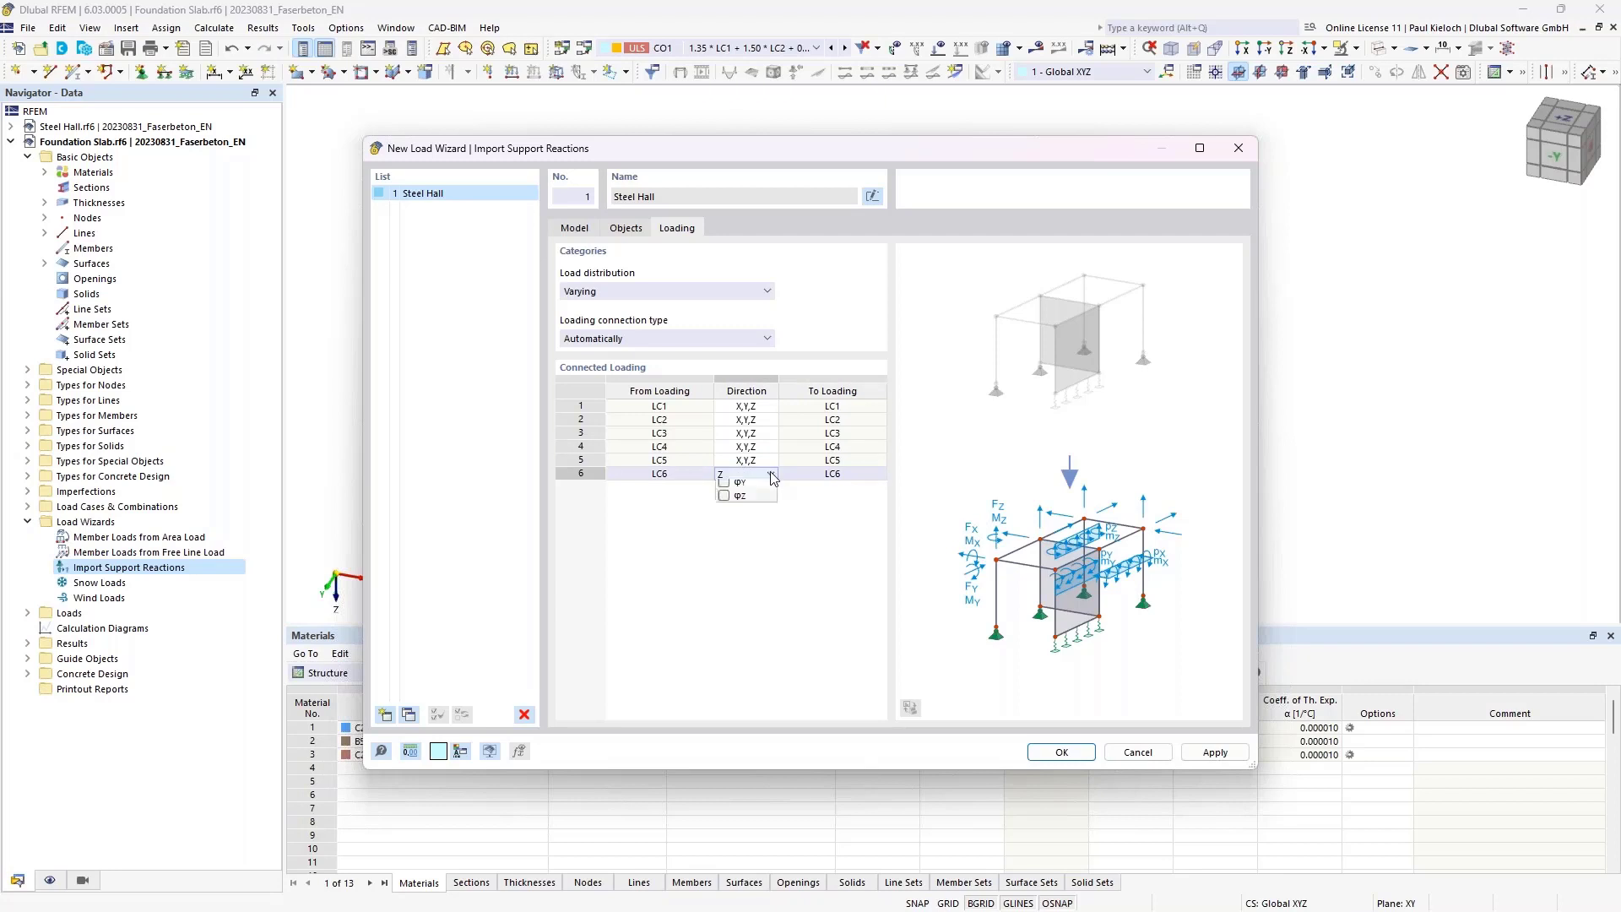
click(723, 500)
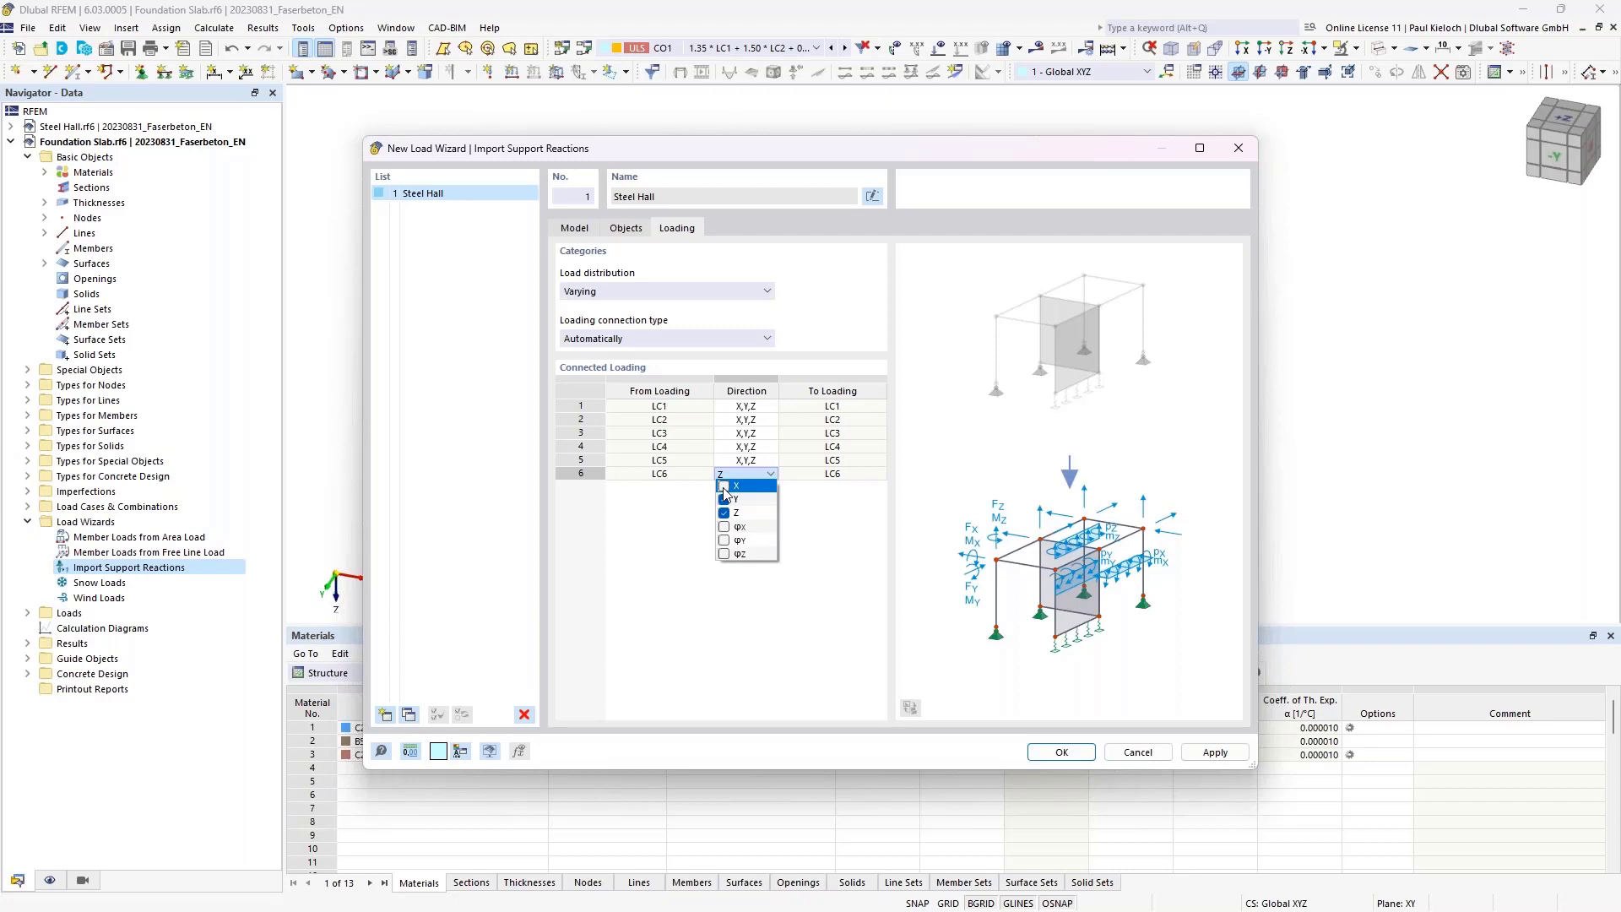
click(724, 488)
click(806, 474)
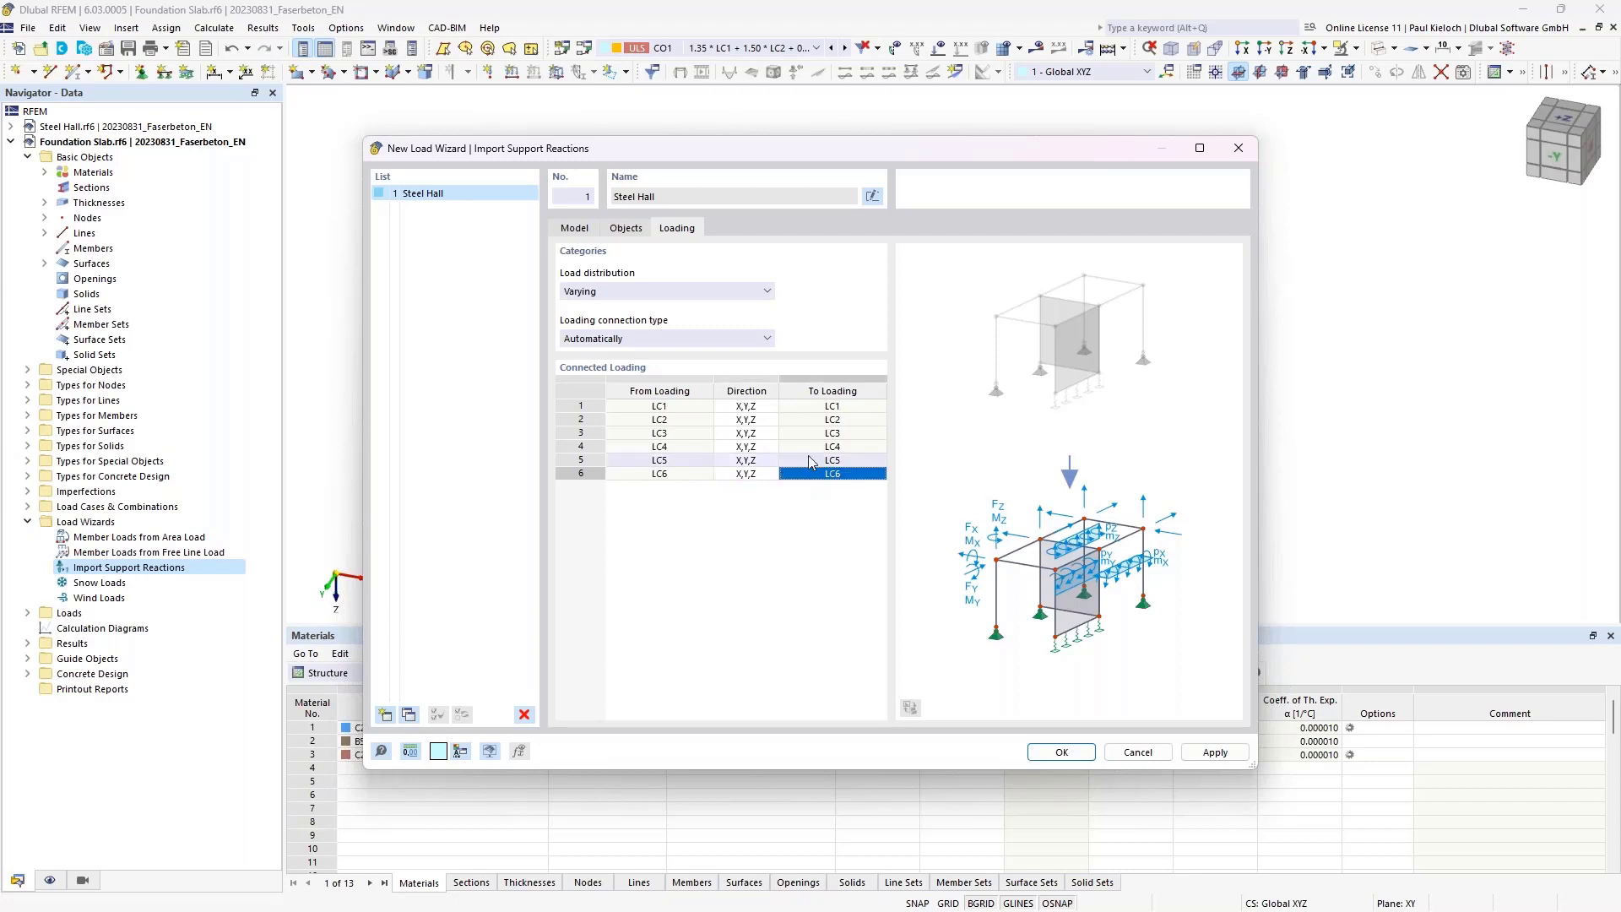
click(1061, 752)
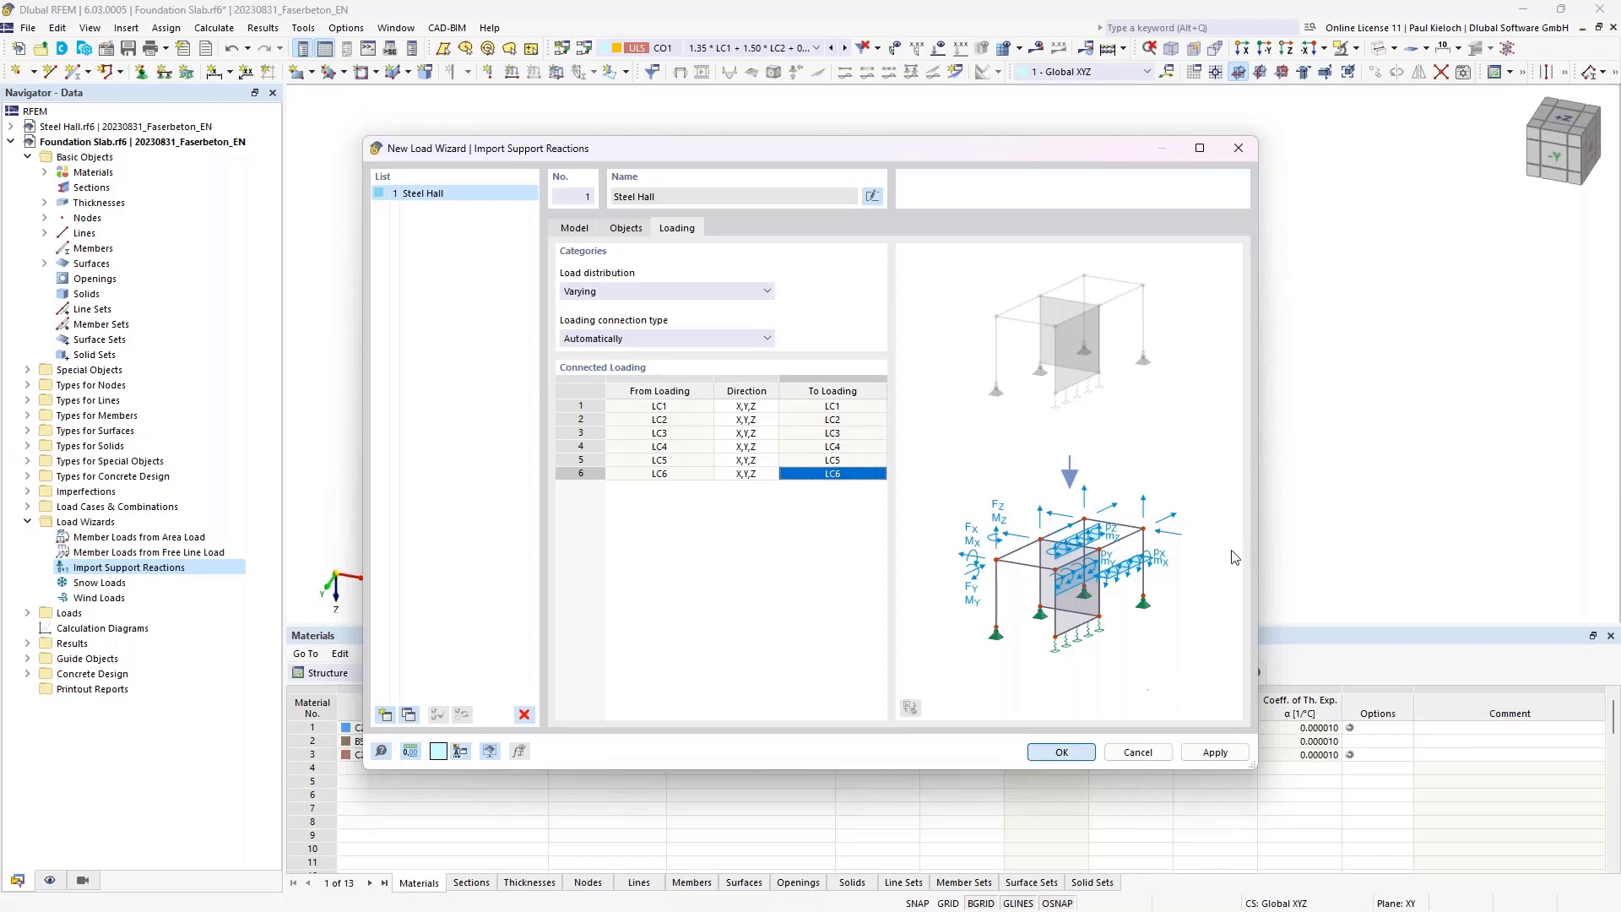
- Display load case LC1 Self-weight and inspect the imported nodal loads on the slab
click(751, 48)
click(724, 65)
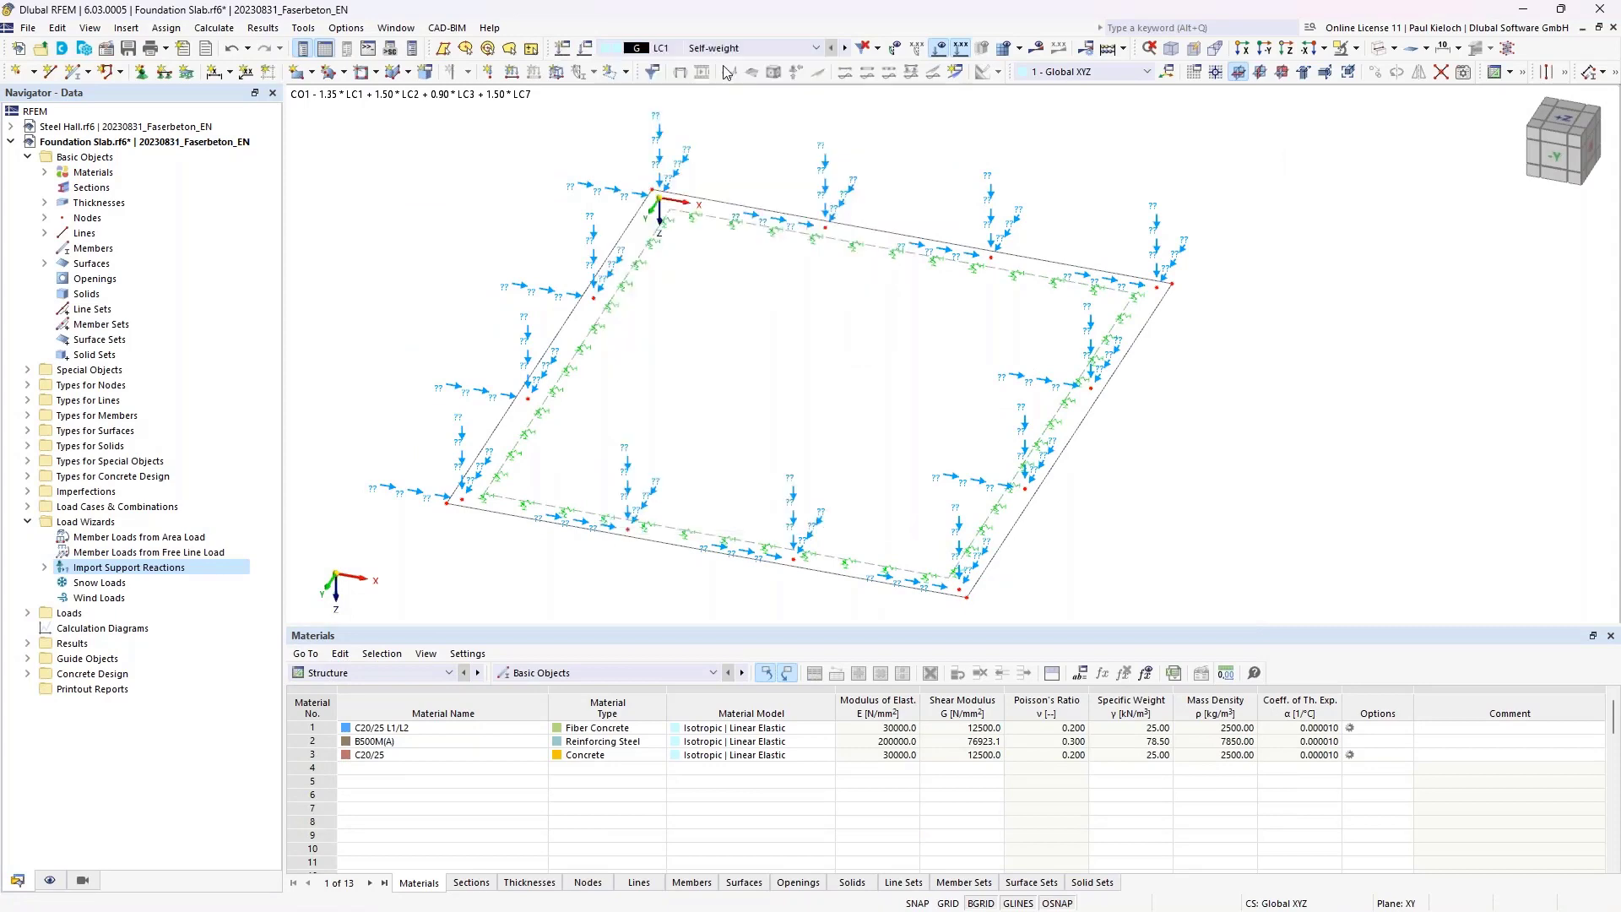
ctrl+middle_drag(1075, 200, 854, 159)
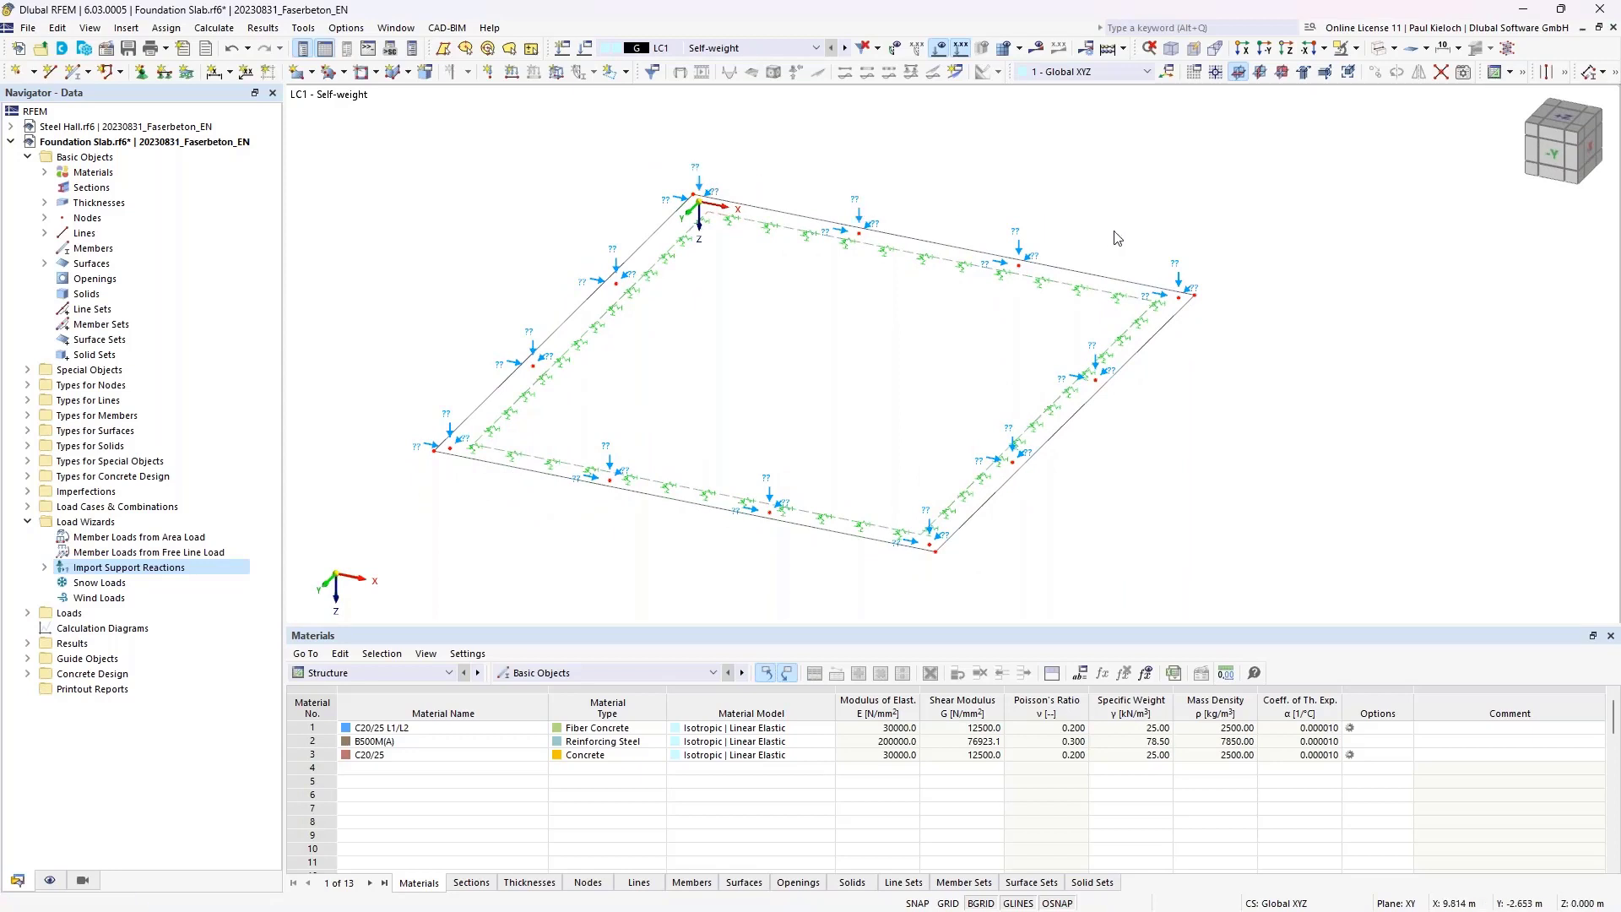
middle_drag(1113, 231, 1131, 233)
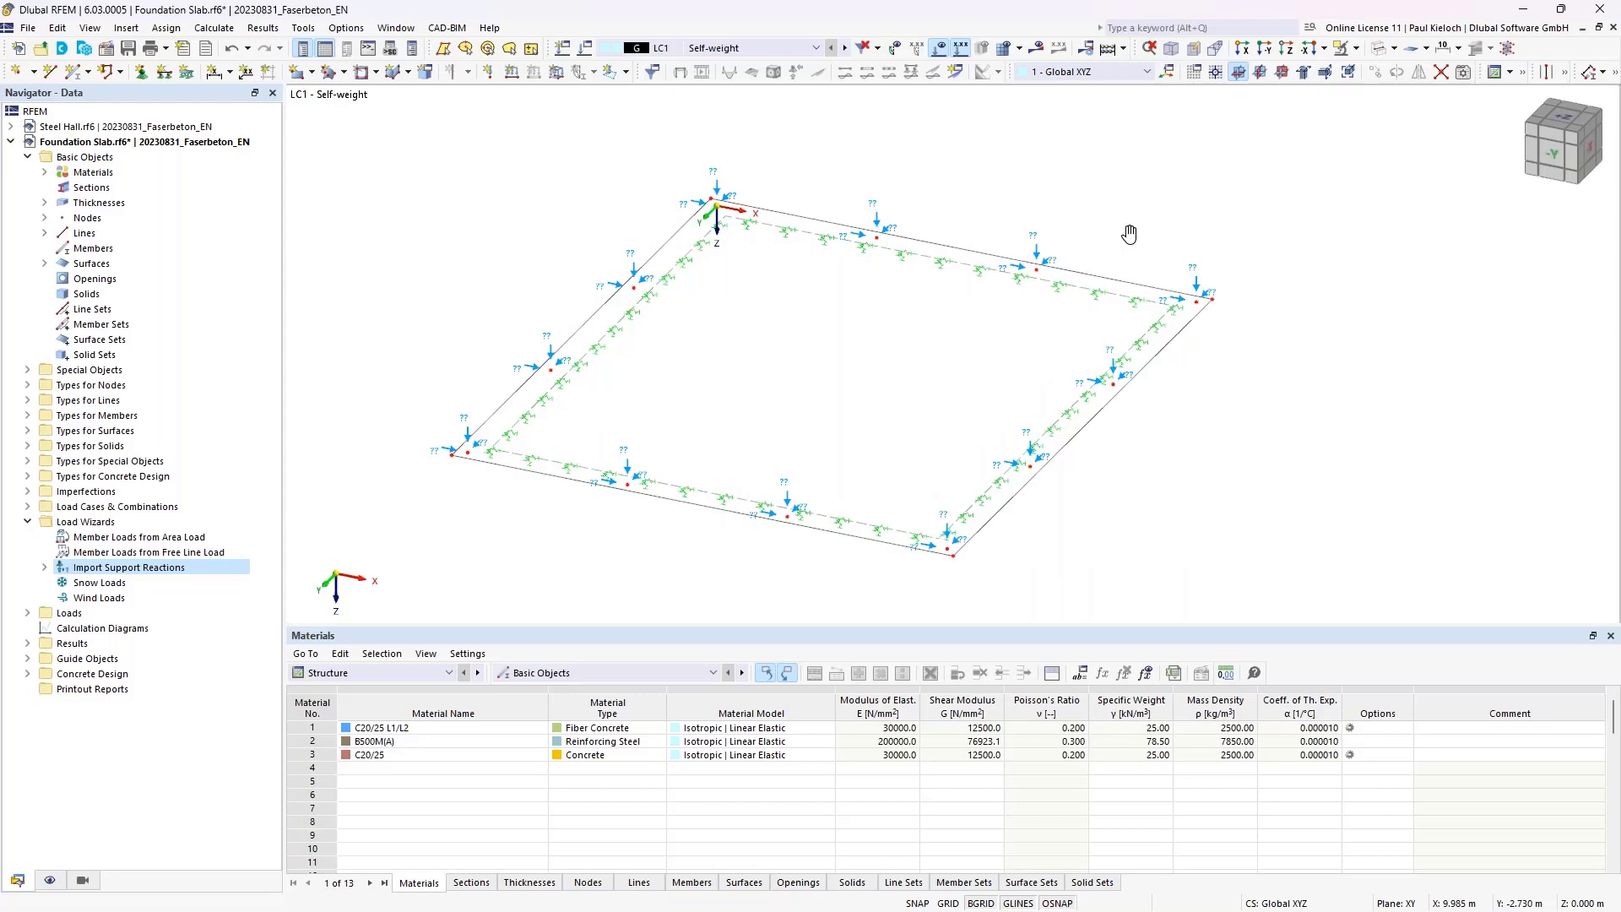
middle_drag(1130, 234, 1129, 234)
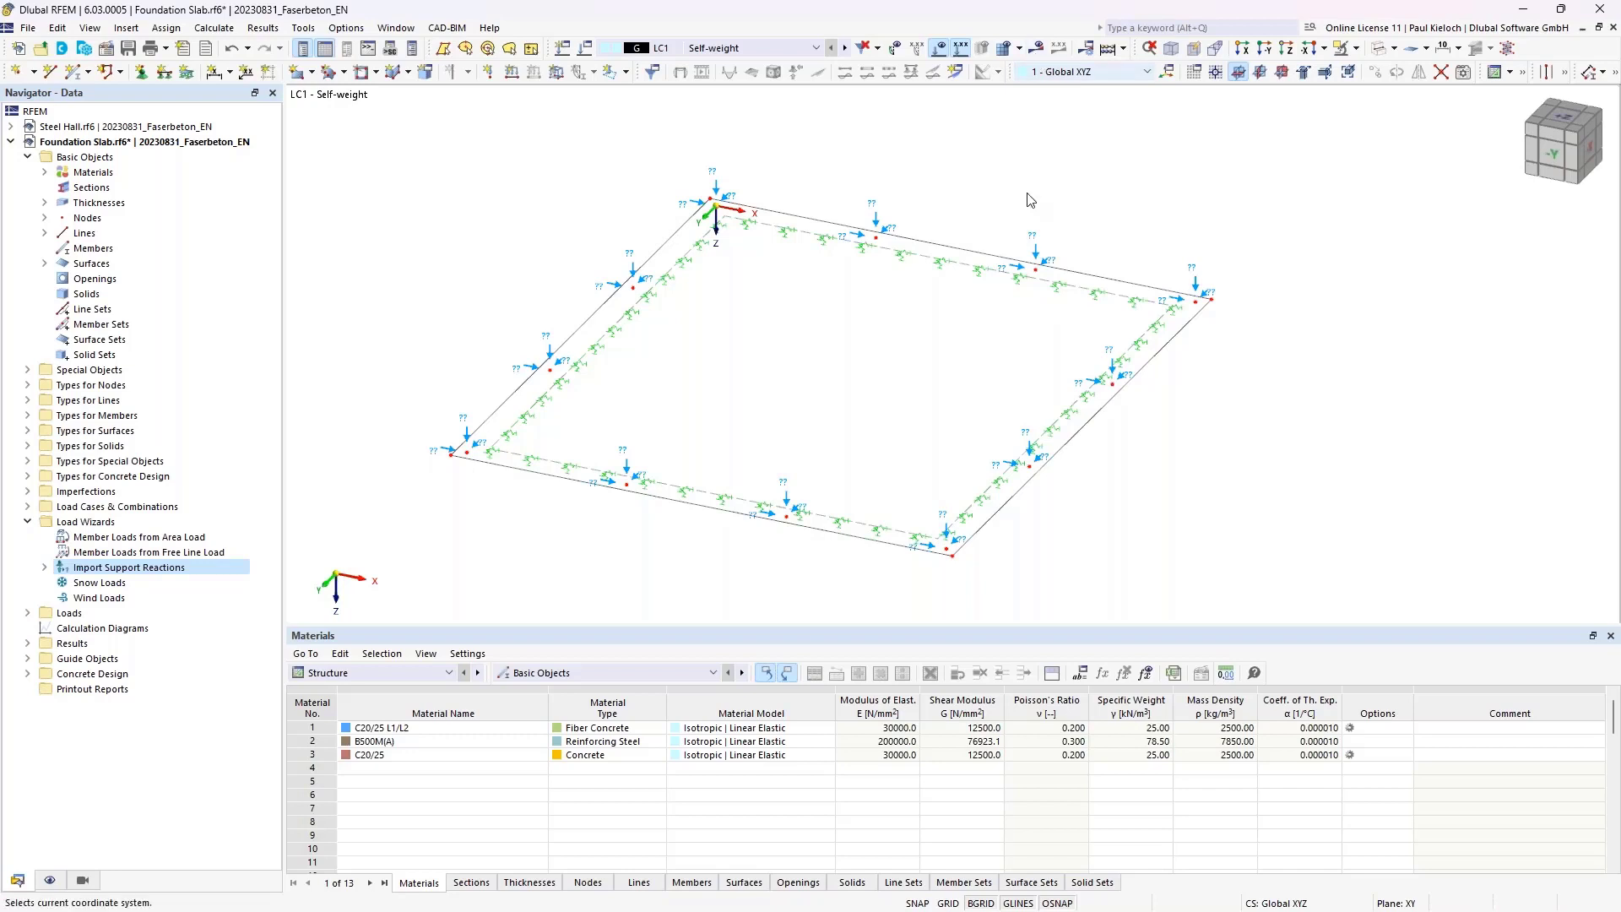
- Calculate the results for LC1 Self-weight and view the slab's global deformations
click(1036, 47)
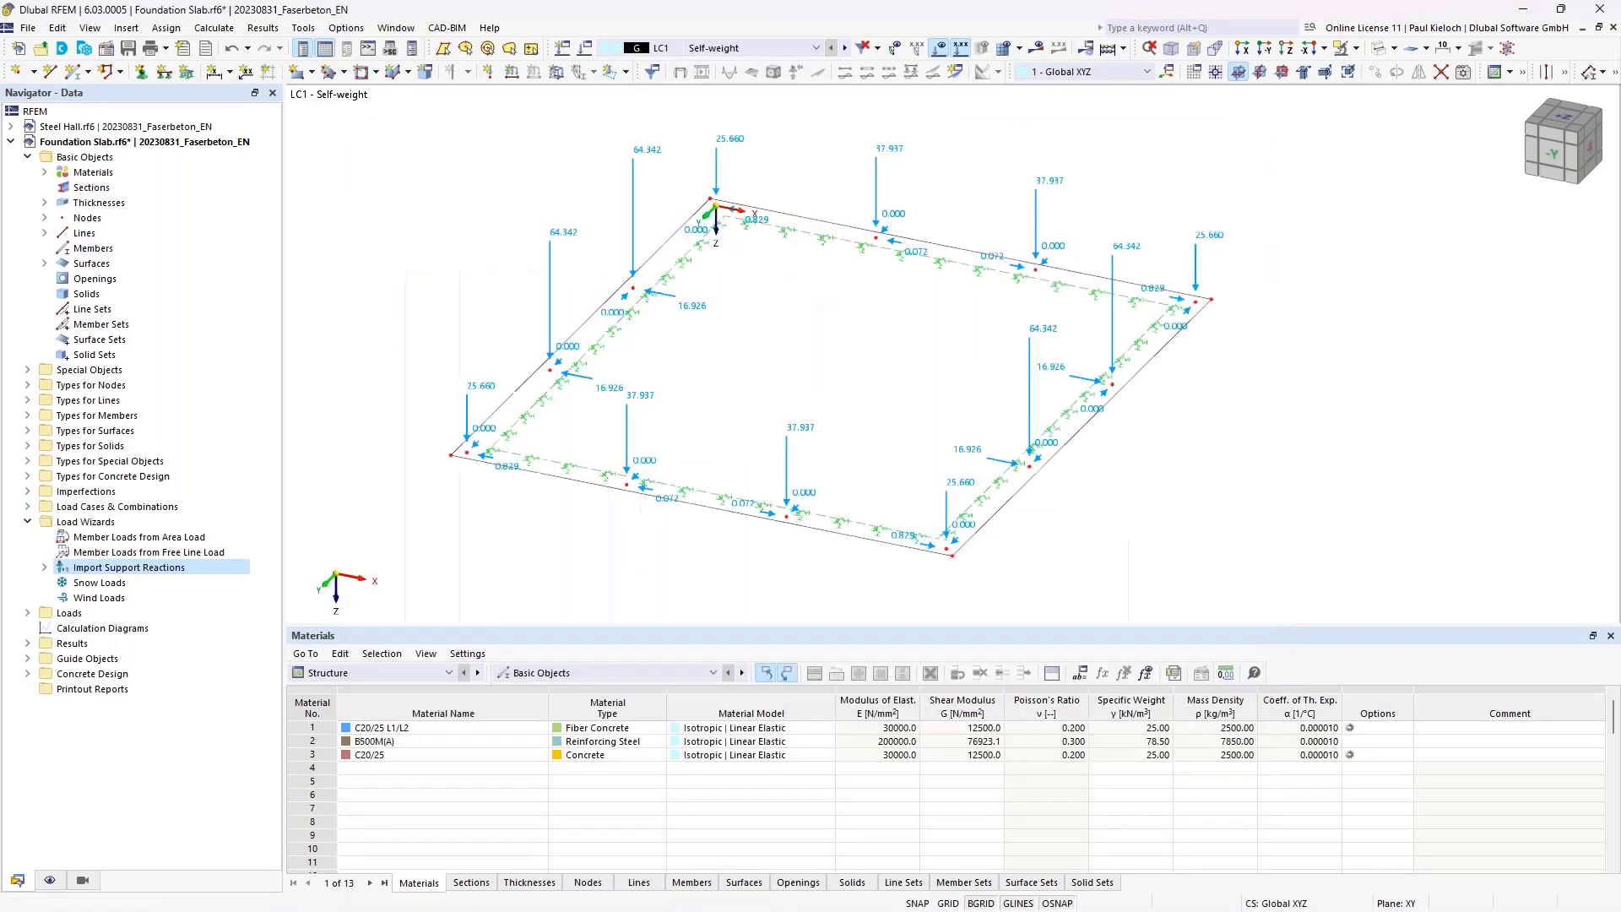
ctrl+middle_drag(1119, 401, 1176, 398)
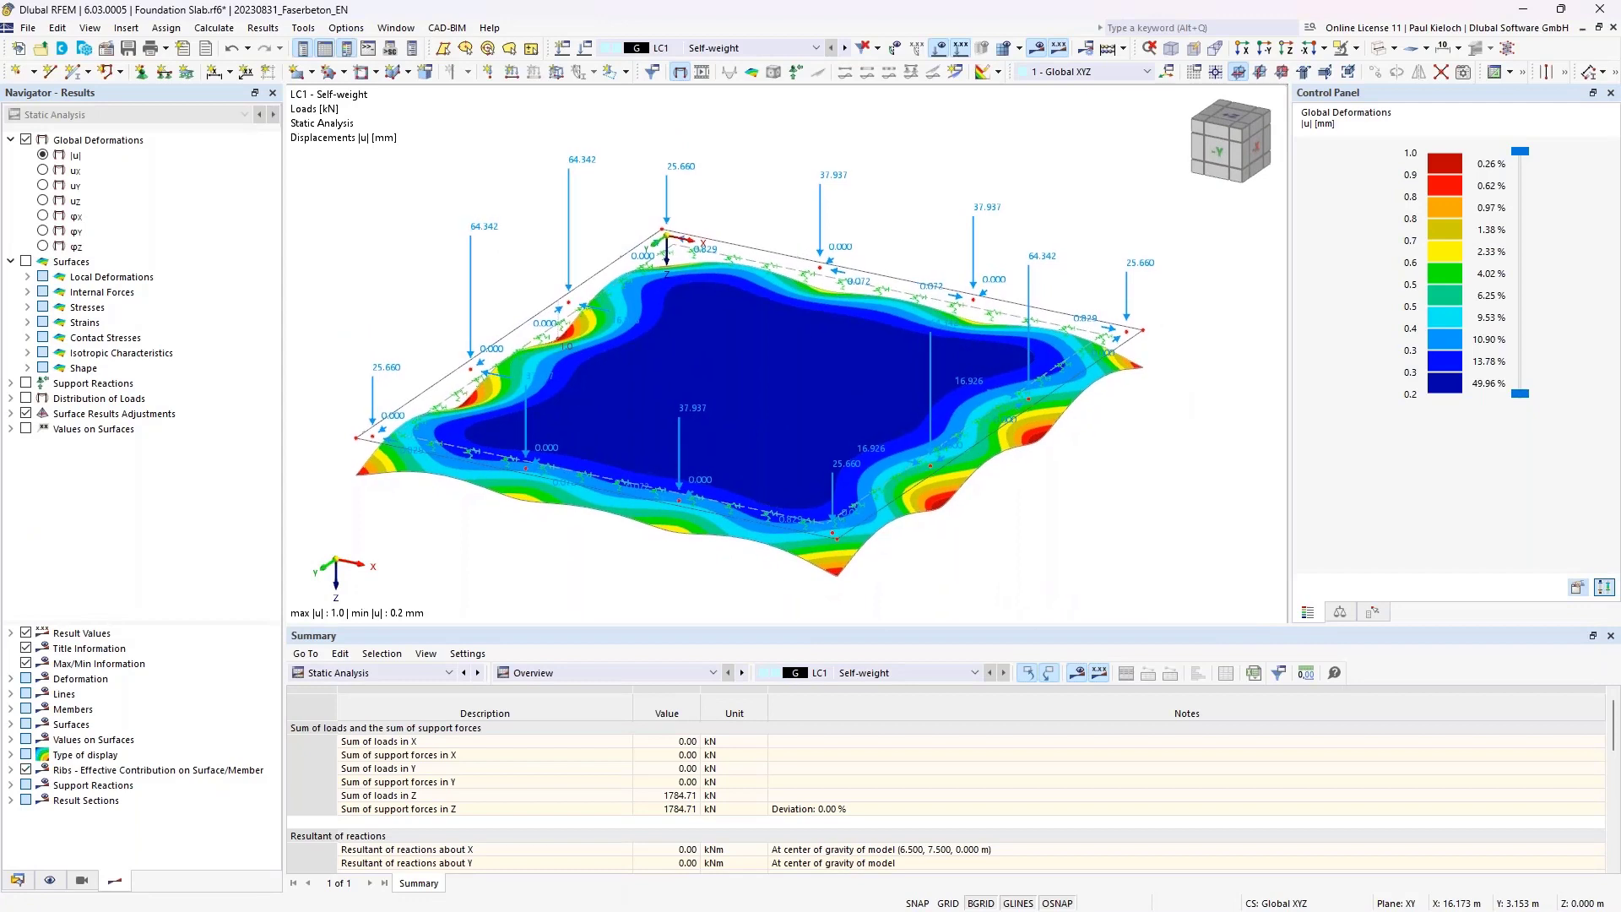
scroll(1176, 397, down, 1)
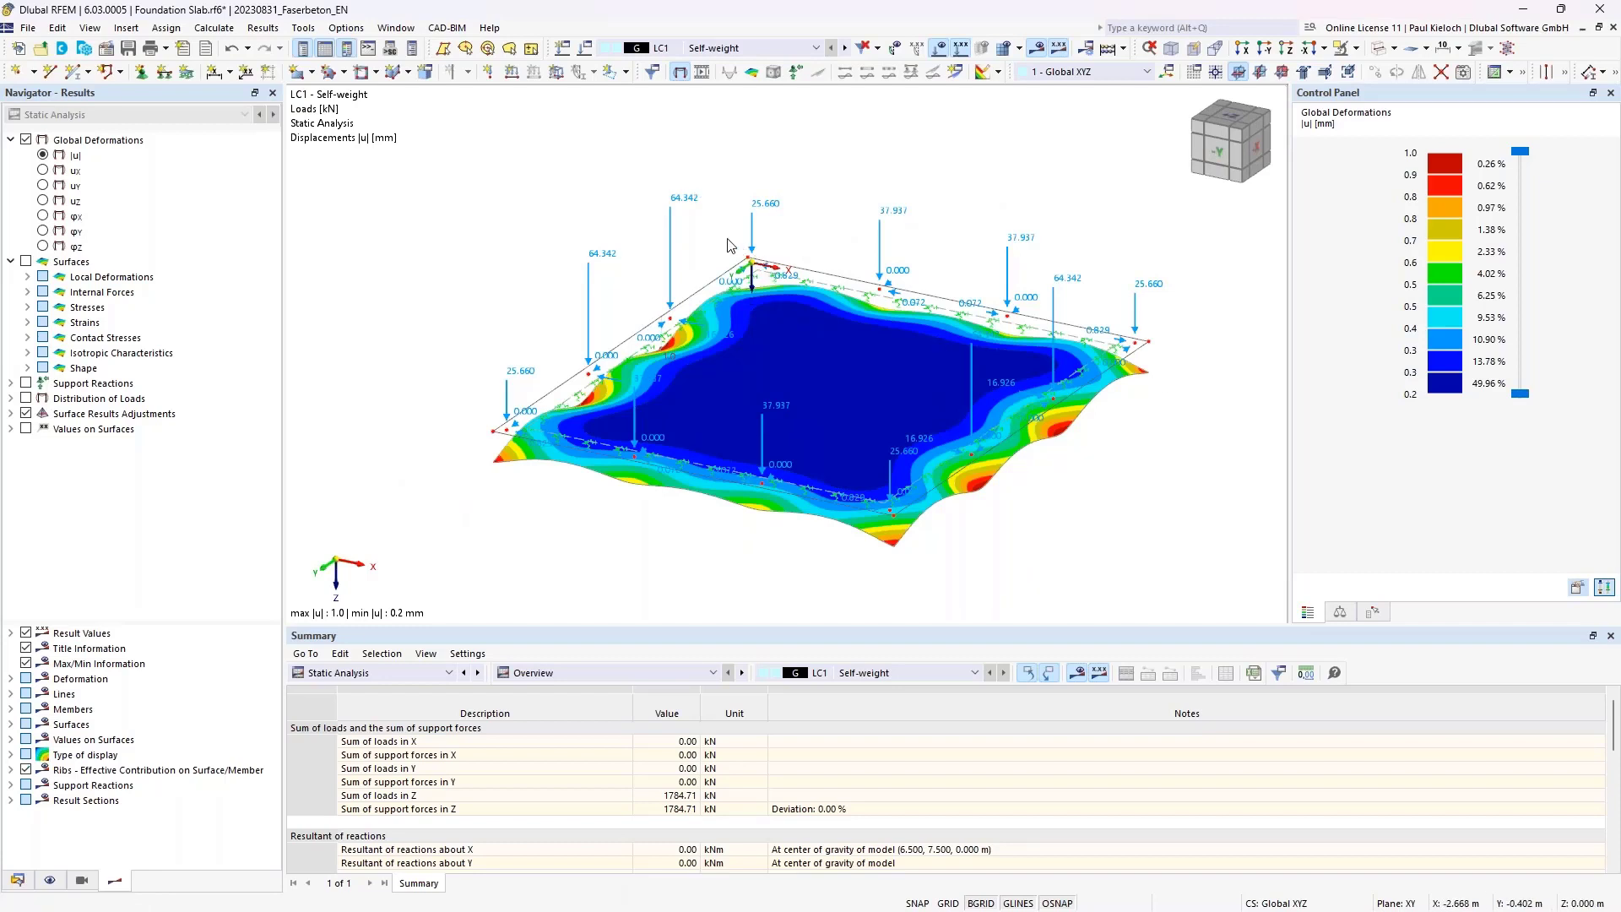
- Inspect the slab's global deformations for LC1 from several angles and look through the available load cases and combinations
middle_drag(986, 194, 921, 190)
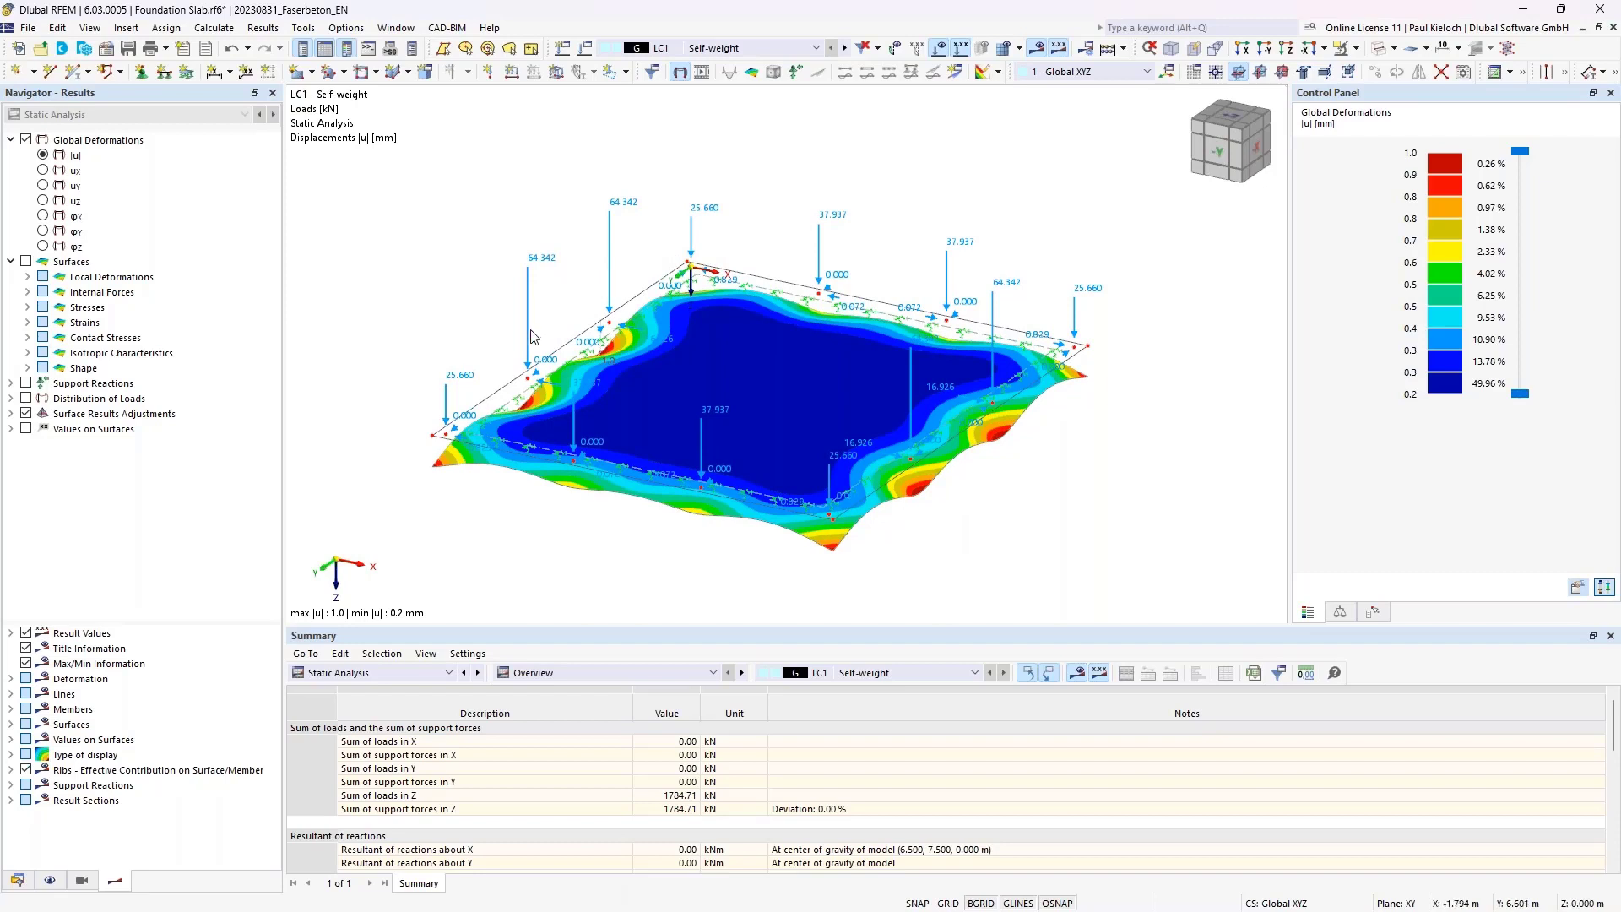
mouse_move(530, 336)
ctrl+middle_drag(448, 265, 468, 308)
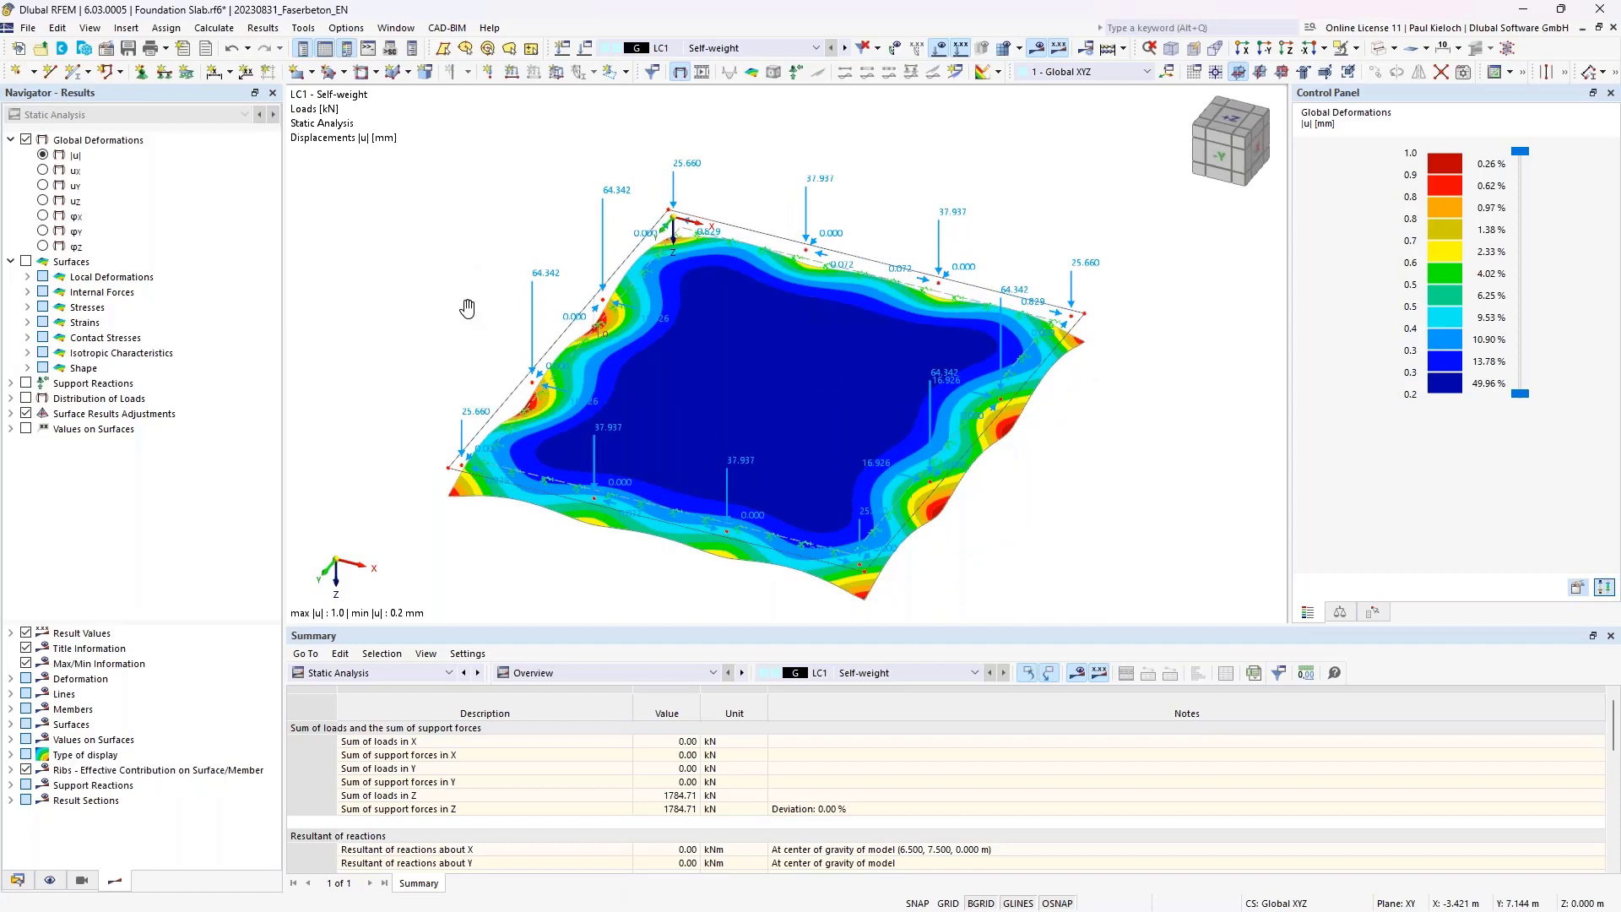
mouse_move(468, 306)
middle_down()
mouse_move(467, 279)
mouse_move(471, 298)
middle_up()
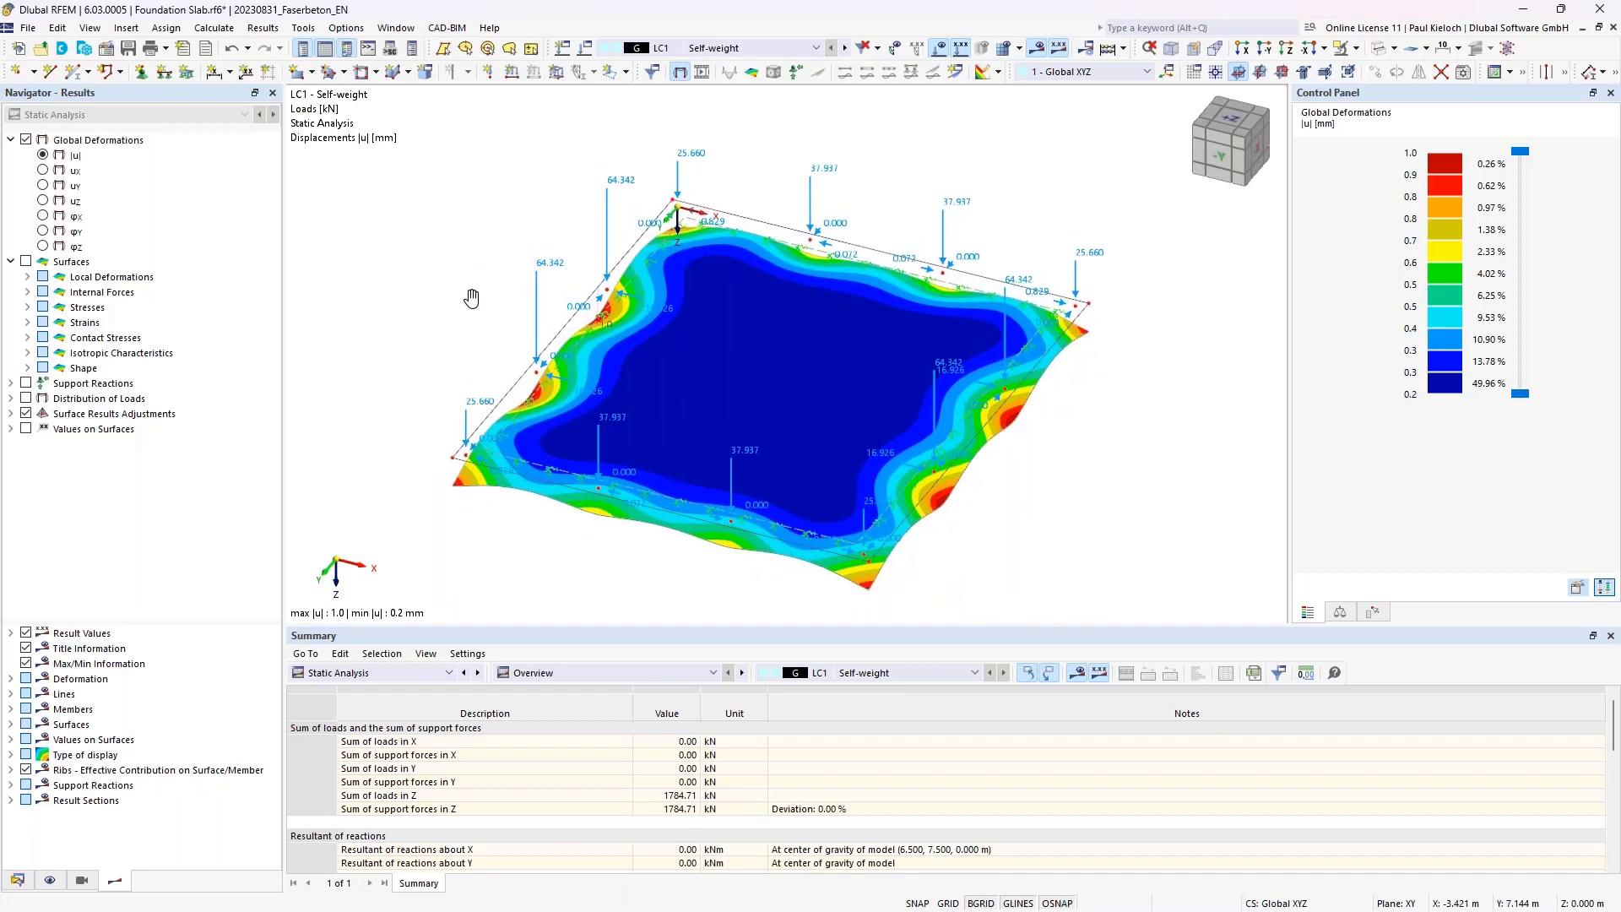
click(766, 50)
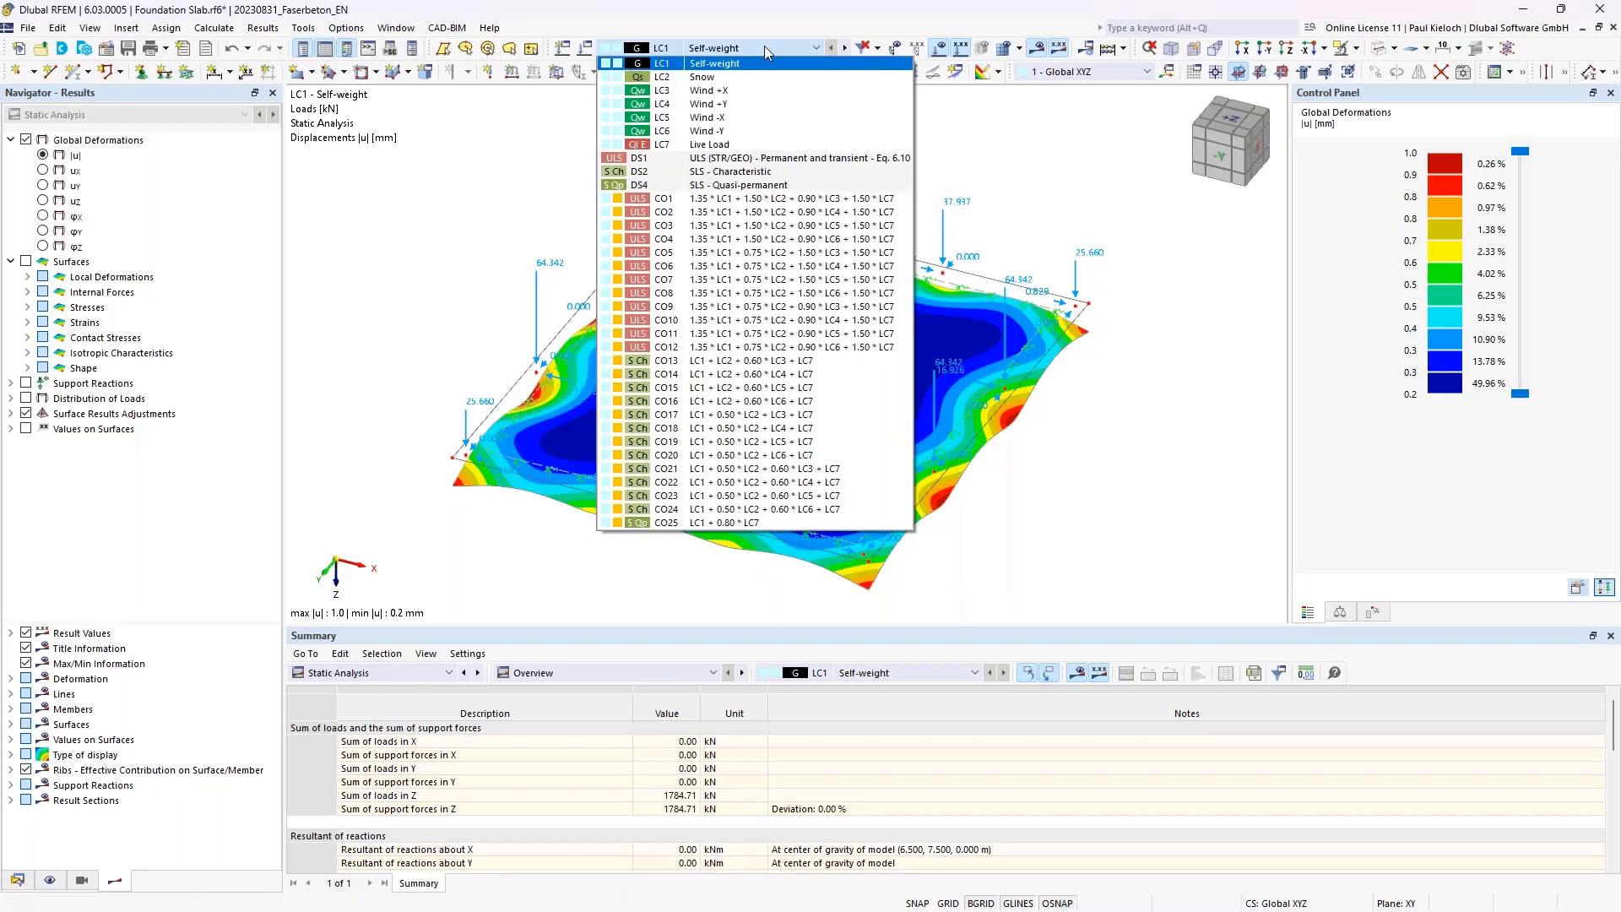
click(764, 47)
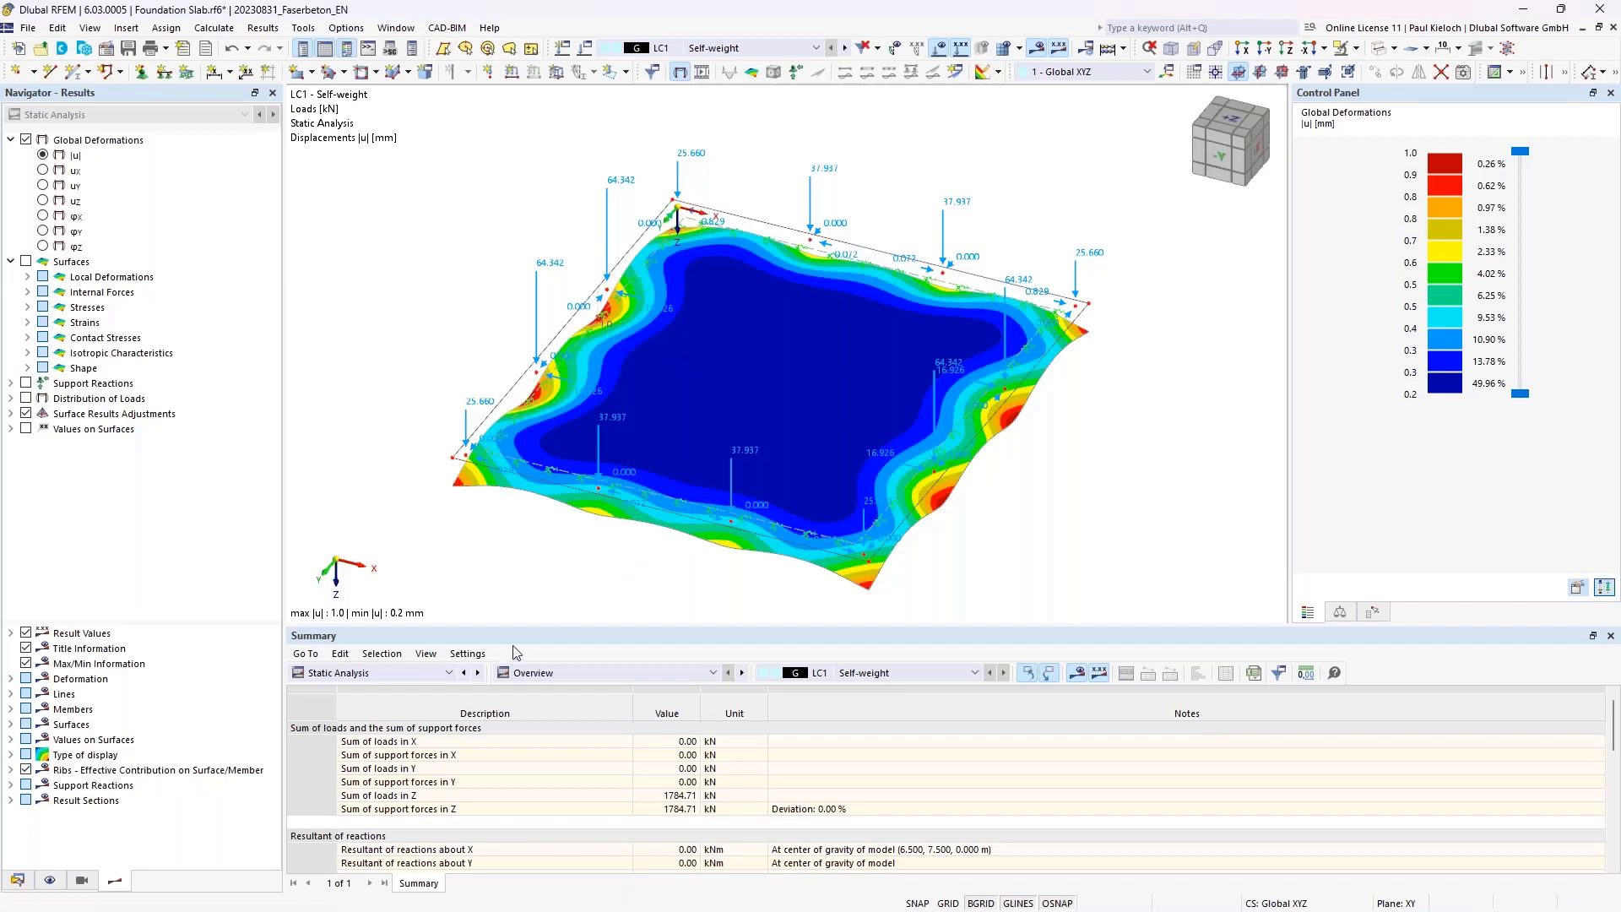
- Review the Concrete Design input for design situations and objects to design, and calculate the concrete design results
click(446, 672)
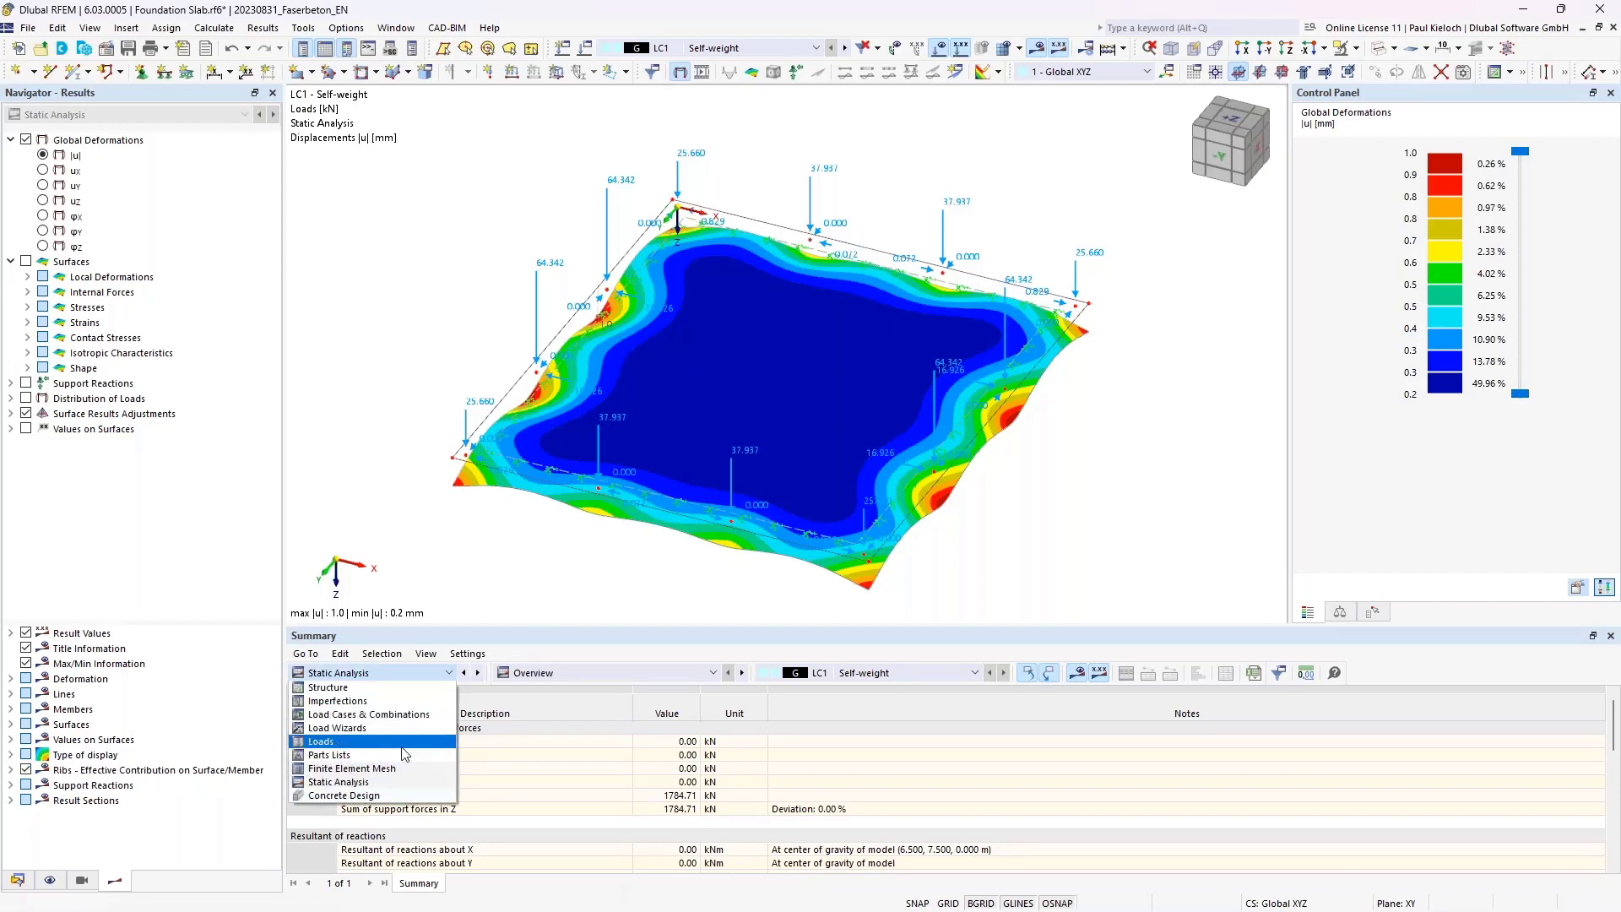
click(372, 796)
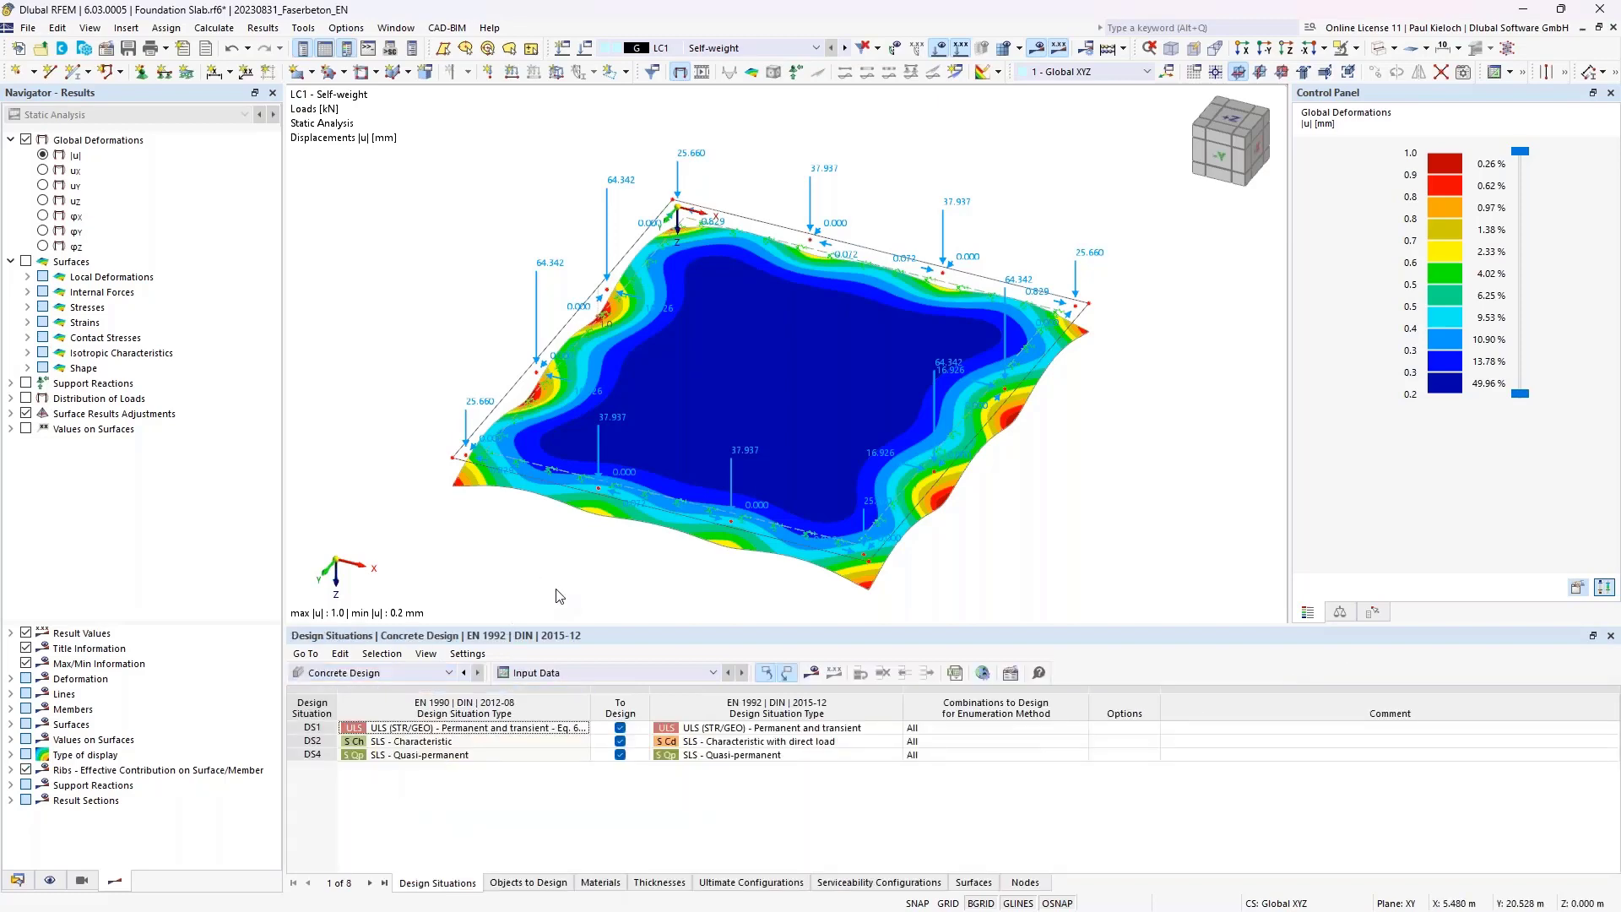
click(537, 884)
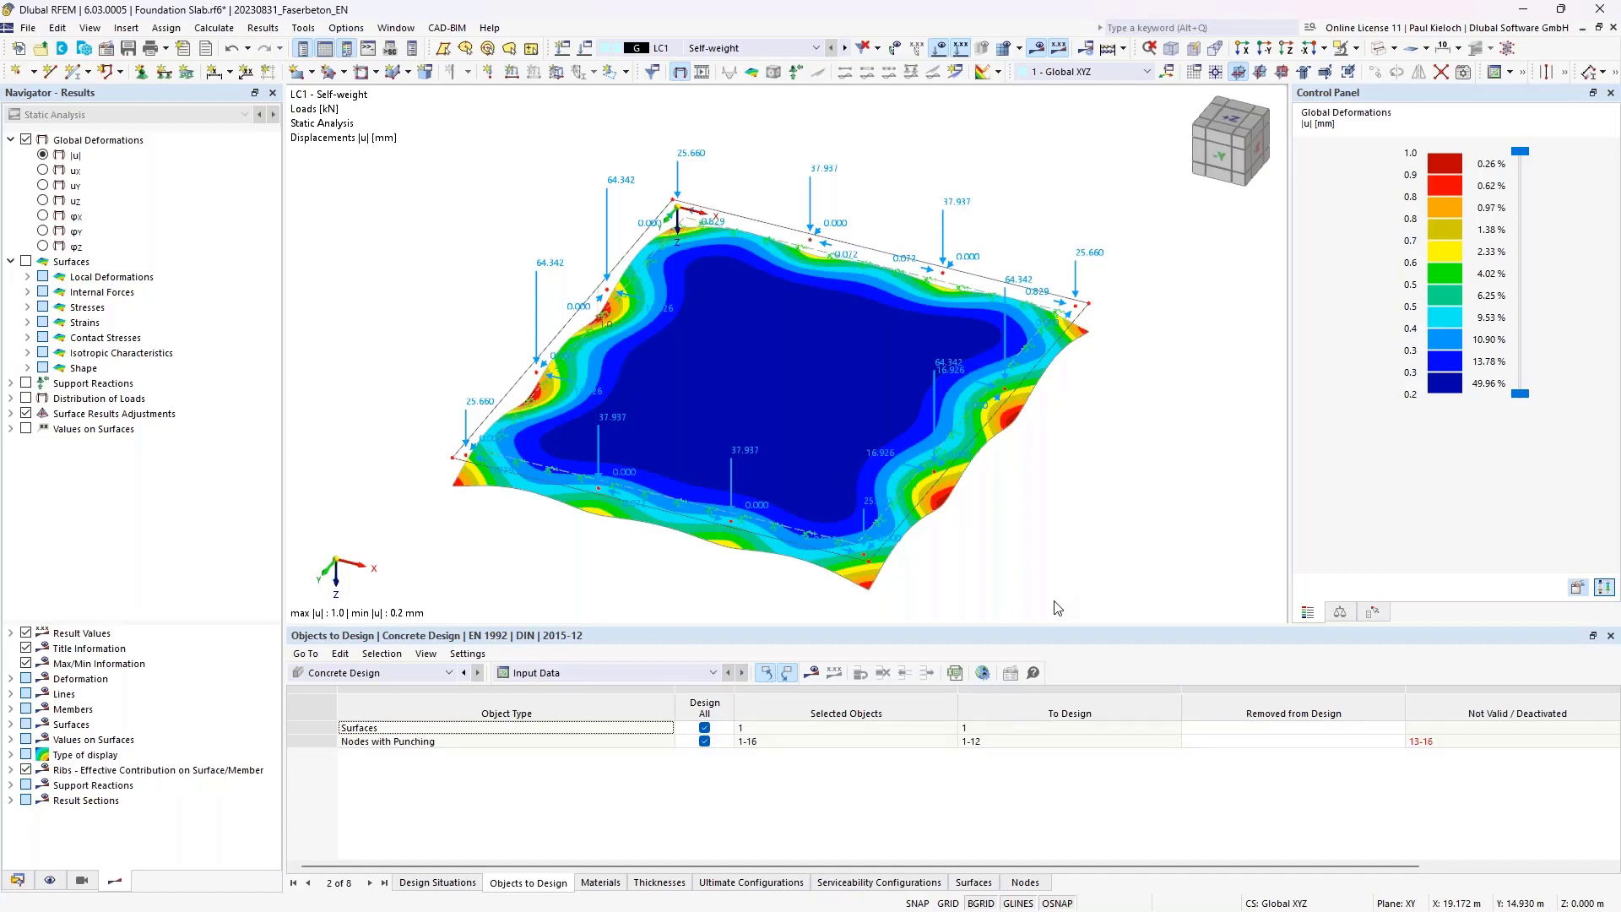
ctrl+middle_drag(1090, 533, 1107, 520)
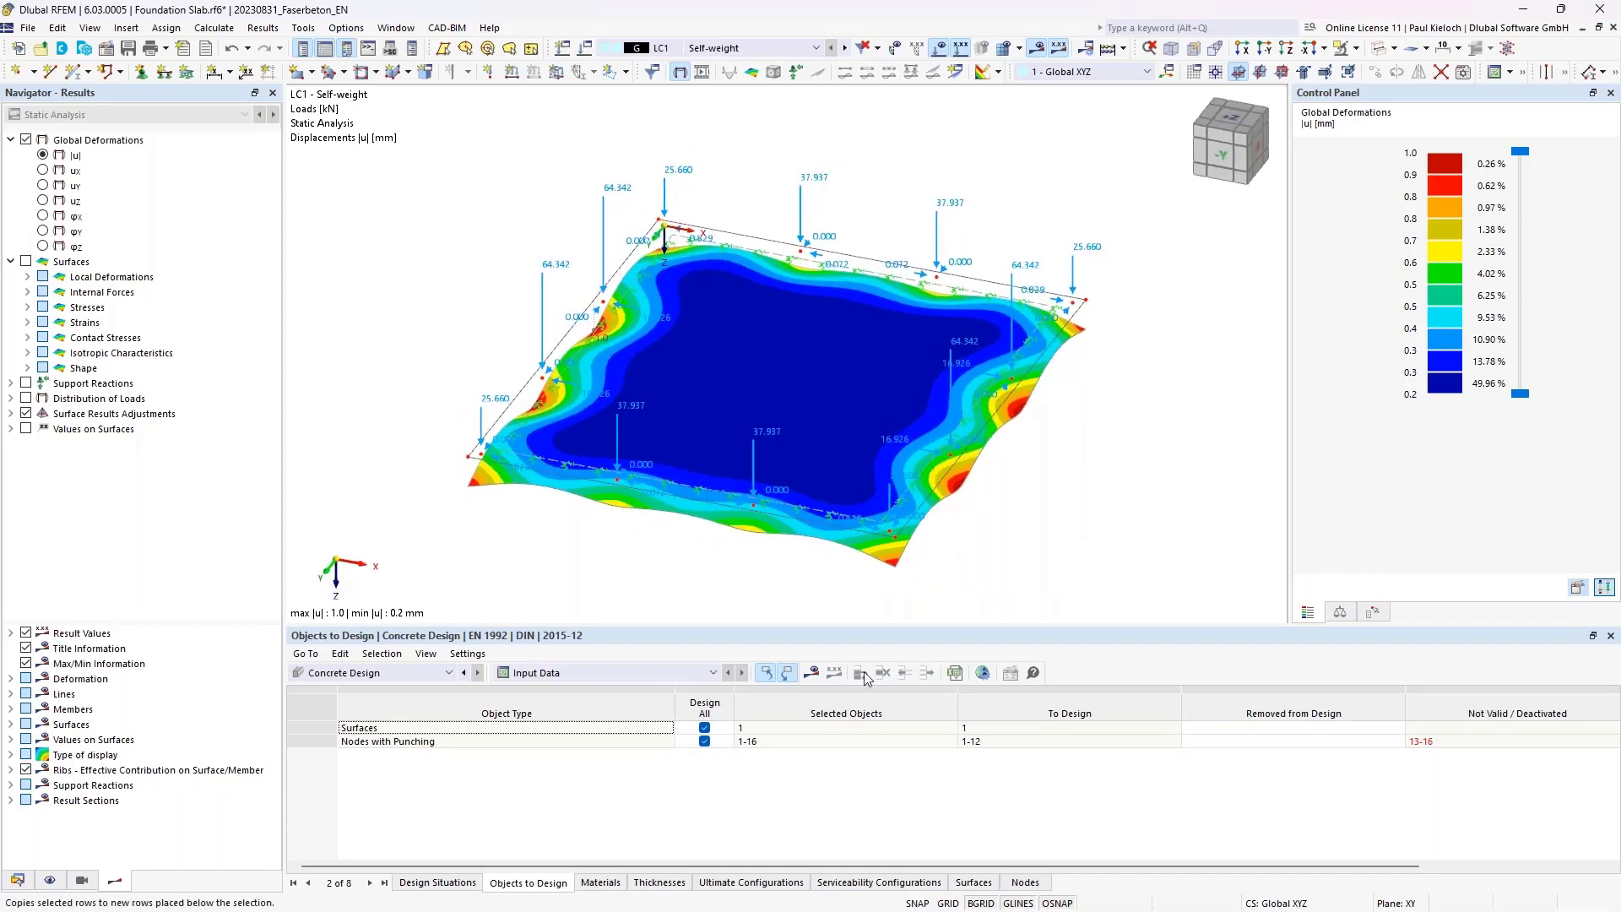
click(811, 674)
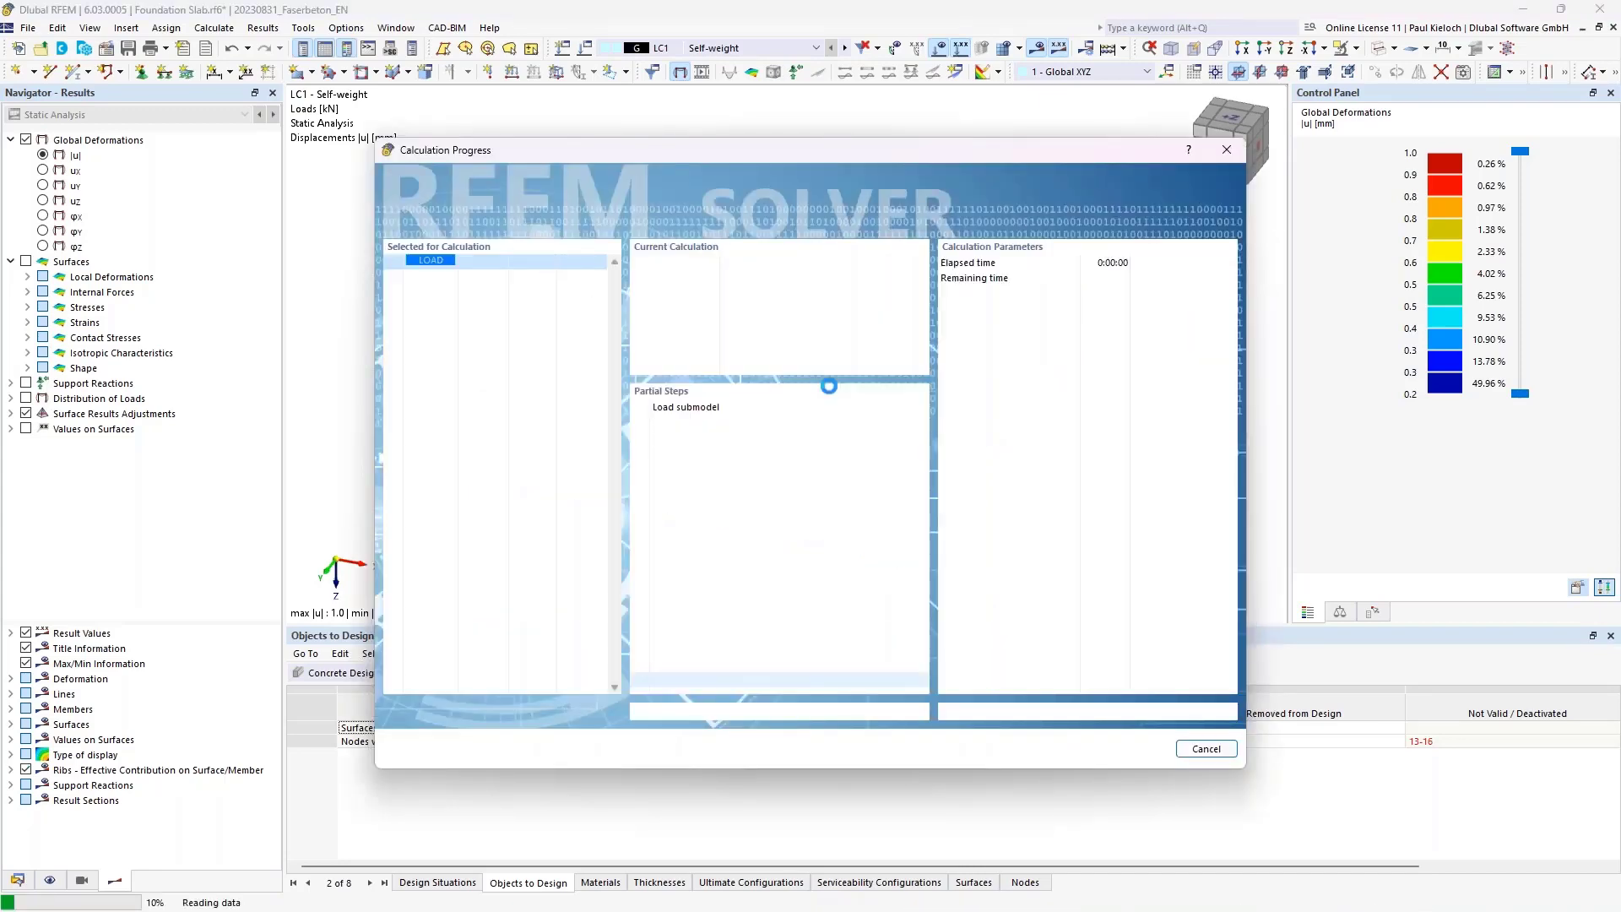
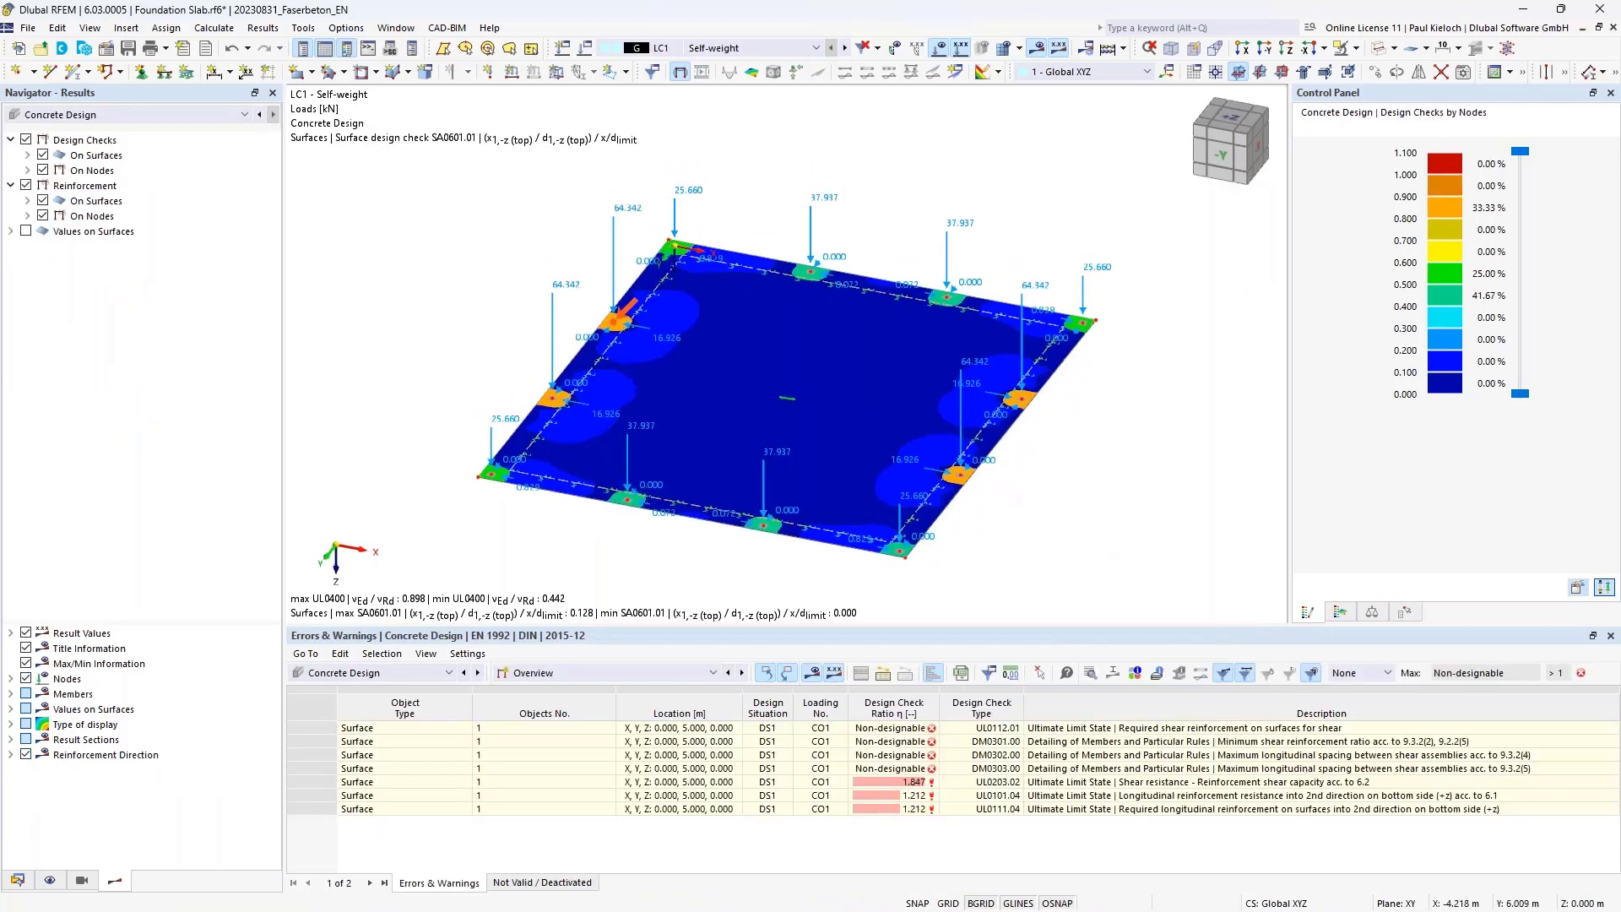
- Hide the reinforcement results, the design checks on nodes and the load display, leaving only the surface design checks
ctrl+middle_drag(488, 316, 455, 330)
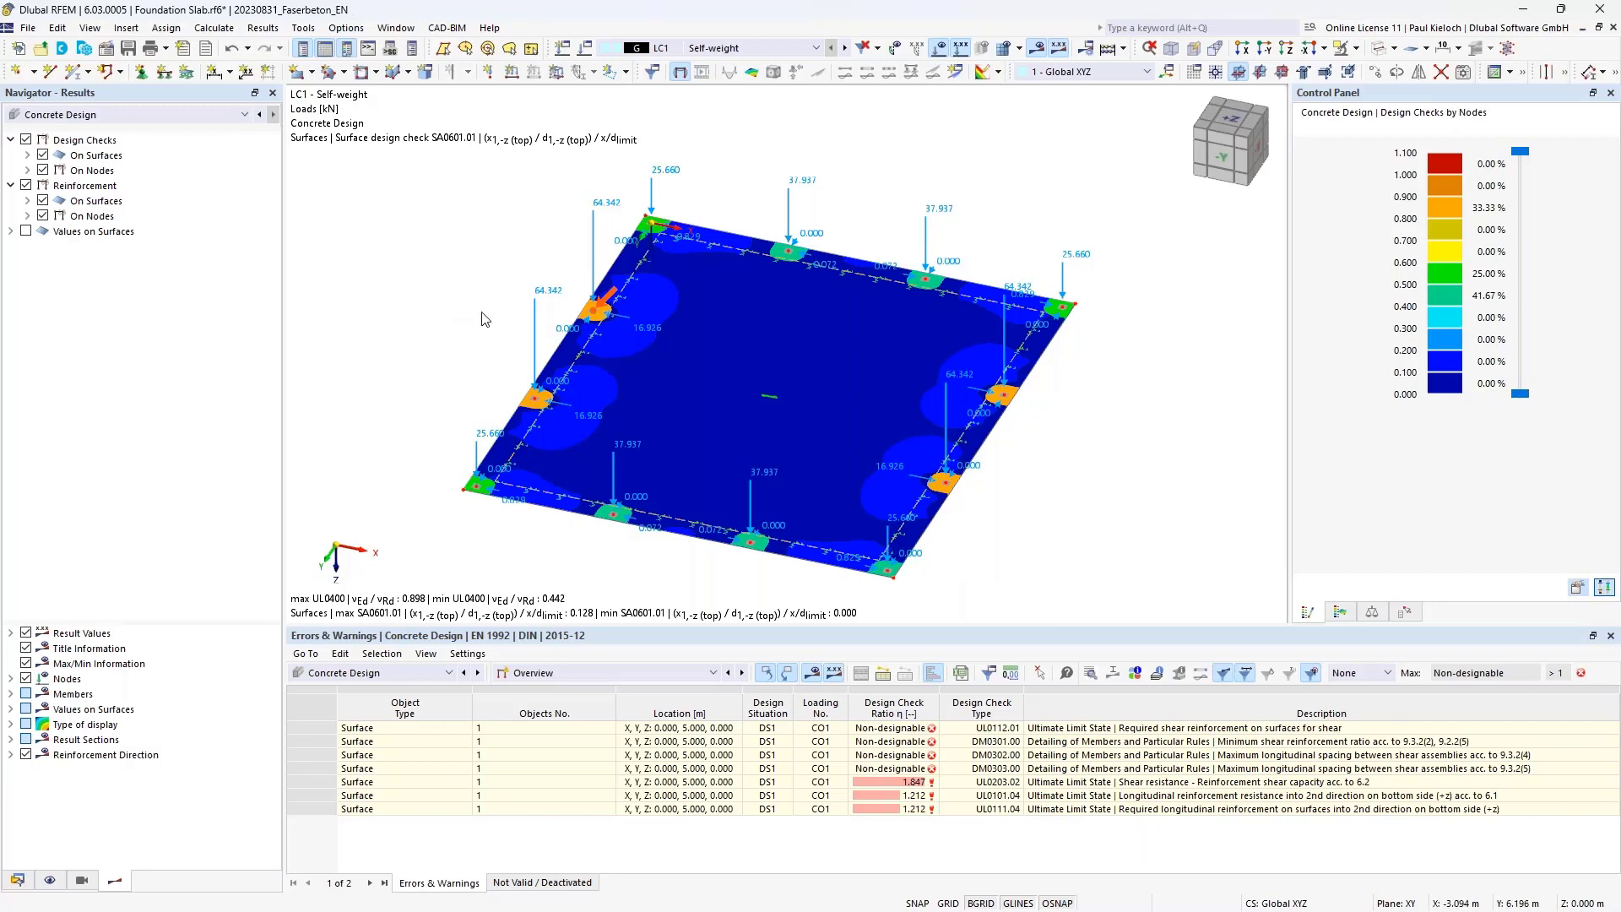
click(26, 186)
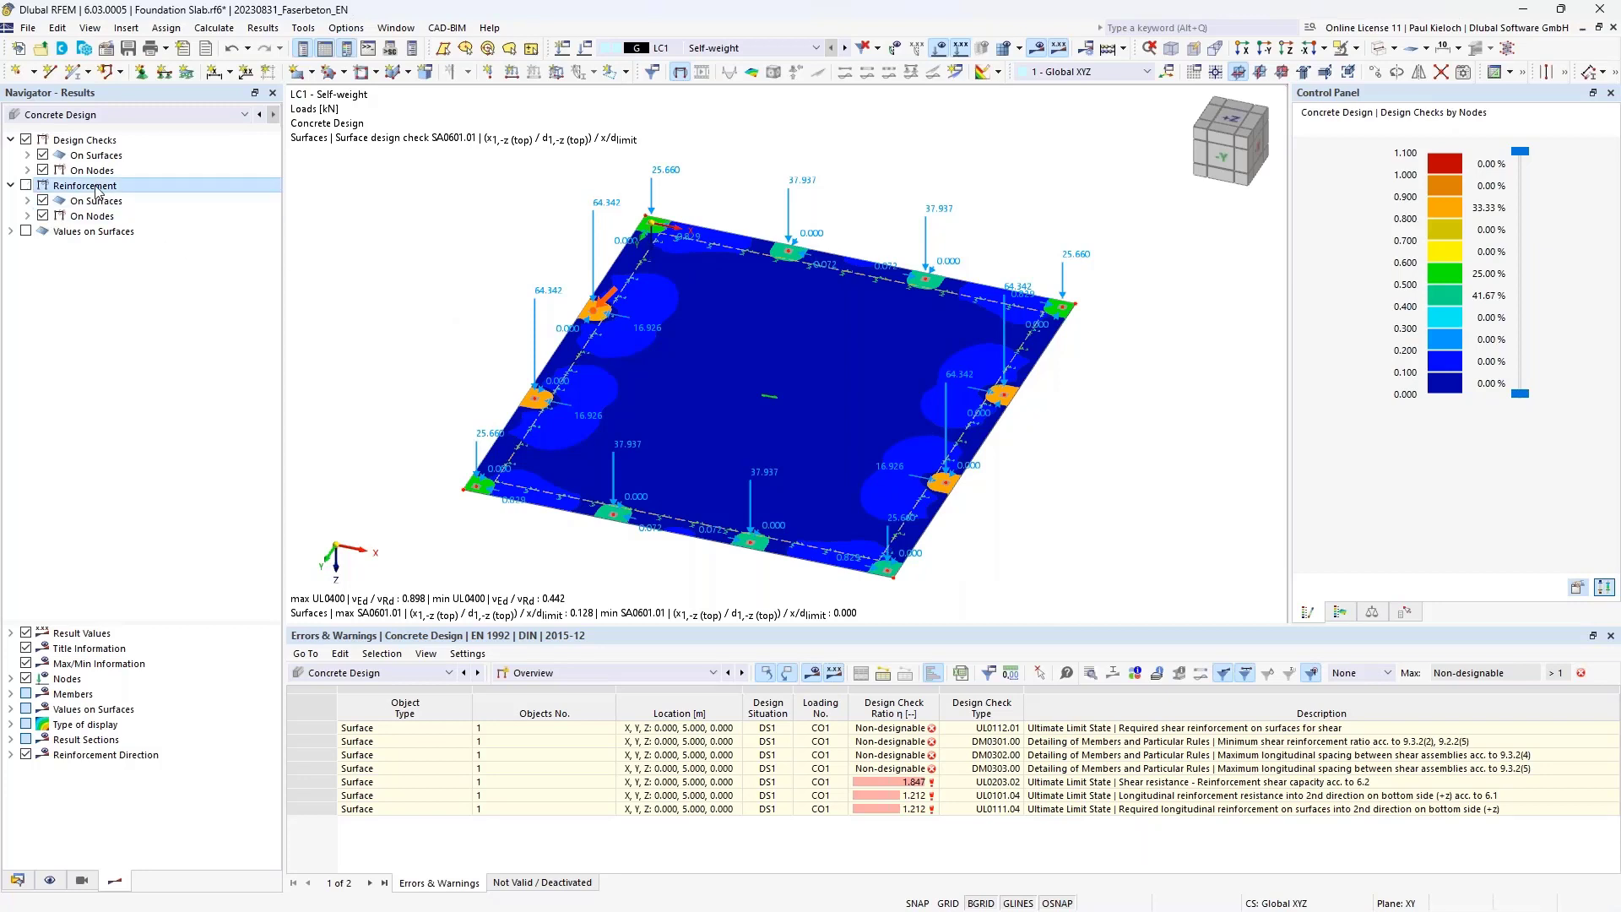
click(42, 170)
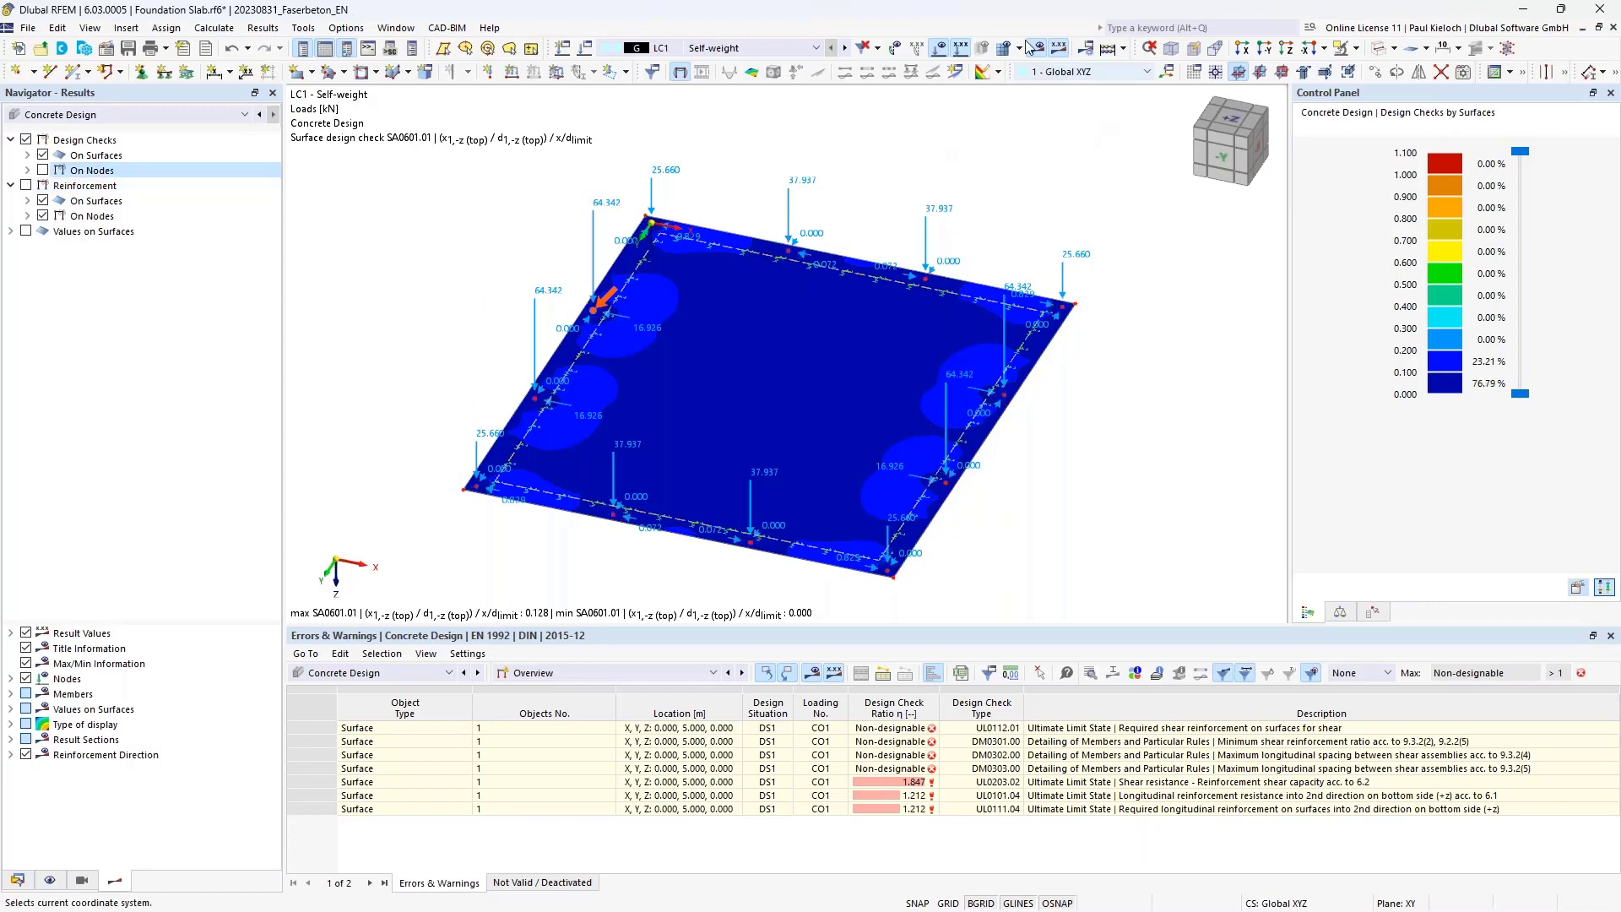
click(938, 48)
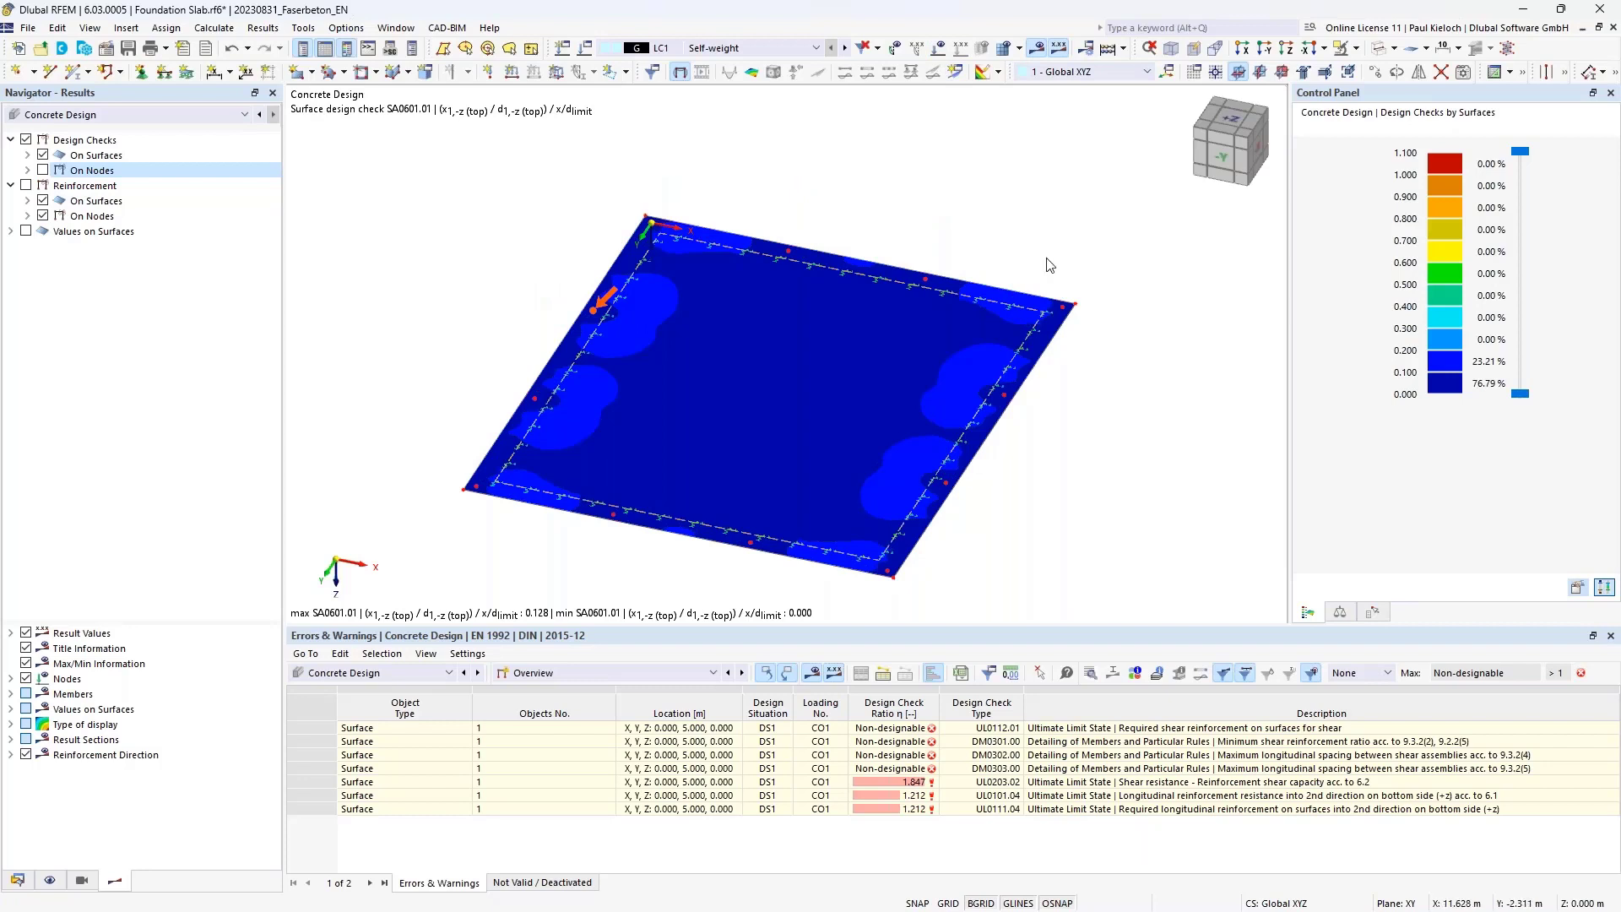
middle_drag(1047, 261, 1056, 215)
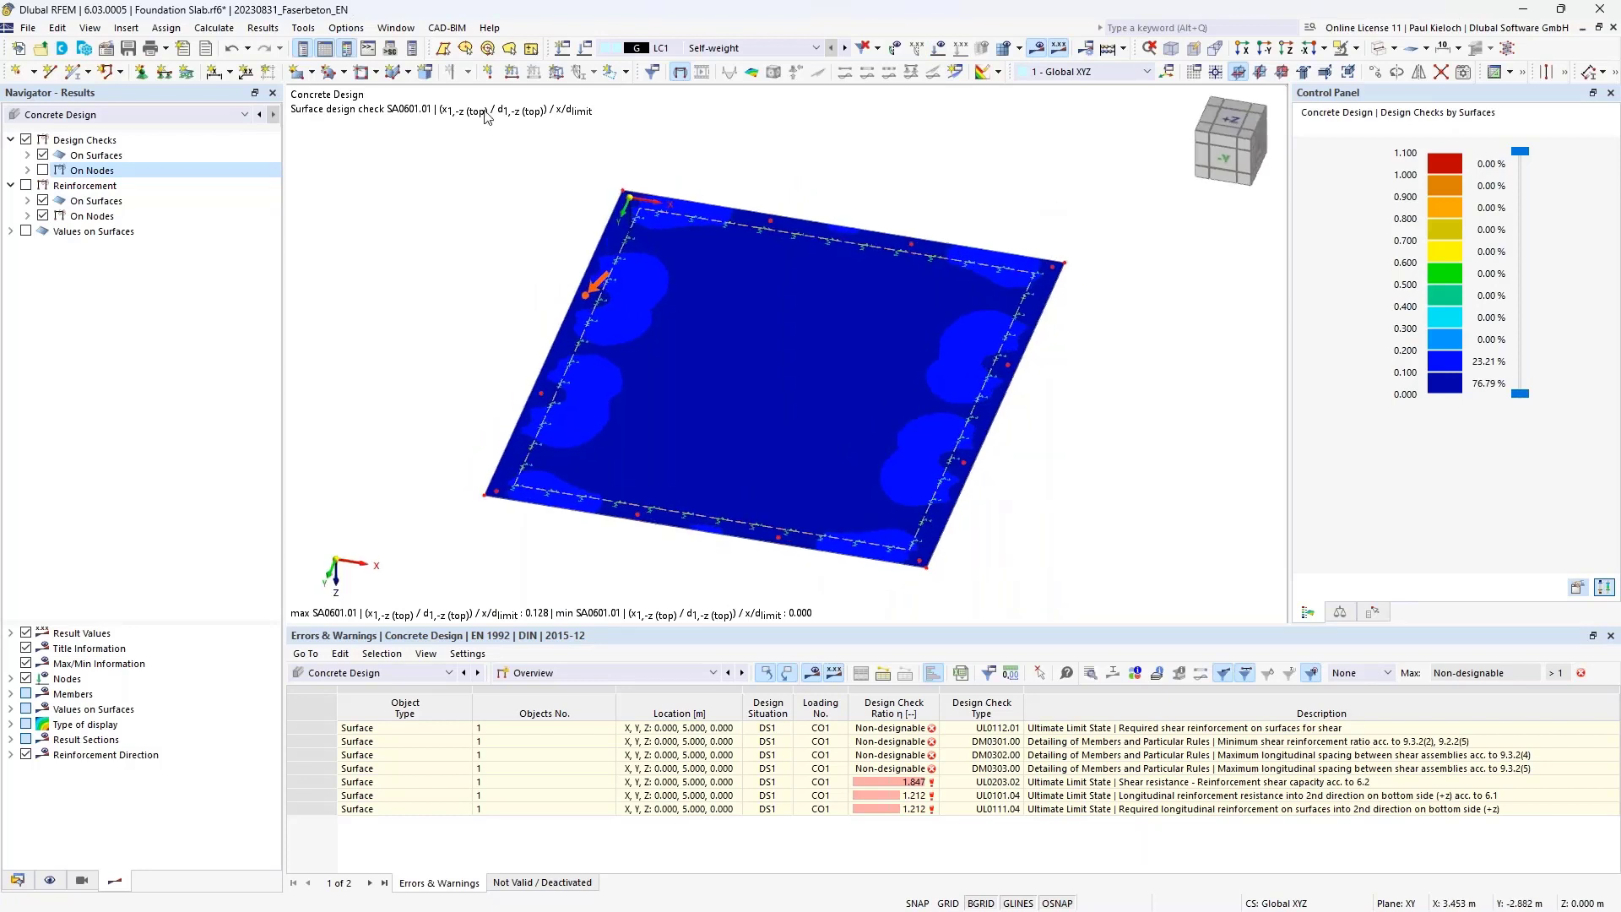
- List the individual ultimate and serviceability limit state design checks on surfaces, with their full names readable
click(27, 155)
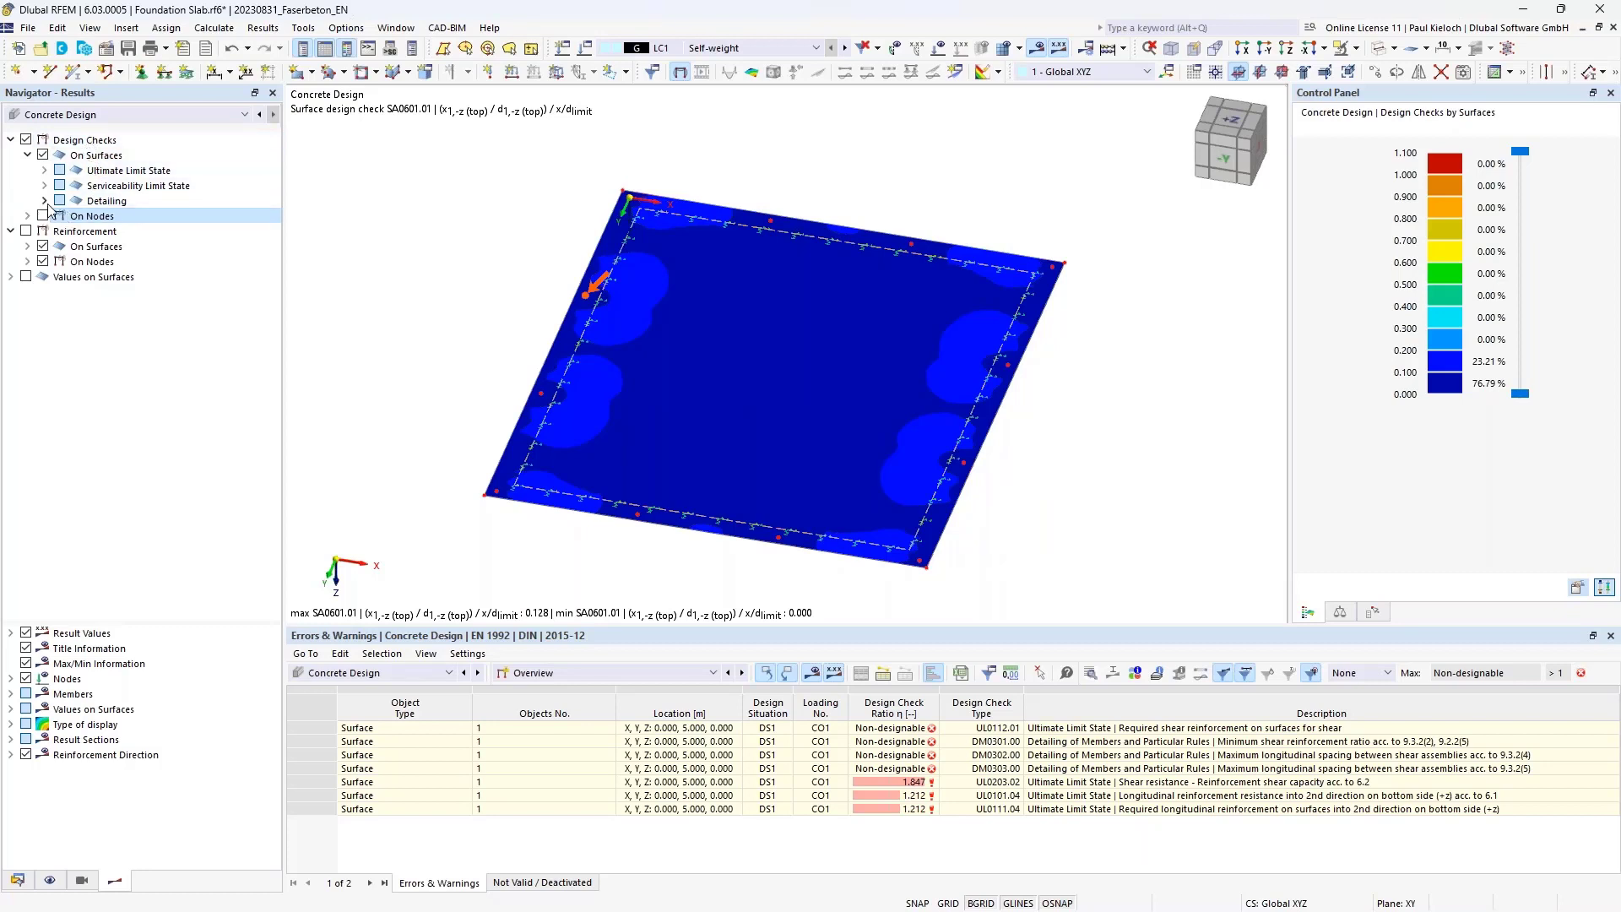
click(45, 170)
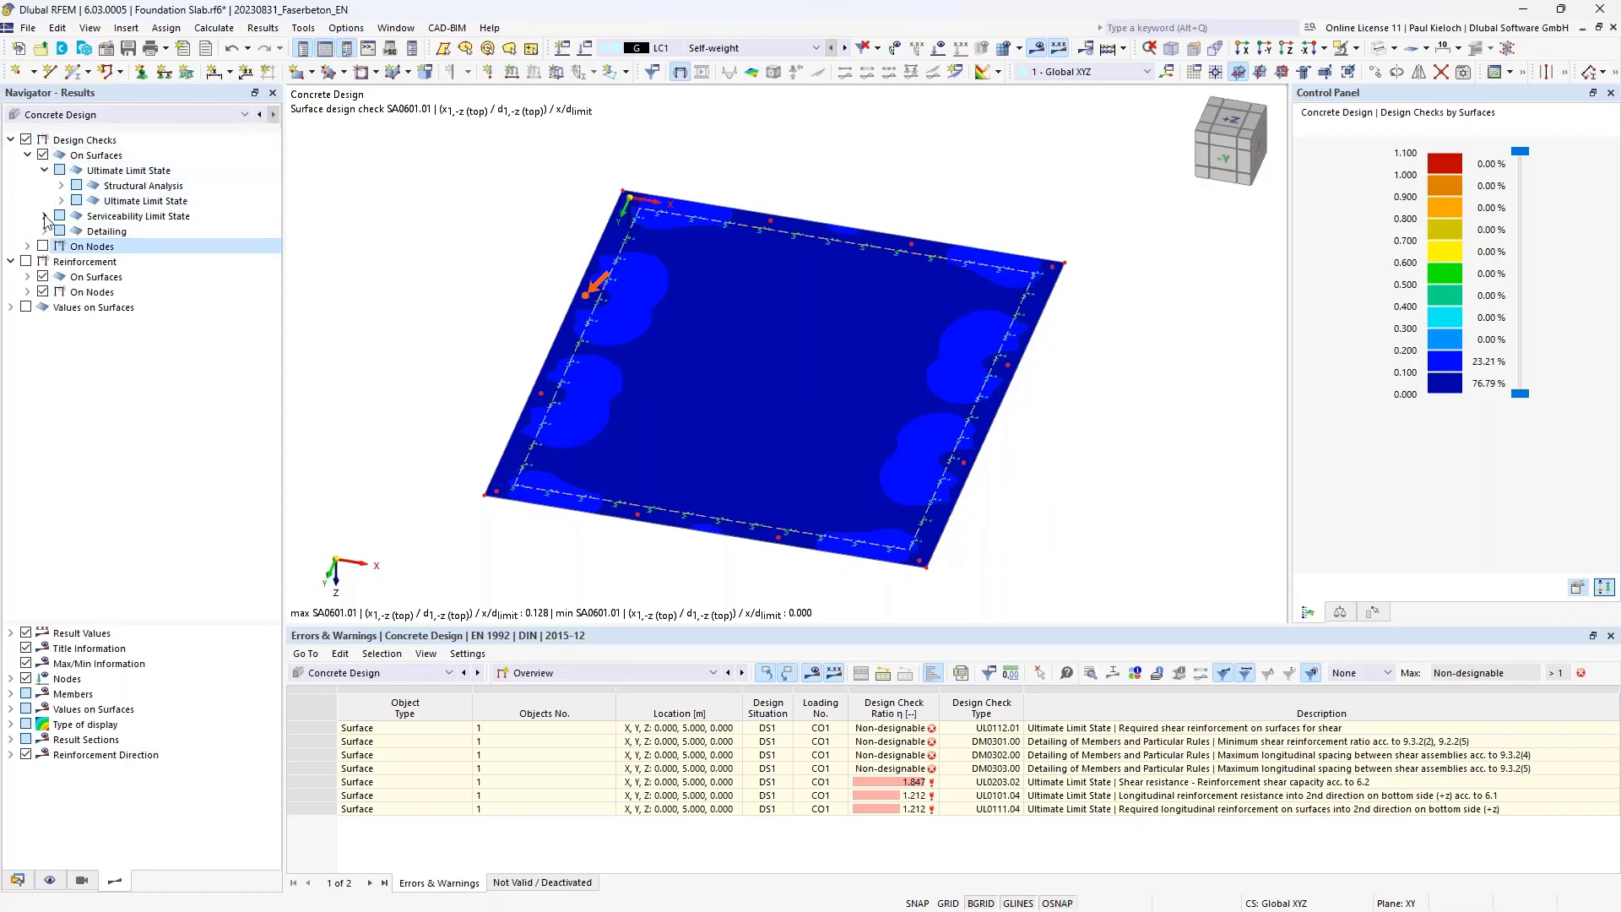
click(45, 216)
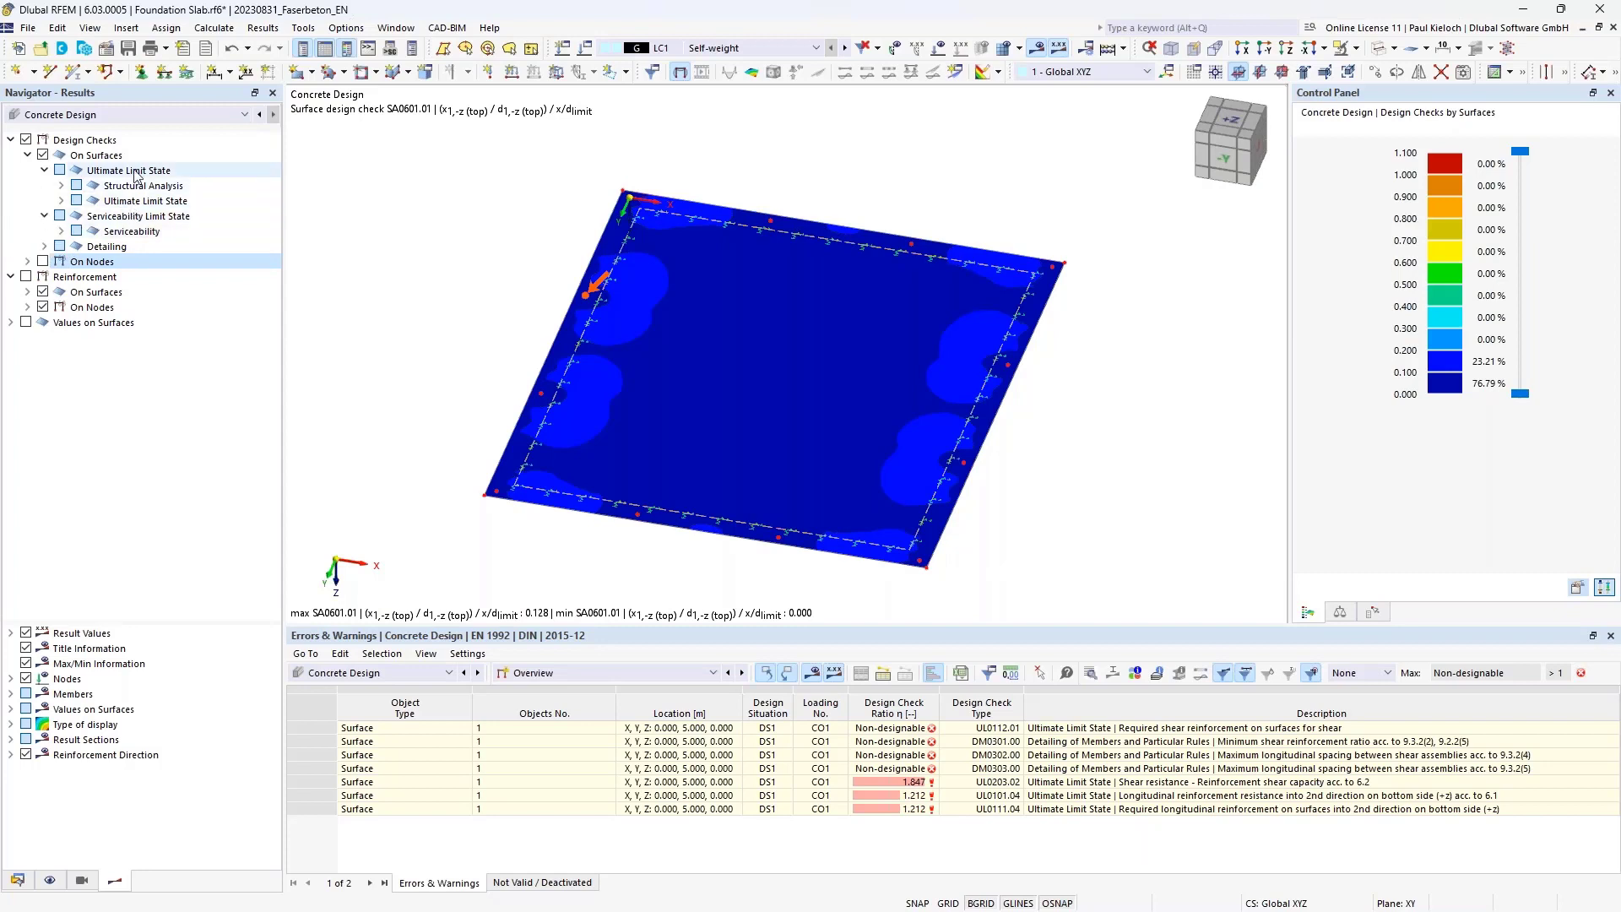
click(60, 201)
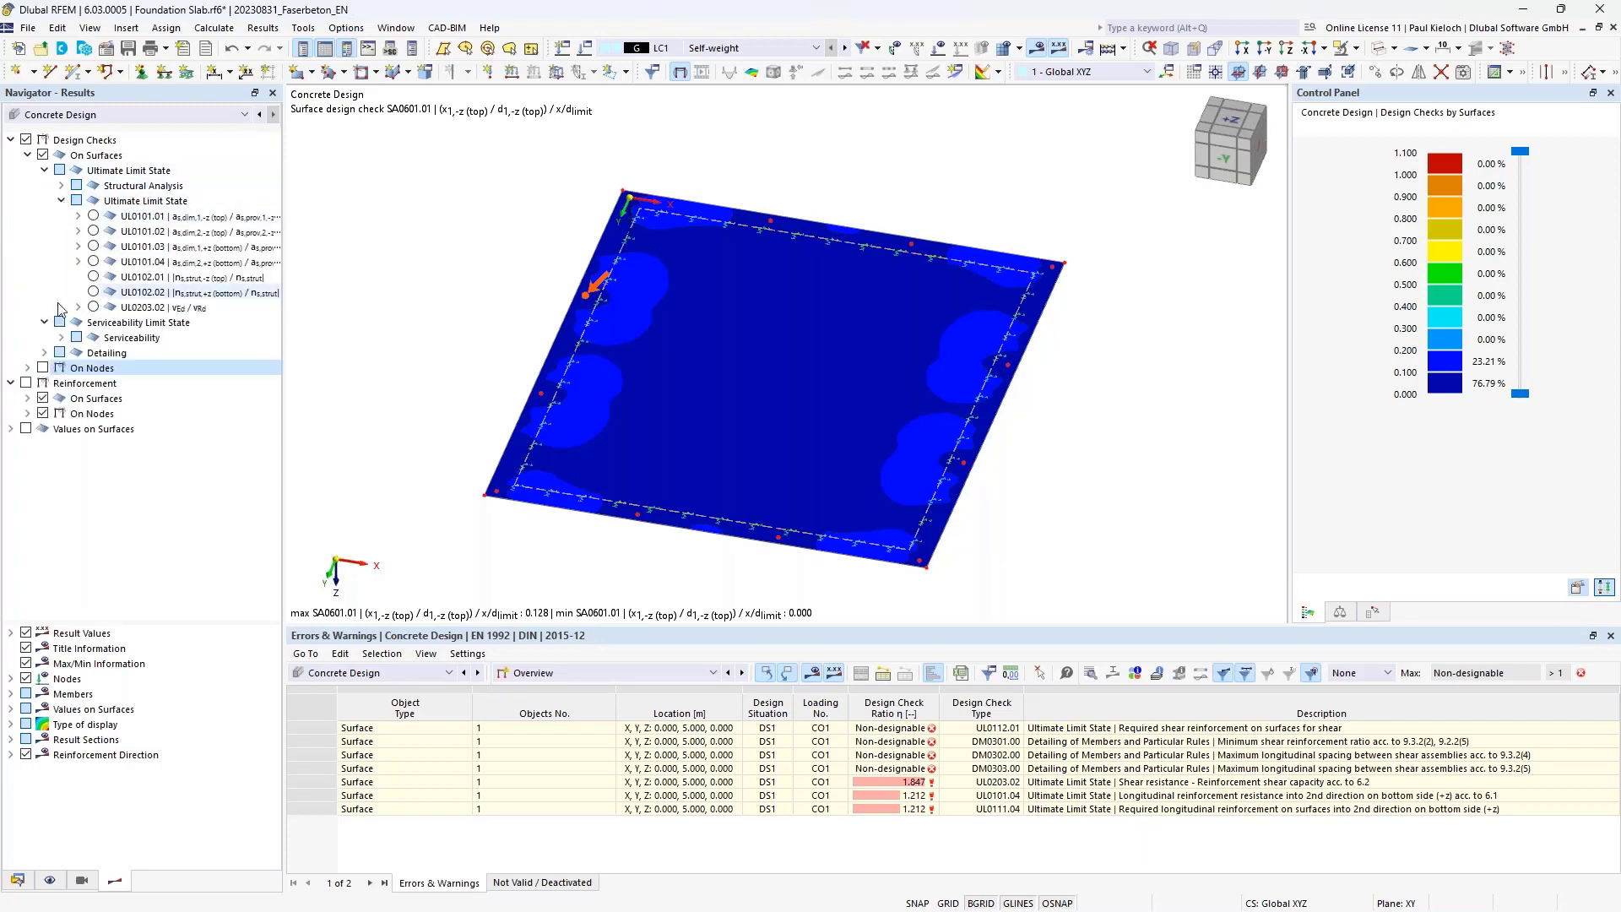
click(61, 338)
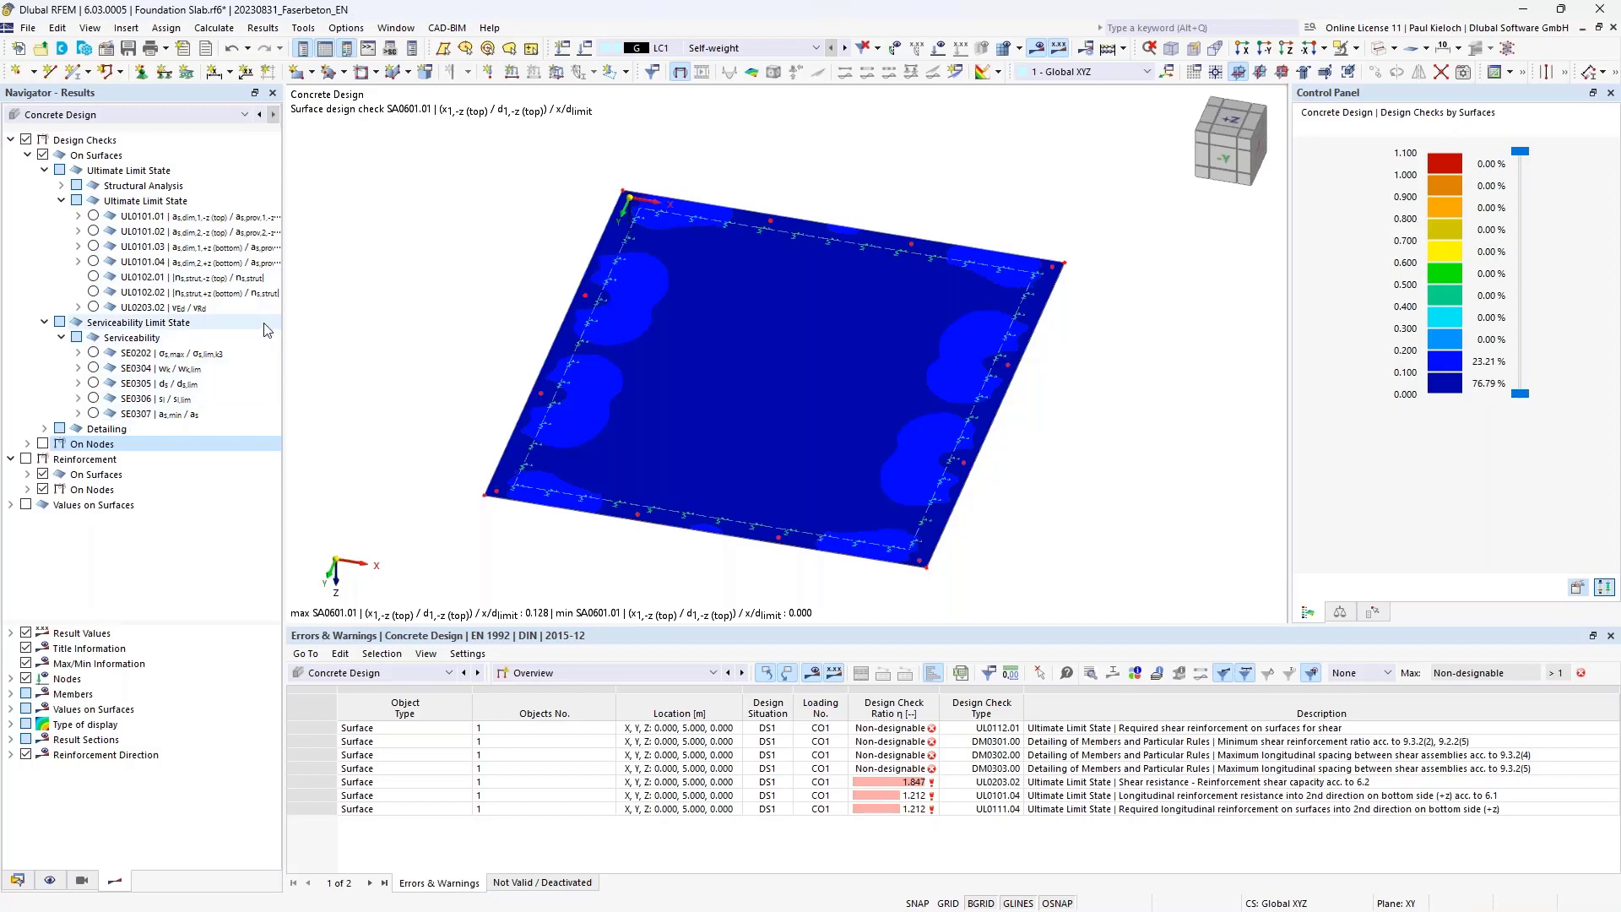
drag(282, 317, 326, 313)
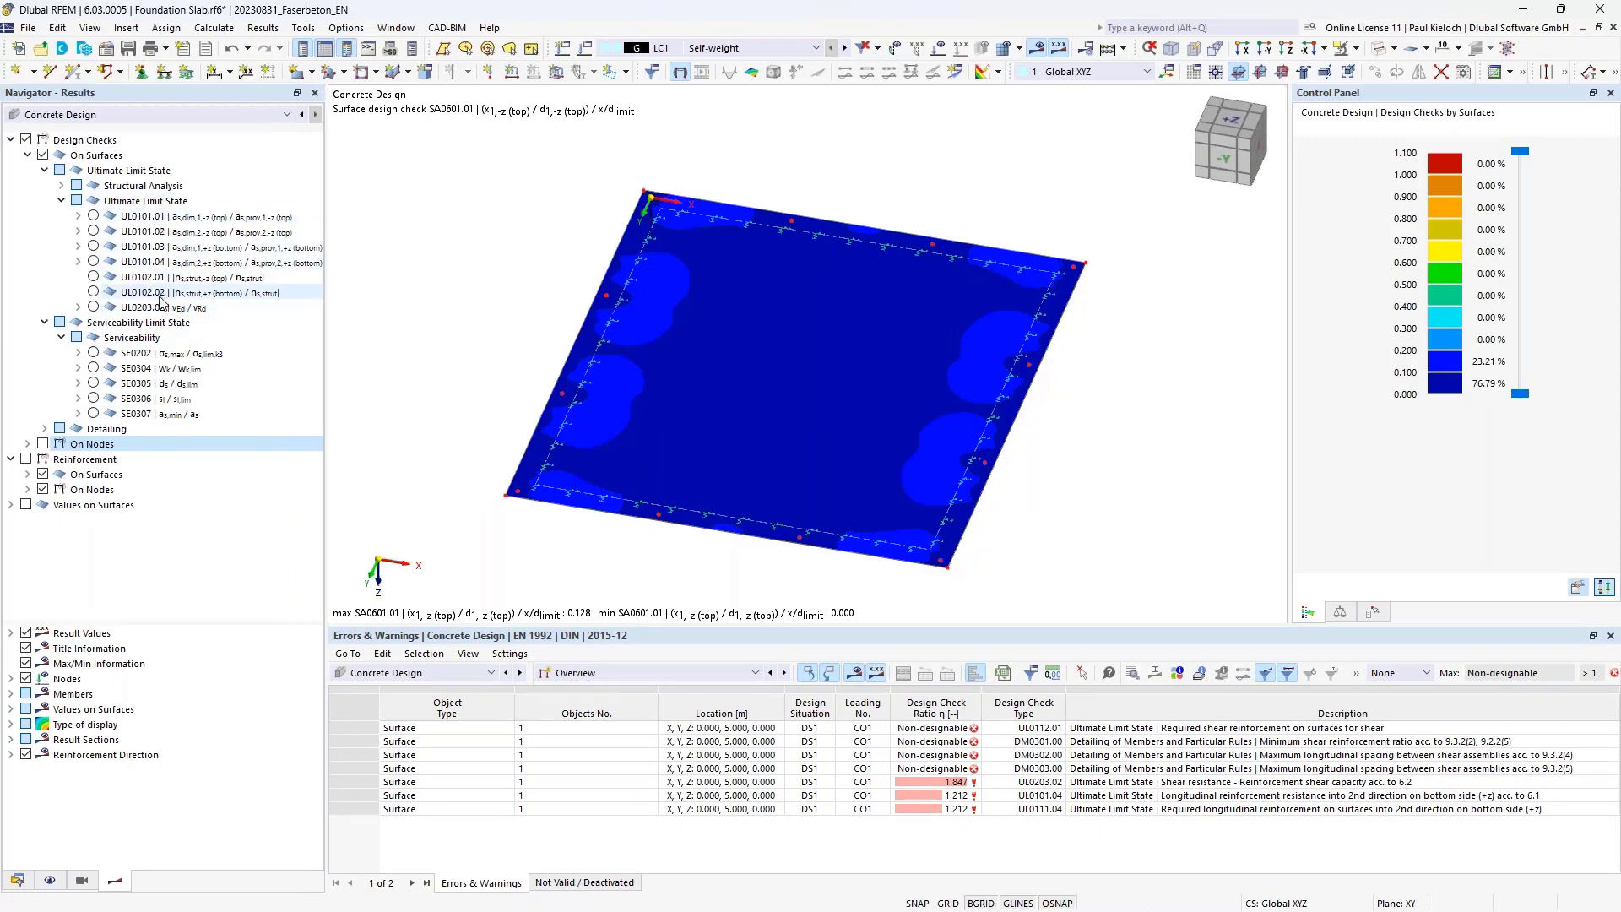
- Examine the shear check UL0203.02 on the slab and compare the shear resistances vRd,c and vfRd,c
click(93, 307)
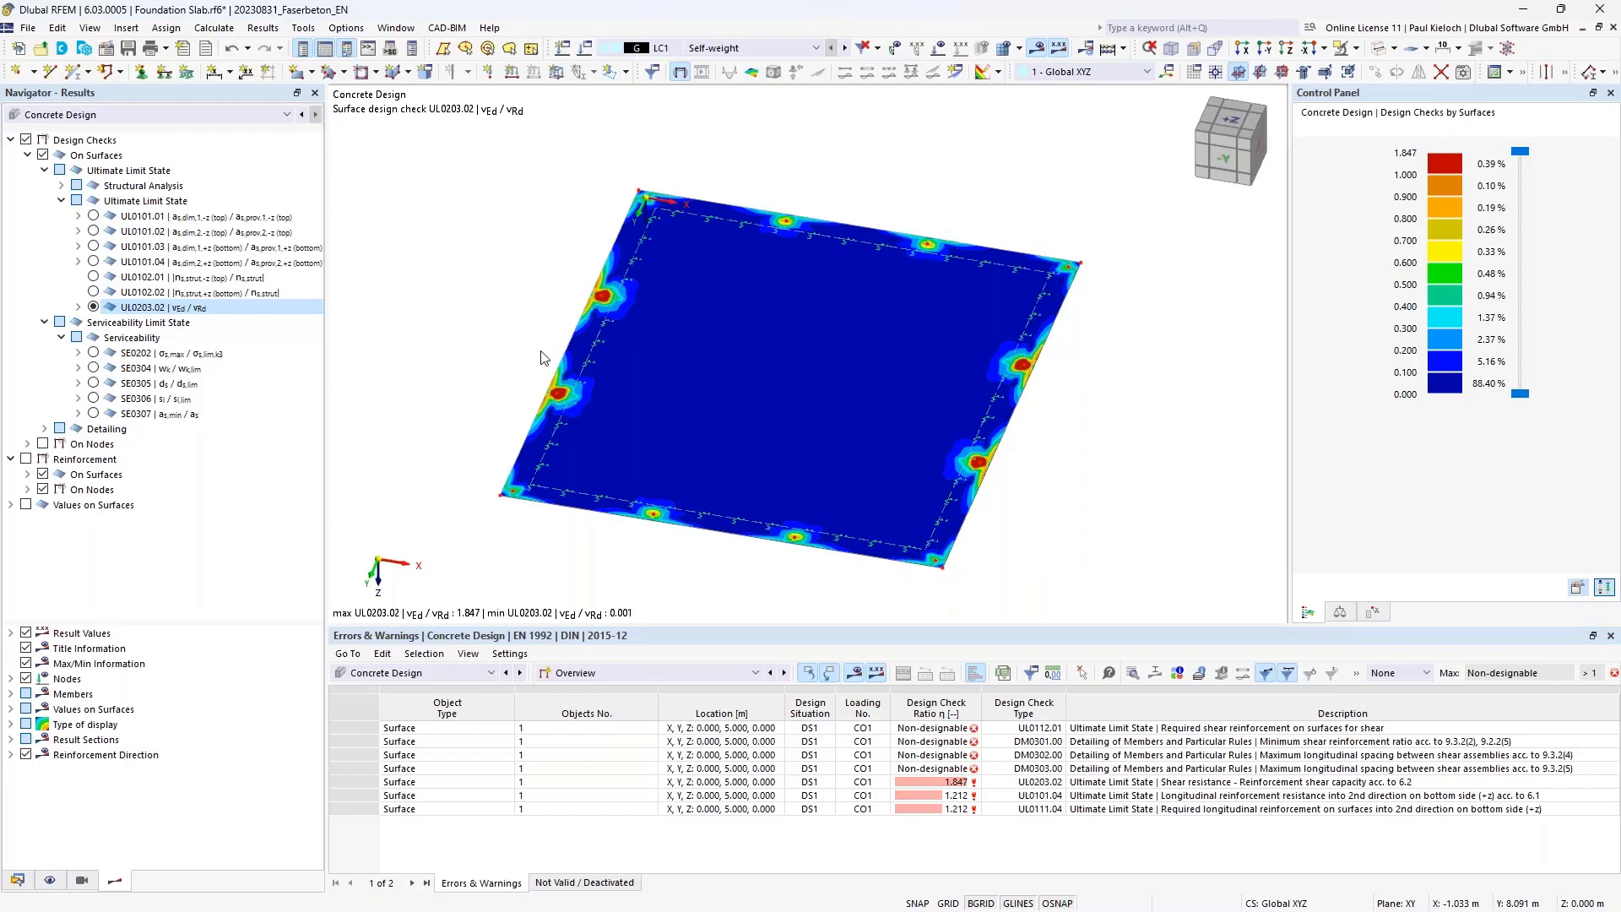
click(78, 307)
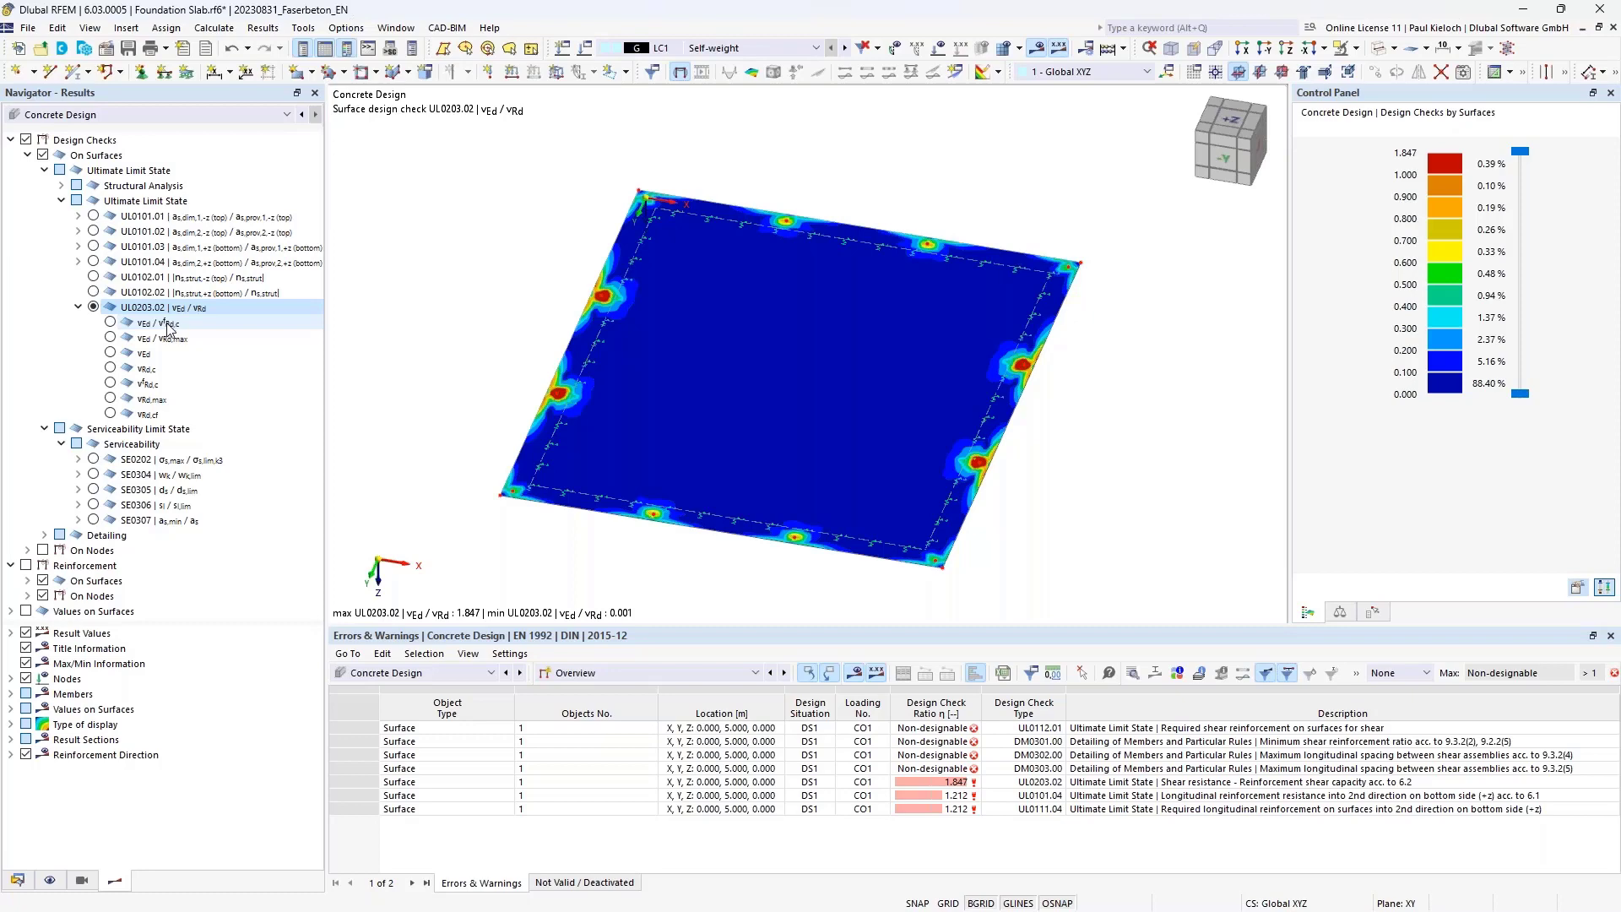
click(112, 385)
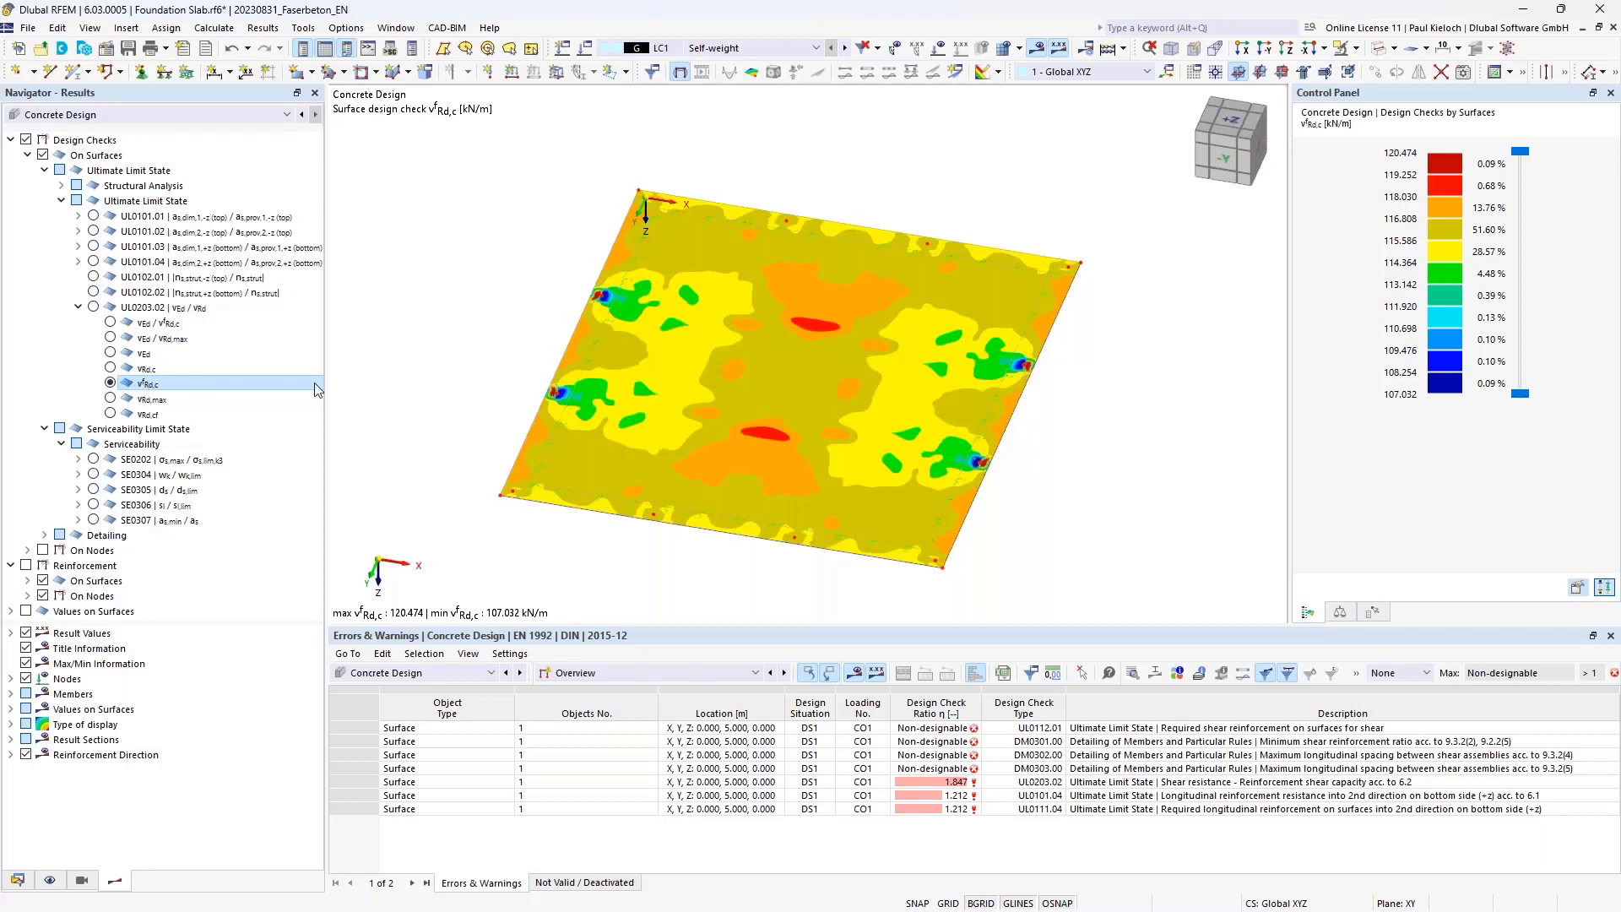
click(113, 371)
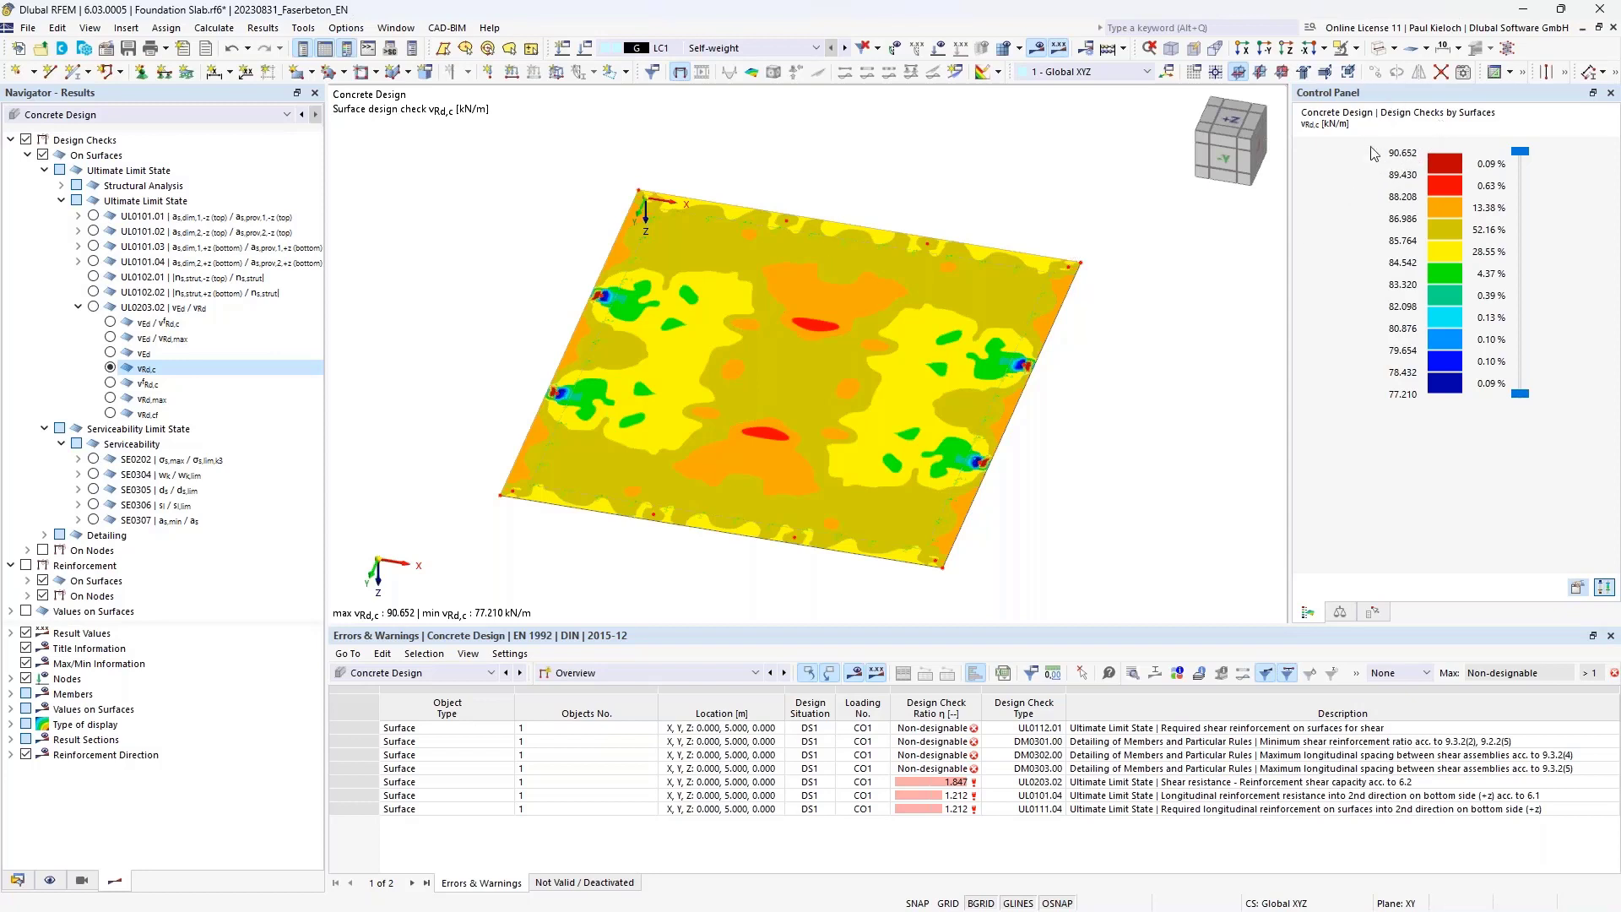
click(111, 385)
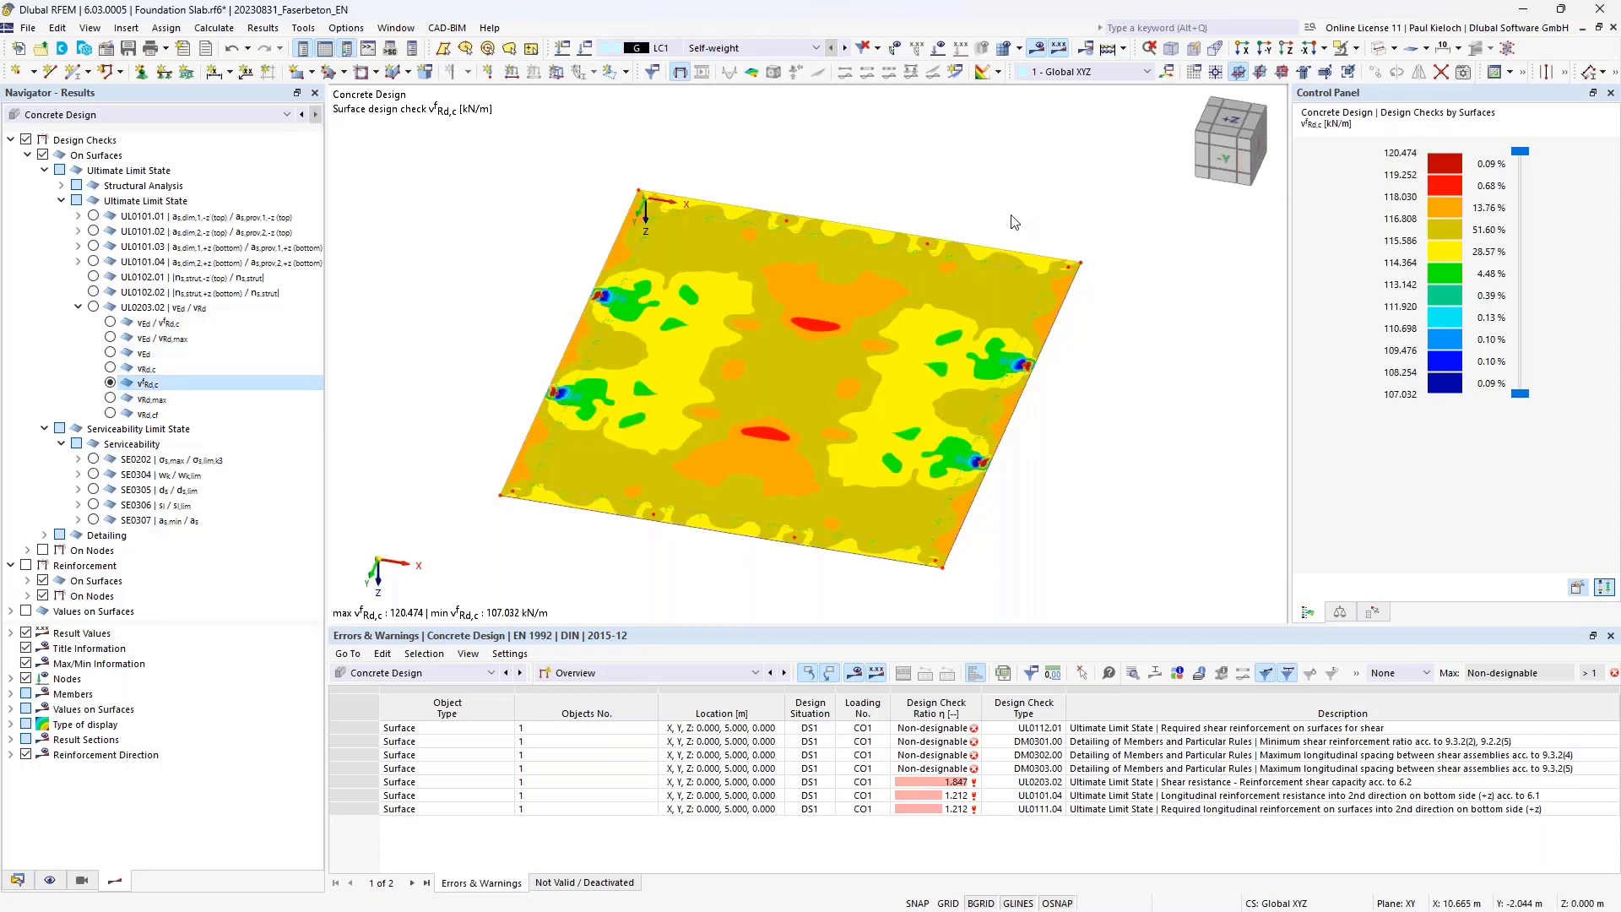
click(93, 308)
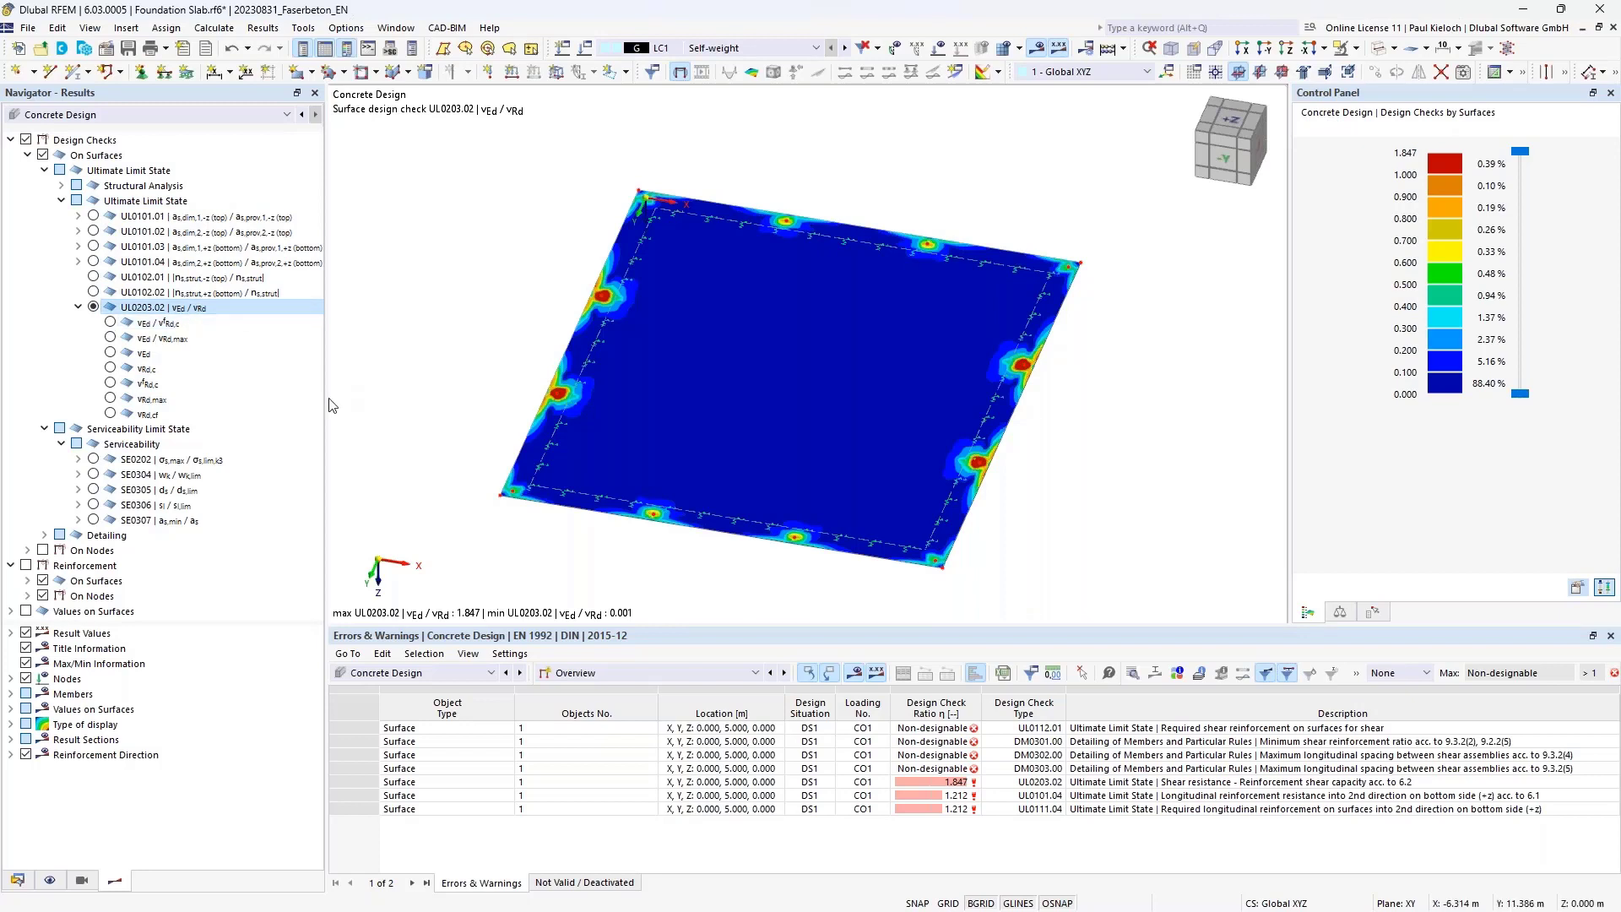
click(79, 308)
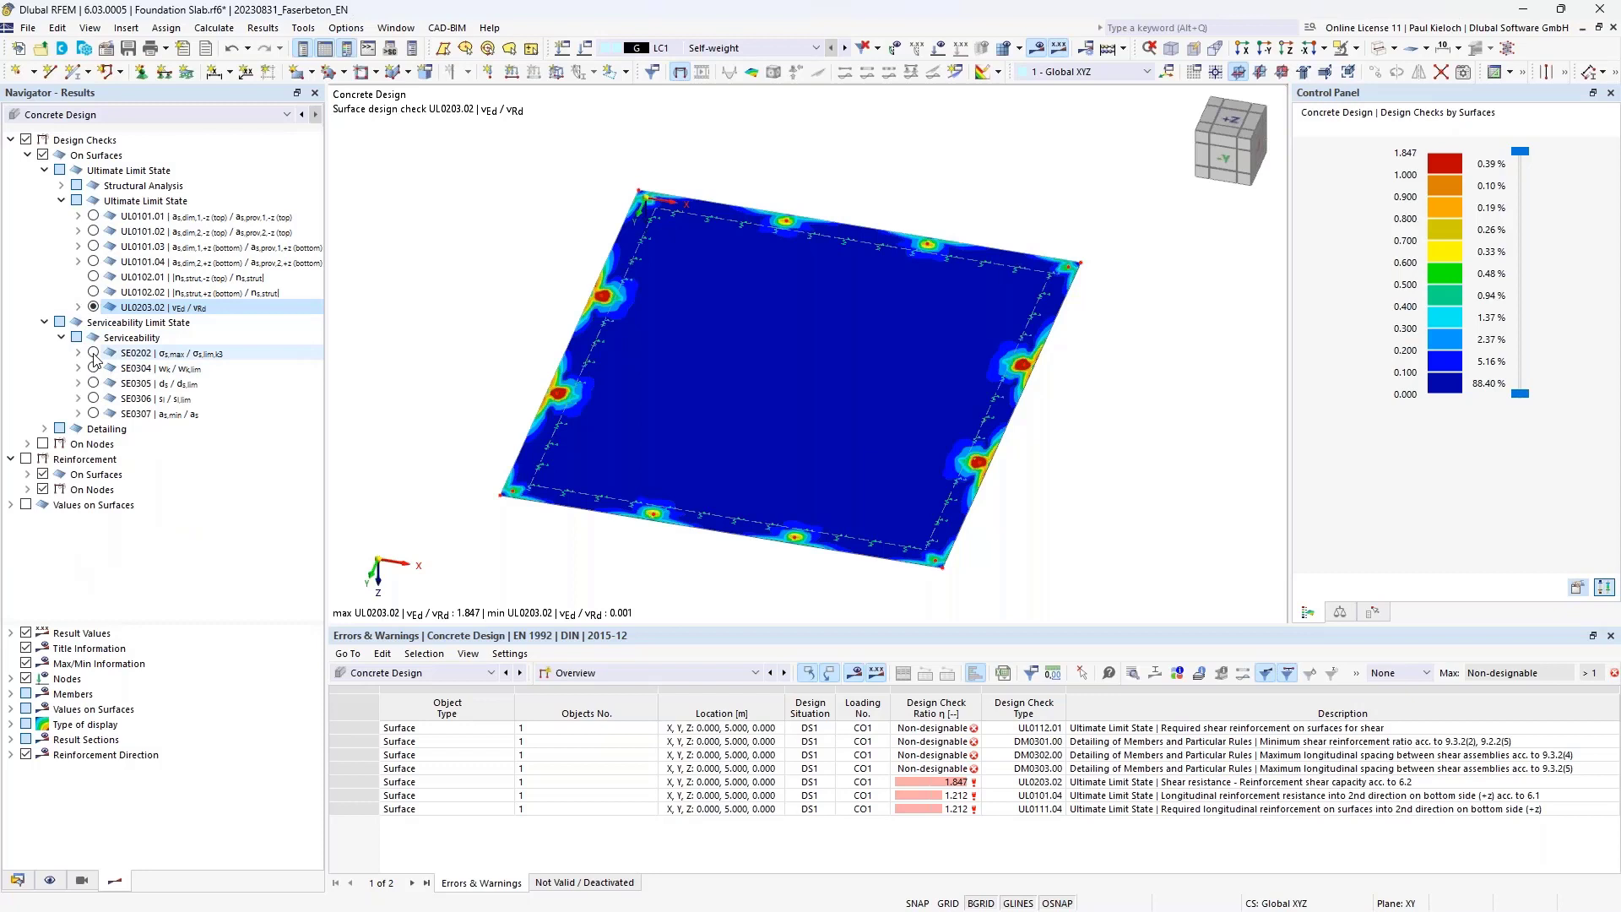
- View the serviceability checks SE0202, SE0304, SE0305, SE0306 and SE0307 on the slab surface in turn
click(93, 354)
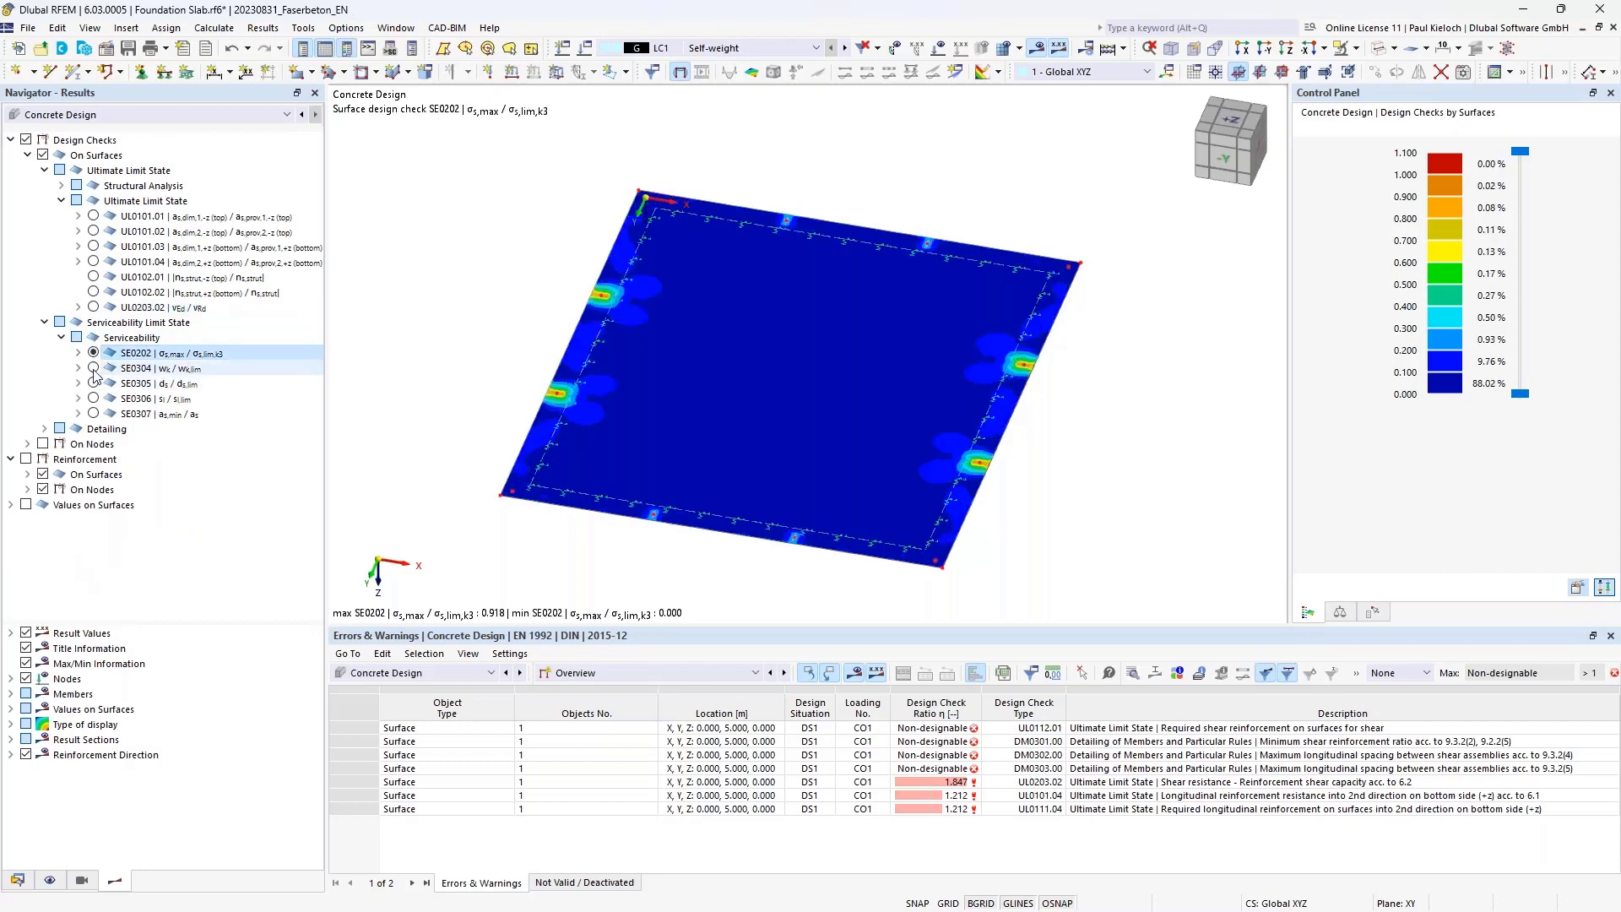
click(100, 371)
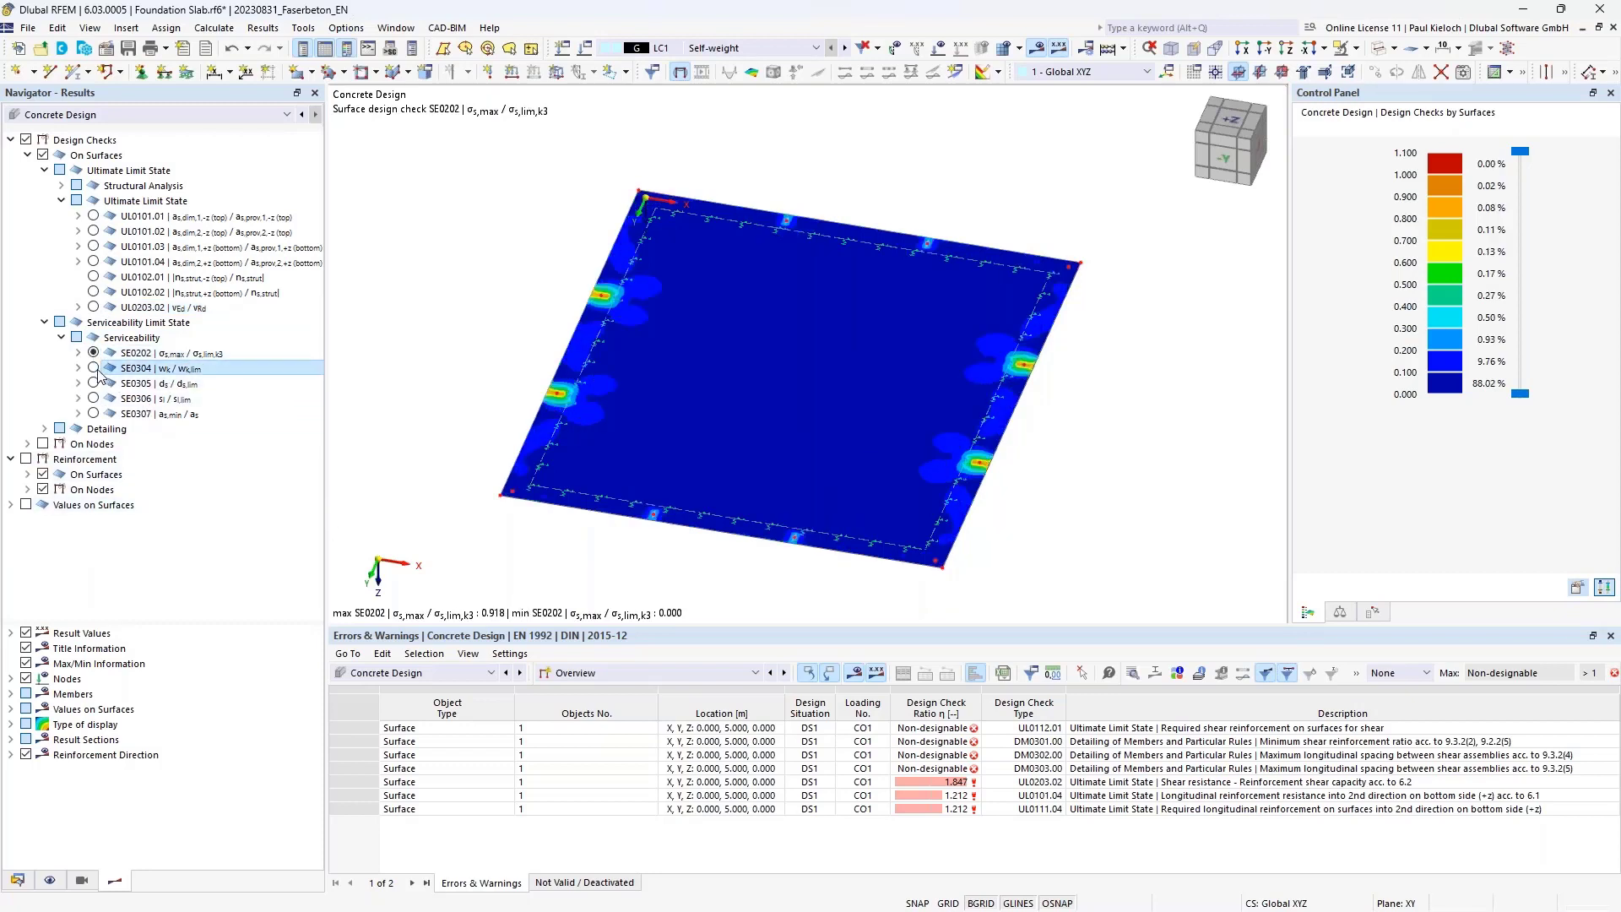
click(94, 385)
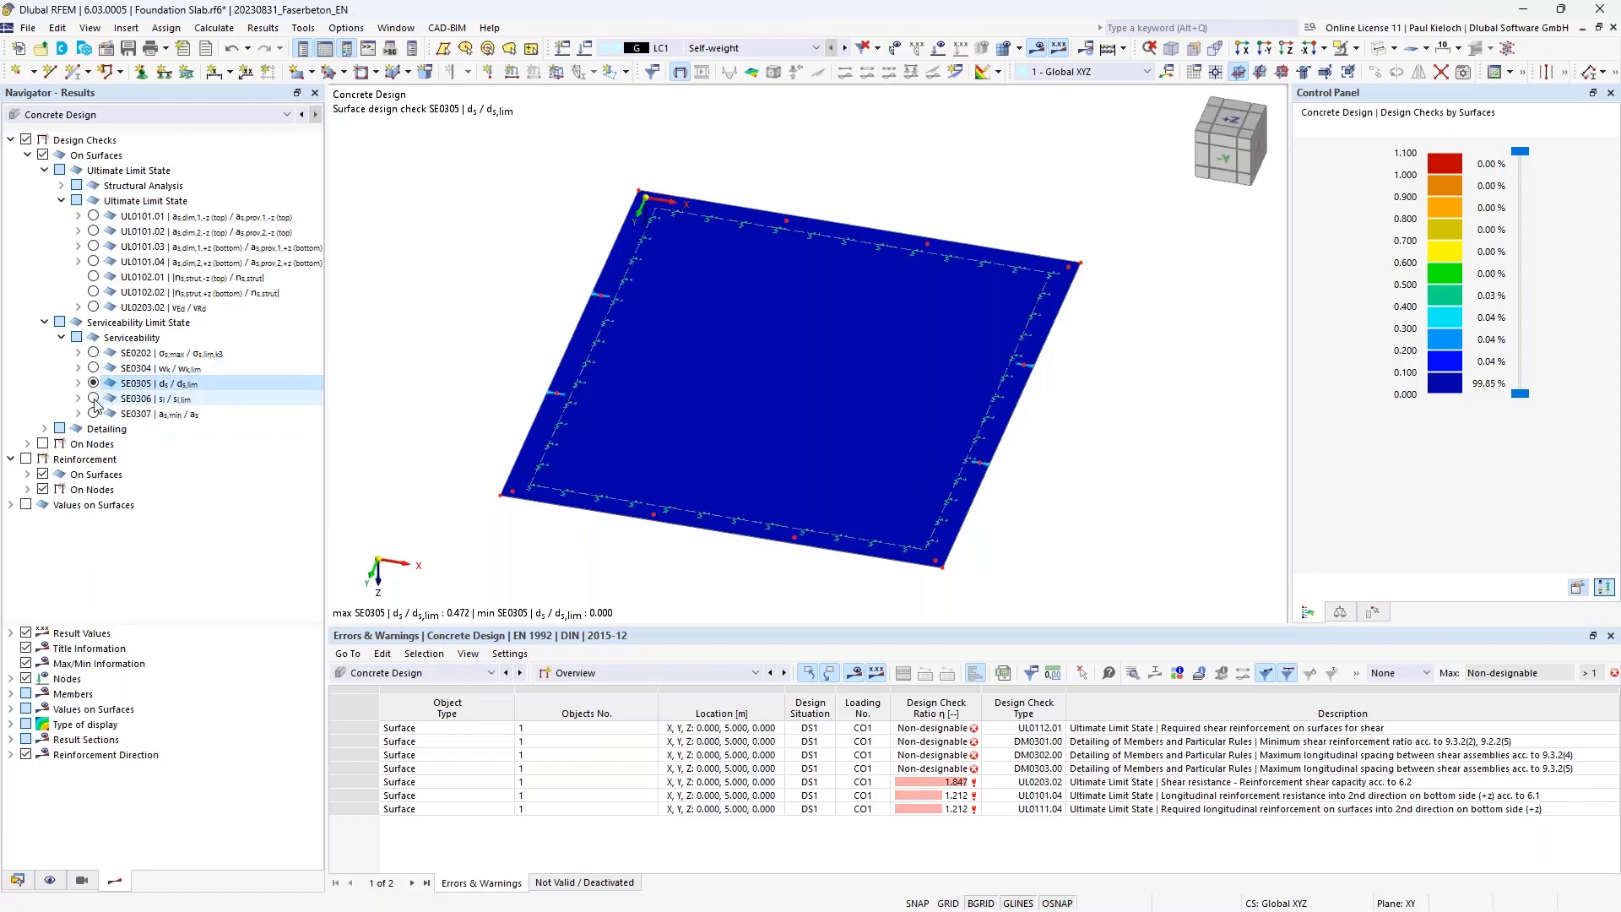
click(93, 399)
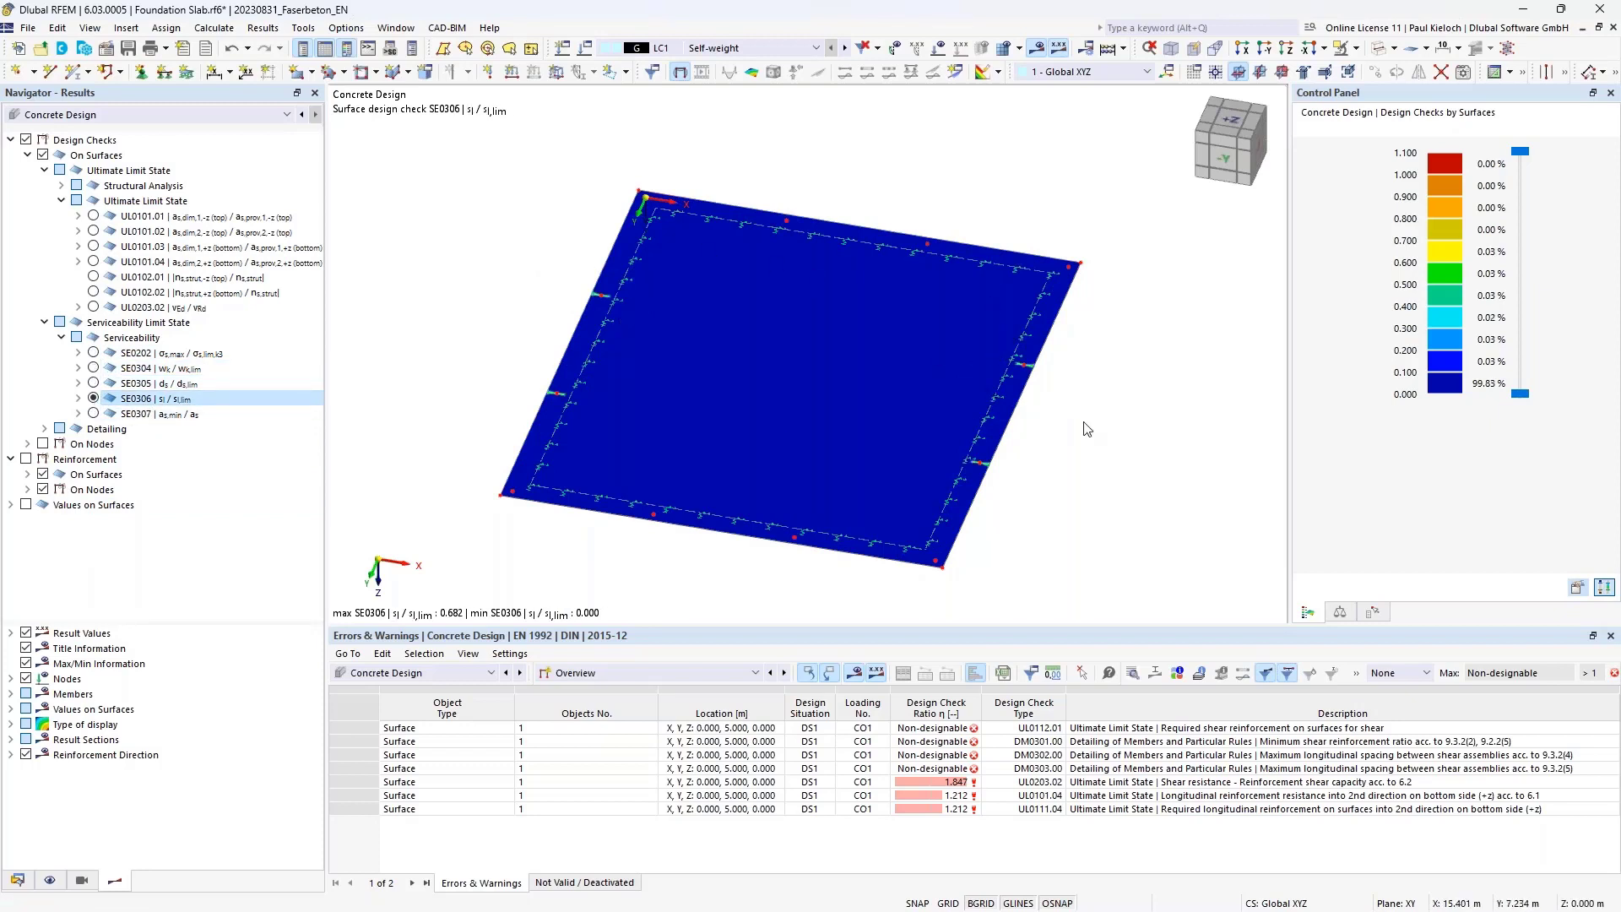
middle_drag(1084, 422, 1119, 397)
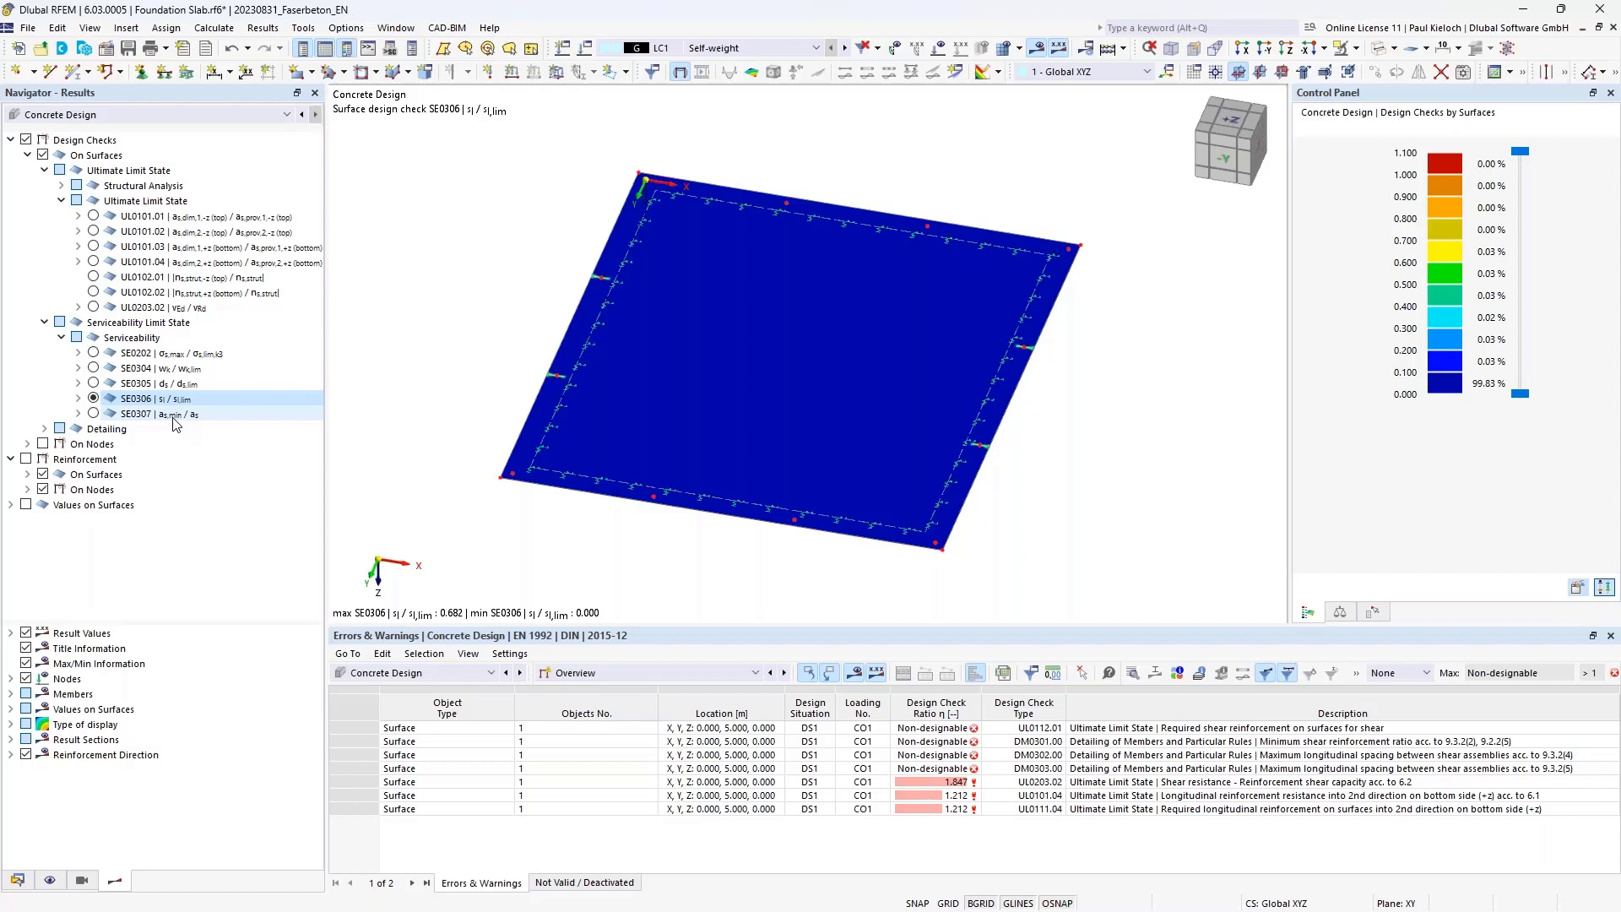
click(94, 414)
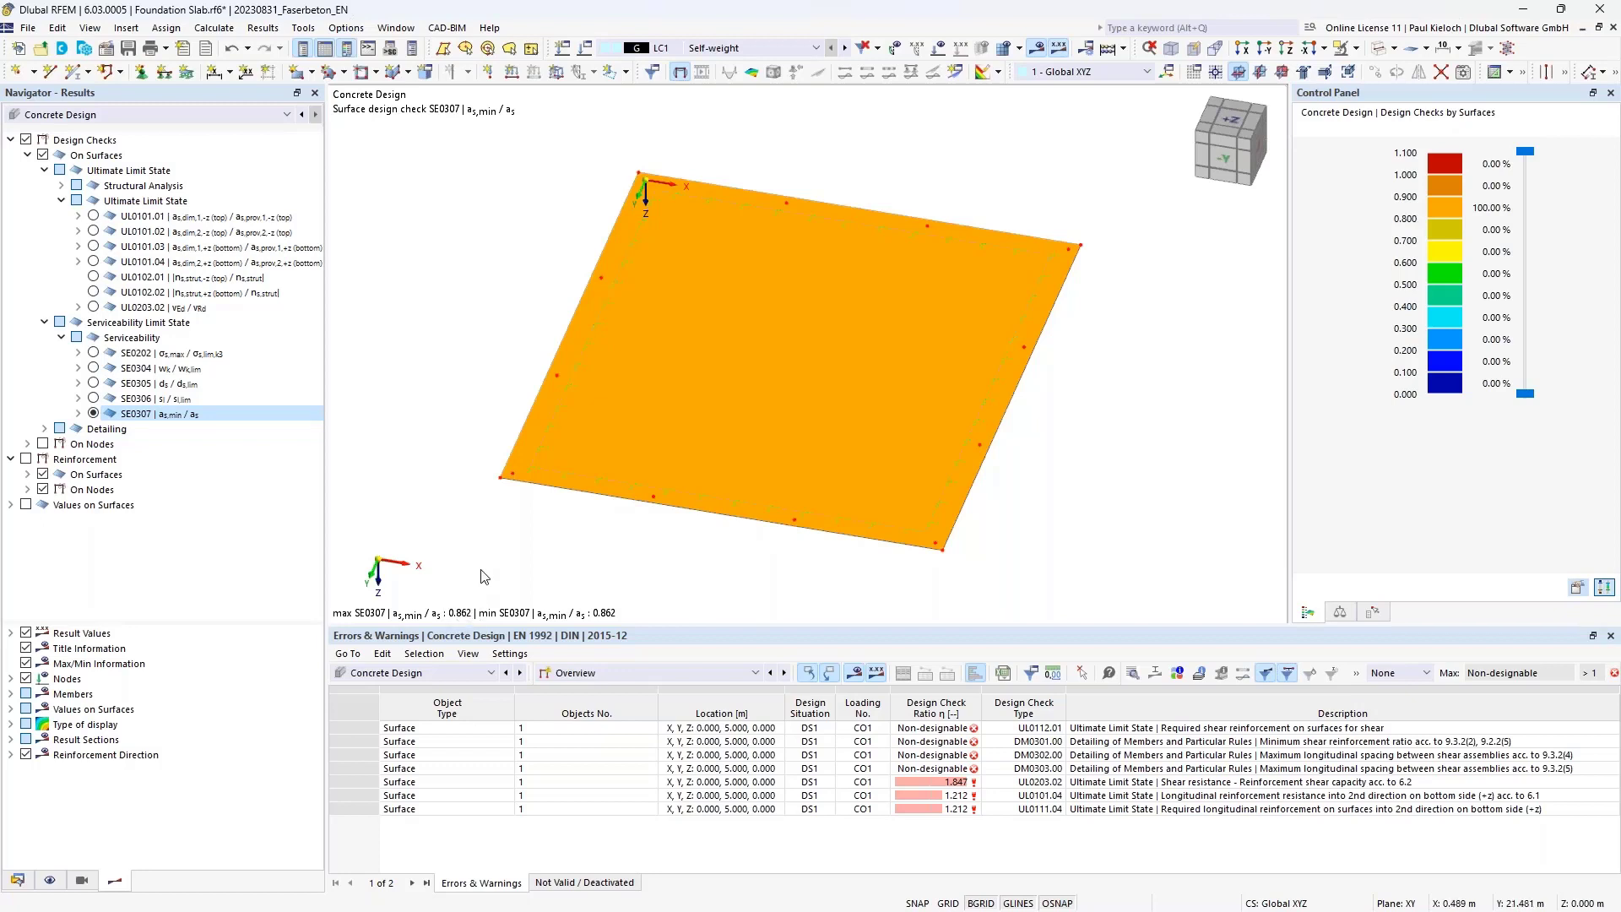
- View the required minimum reinforcement for direction 1 on the slab's top side within serviceability check SE0307
click(78, 413)
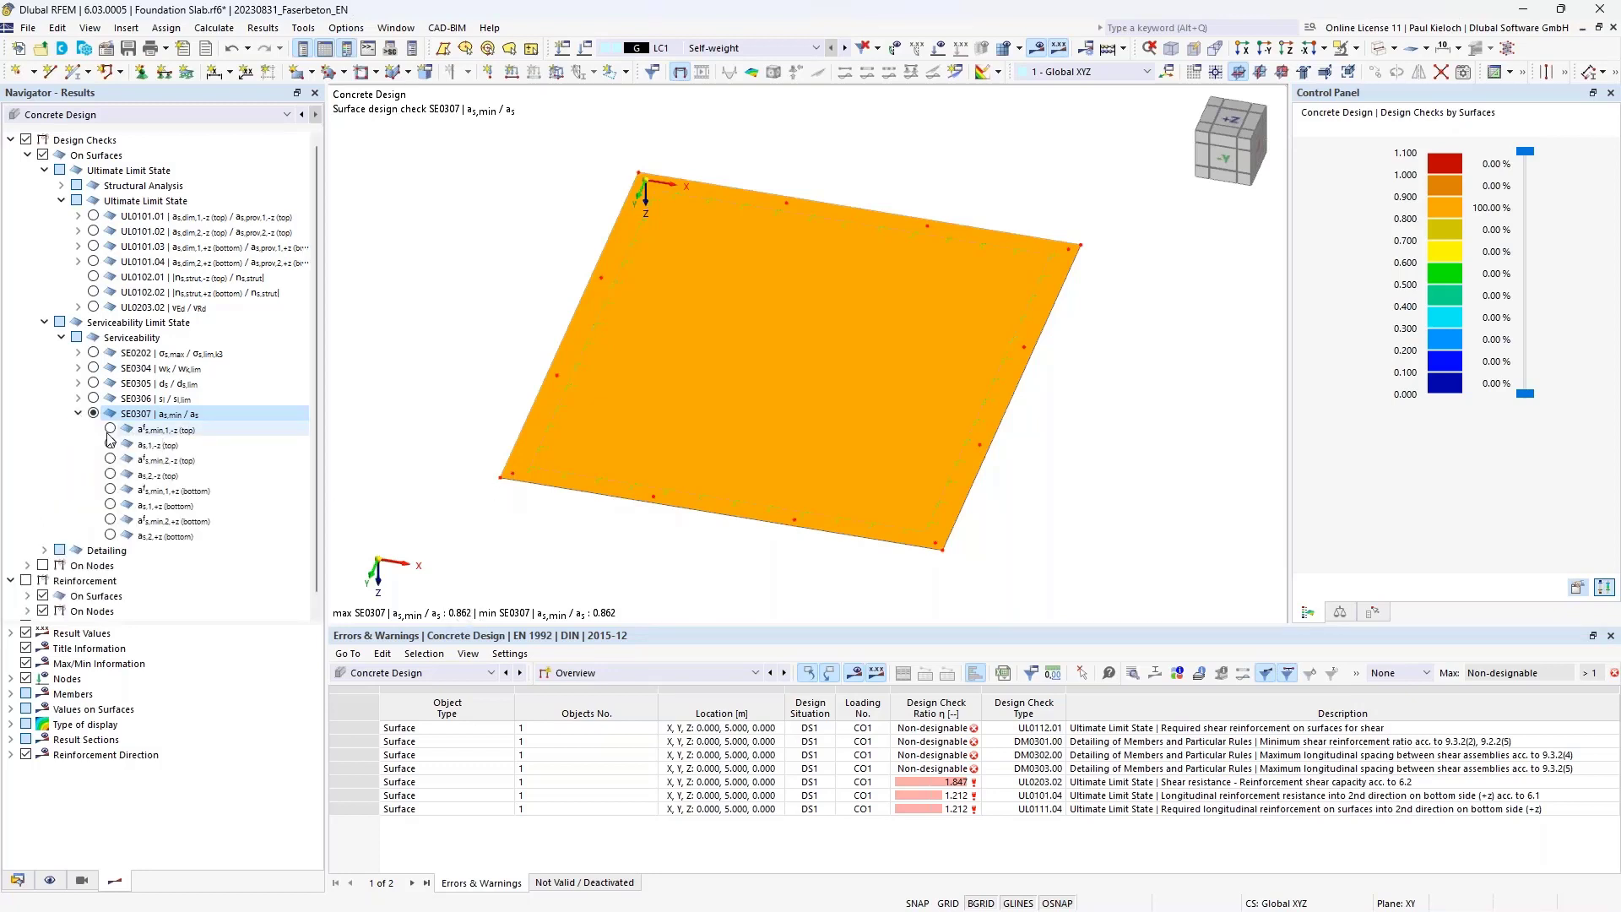
click(111, 428)
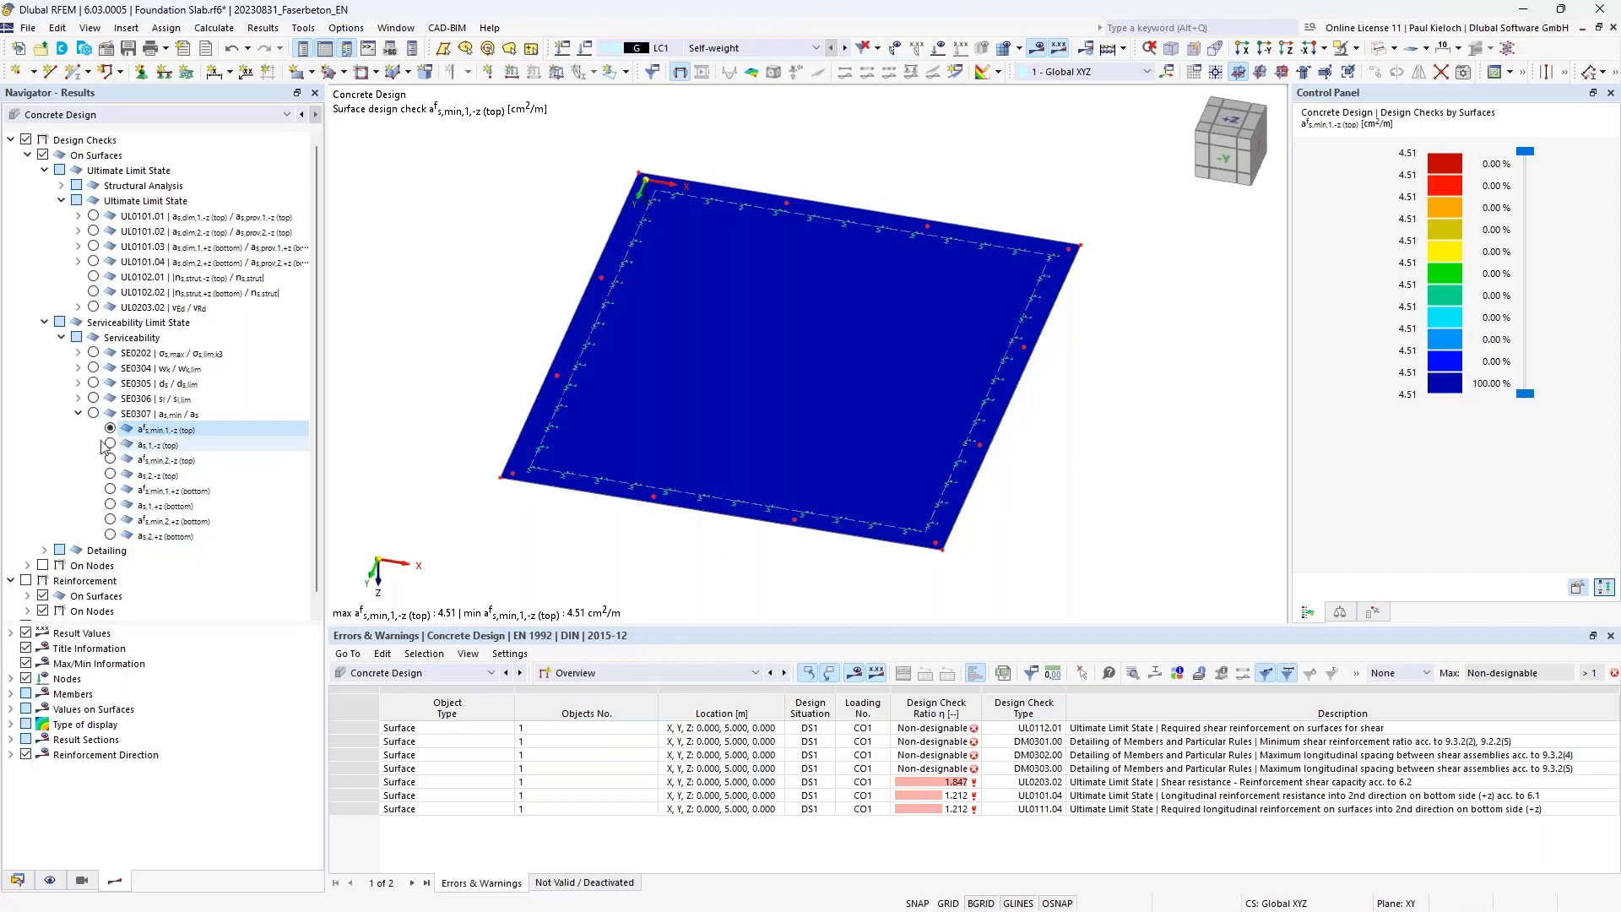
click(77, 414)
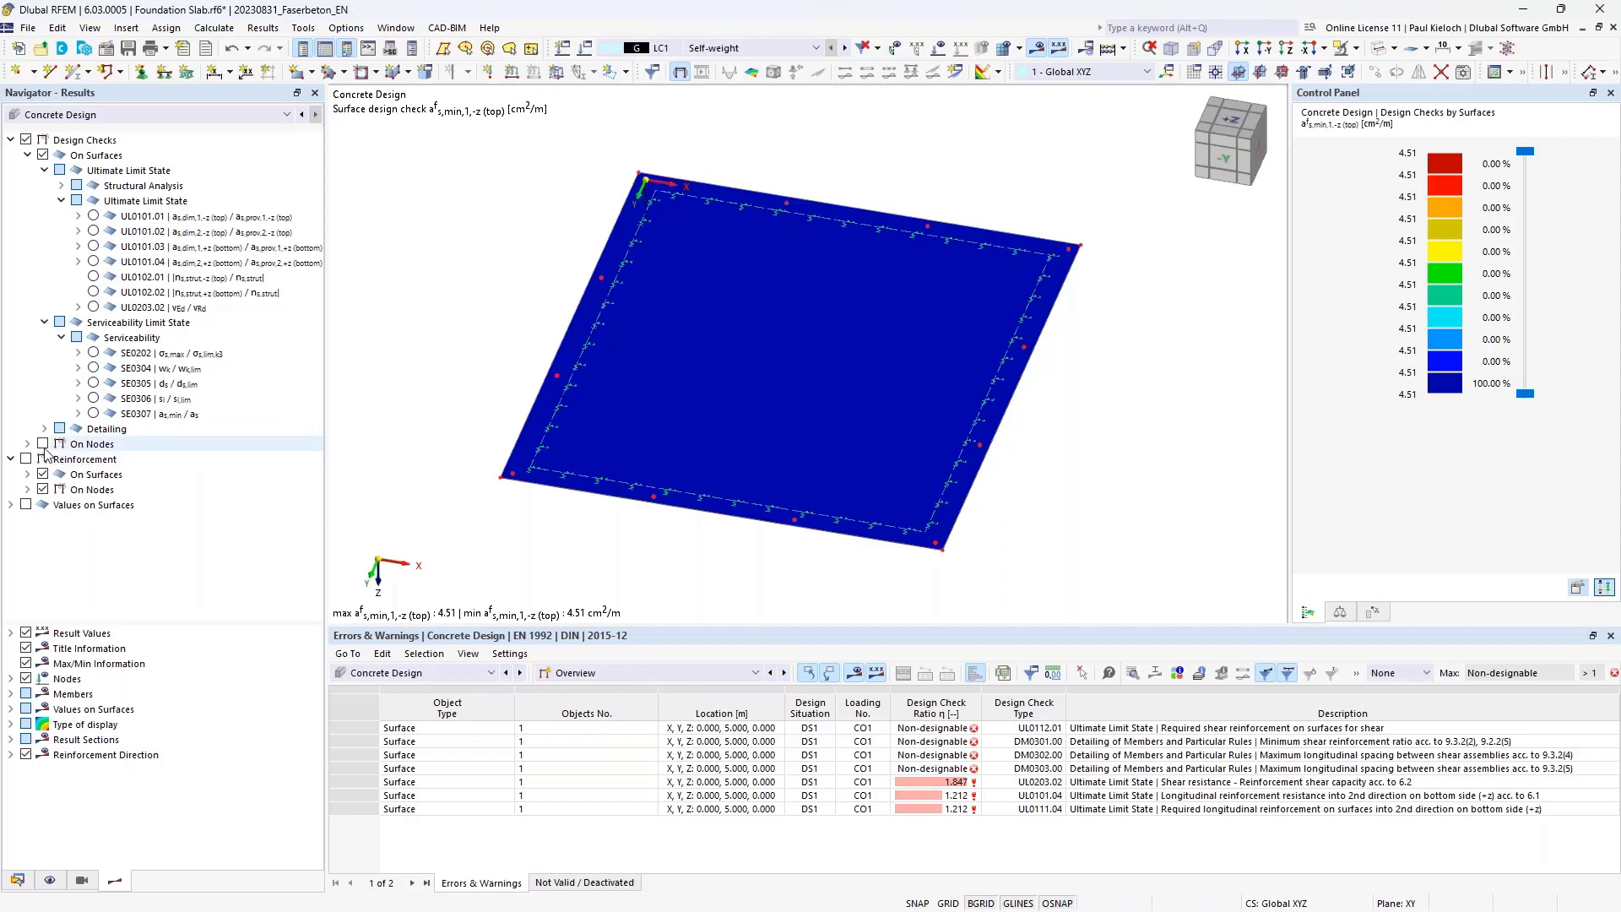
- Display the design checks on nodes instead of surfaces, and list the result values of punching check UL0400
click(43, 154)
click(42, 443)
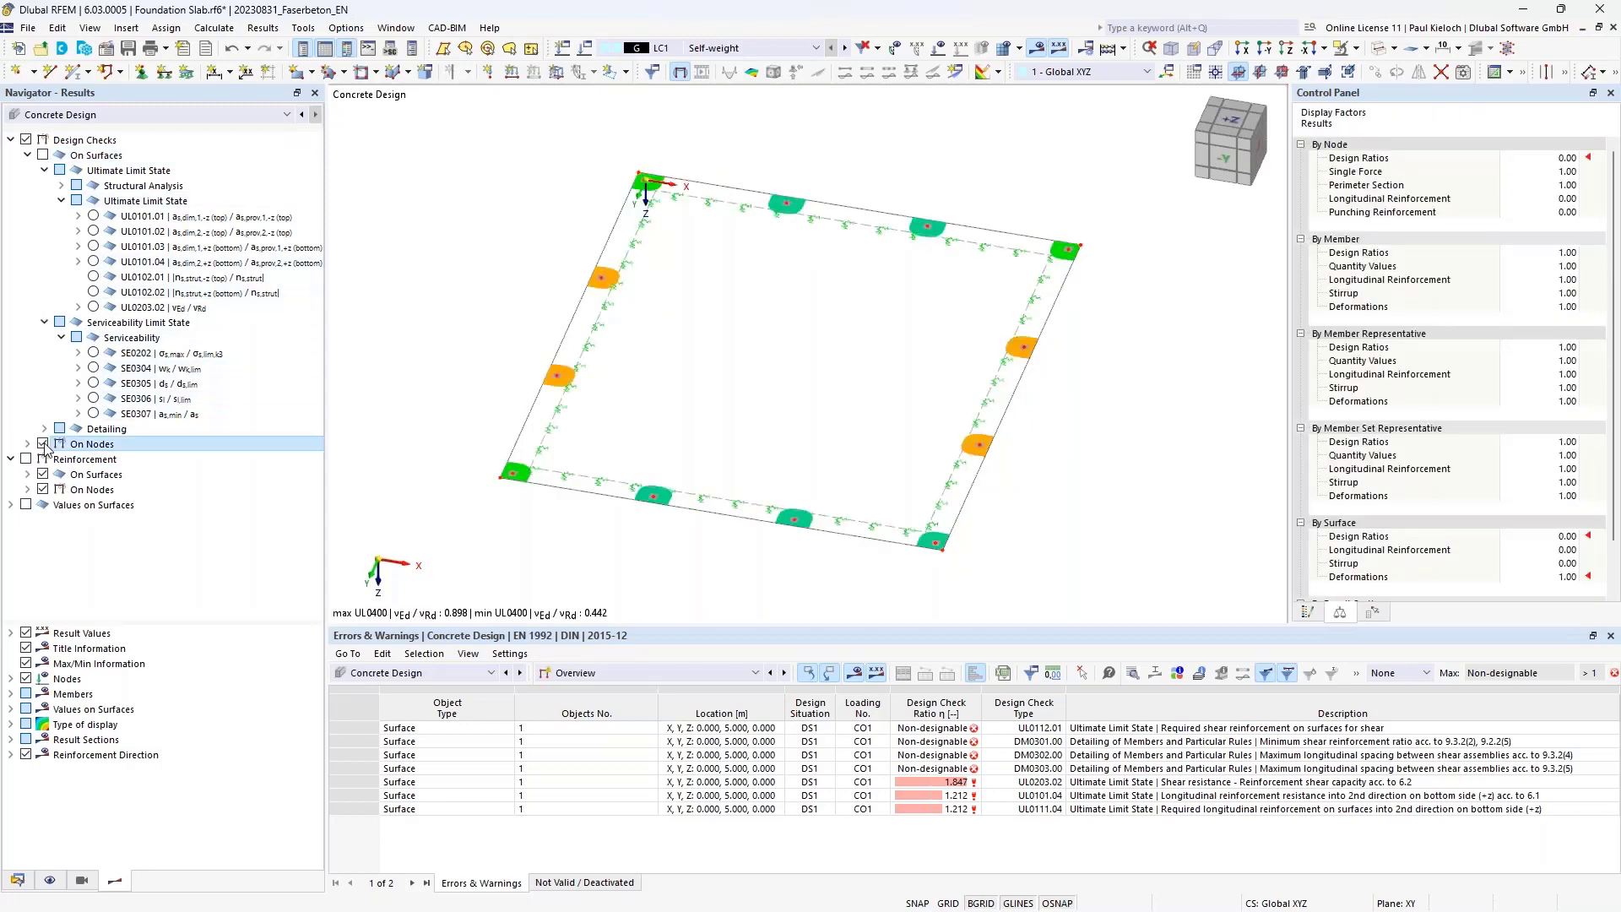
click(27, 443)
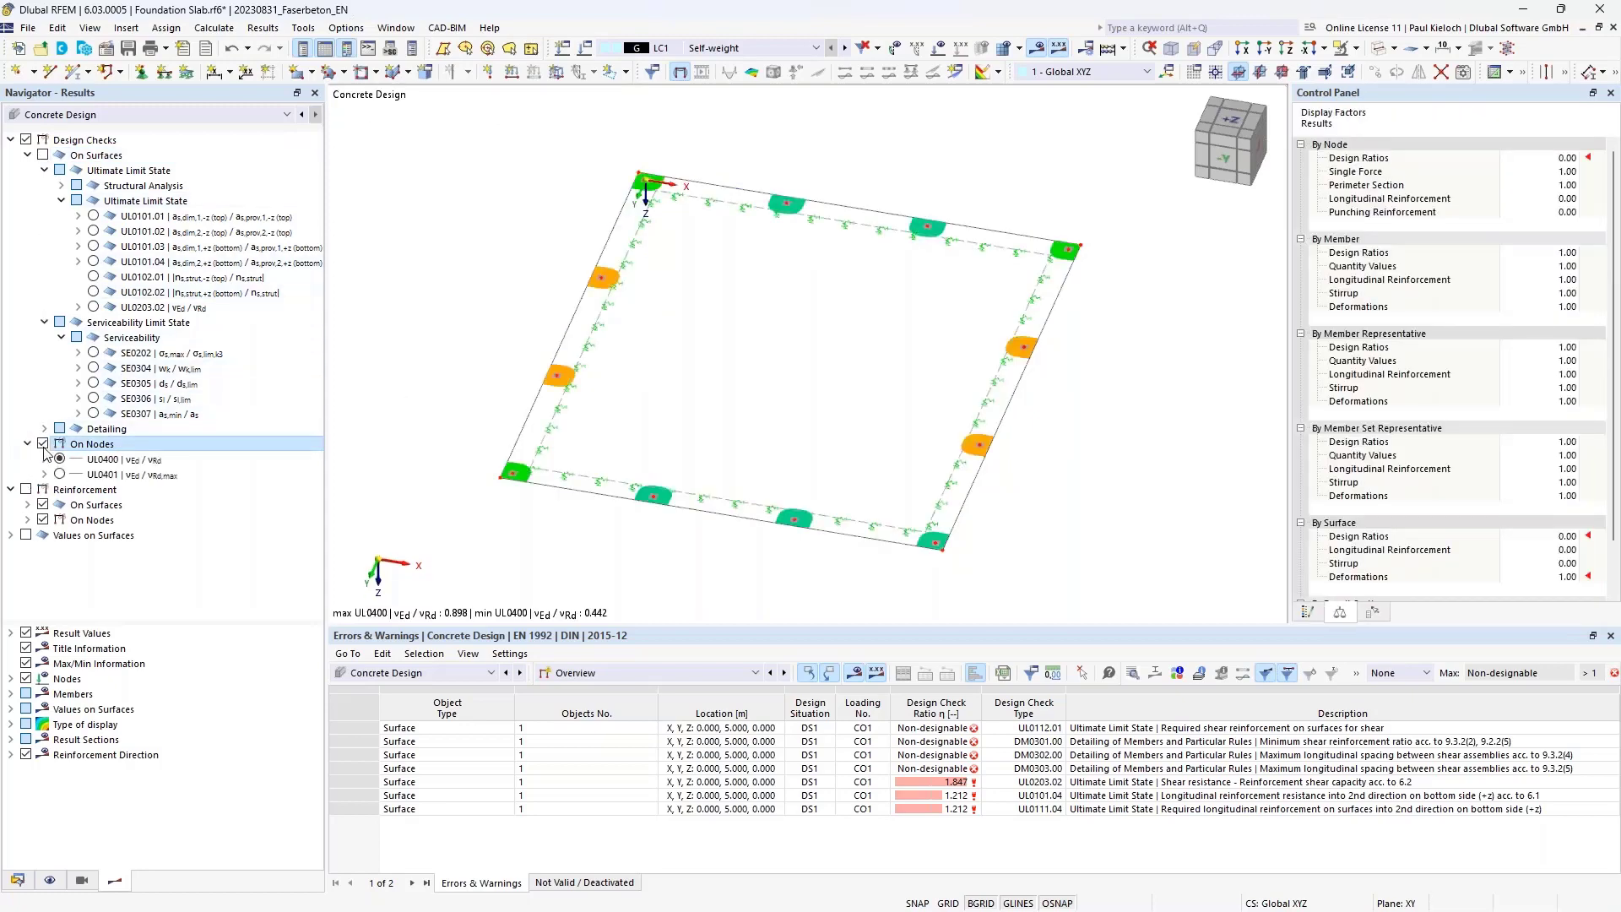
click(44, 460)
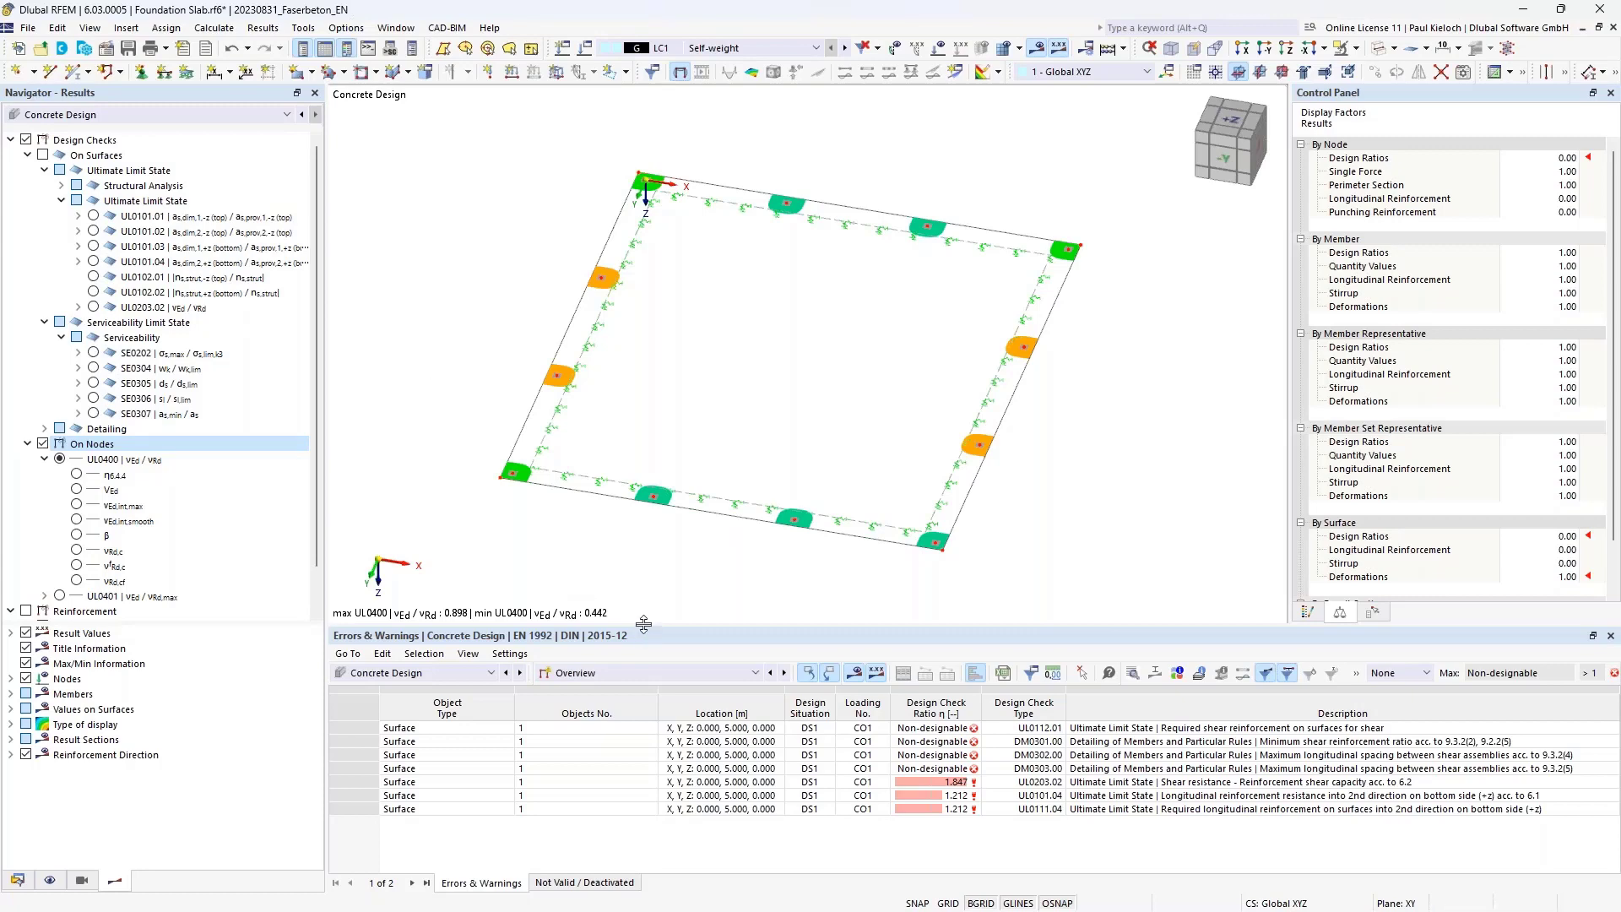
- Enlarge the results table and list the design ratios on surfaces
drag(644, 624, 662, 568)
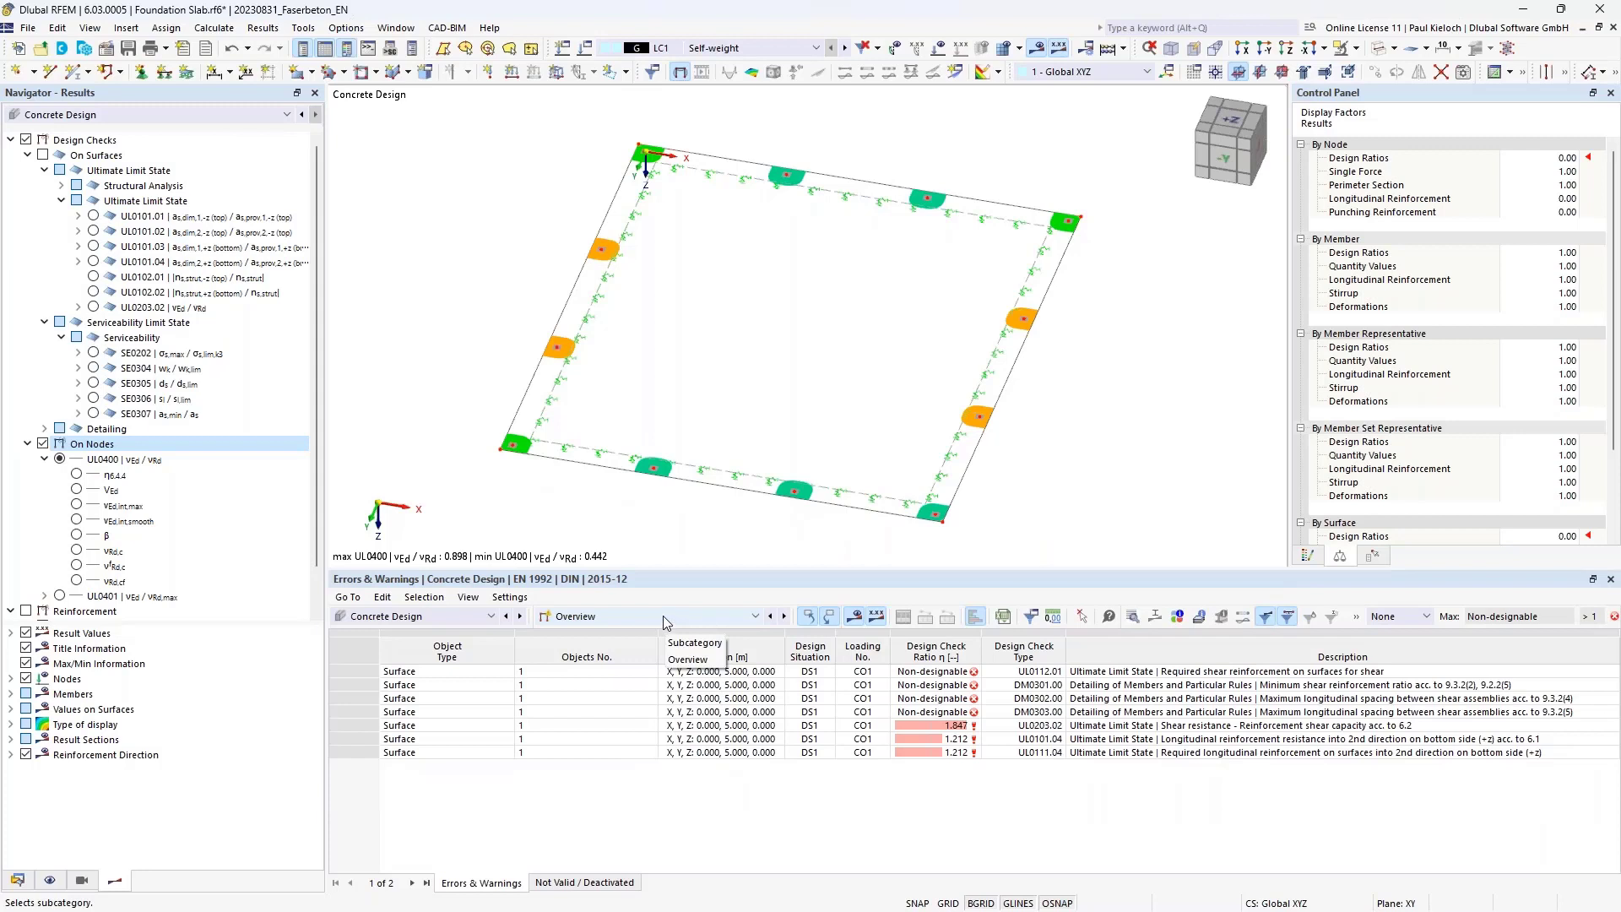
click(662, 615)
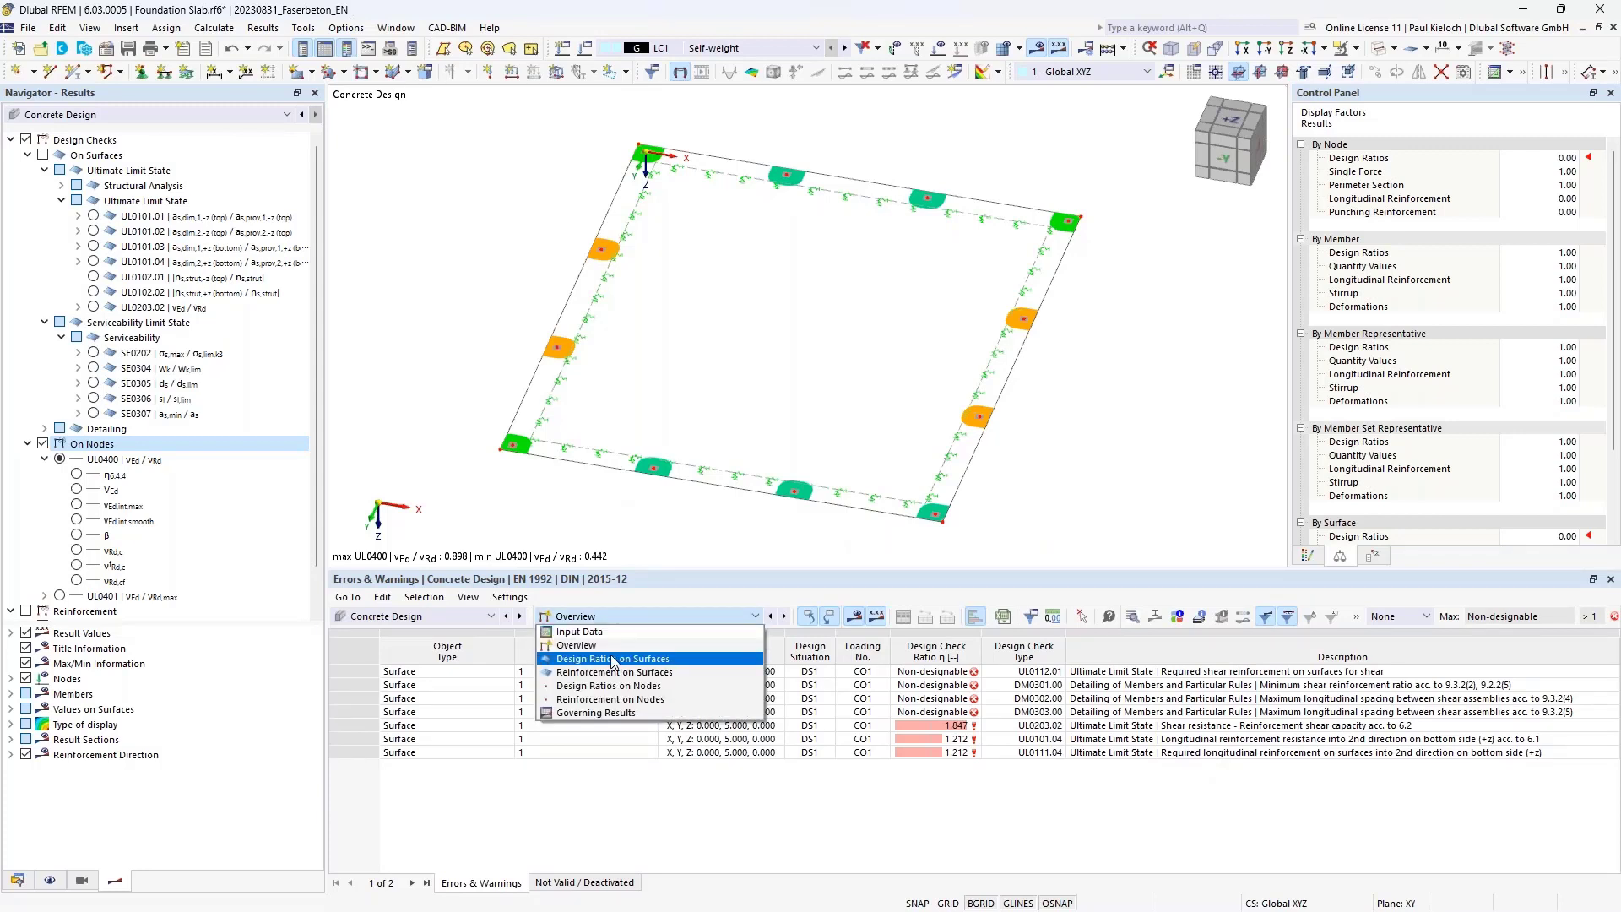
click(644, 660)
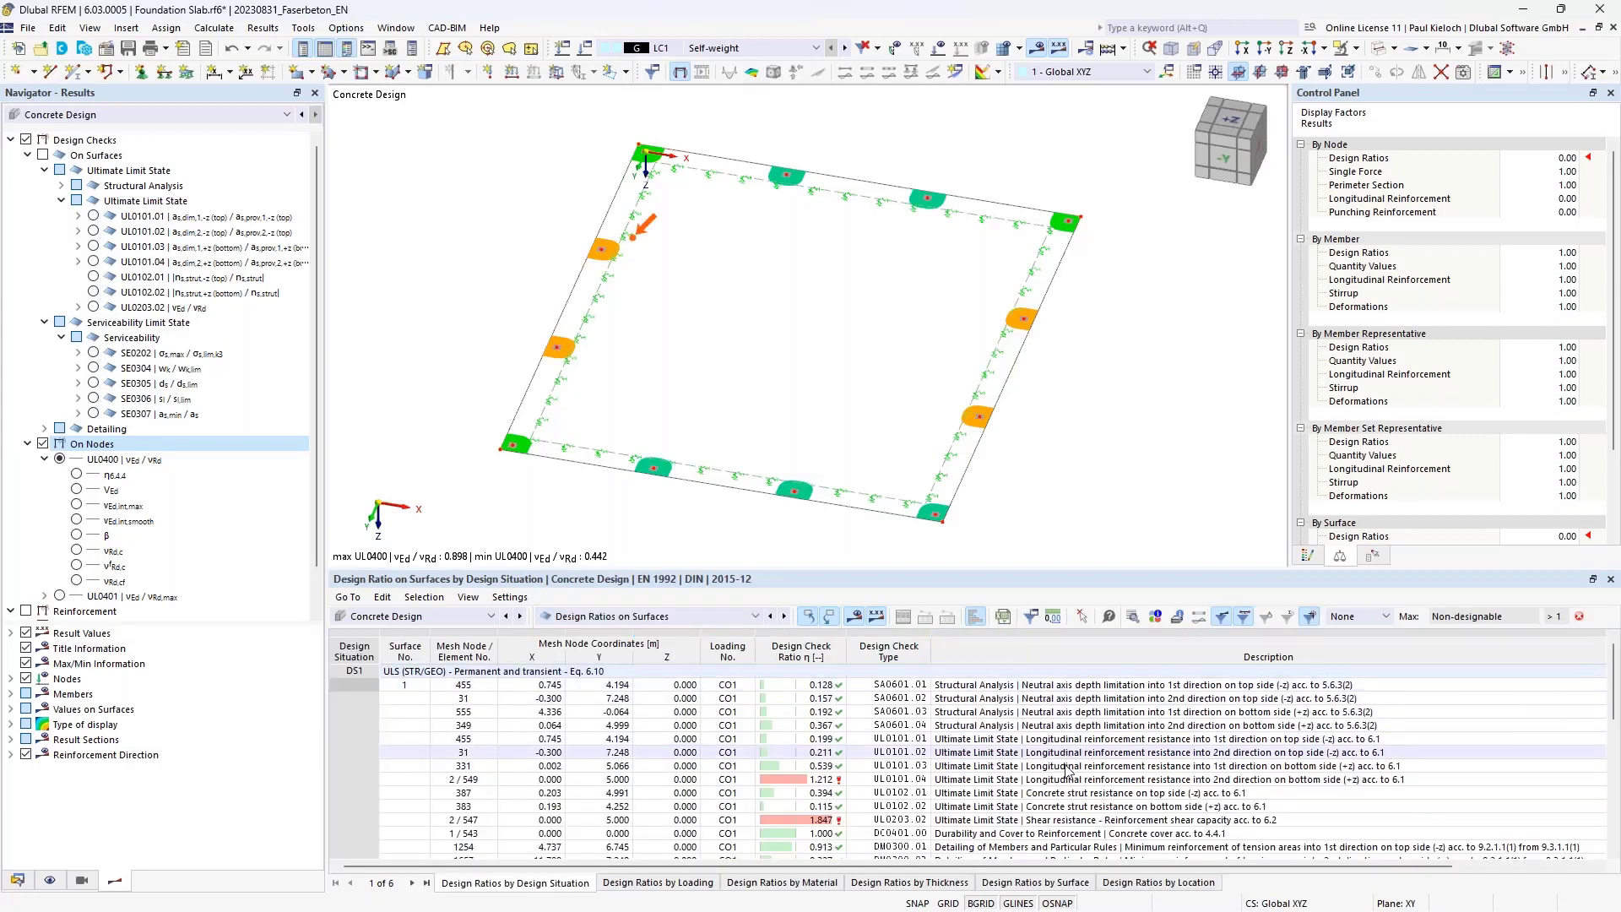
- Examine the calculation details of shear check UL0203.02 on the slab, through to the design ratio formula
click(1056, 828)
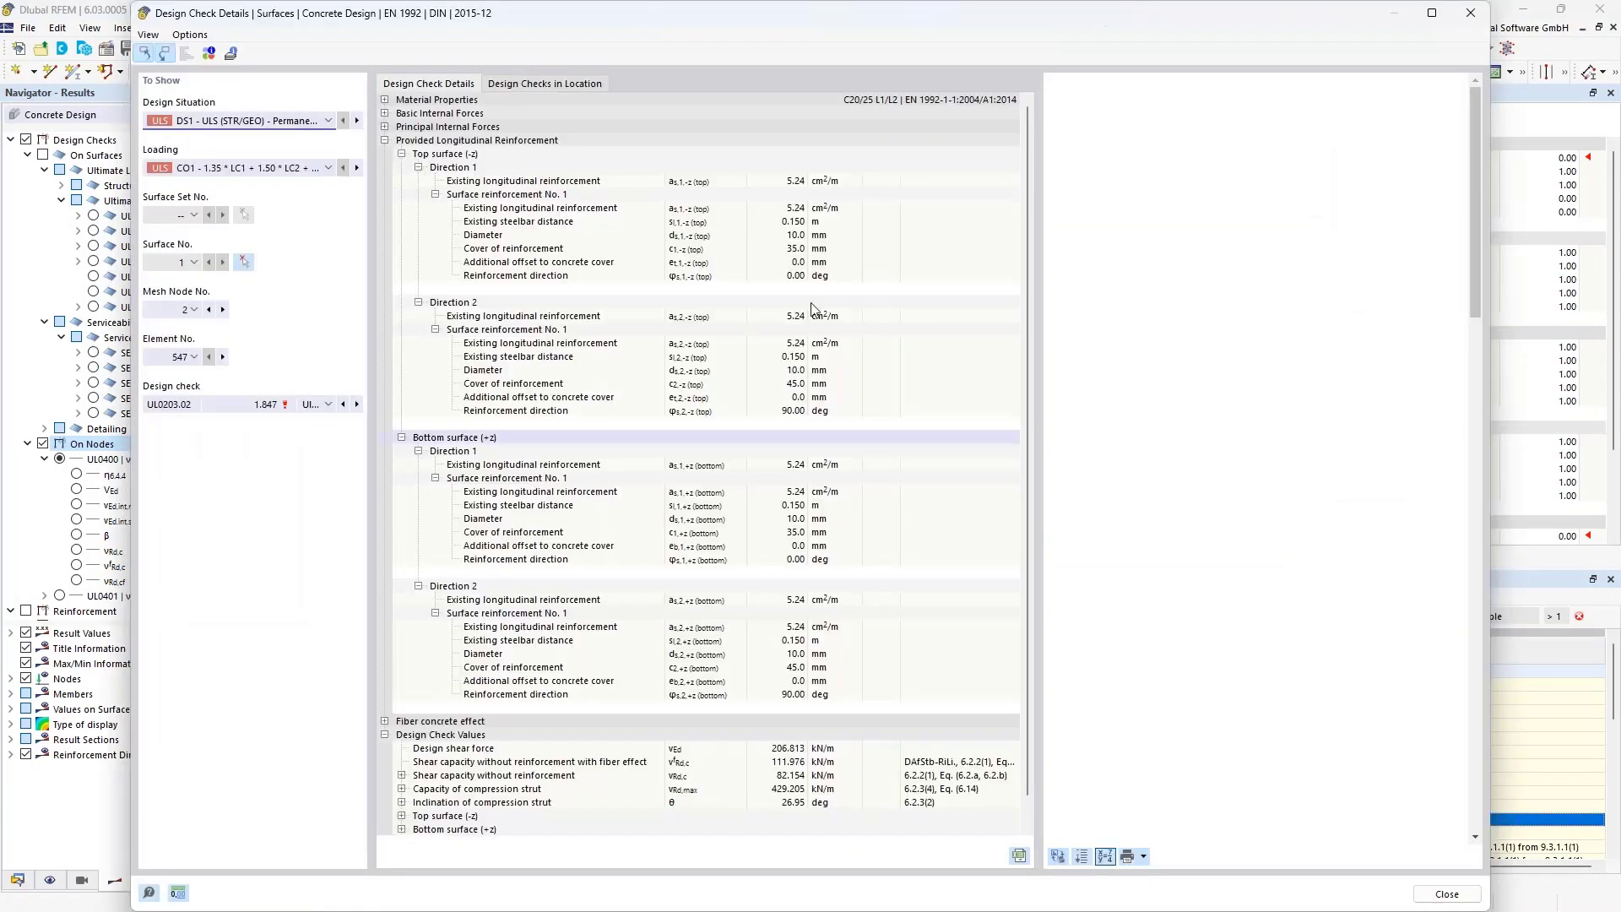
click(385, 140)
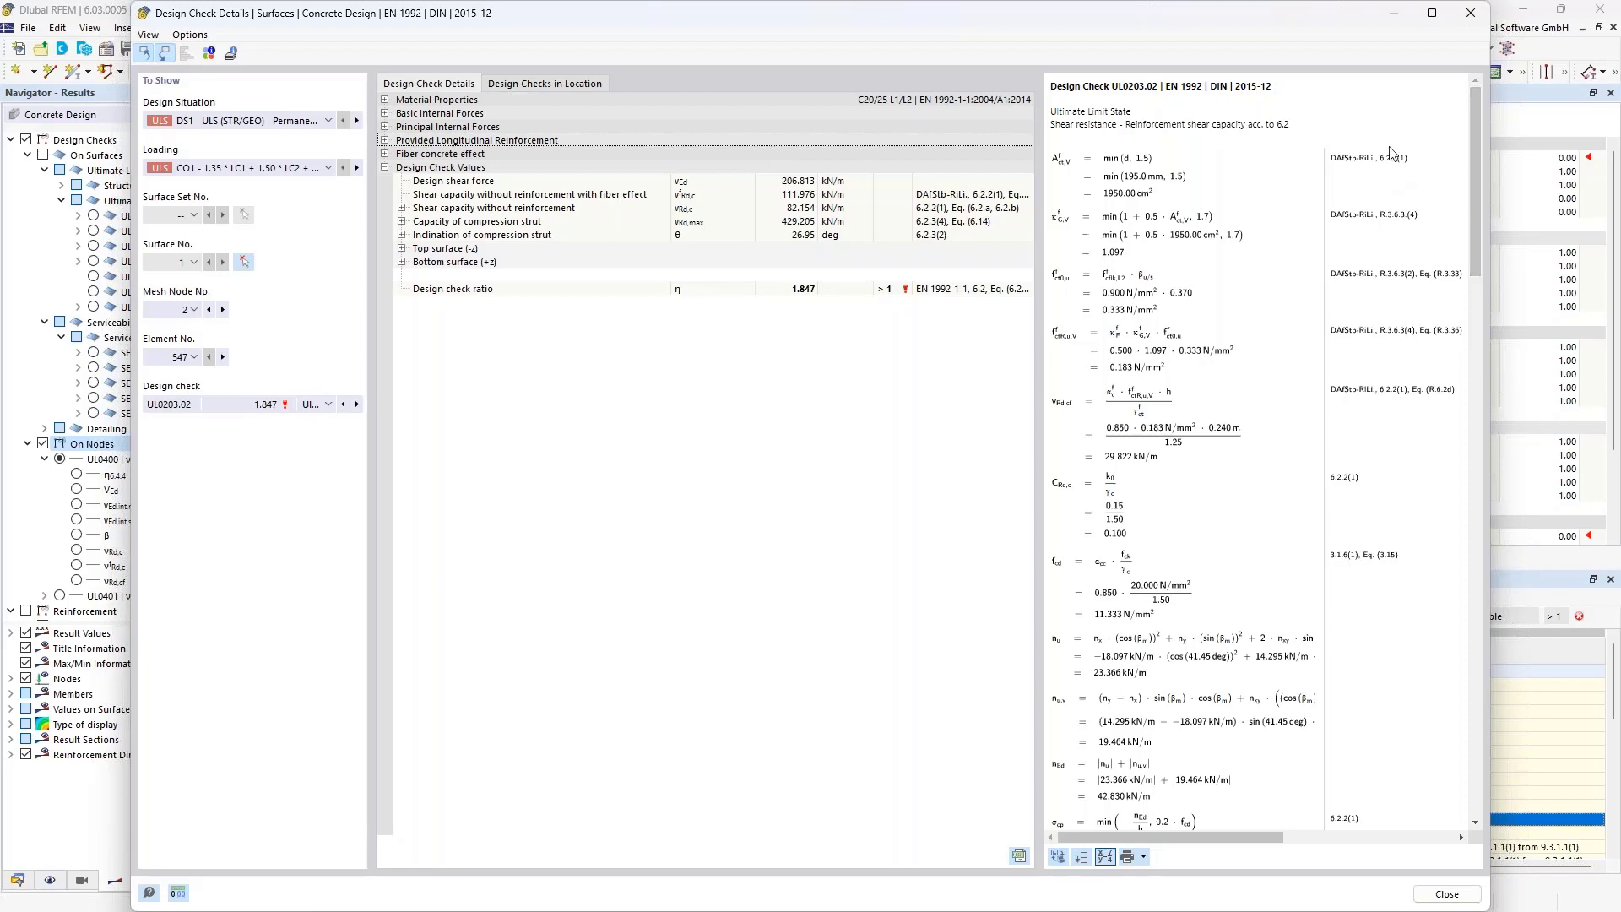
drag(1471, 155, 1445, 500)
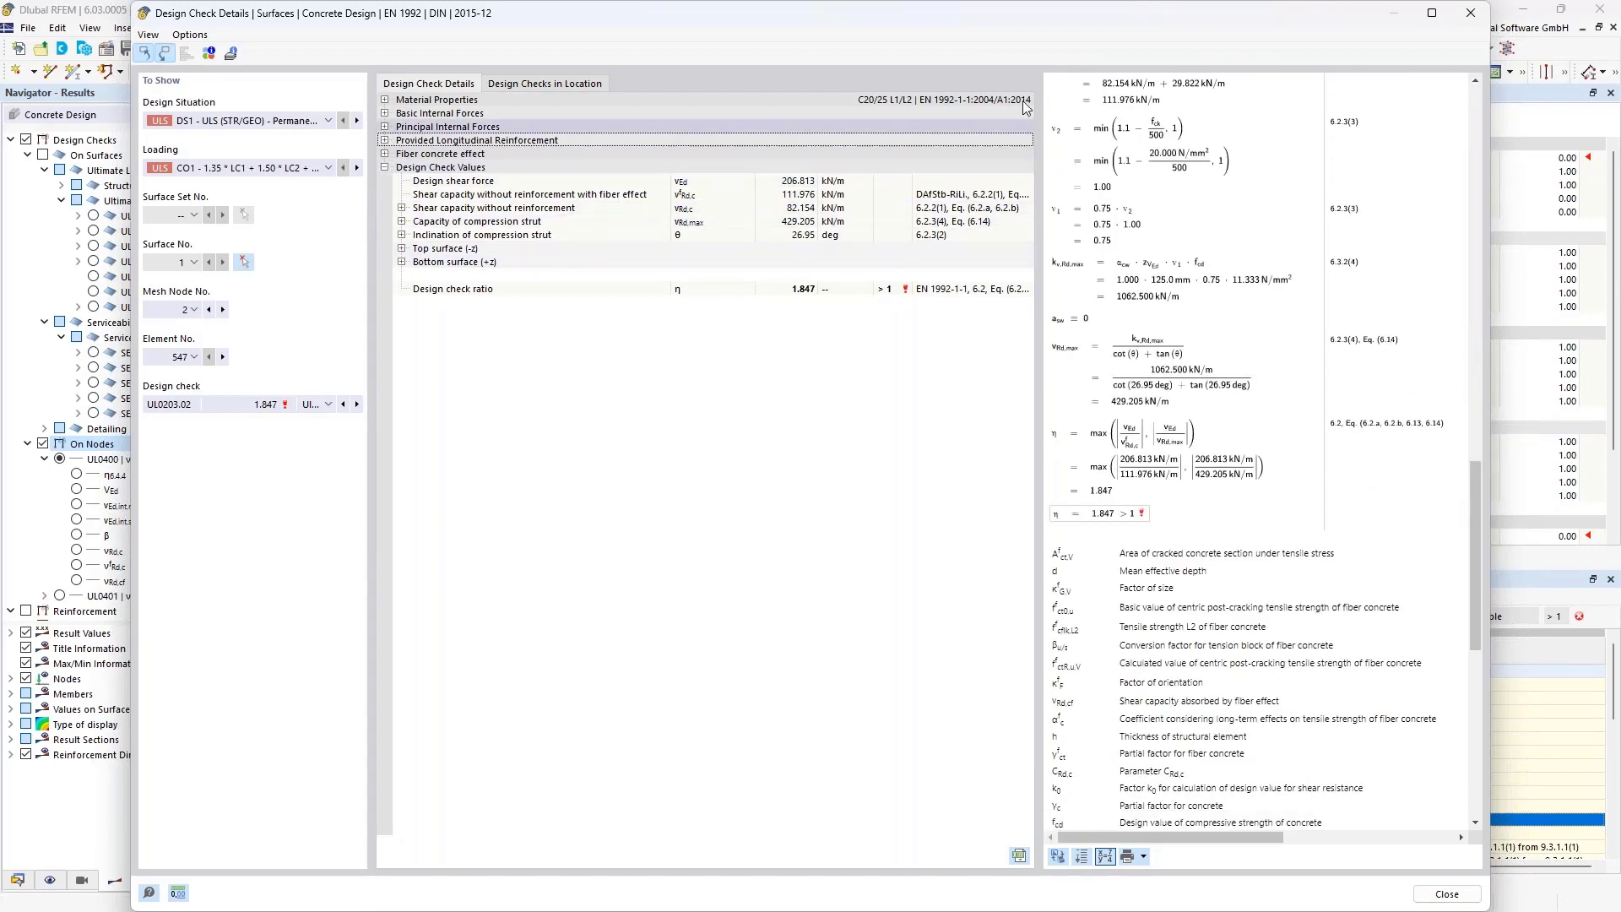
click(1471, 13)
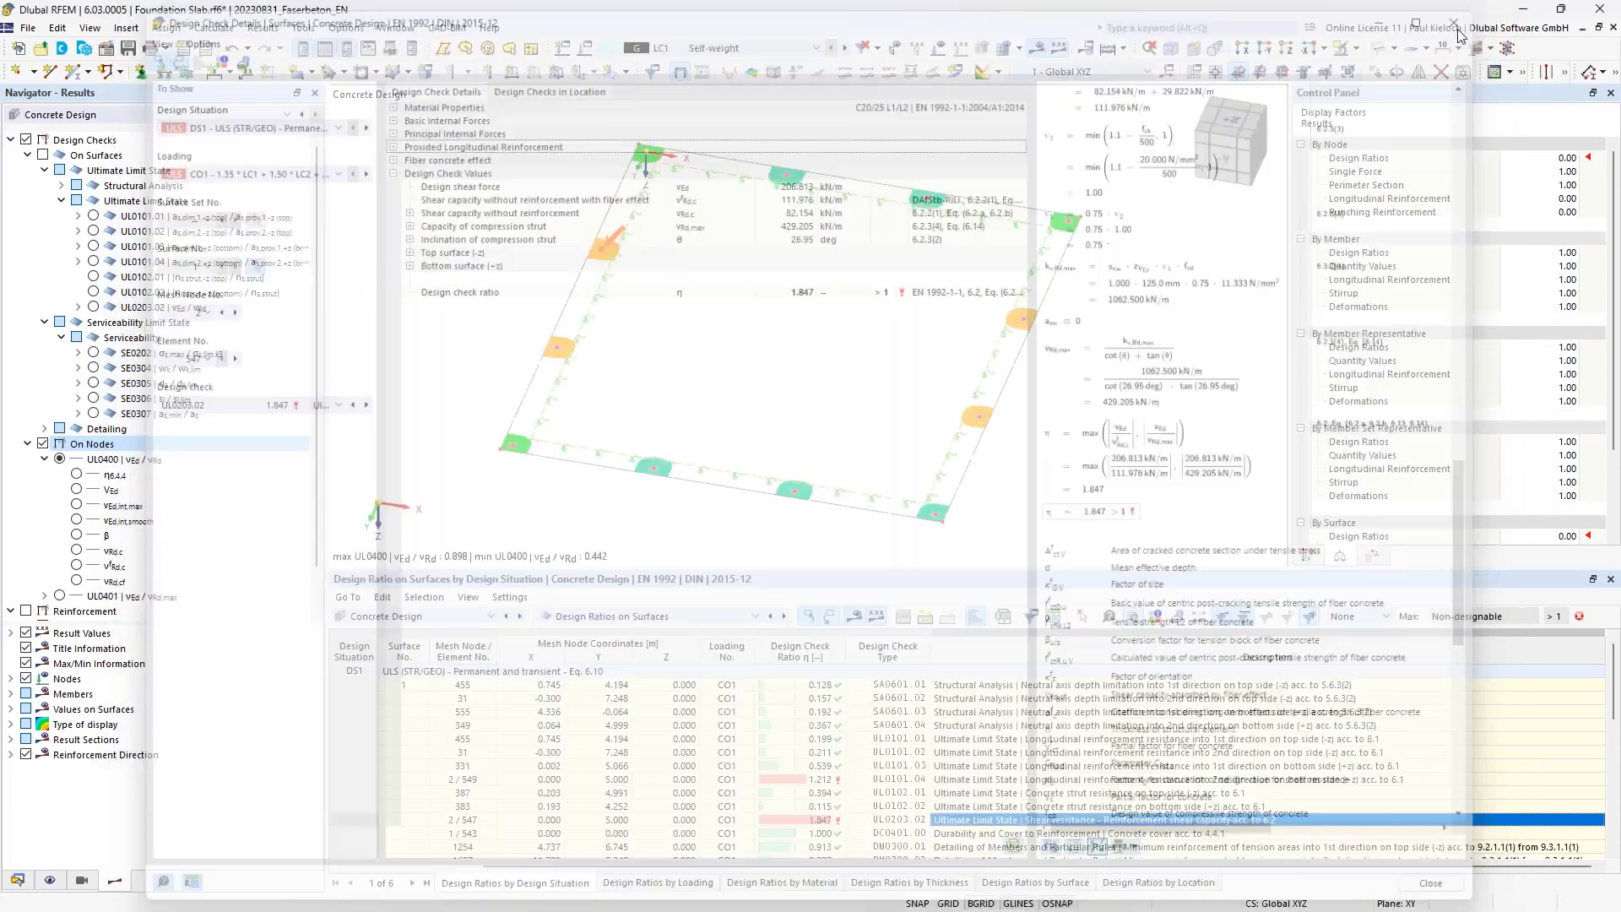
- List the design ratios by surface and look through the serviceability checks of the slab
scroll(1079, 727, down, 5)
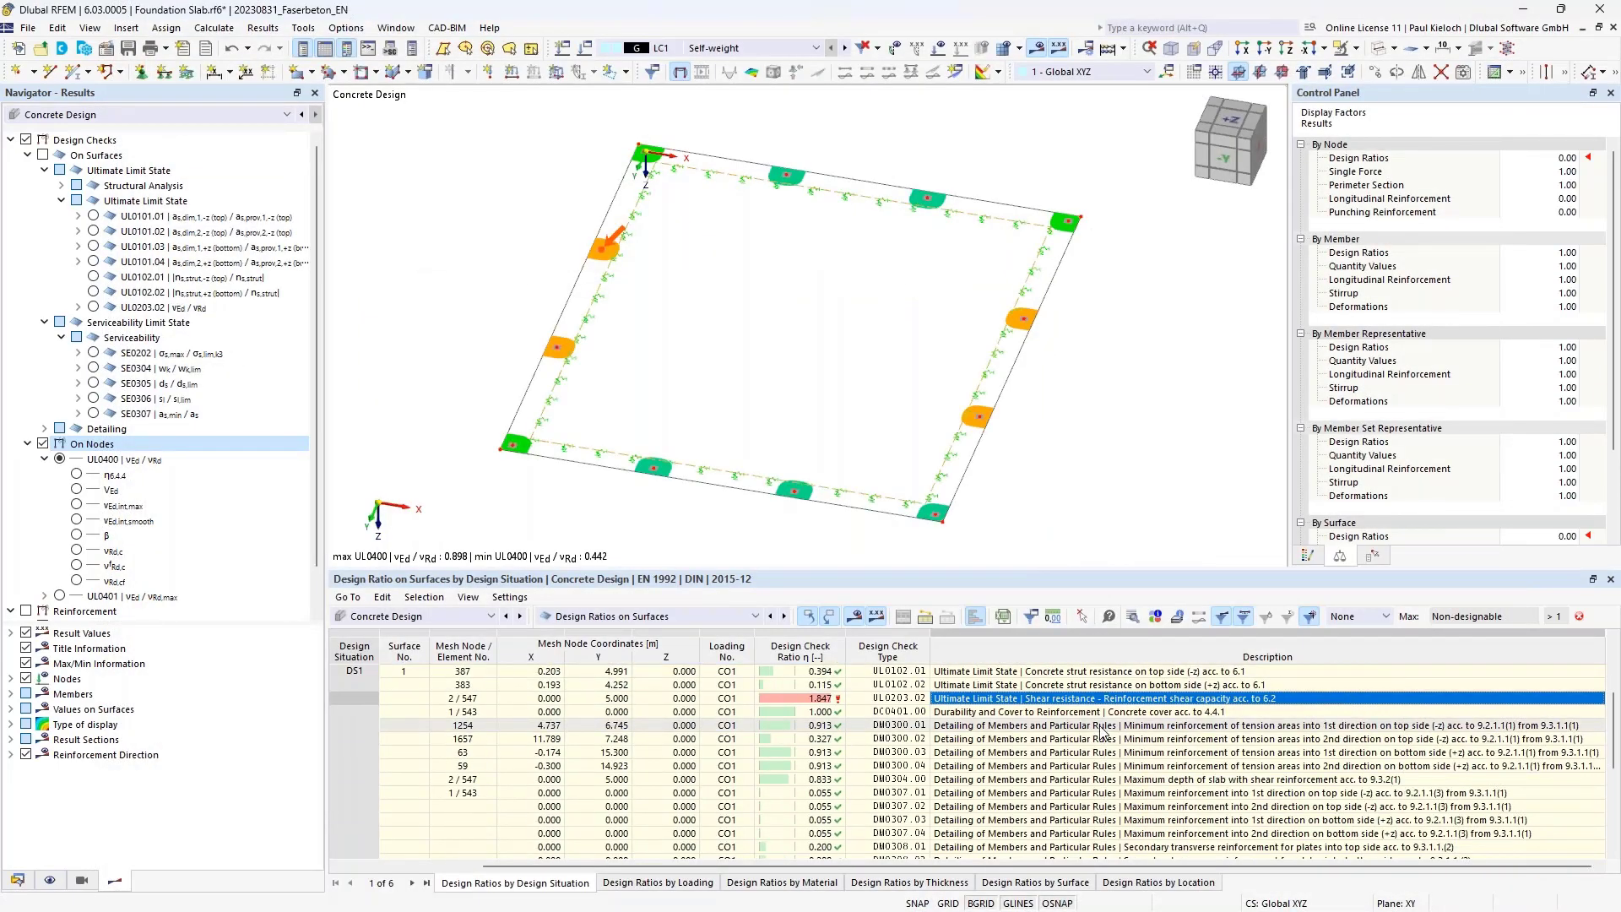
scroll(1181, 746, up, 2)
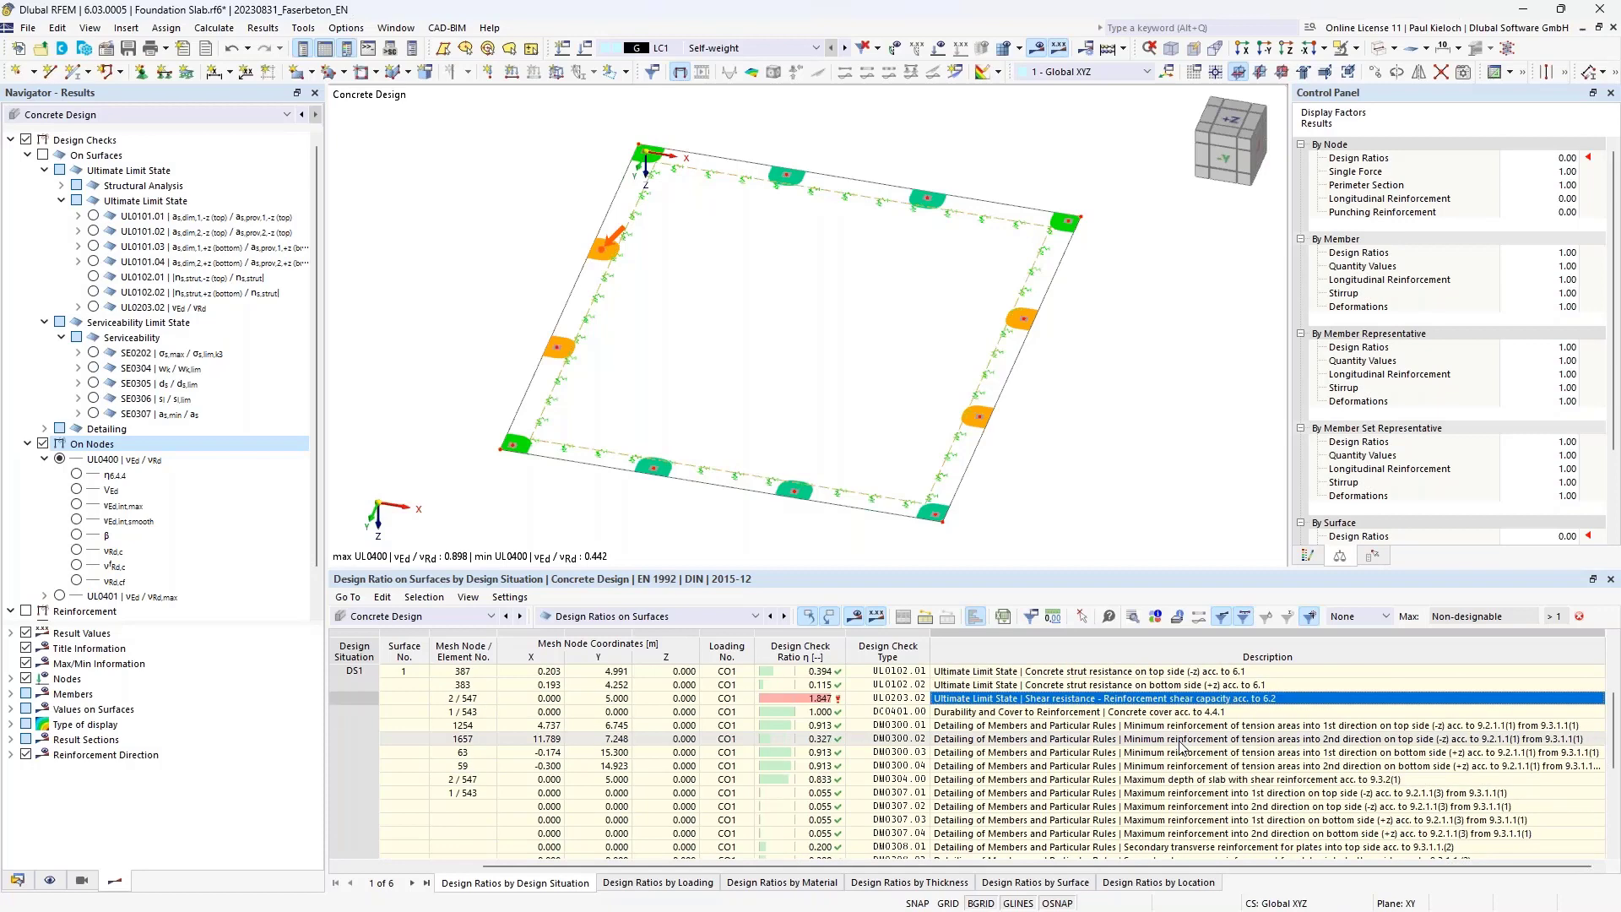
click(1074, 883)
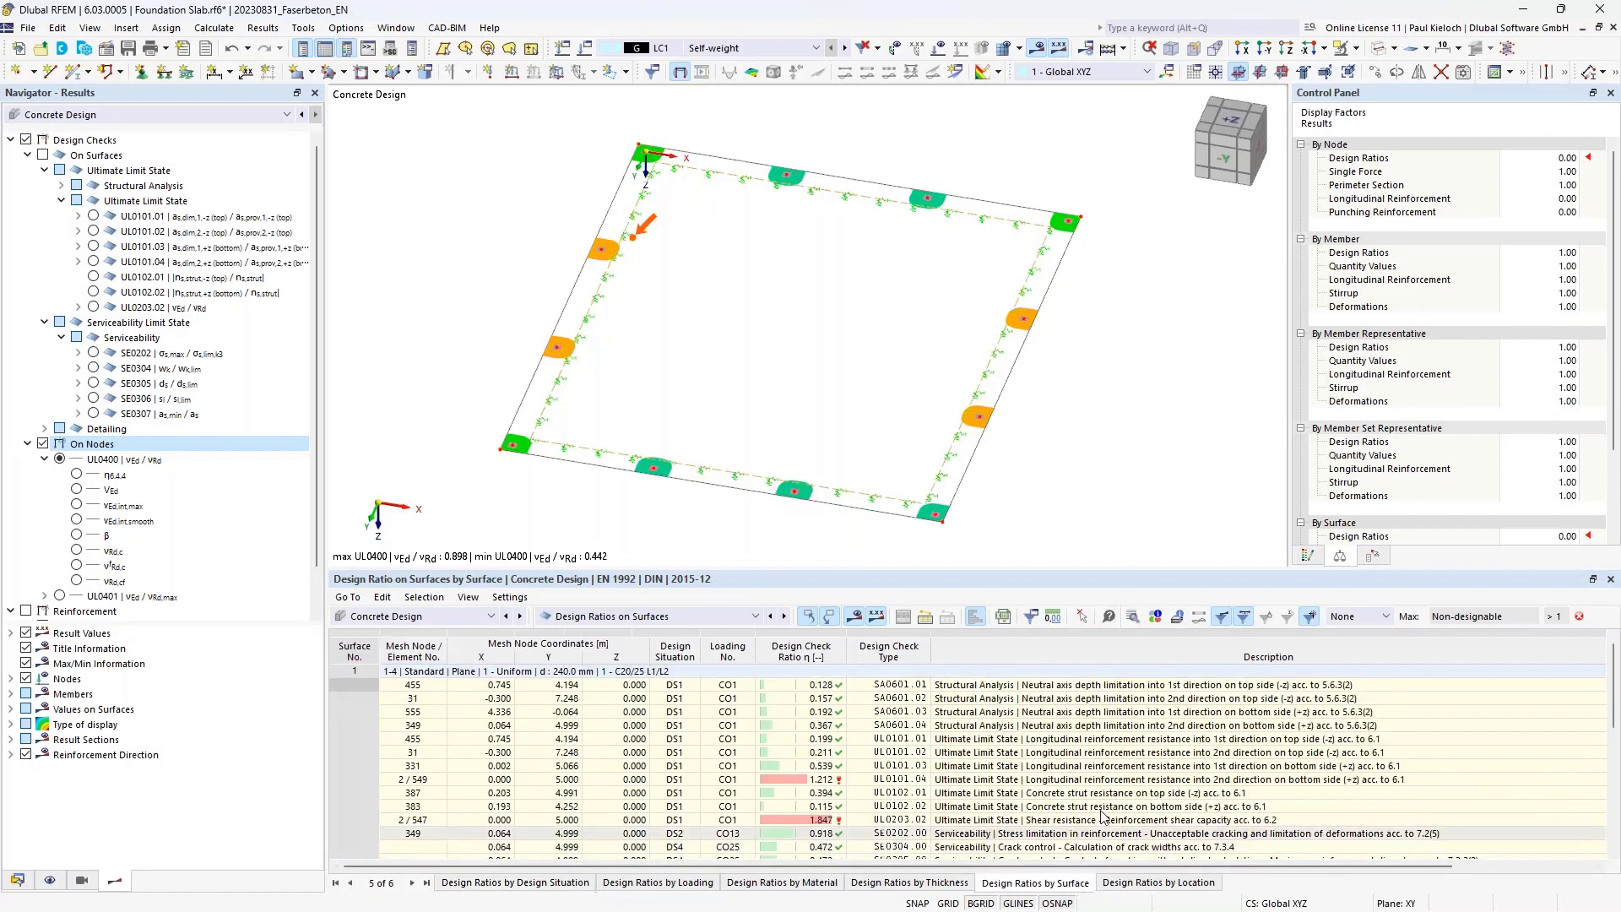
scroll(1157, 762, down, 2)
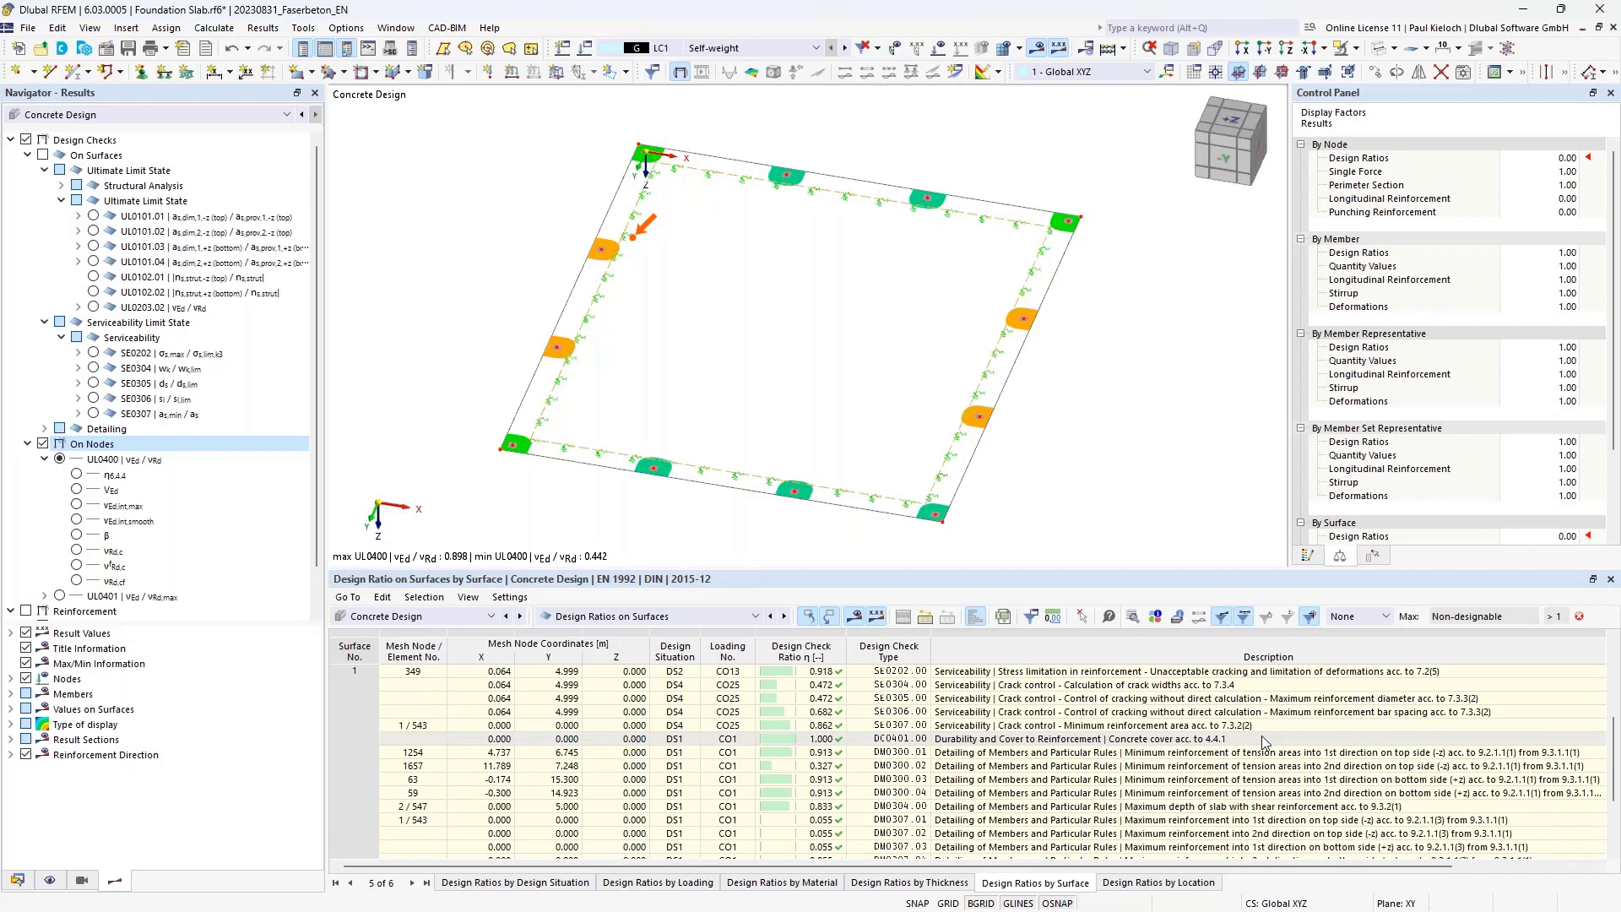
- Examine the calculation details of minimum reinforcement check SE0307, through to the resulting design ratio formula
click(1272, 725)
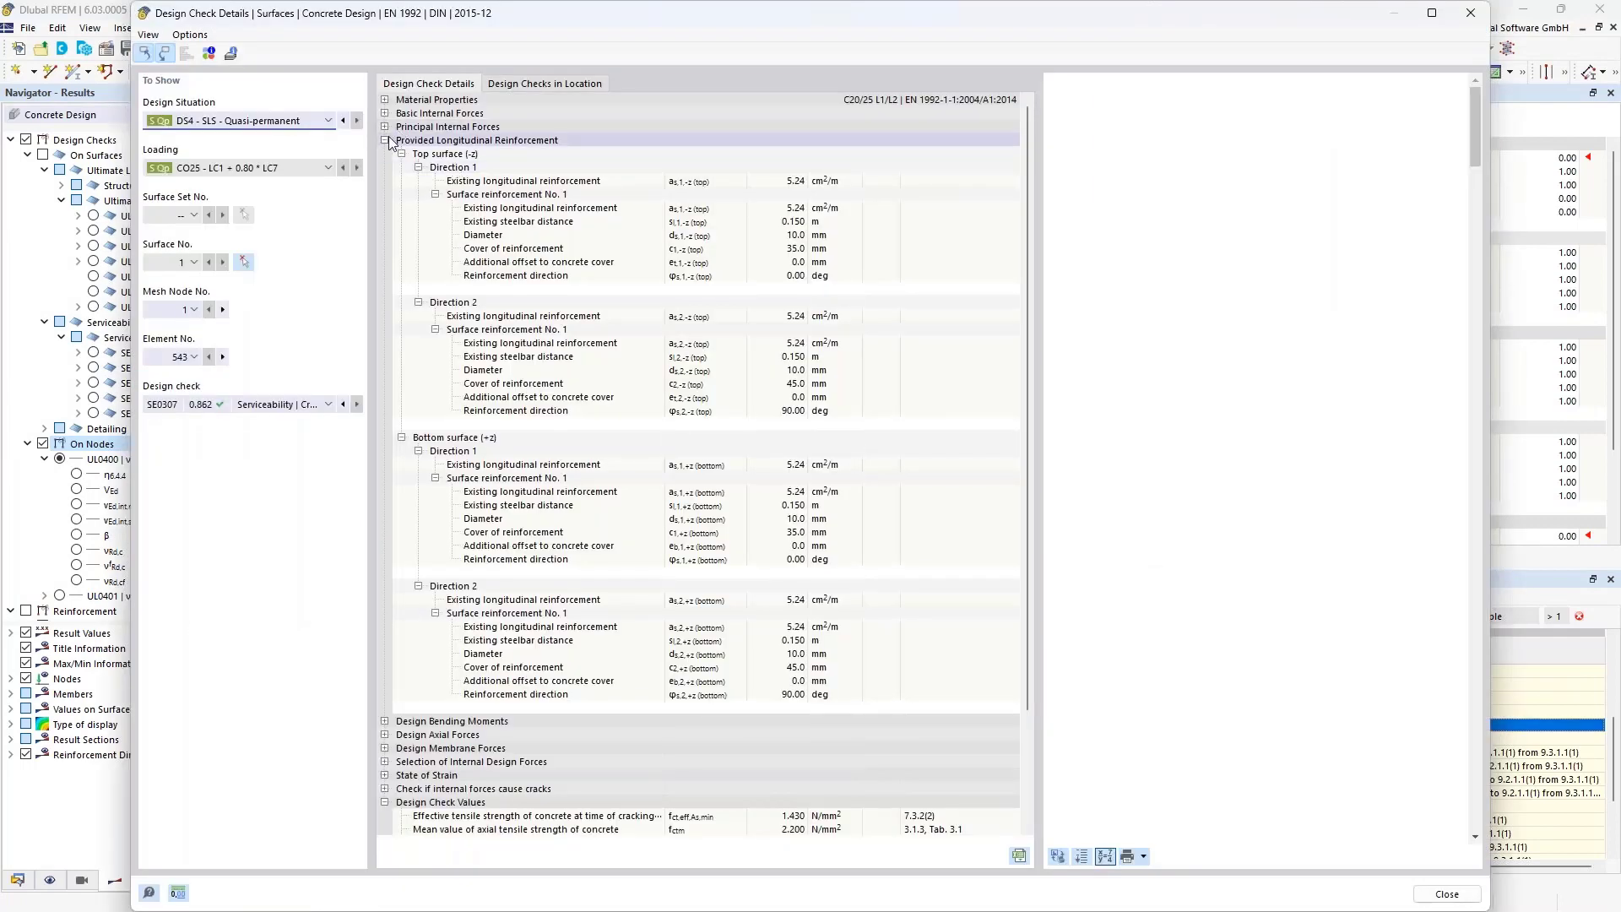
click(385, 140)
click(385, 141)
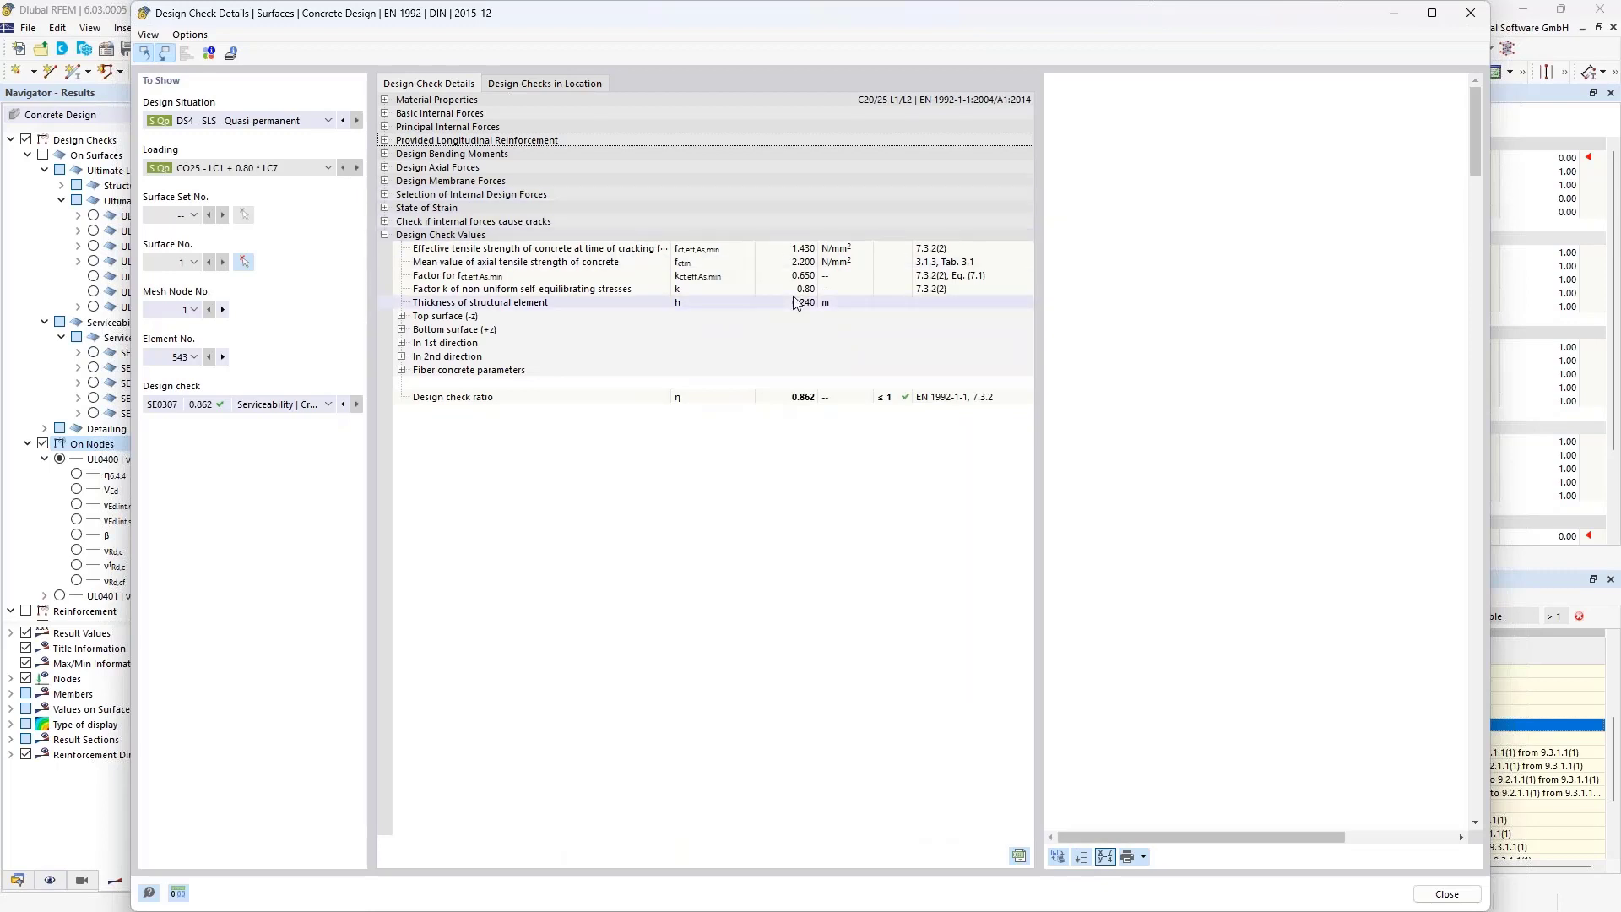
click(802, 396)
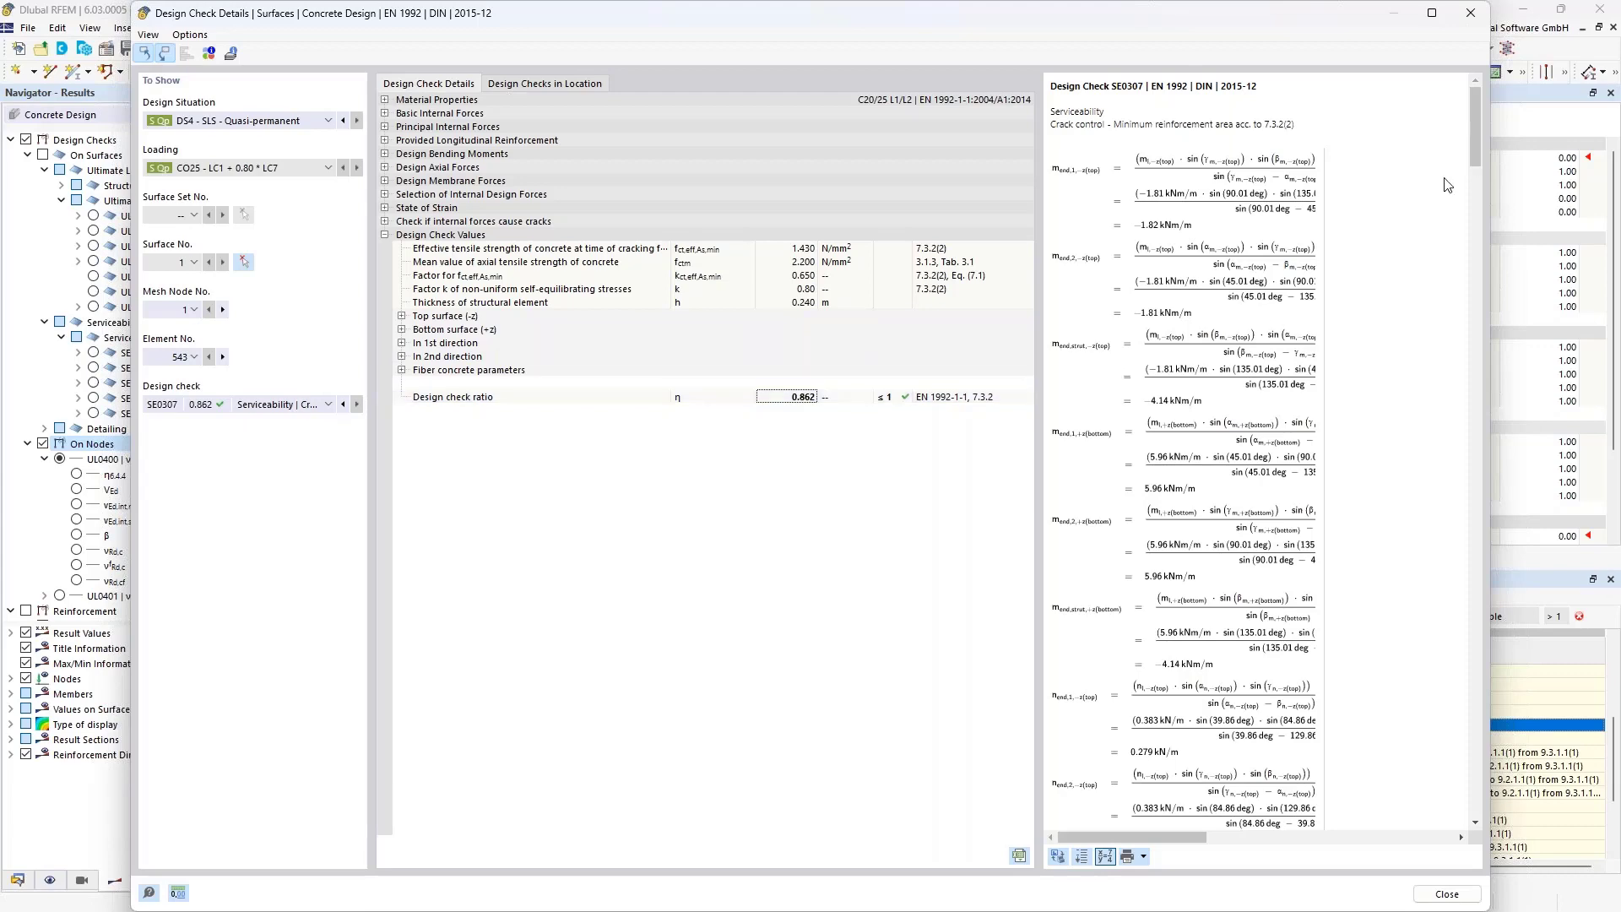
drag(1477, 132, 1491, 529)
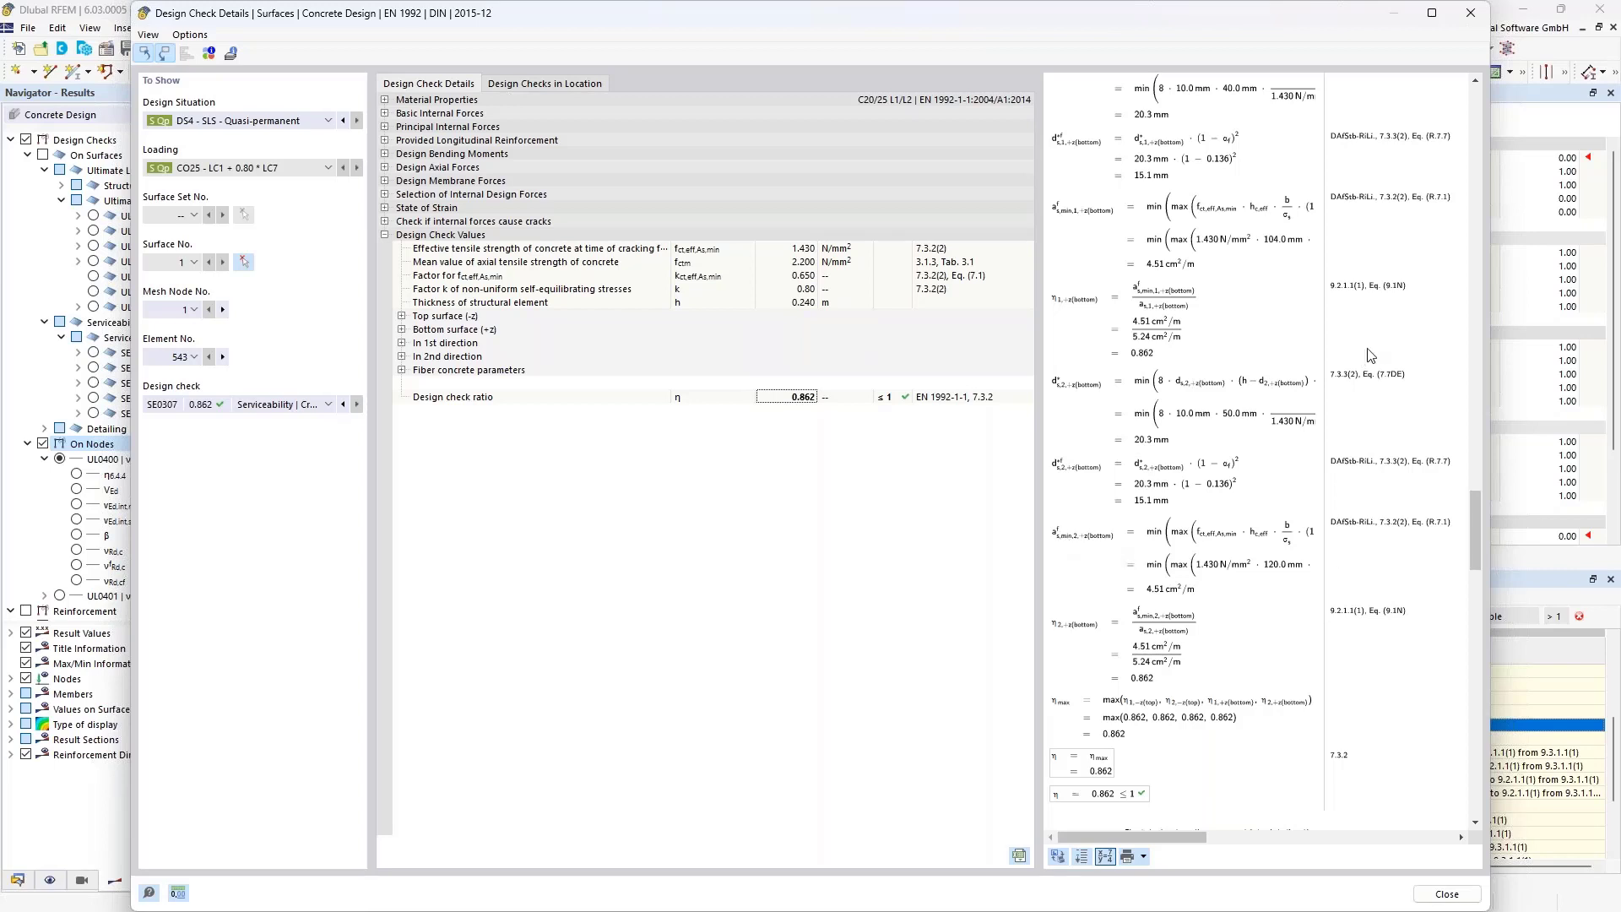
click(1480, 21)
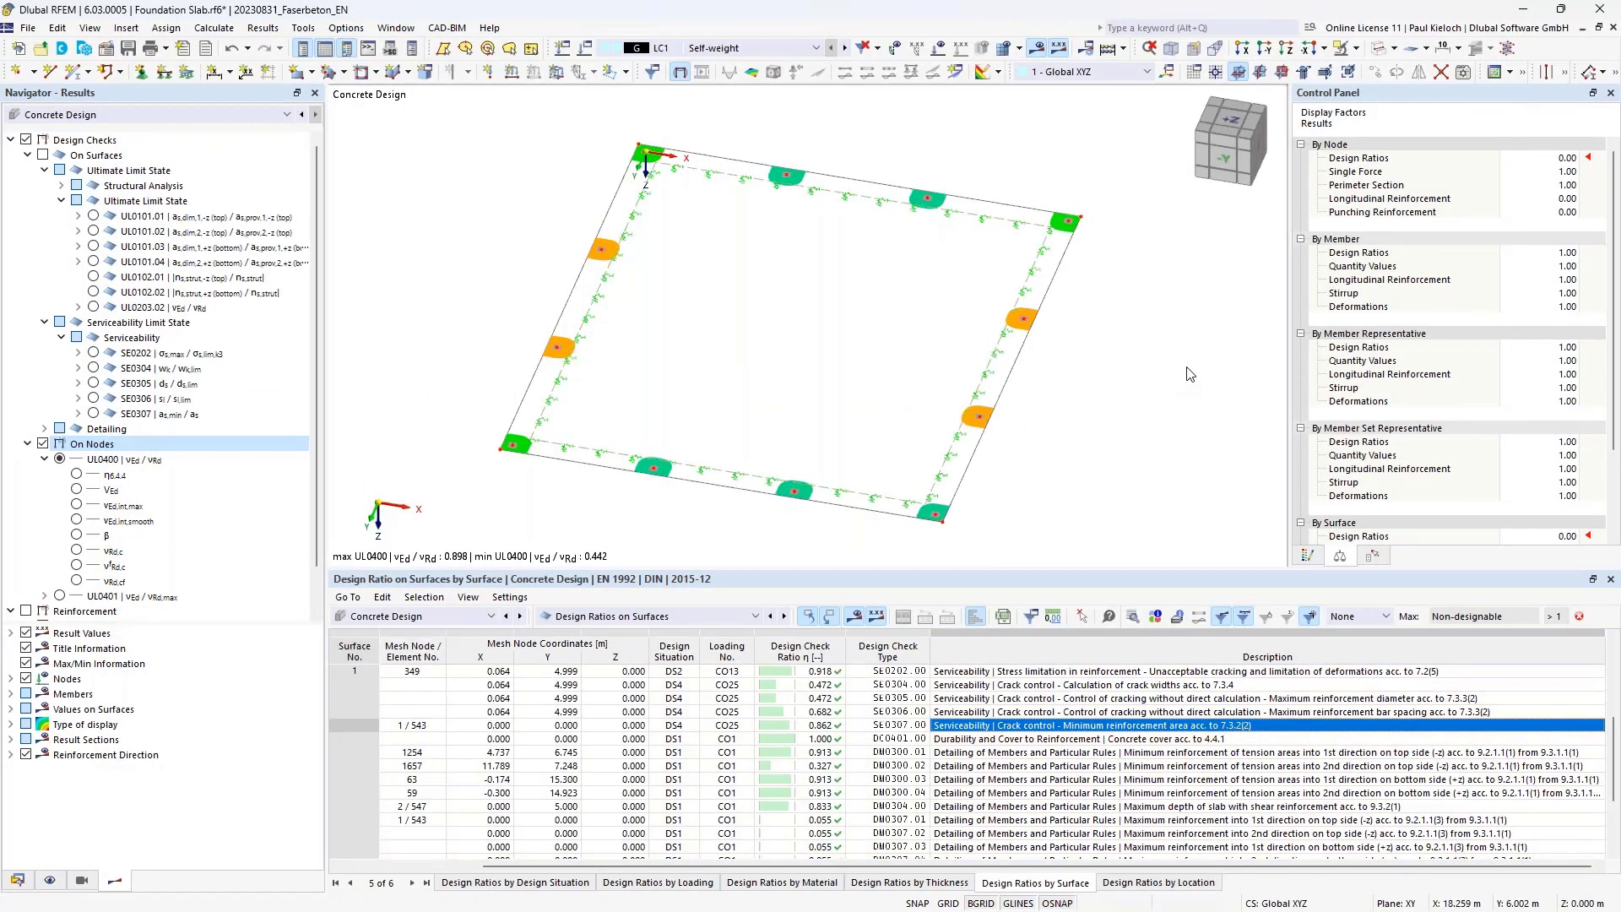
- Draw a single line 15.6 m long across the slab at X 6.5 m, connecting the midpoints of its two opposite edges
mouse_move(1147, 433)
ctrl+middle_down()
mouse_move(1139, 412)
mouse_move(1150, 420)
ctrl+middle_up()
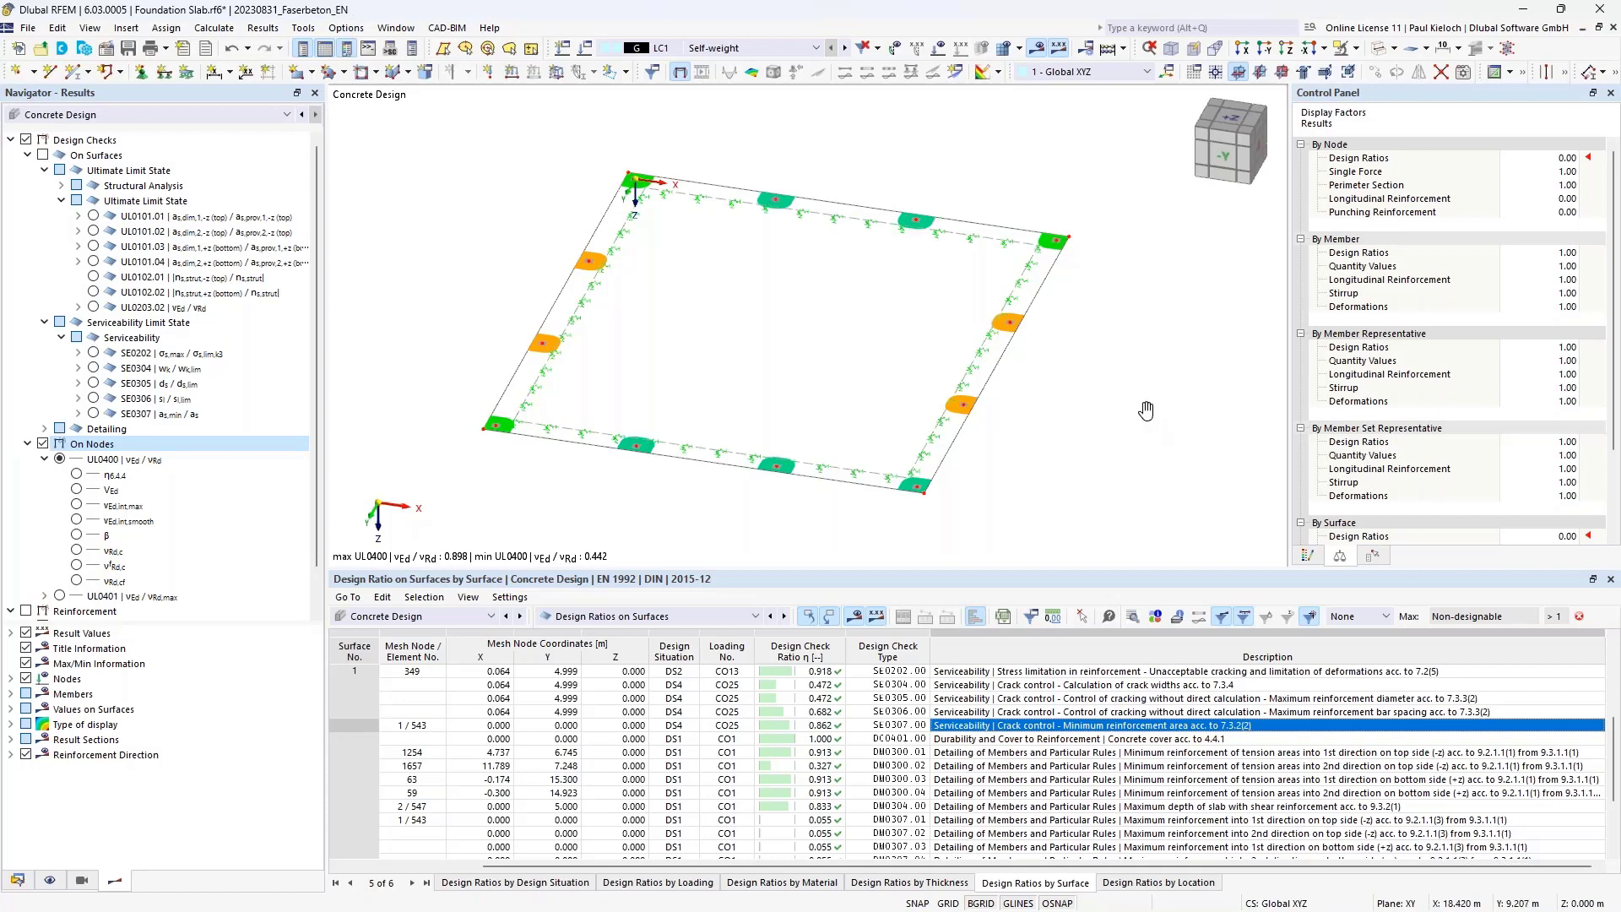
middle_drag(1150, 419, 1147, 399)
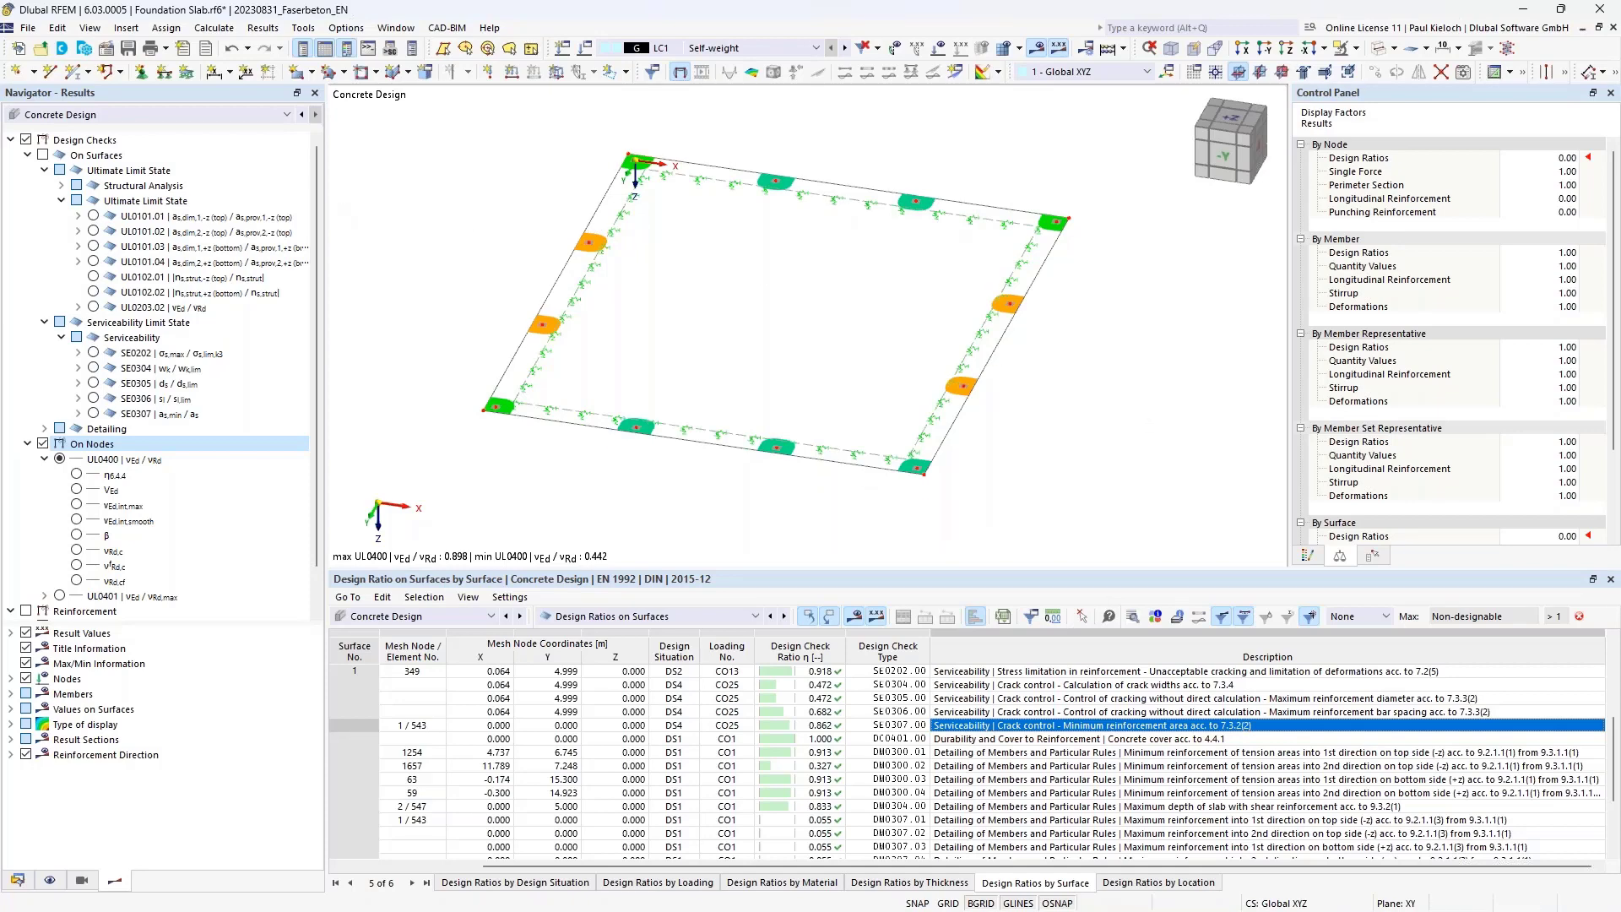
drag(325, 205, 361, 199)
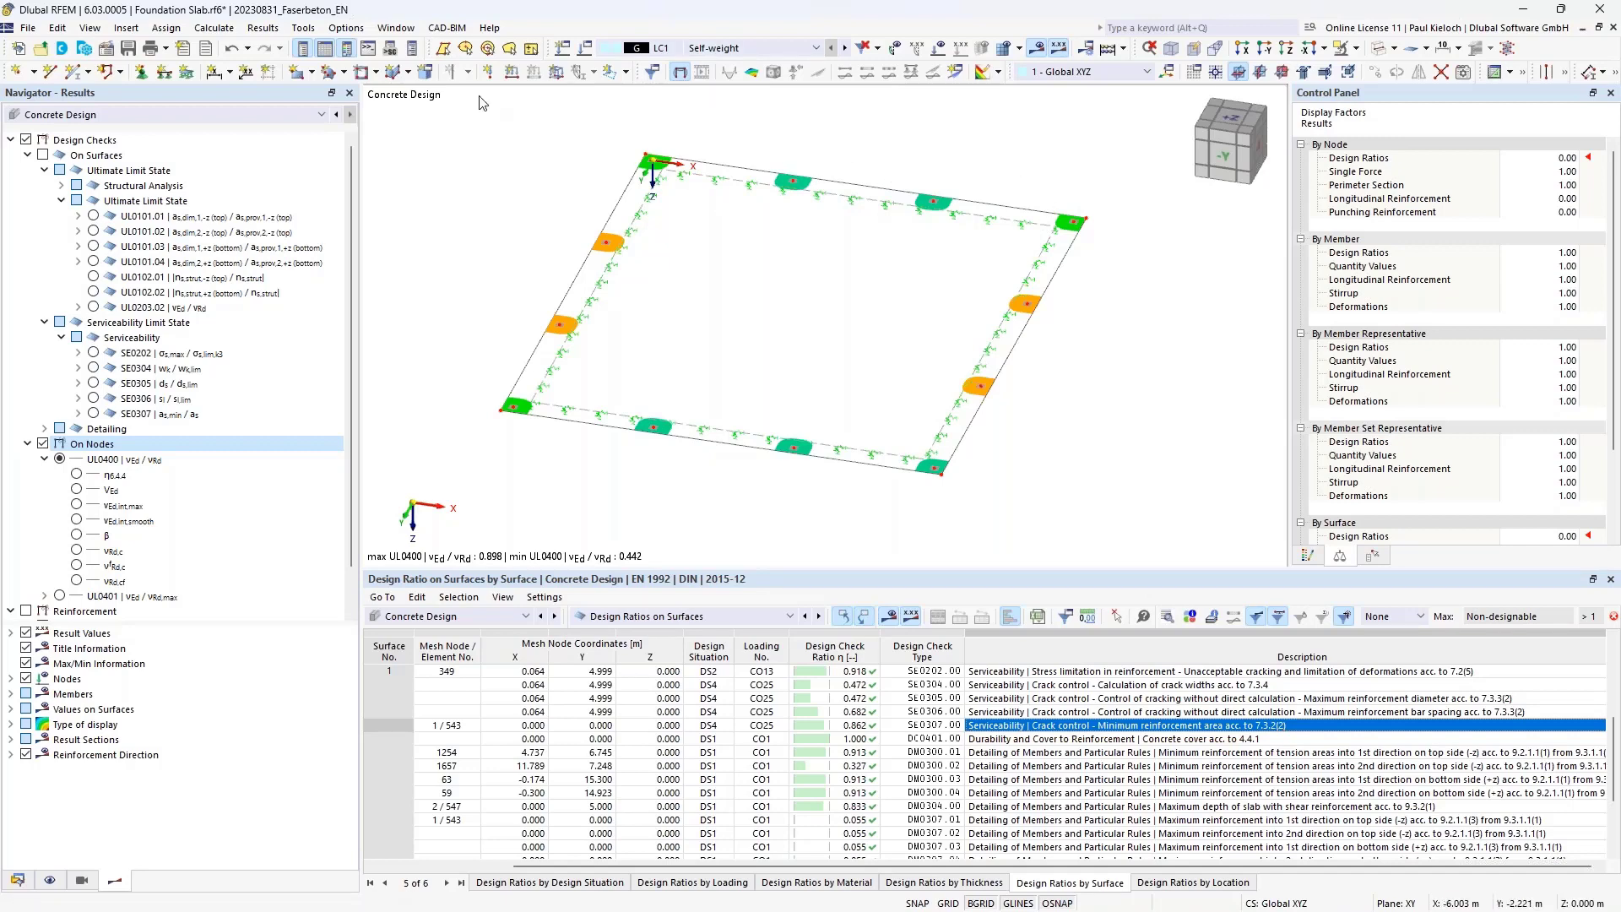
click(51, 71)
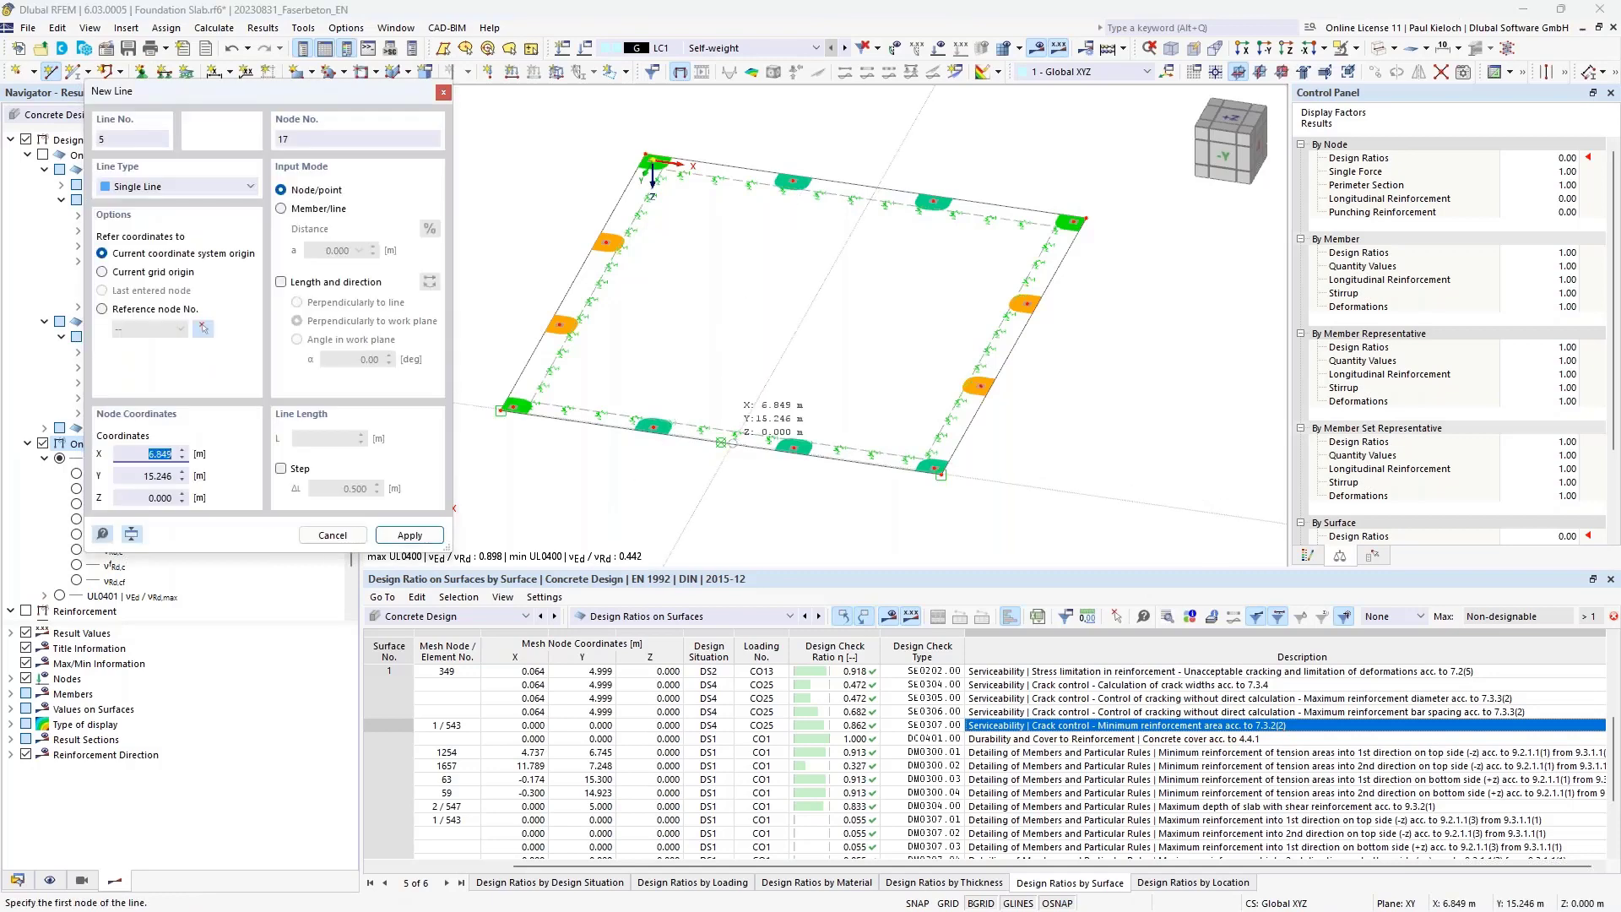
click(722, 442)
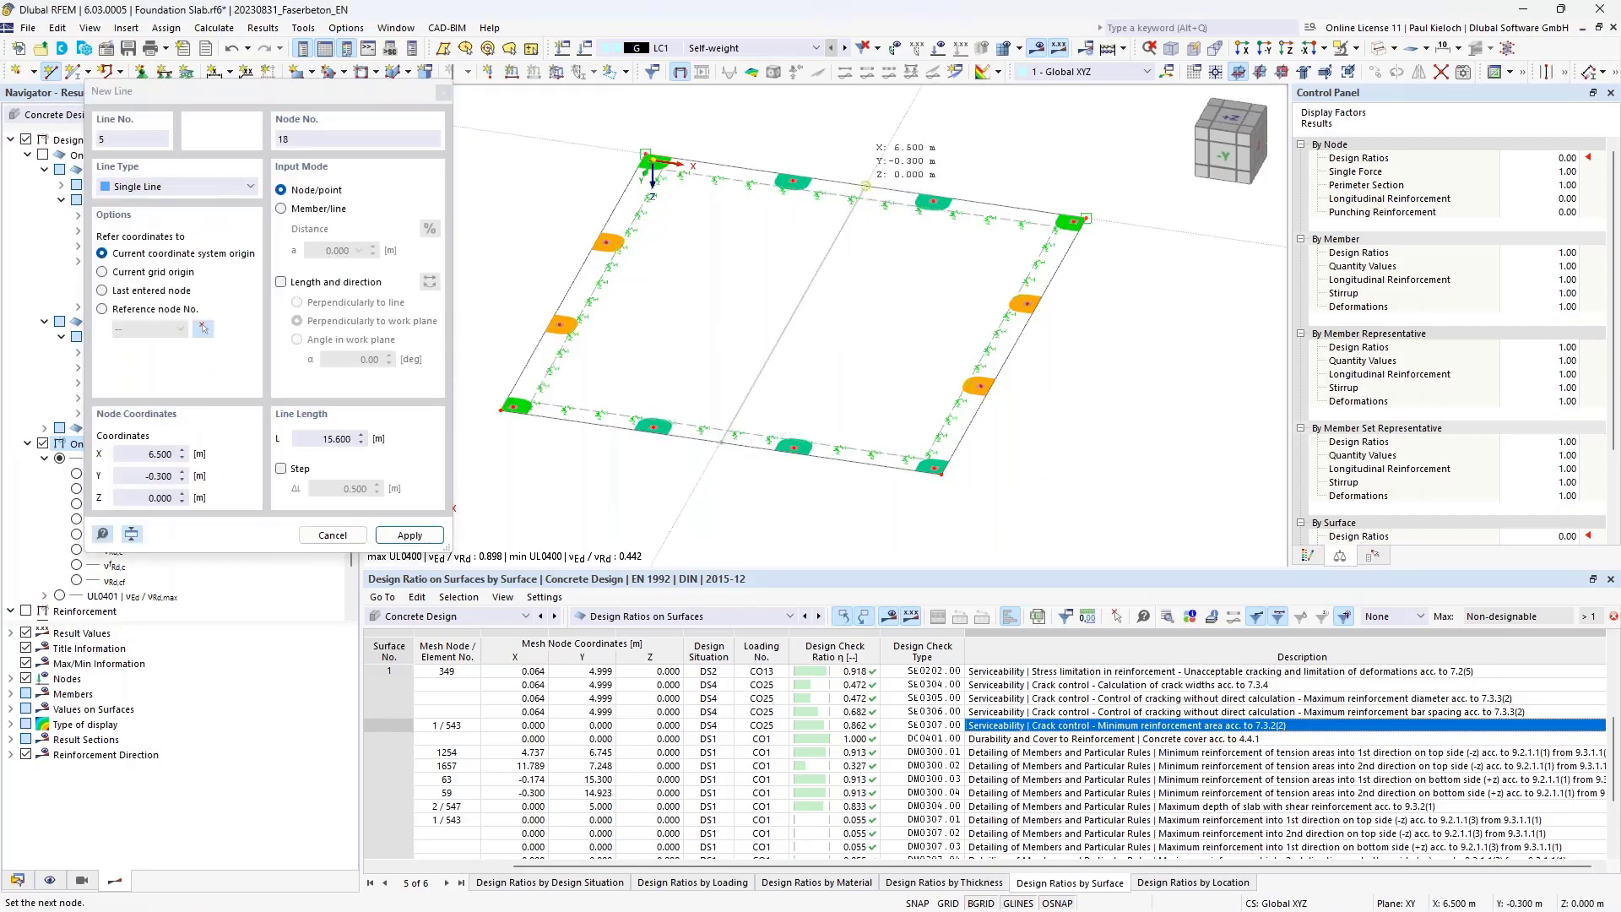
click(866, 186)
click(883, 533)
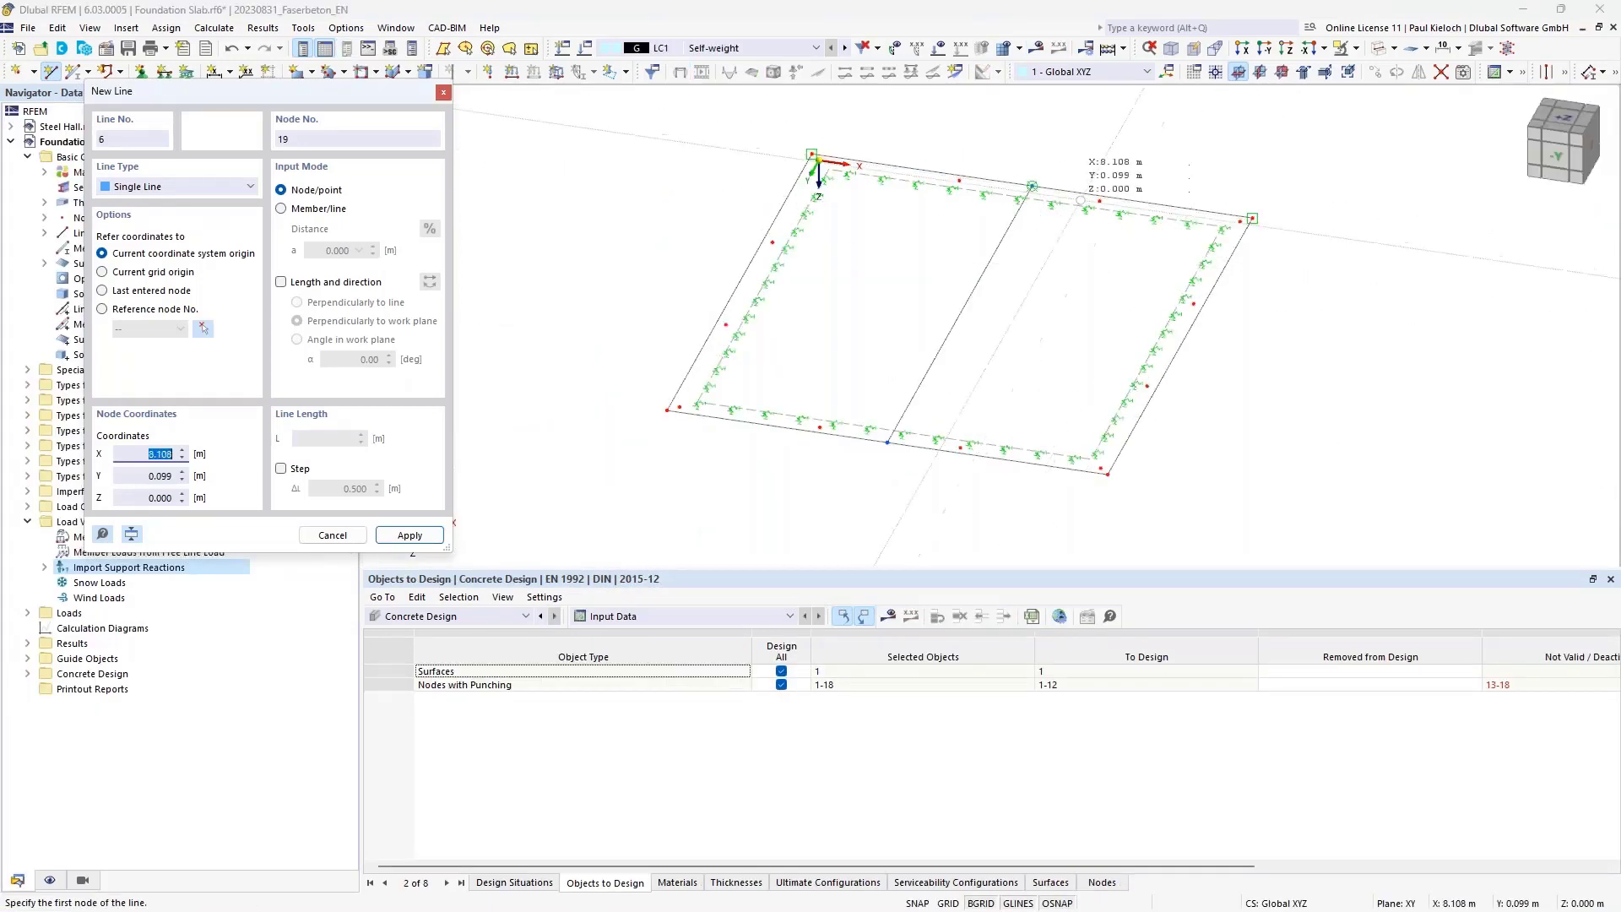
key(Escape)
- Divide the slab surface with its intersecting line and display the object numbering
right_click(1007, 203)
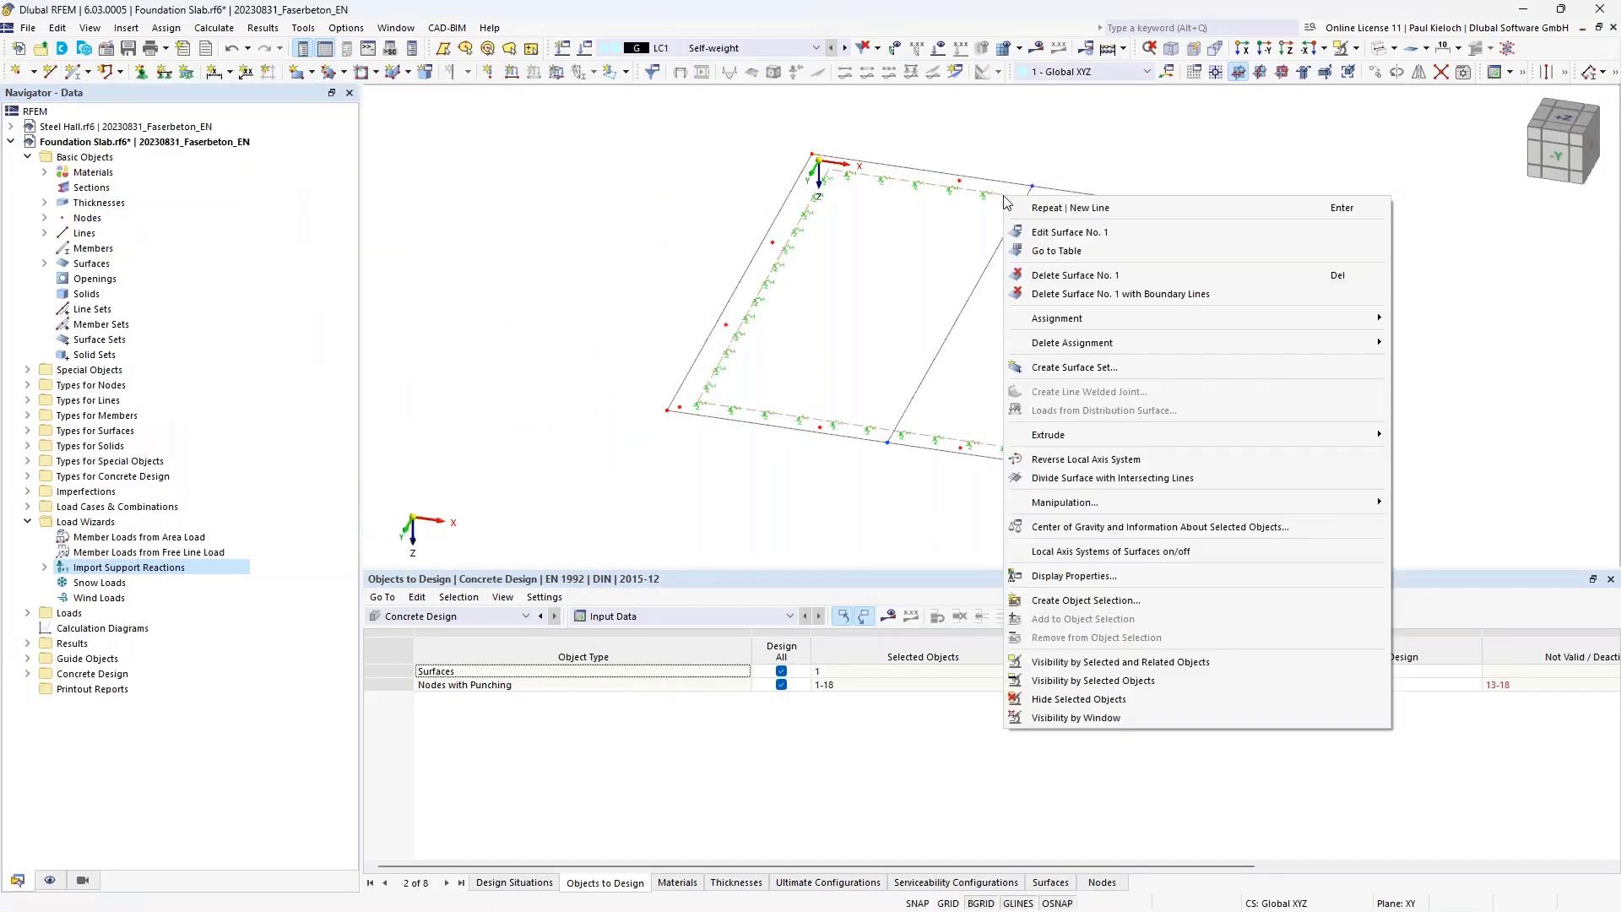
click(1072, 478)
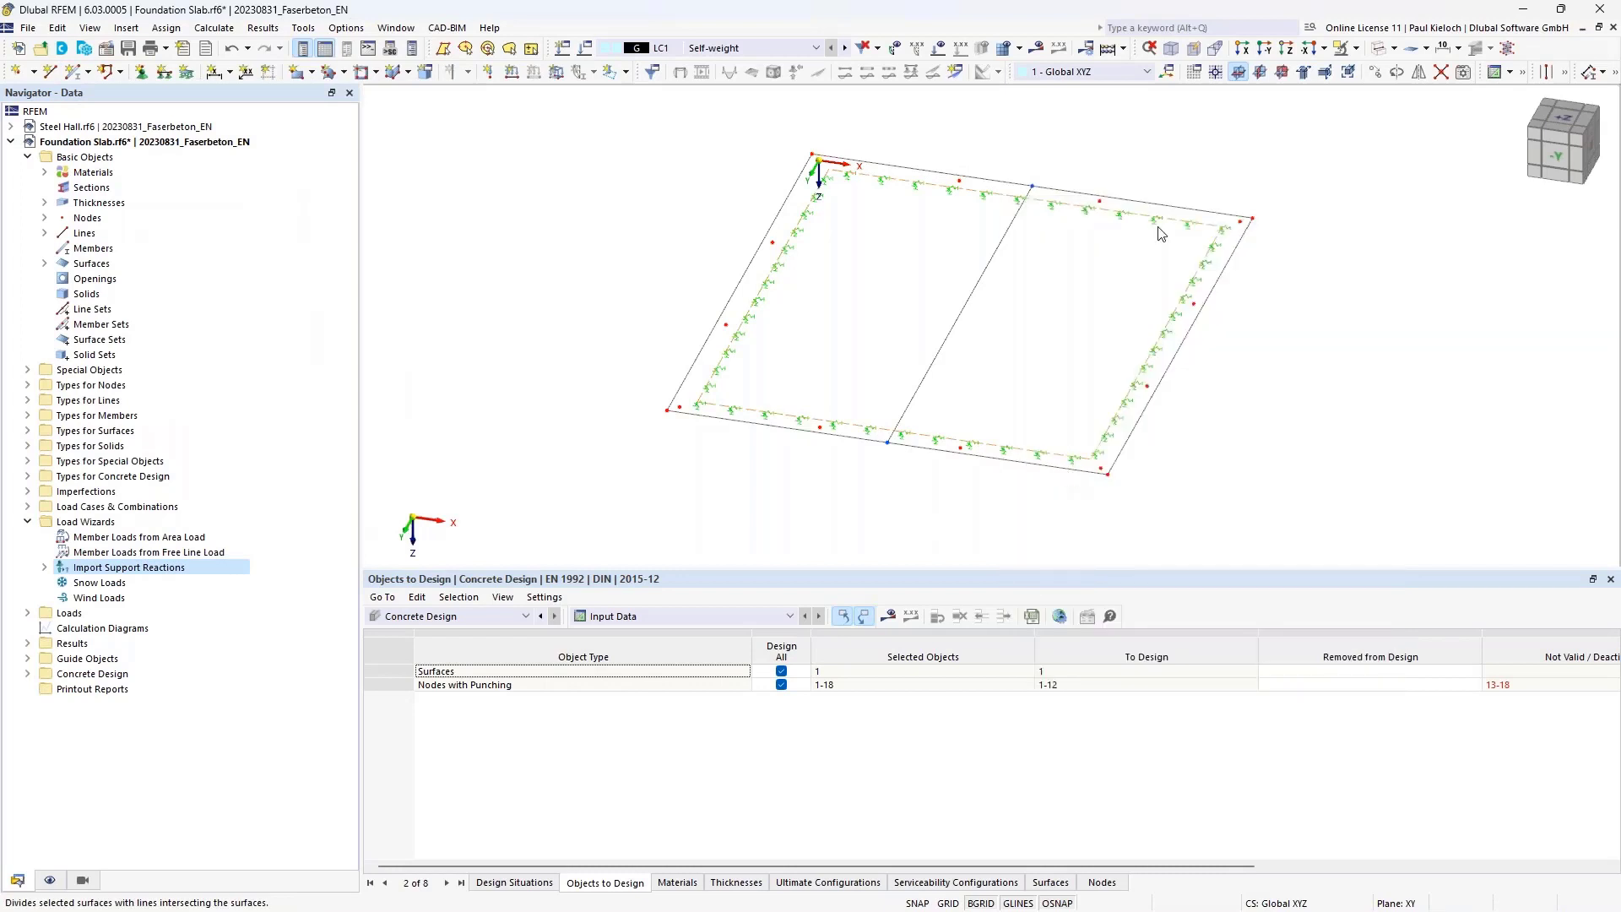
middle_drag(1206, 162, 1061, 145)
right_click(1205, 171)
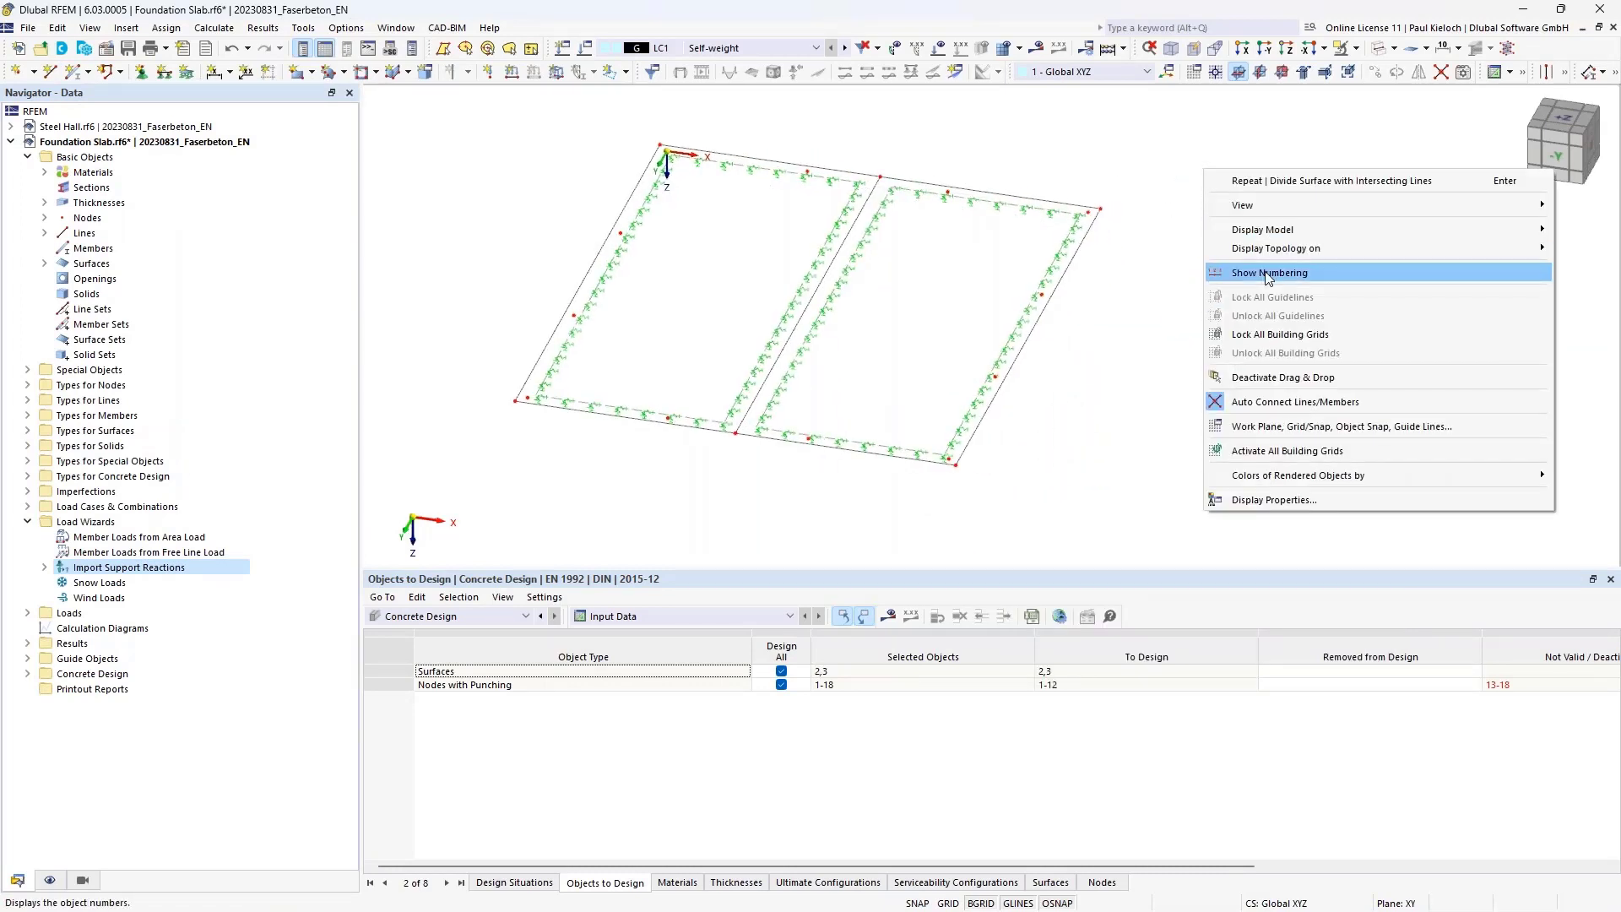
click(1267, 275)
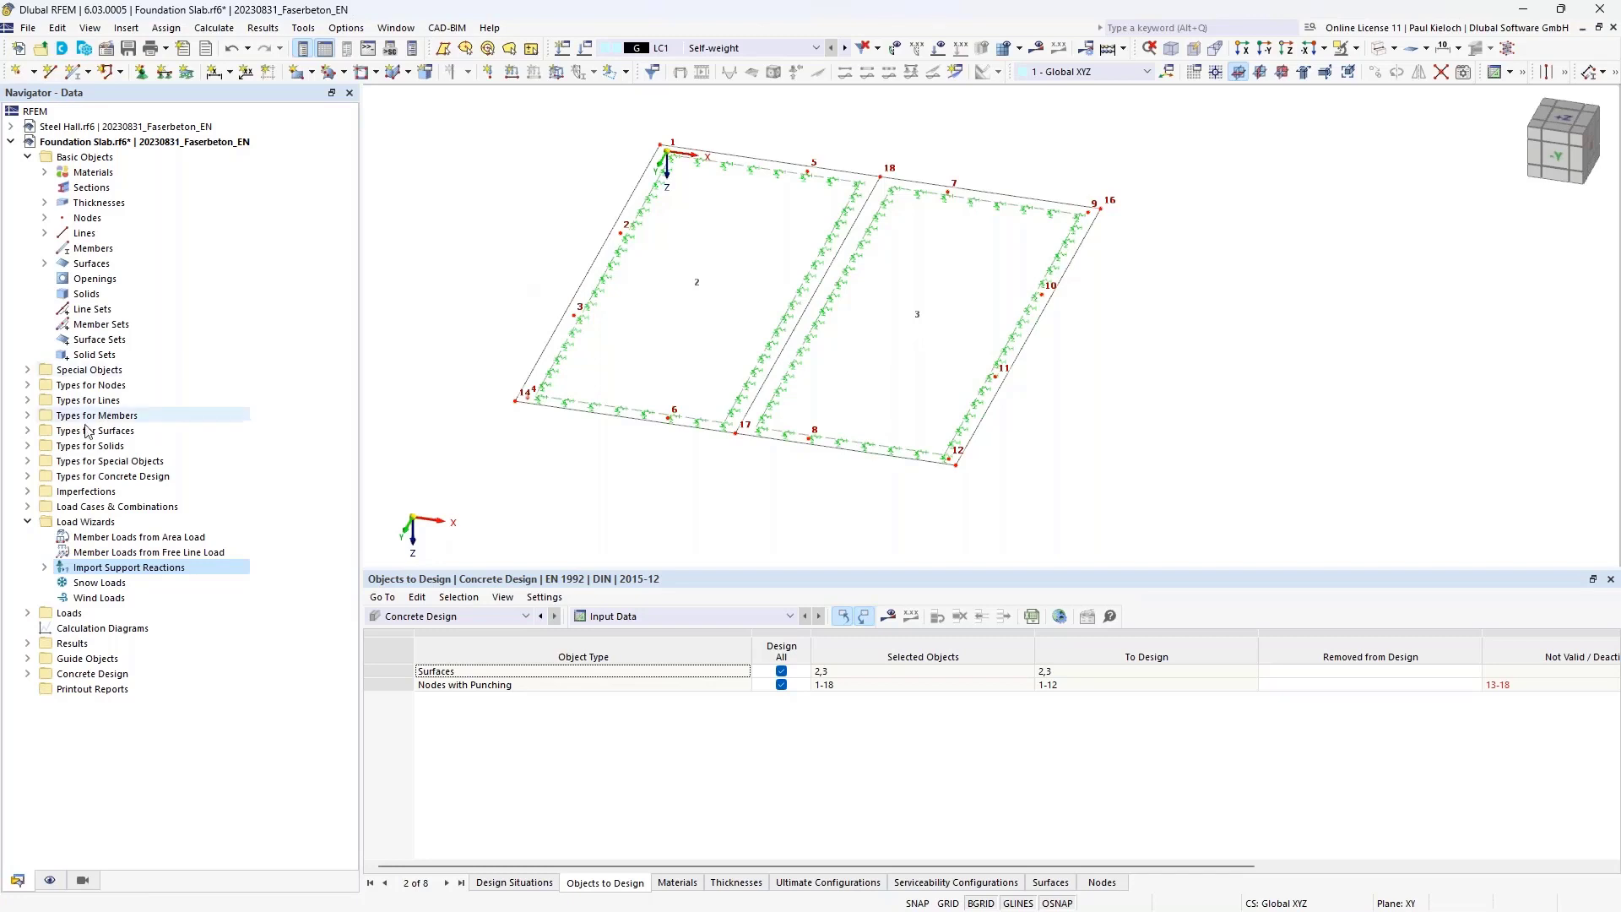
- Assign surface results adjustments 1 to 6 to surface 2
click(28, 369)
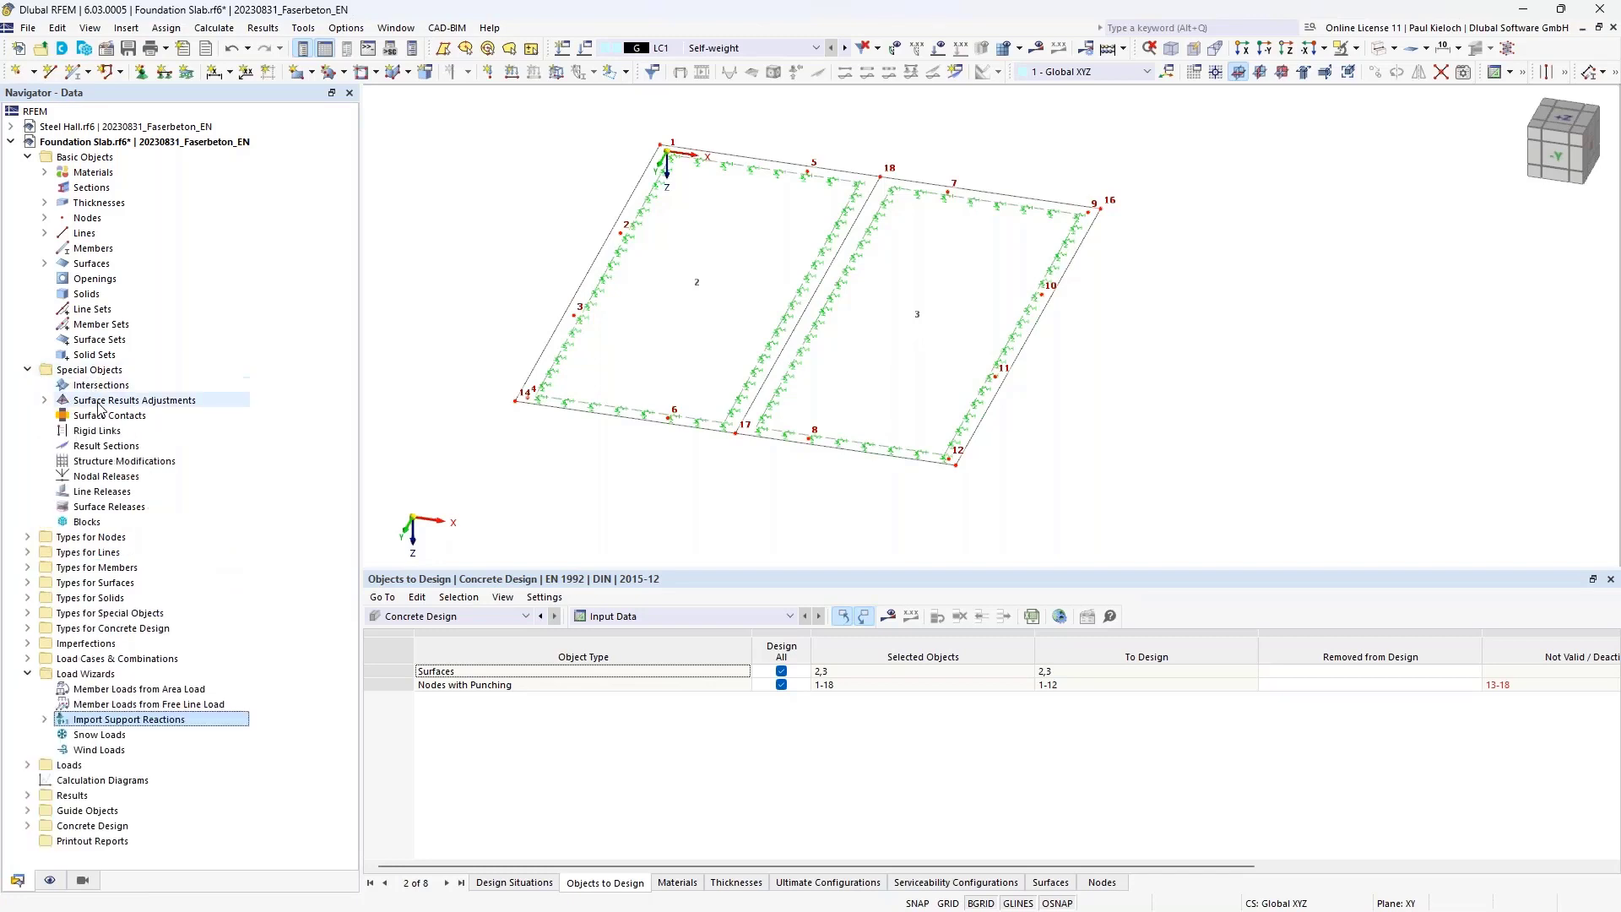
click(99, 401)
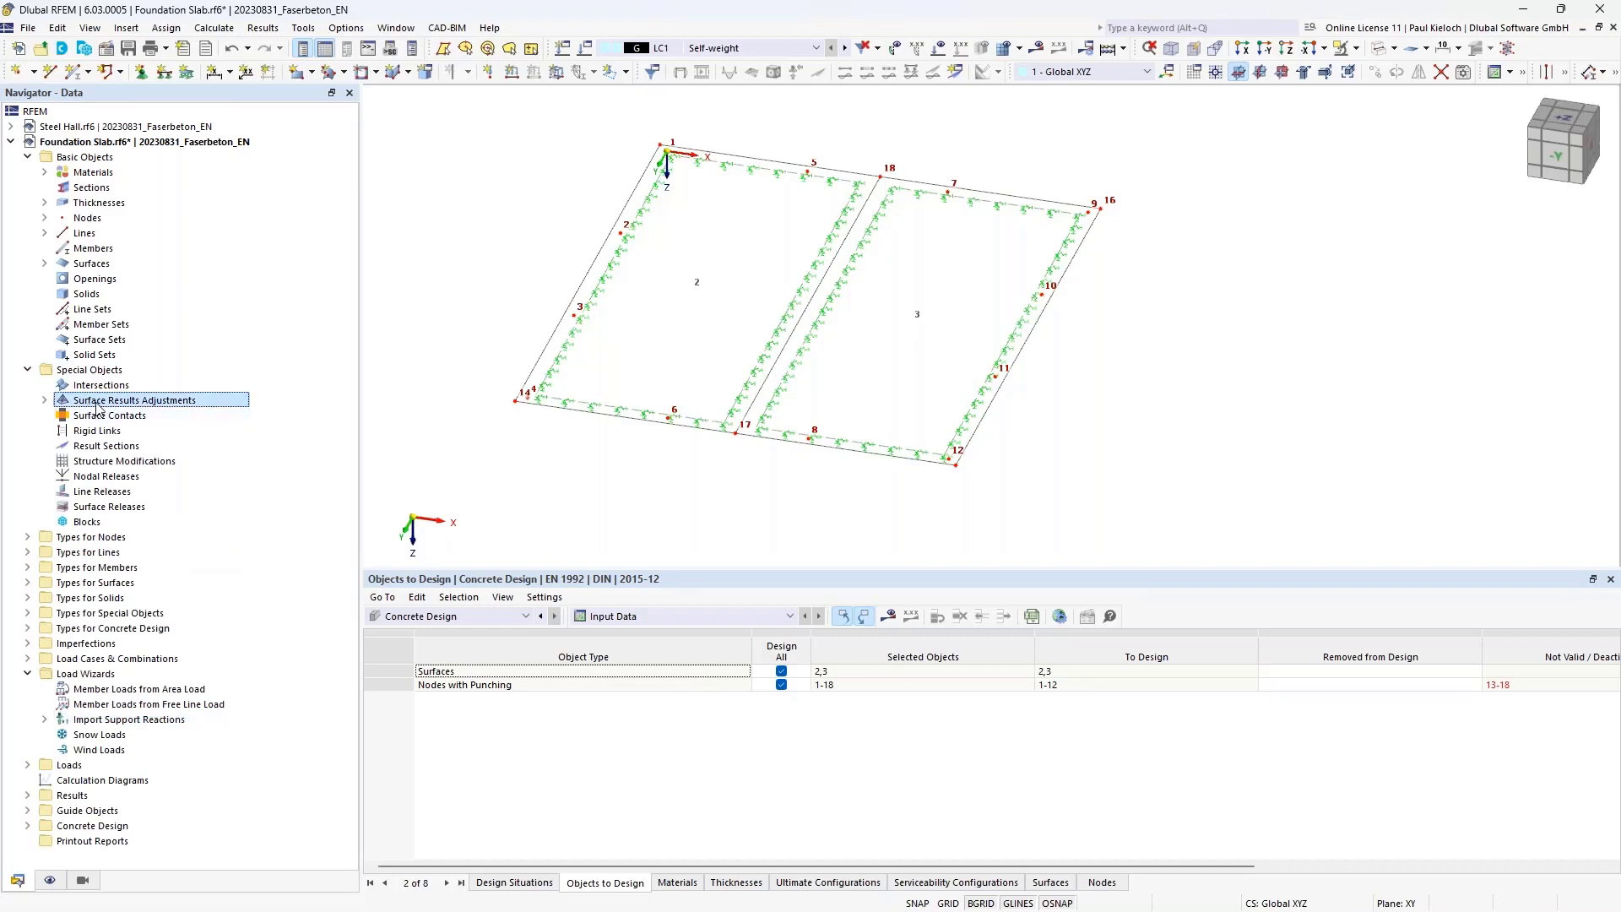
click(45, 400)
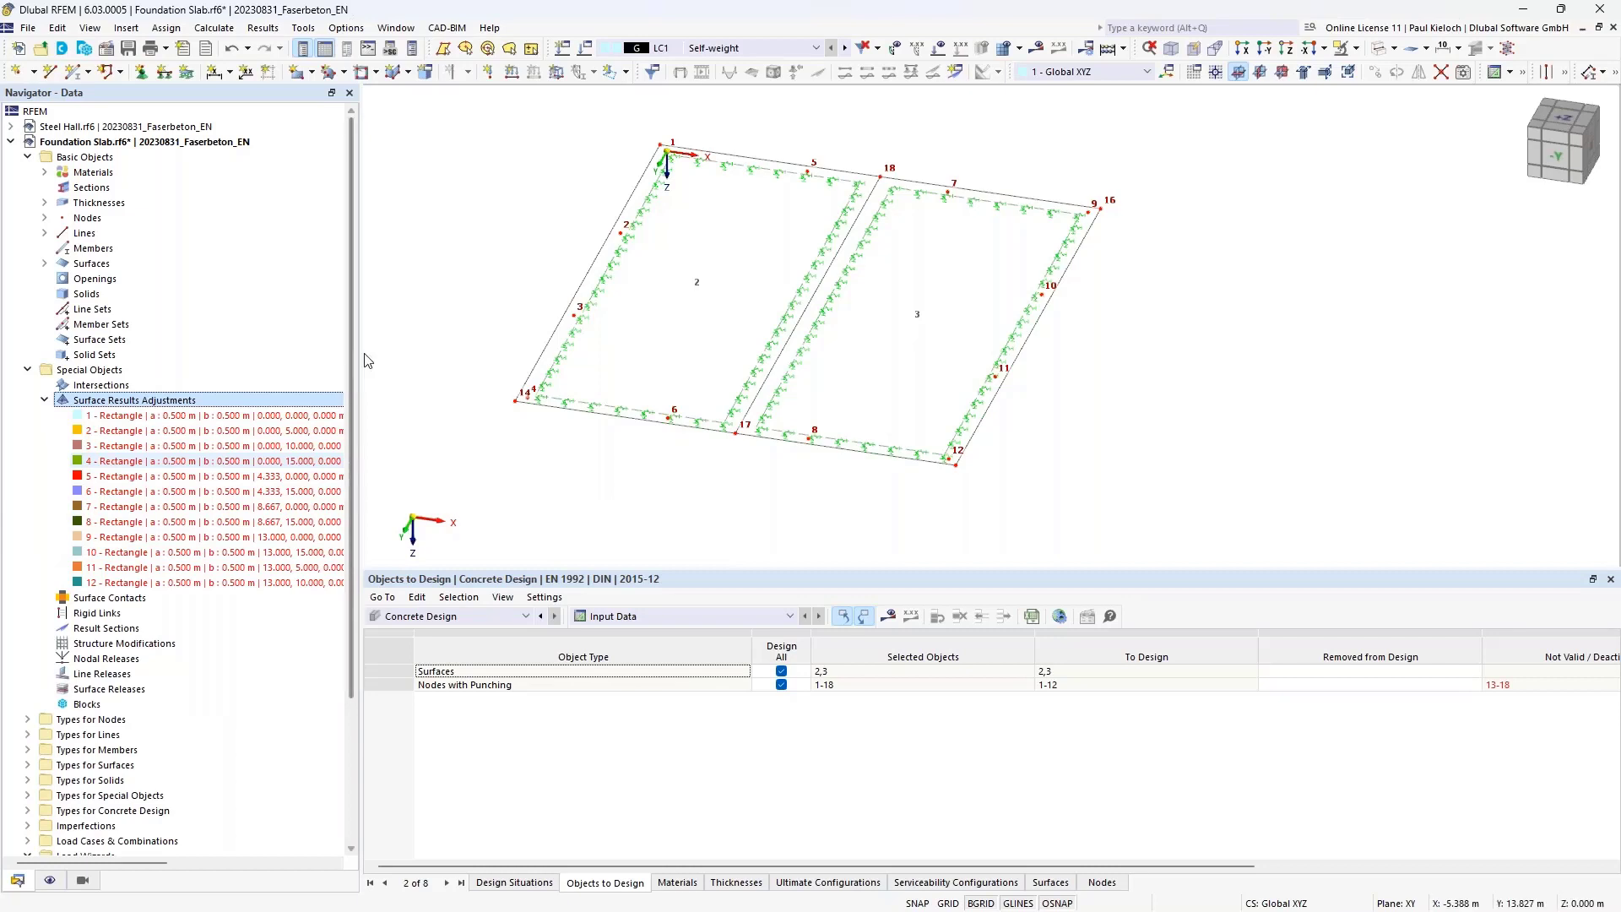
drag(358, 347, 463, 339)
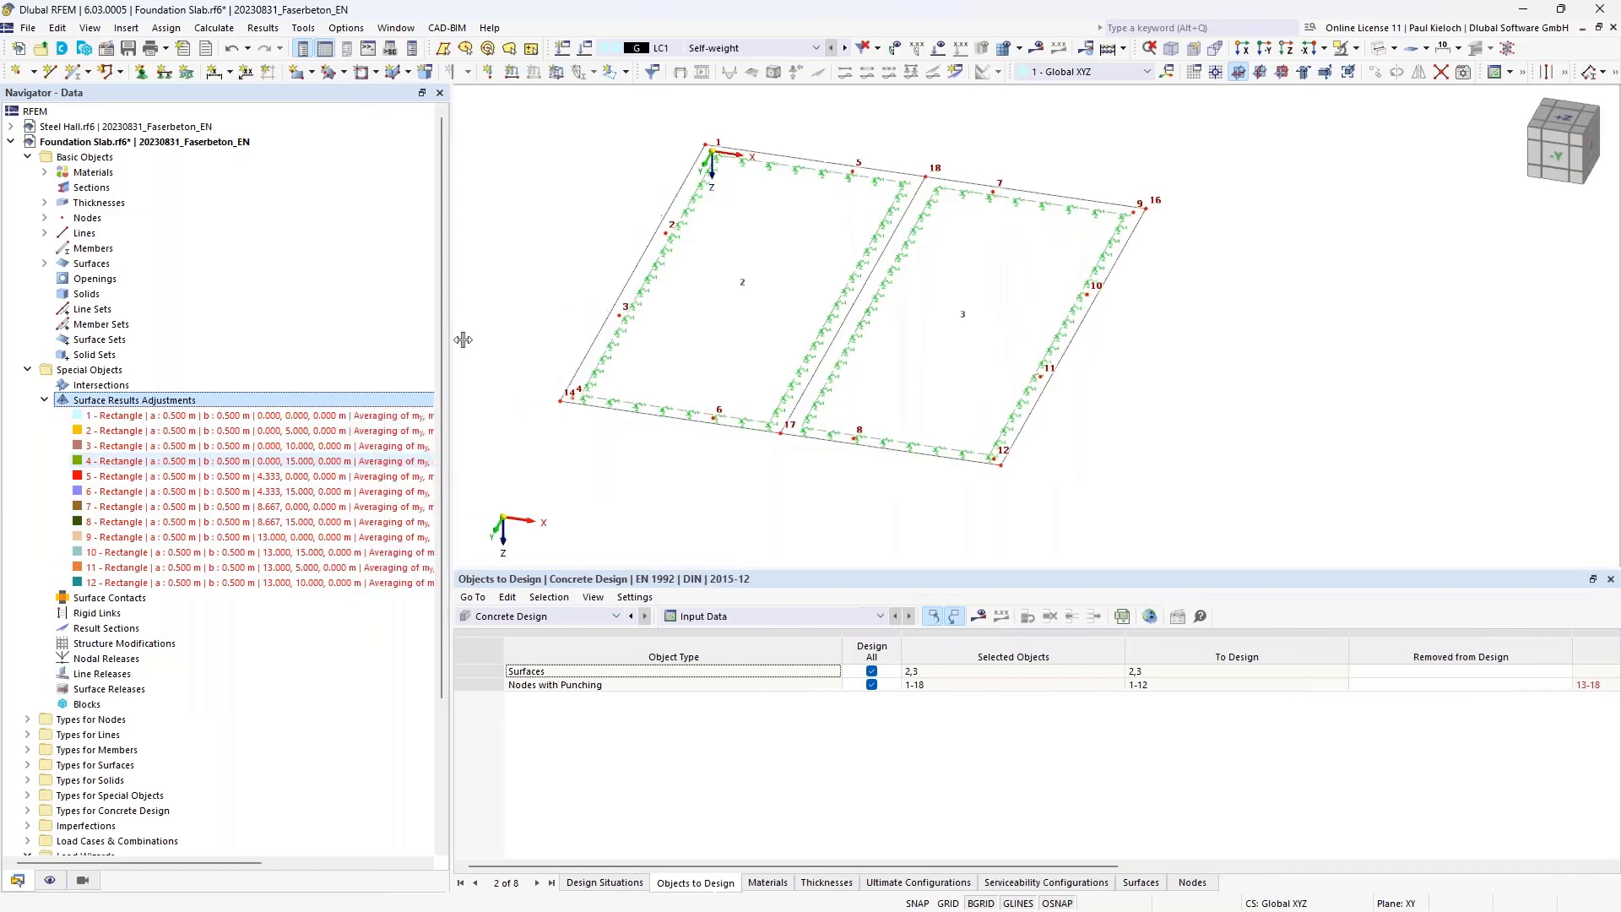
click(318, 416)
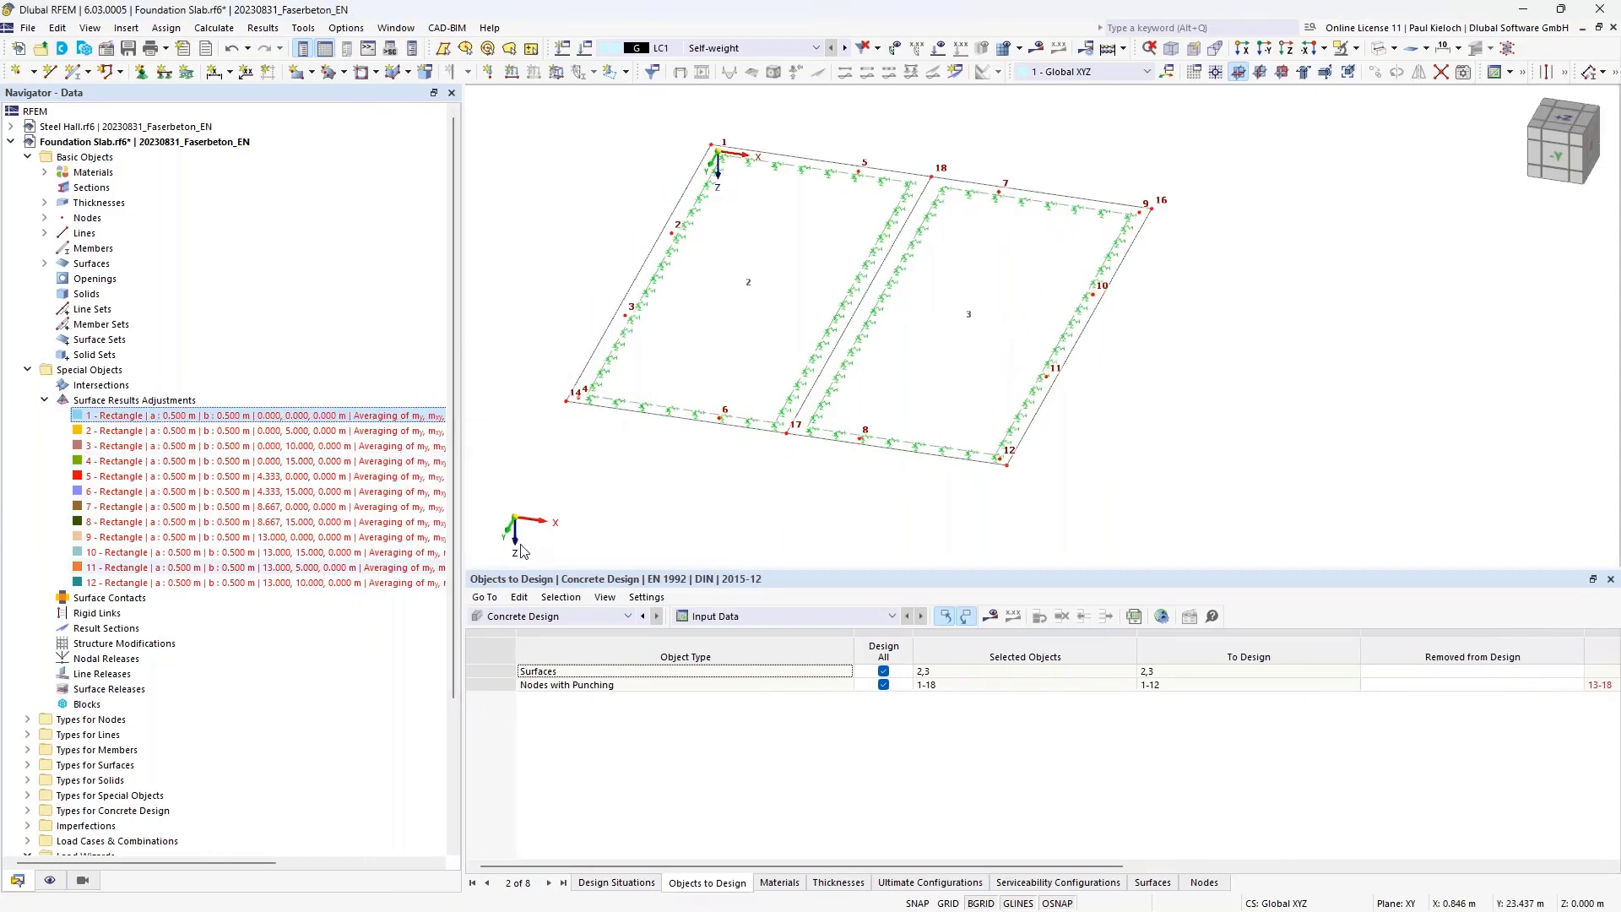
shift+click(151, 499)
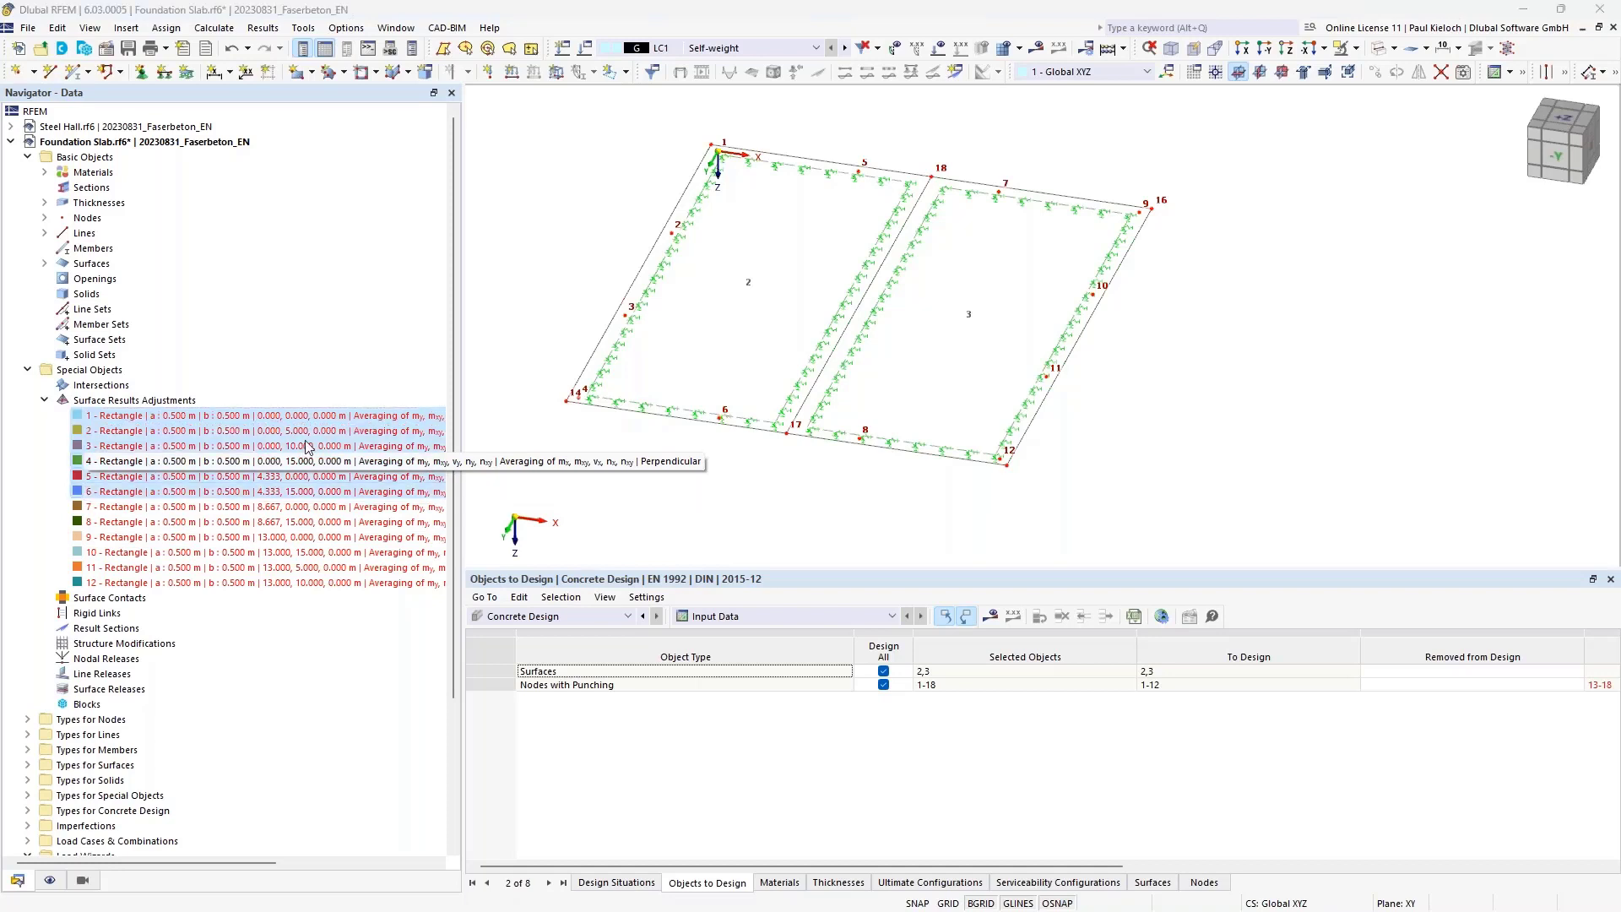
right_click(257, 418)
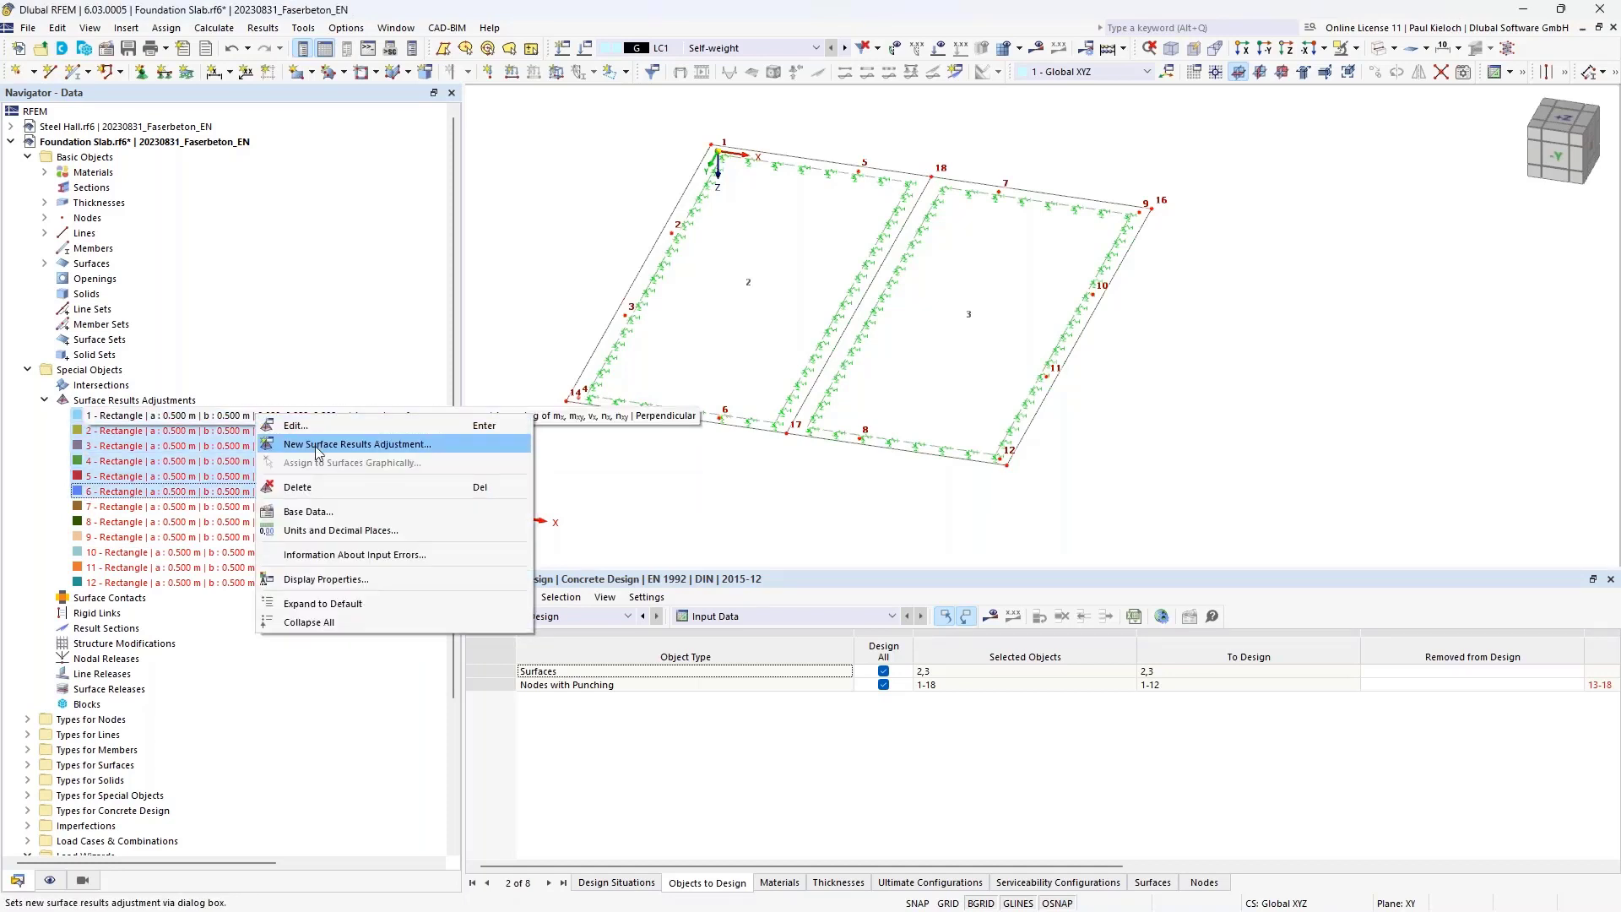
click(312, 426)
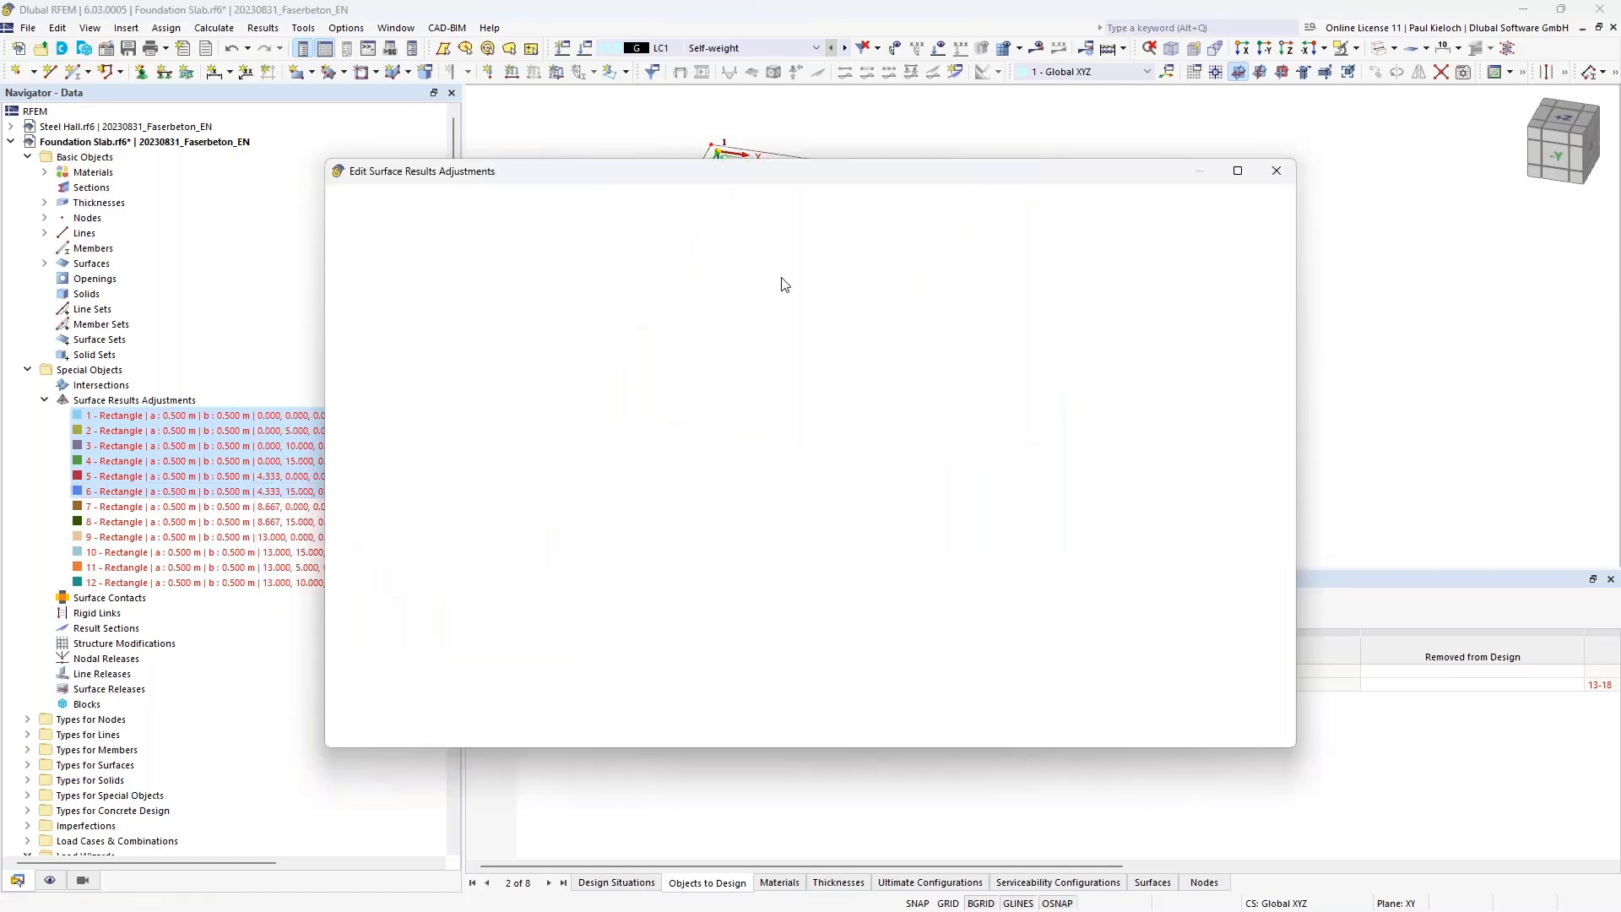
click(994, 223)
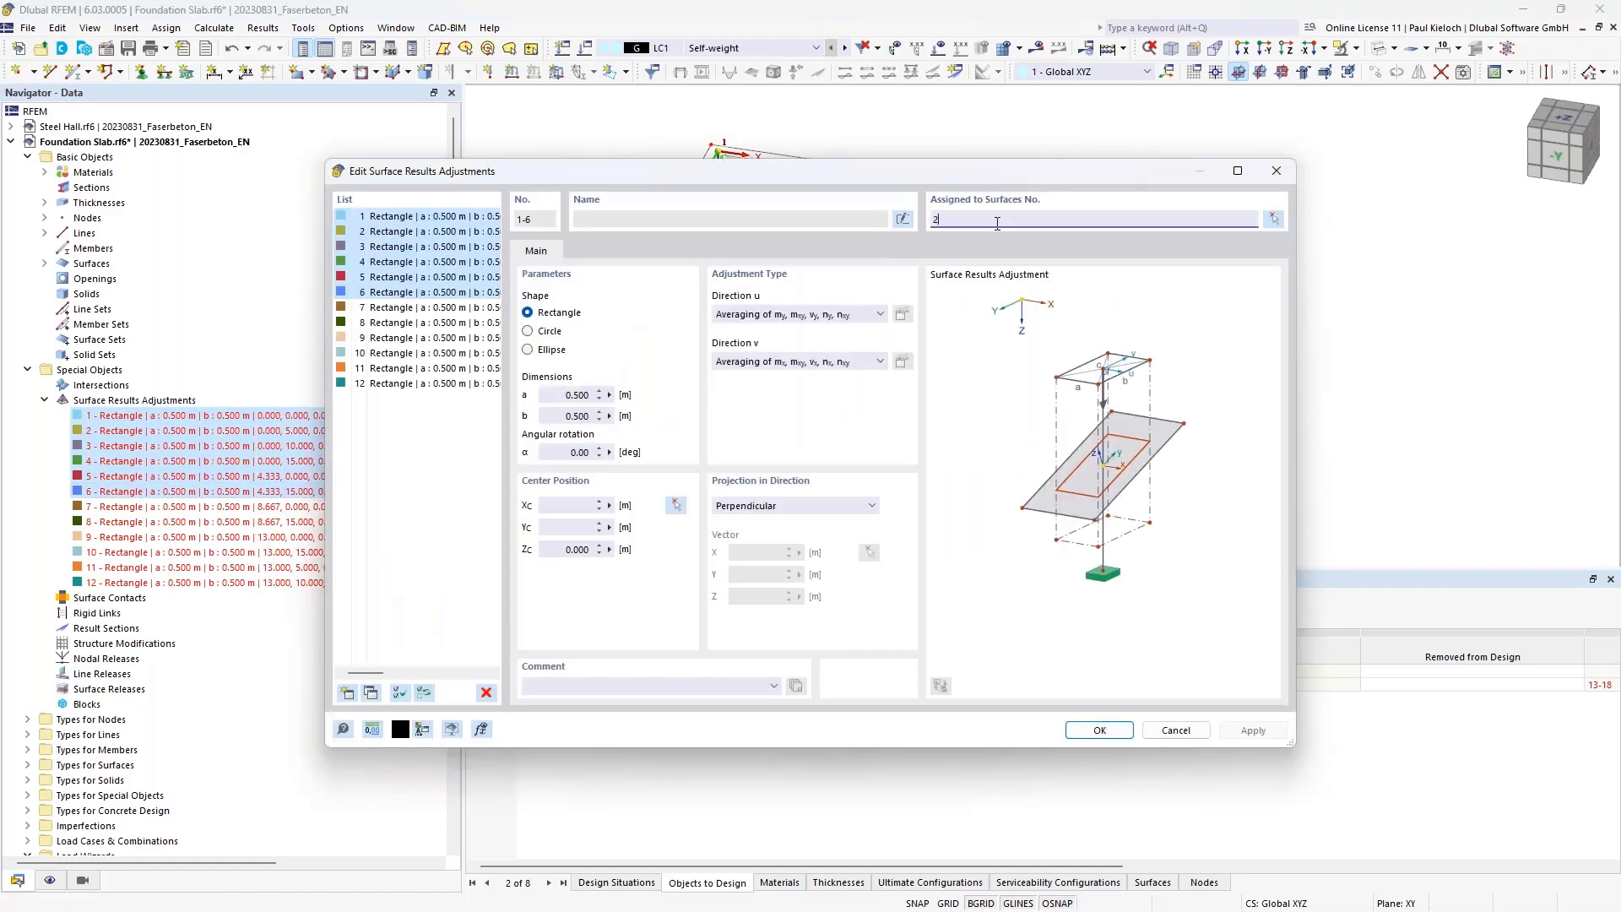
- Assign surface results adjustments 7 to 12 to surface 3
click(400, 309)
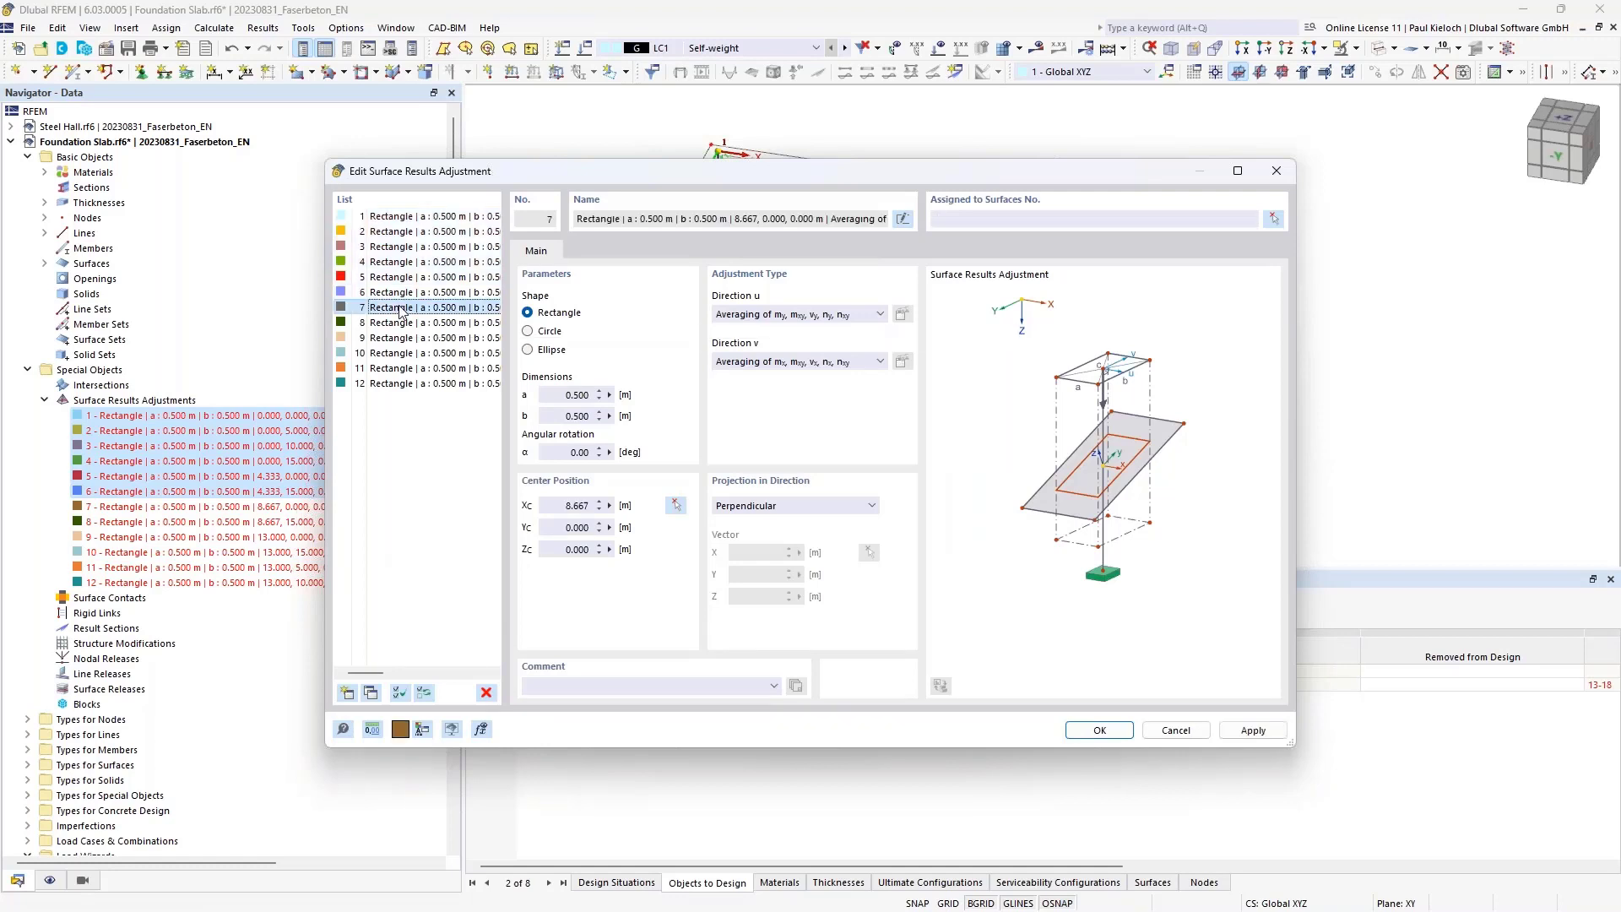
shift+click(405, 385)
click(975, 221)
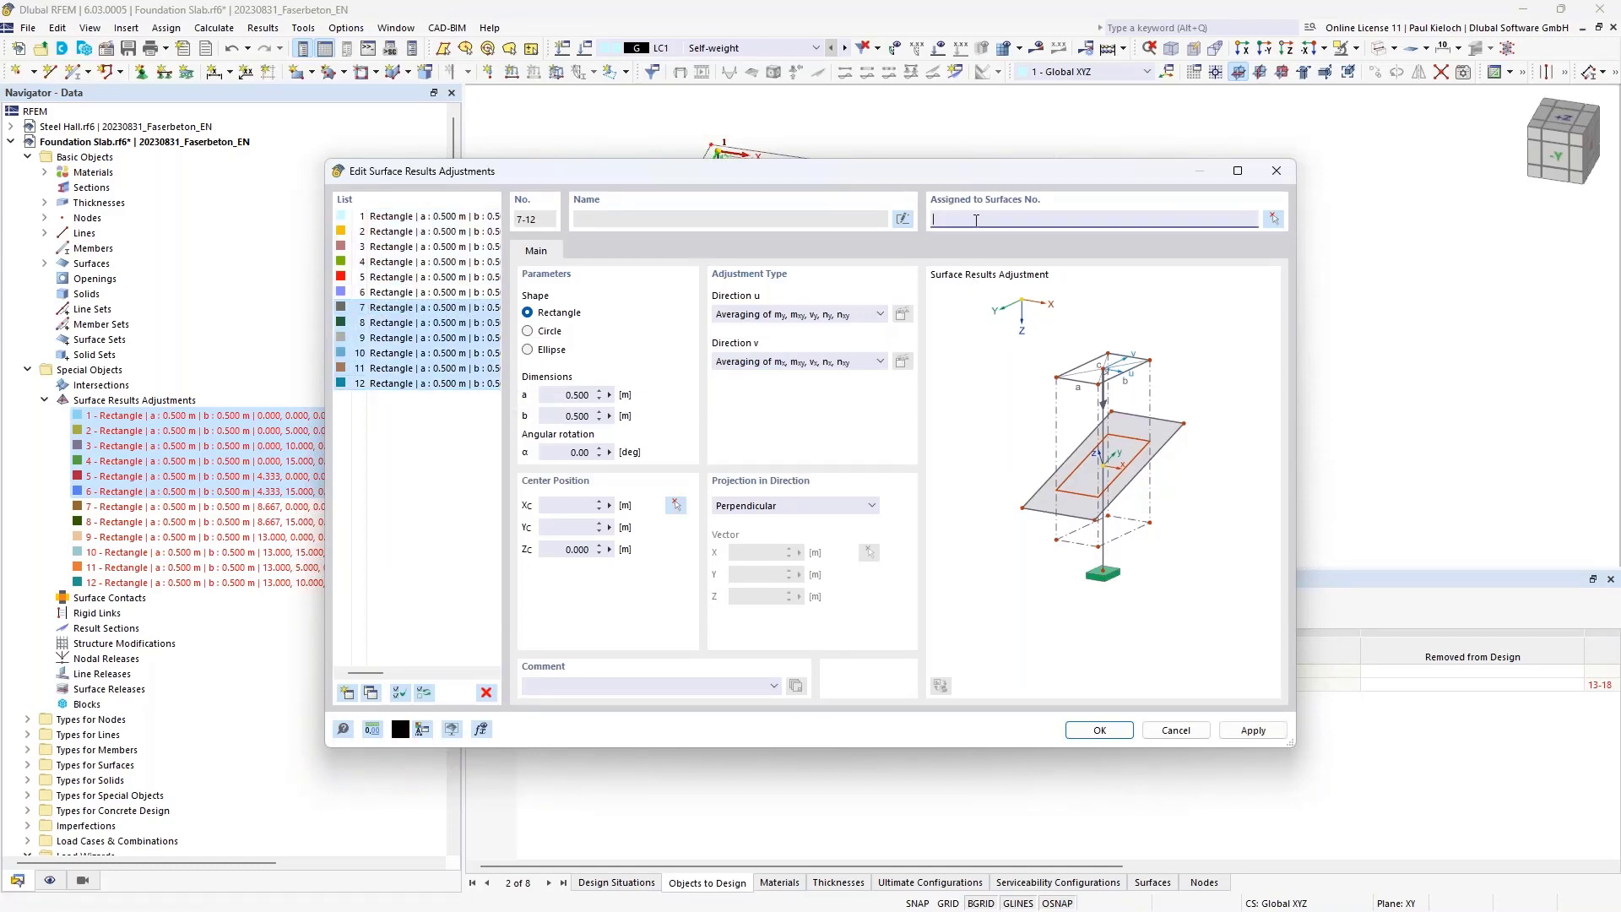
click(447, 309)
click(1252, 729)
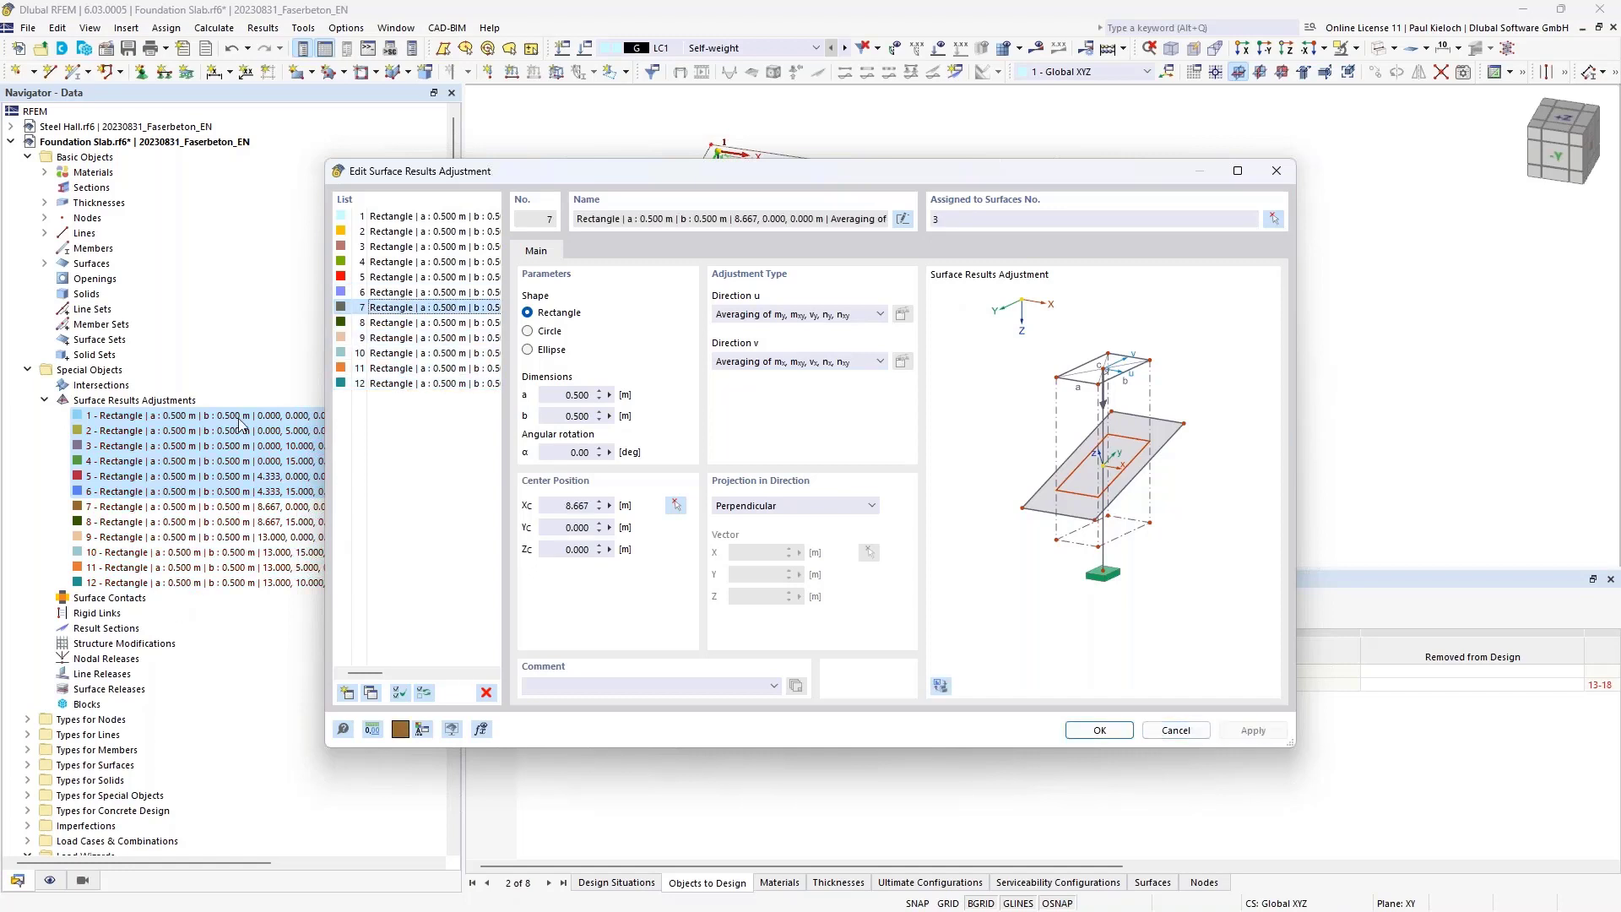
click(1176, 729)
- Assign thickness 2, Uniform d 240.0 mm with material C20/25, to surface 3
middle_drag(1216, 440, 1279, 405)
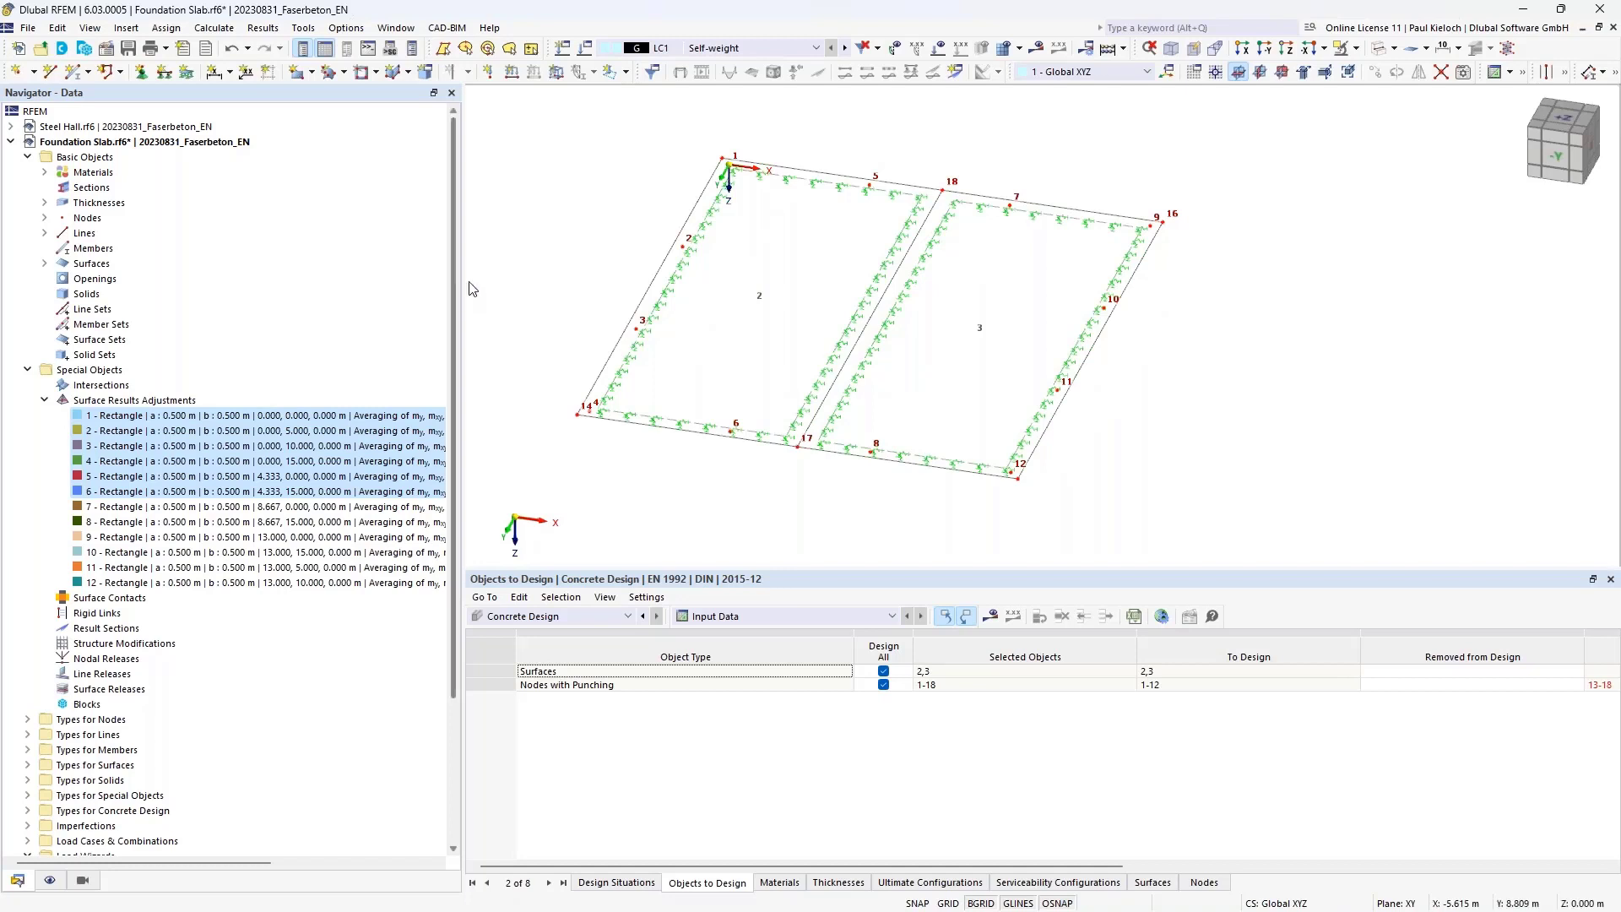
drag(457, 279, 389, 279)
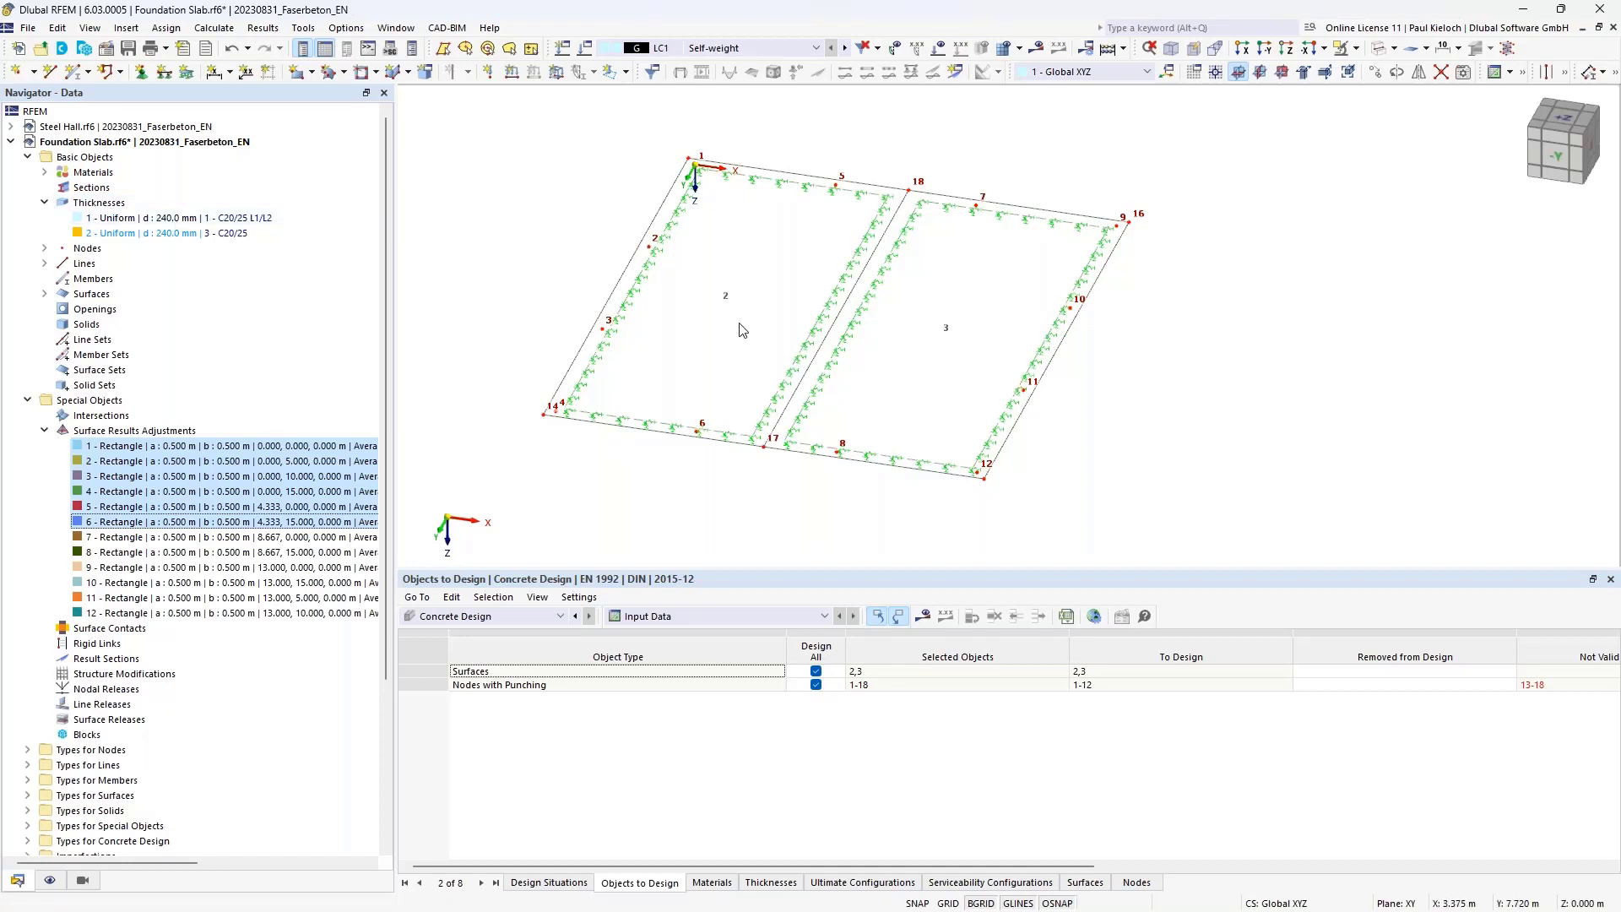
double_click(968, 213)
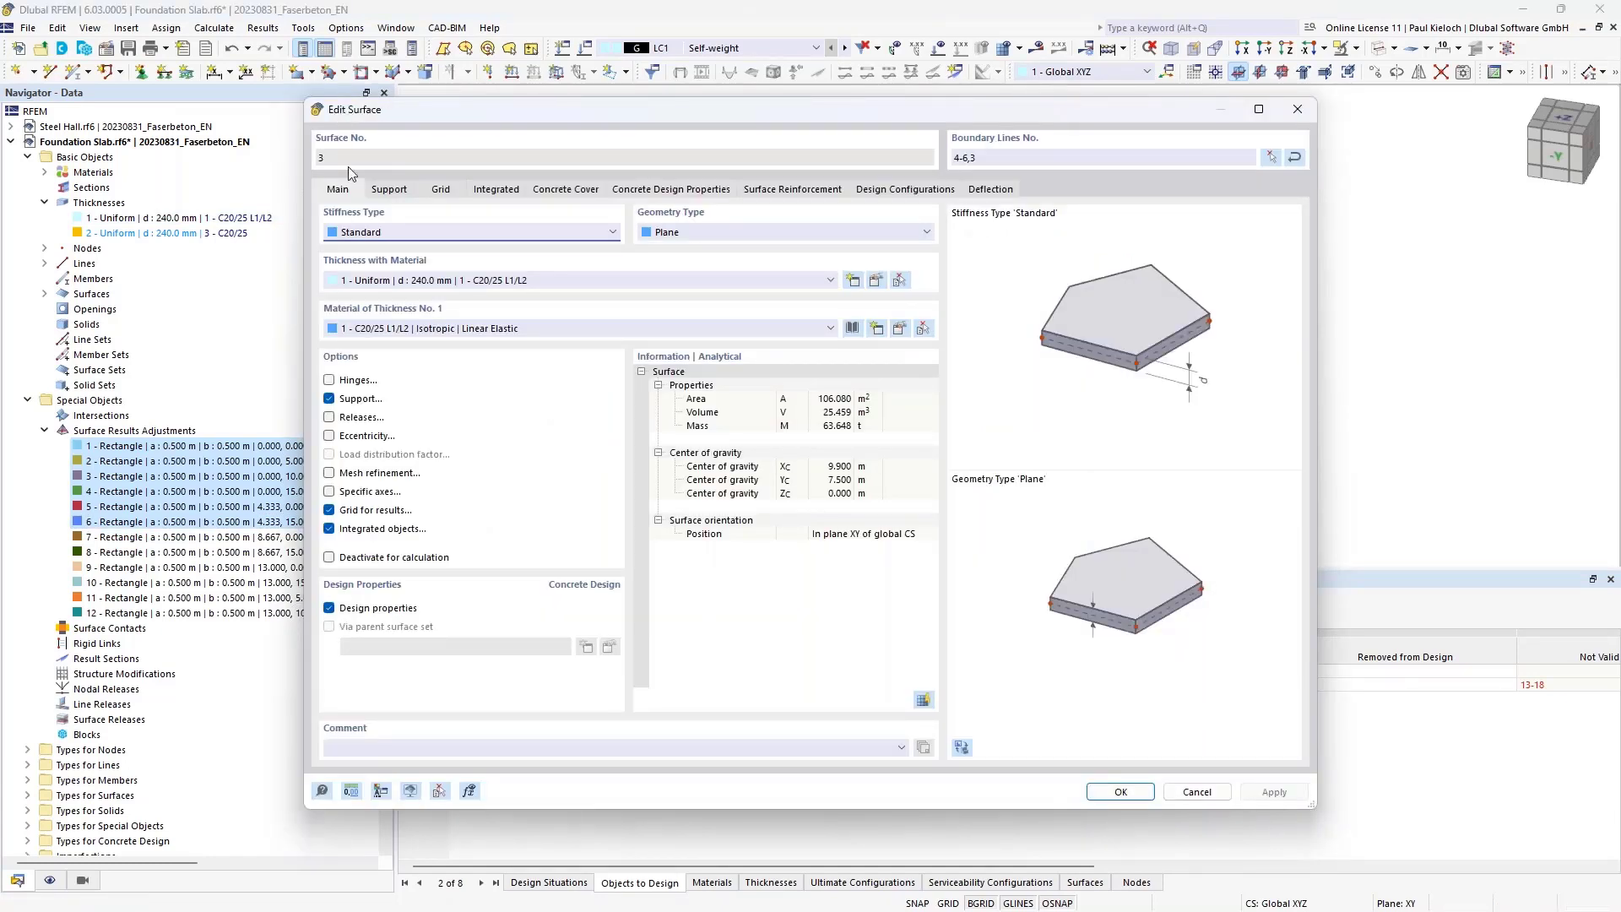
click(434, 281)
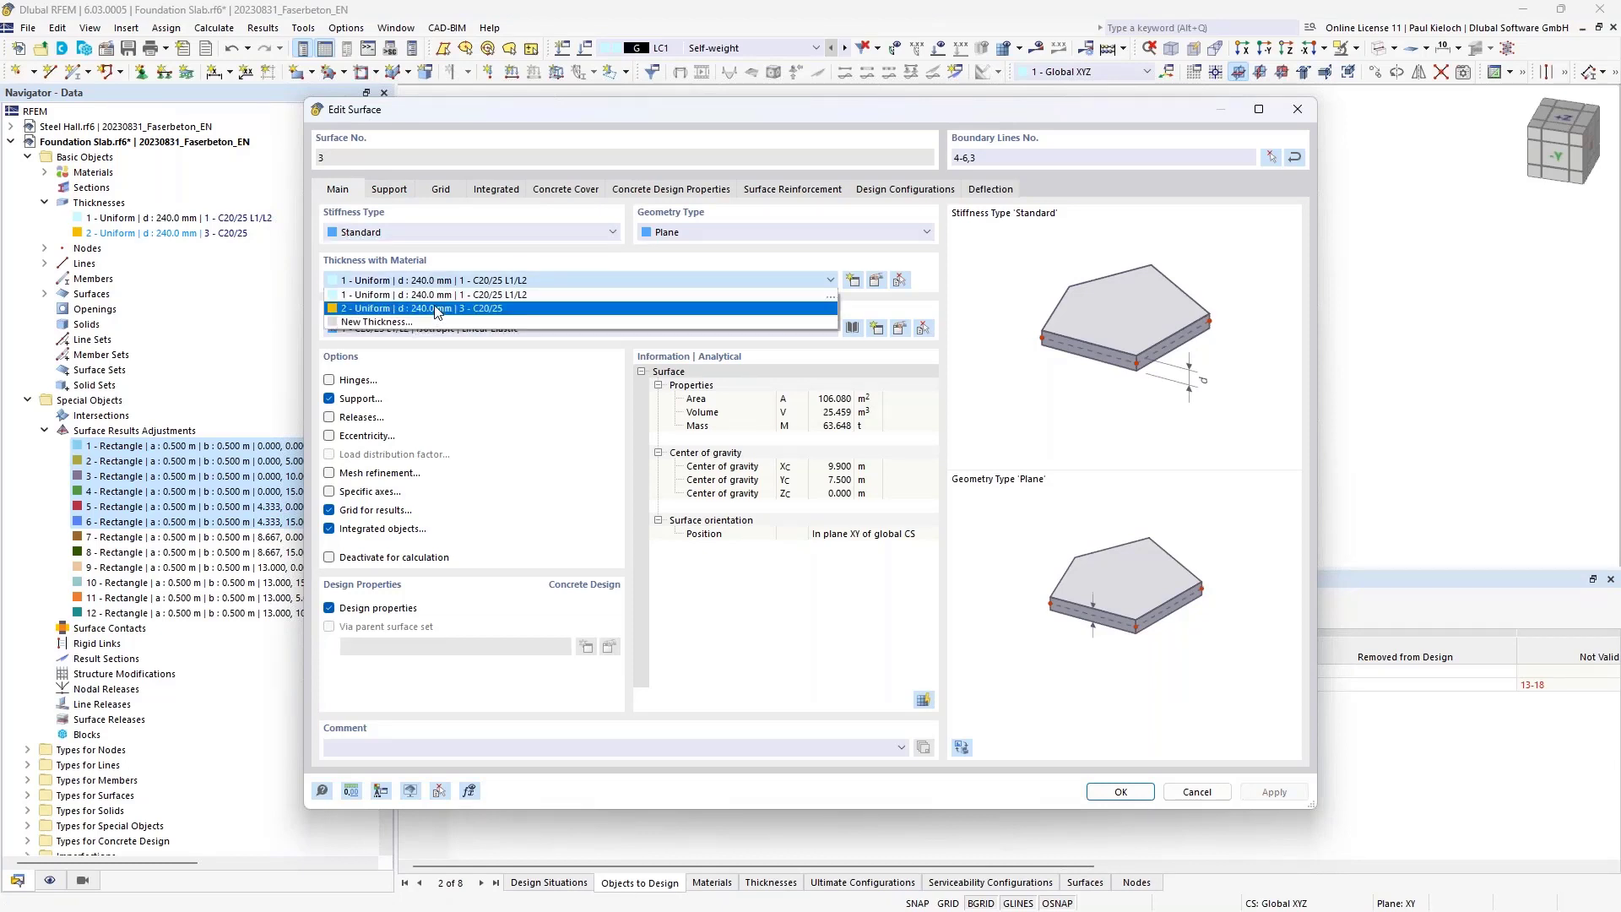
click(436, 310)
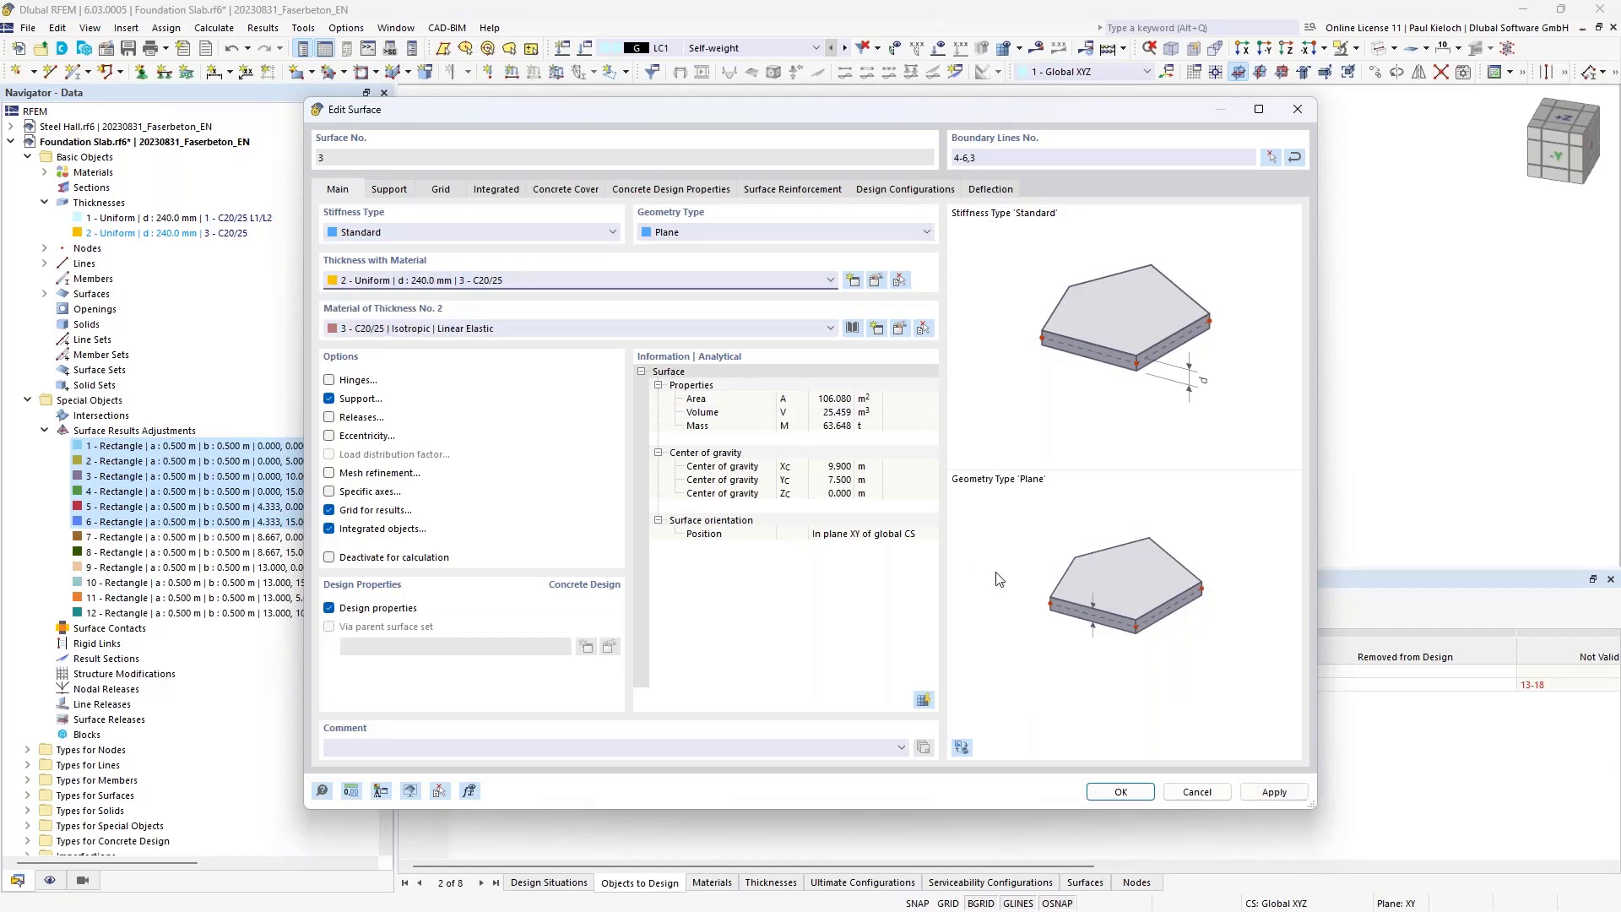
click(1120, 792)
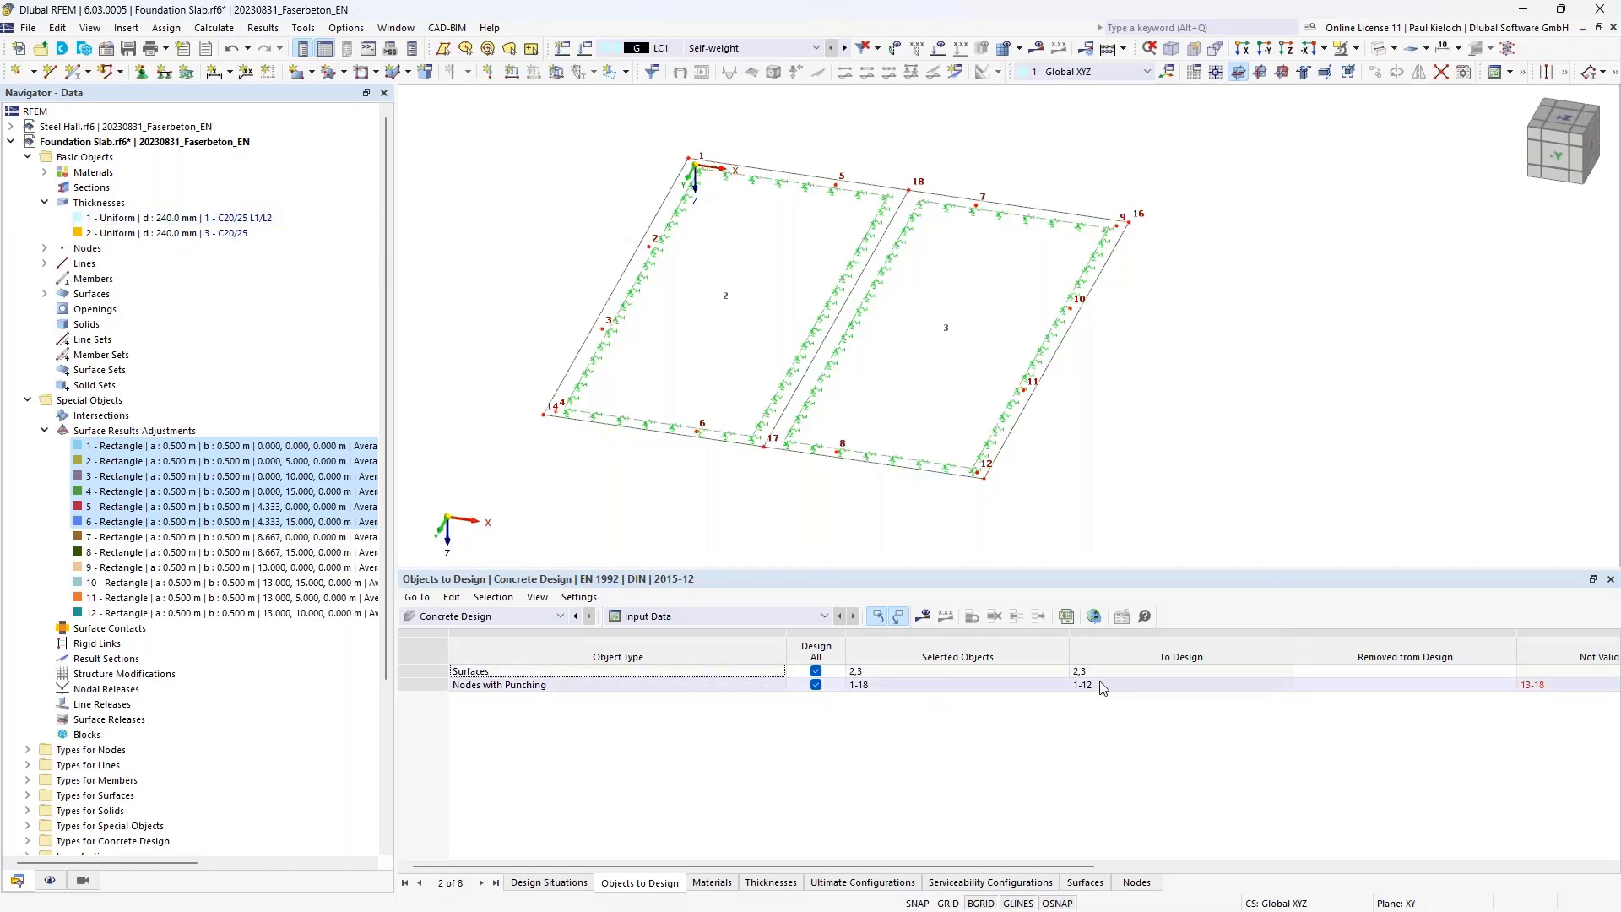
- Calculate the concrete design of the divided slab and show its results
click(425, 618)
middle_drag(1185, 425, 1243, 429)
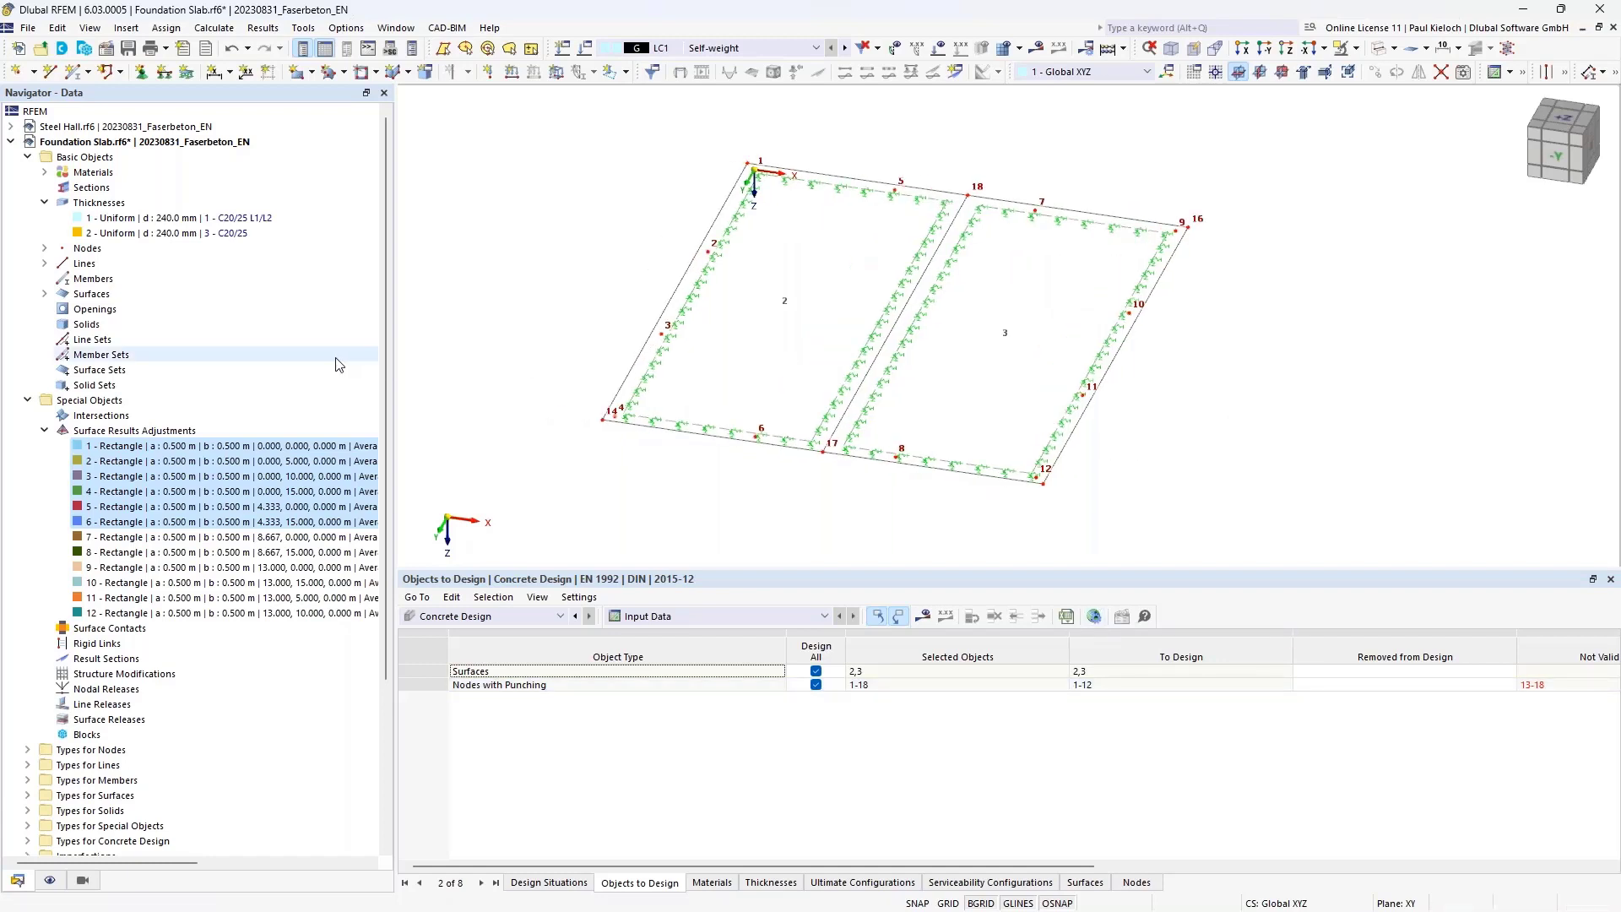
drag(395, 338, 348, 338)
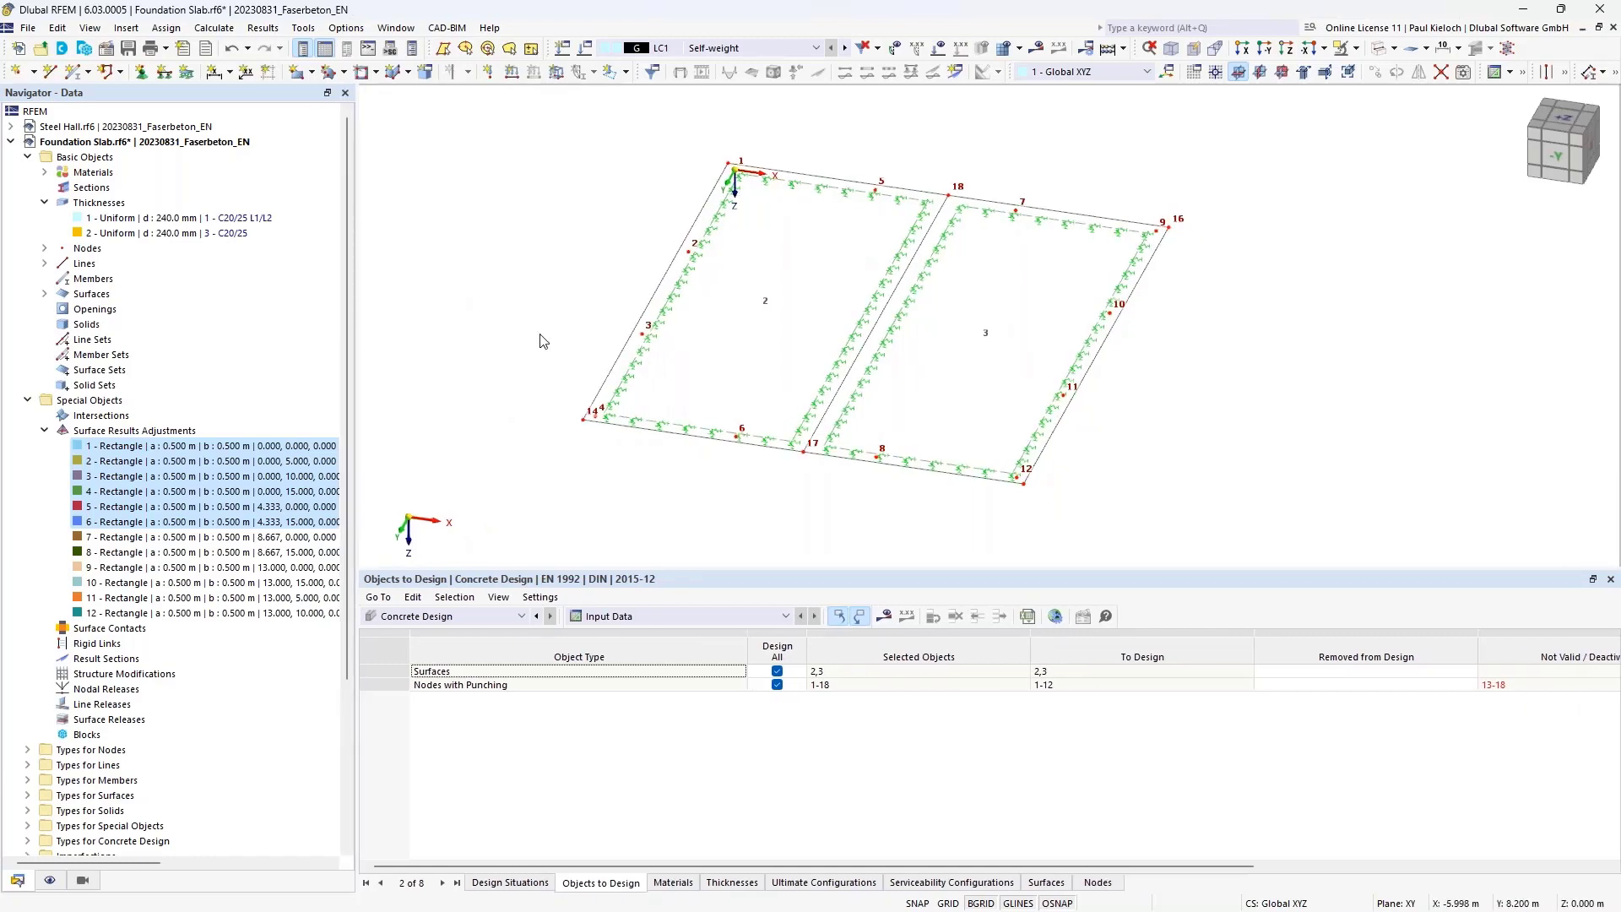
click(884, 616)
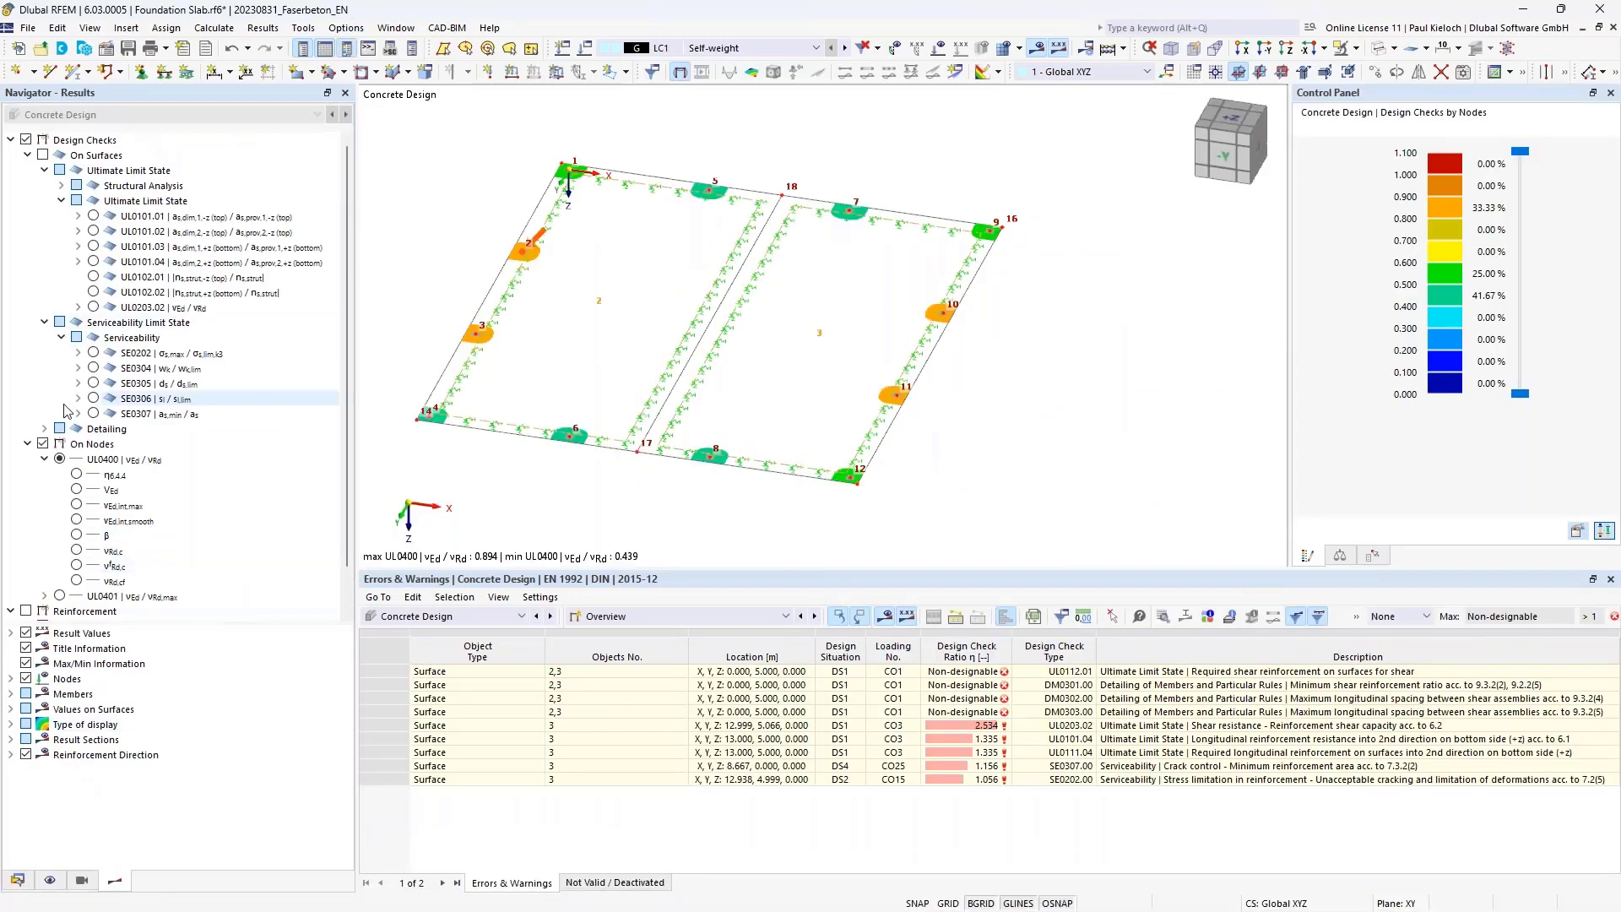
- Hide the node design checks and display the required top reinforcement as,dim,1,-z (top) on the surfaces with its color scale
click(42, 445)
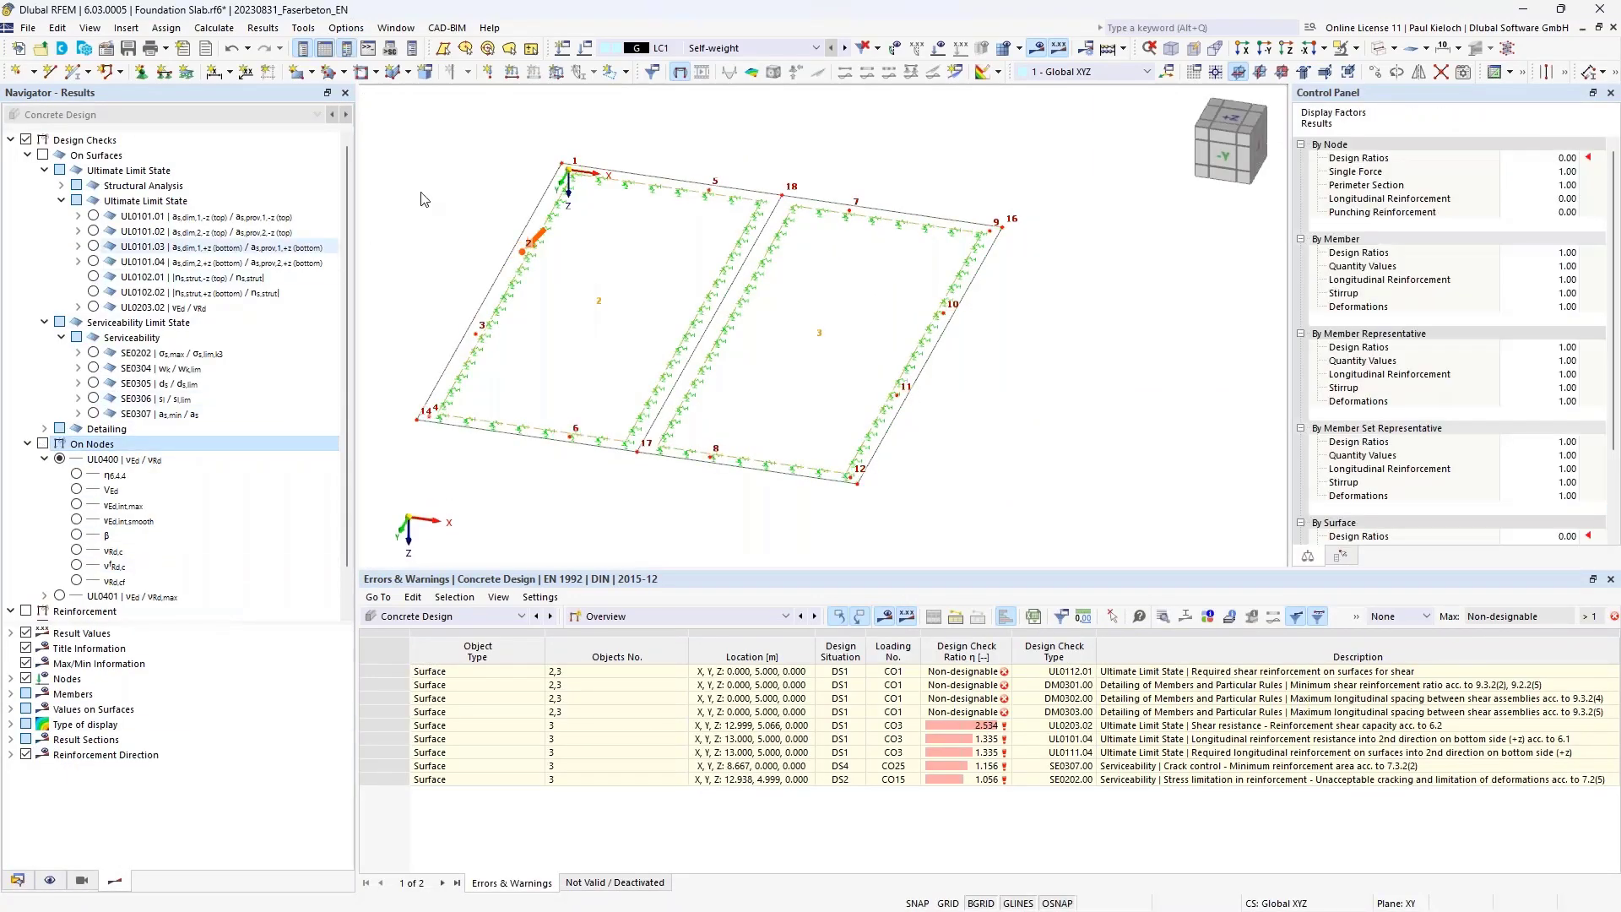
middle_drag(446, 183, 521, 232)
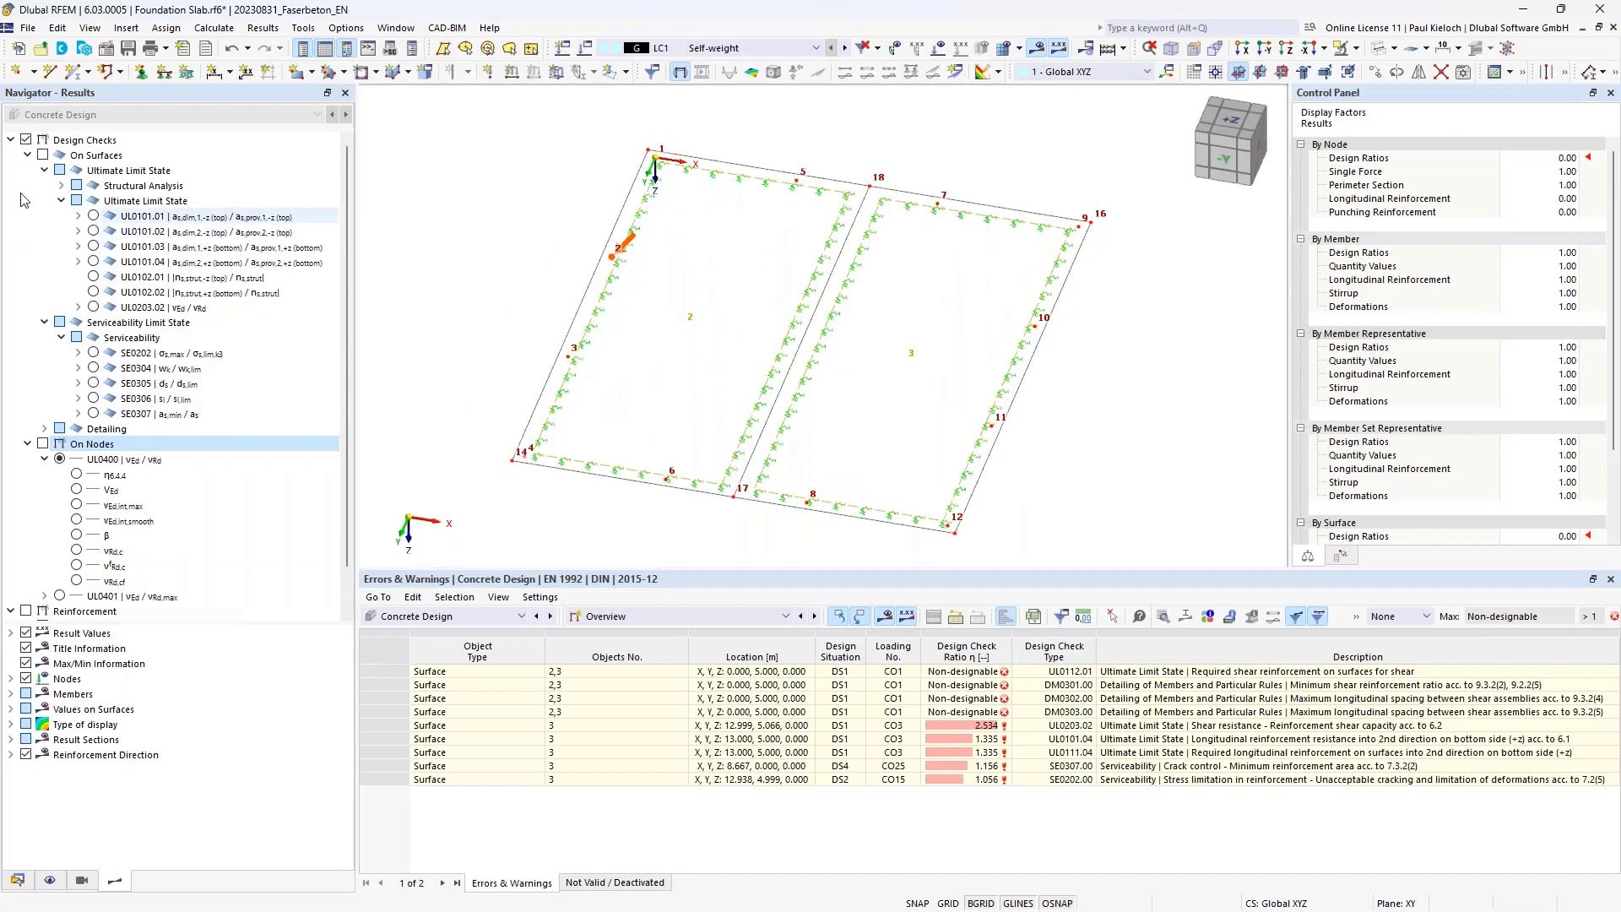
click(45, 153)
click(42, 156)
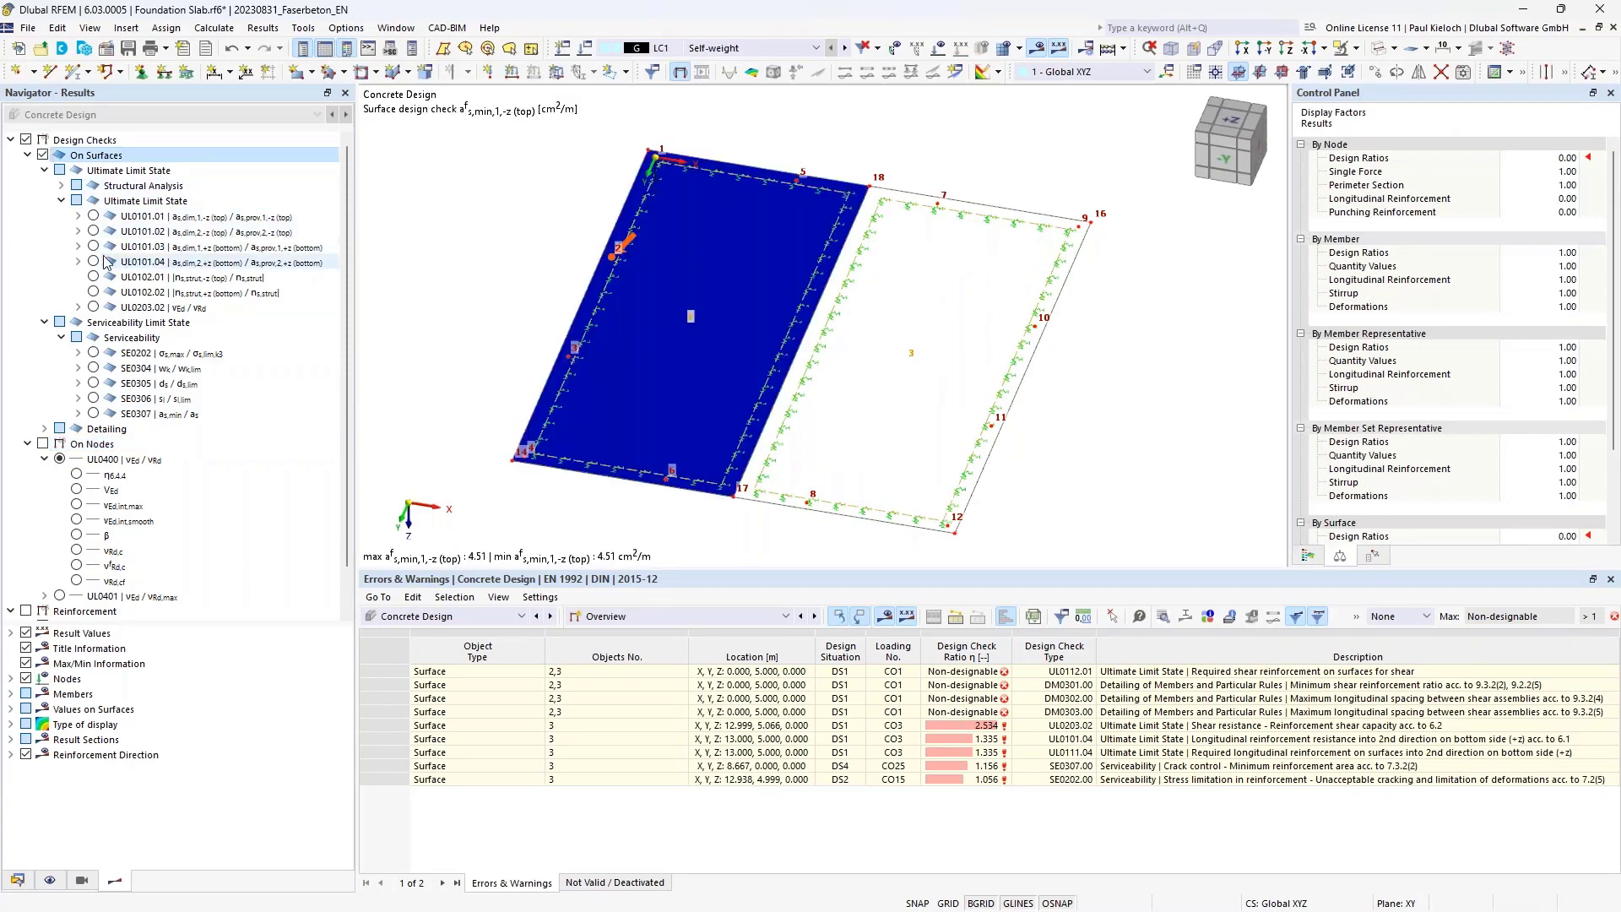
click(78, 216)
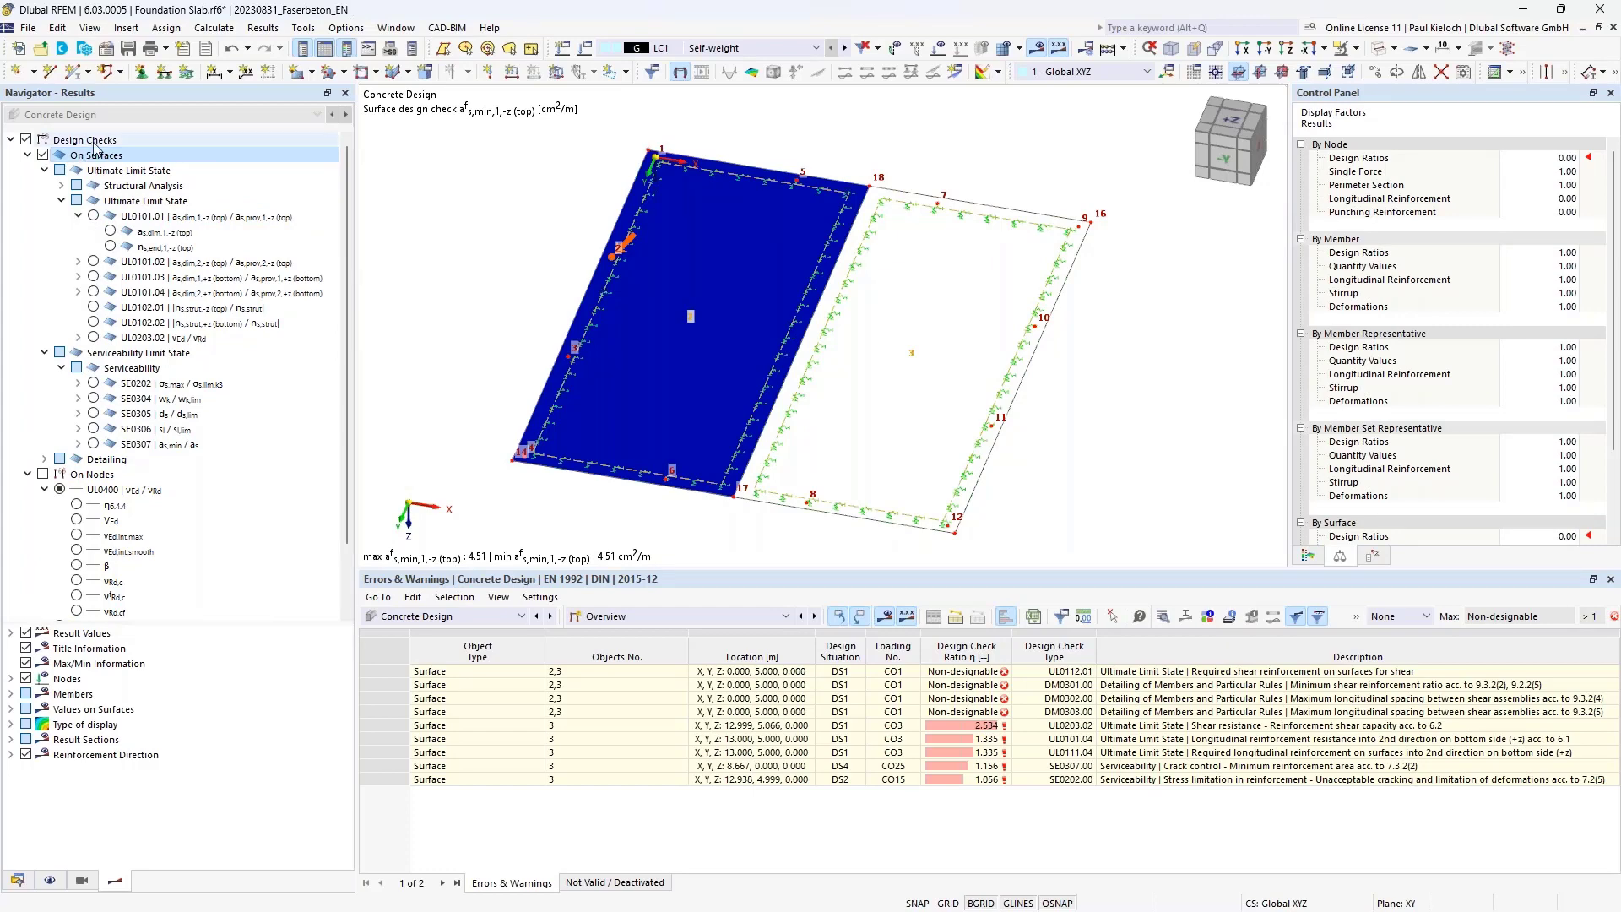
click(111, 232)
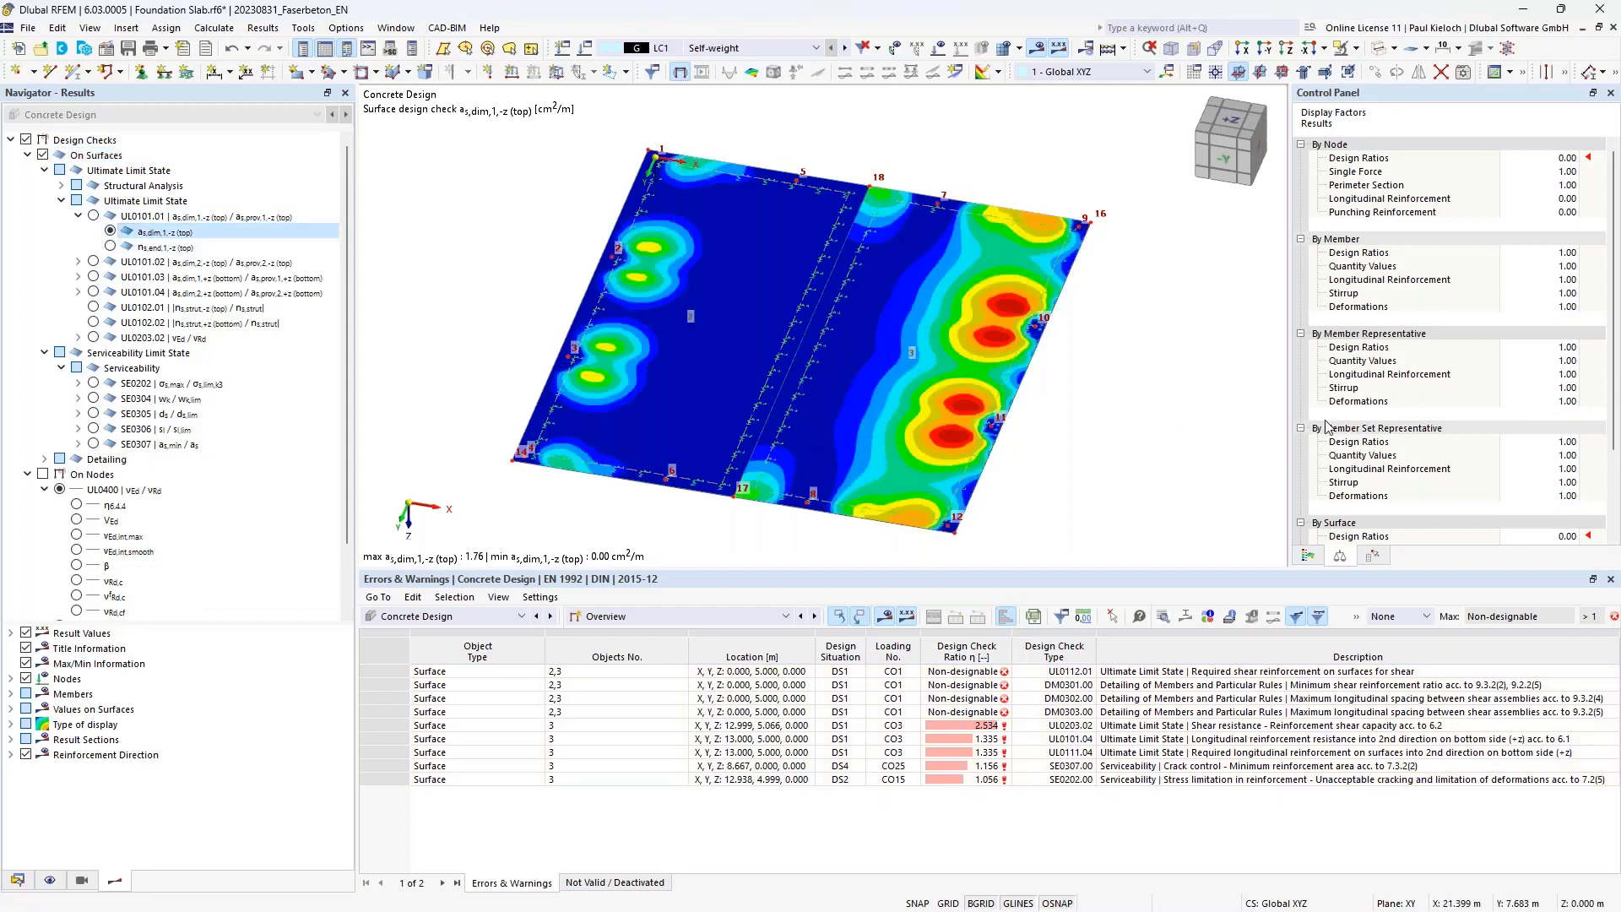
click(1308, 555)
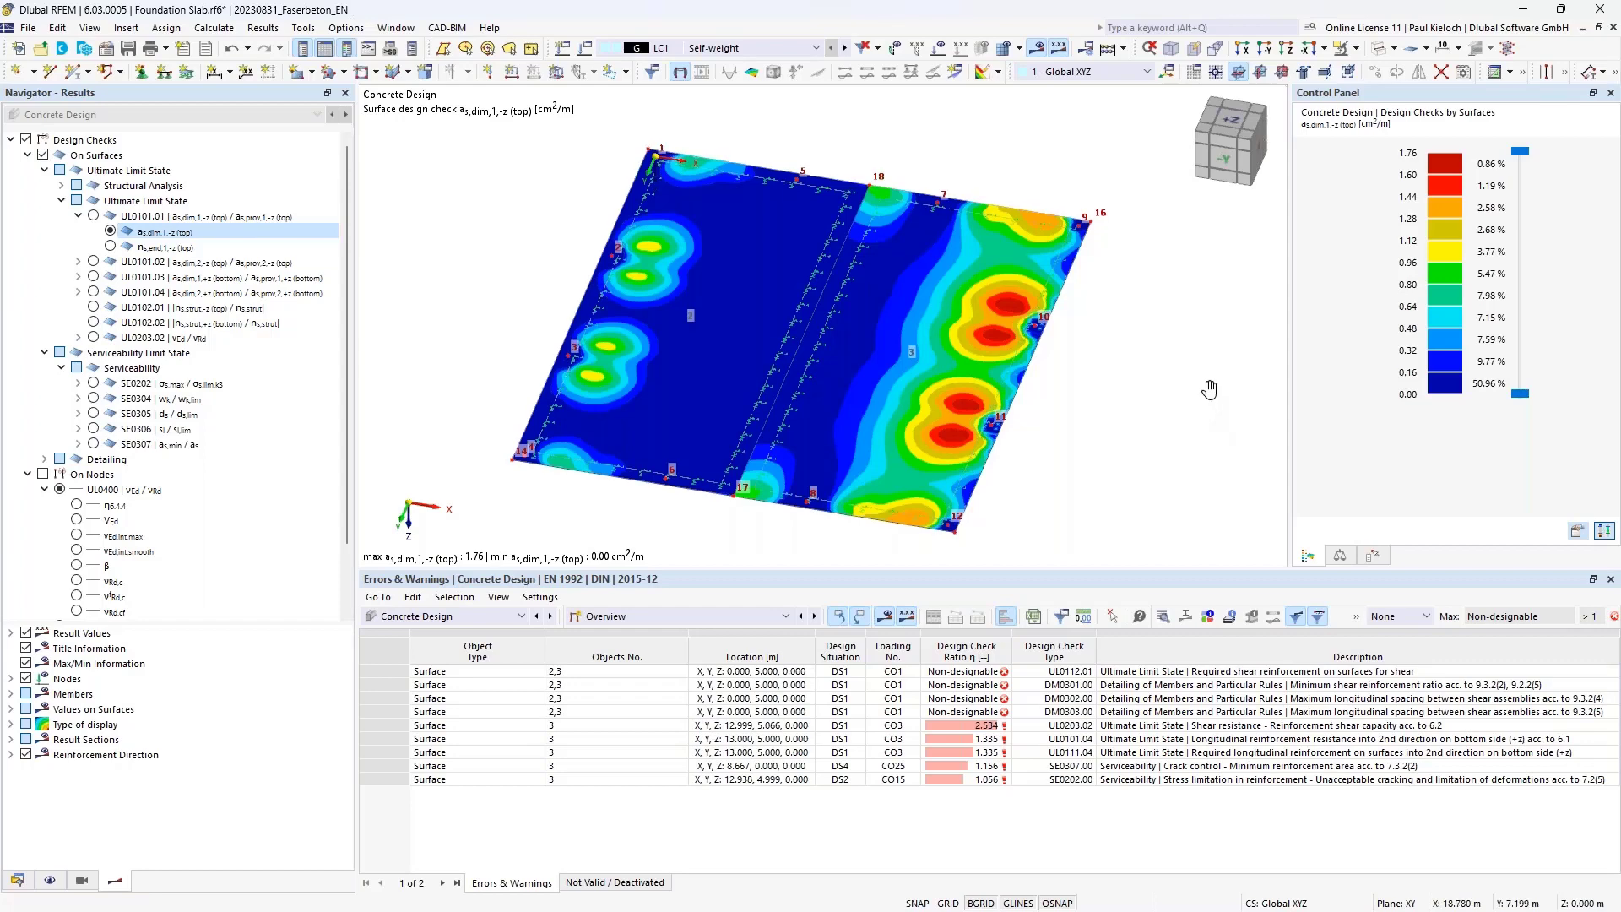
mouse_move(1211, 389)
middle_down()
mouse_move(1237, 369)
mouse_move(1224, 406)
middle_up()
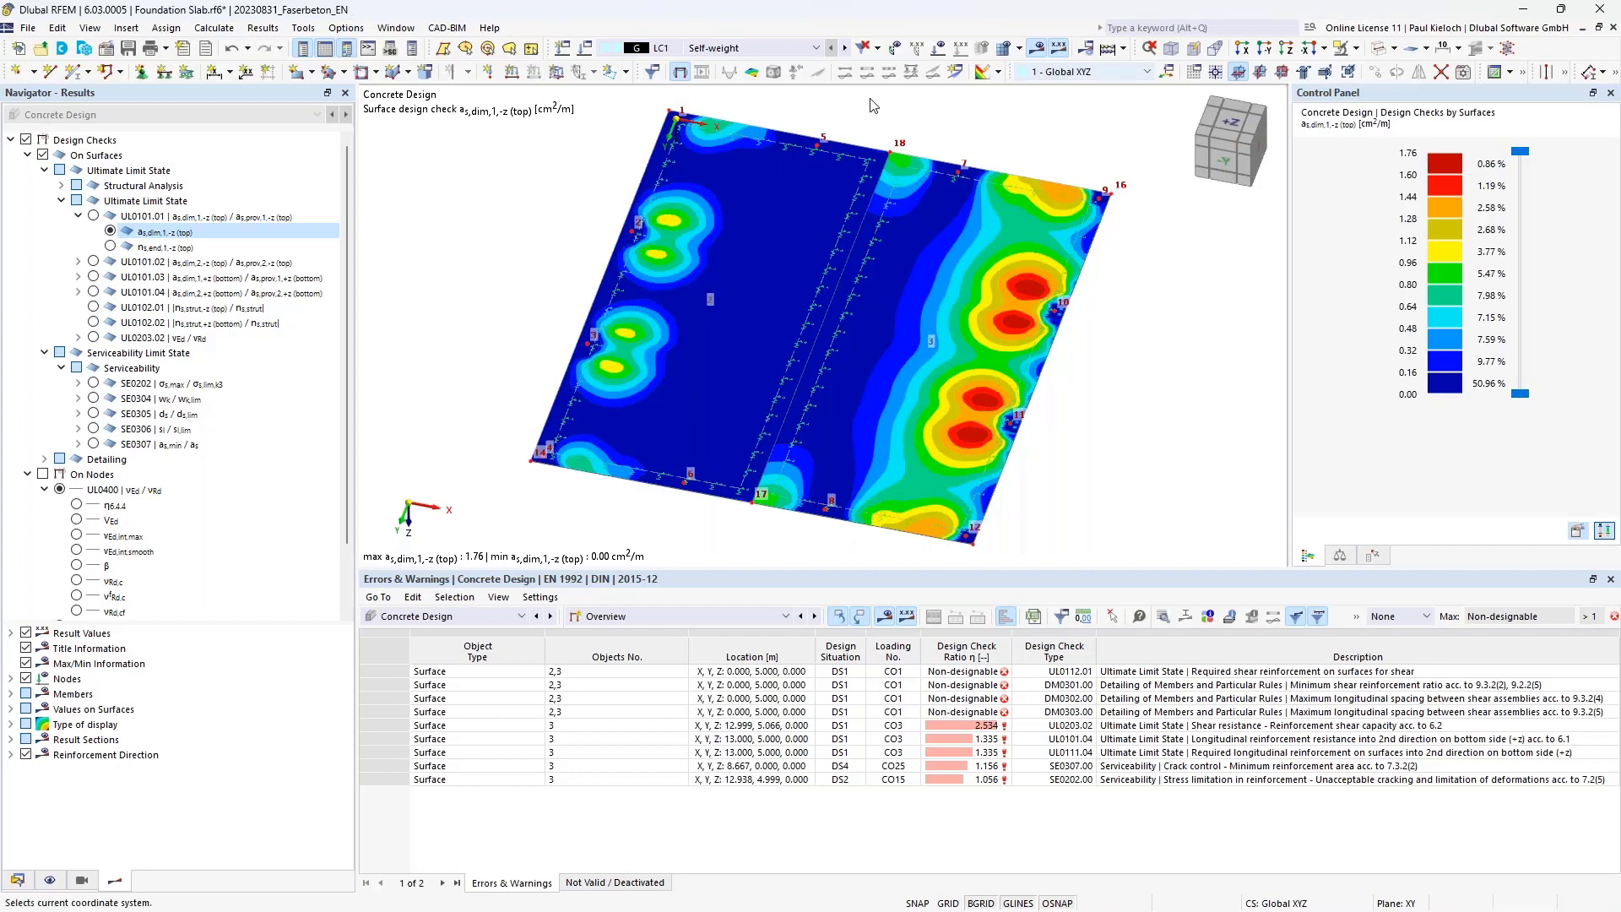
- Display the required top reinforcement as,dim,2,-z (top) on the surfaces, and select serviceability check SE0307 for minimum reinforcement
click(78, 262)
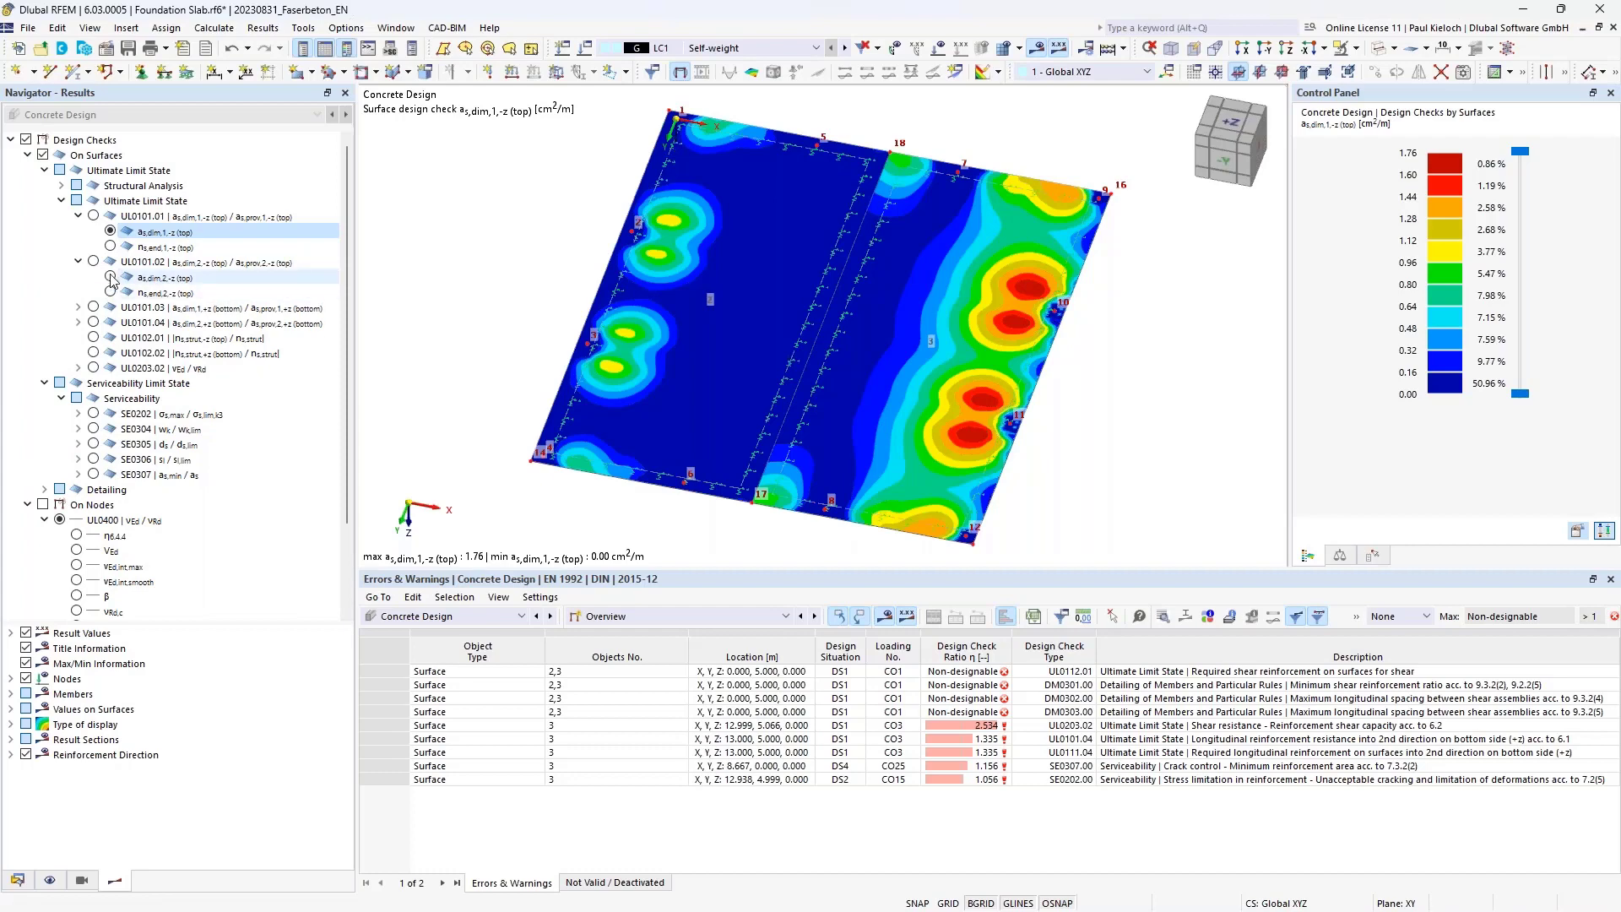
click(111, 277)
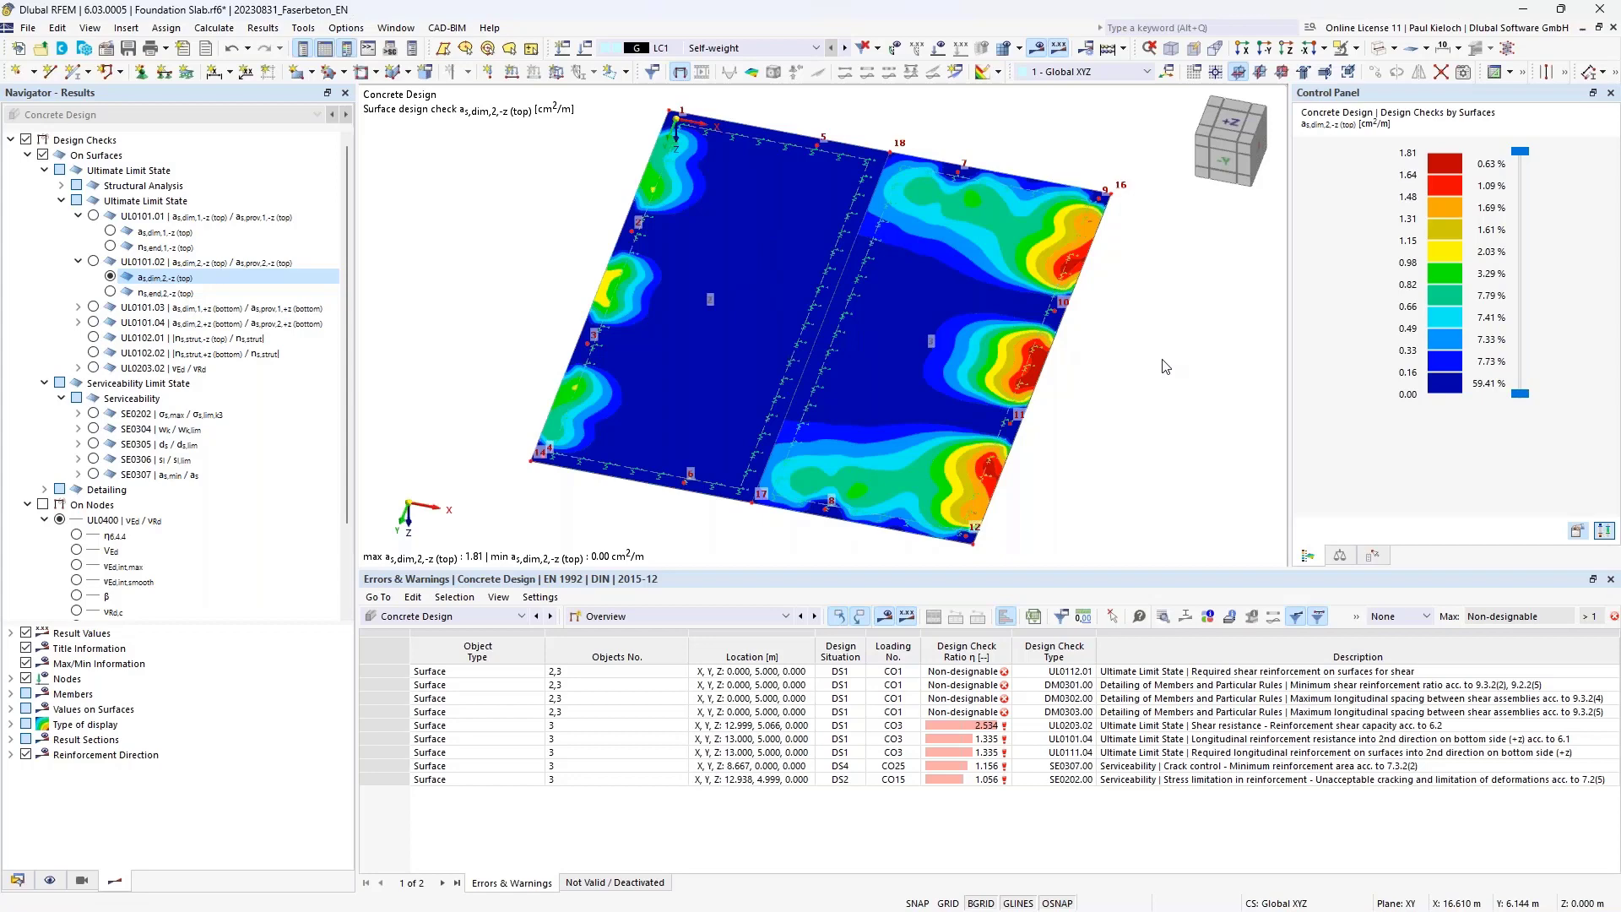
middle_drag(1161, 393, 1143, 377)
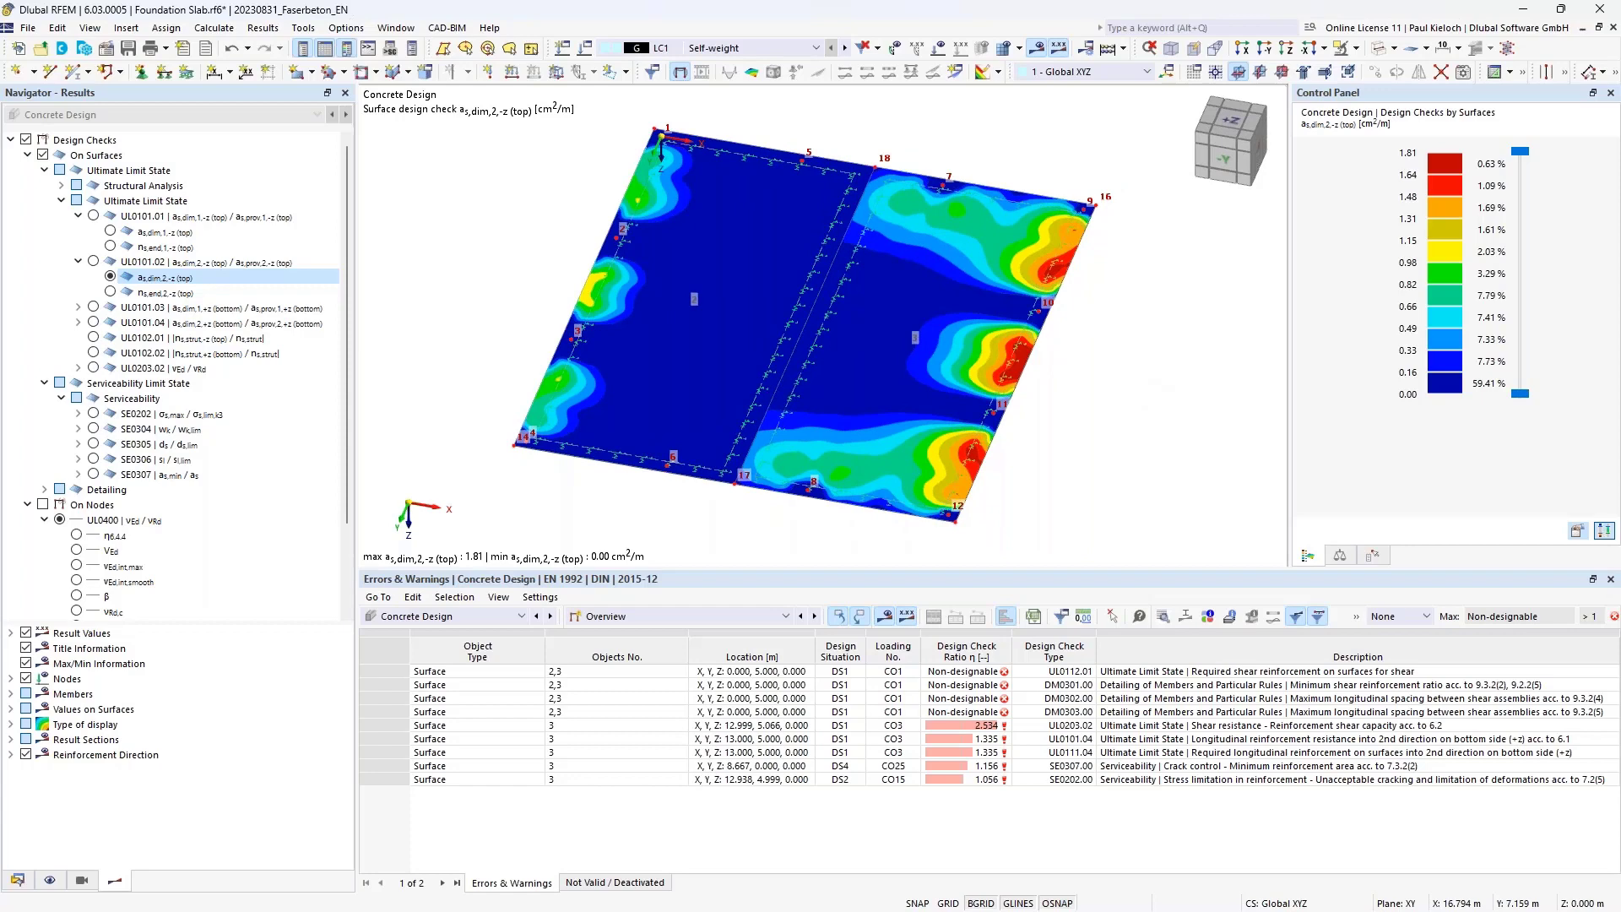
ctrl+middle_drag(1143, 377, 1142, 375)
click(63, 202)
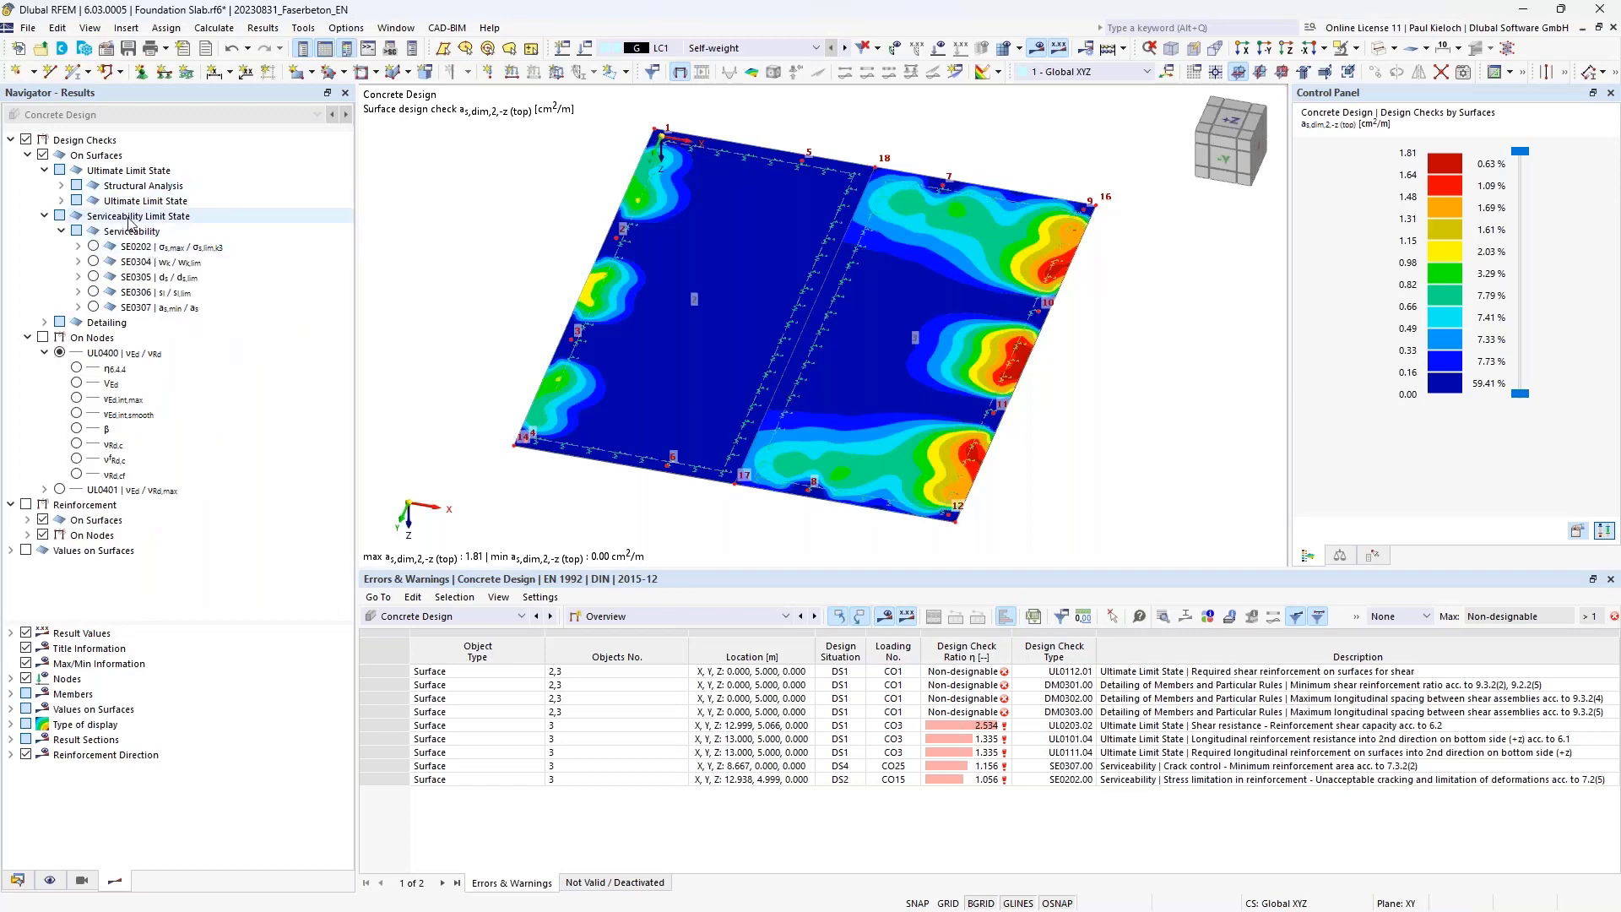
click(93, 308)
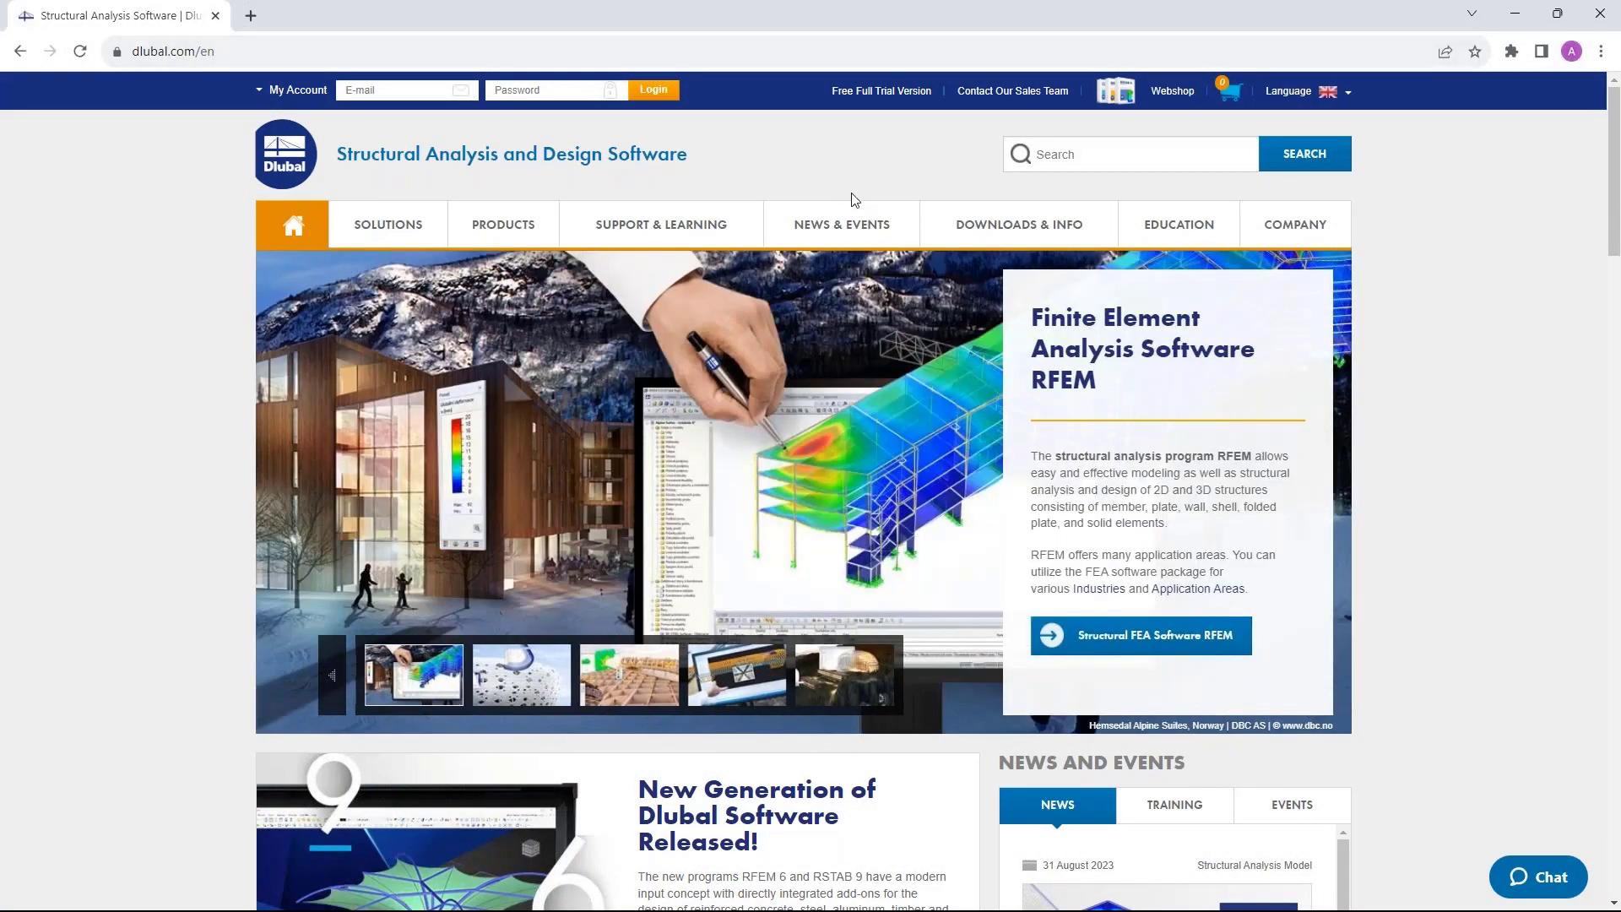
- Switch to the Dlubal website in the browser and open its Webinars page
mouse_move(857, 221)
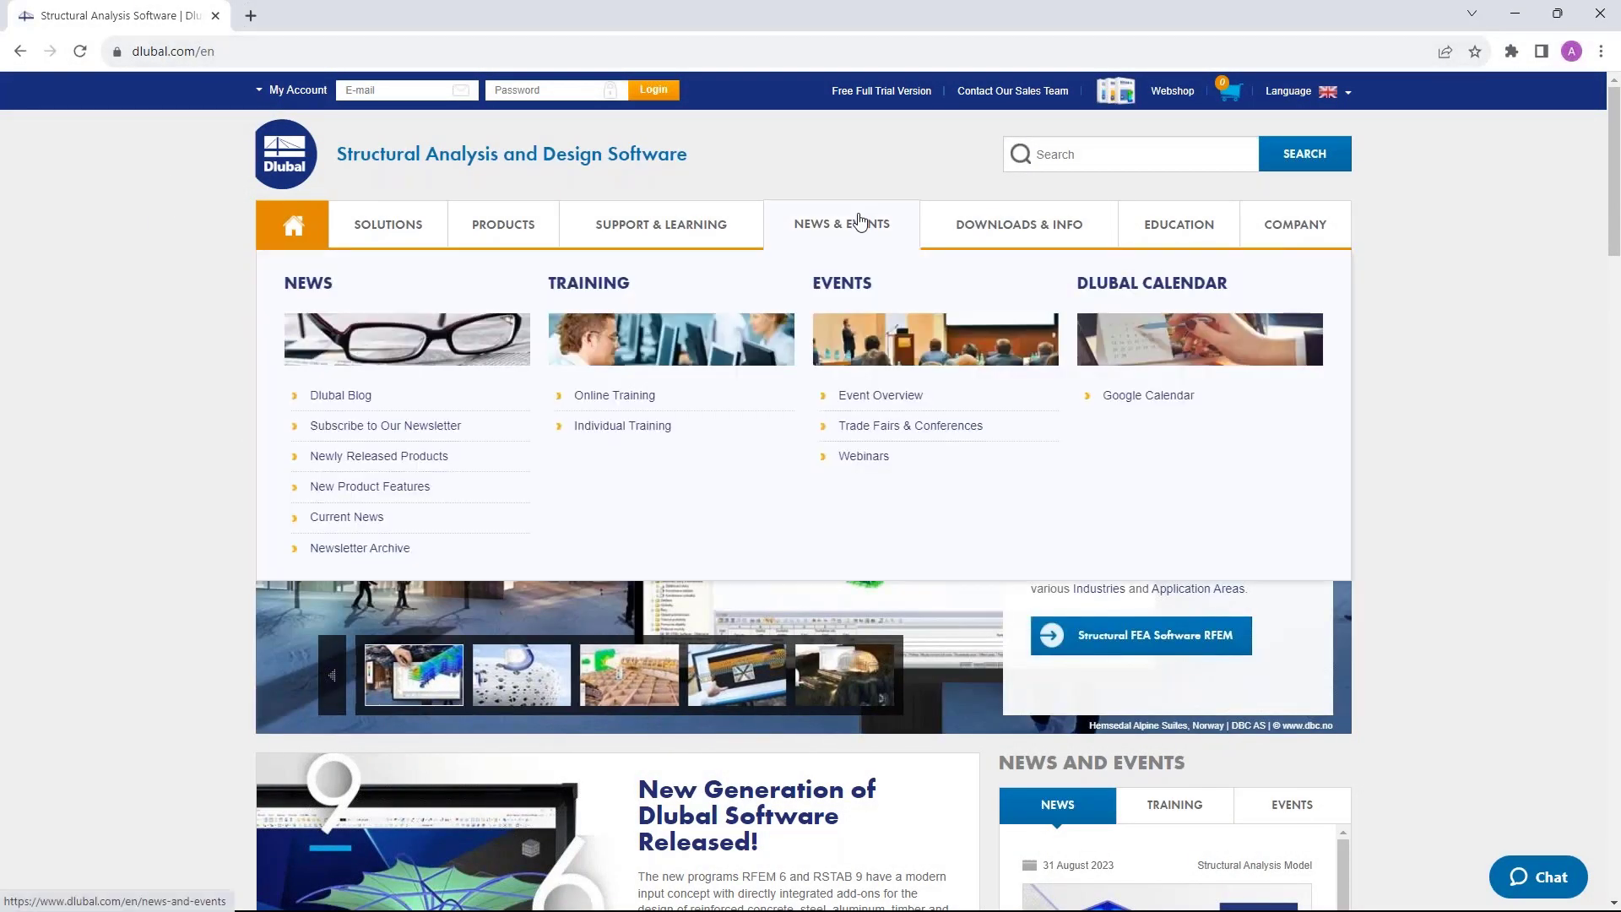
click(863, 457)
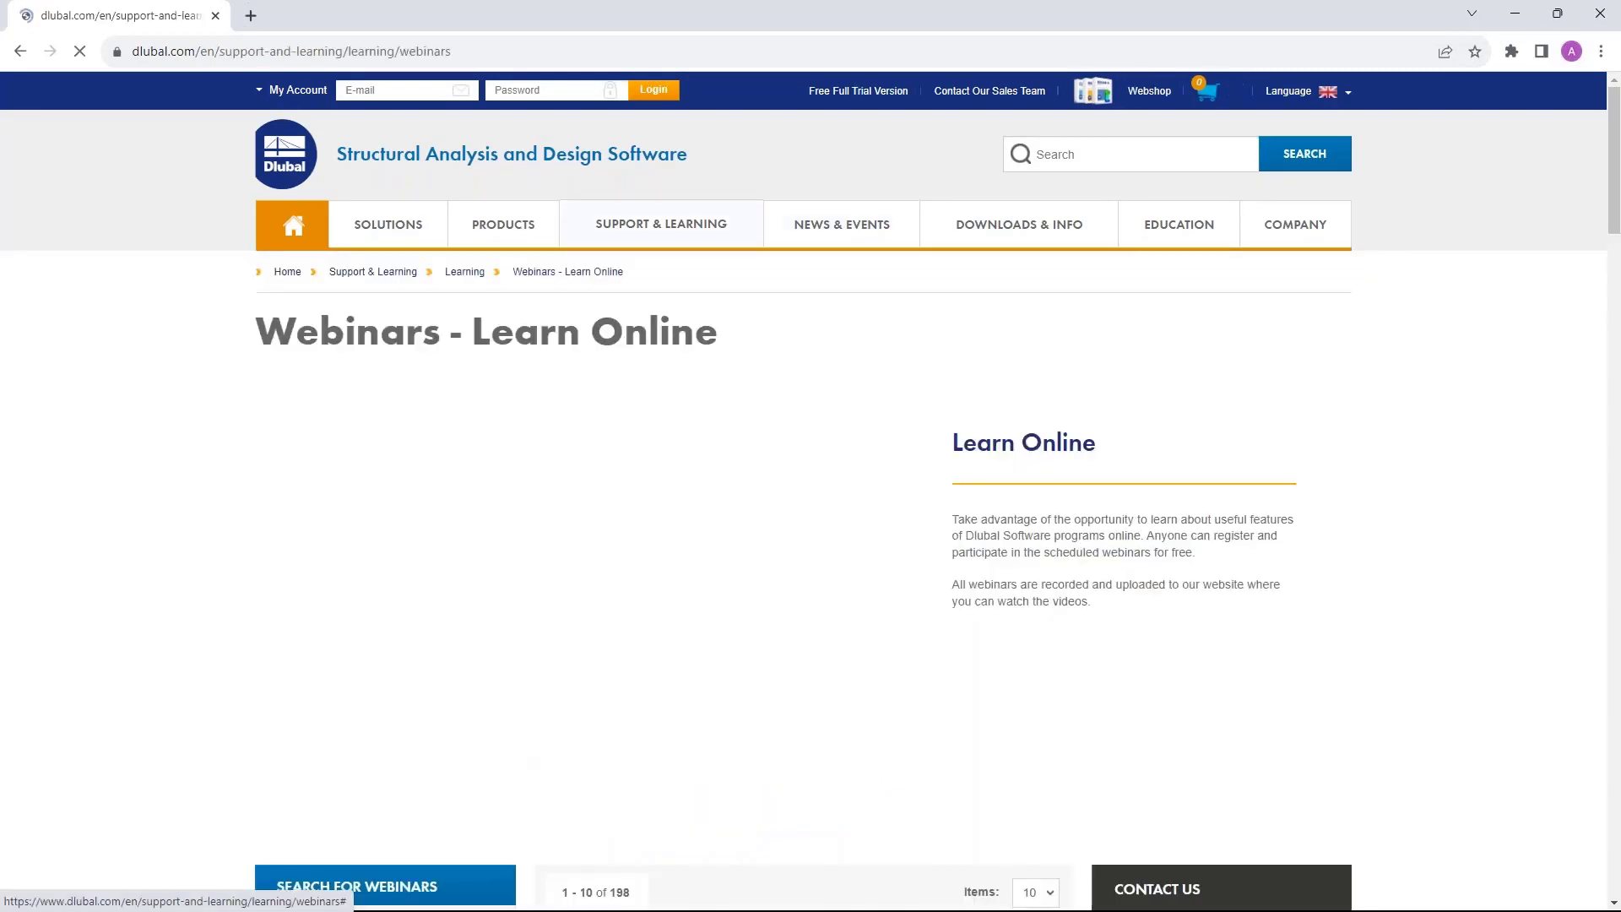
- Look through the list of upcoming webinars and open the page for "Design of FRC Structural Elements in Concrete Design Add-On"
scroll(848, 304, down, 8)
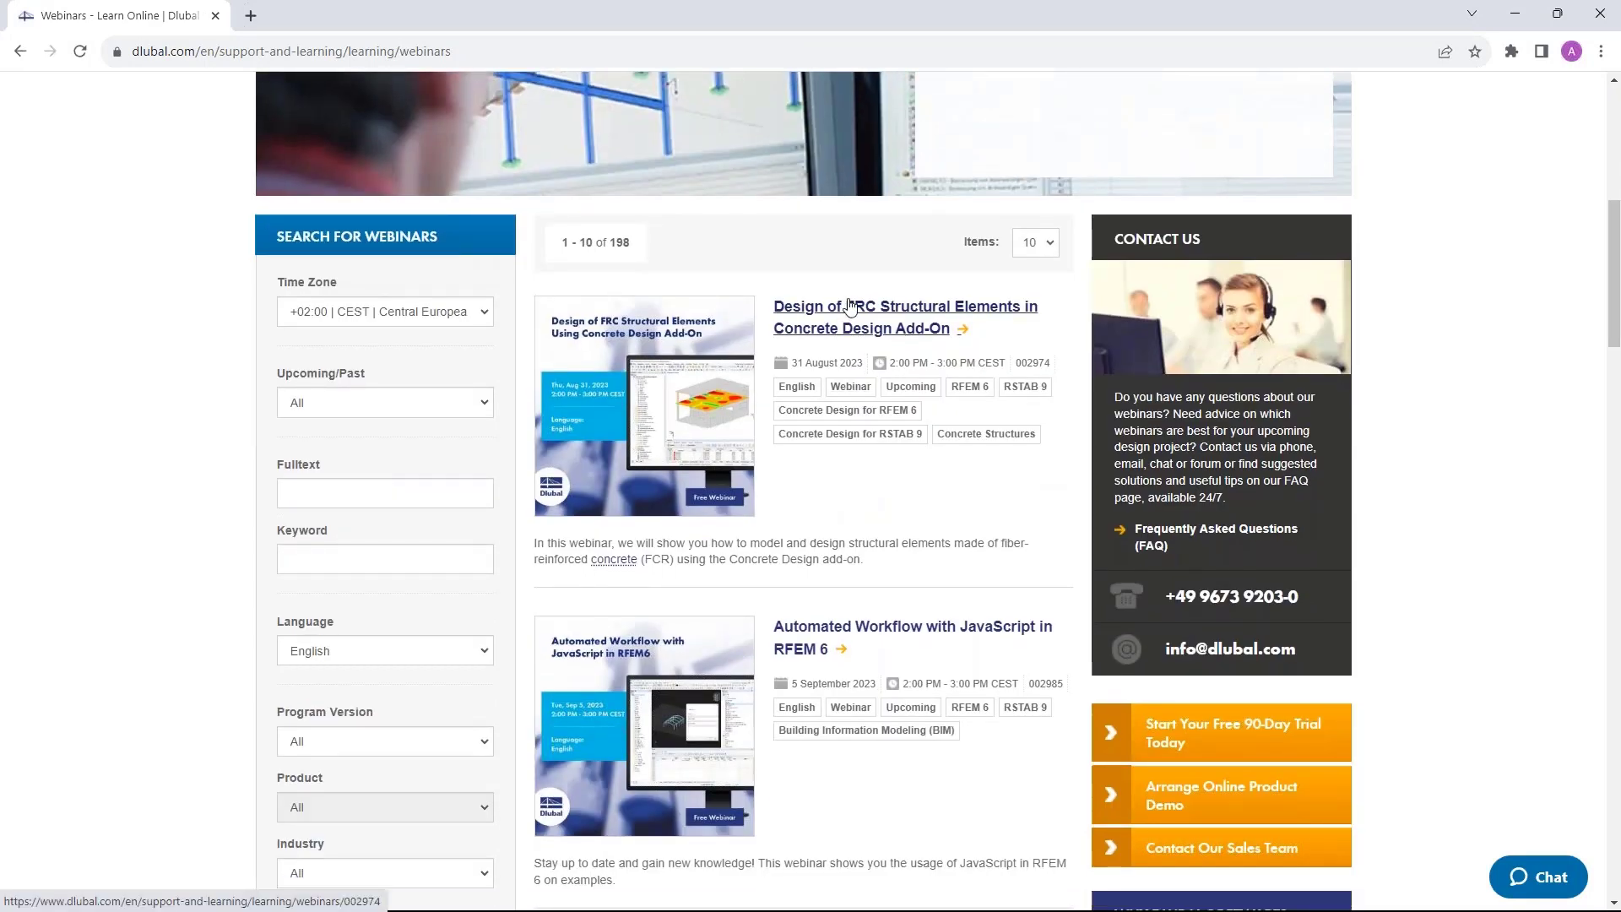
scroll(851, 304, down, 4)
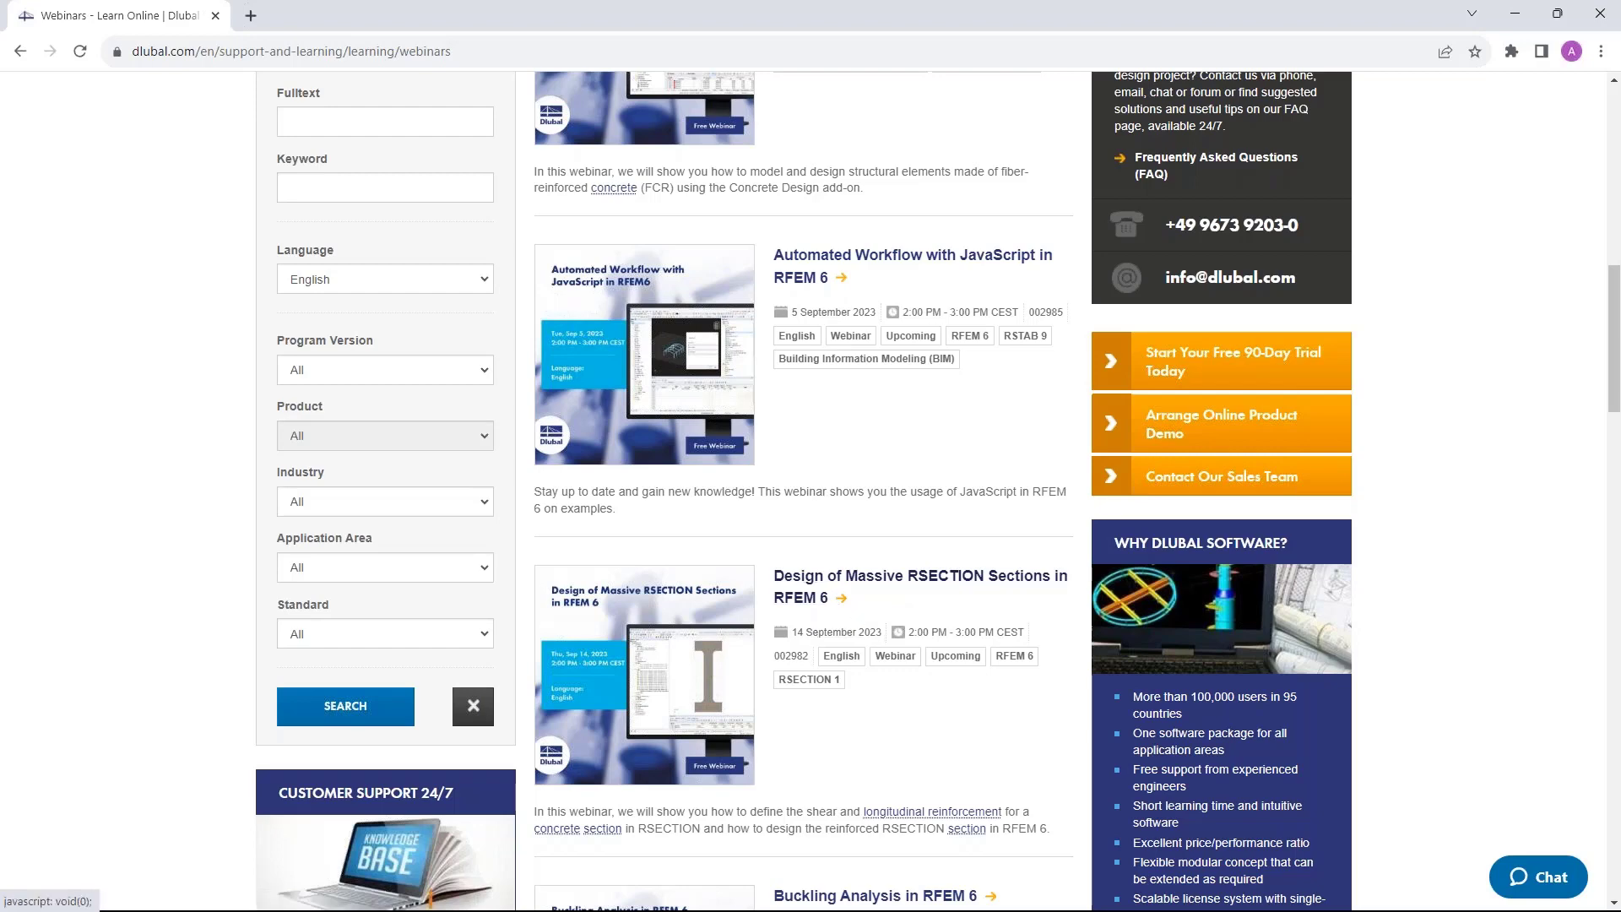
scroll(842, 568, up, 5)
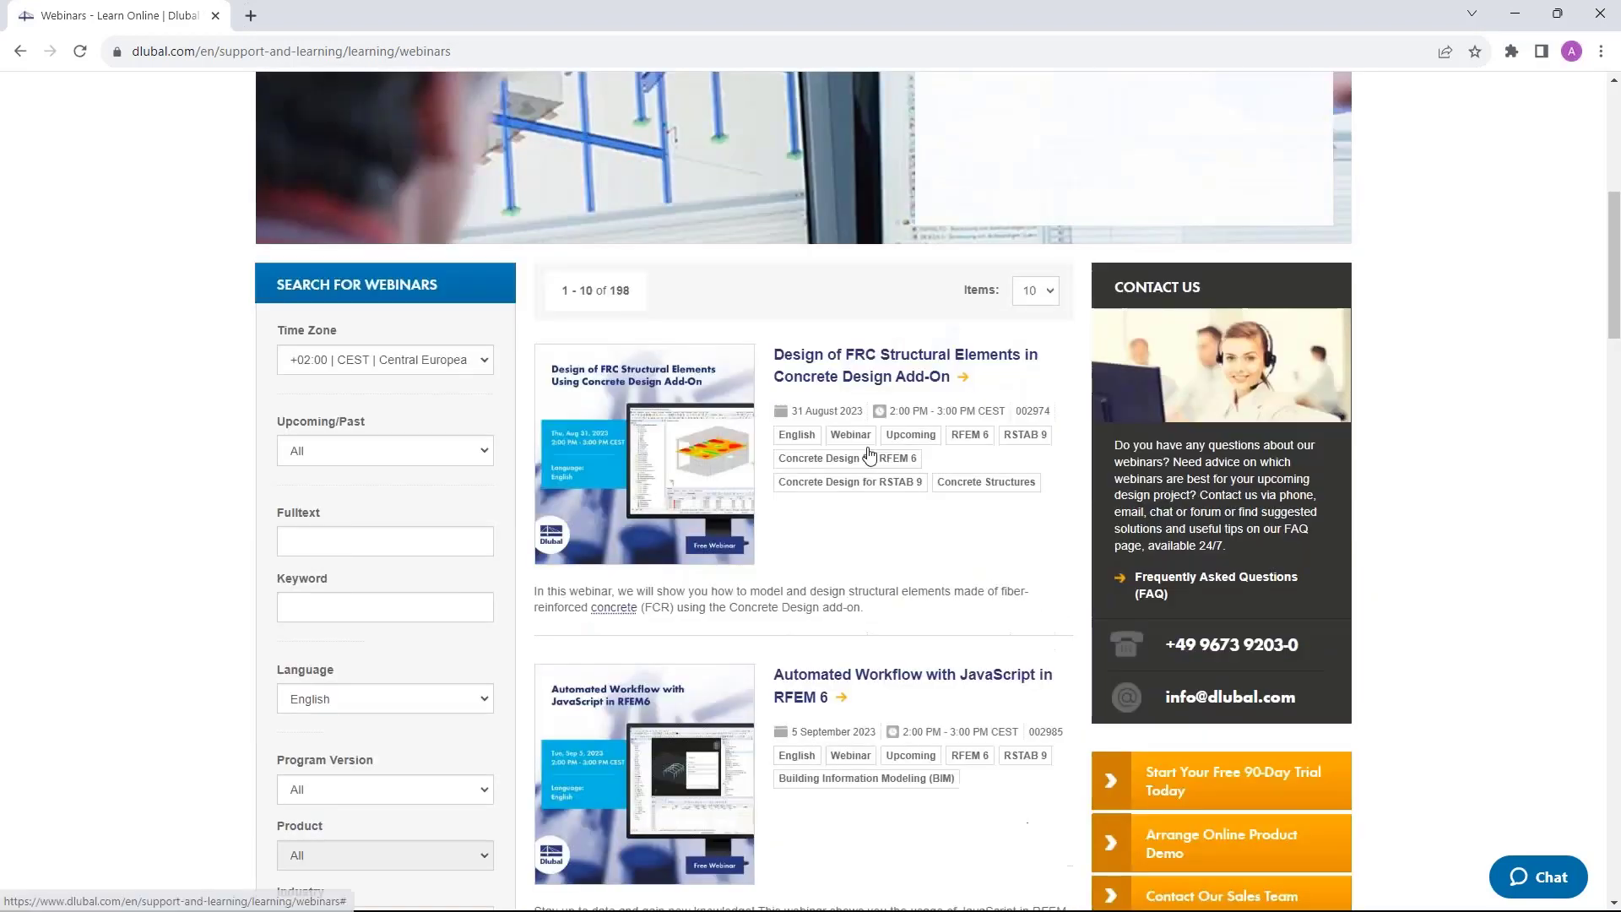
scroll(870, 456, down, 2)
click(857, 215)
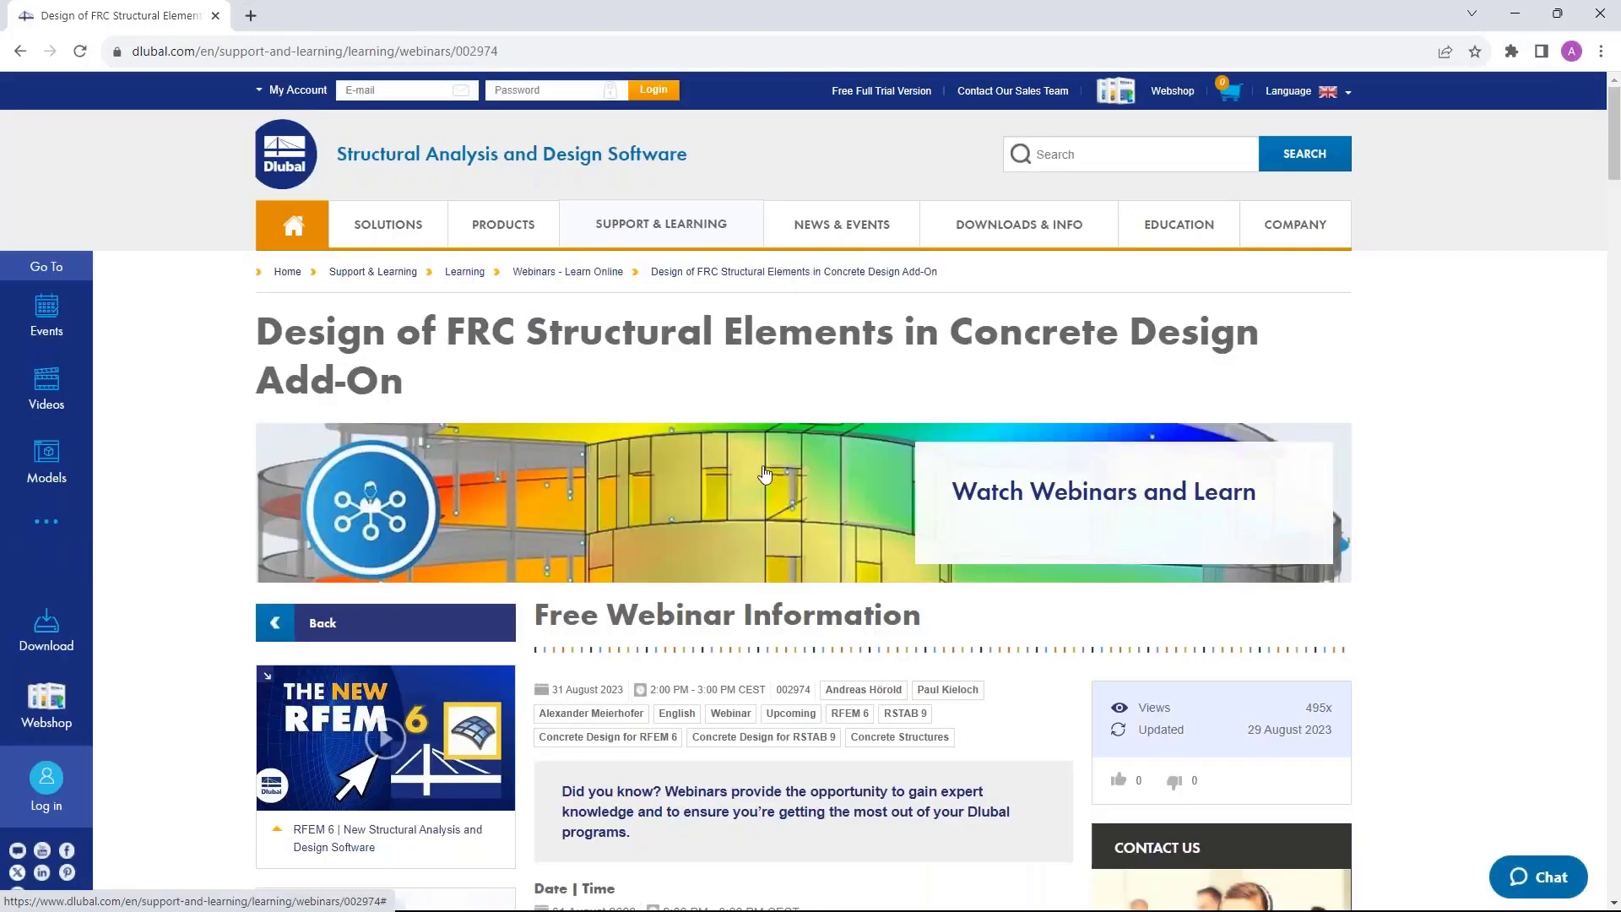
- Examine the FRC webinar page, including its content, time schedule, speakers, registration options, related videos, models to download and recommended events
scroll(765, 474, down, 3)
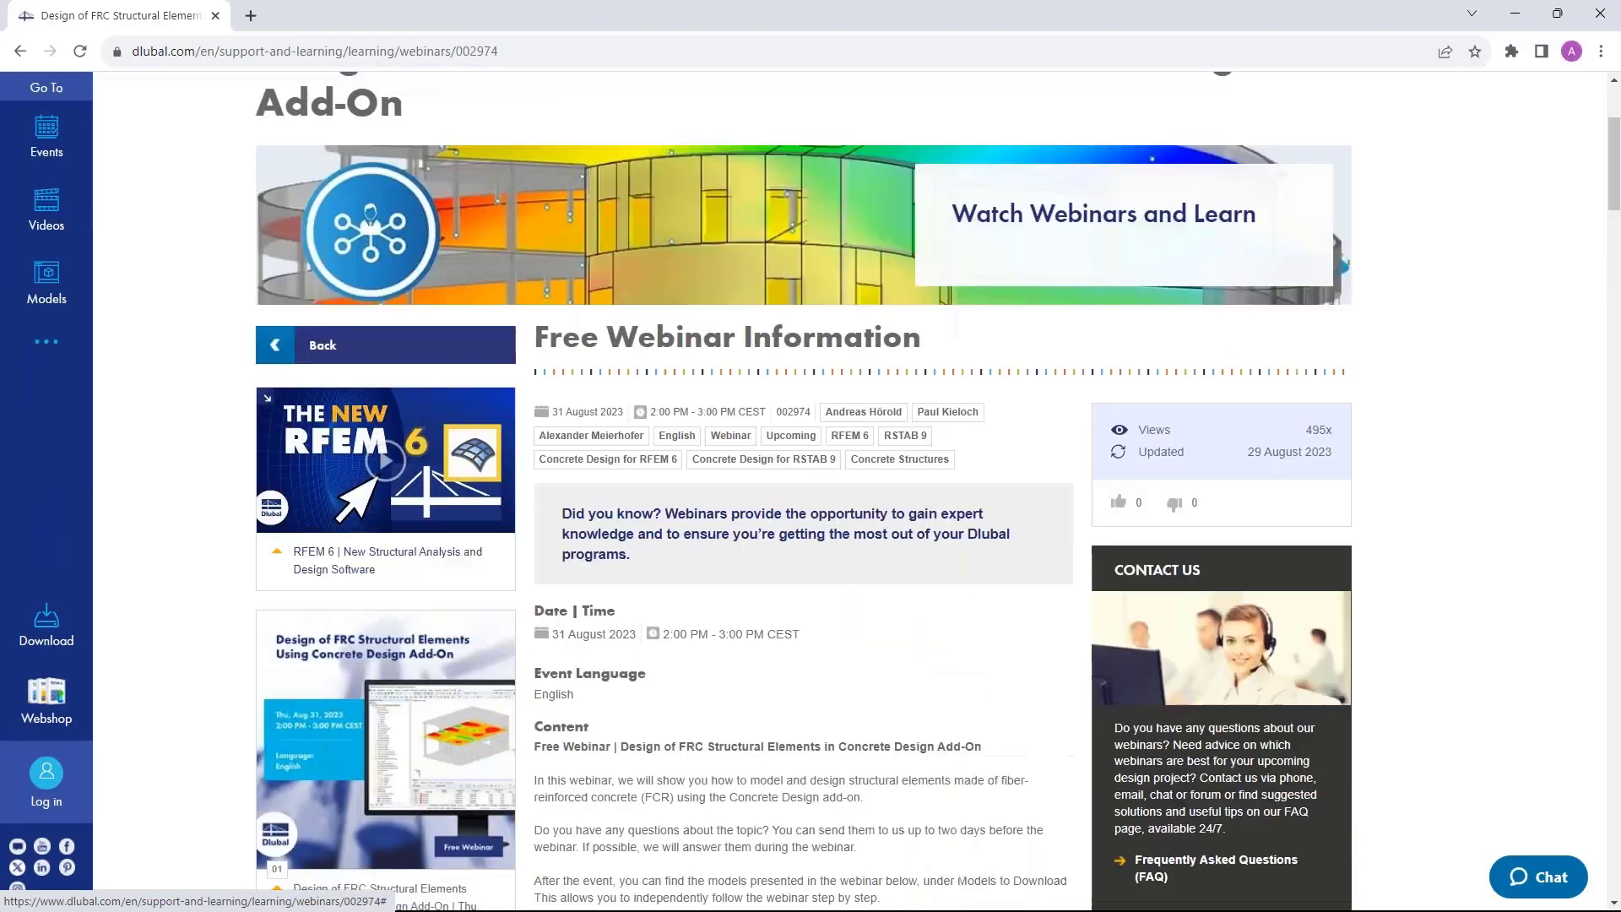
scroll(670, 631, down, 2)
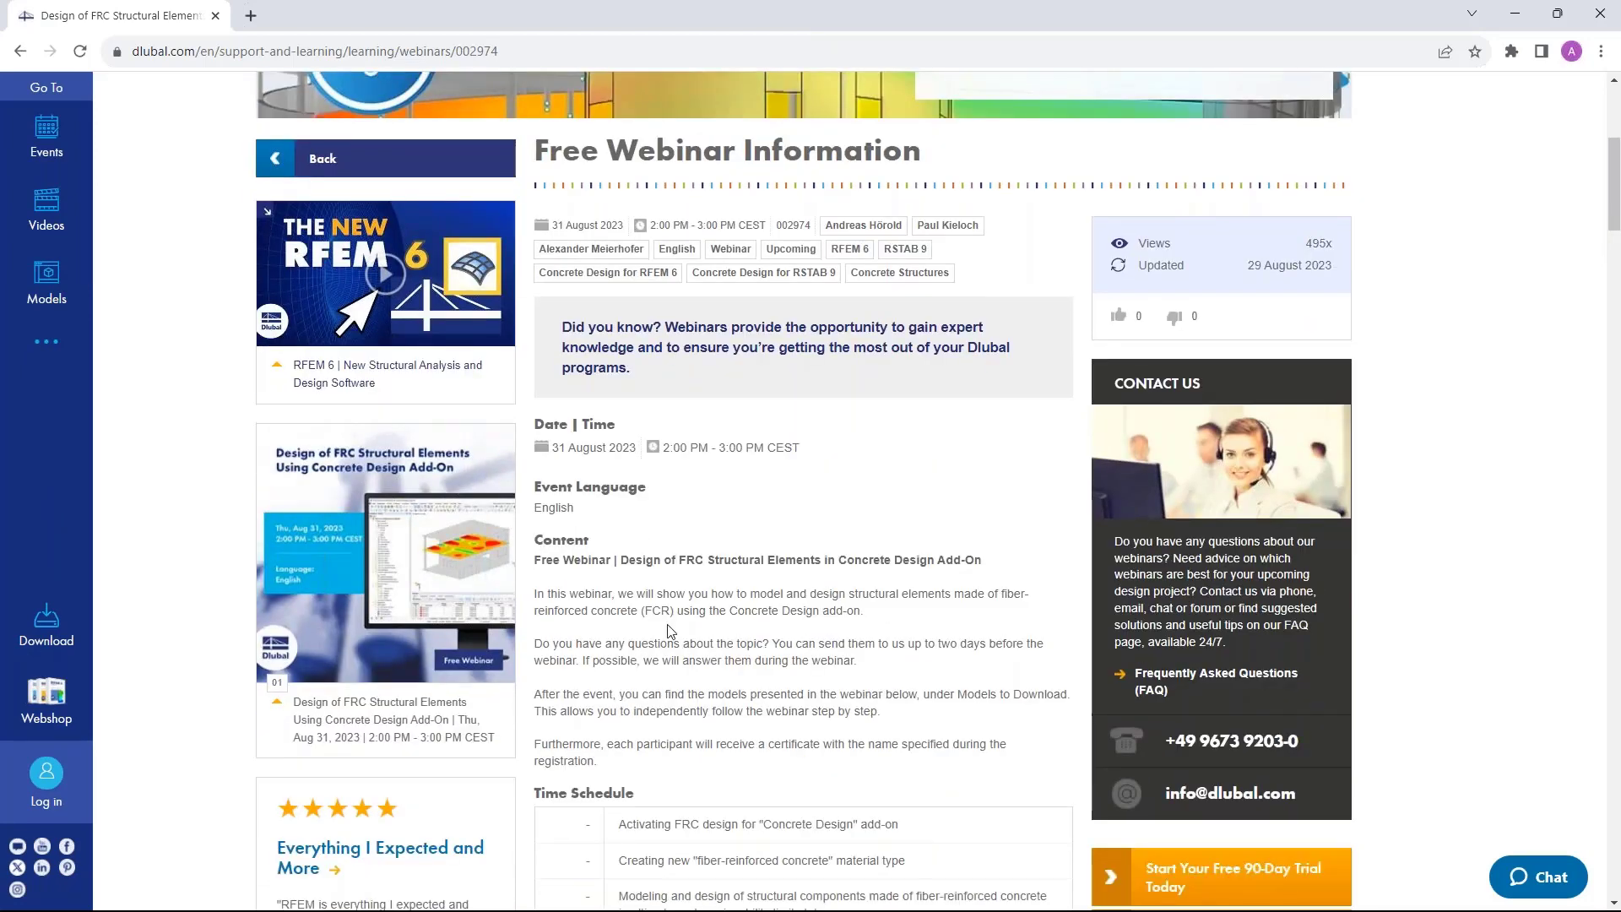
scroll(669, 630, down, 1)
scroll(669, 631, down, 2)
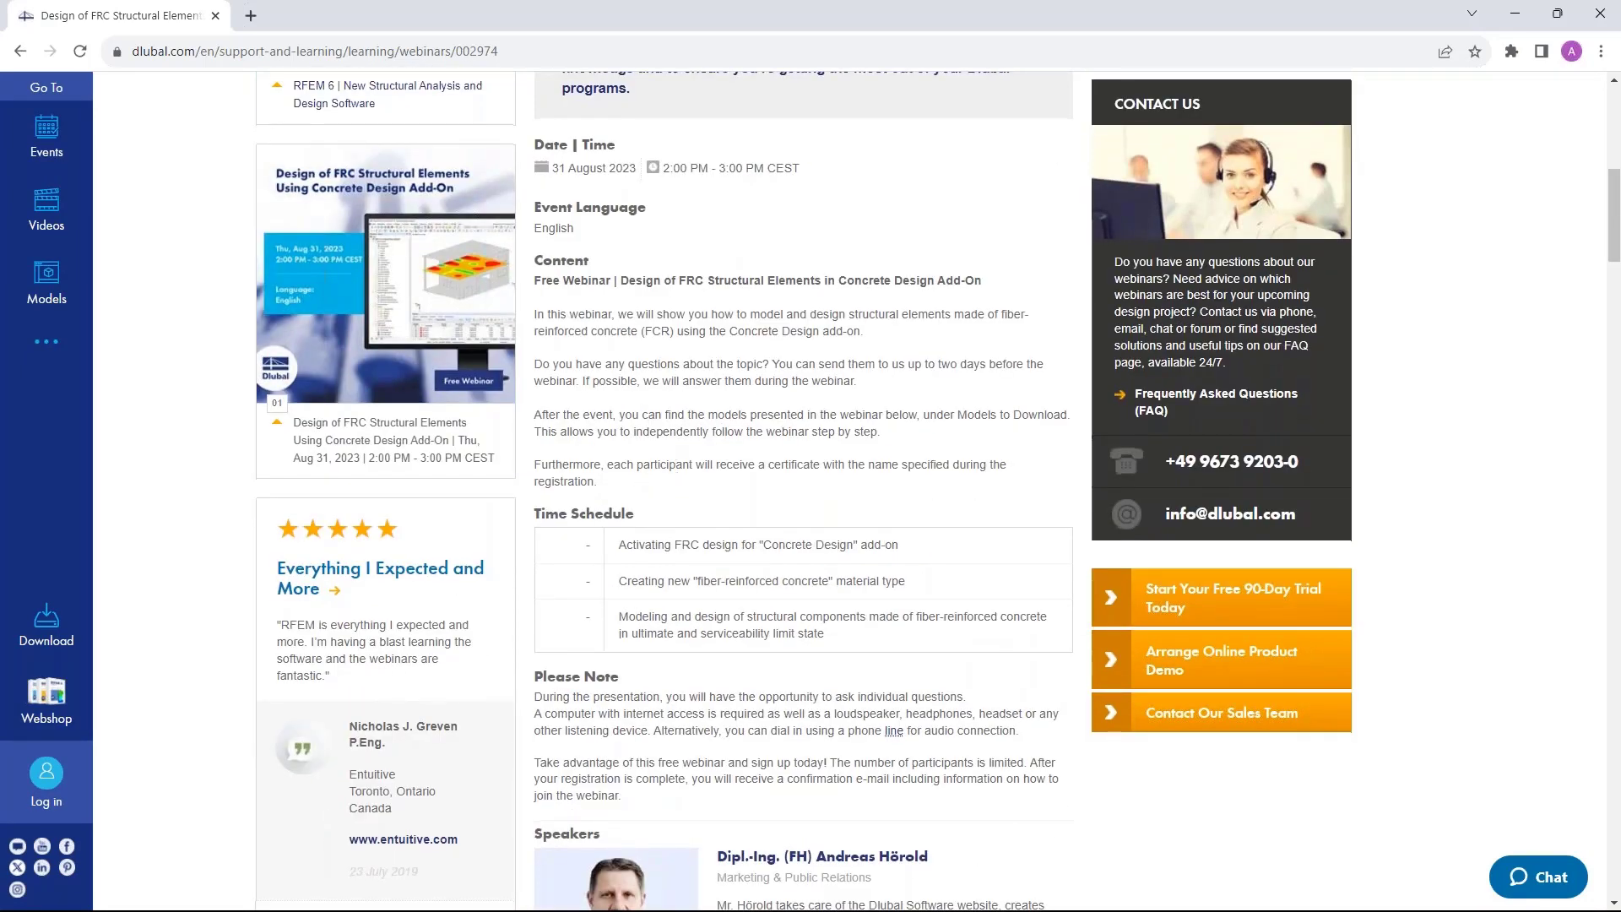
scroll(724, 439, down, 5)
scroll(785, 546, down, 3)
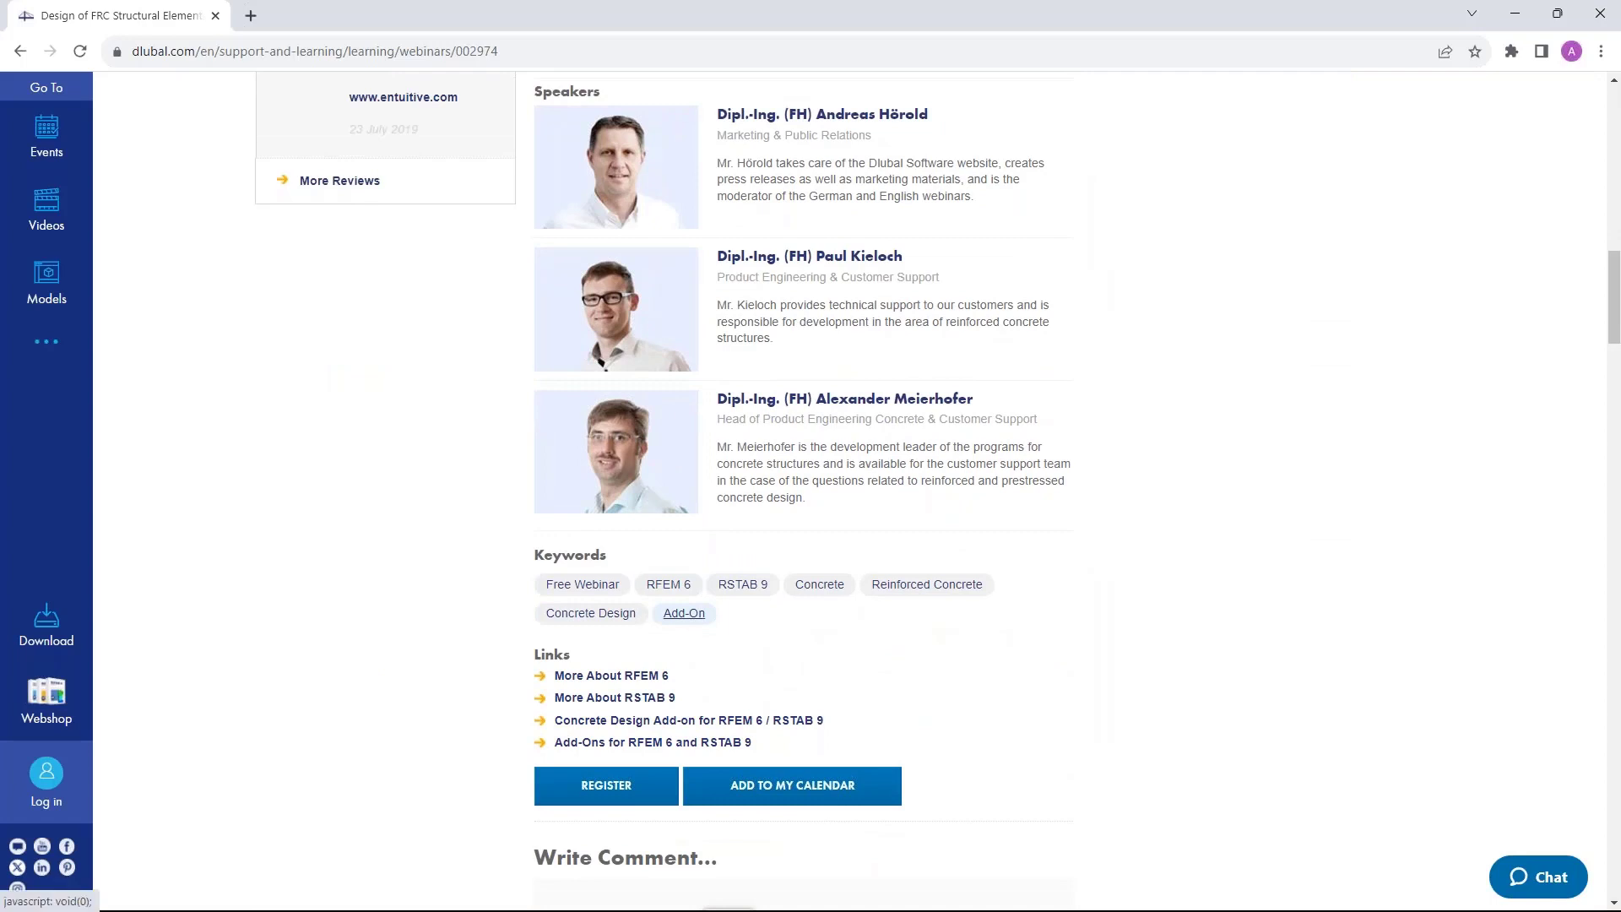
scroll(583, 582, down, 2)
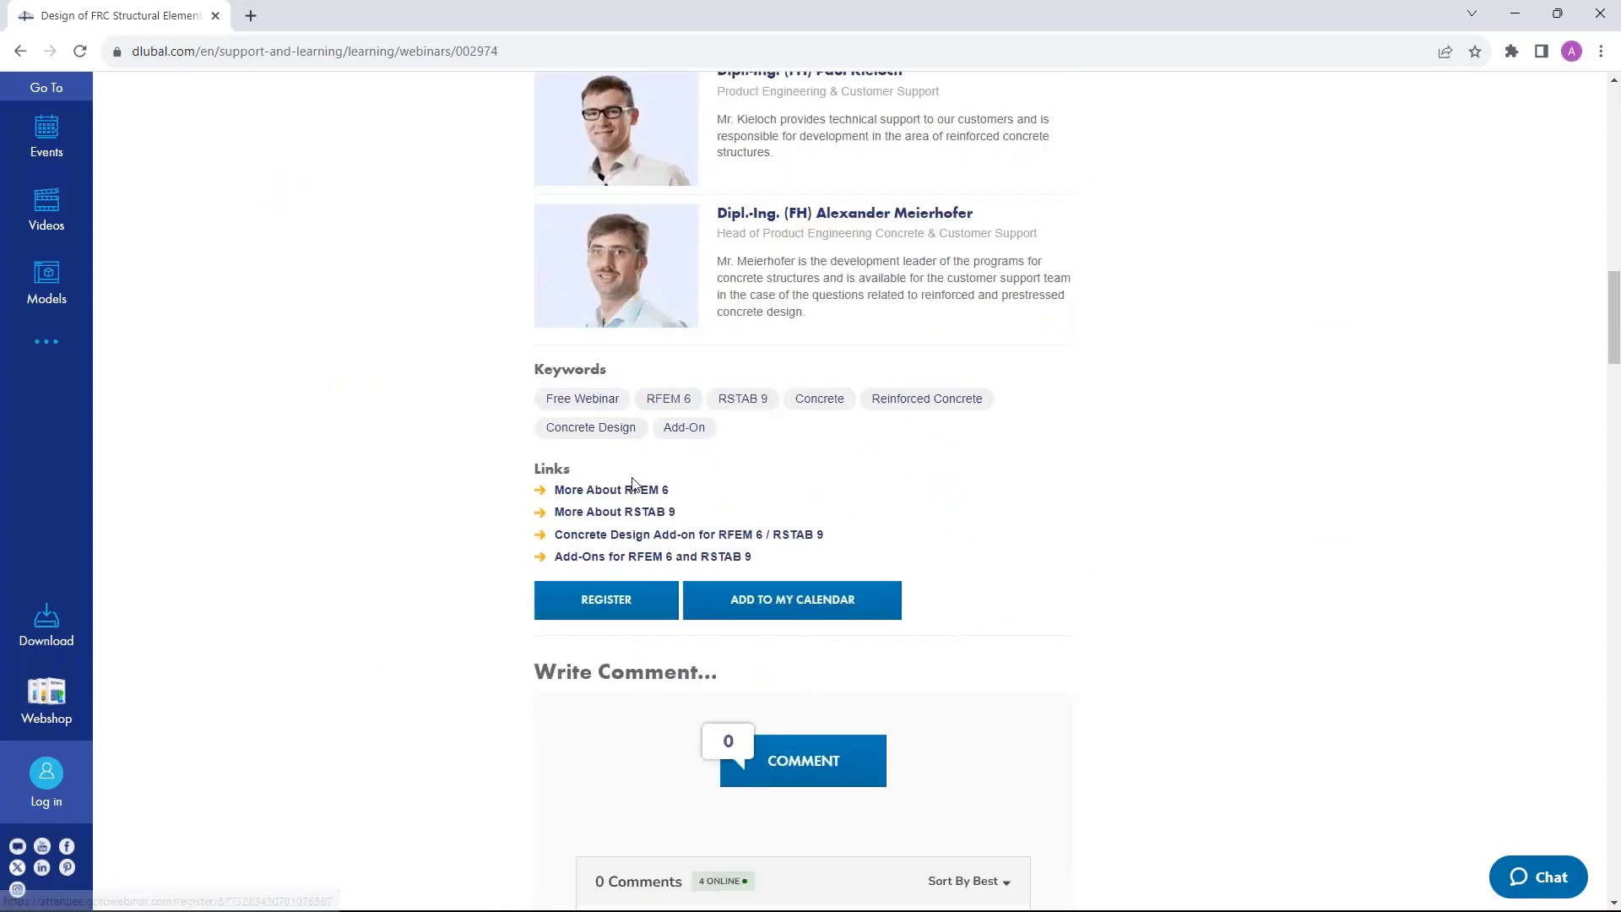
scroll(629, 483, down, 17)
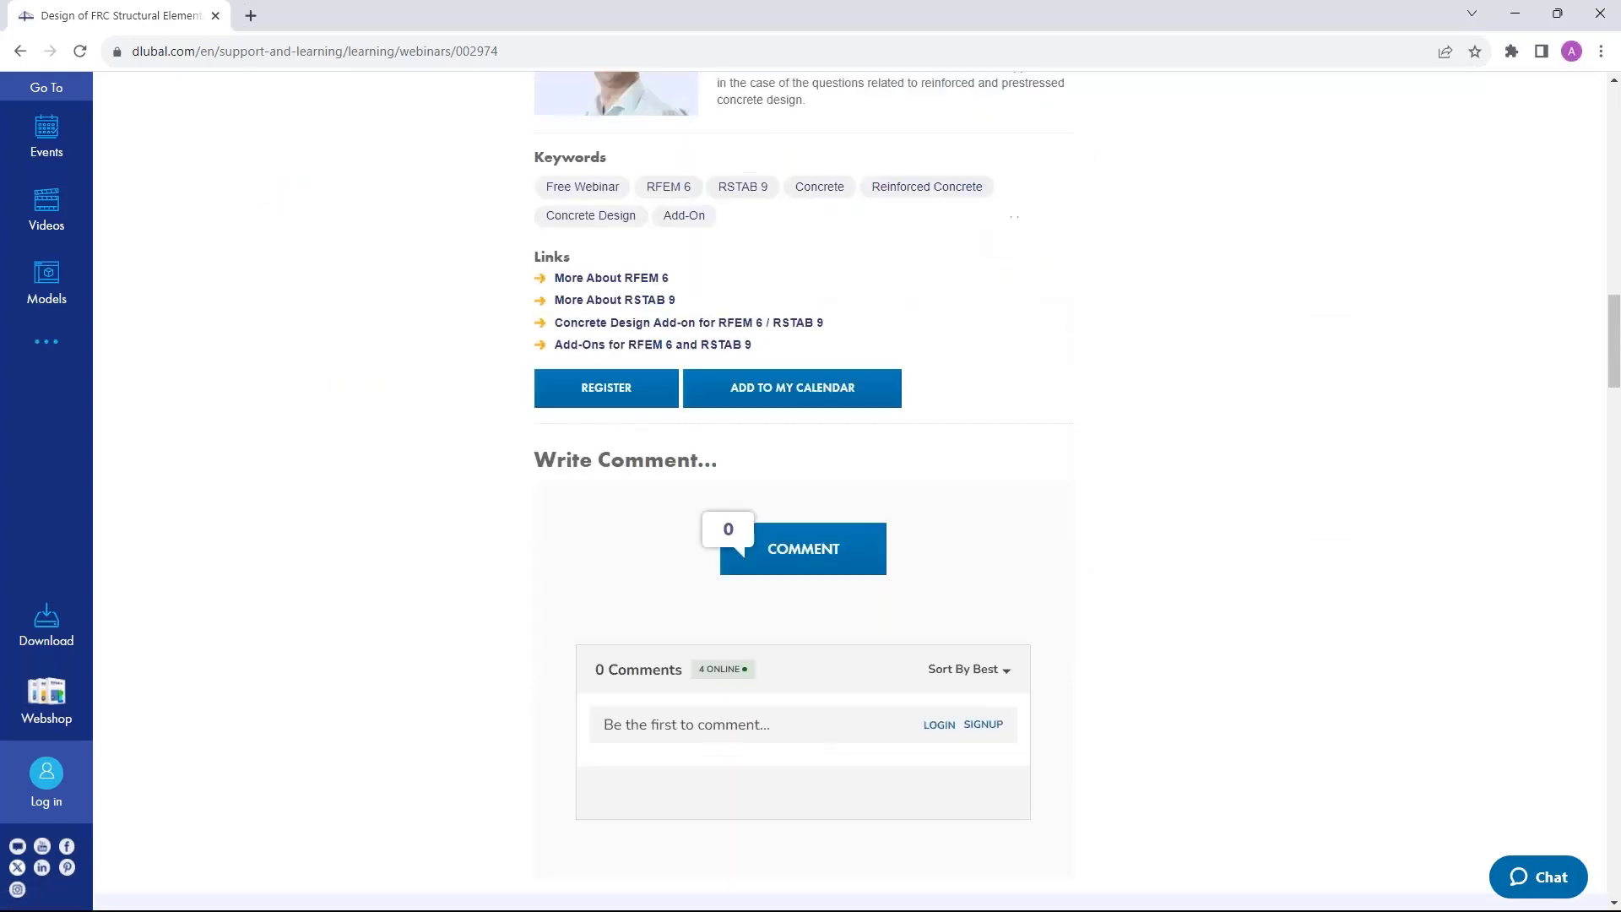
scroll(868, 454, down, 4)
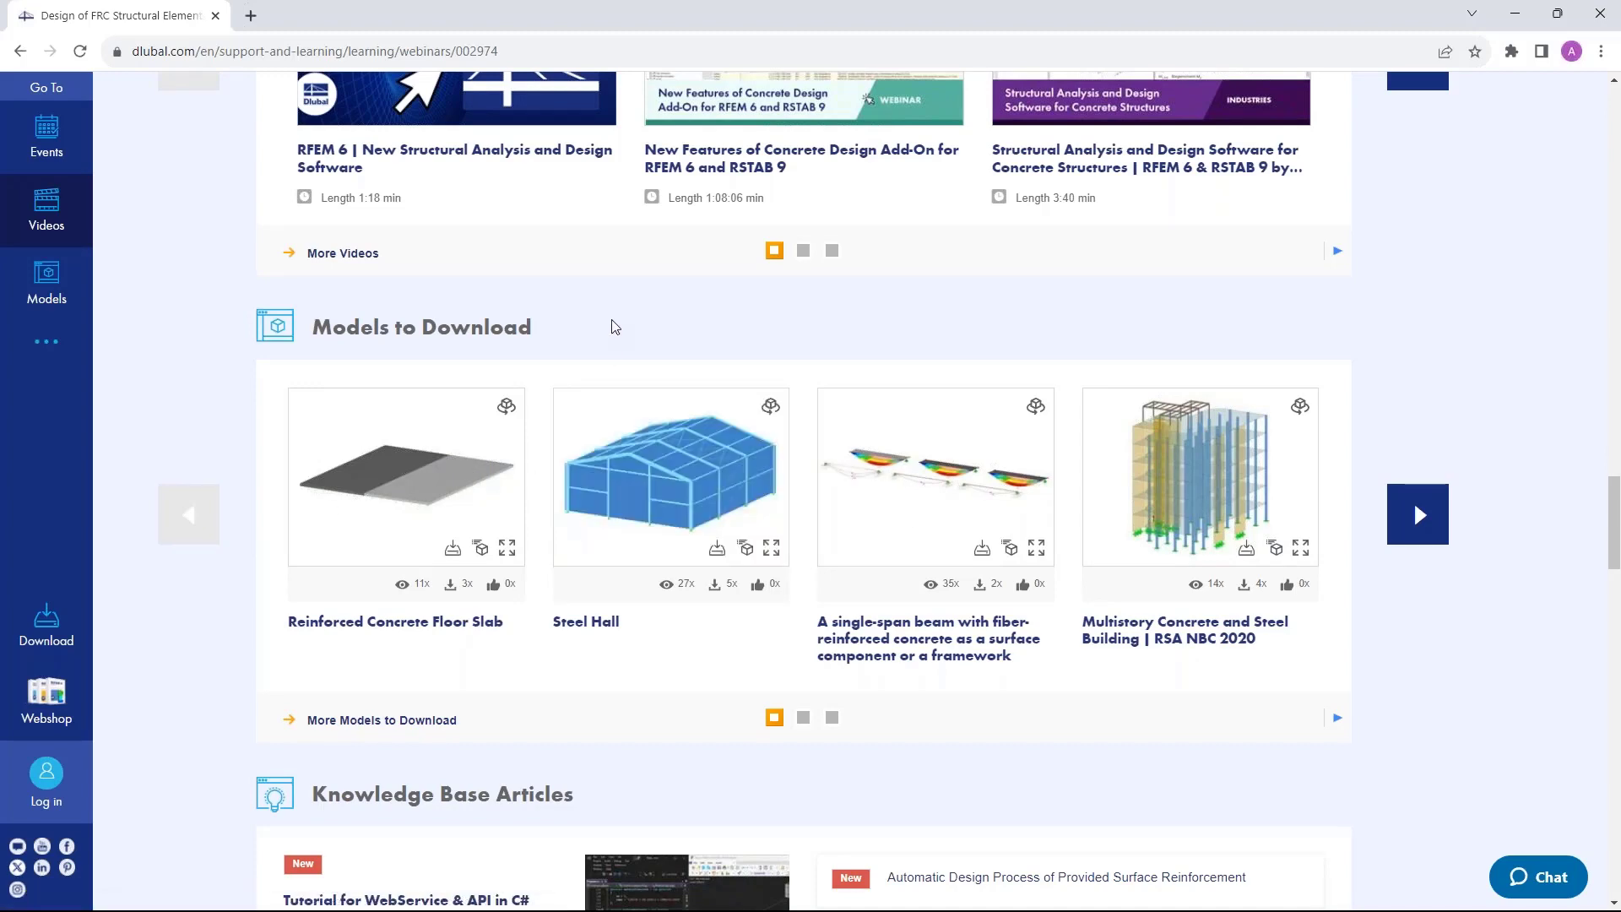
scroll(614, 327, up, 4)
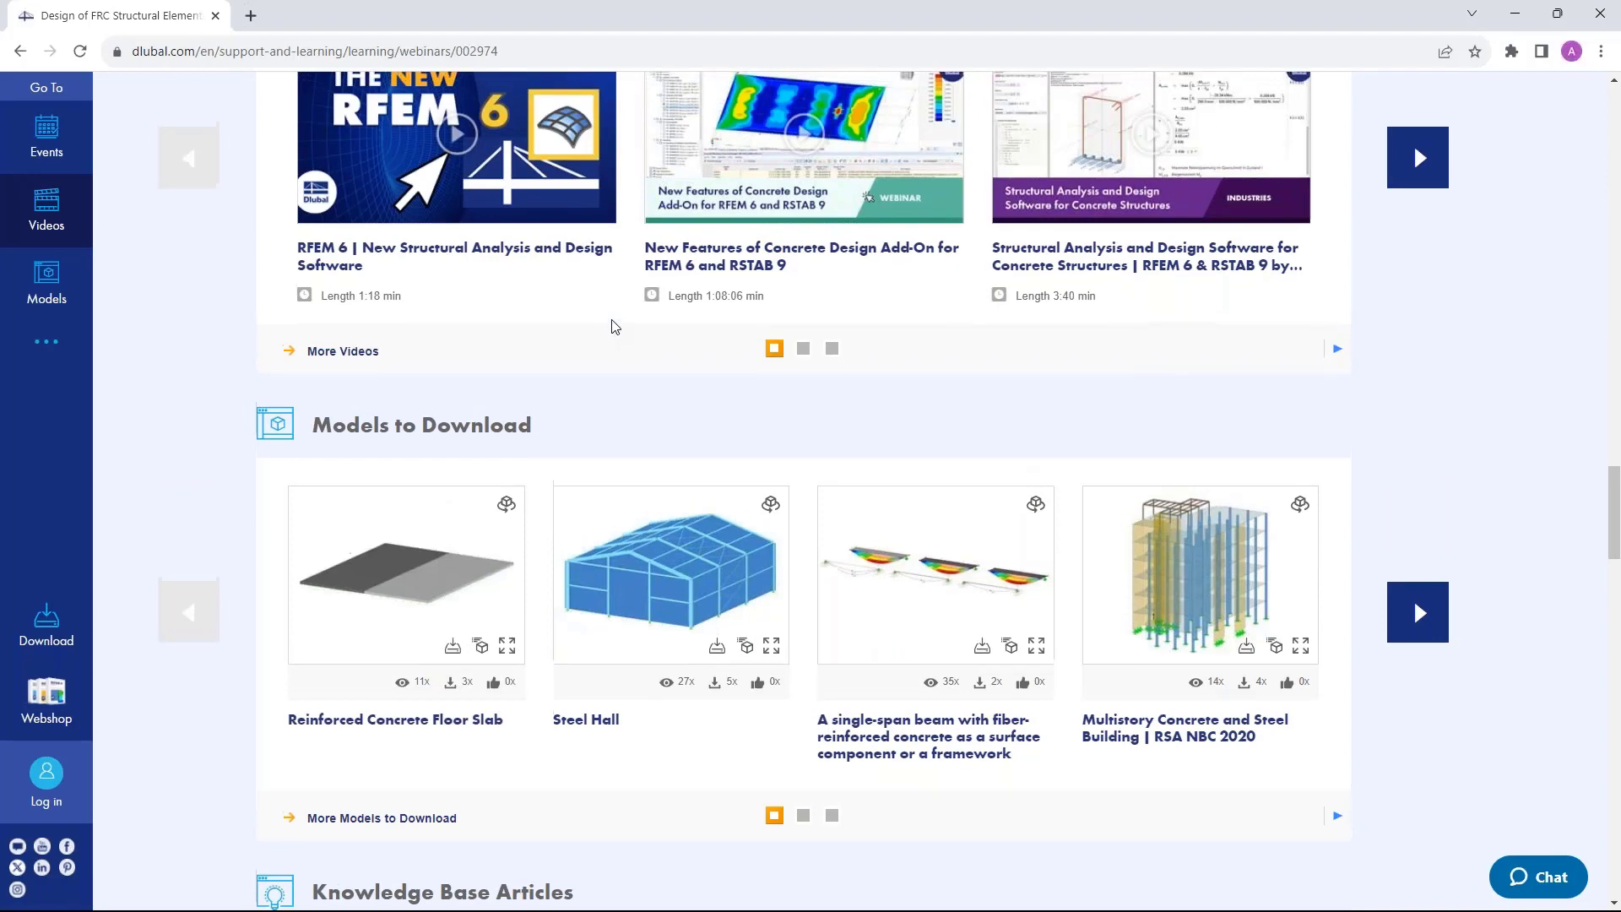
scroll(614, 327, up, 9)
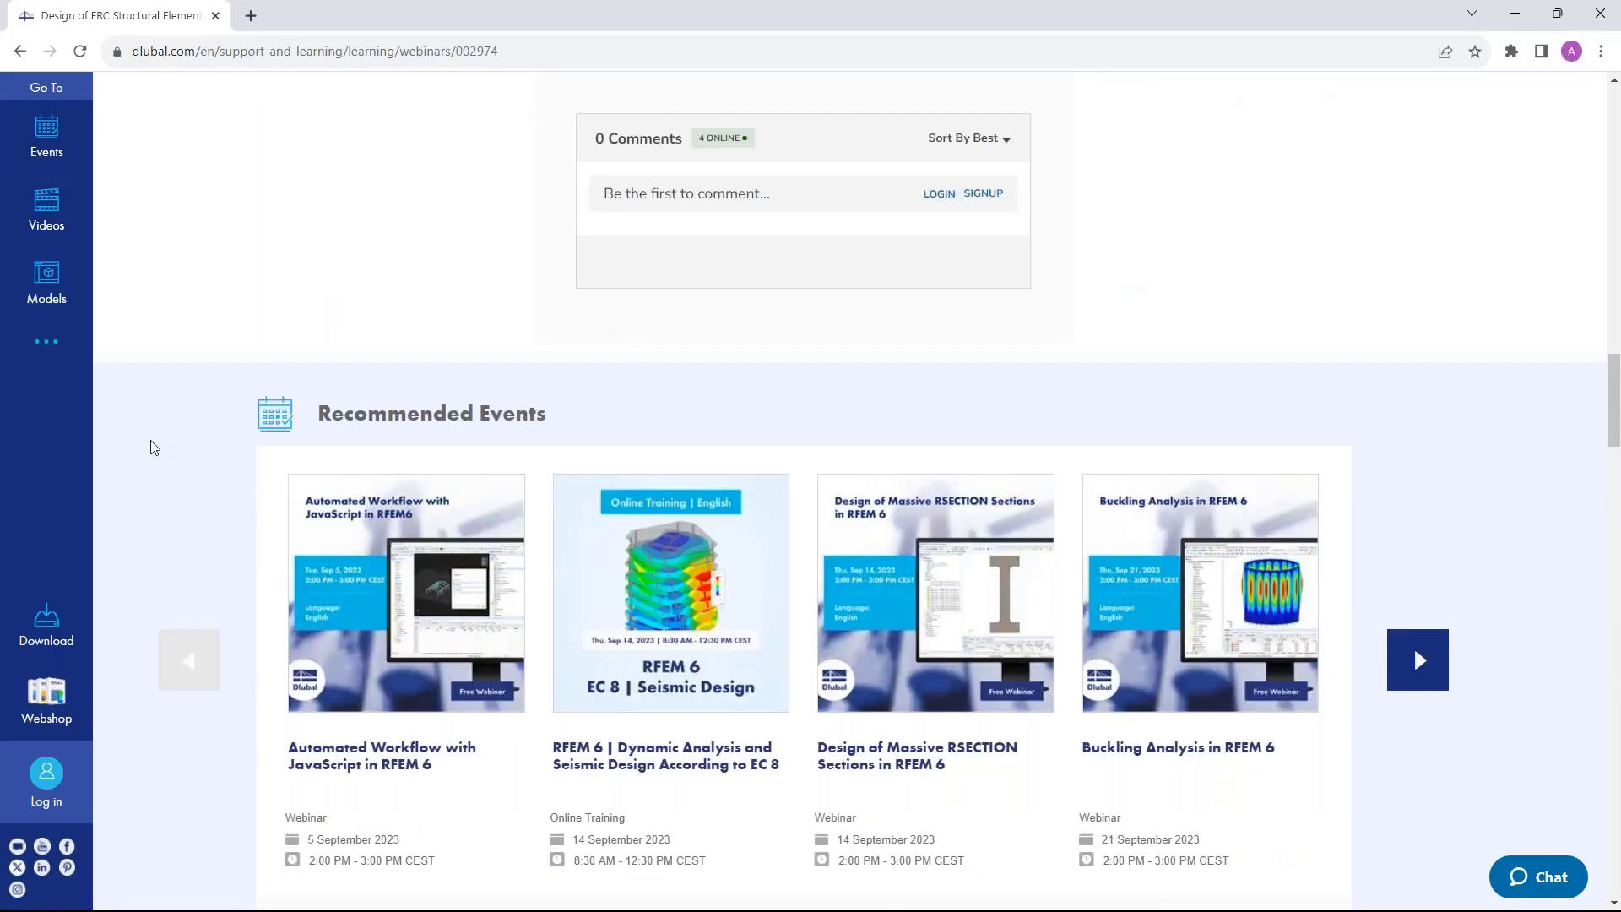